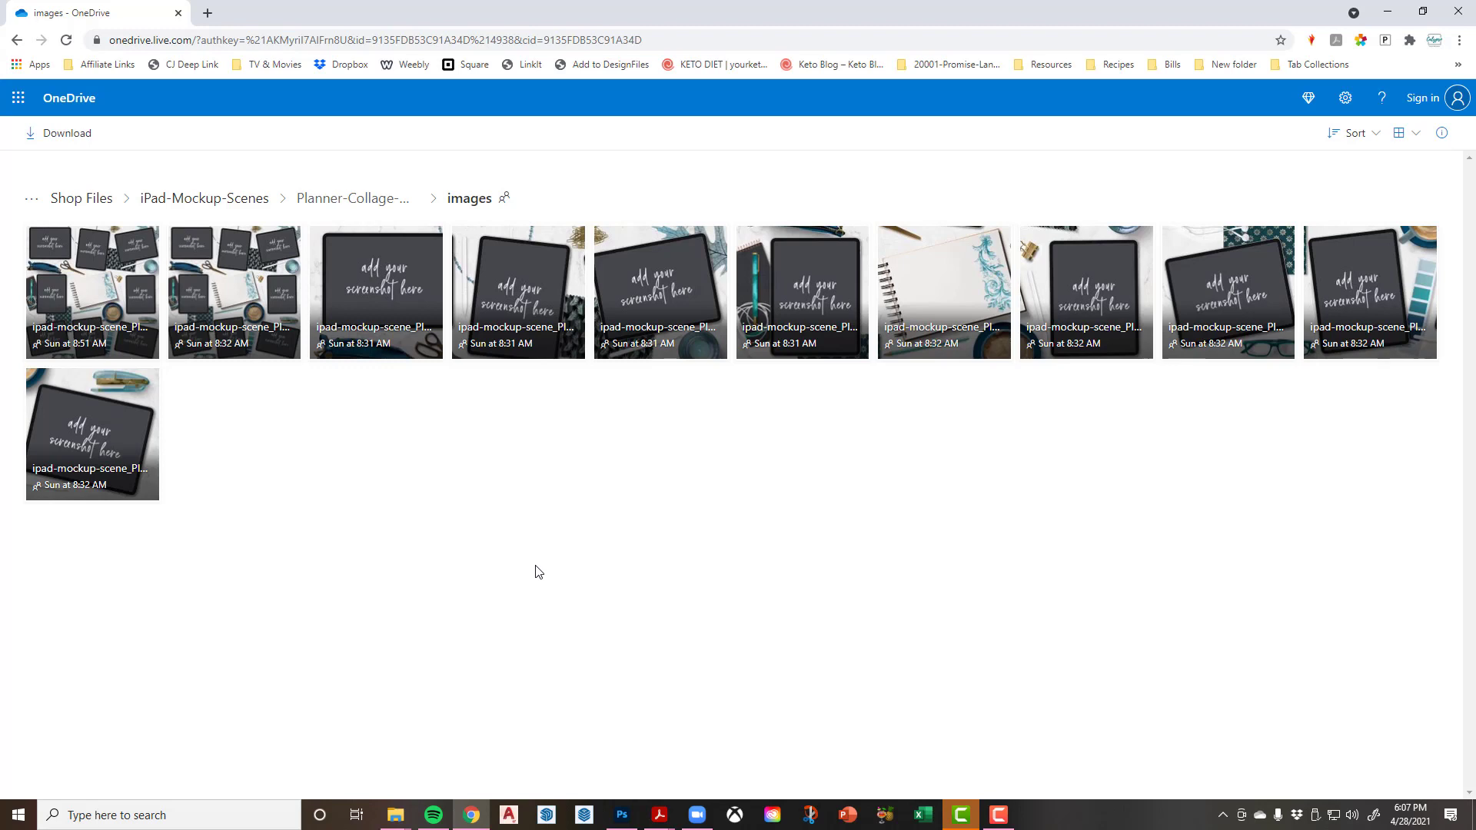
Look through the Photoshop-Files folder of Planner-Collage-Mockup-06_Teal-Boss-Babe and return to the mockup's main folder
key(F10)
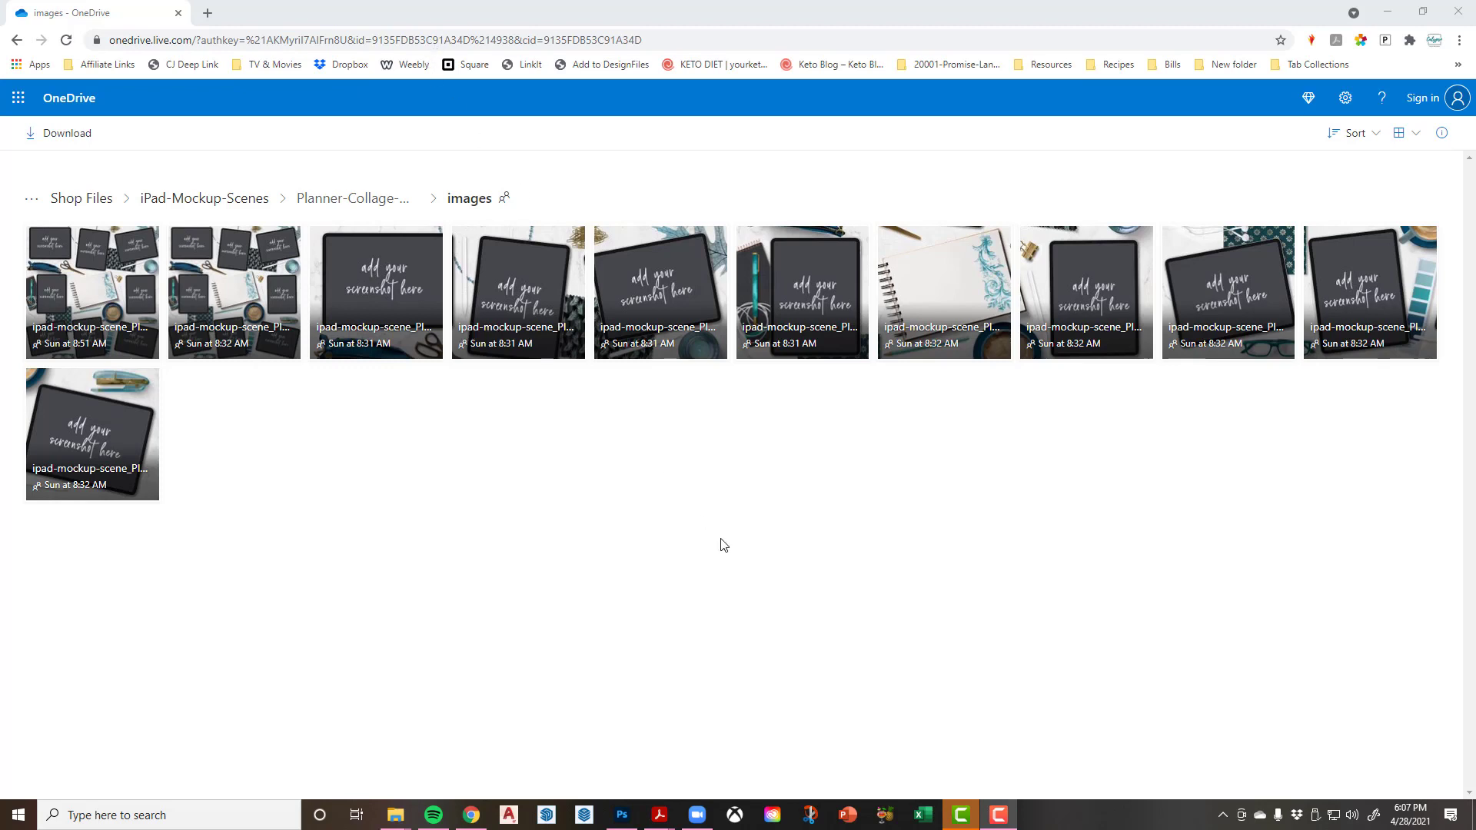
click(352, 200)
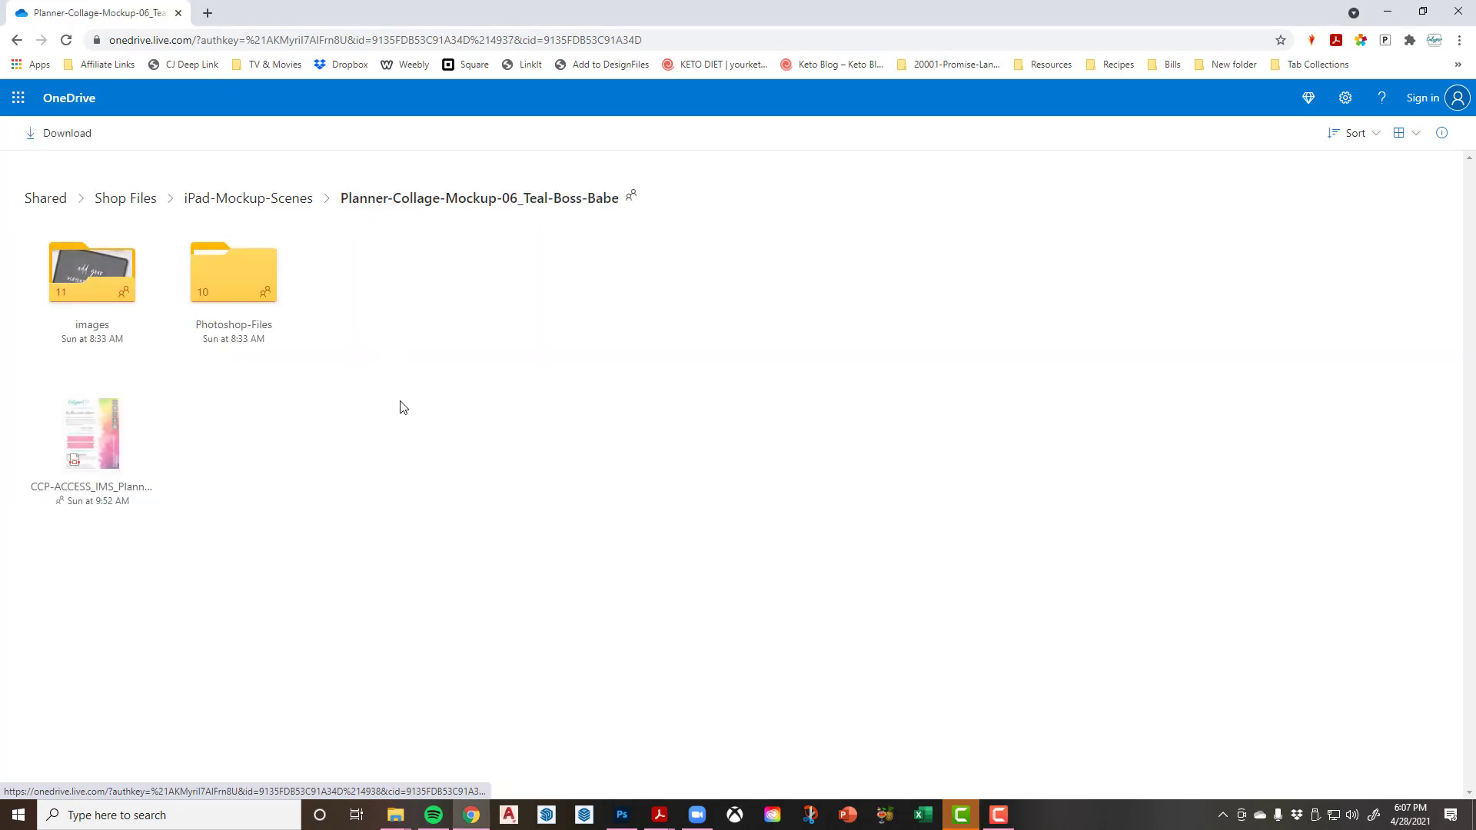
click(247, 288)
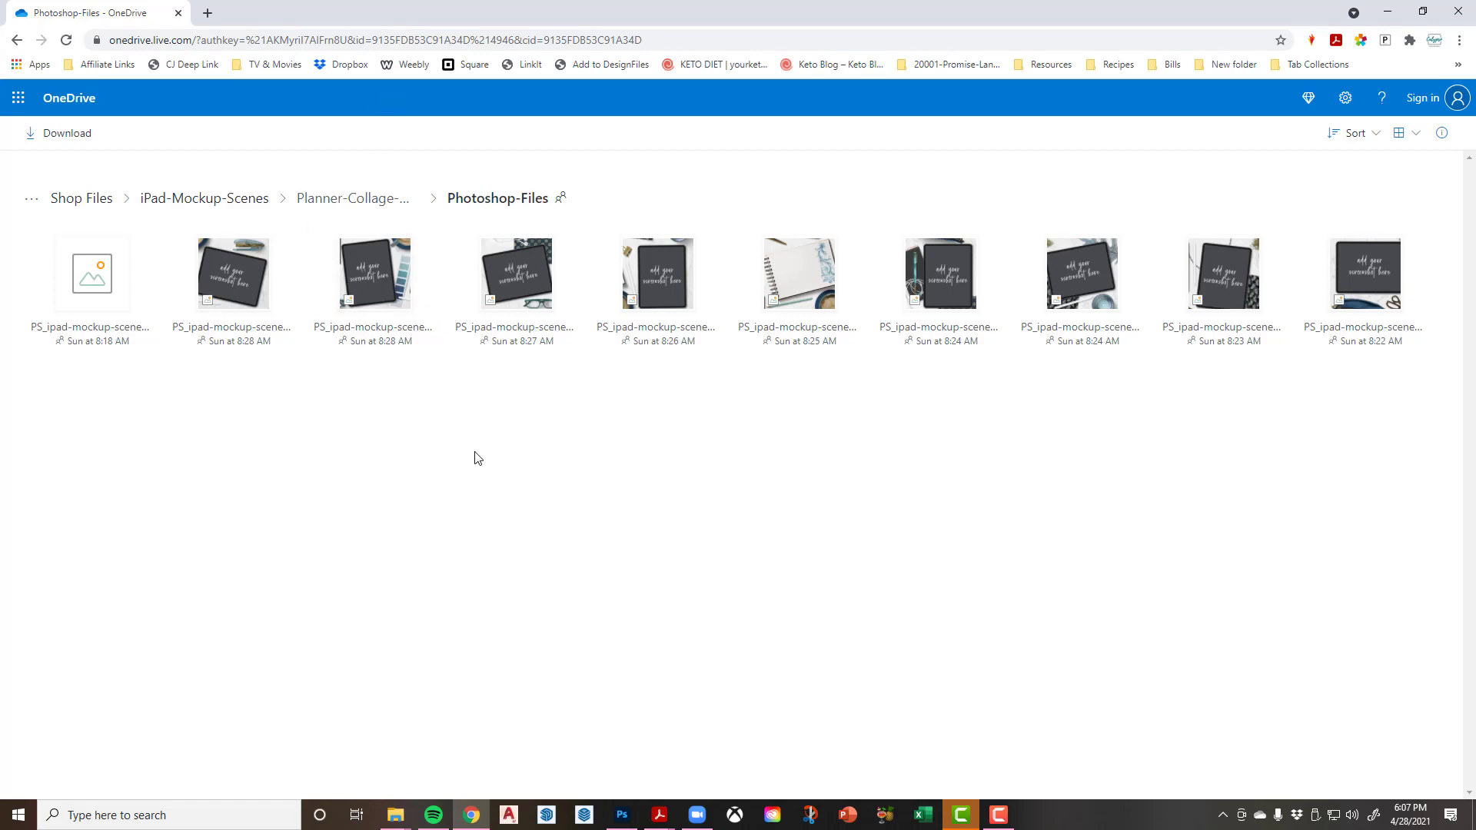
click(385, 199)
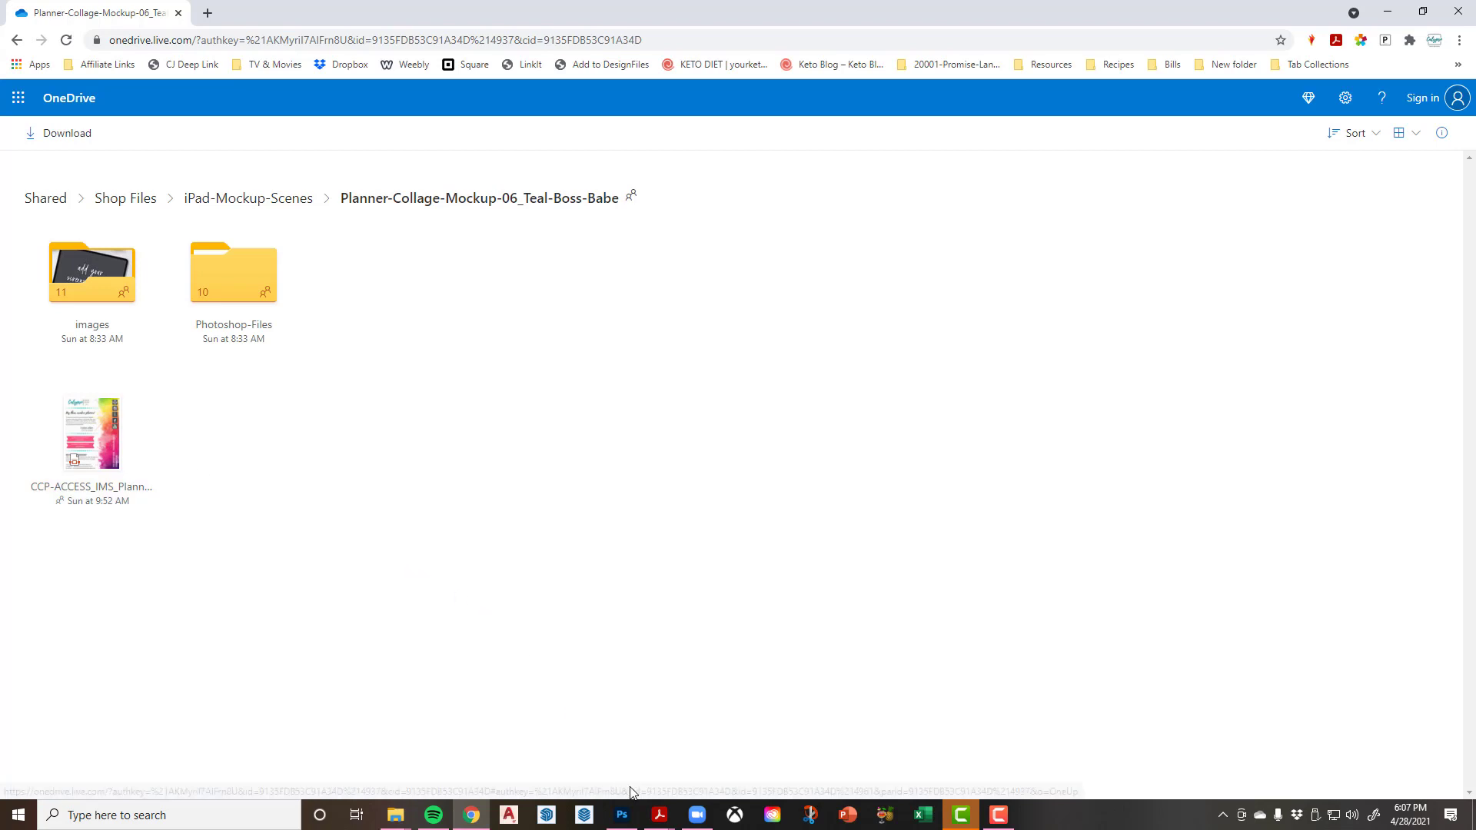
click(661, 818)
click(575, 750)
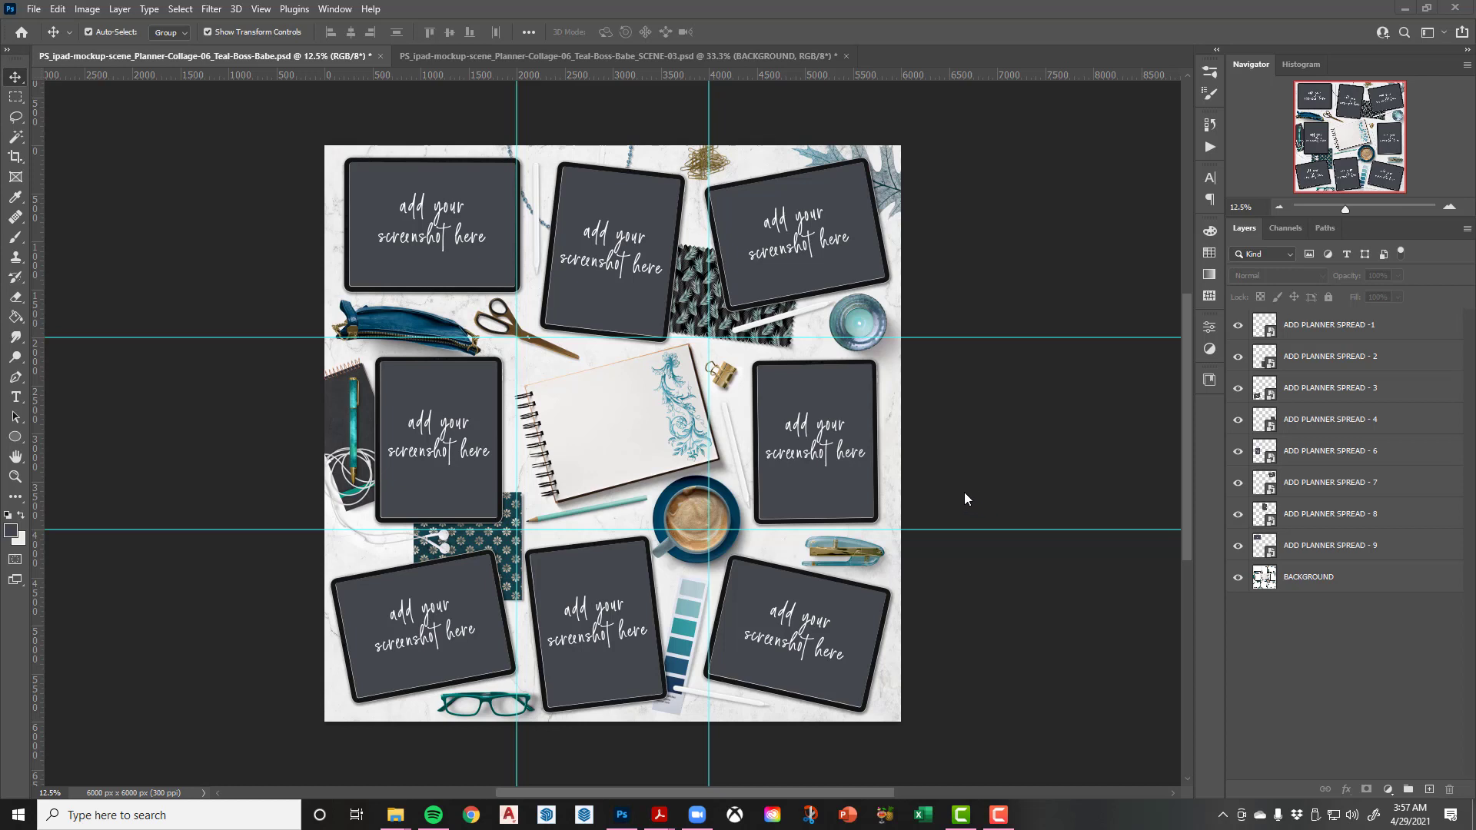
Hide the BACKGROUND layer of the full collage to view the planner spread layers alone, and show it again
click(1238, 578)
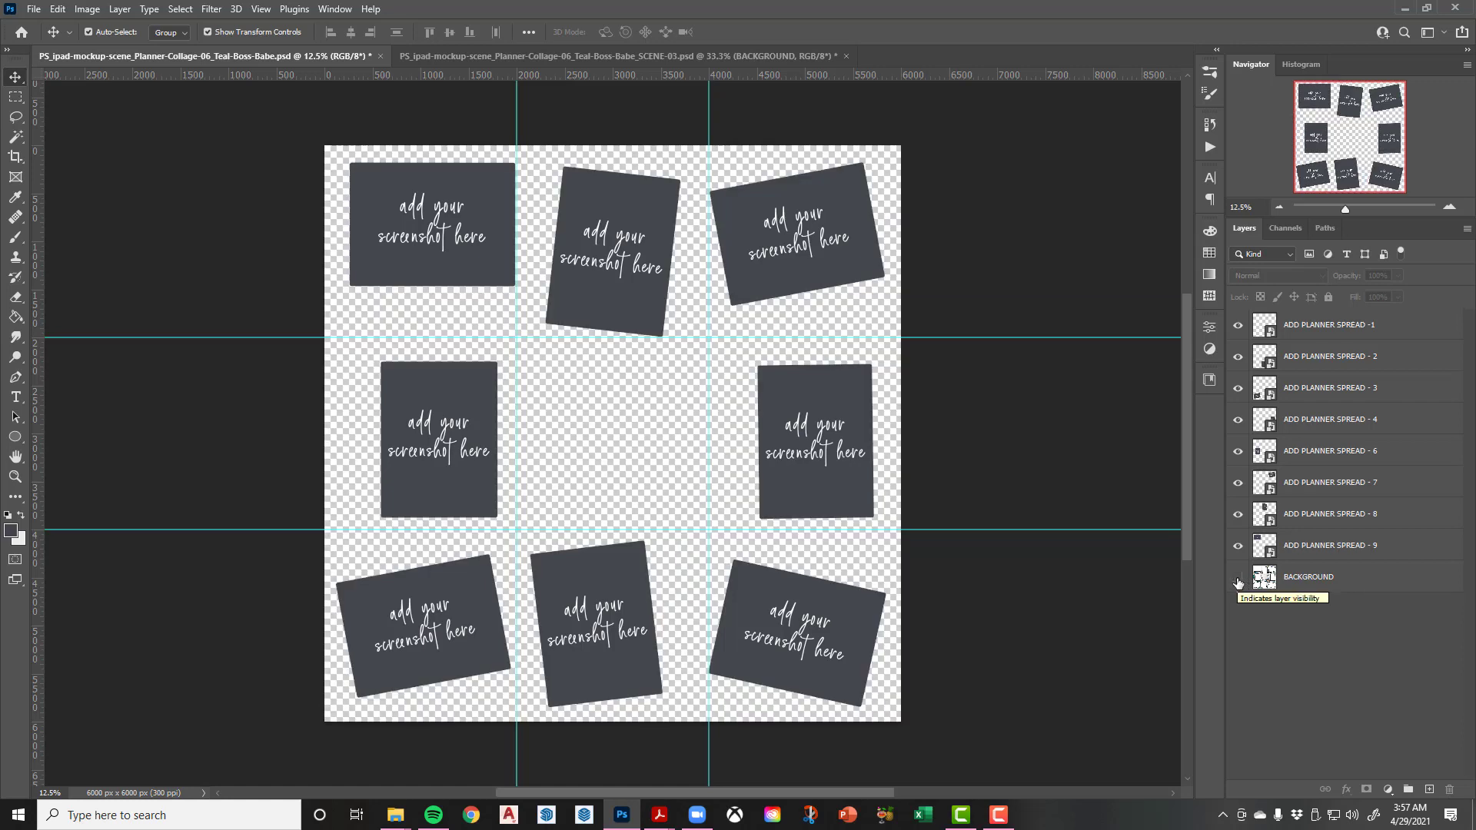
click(1237, 580)
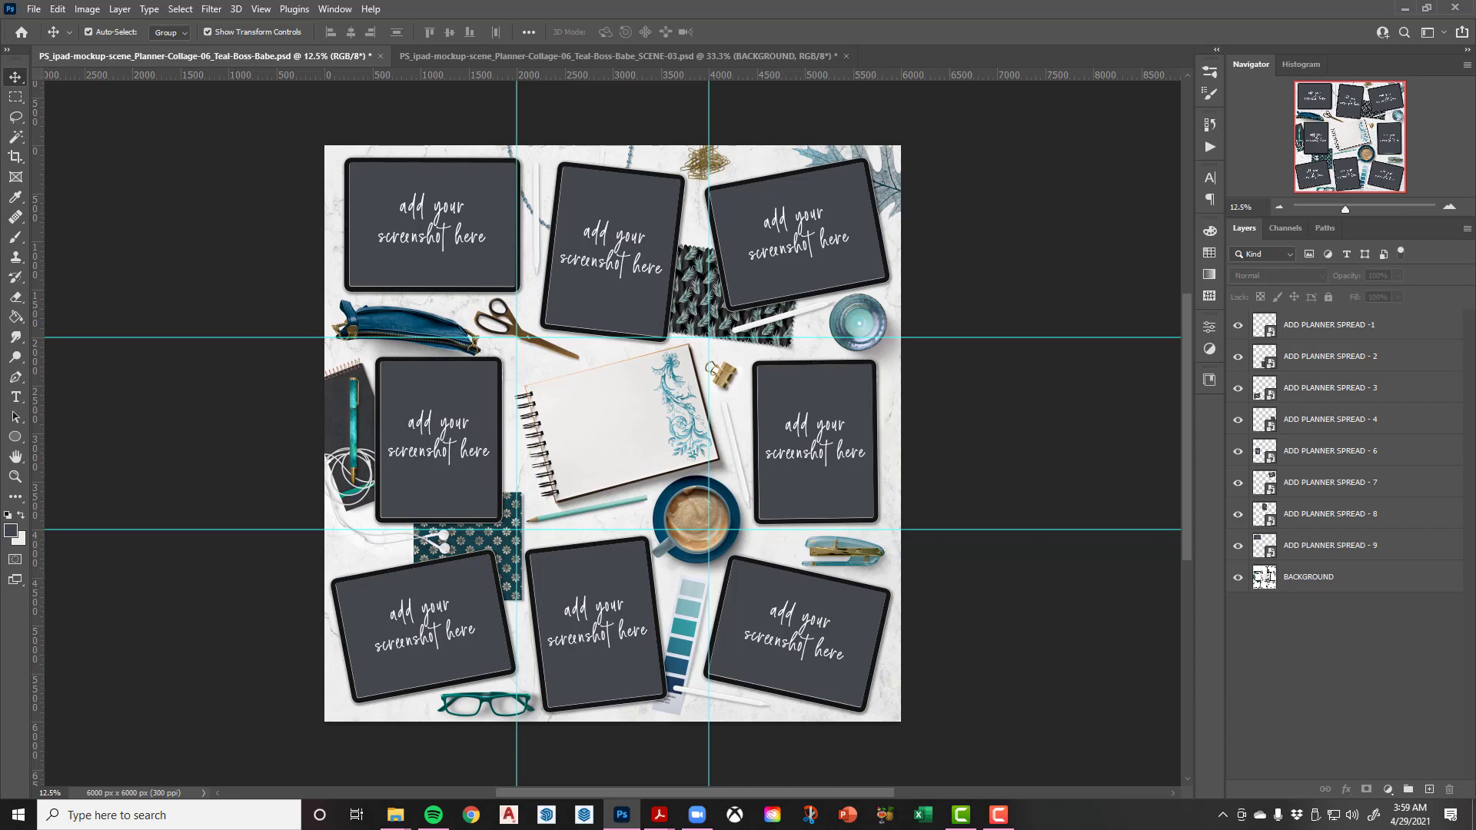
Open 20210426_Planner-Collage-Volume-57-pin-it.jpg from File Explorer in Photoshop as a finished example
key(super+e)
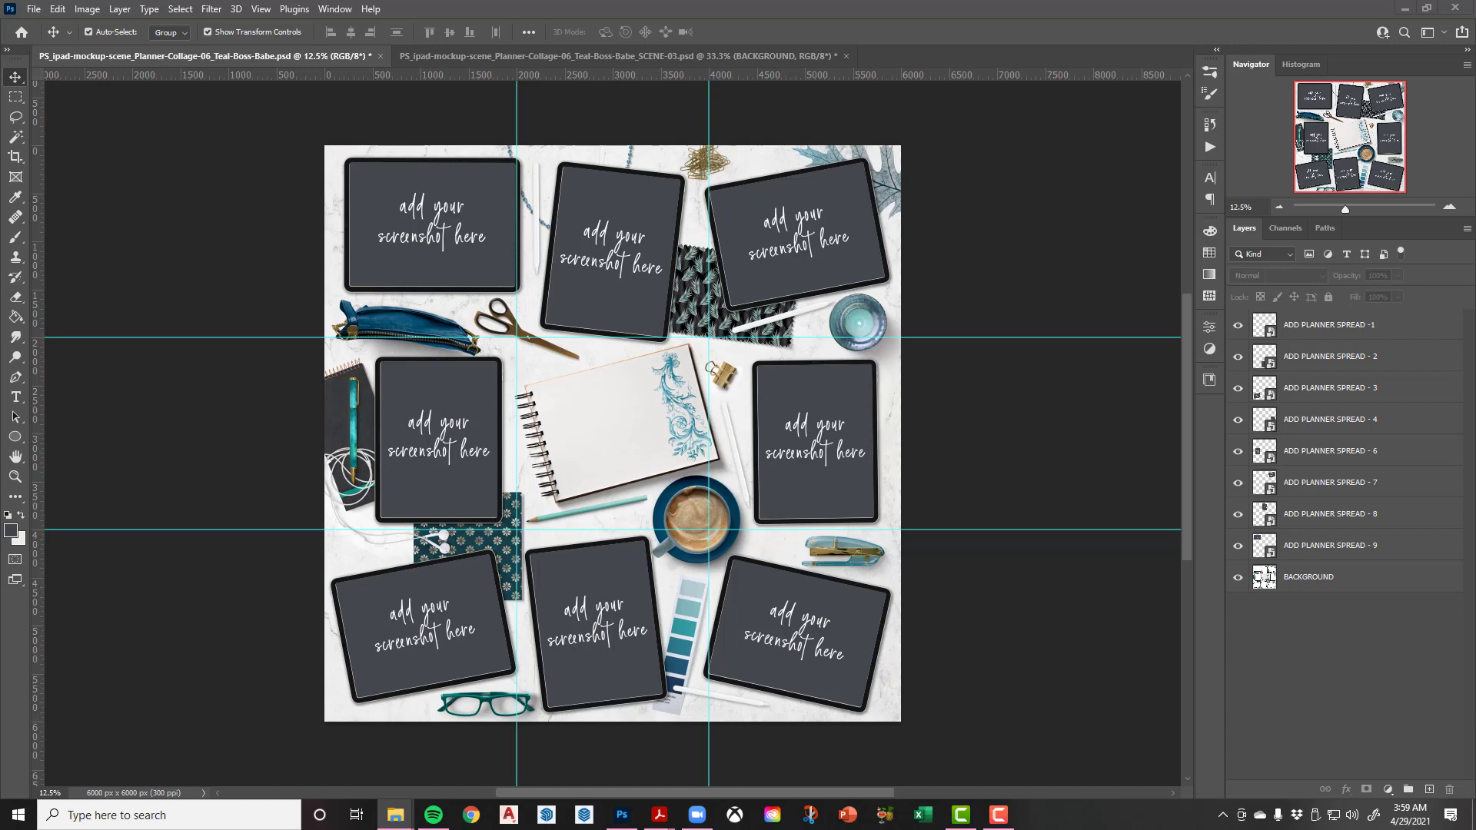
drag(1044, 25, 1044, 25)
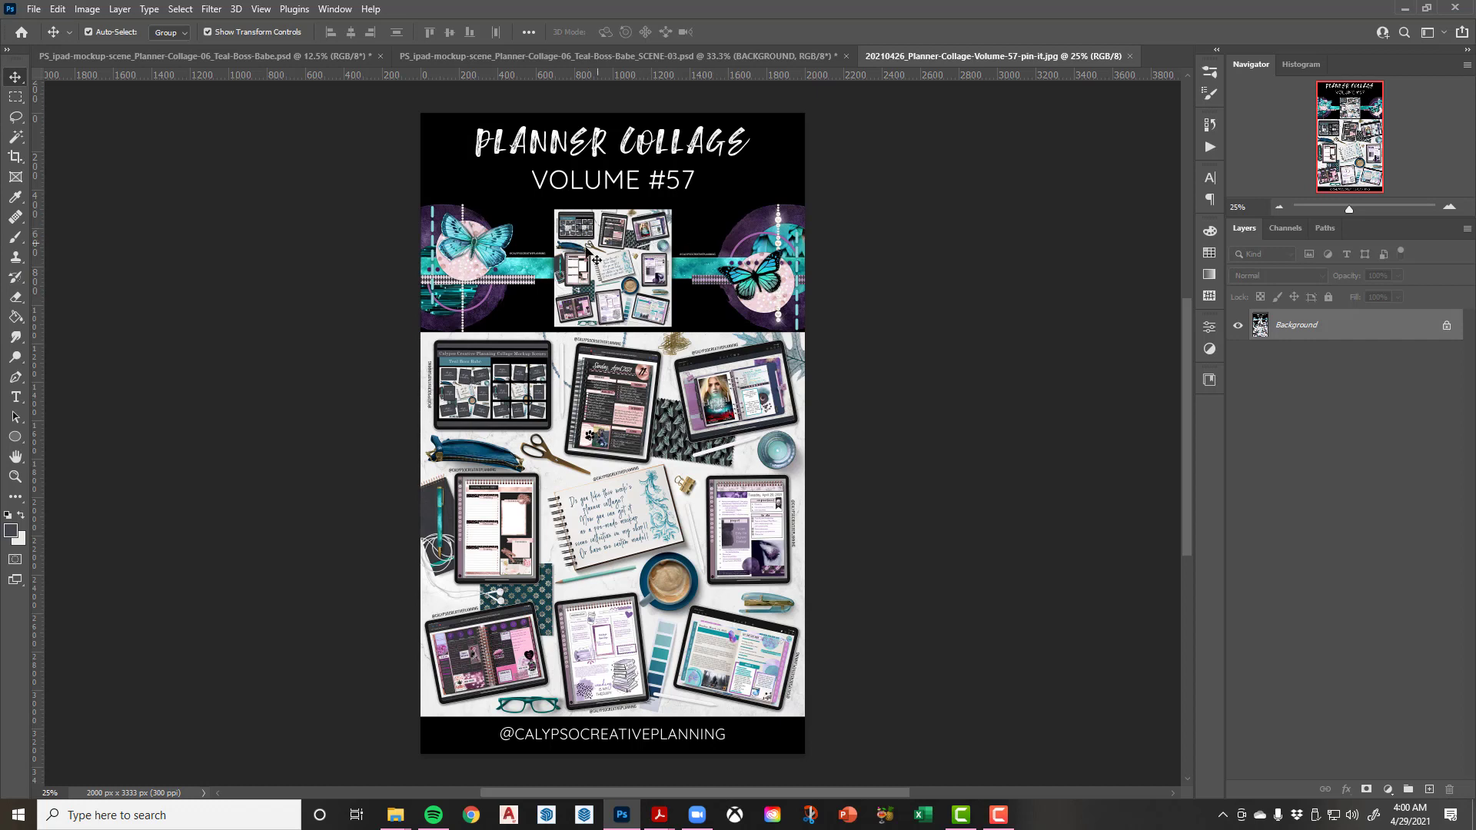
Compare the full Teal-Boss-Babe collage document with the single-tablet SCENE-03 mockup
click(314, 53)
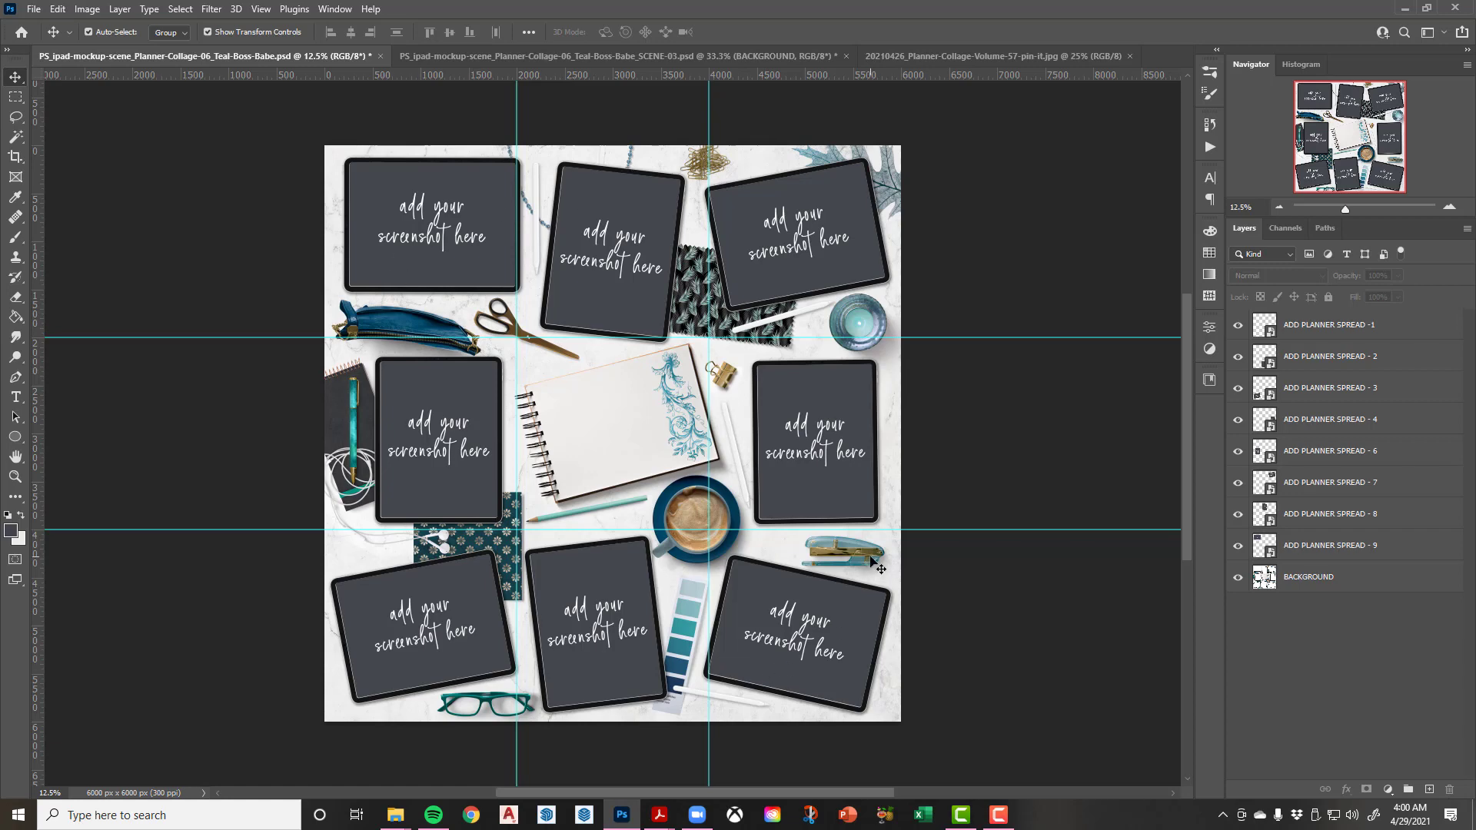
click(713, 54)
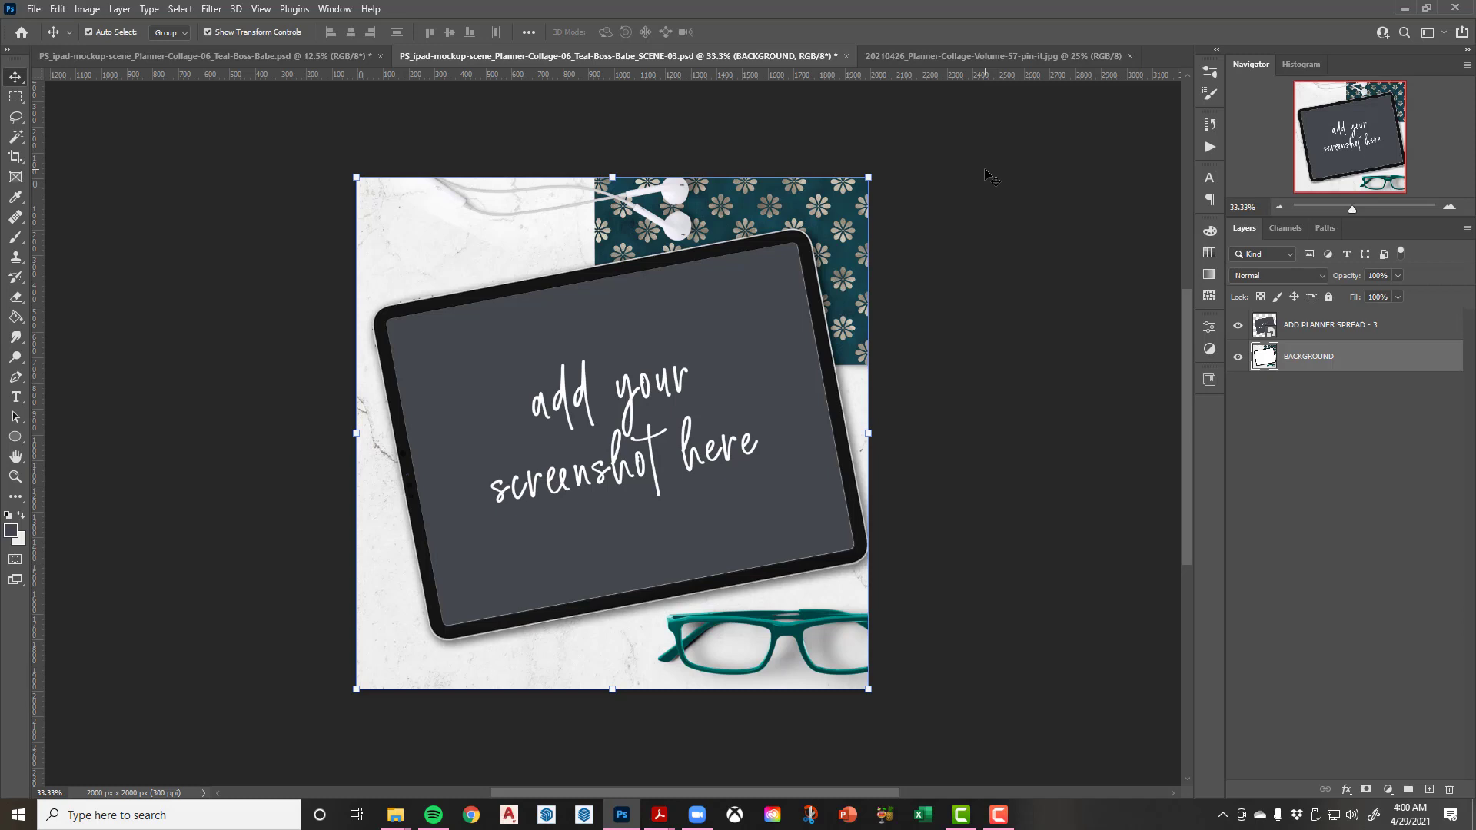
click(316, 62)
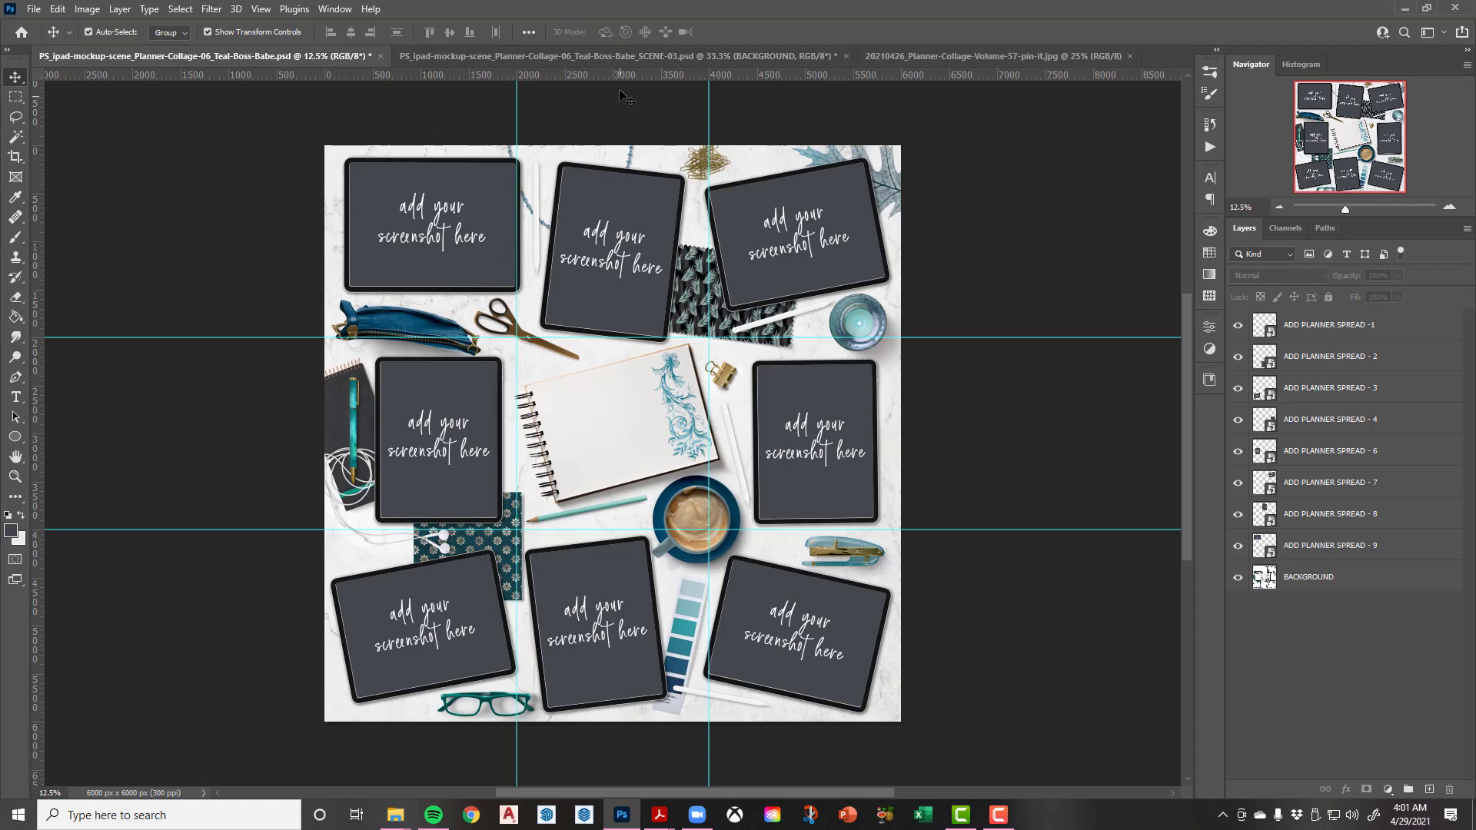
Open the contents of the ADD PLANNER SPREAD - 3 smart object in SCENE-03 and delete its "add your screenshot here" text layer
click(631, 60)
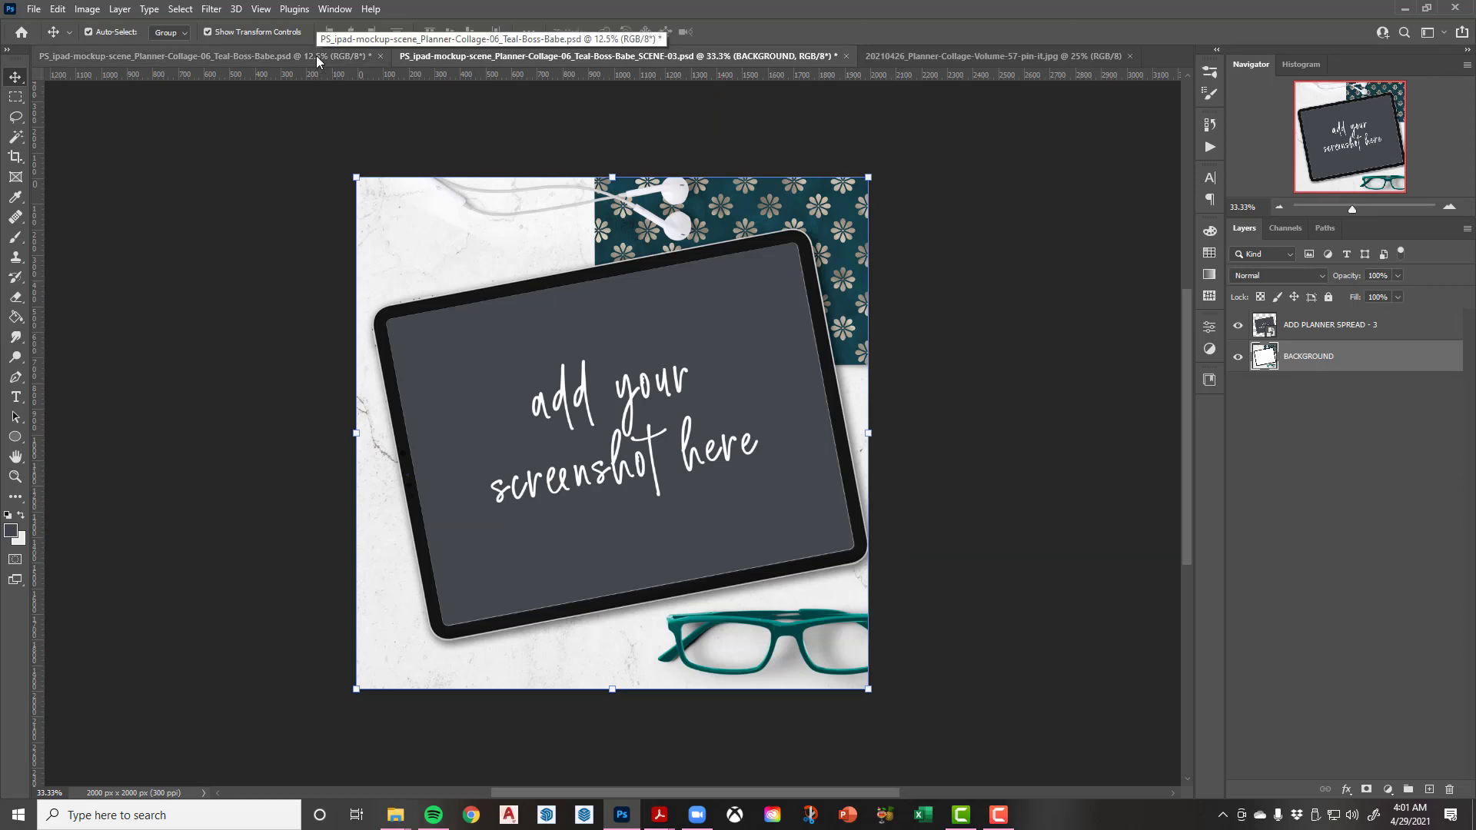
click(1270, 333)
double_click(1270, 333)
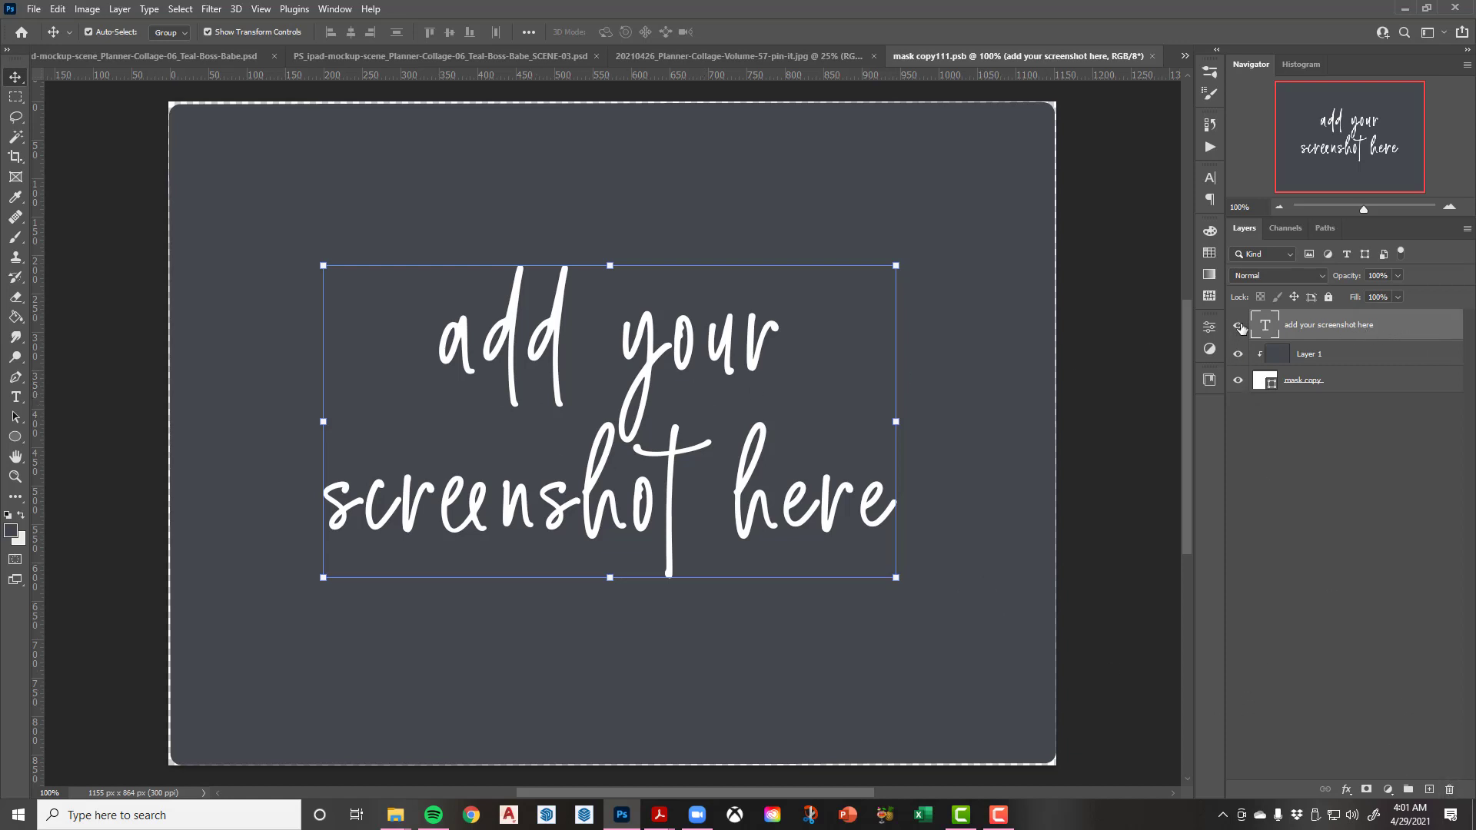
click(1449, 789)
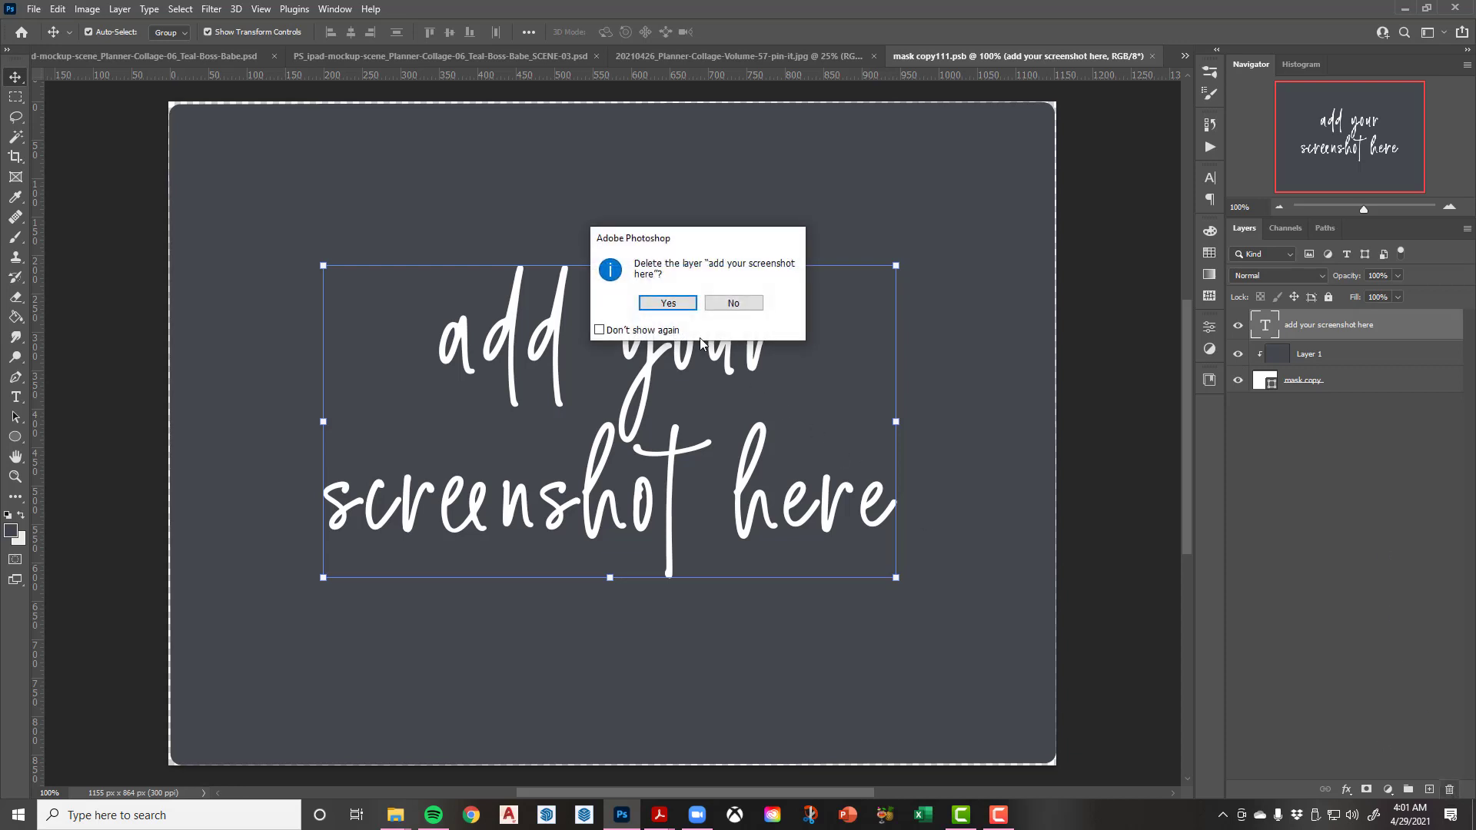
click(669, 304)
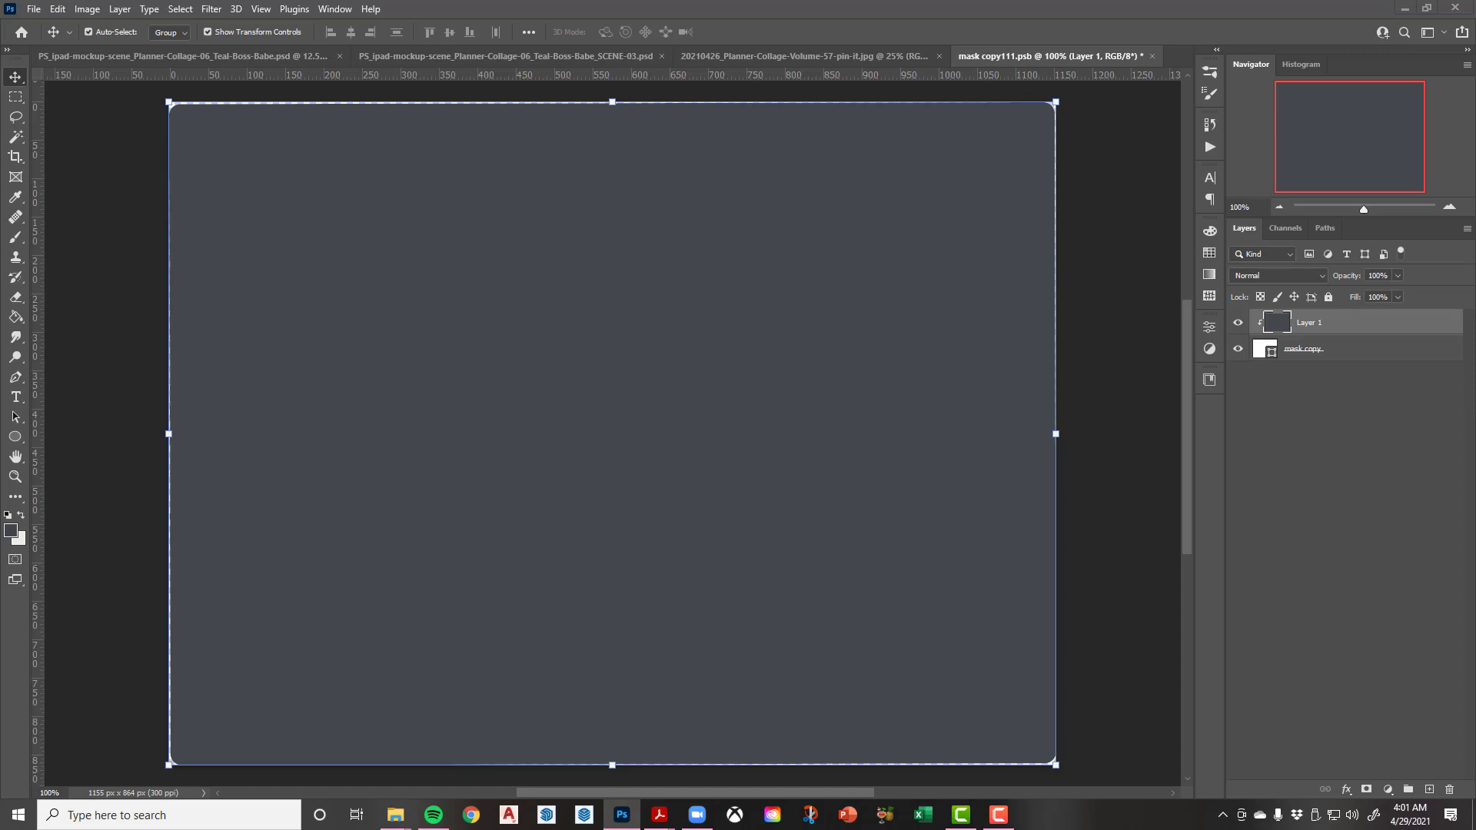
Place the Export_202102_15-21_fairy-lights-bullet-journal_weekly-ATP.png spread from the Planner Shares folder into the smart object
click(395, 815)
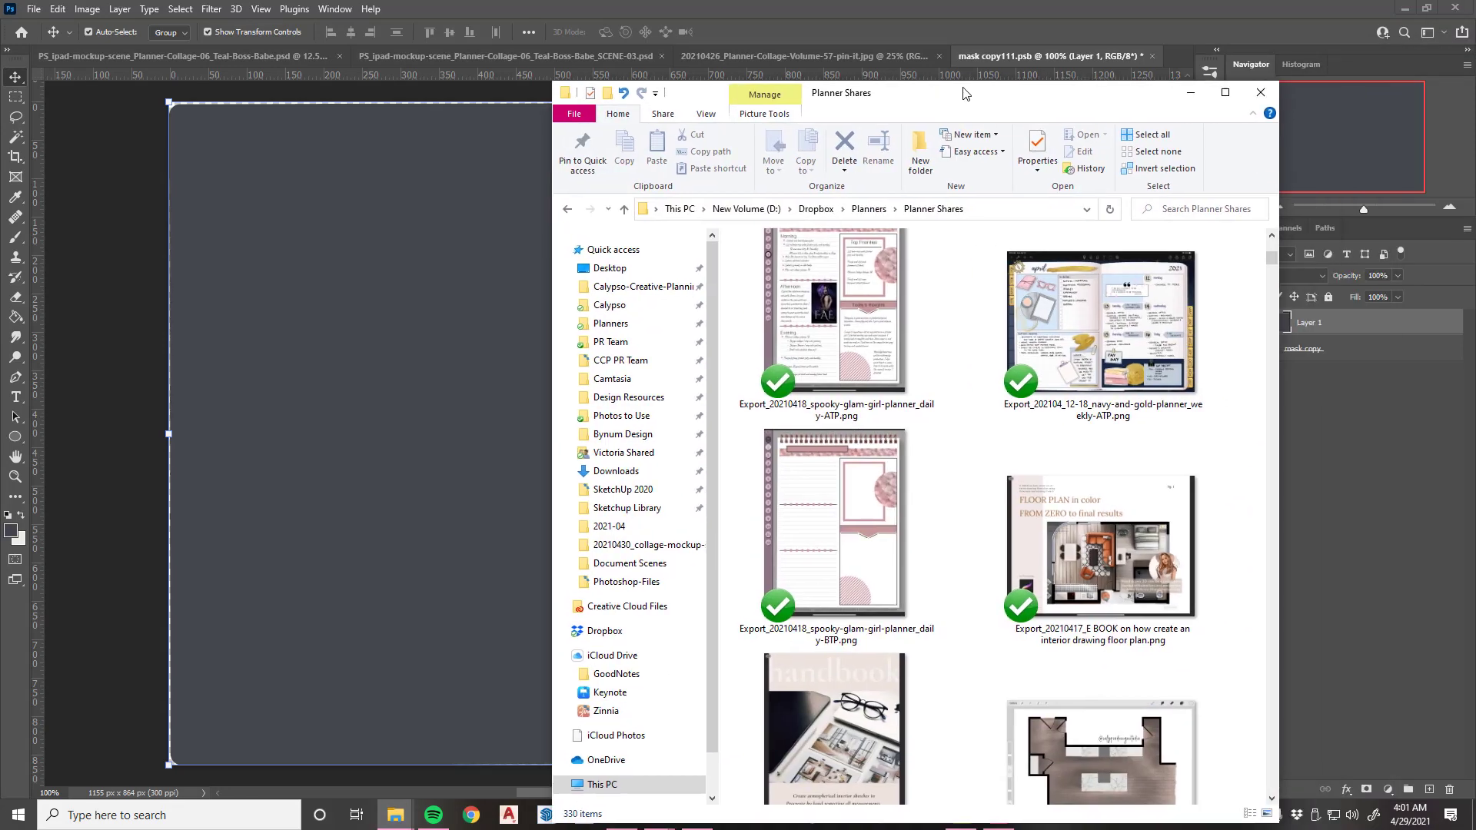
drag(965, 57, 1092, 61)
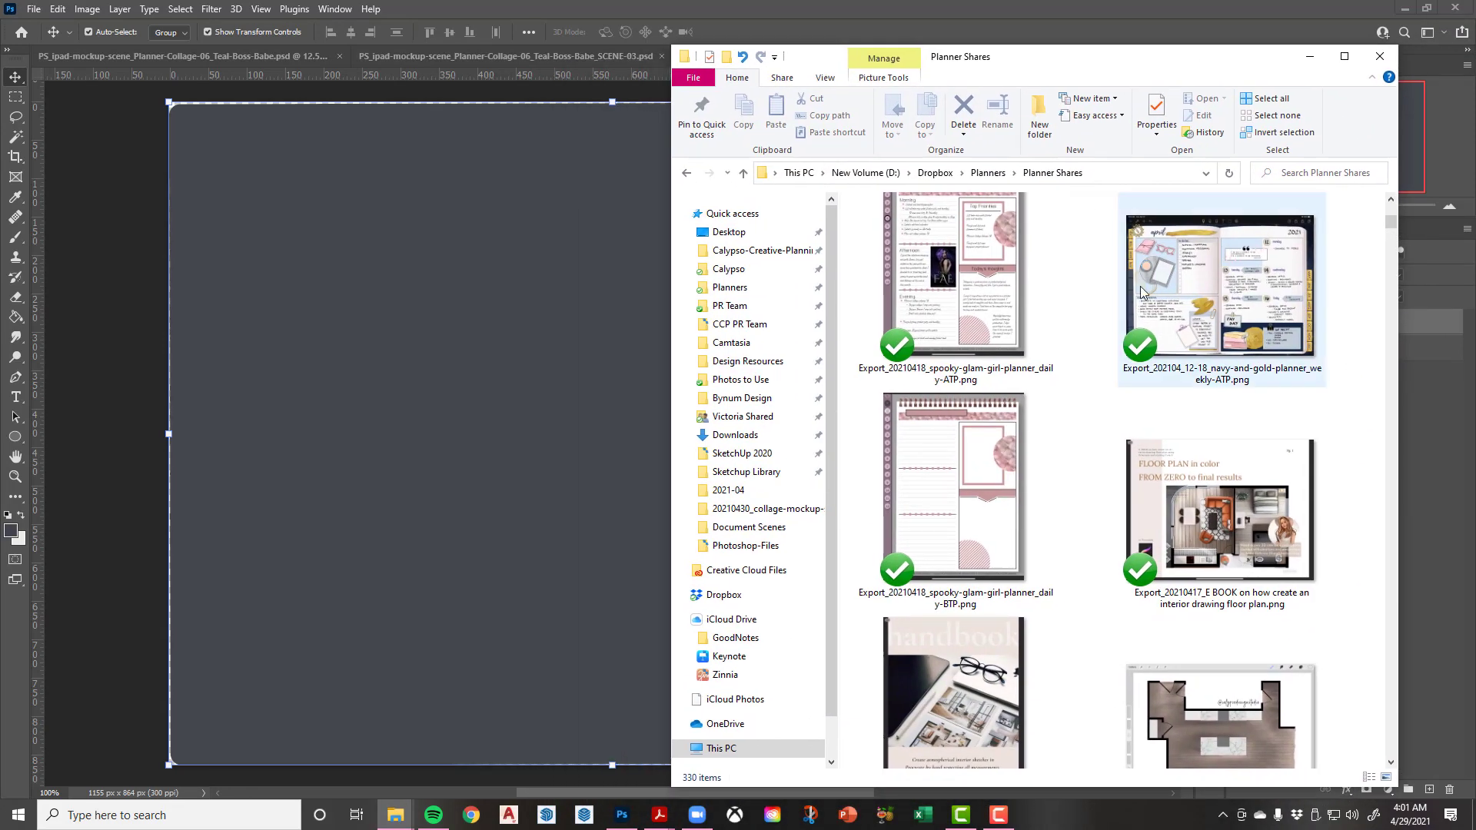
scroll(1203, 552, up, 5)
scroll(1204, 552, down, 10)
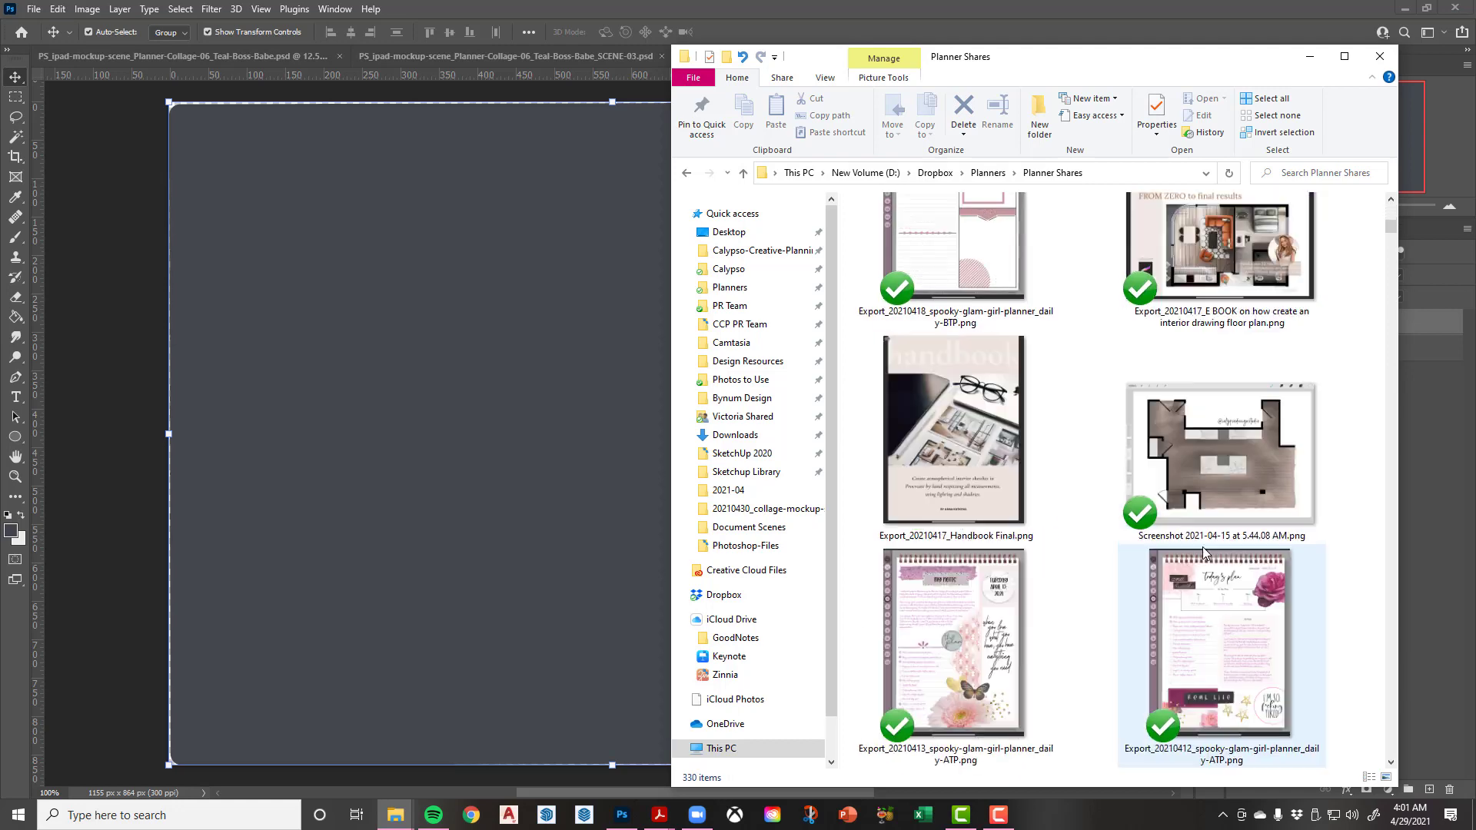
scroll(1204, 552, down, 2)
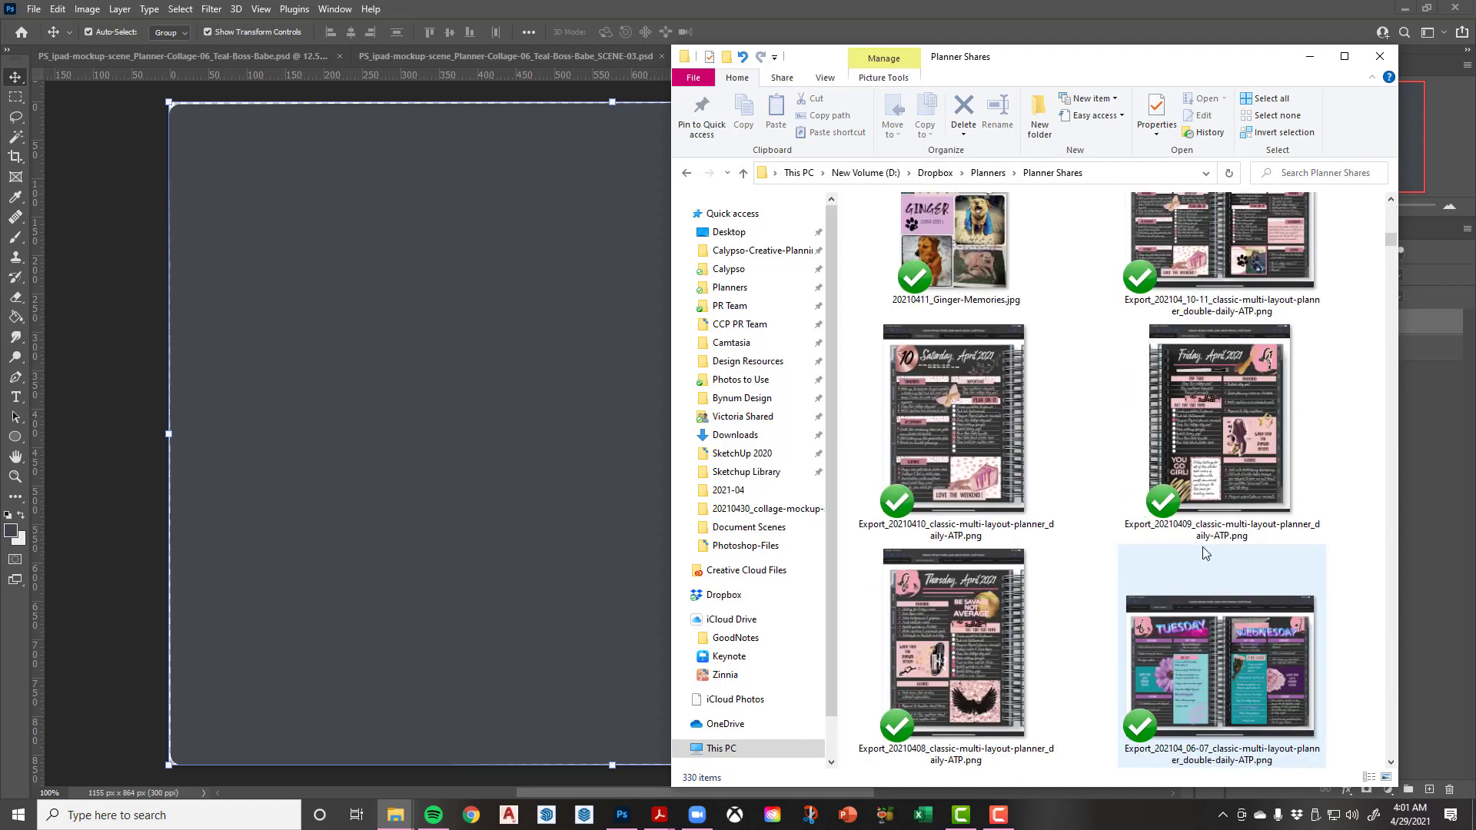
scroll(1204, 552, down, 2)
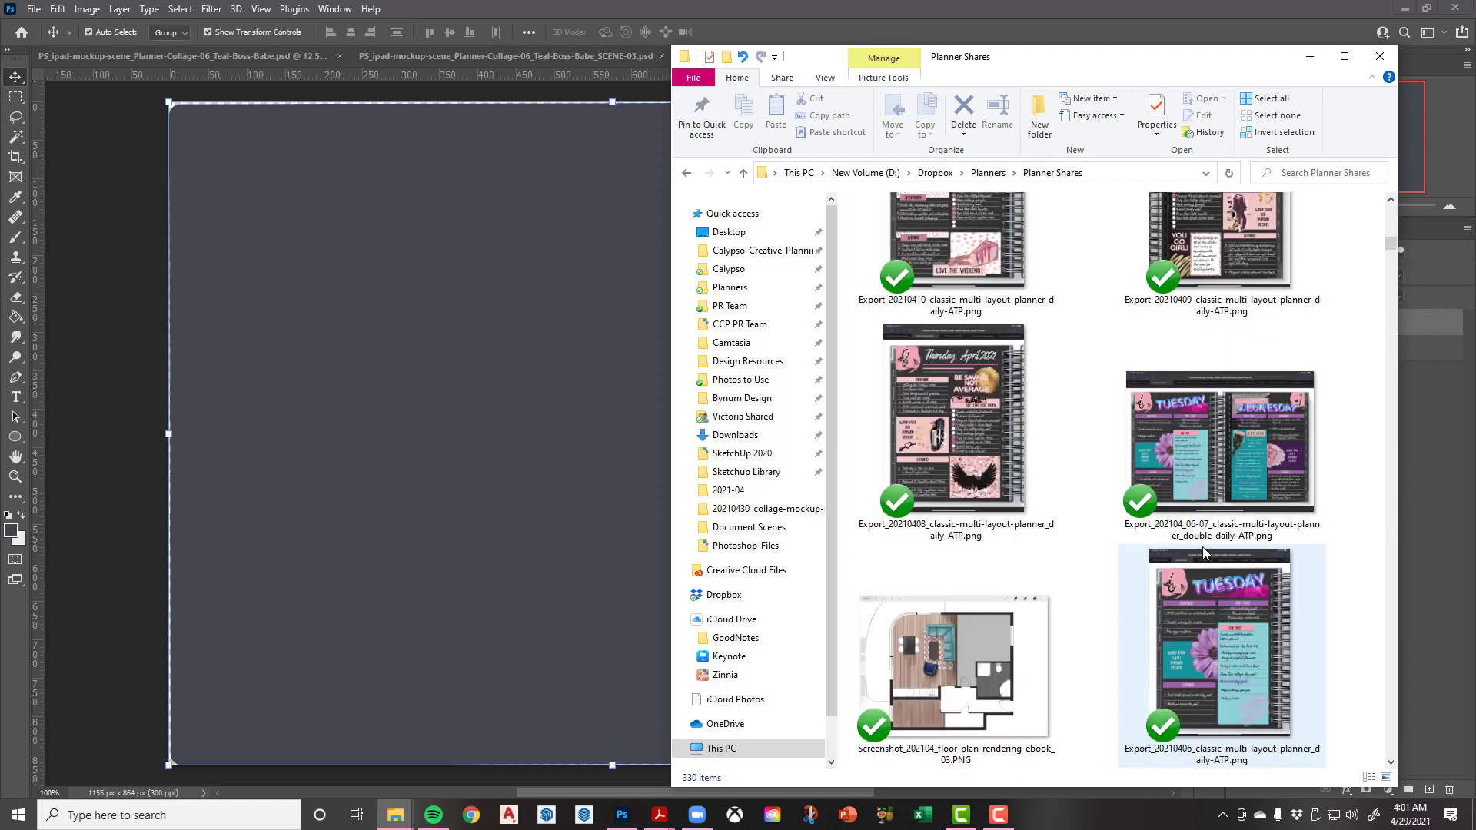
scroll(1204, 552, down, 6)
scroll(1204, 551, down, 12)
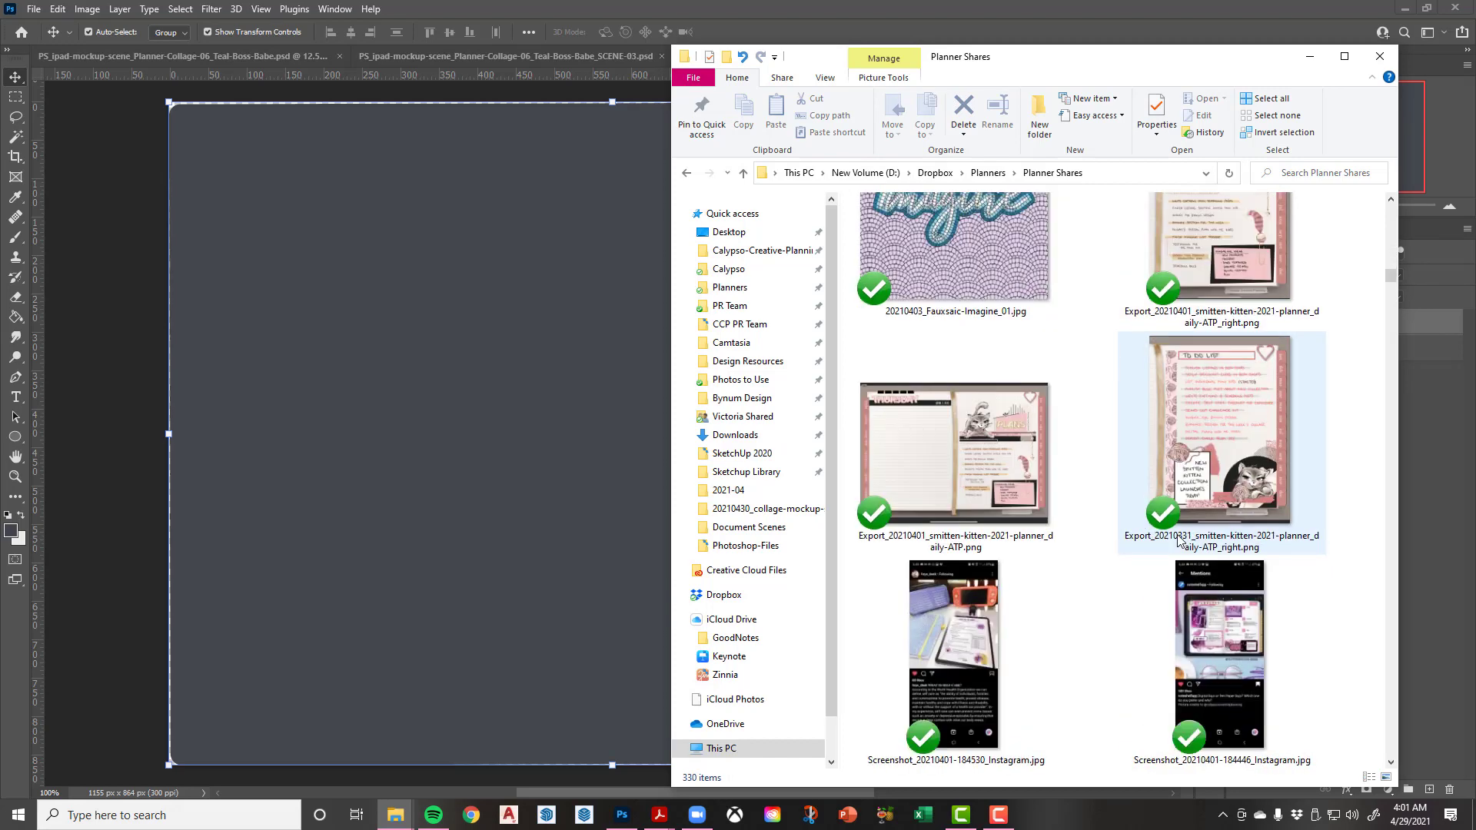
scroll(1180, 541, down, 9)
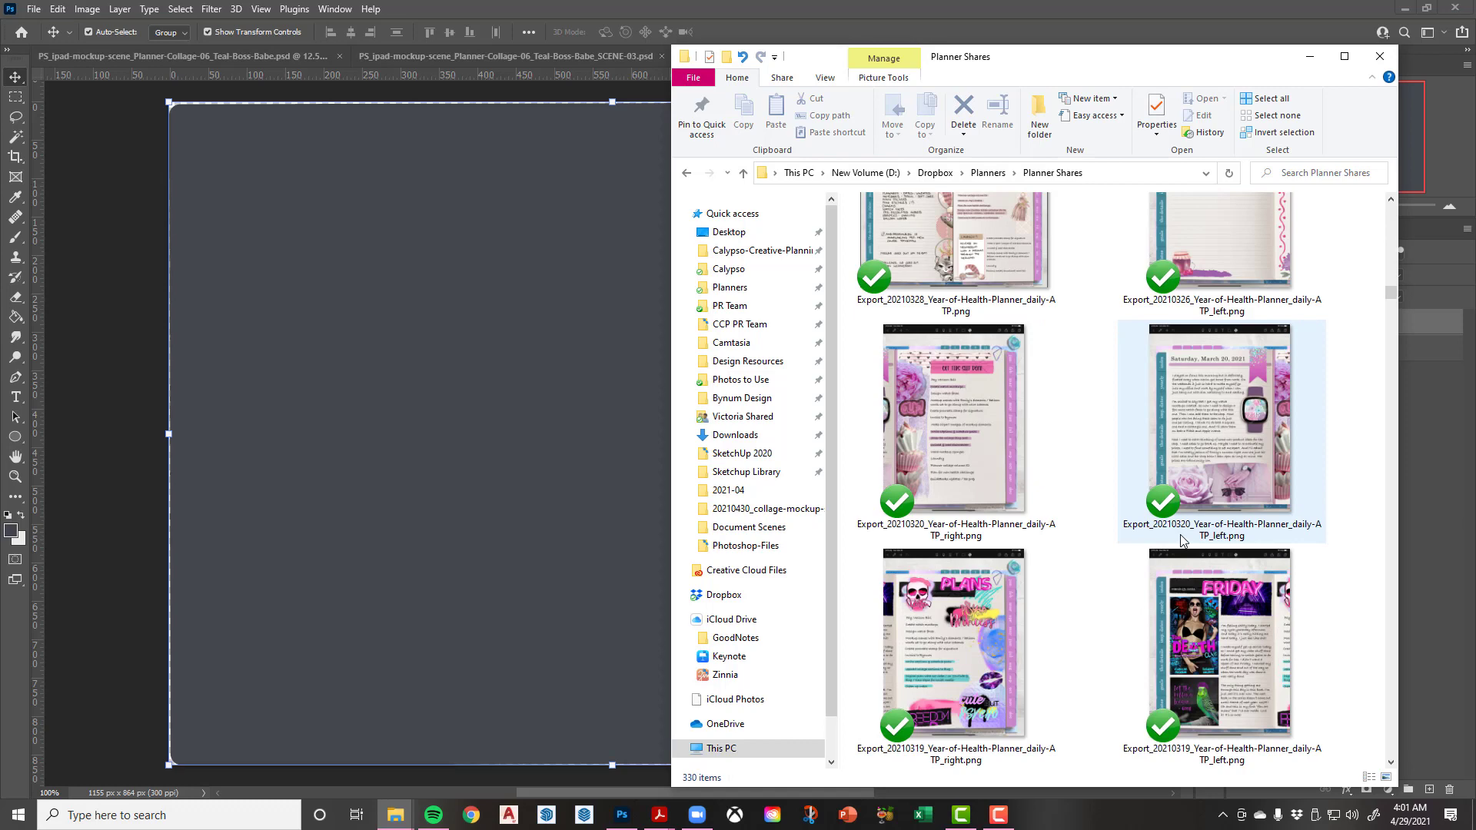
scroll(1181, 541, down, 8)
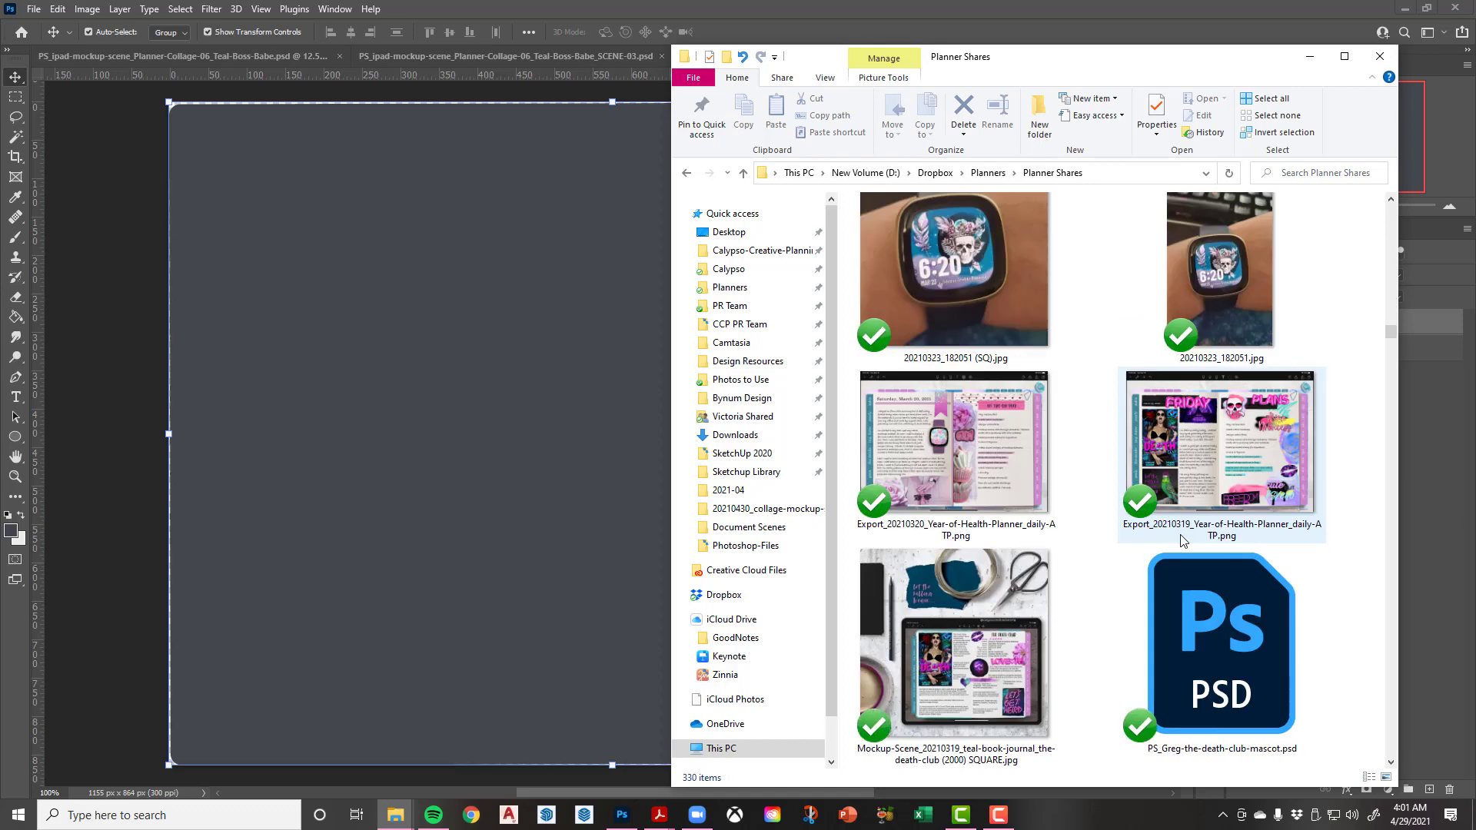
scroll(1181, 540, down, 3)
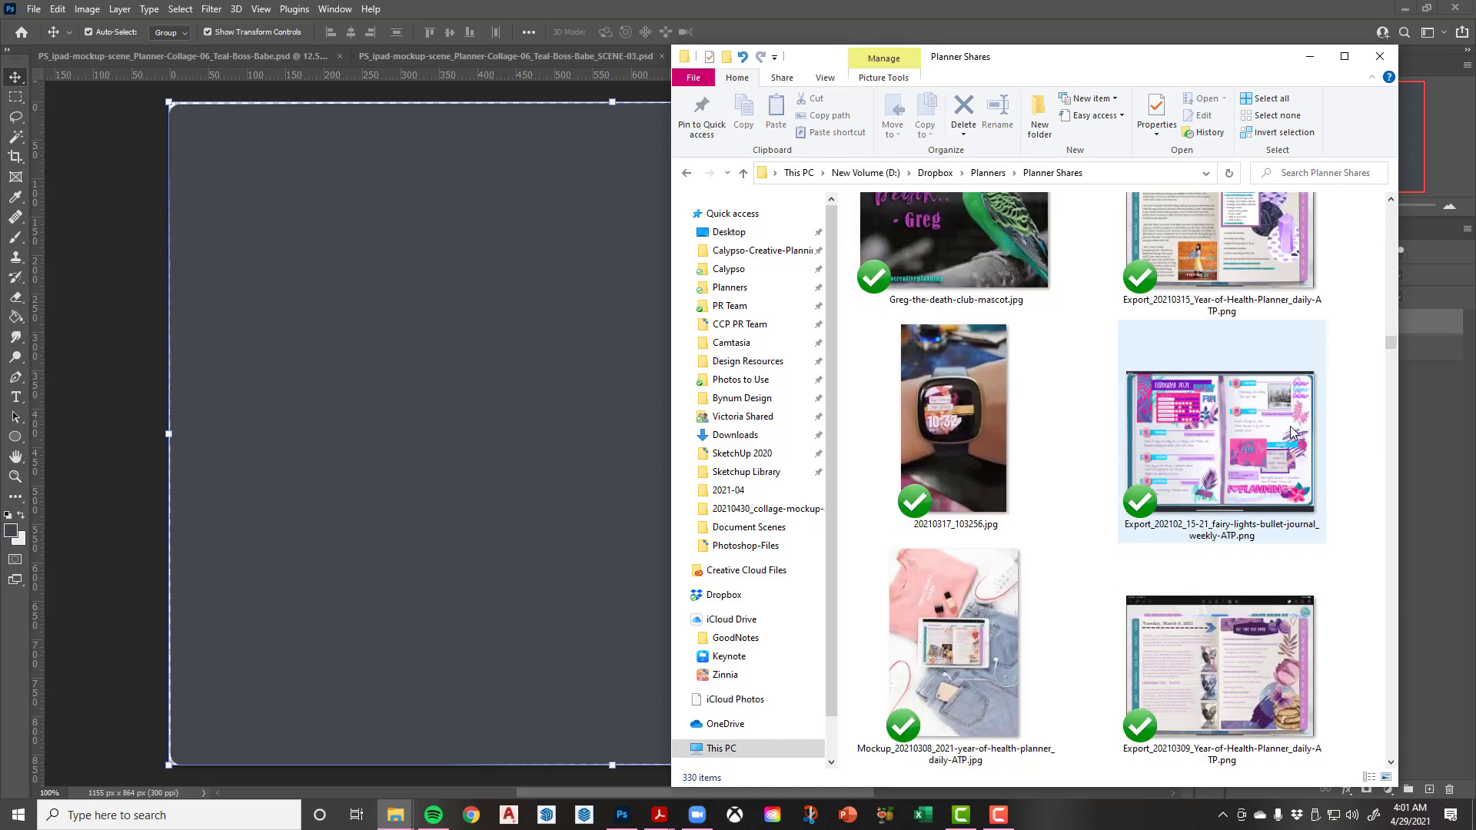
drag(1258, 435, 472, 325)
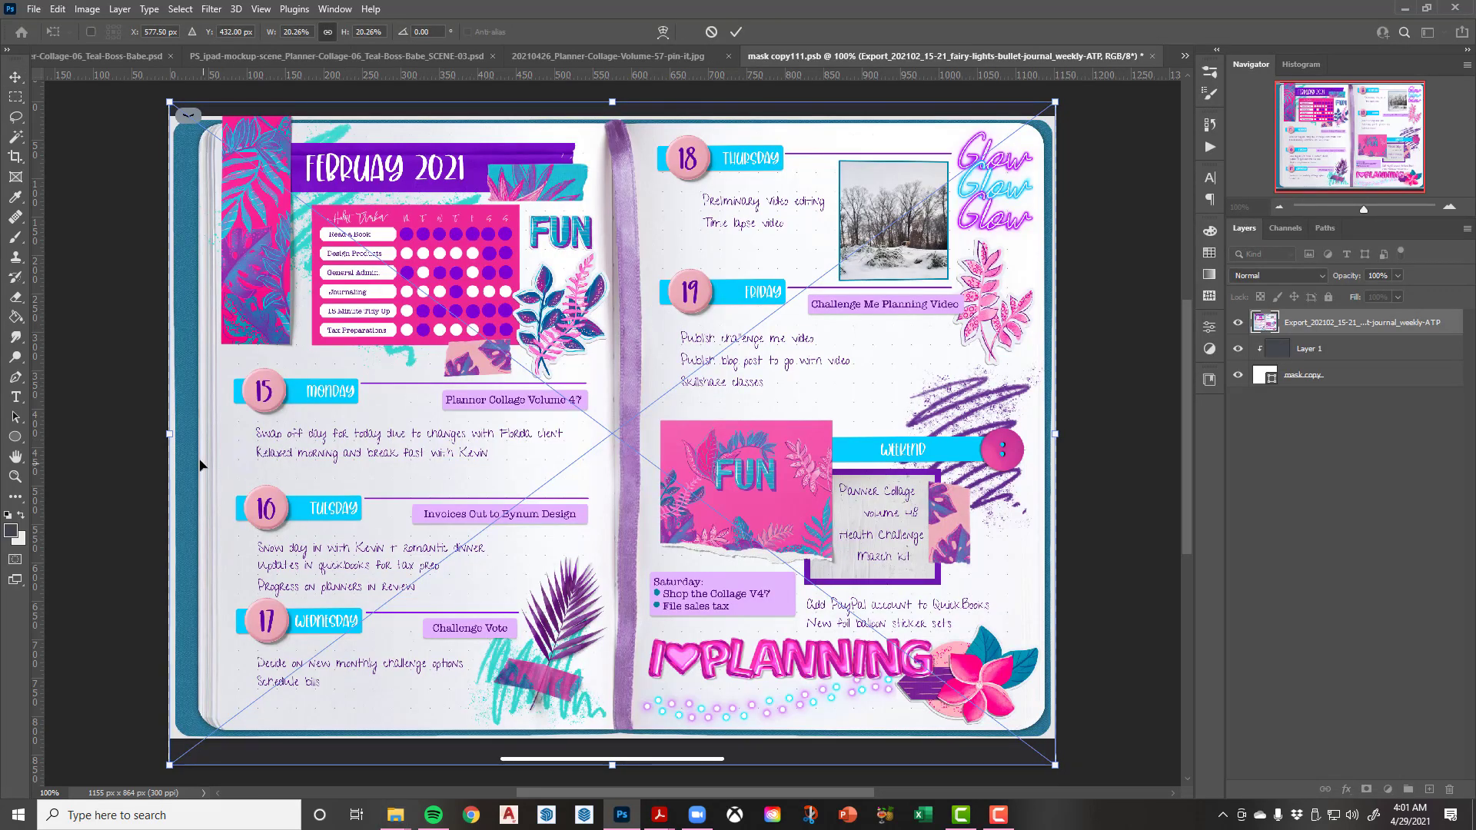
Scale the placed planner spread to 20.29% so it covers the canvas width, and commit the placement
drag(169, 434, 166, 426)
drag(1056, 433, 780, 435)
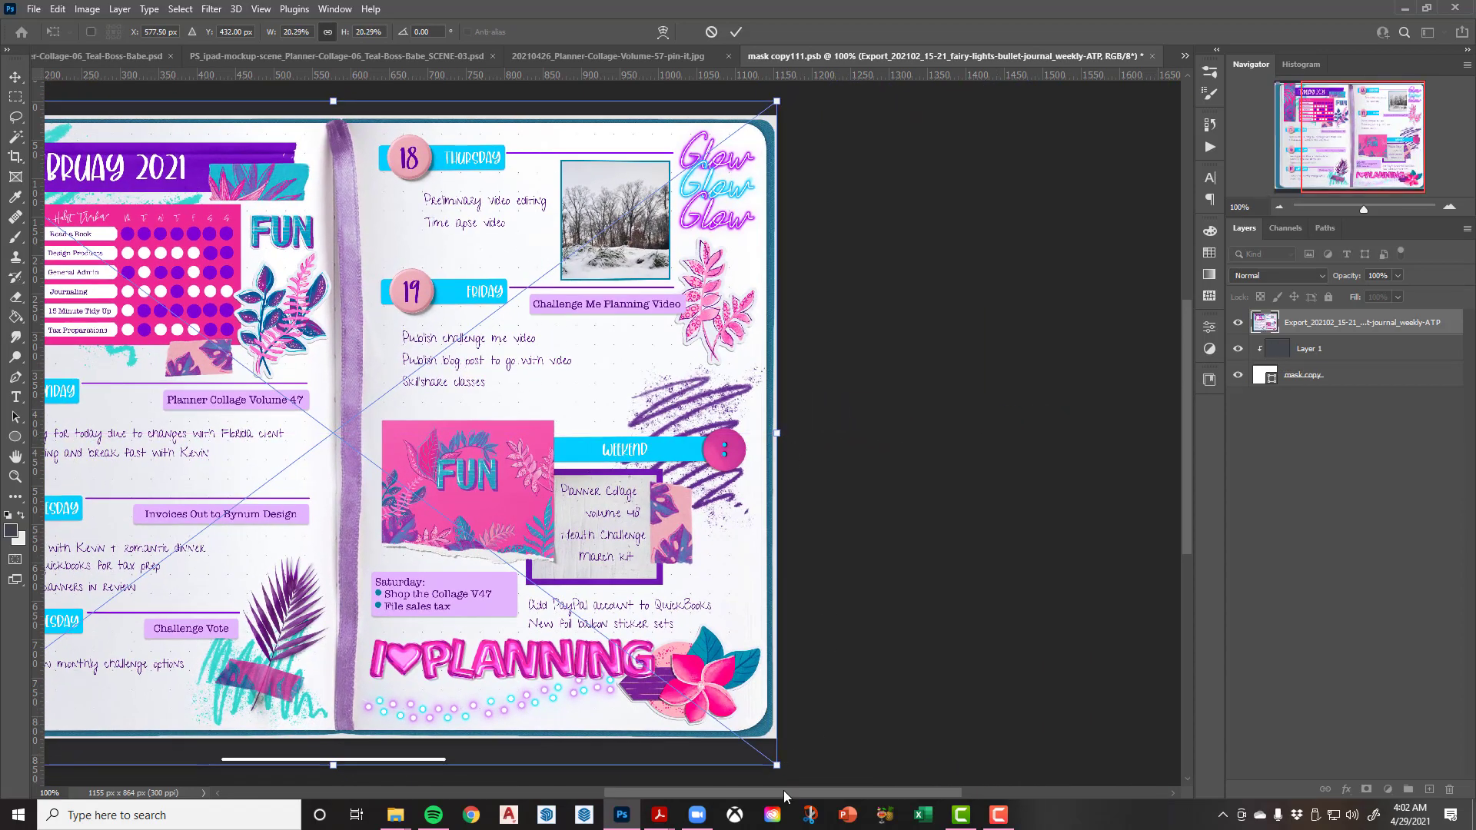
drag(782, 790, 687, 776)
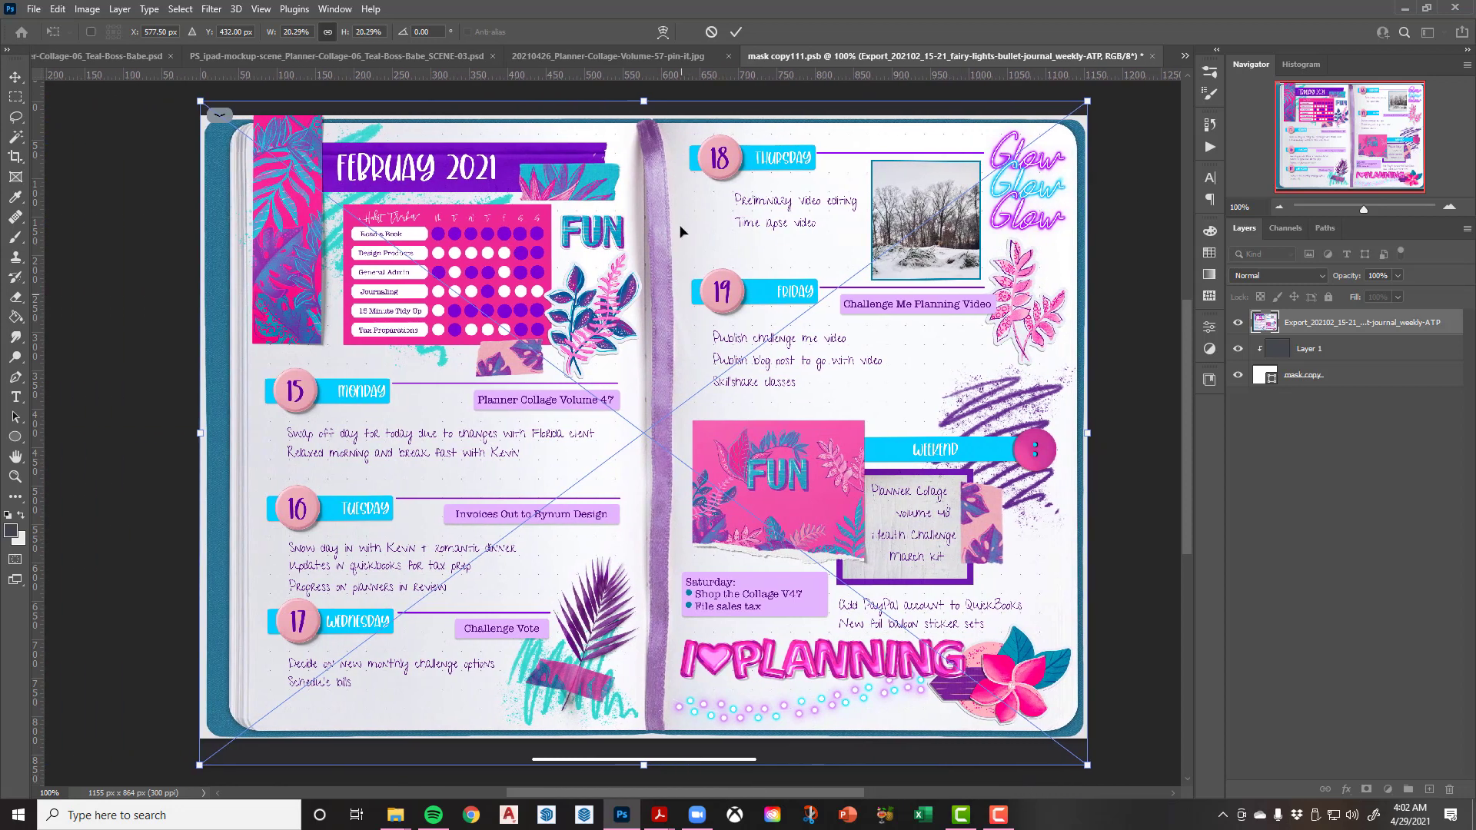
click(736, 33)
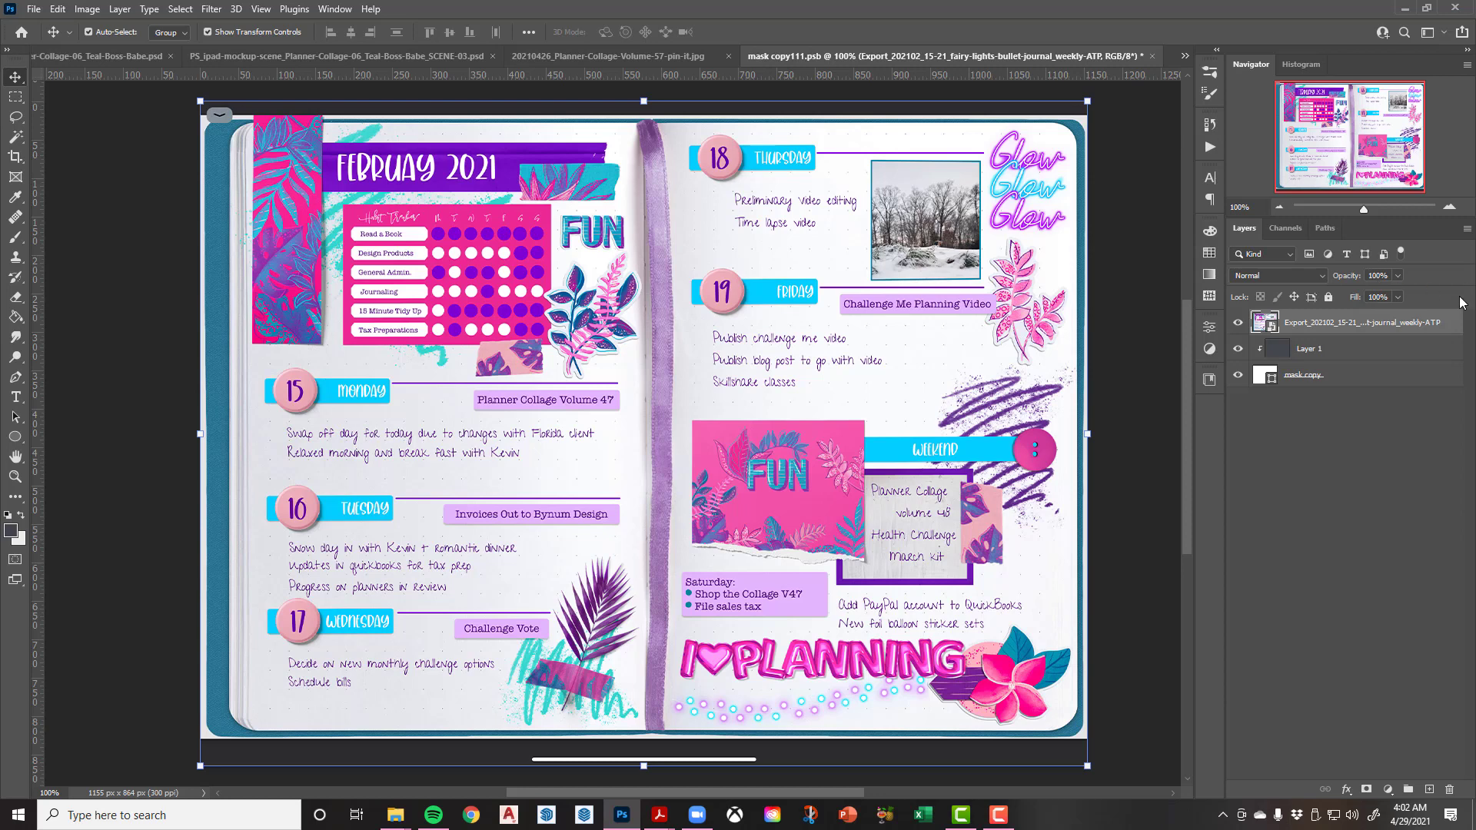
Clip the placed fairy-lights journal layer to the mask copy shape with a clipping mask
right_click(1333, 327)
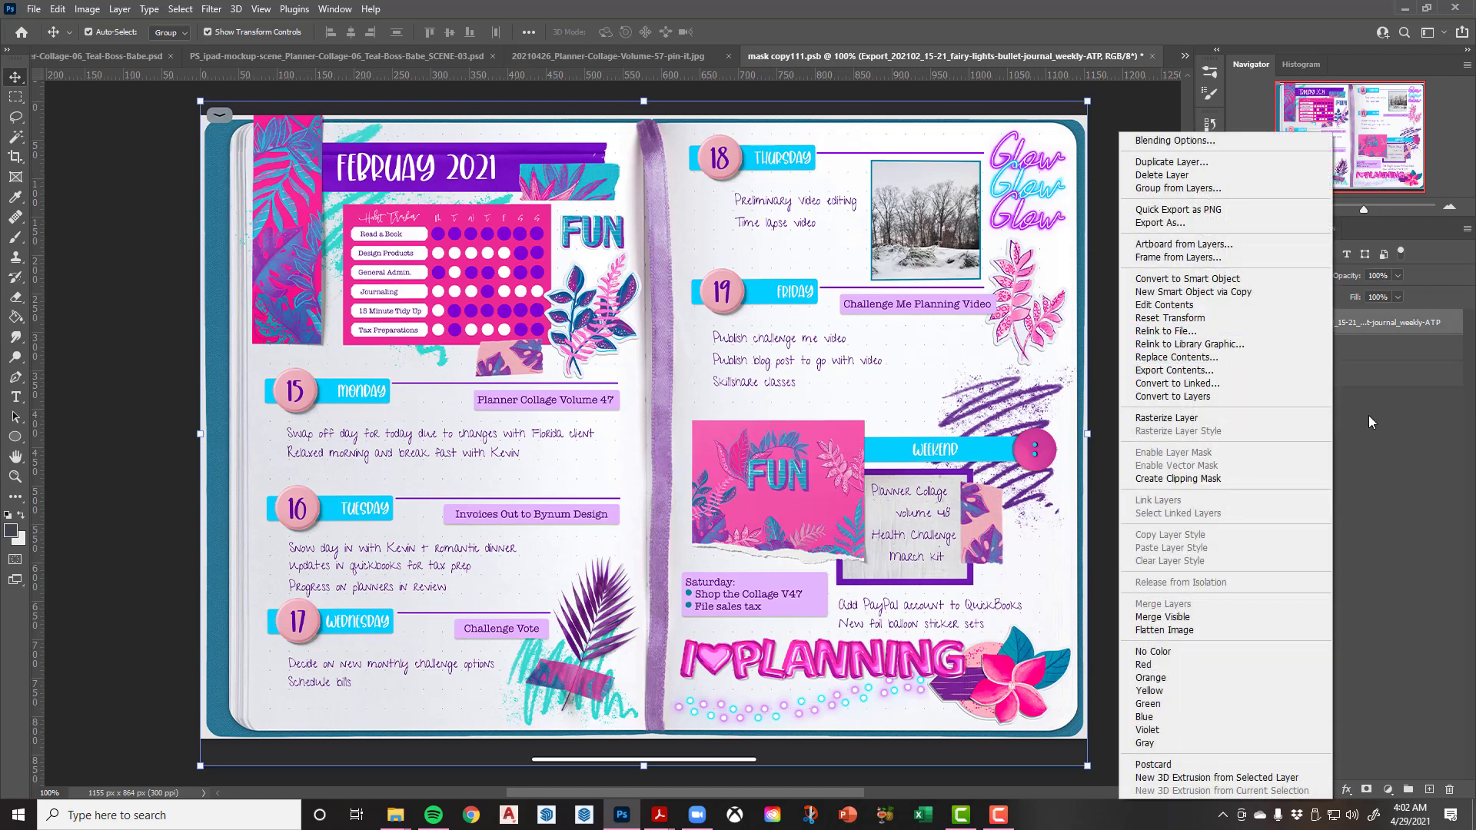
click(1205, 485)
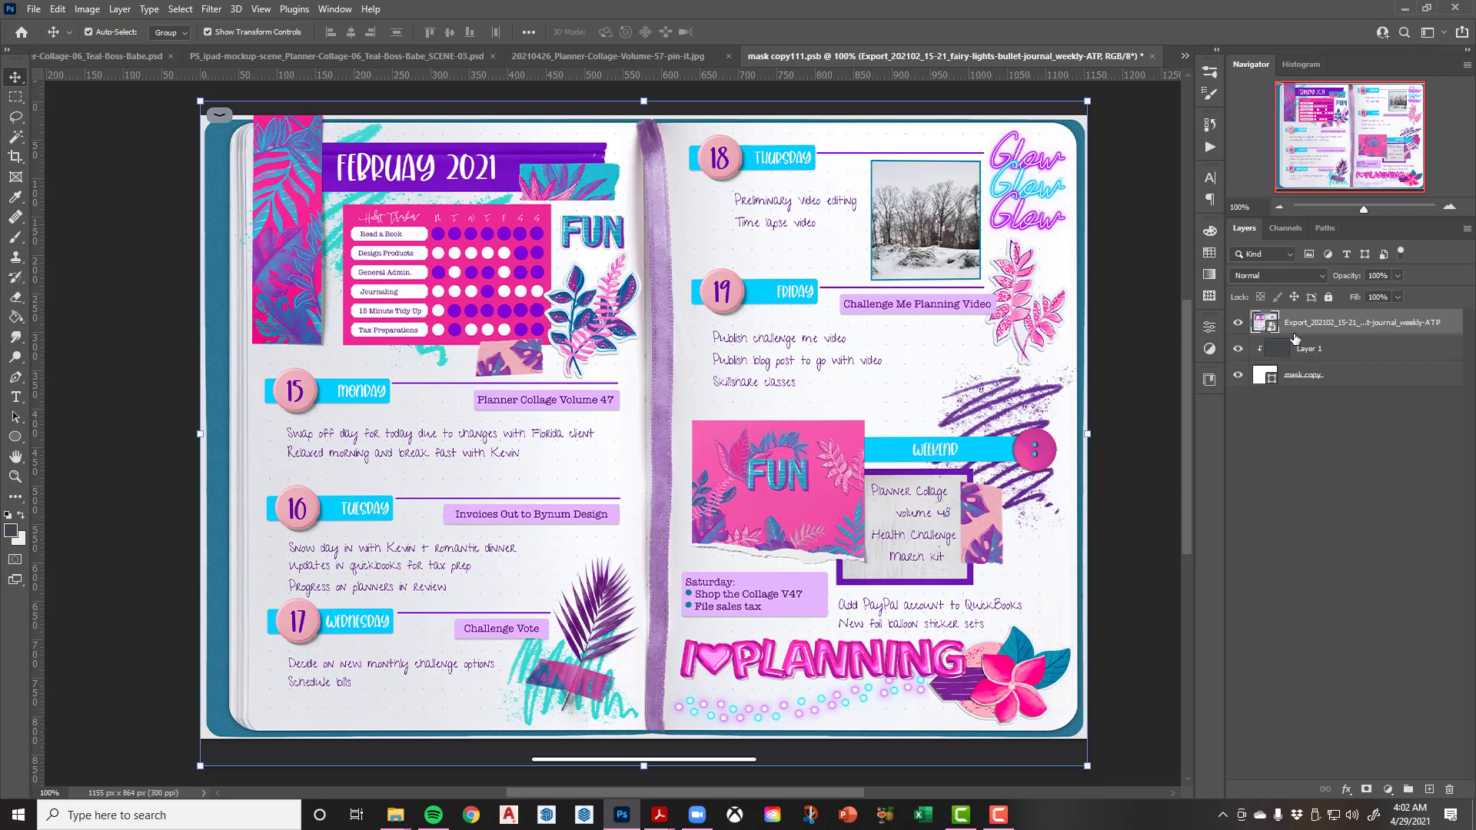
drag(1295, 339, 1294, 330)
alt+click(1295, 331)
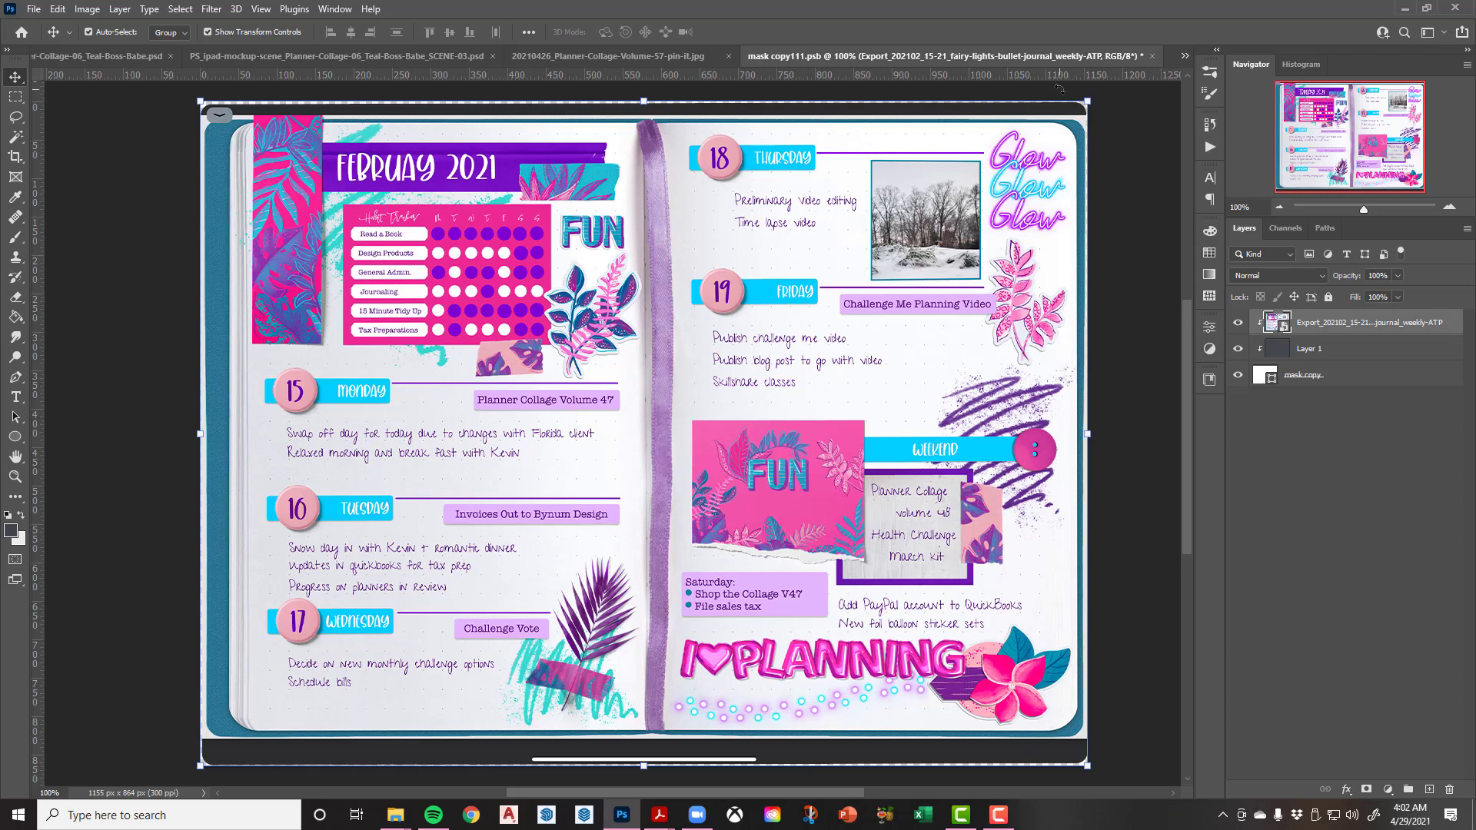
Deselect the spread layer and save the mask copy111.psb smart object contents
click(1133, 140)
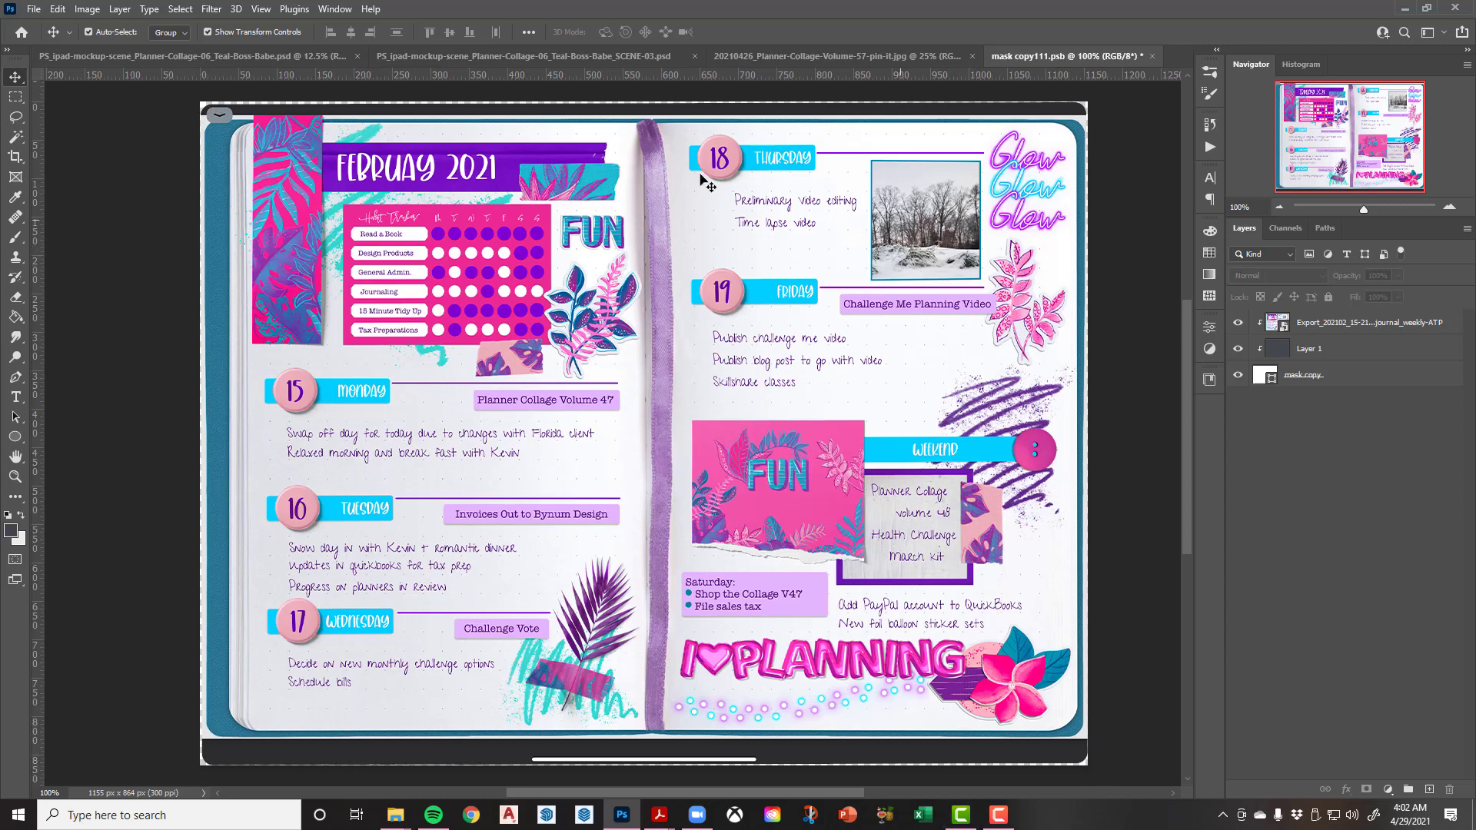
click(34, 9)
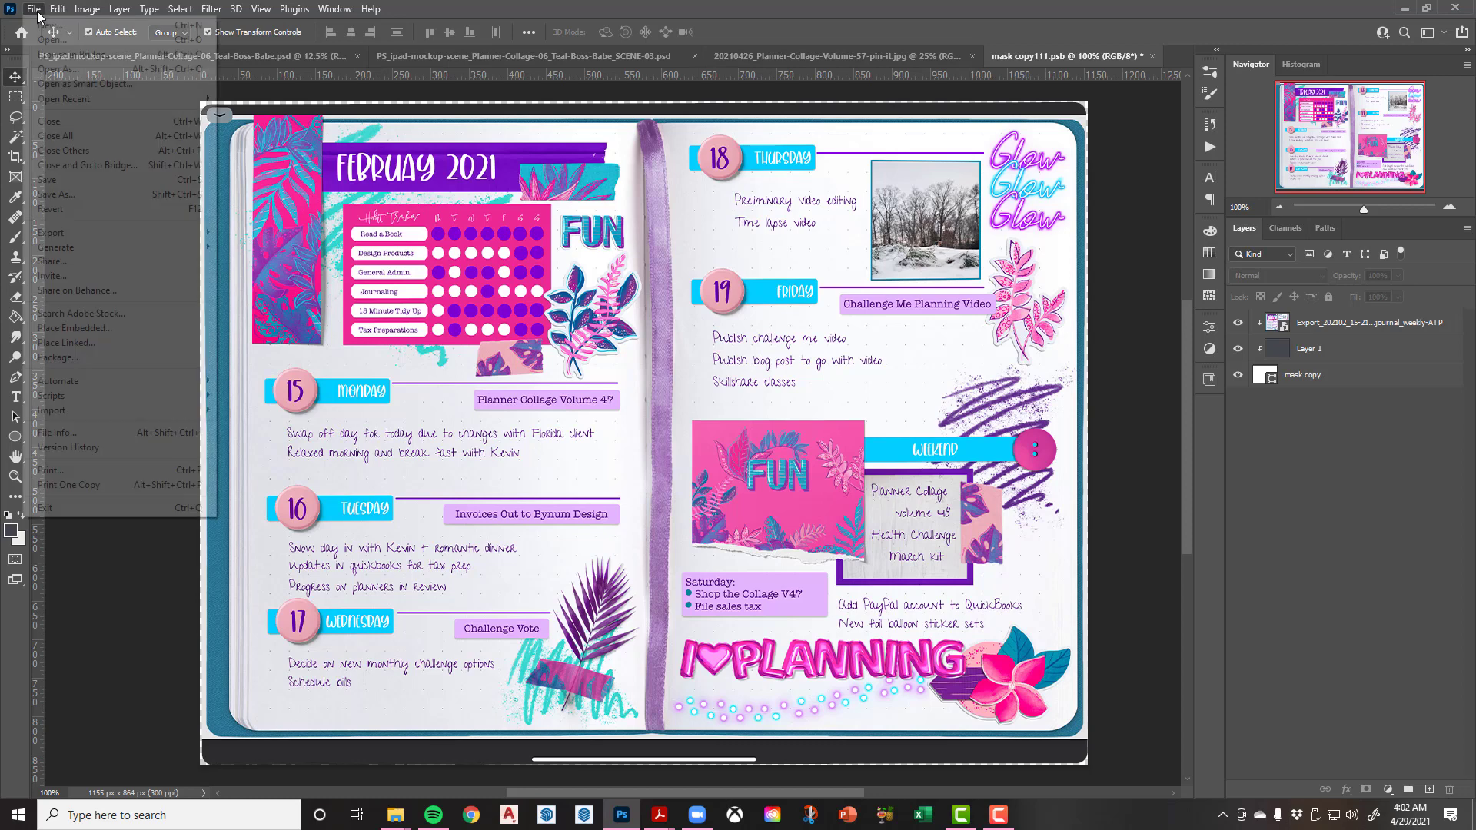
click(83, 180)
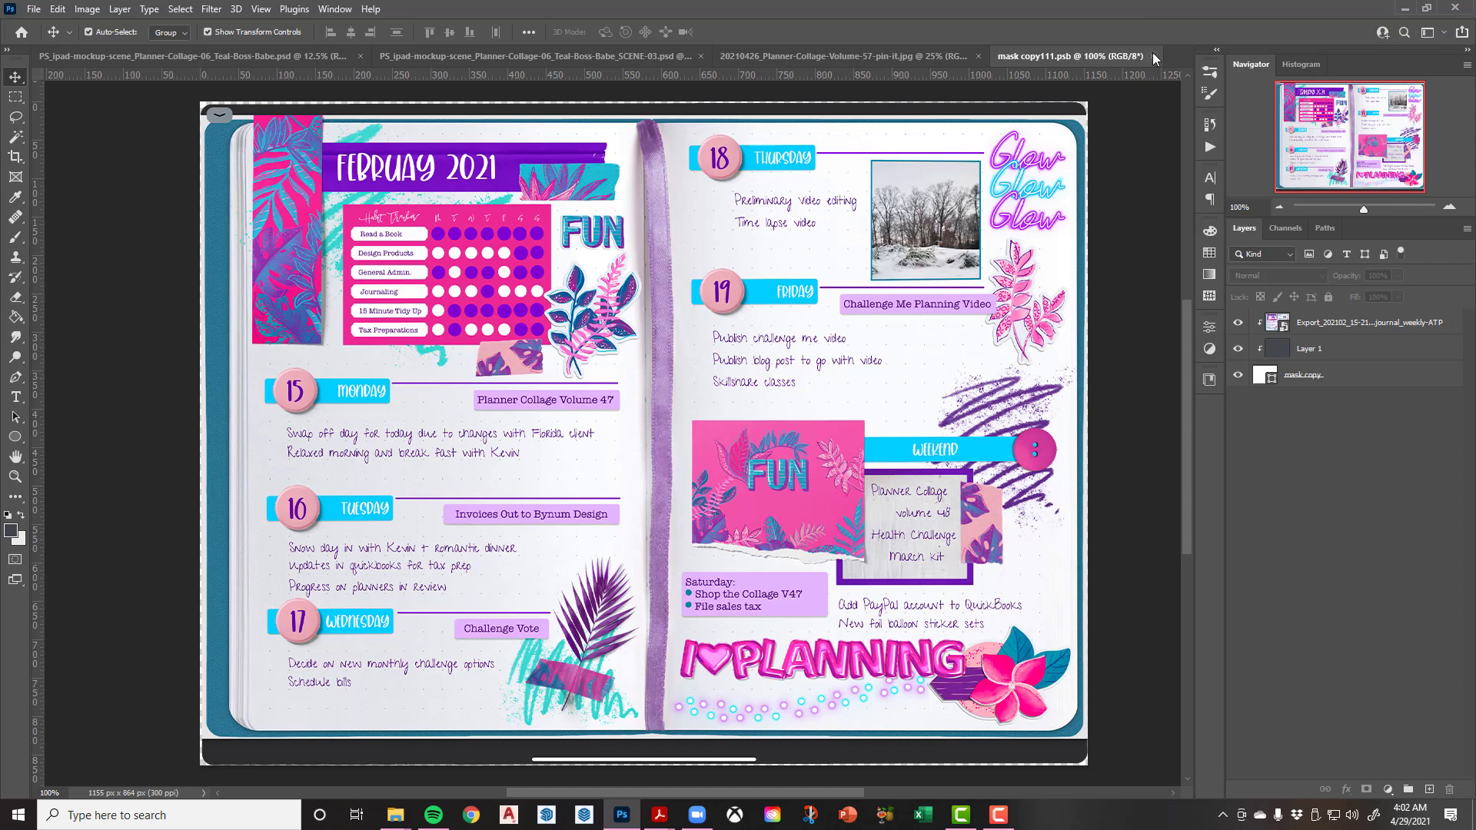
click(1153, 56)
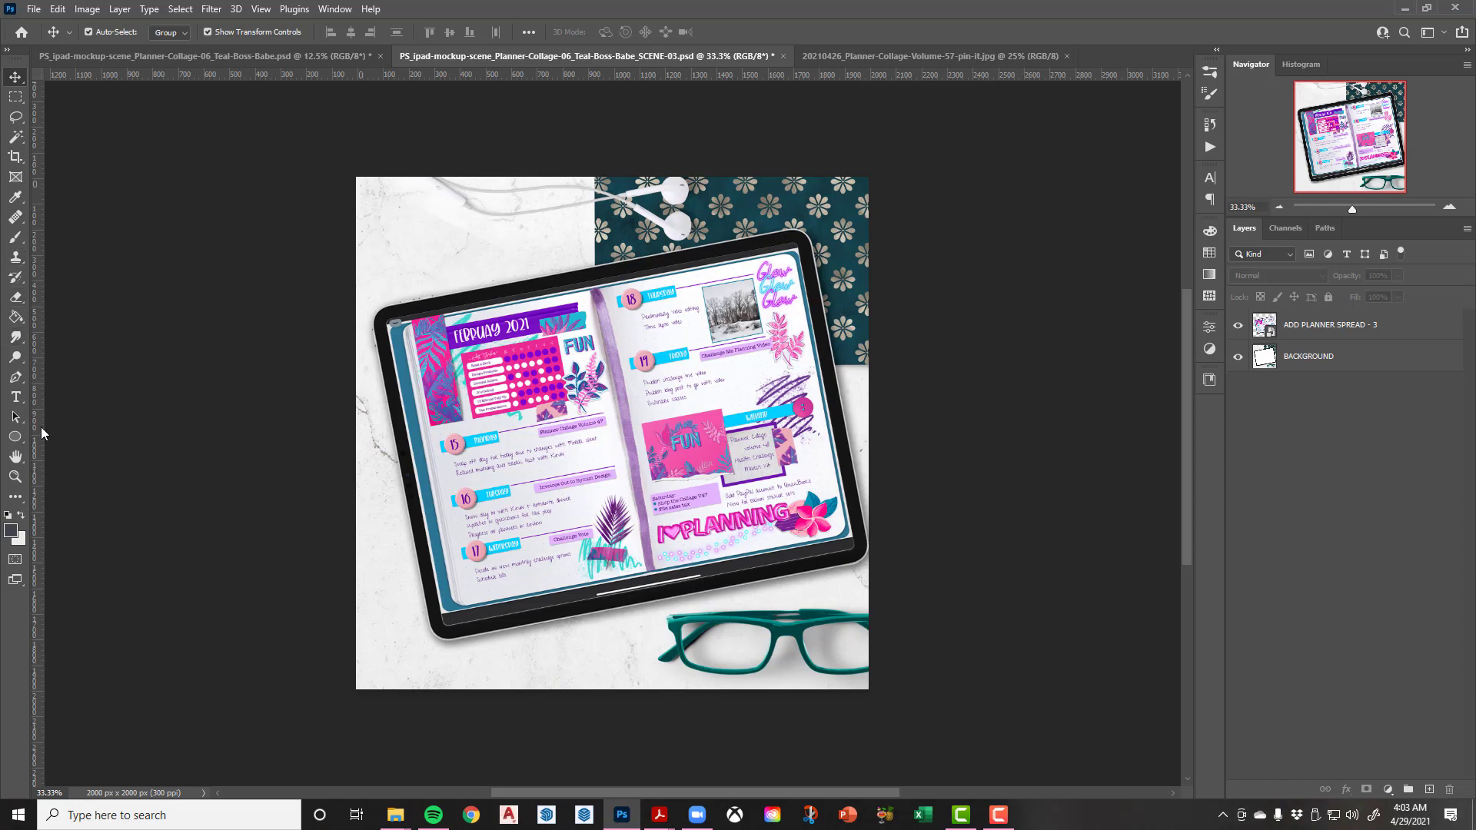
click(15, 396)
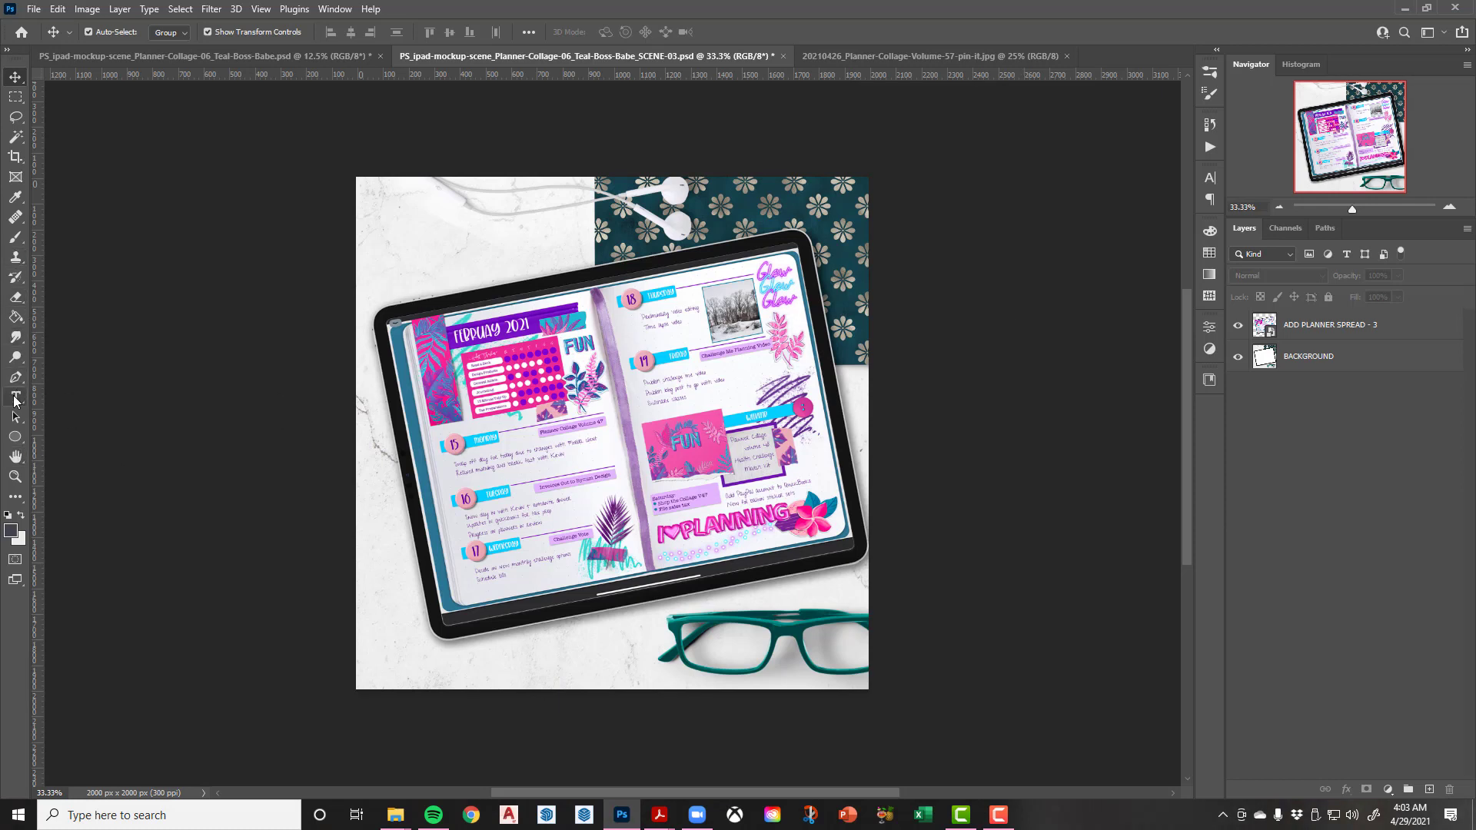
click(448, 257)
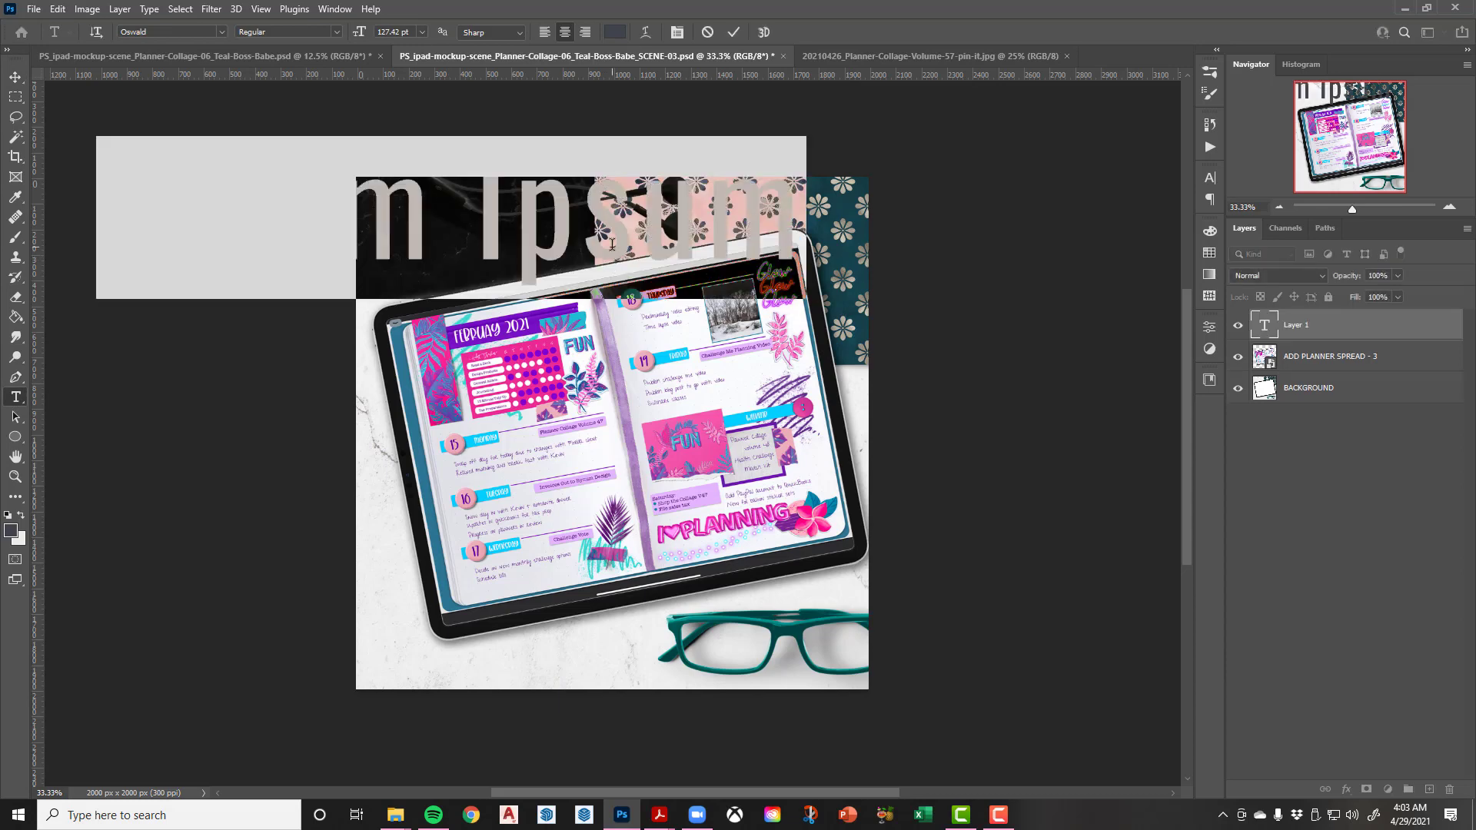
text(@CALYPS)
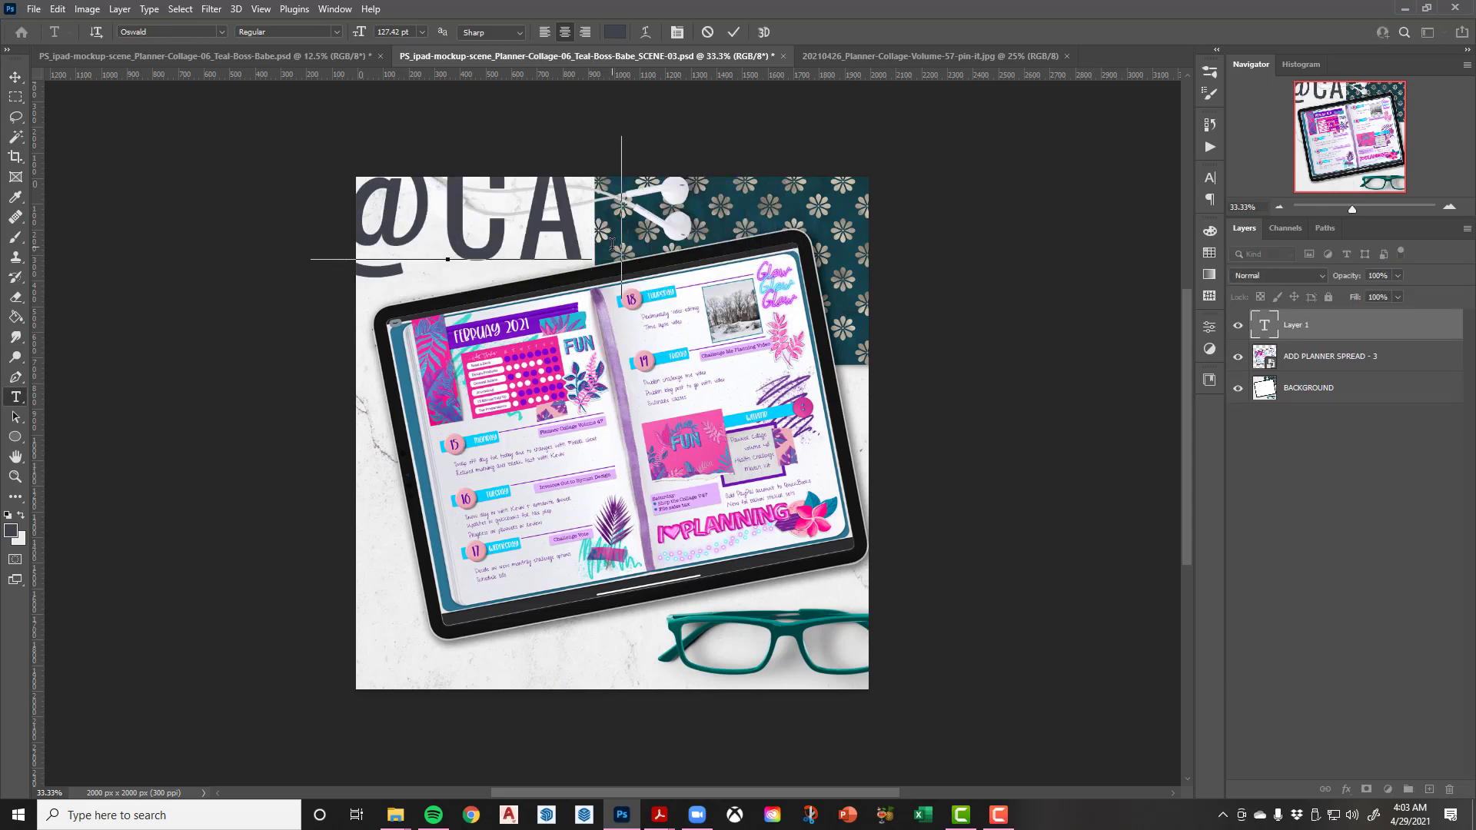
text(OUCREATIVE)
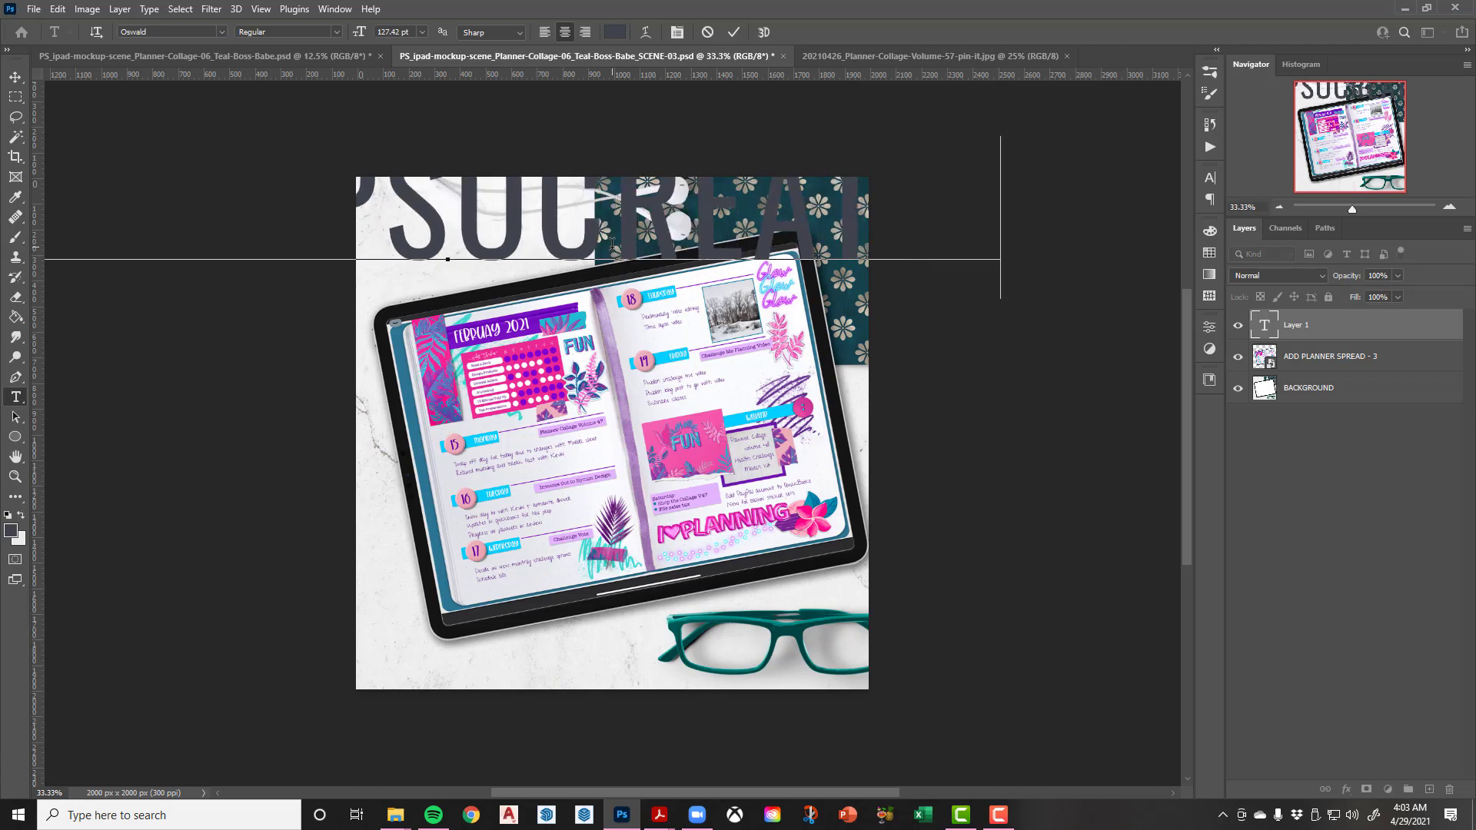
text(ANNING)
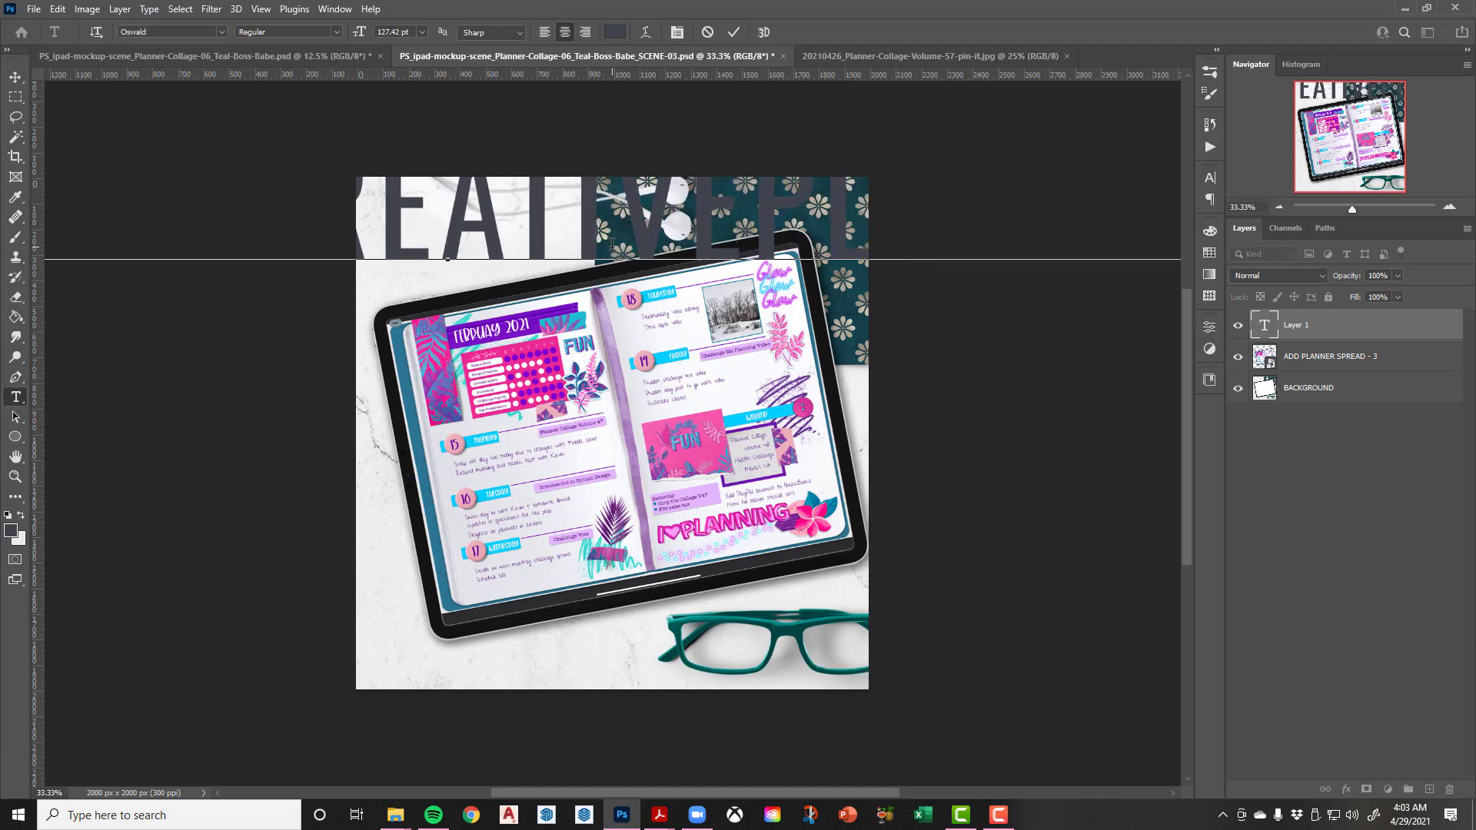
click(733, 32)
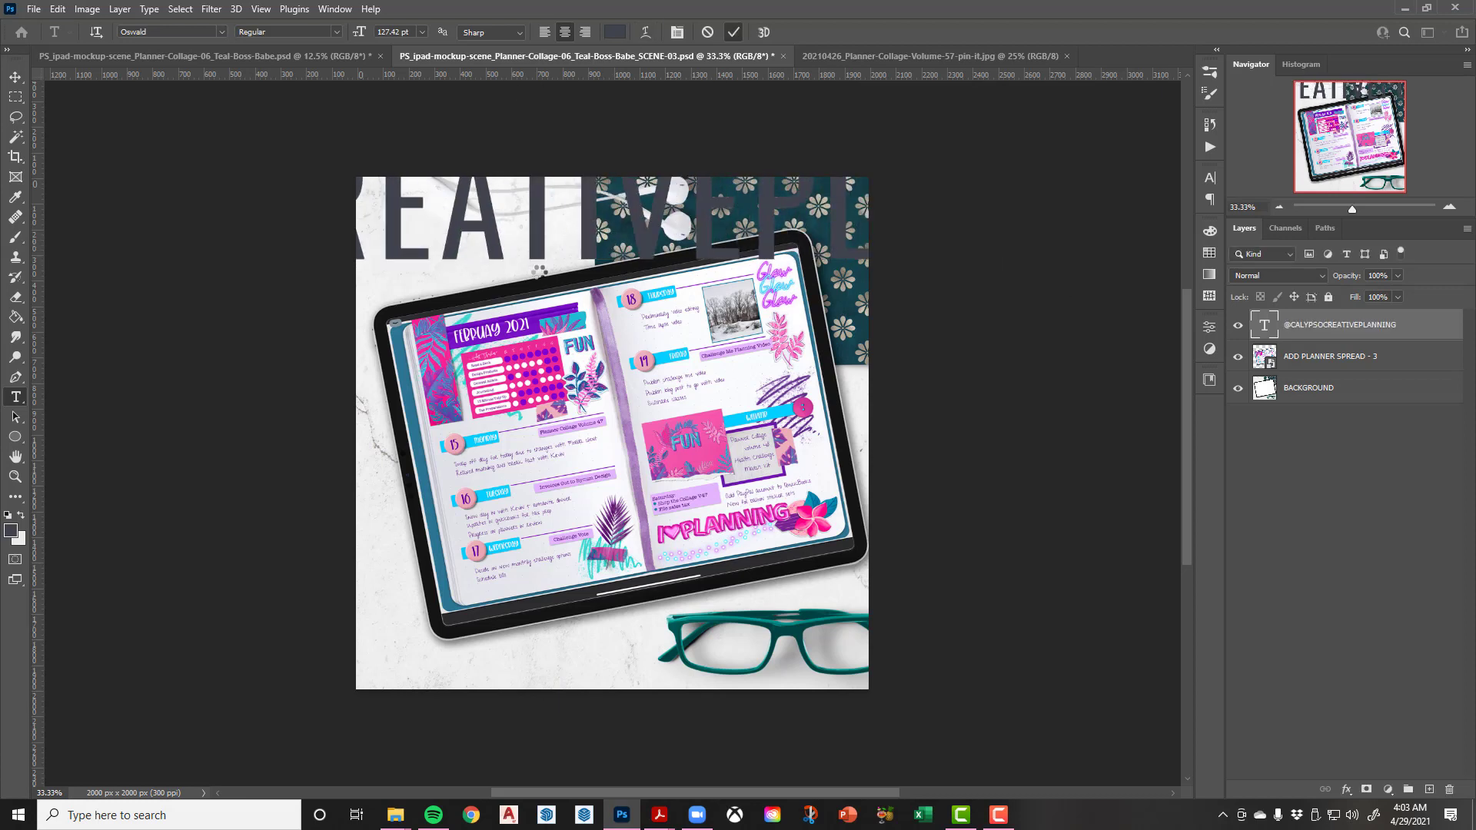
Scale the handle text to about 10.07%, rotate it about -11.15° along the iPad's upper edge, and commit the transform
click(15, 77)
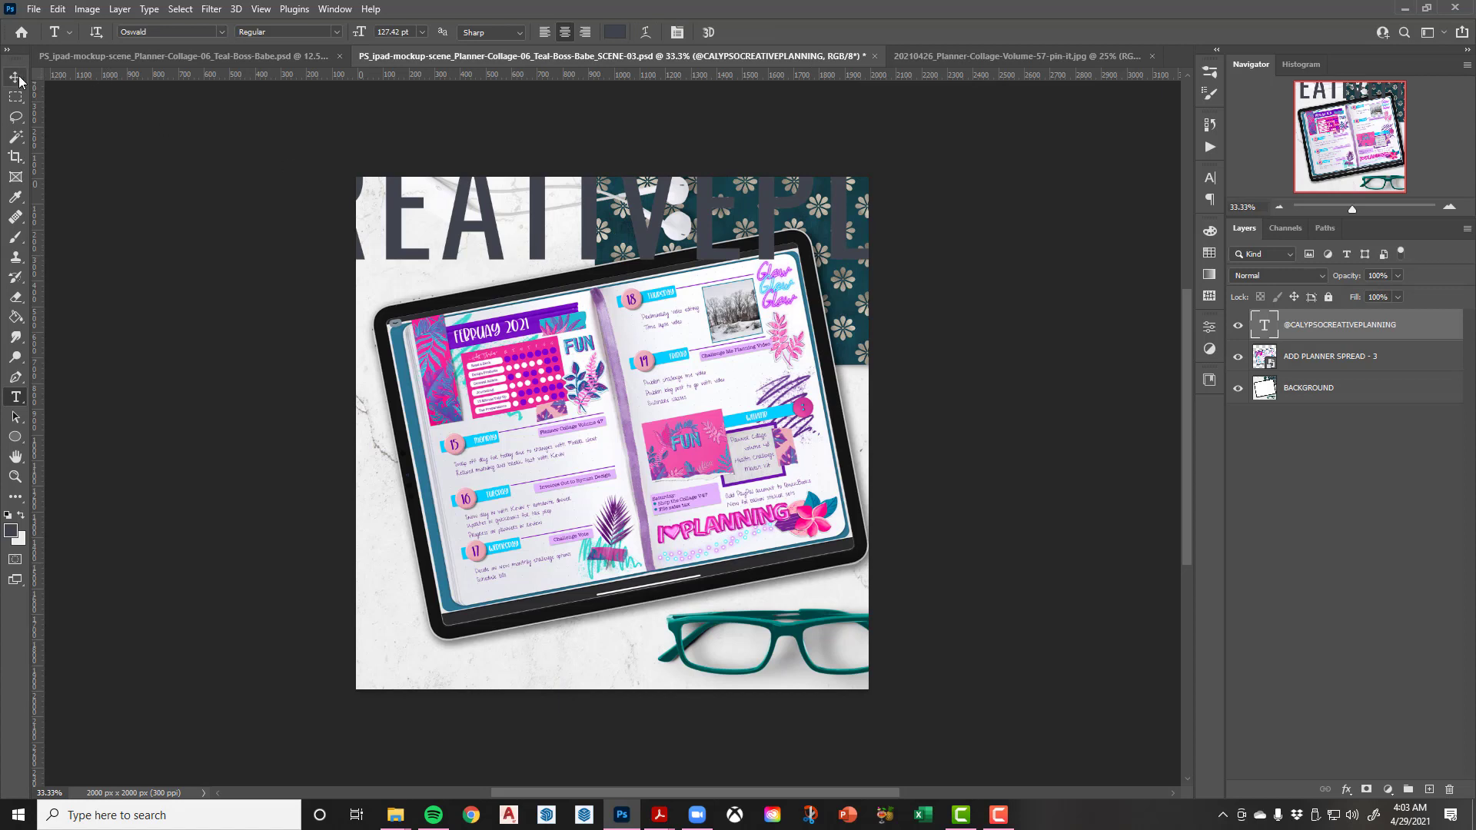
drag(448, 148, 455, 297)
drag(560, 309, 569, 254)
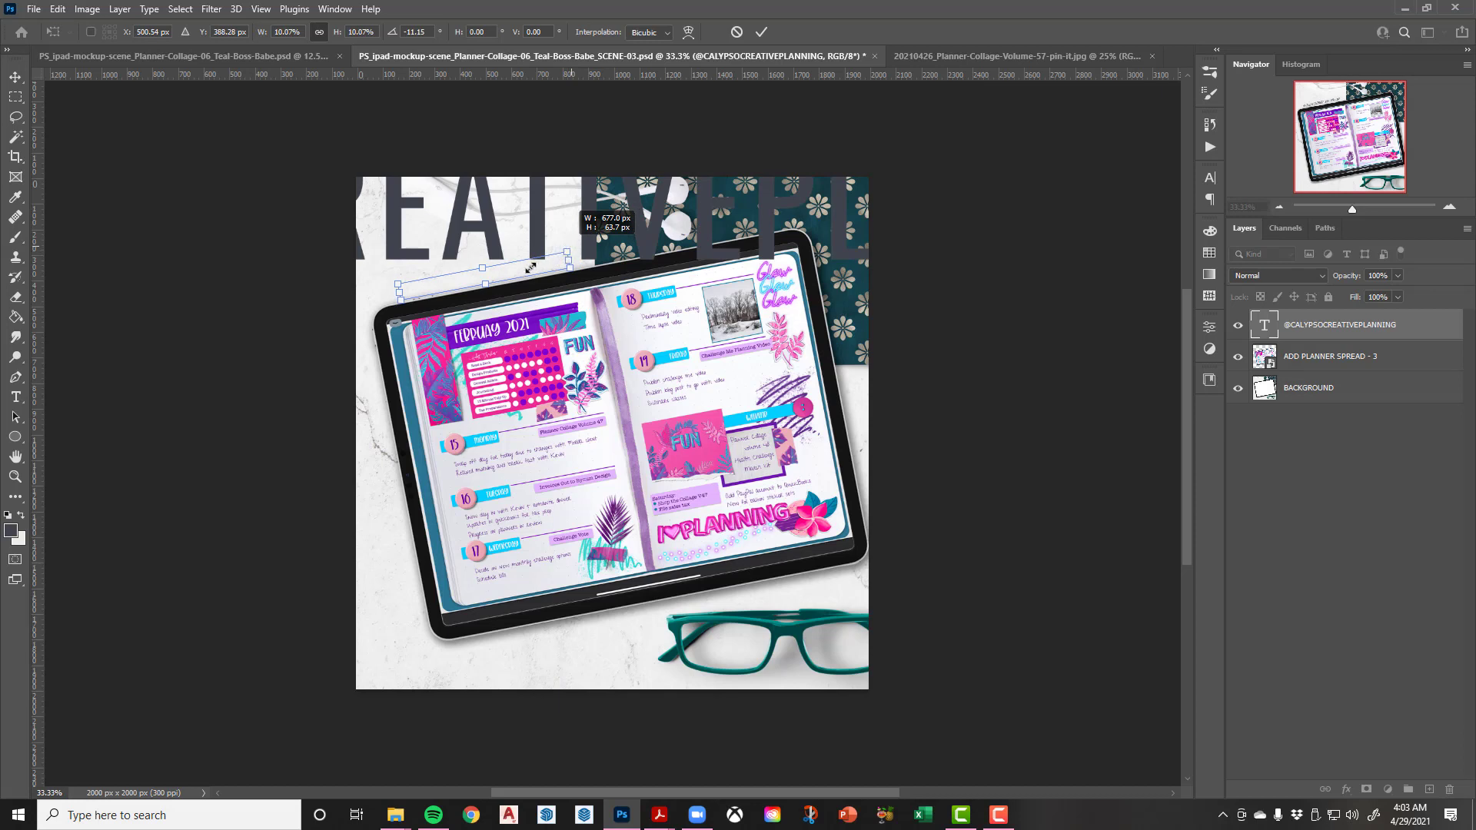
click(761, 31)
click(920, 178)
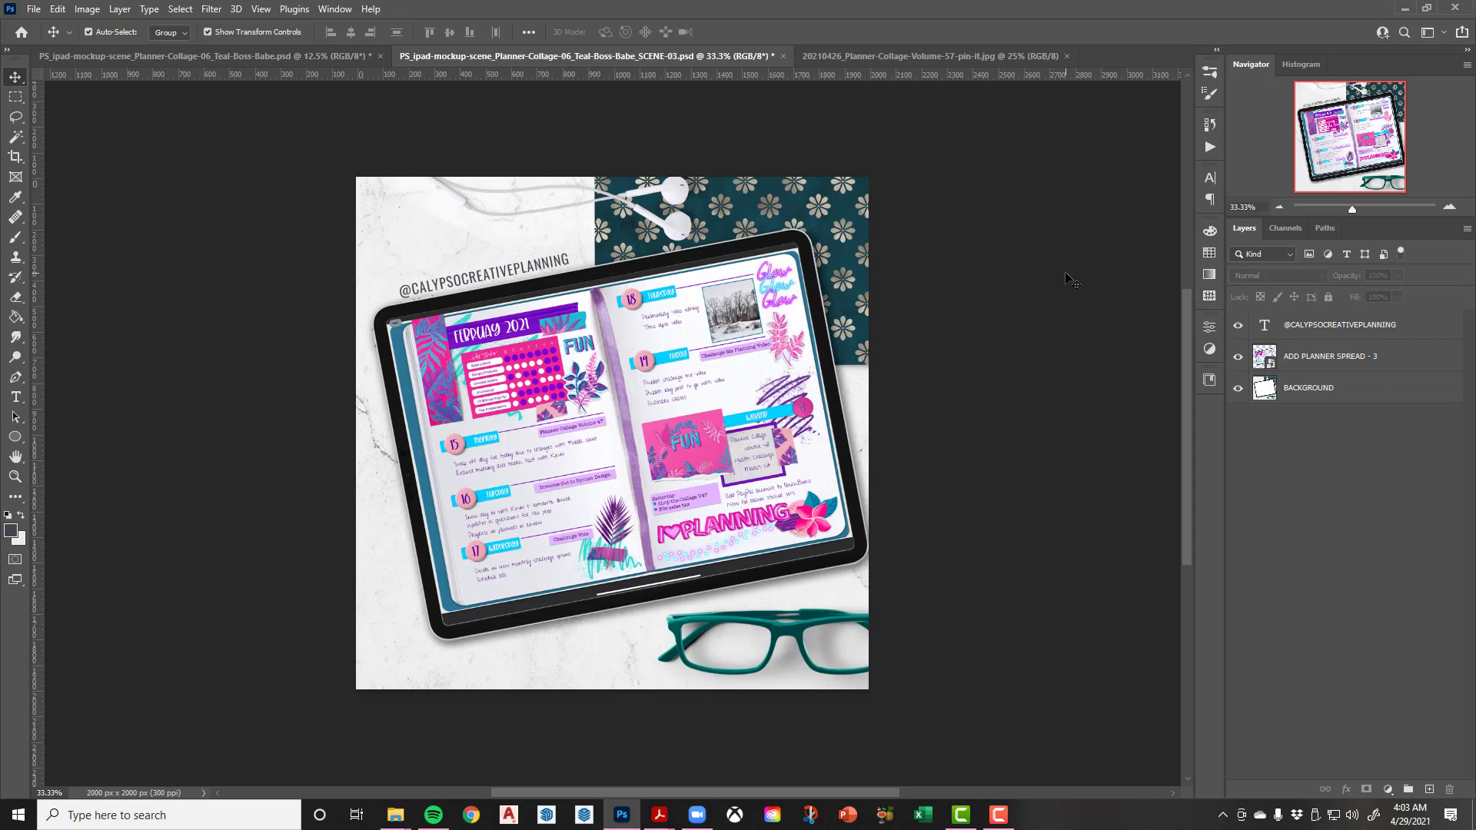
Start saving the SCENE-03 mockup under the JPEG format in the Photoshop-Files folder, and cancel the save
click(33, 9)
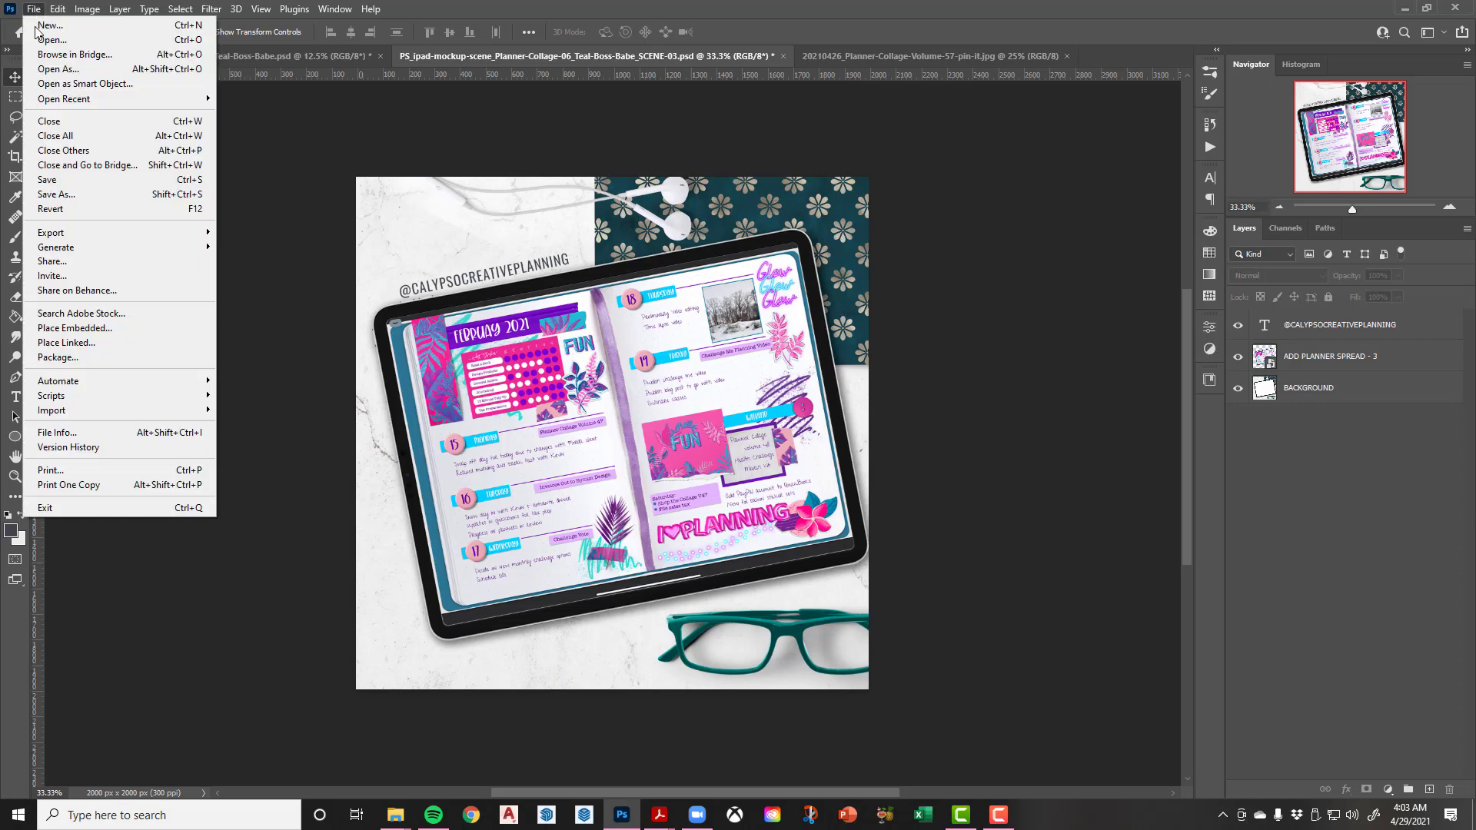
click(75, 195)
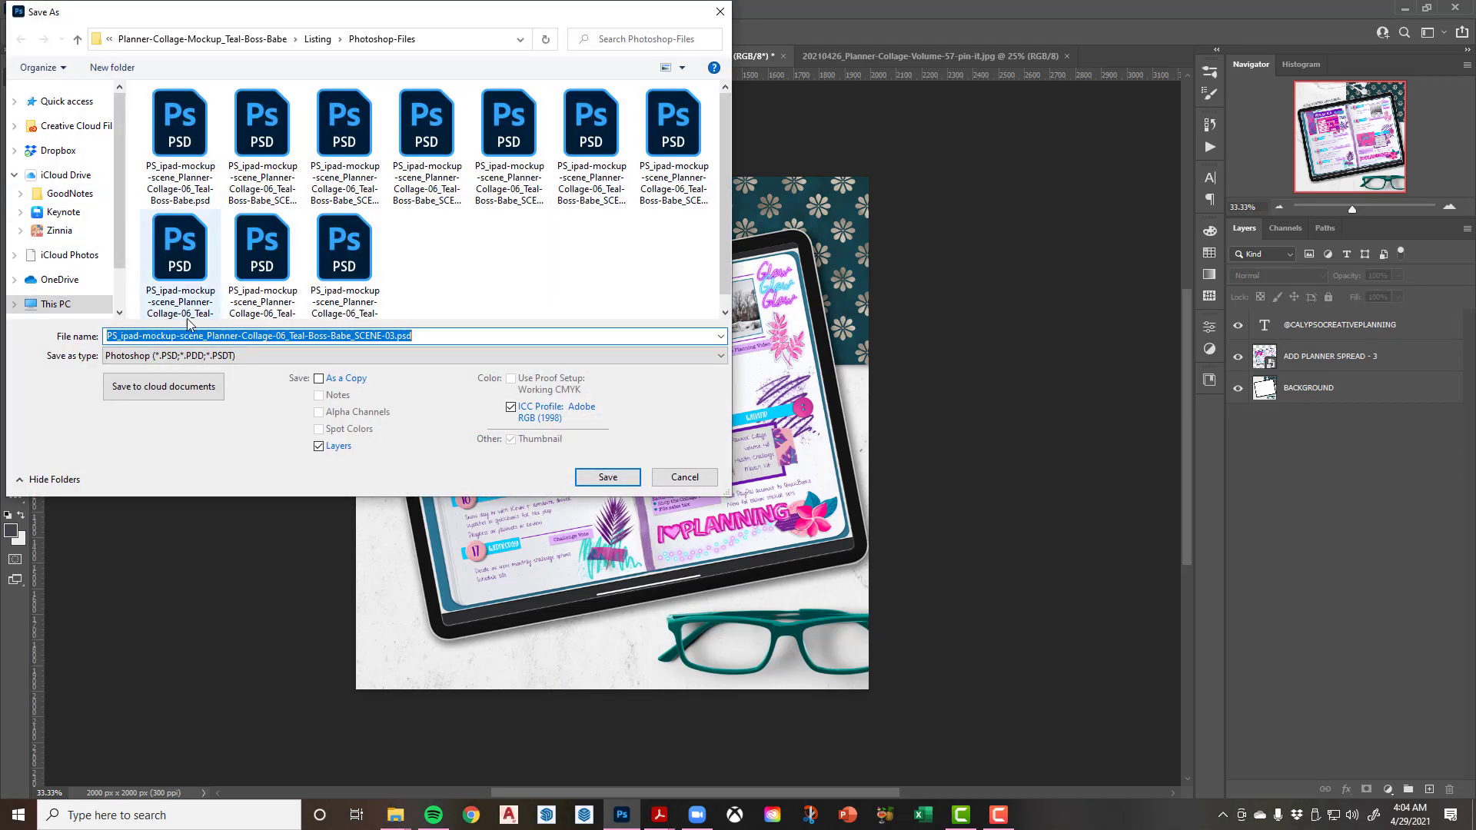
click(198, 358)
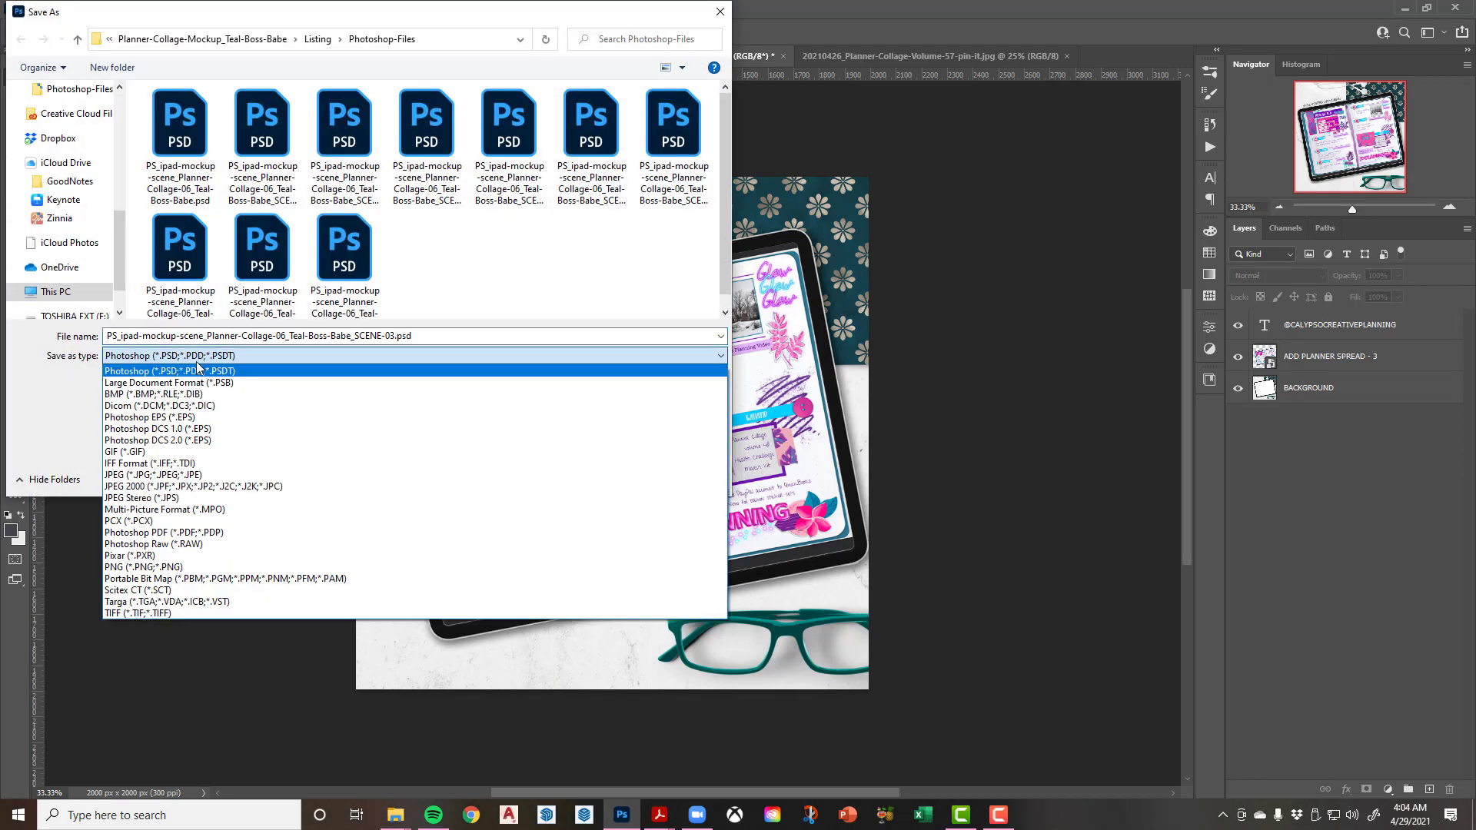
click(183, 476)
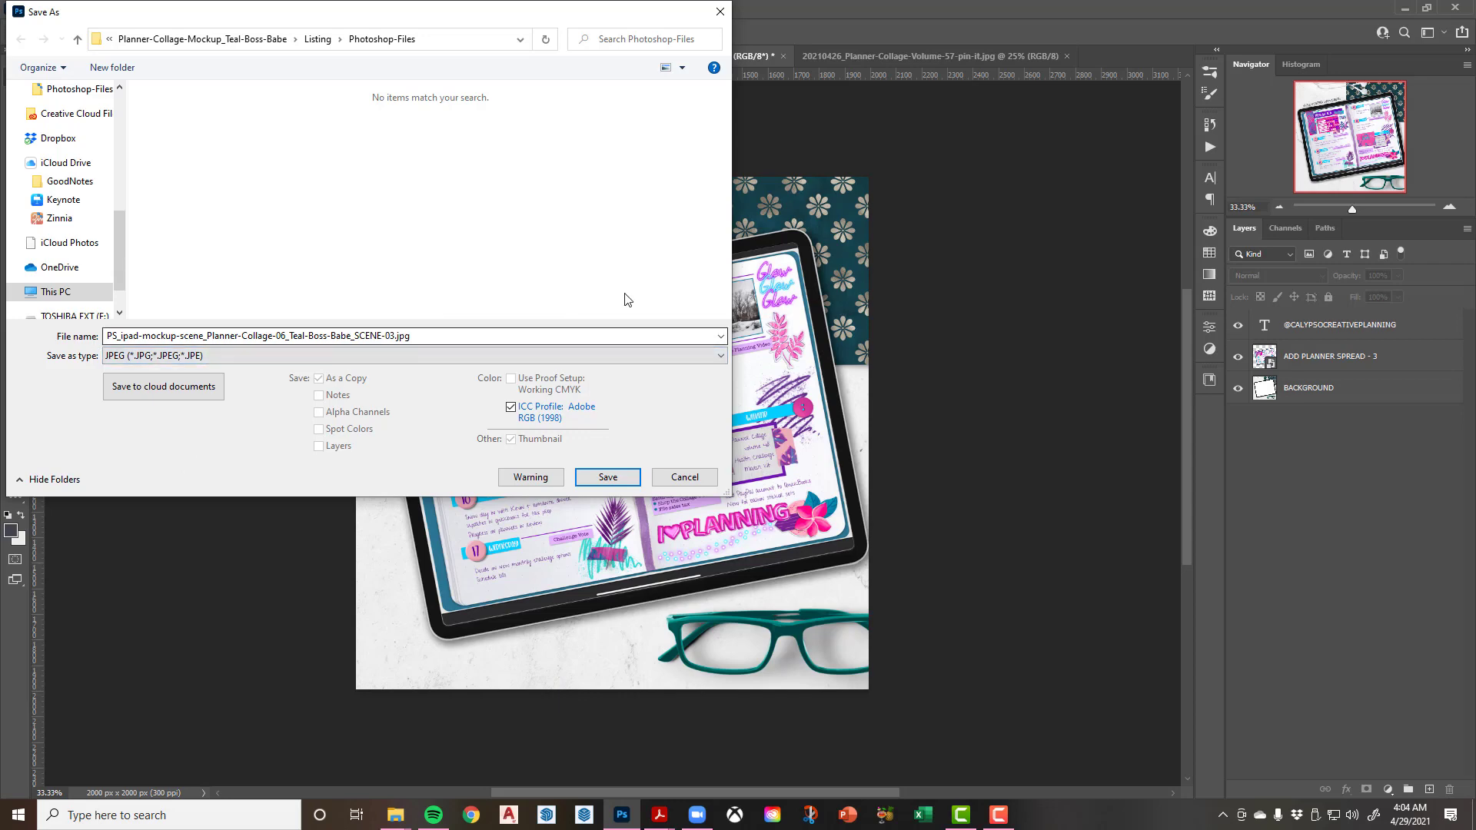
click(684, 478)
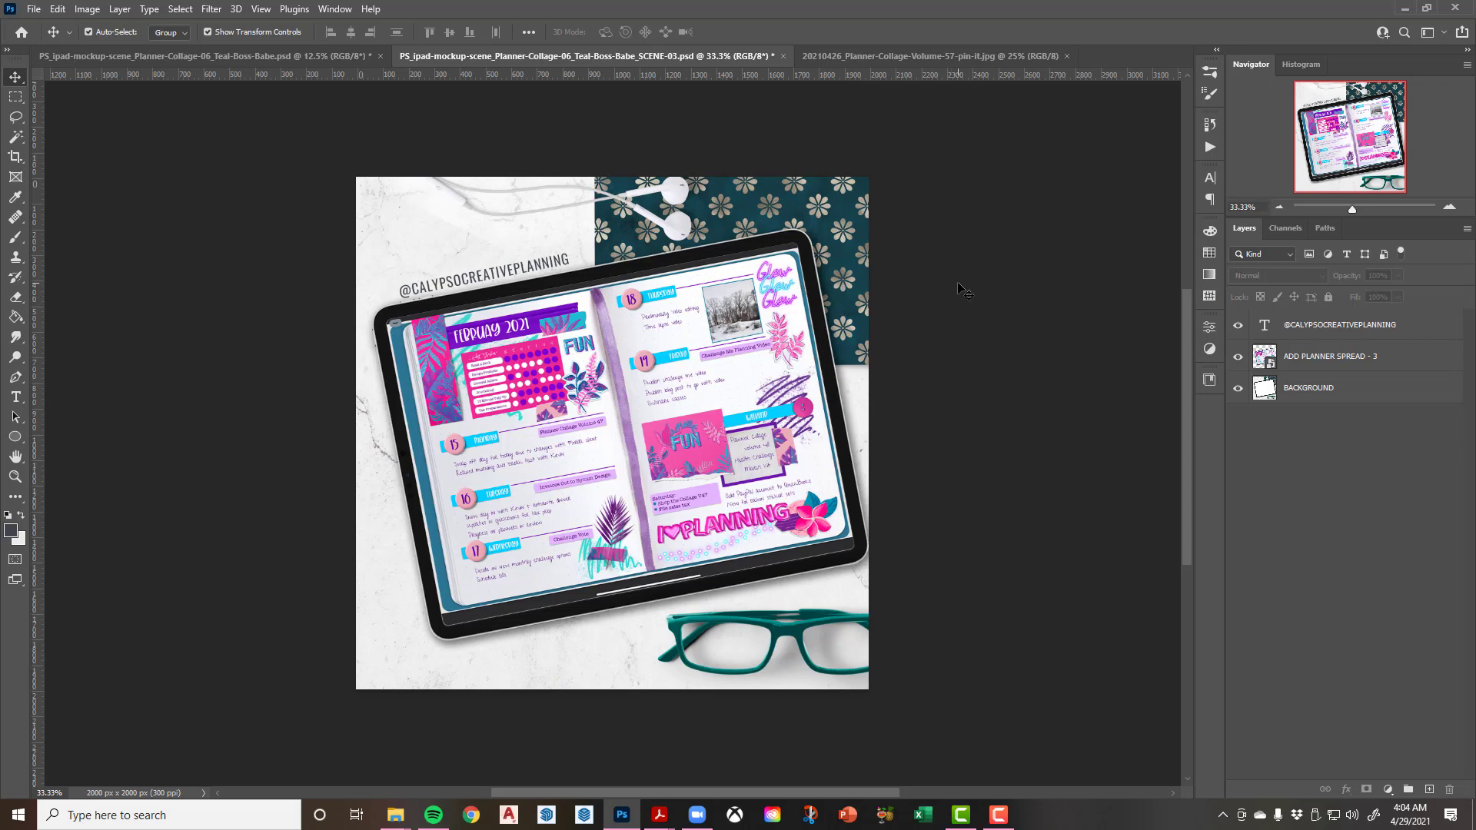
Switch to the full Planner-Collage-06 Teal-Boss-Babe mockup and select the ADD PLANNER SPREAD - 8 layer
click(269, 59)
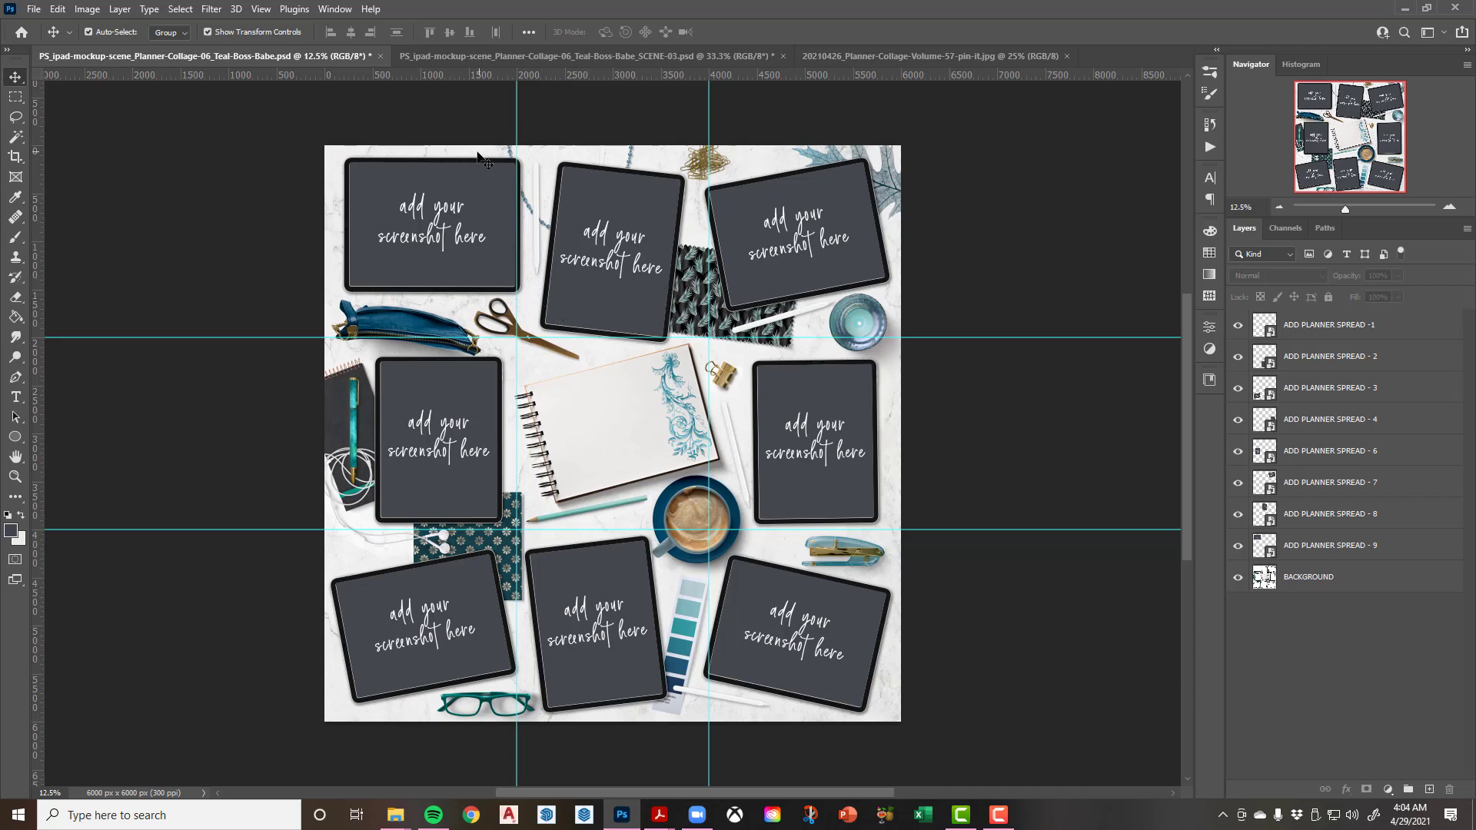
click(651, 300)
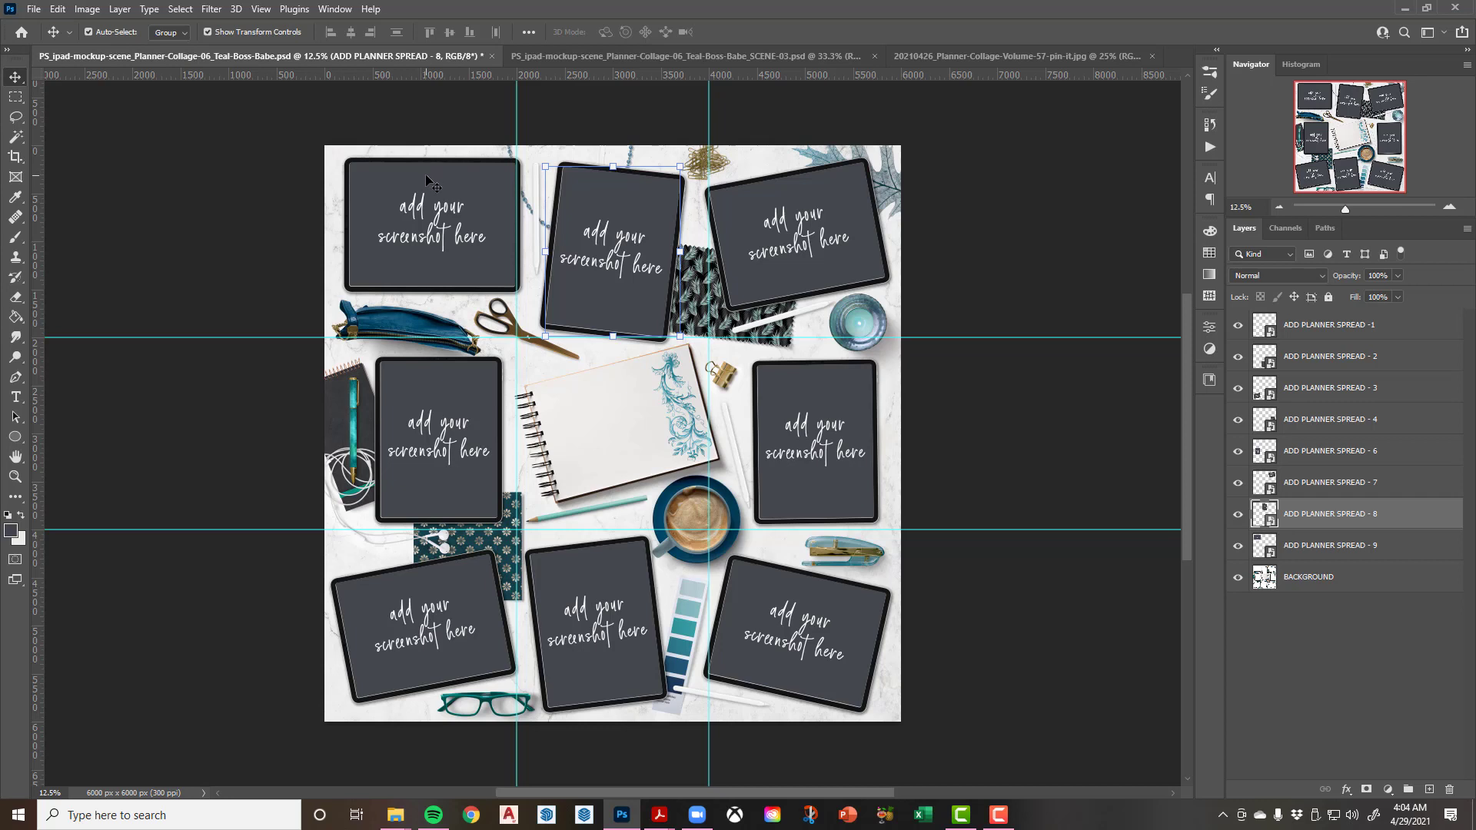
Try moving the ADD PLANNER SPREAD - 9 placeholder off its iPad, and undo the move
drag(447, 214, 425, 290)
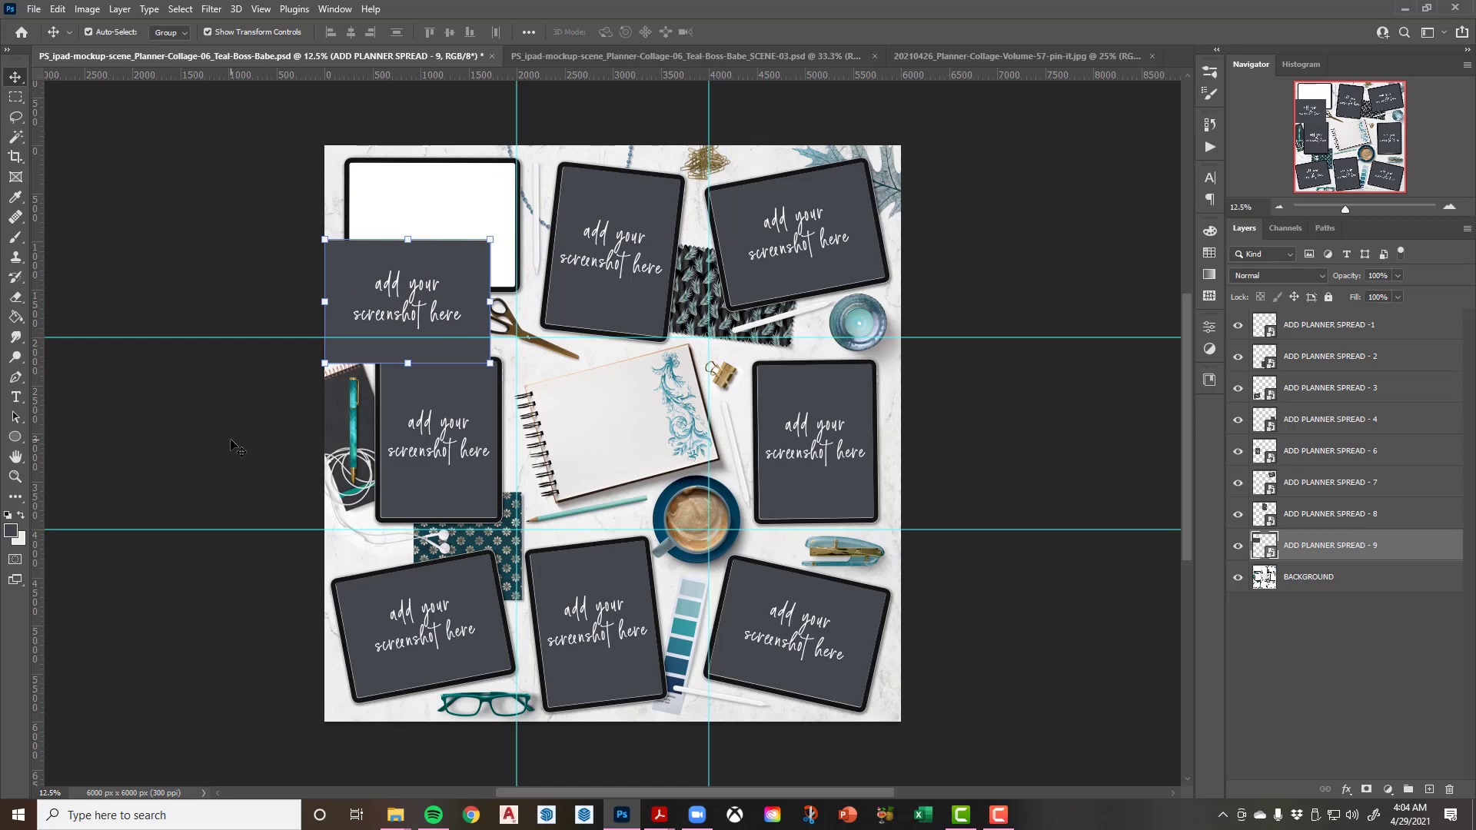
click(58, 10)
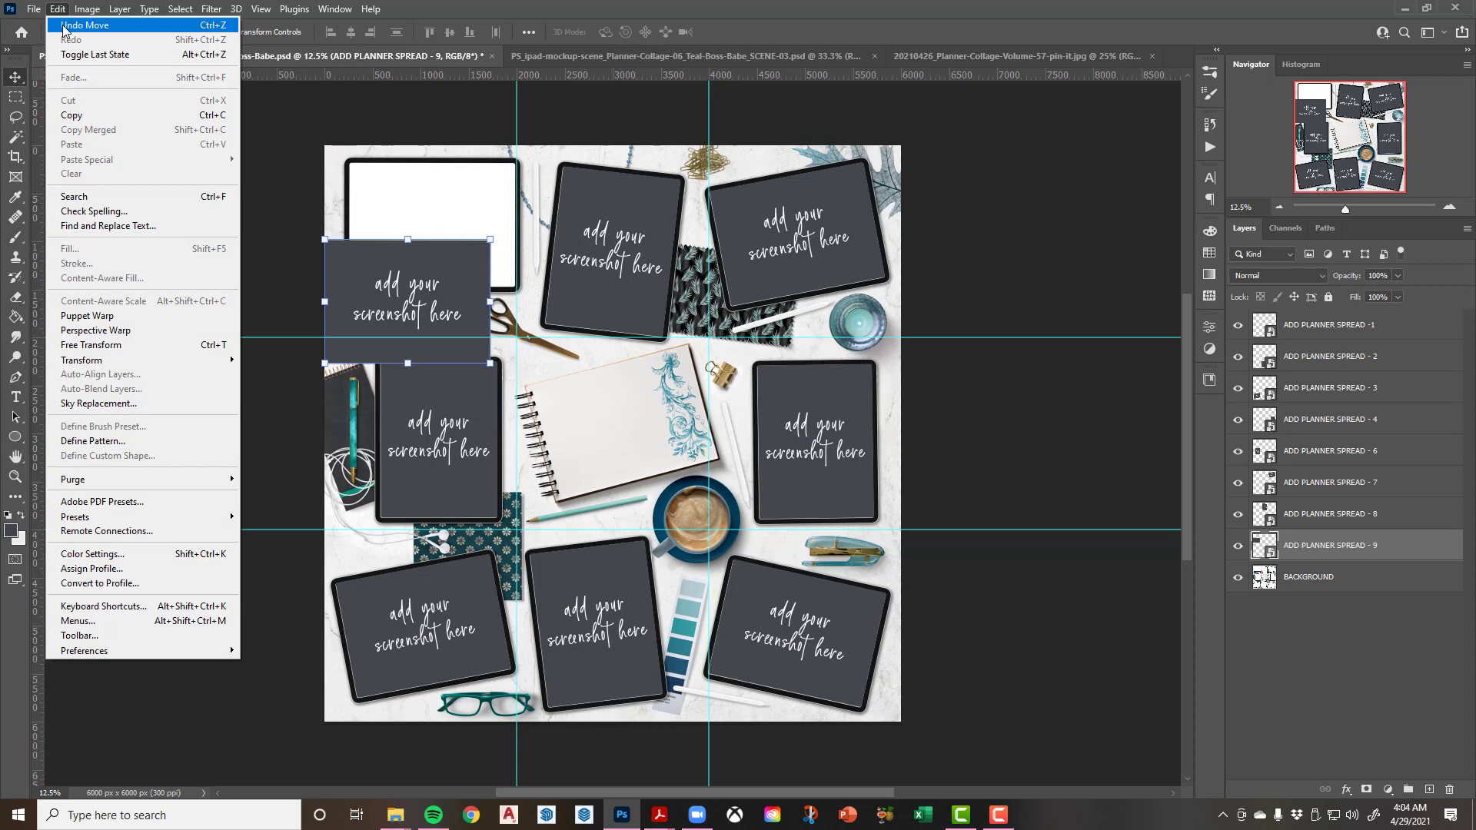
click(65, 25)
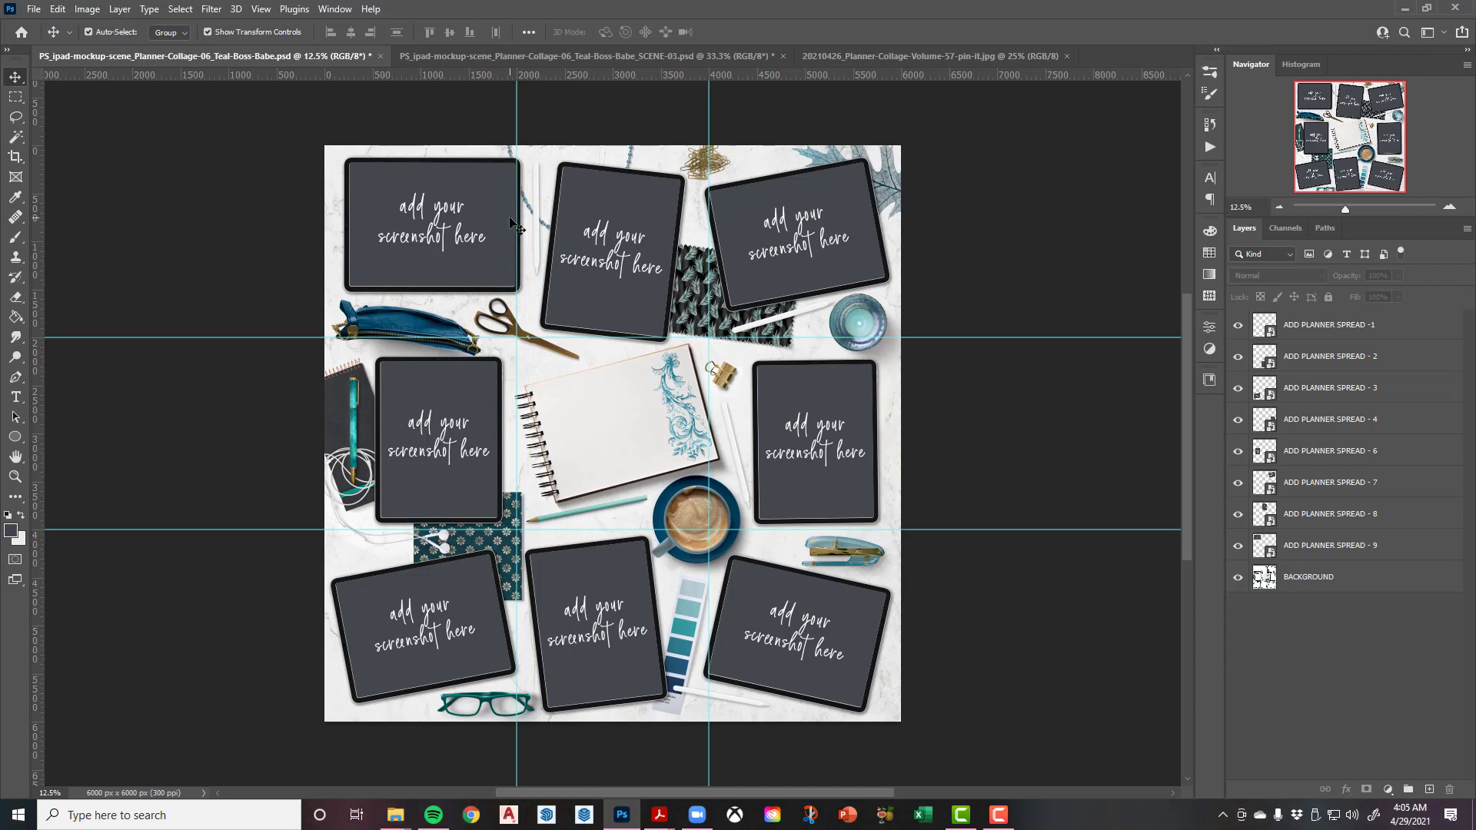
Select the iPad placeholders around the collage one after another to examine the orientation and arrangement of each planner spread
click(470, 203)
click(611, 232)
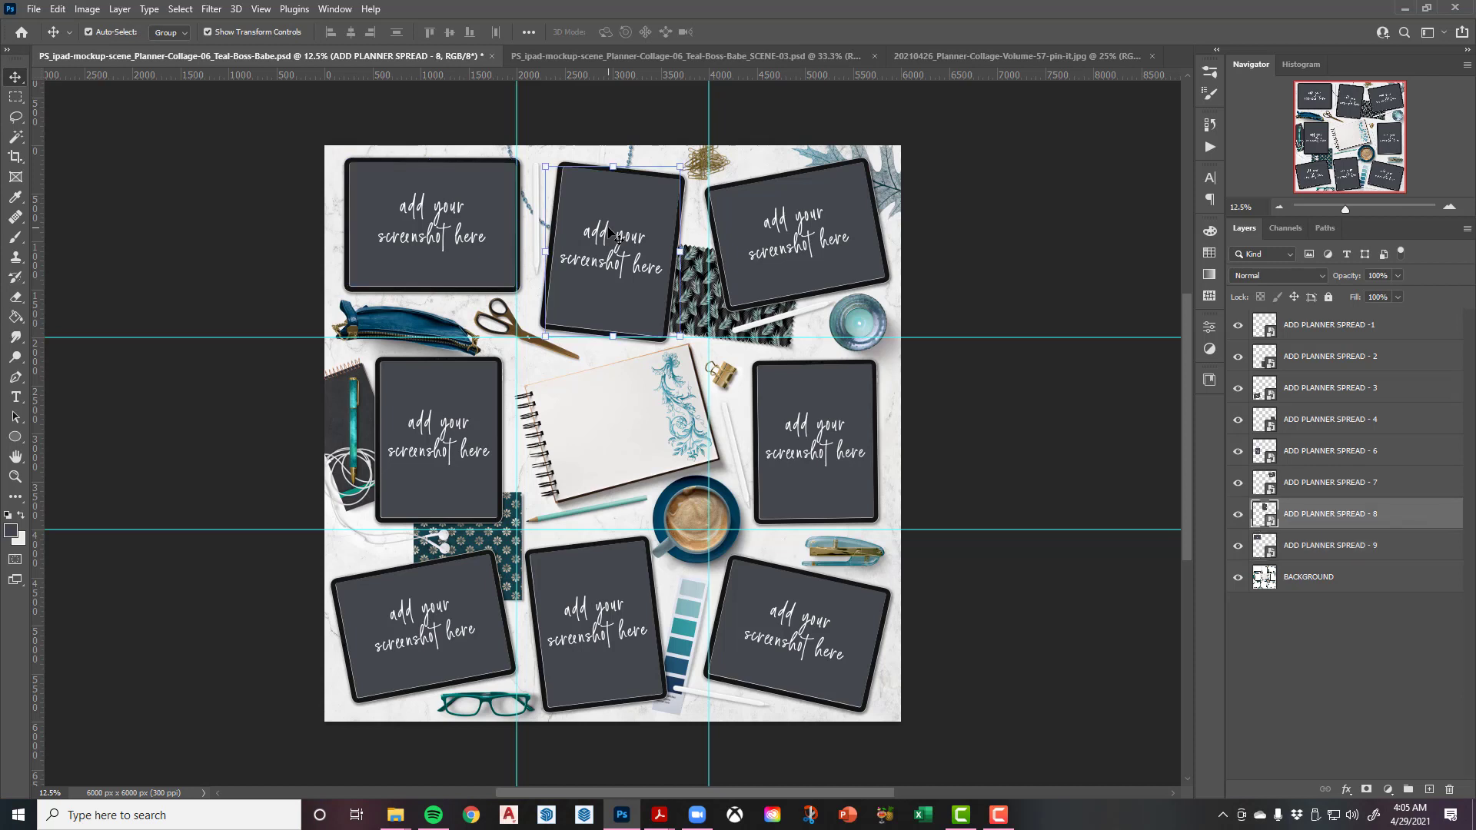
click(778, 240)
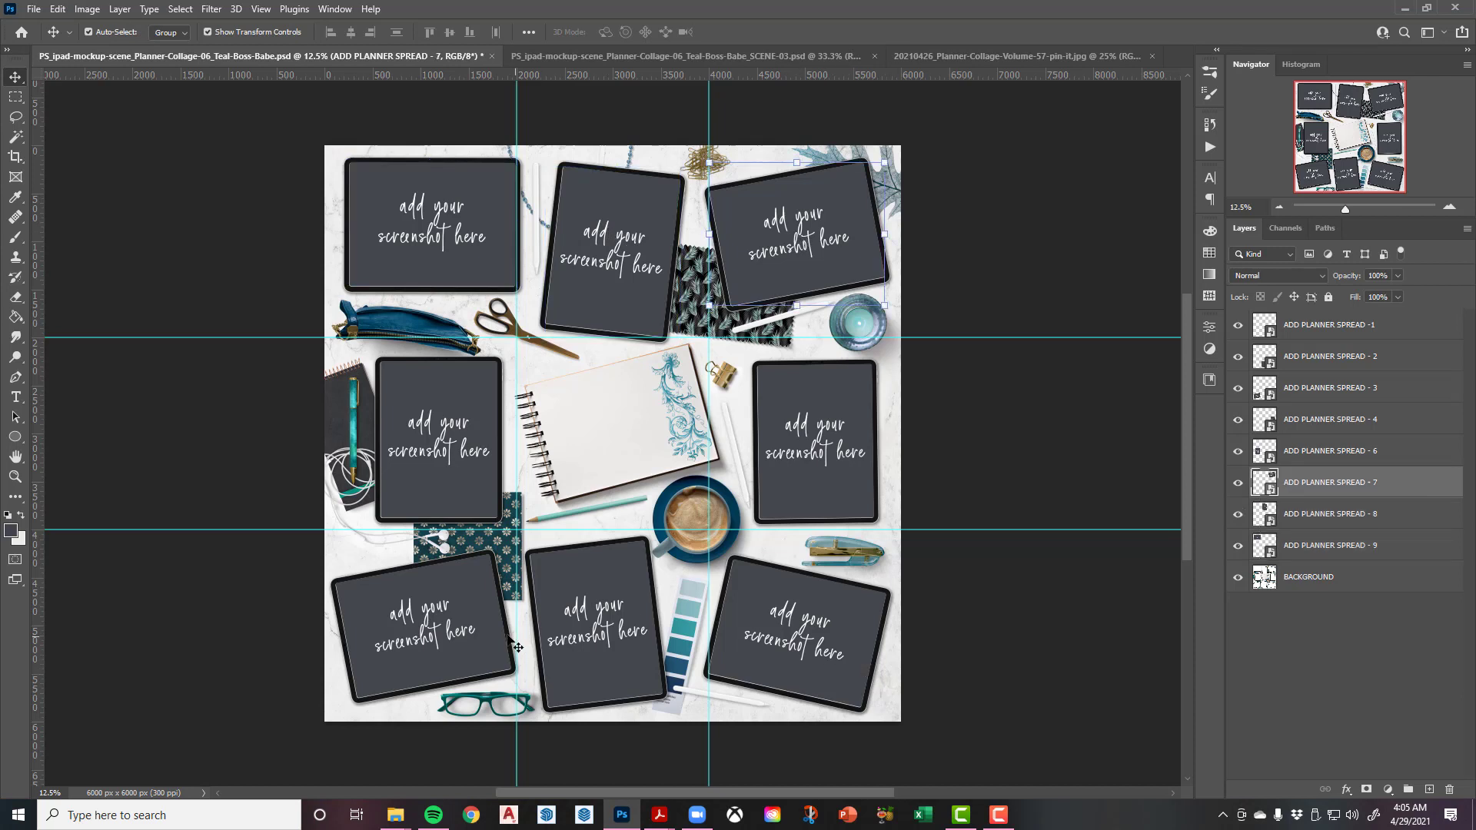
click(804, 673)
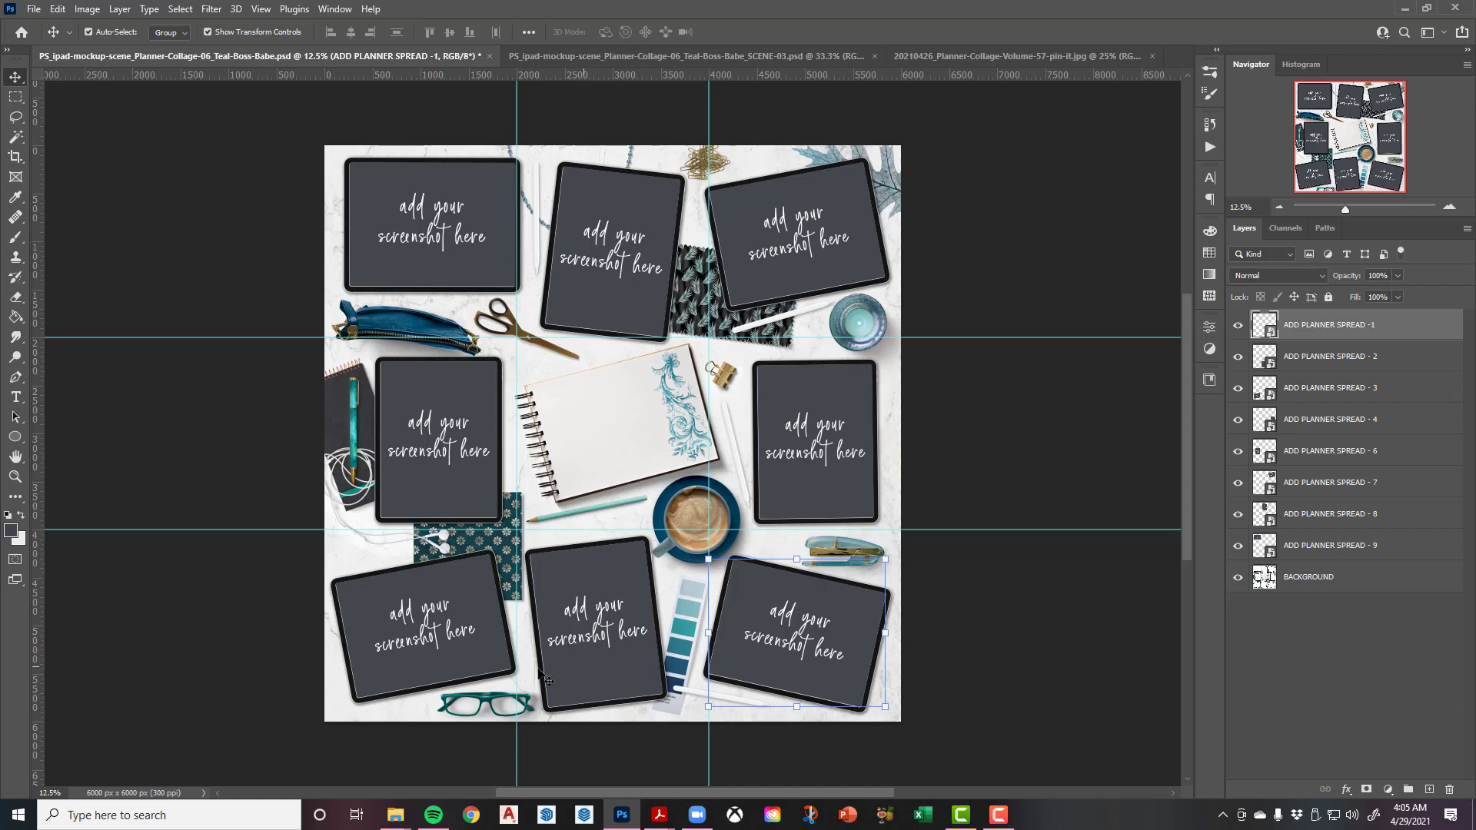
click(592, 592)
click(408, 622)
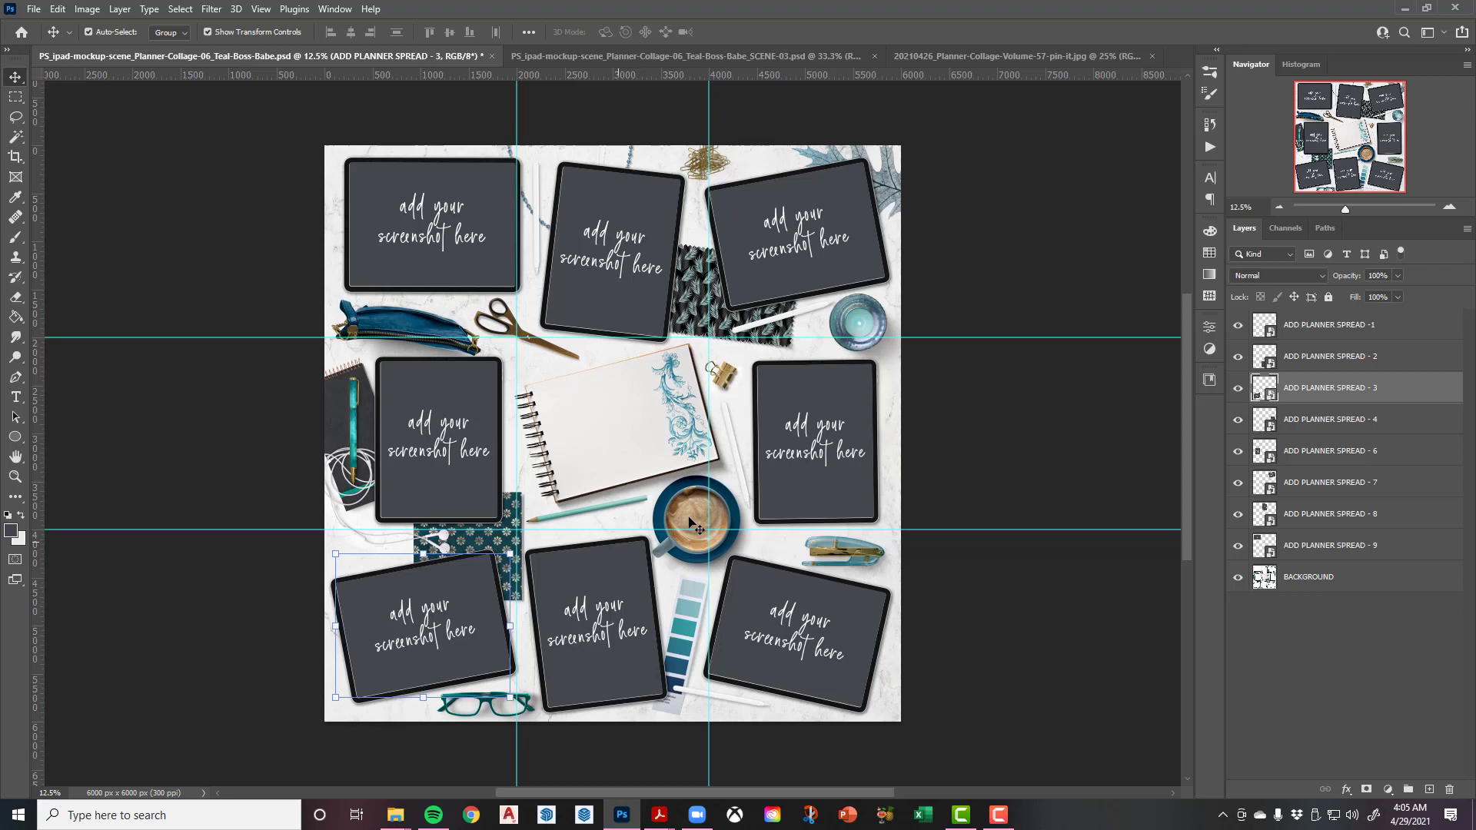
click(782, 445)
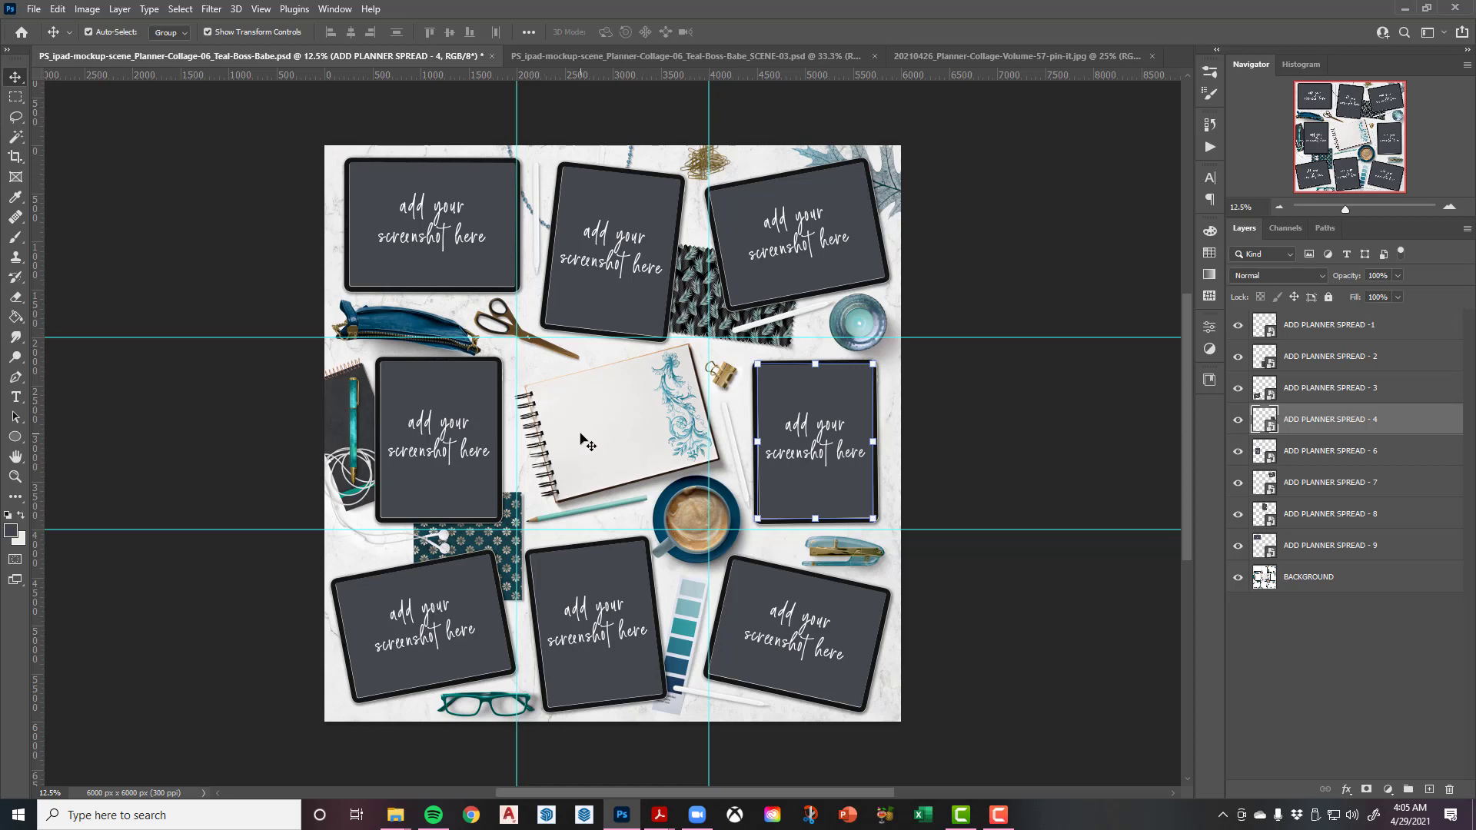
click(475, 438)
click(836, 235)
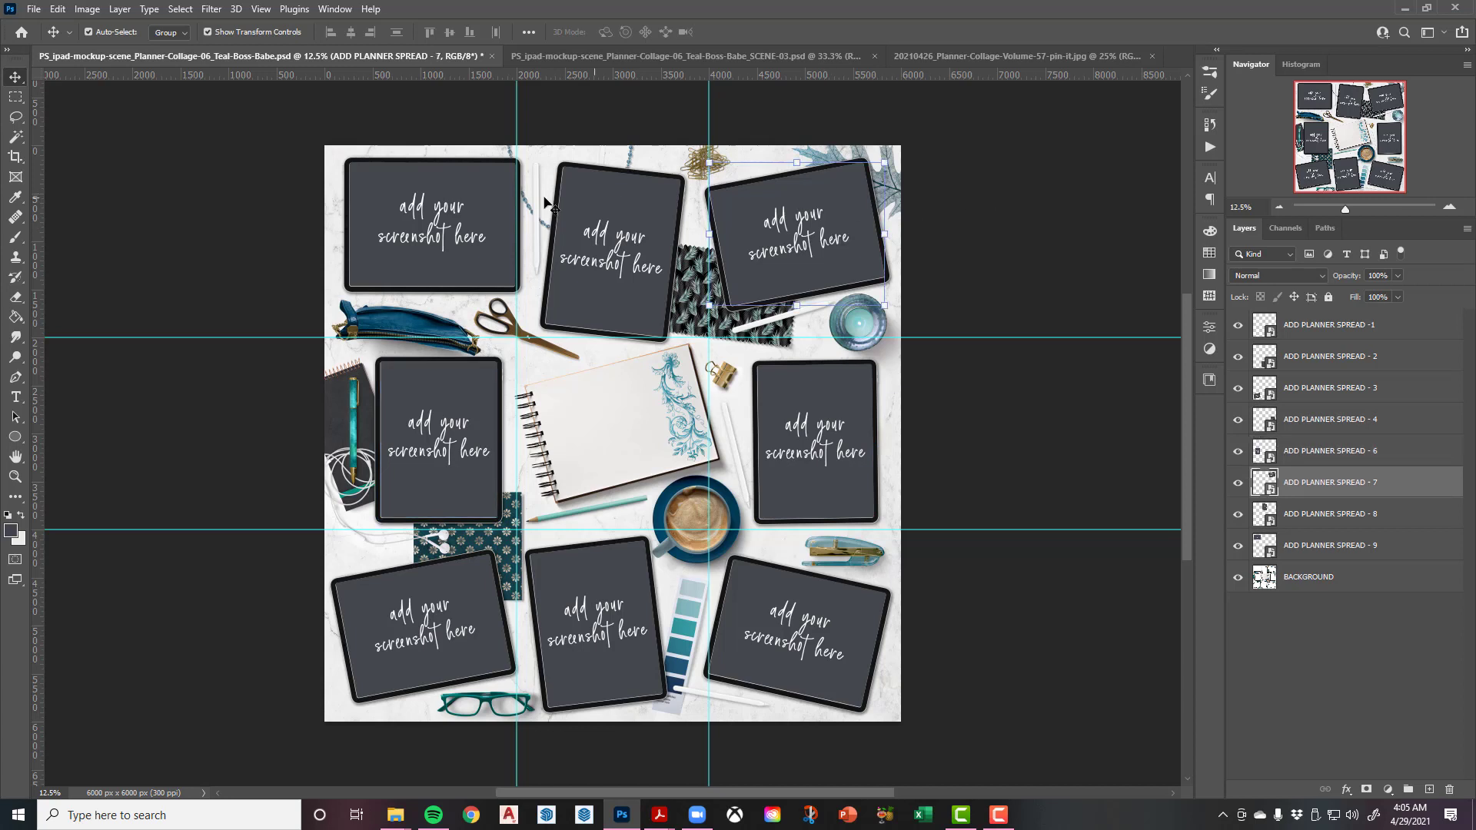
click(578, 223)
click(449, 223)
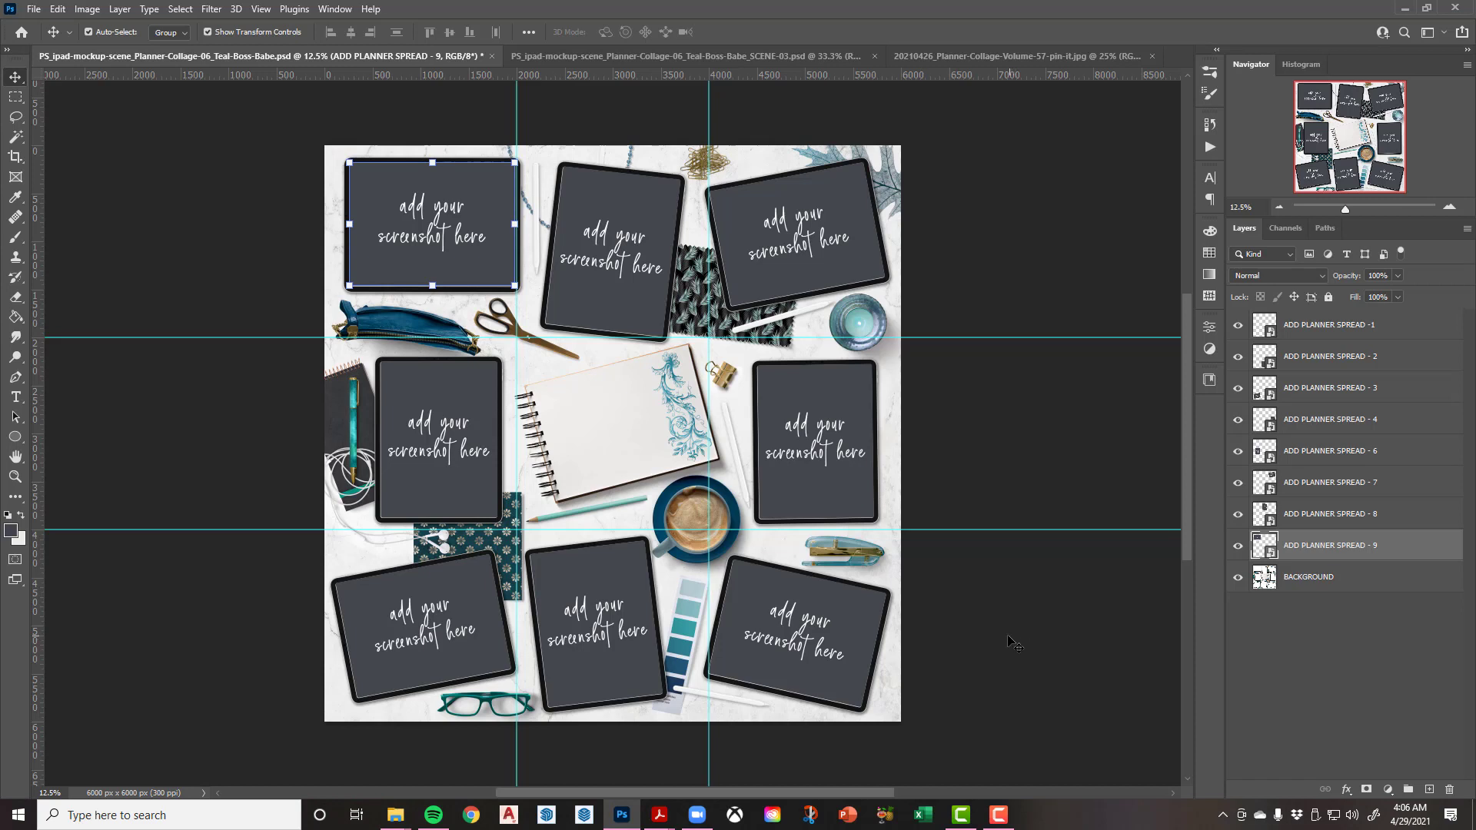
Open the ADD PLANNER SPREAD - 8 smart object and delete its "add your screenshot here" text layer
click(623, 301)
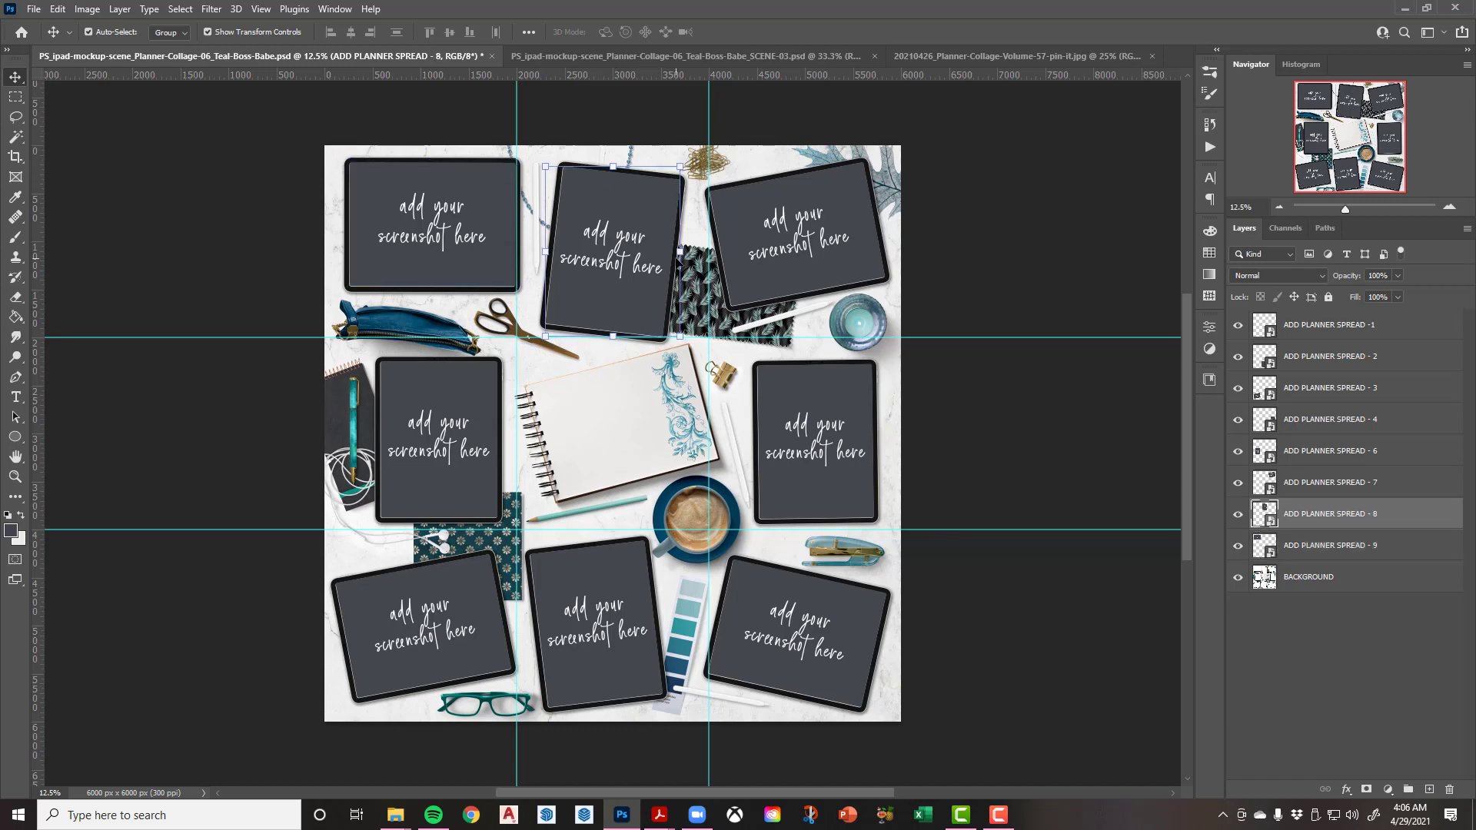
double_click(1270, 523)
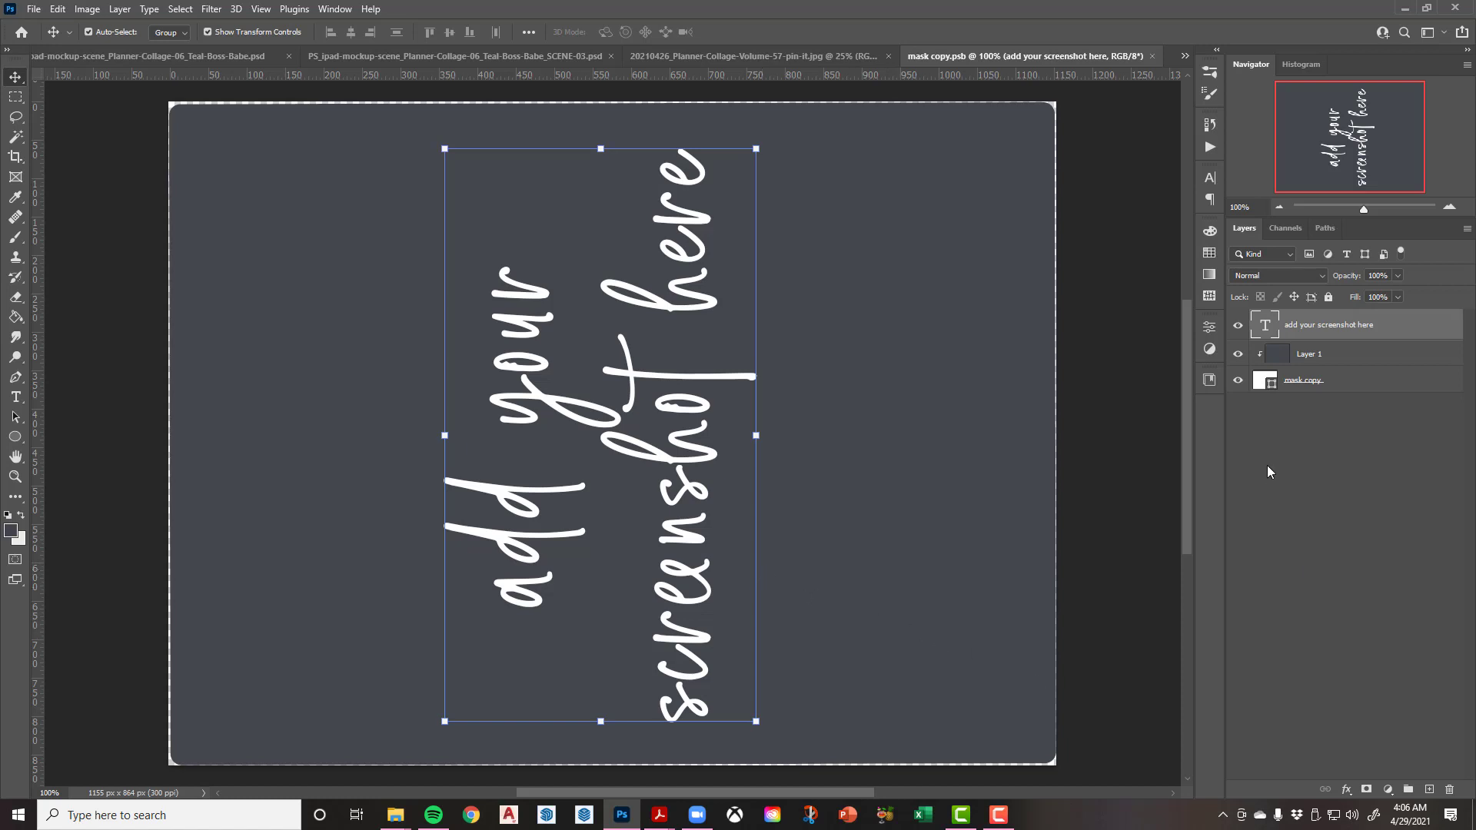
click(1448, 792)
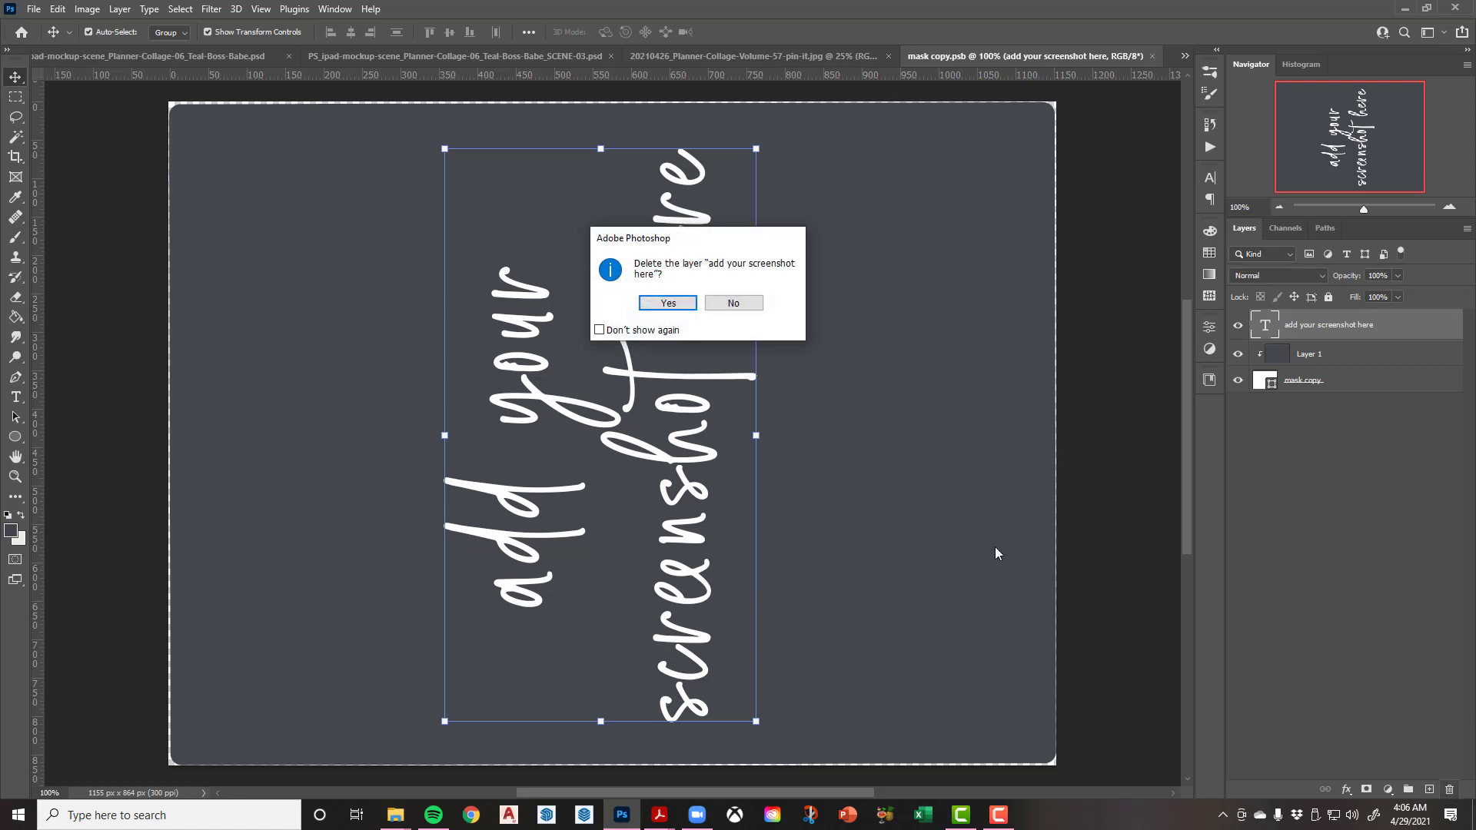
click(674, 300)
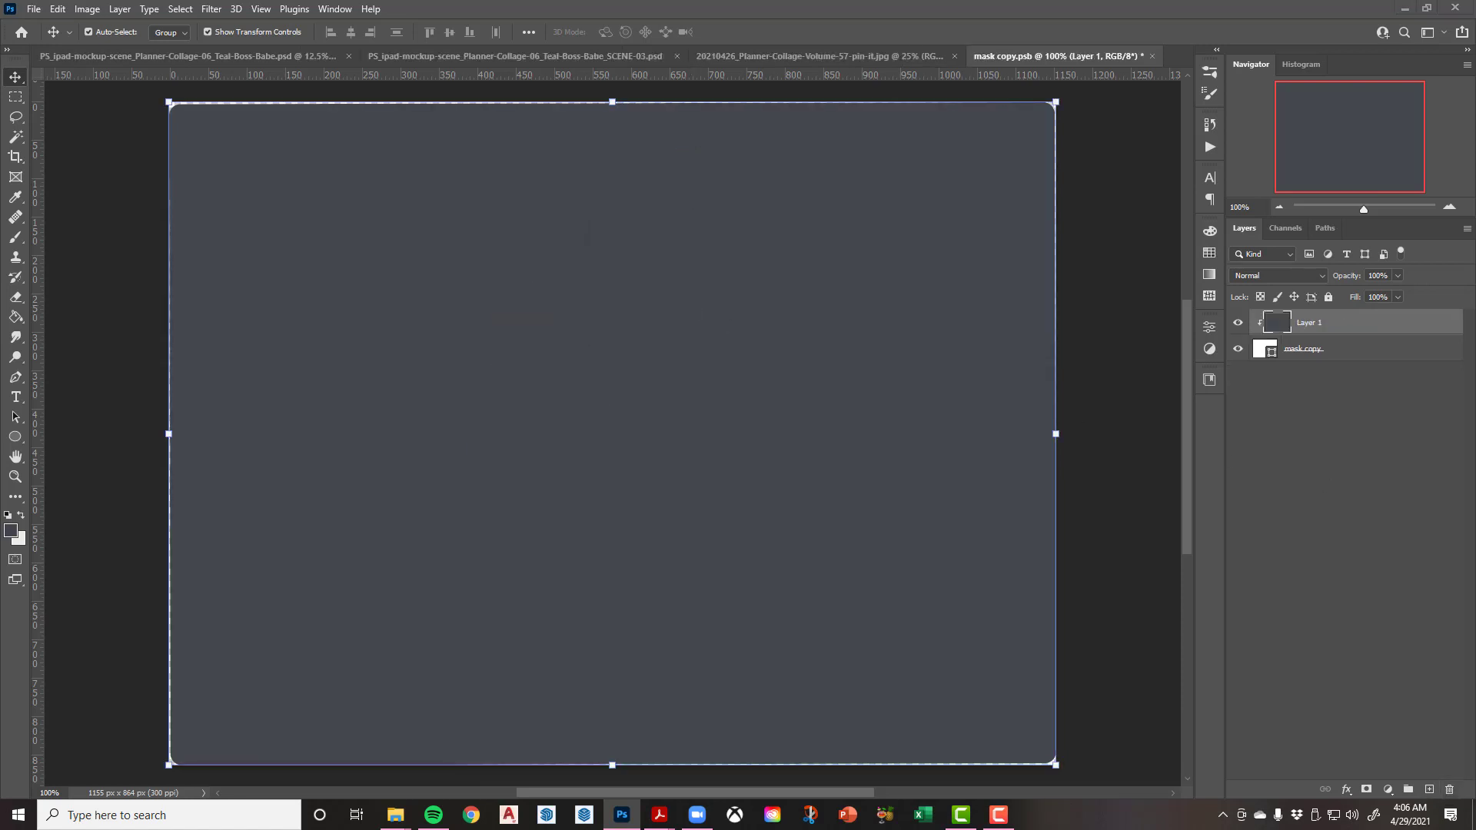
Place Export_20210309_Year-of-Health-Planner_daily-ATP_right.png from the Planner Shares folder into the smart object
key(alt+Tab)
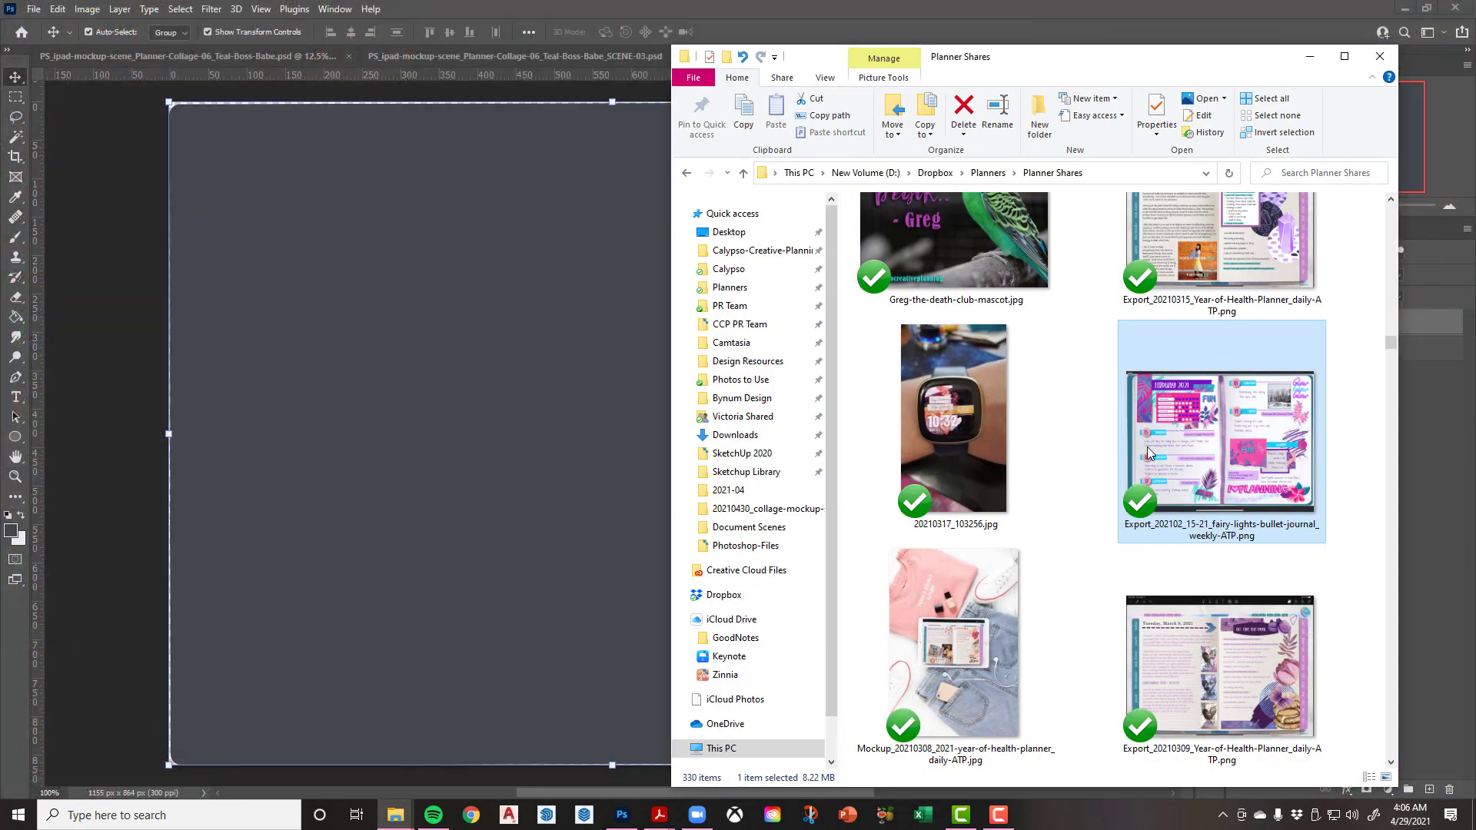
scroll(1198, 492, up, 5)
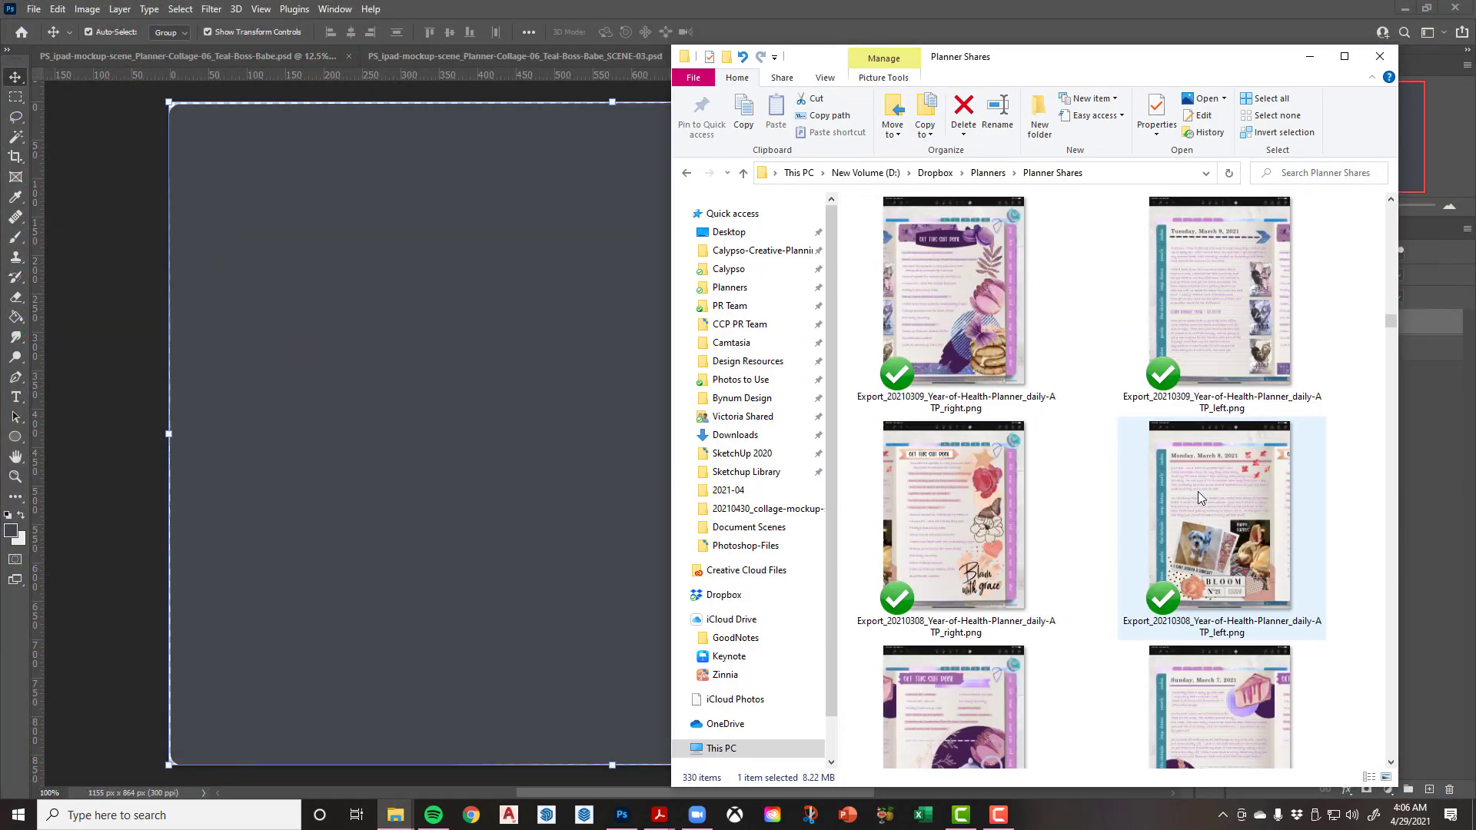
scroll(1198, 491, up, 2)
click(975, 511)
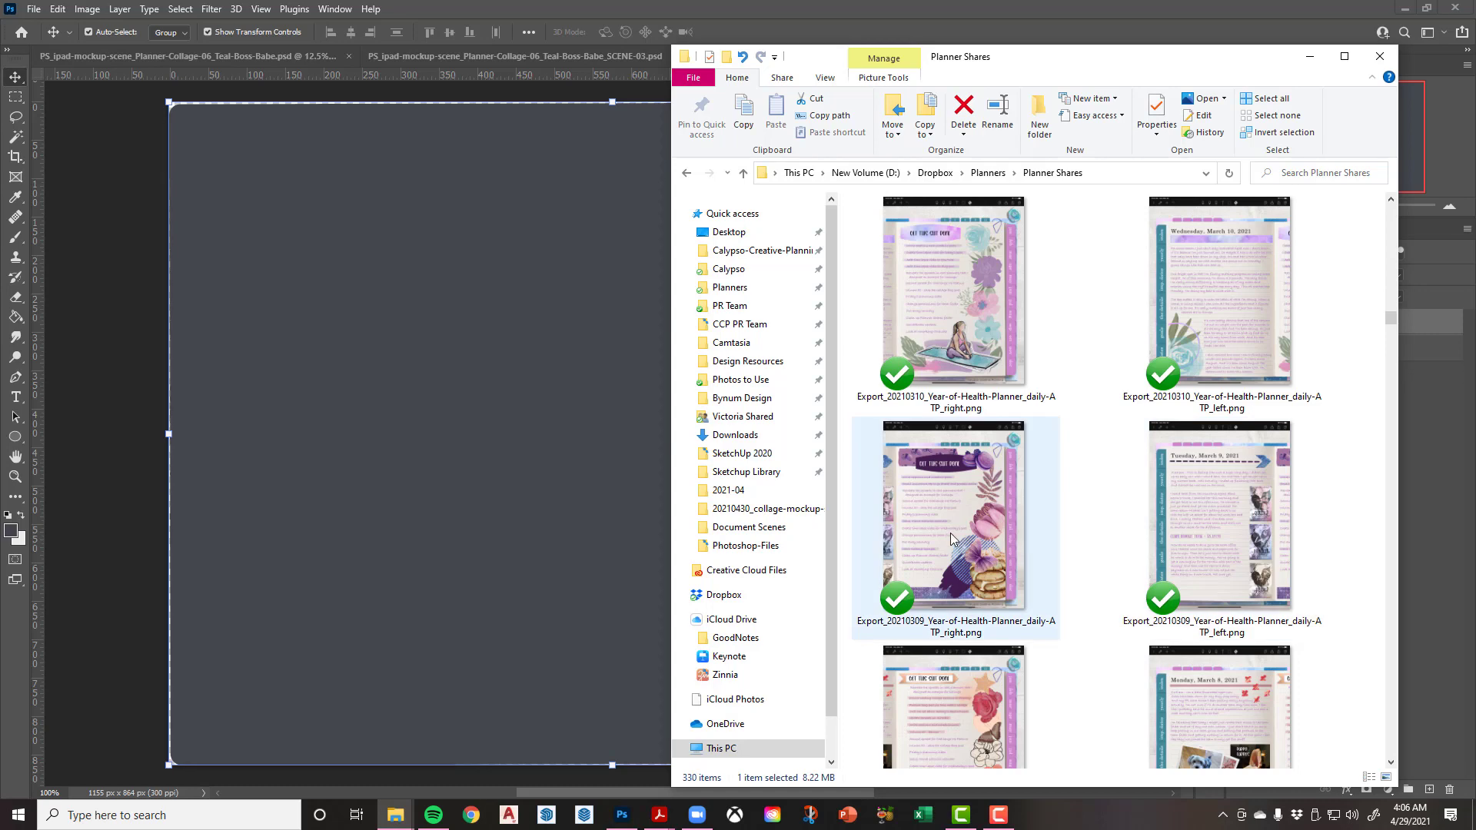
drag(975, 512, 460, 371)
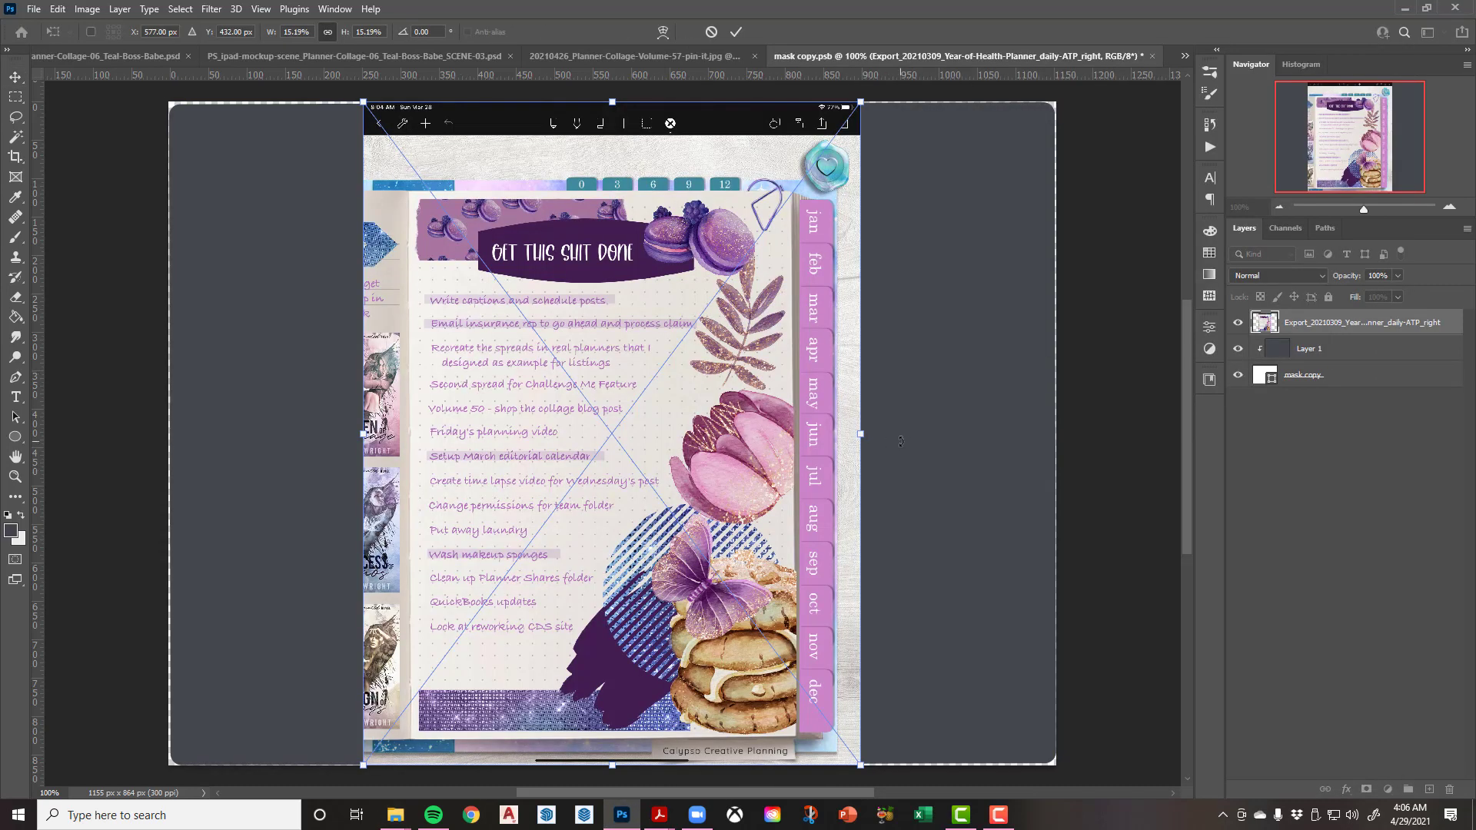
Rotate the placed planner page to -90° and scale it to about 20.3% so it fills the whole canvas
drag(901, 440, 622, 202)
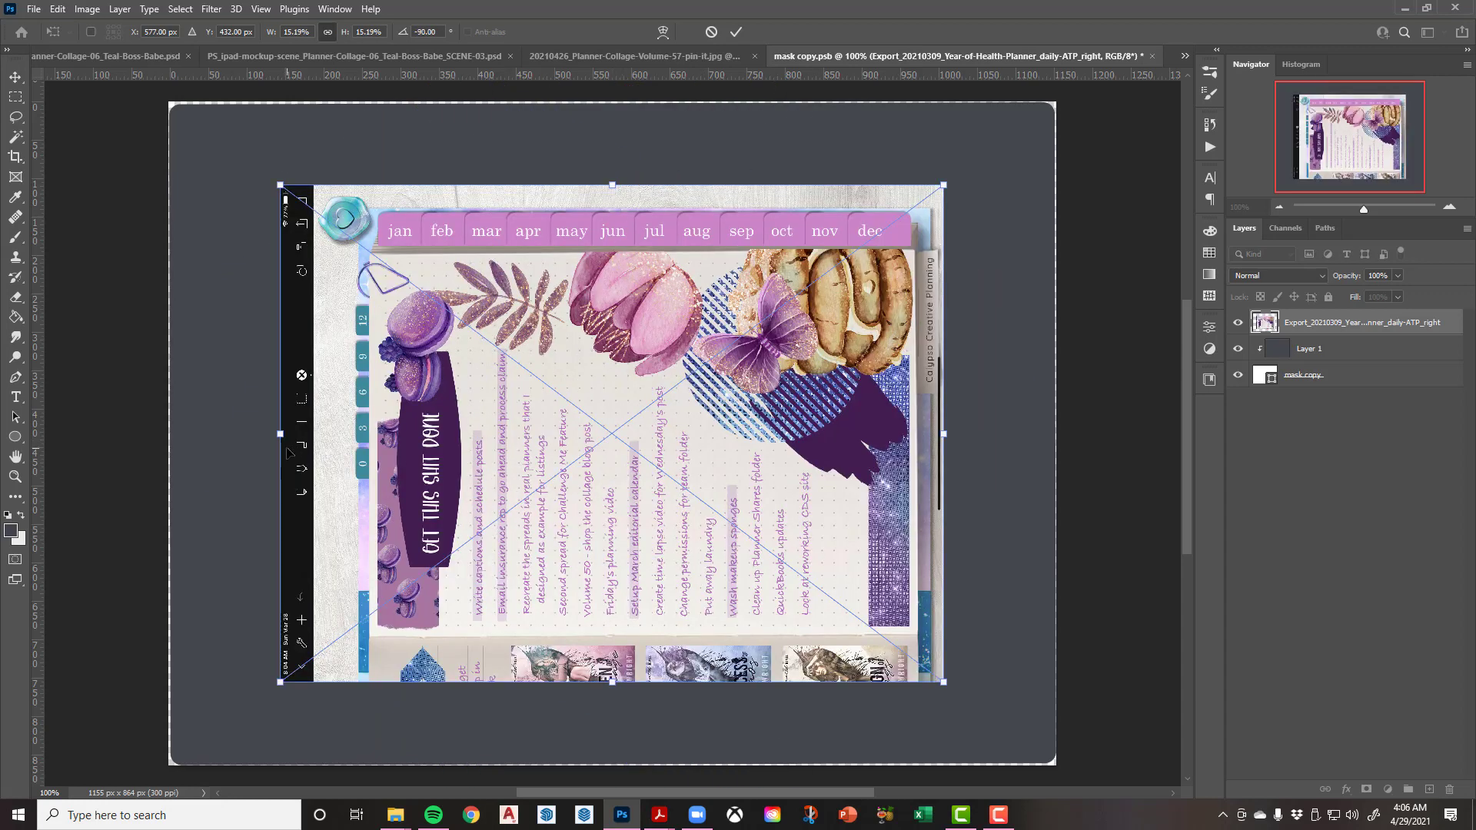
drag(280, 433, 142, 432)
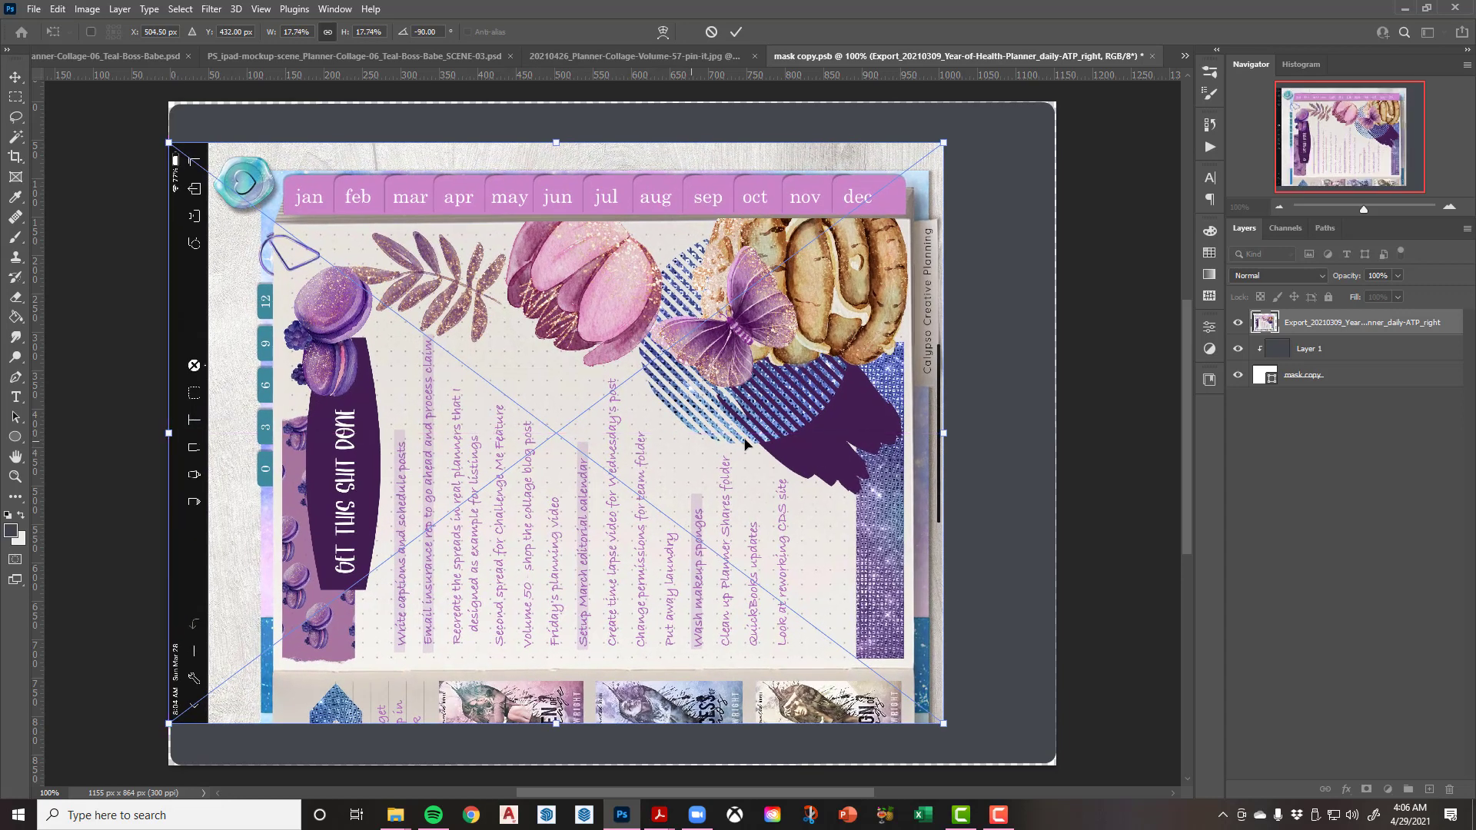
drag(969, 437, 1055, 453)
click(736, 33)
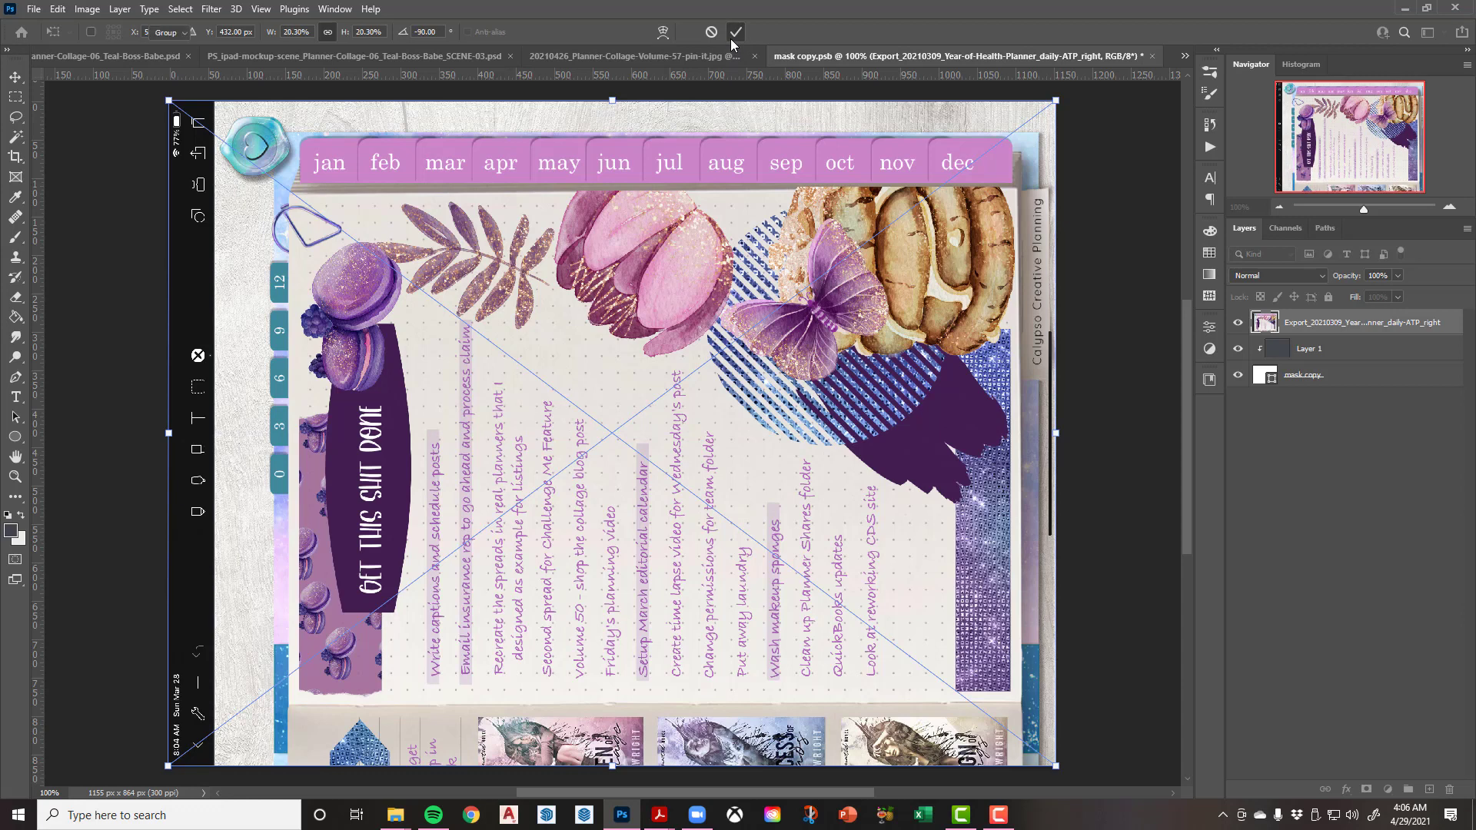
Clip the planner page to the mask shape, and save and close the ADD PLANNER SPREAD - 8 smart object
right_click(1350, 323)
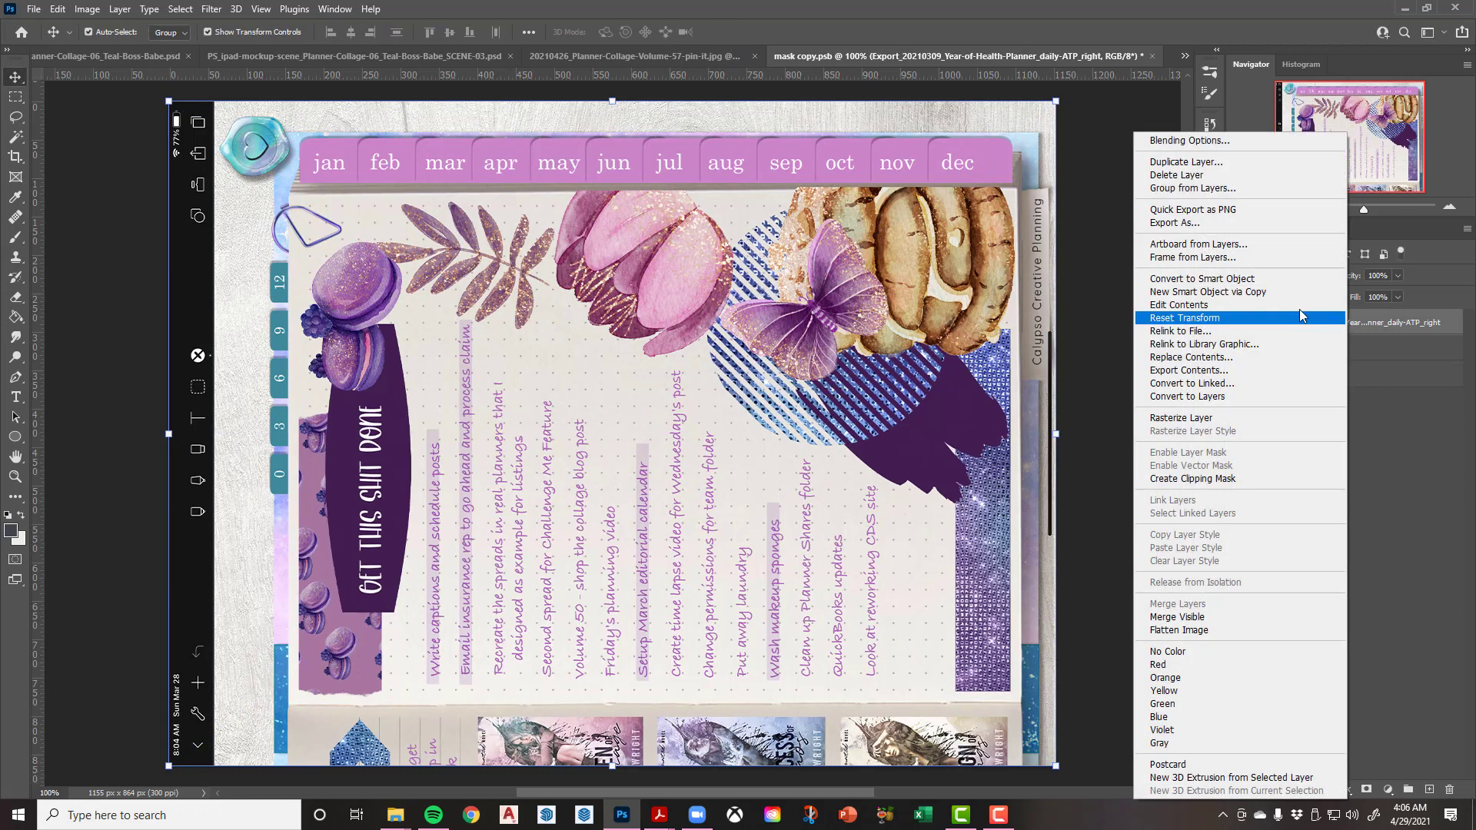
click(1183, 478)
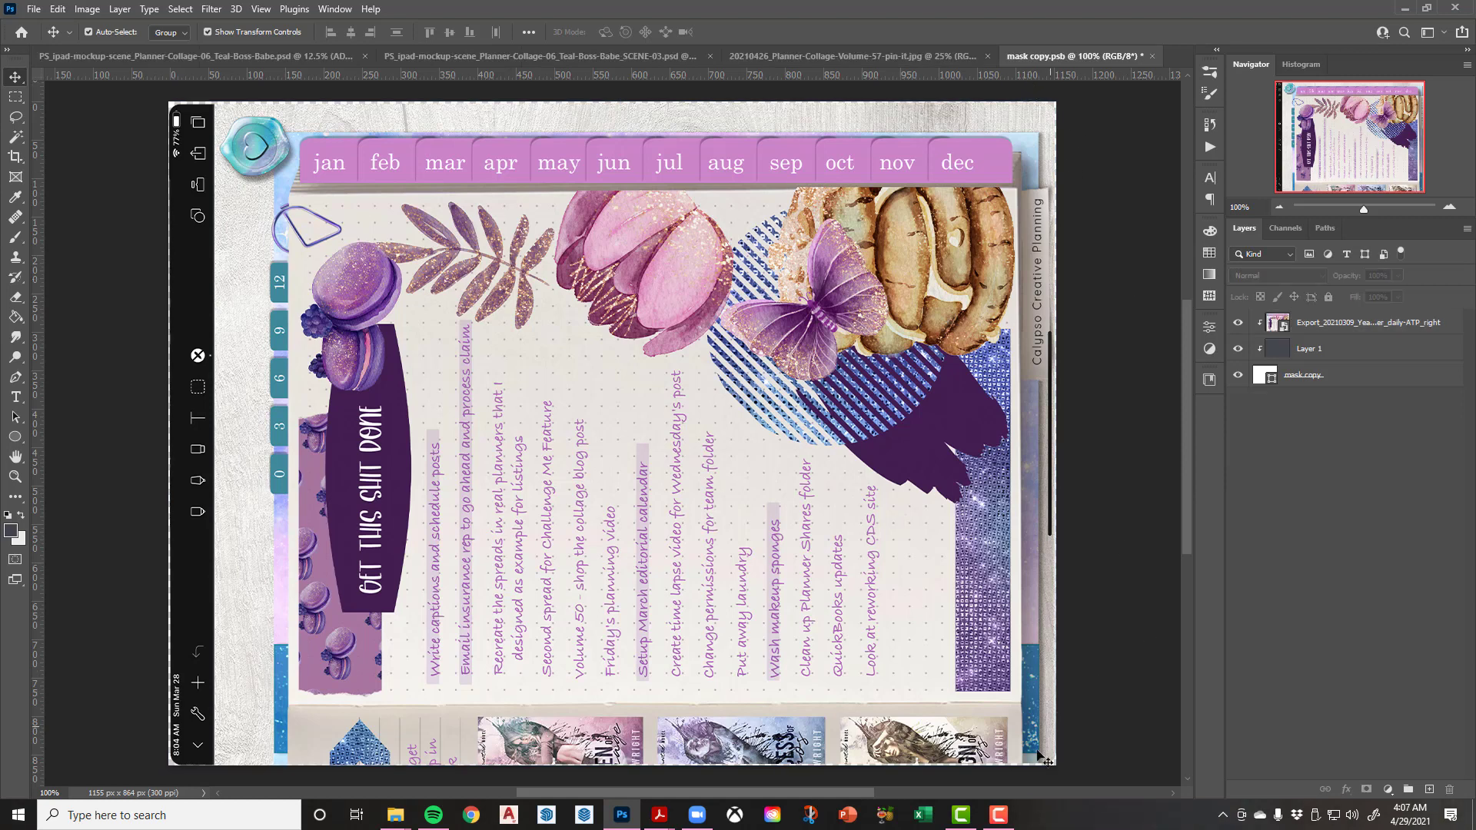
click(34, 9)
click(86, 179)
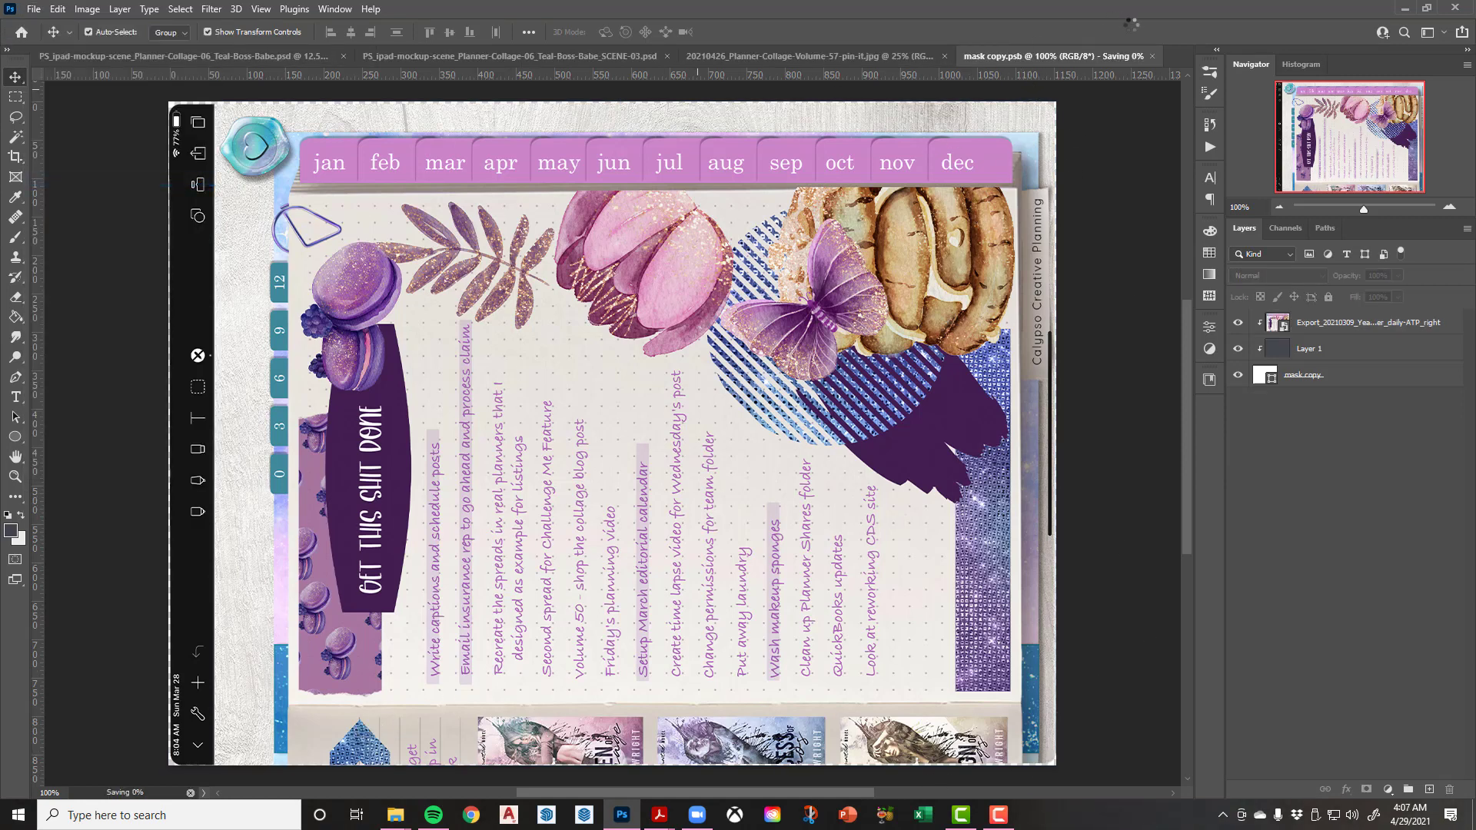
click(1151, 56)
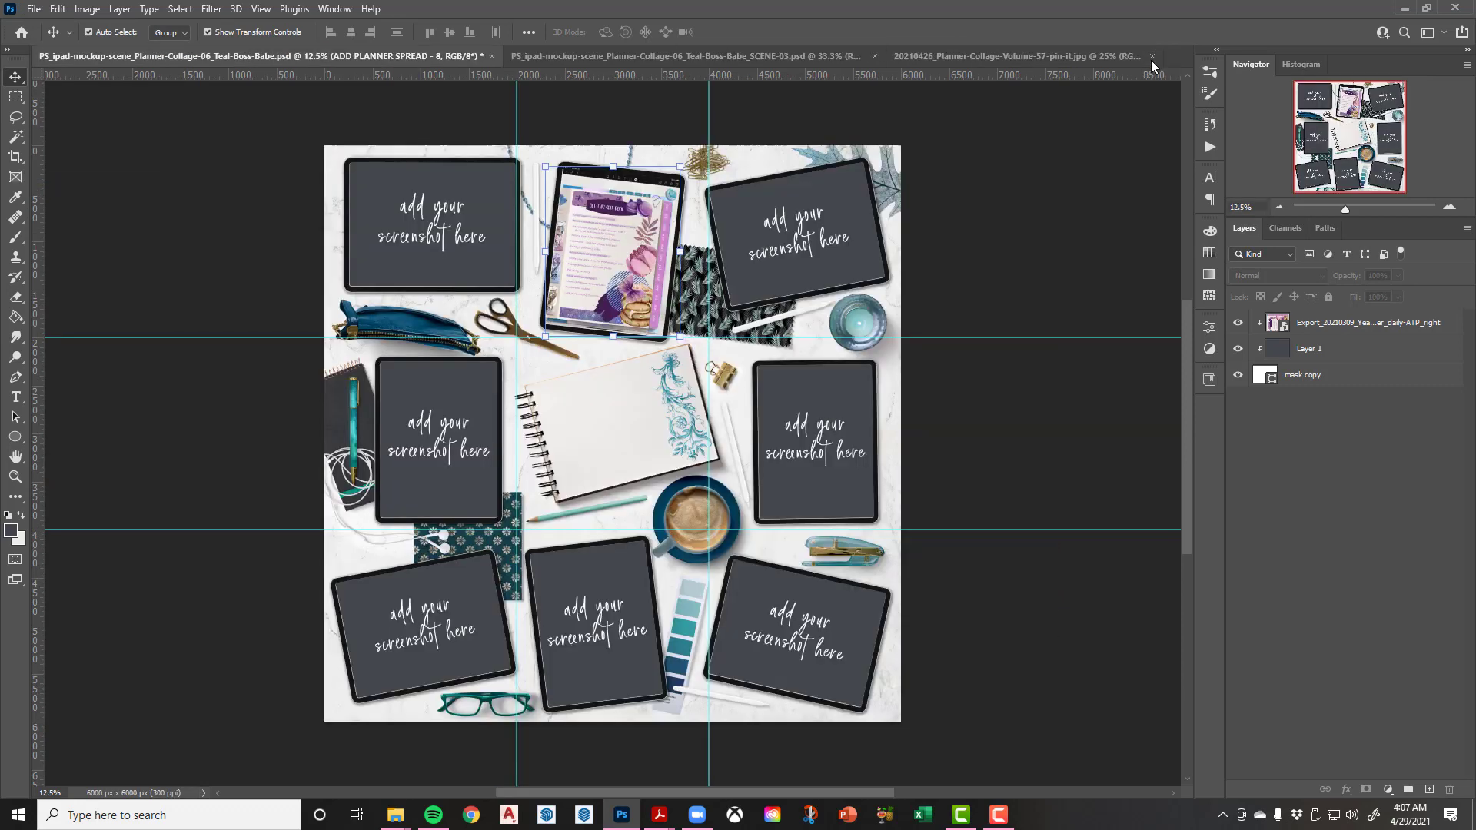
Open the contents of the ADD PLANNER SPREAD - 7 smart object from the full collage
click(577, 128)
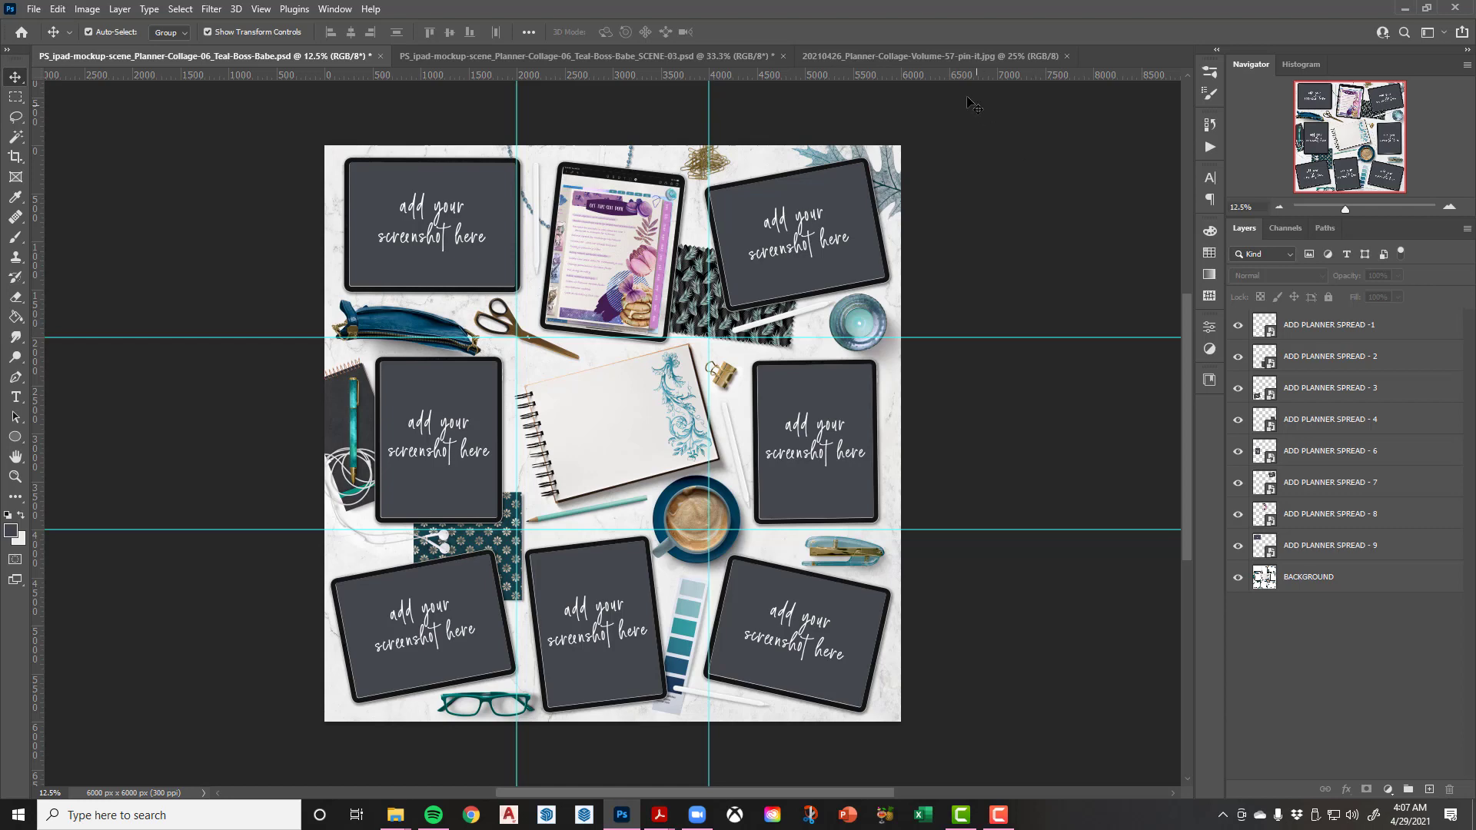
click(841, 203)
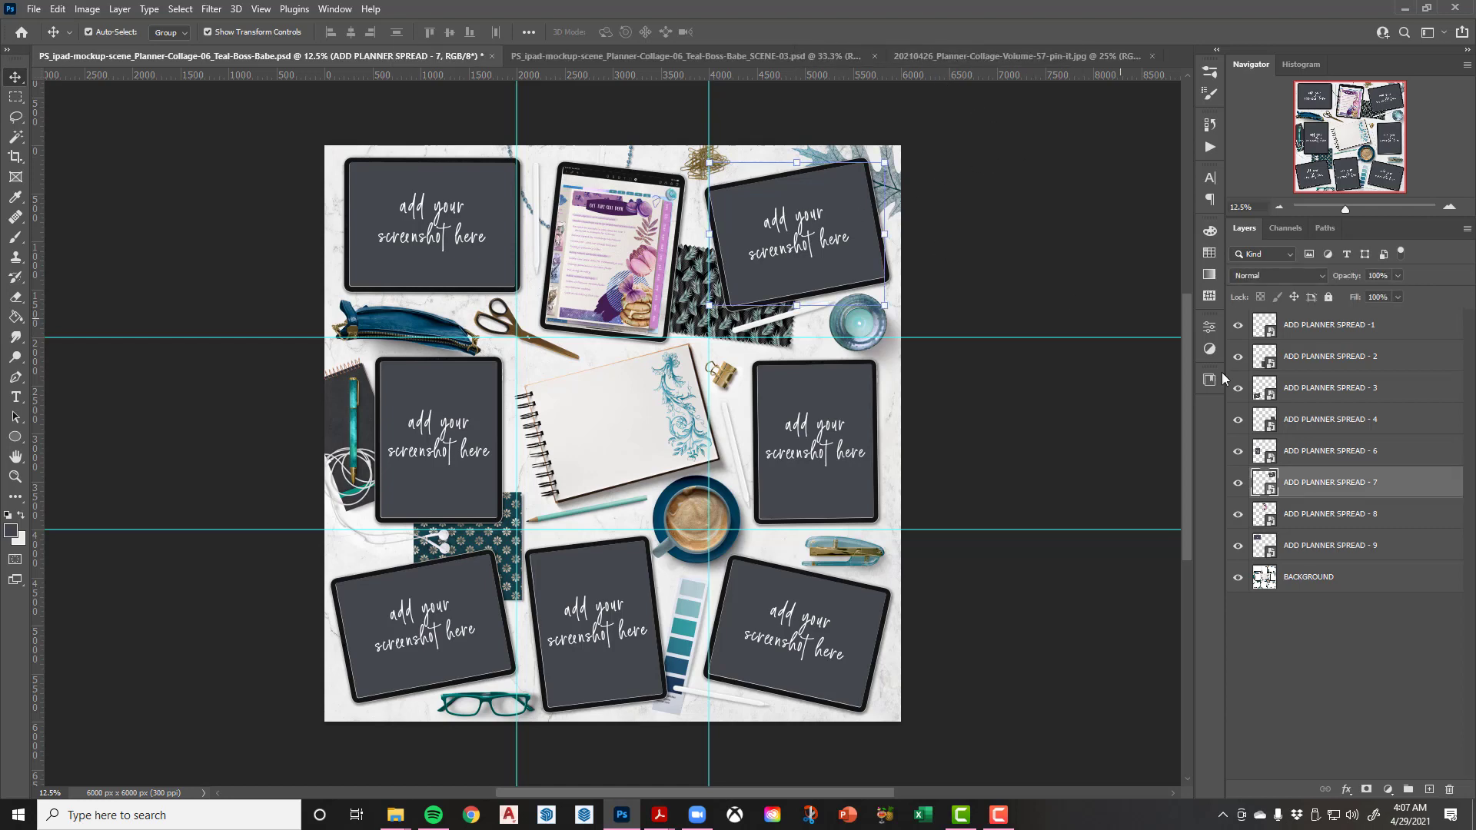
double_click(1272, 485)
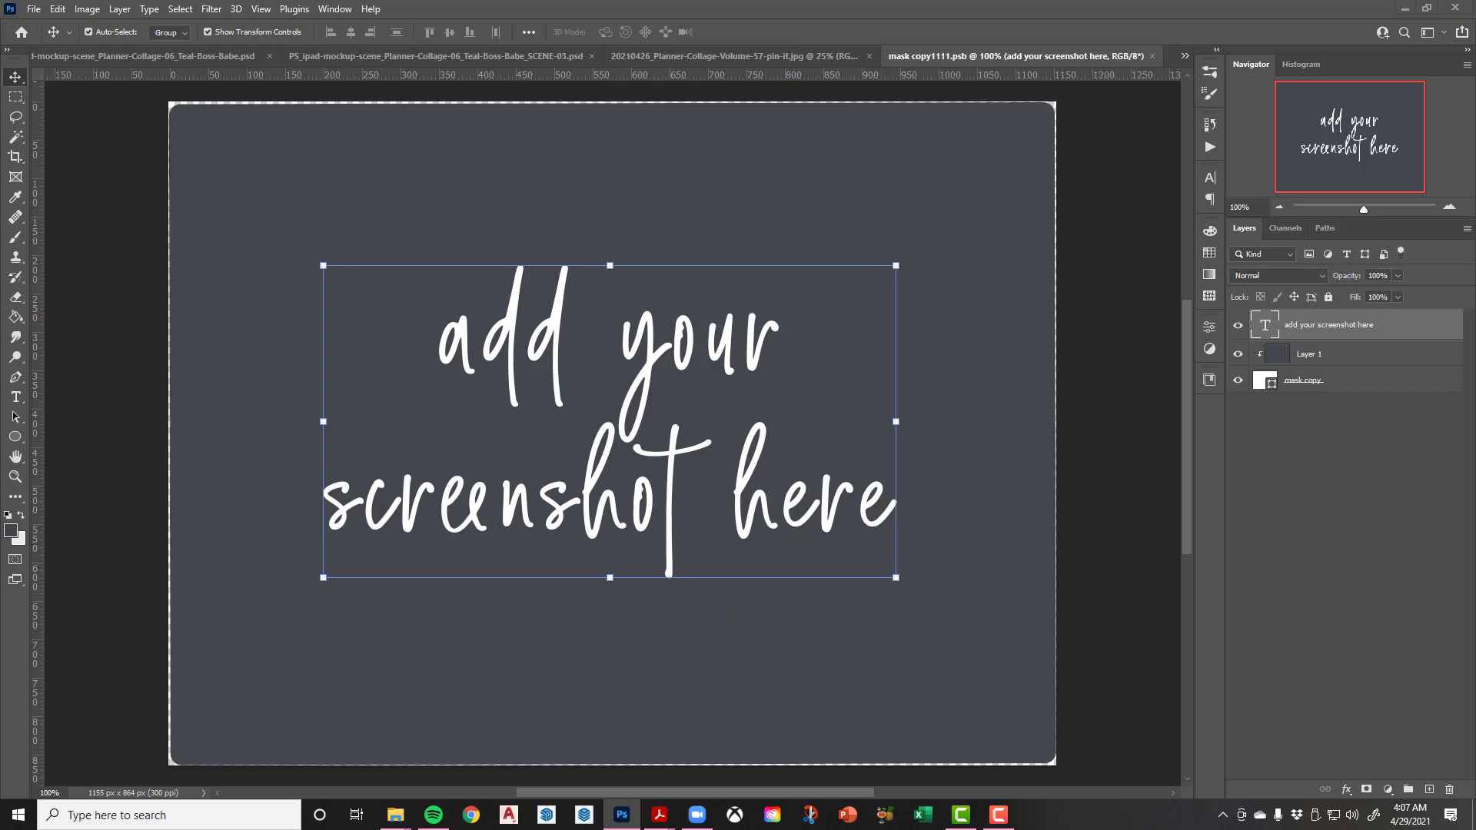
Place Screenshot 2021-04-14 at 7.54.11 PM.png from the Planner Shares folder into the smart object, fitted to the canvas edges
key(alt+Tab)
scroll(1175, 435, up, 3)
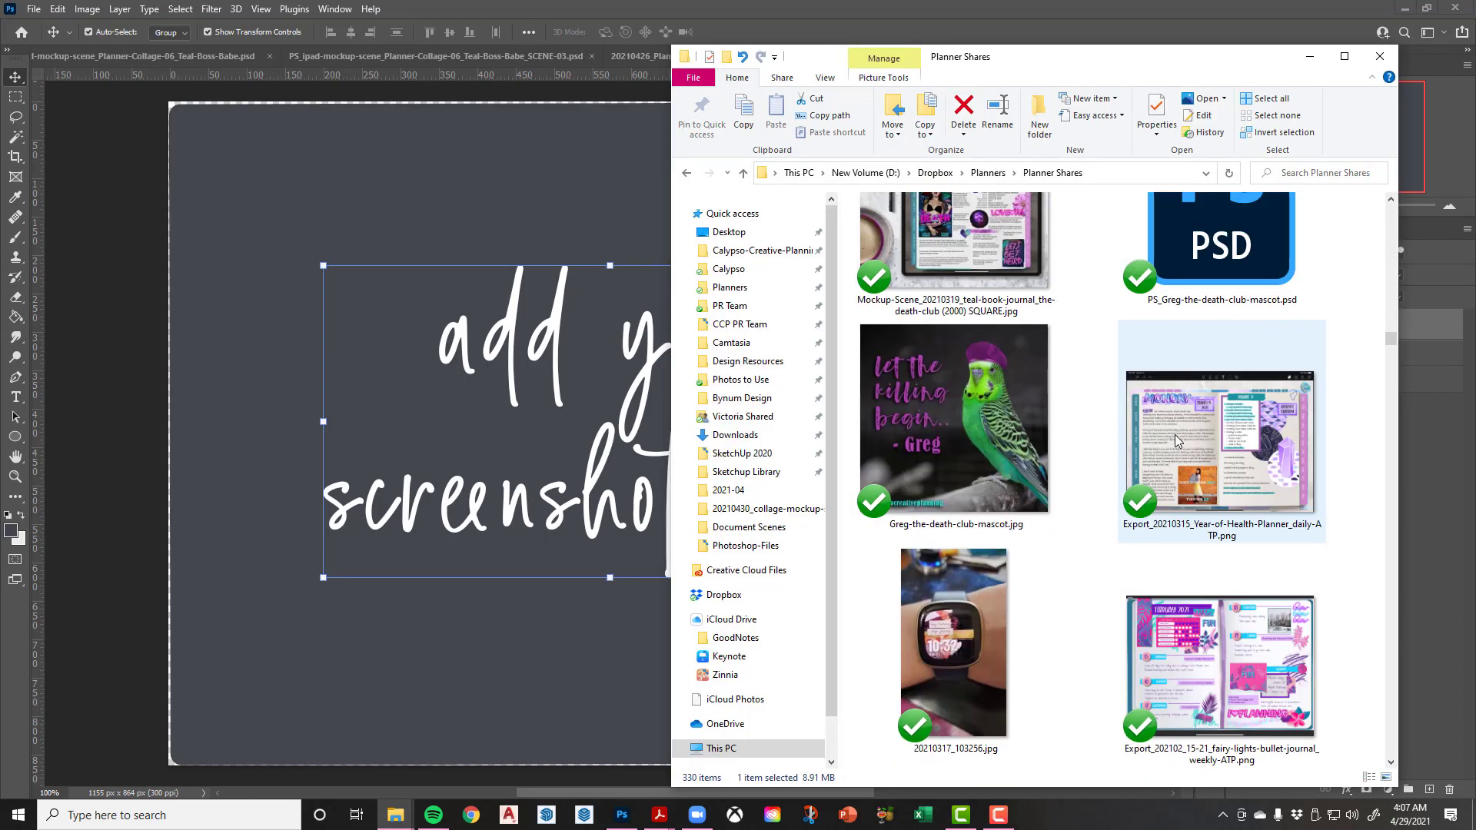
scroll(1175, 436, up, 5)
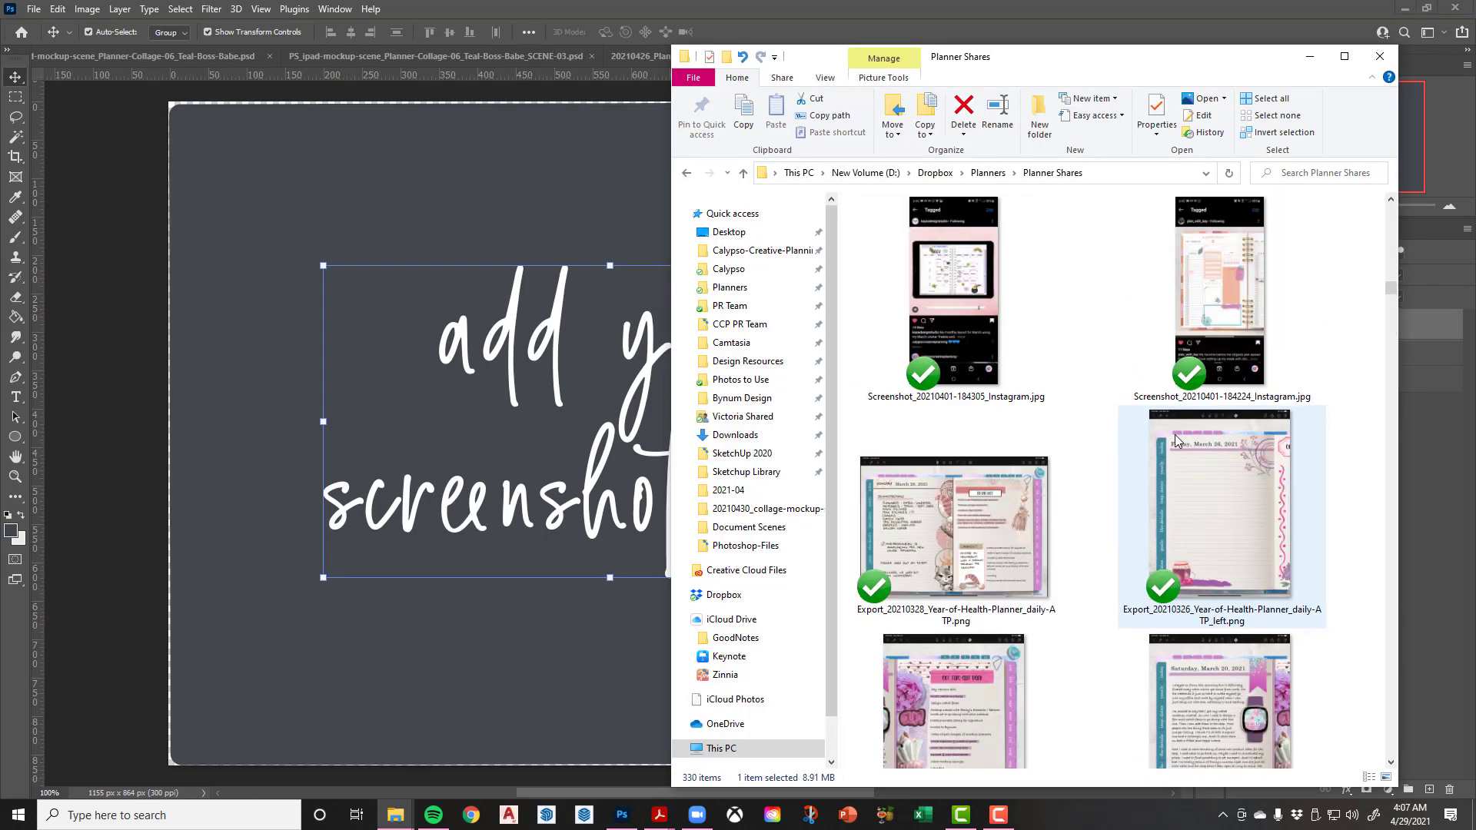
scroll(1175, 435, up, 8)
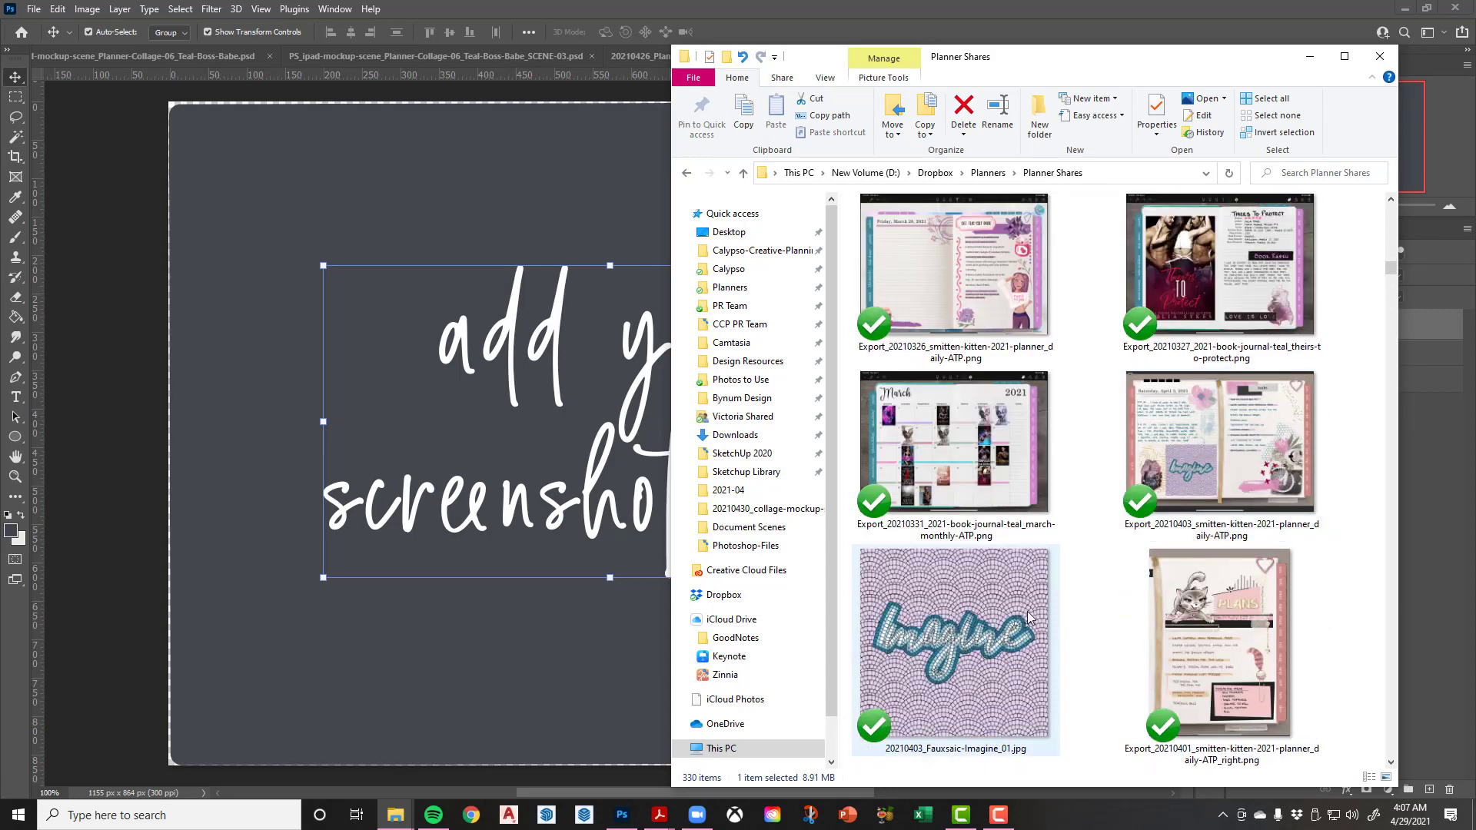
scroll(1028, 617, up, 5)
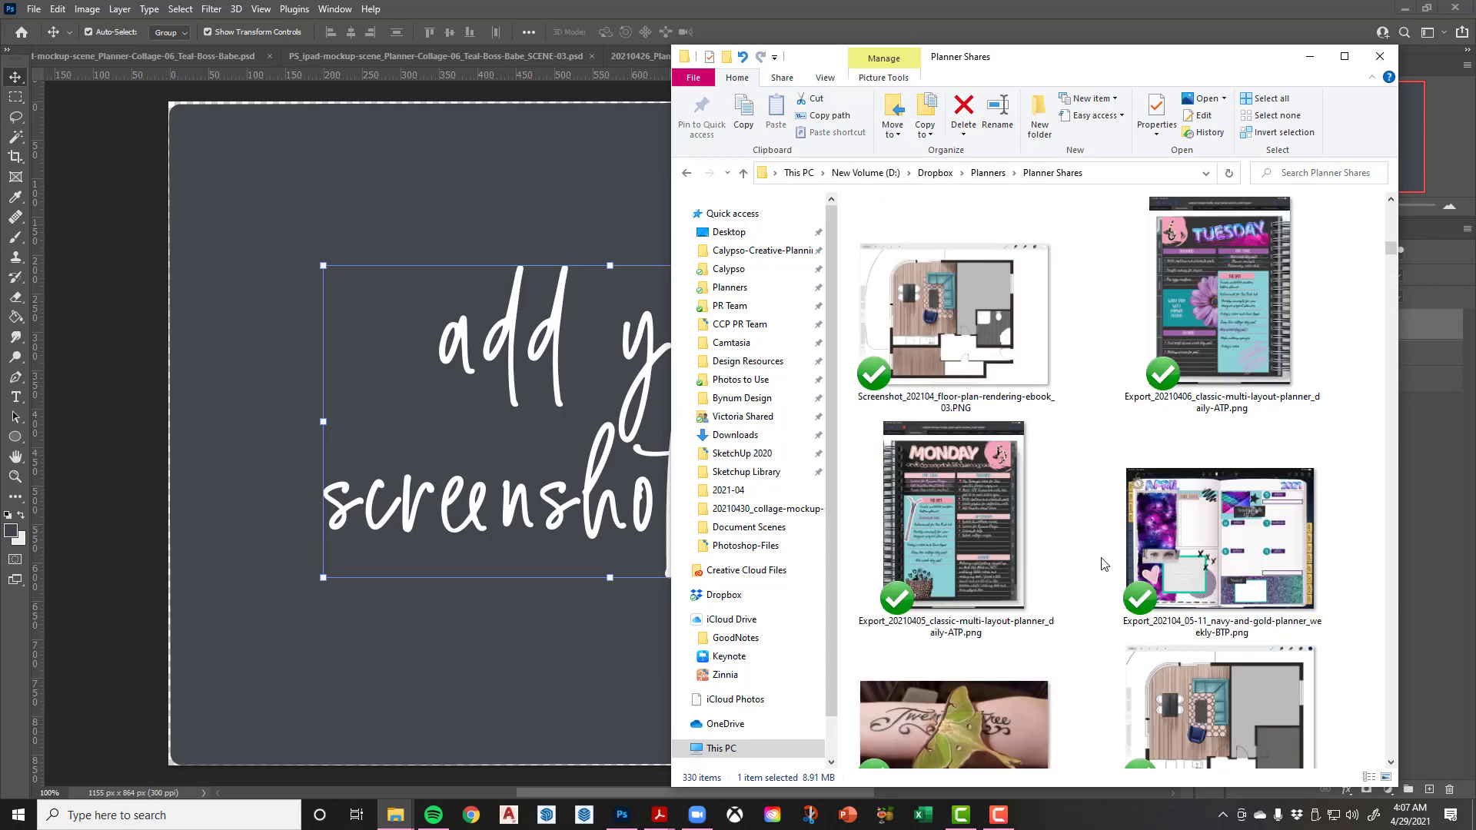
scroll(1104, 564, up, 3)
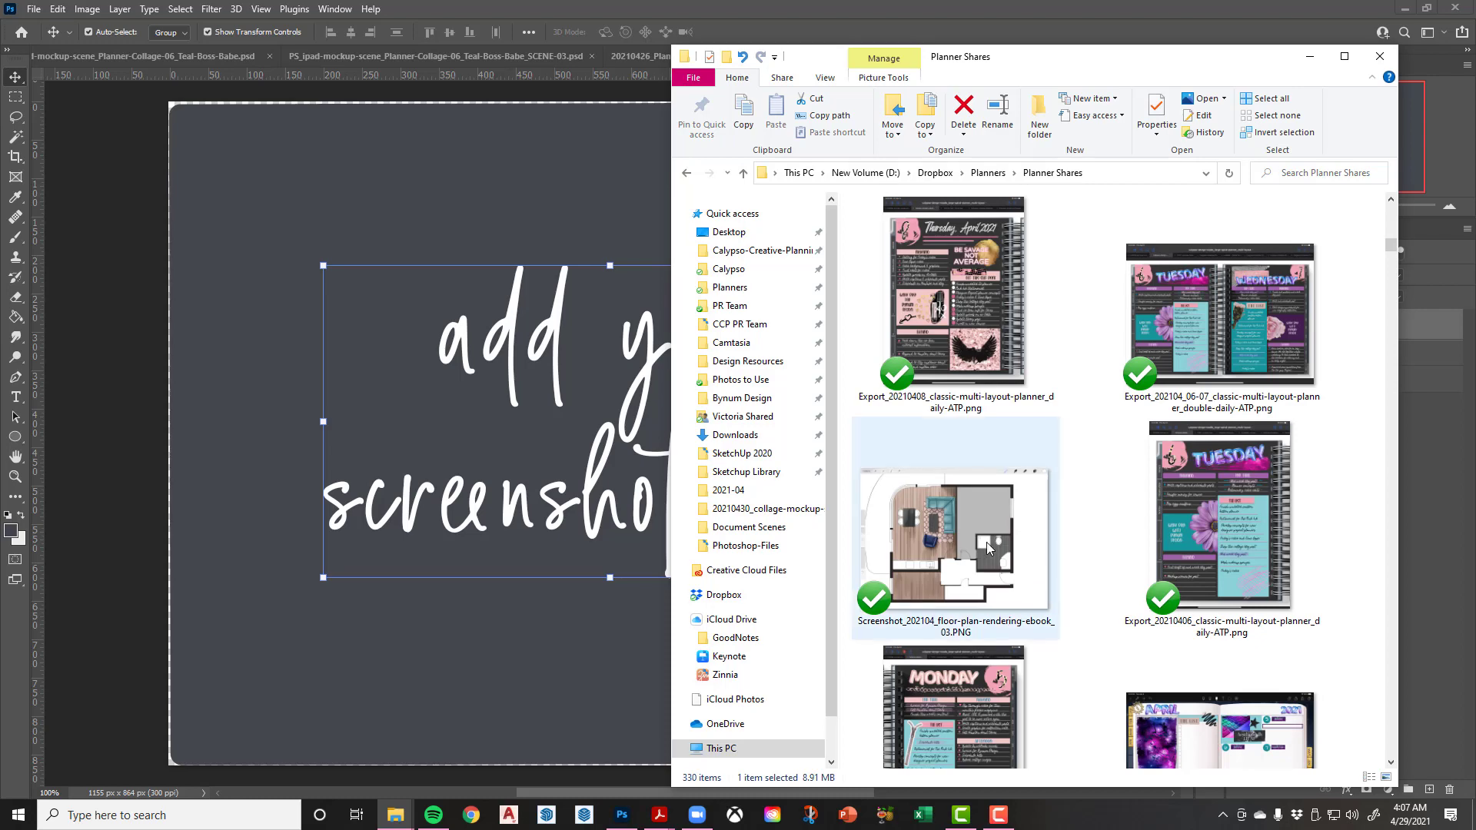
scroll(987, 542, up, 3)
scroll(990, 542, up, 5)
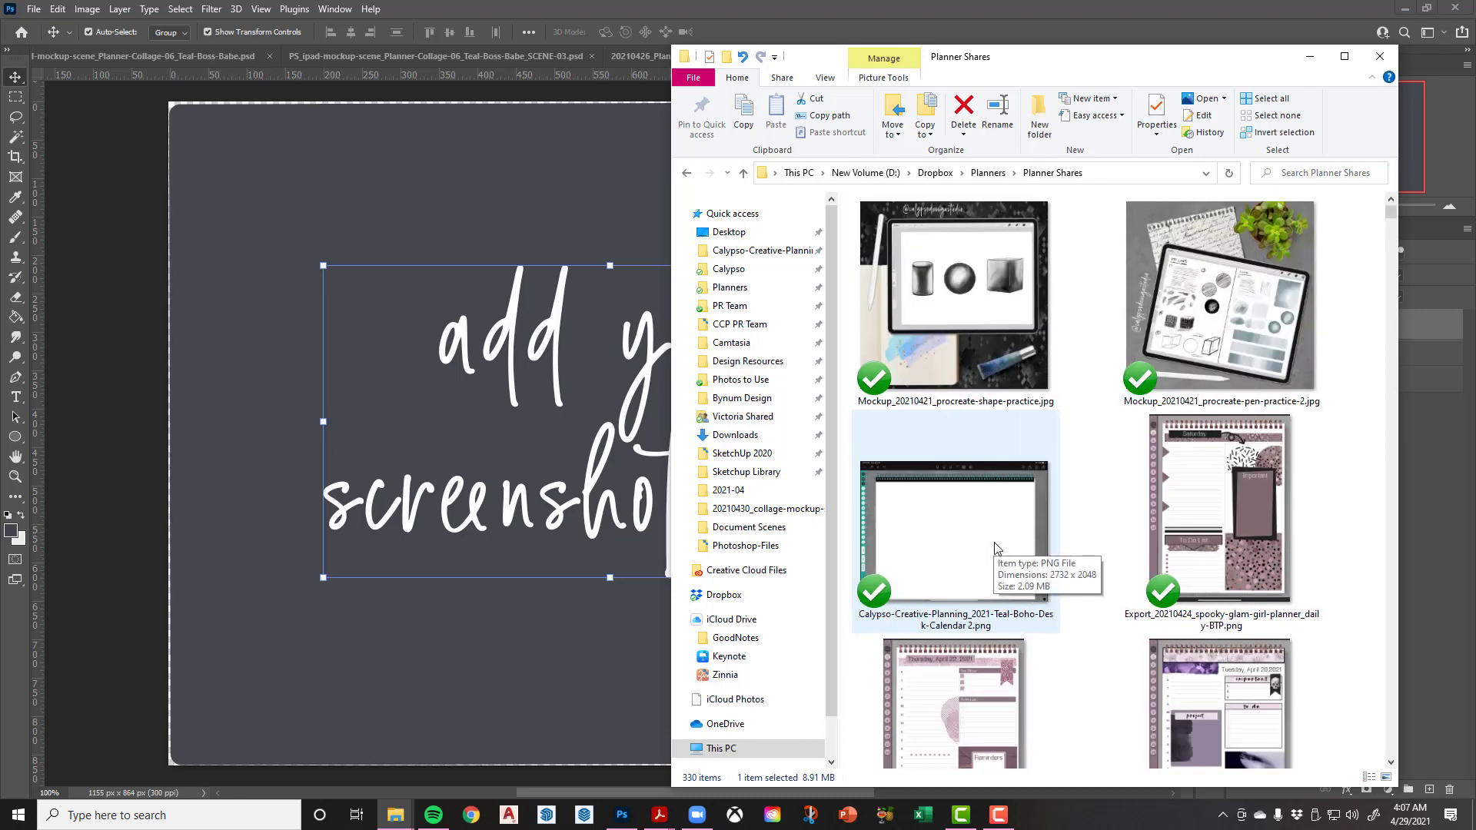
scroll(994, 545, down, 5)
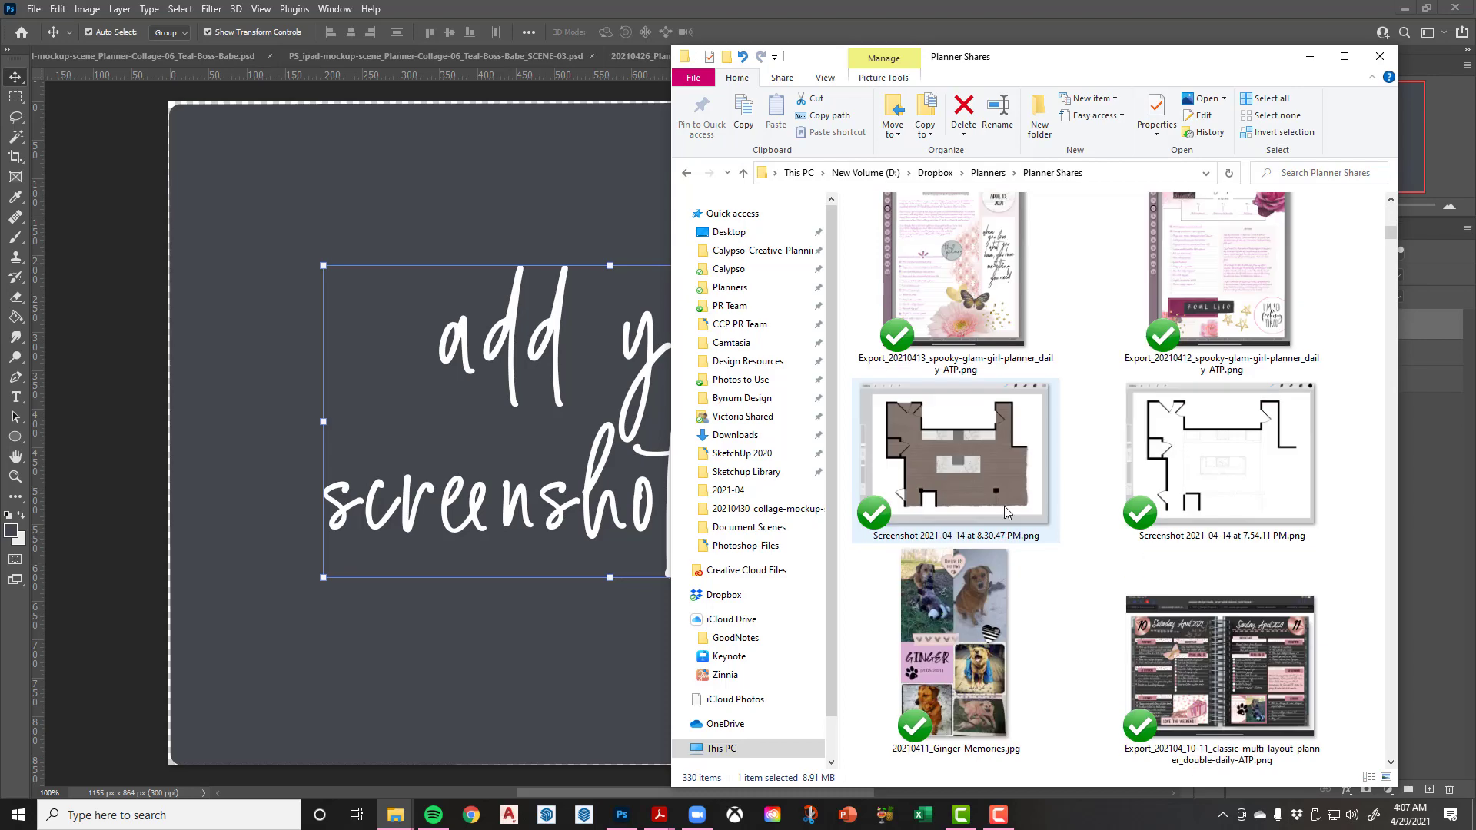
scroll(1076, 551, down, 5)
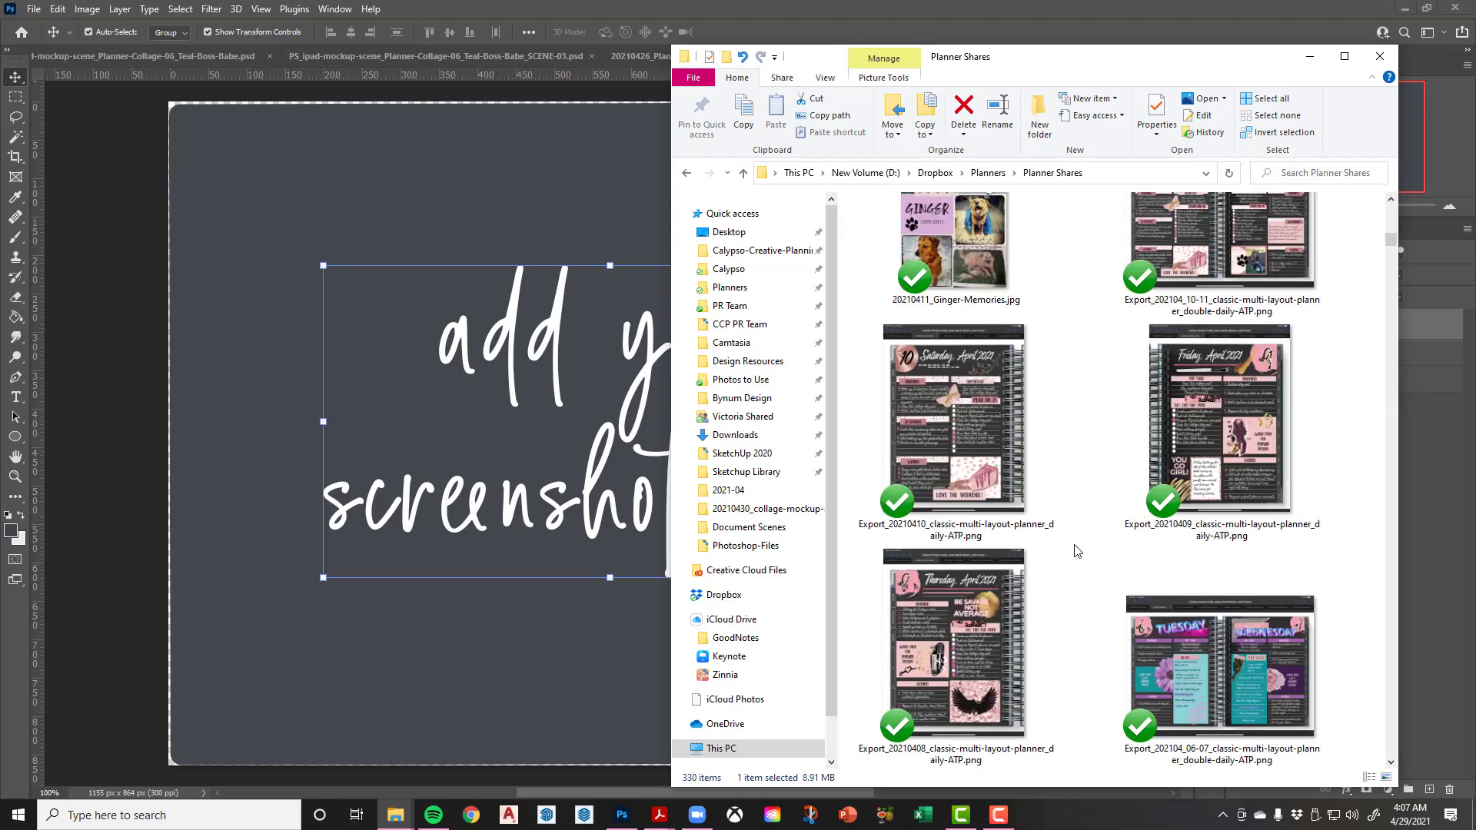
scroll(1076, 552, up, 3)
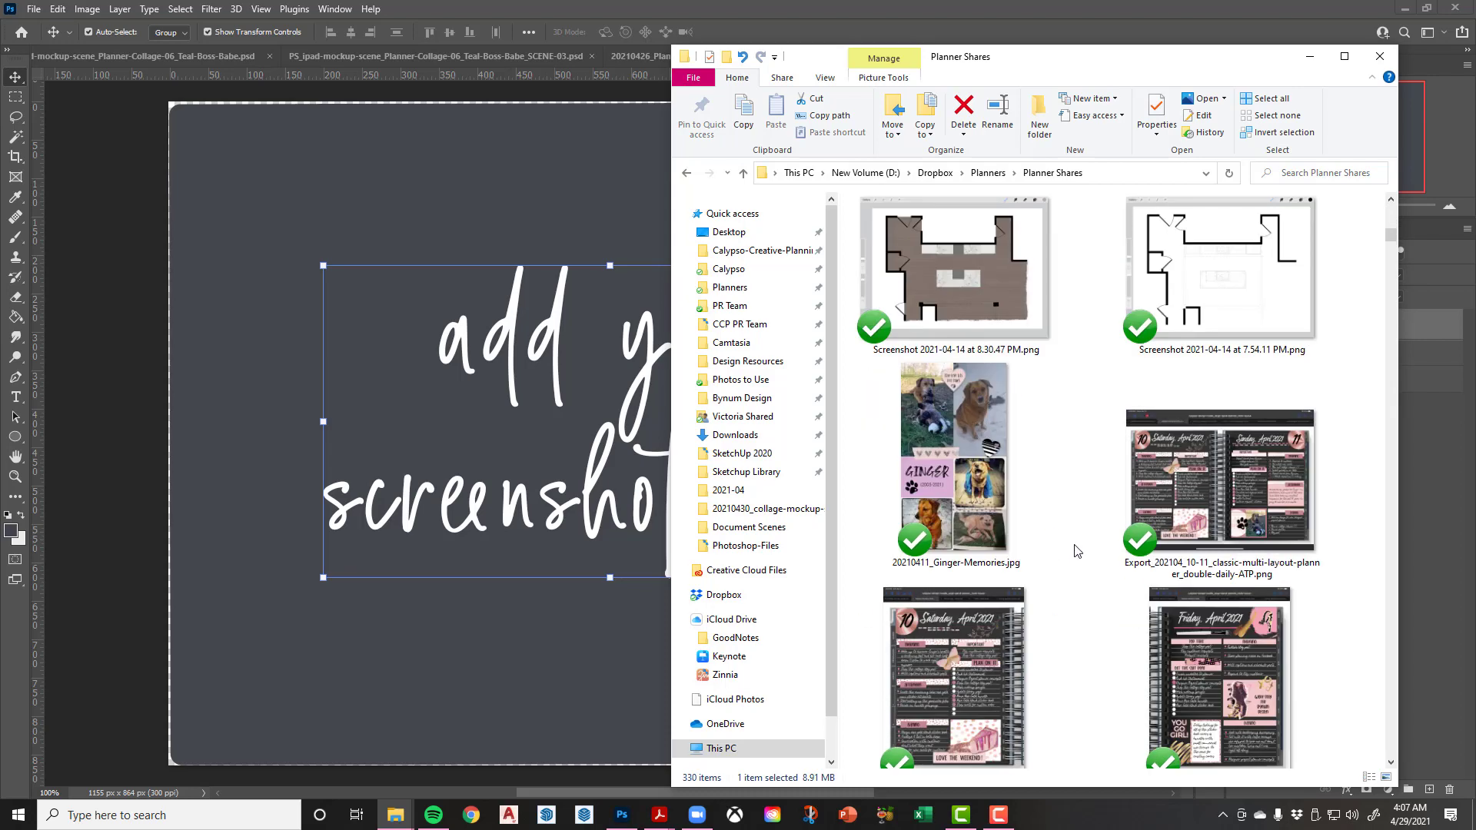
click(1208, 302)
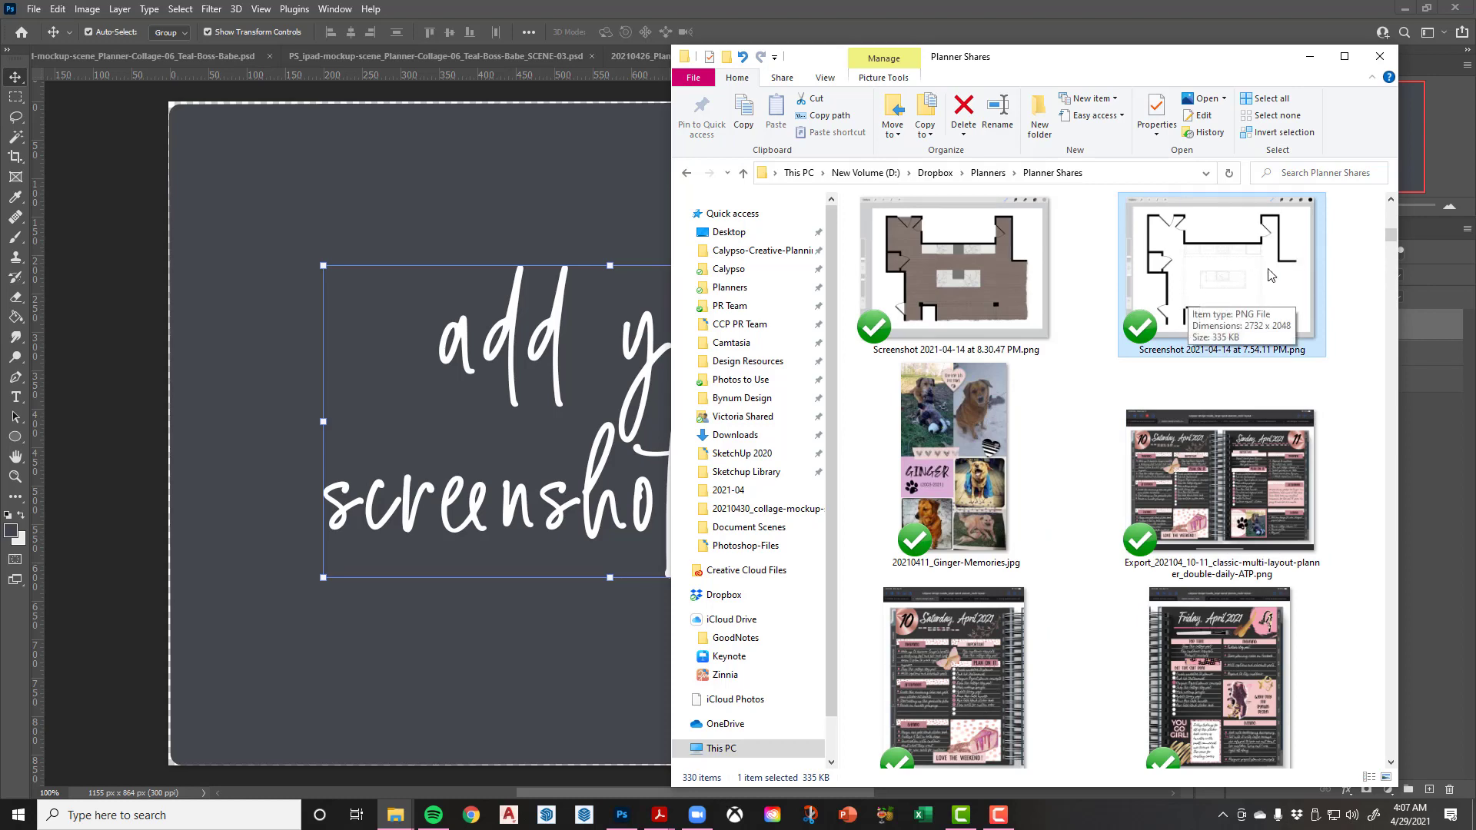
drag(1257, 281, 574, 389)
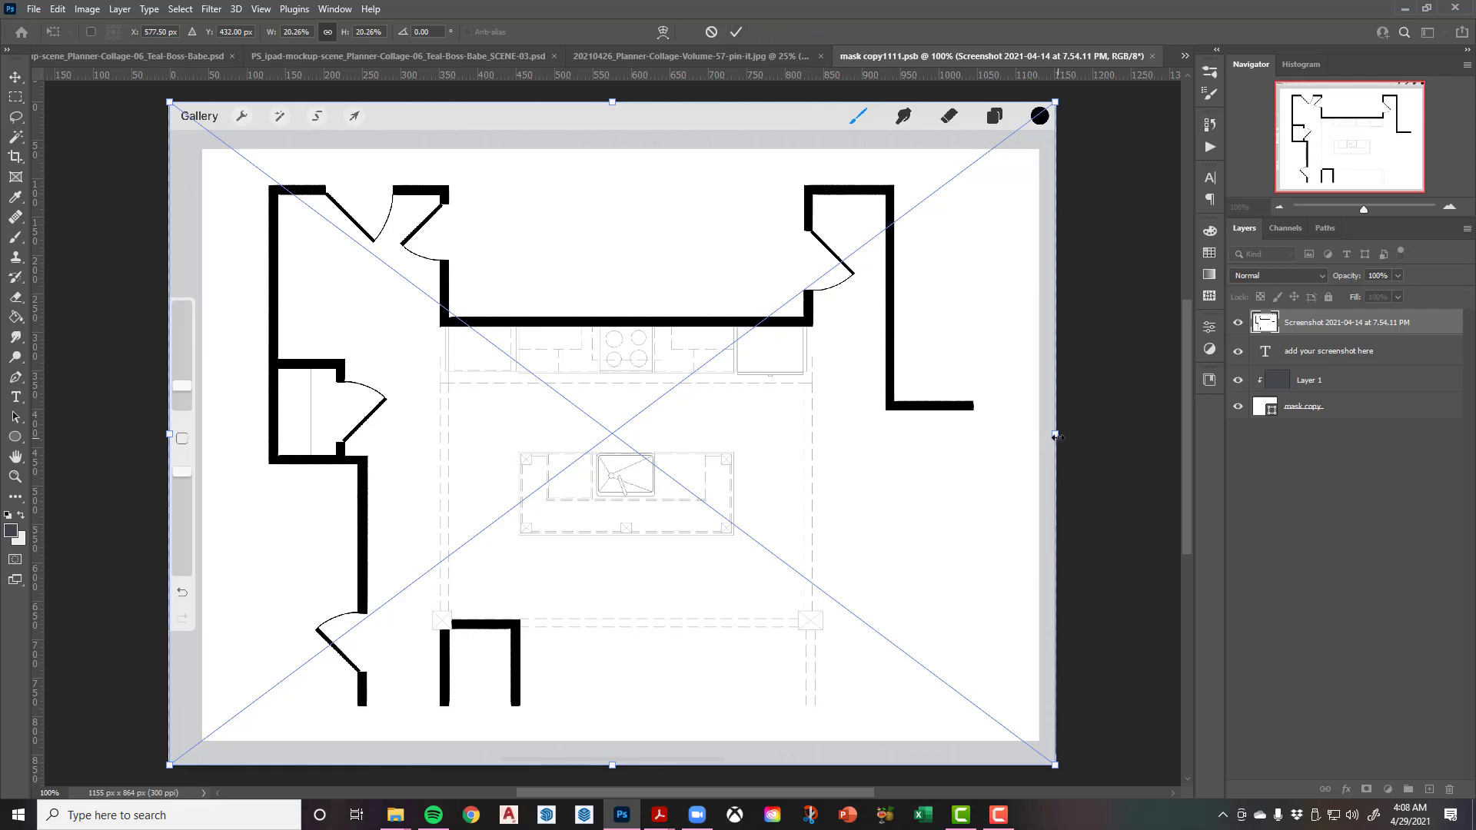
drag(1052, 435, 1053, 434)
drag(169, 433, 169, 433)
click(735, 32)
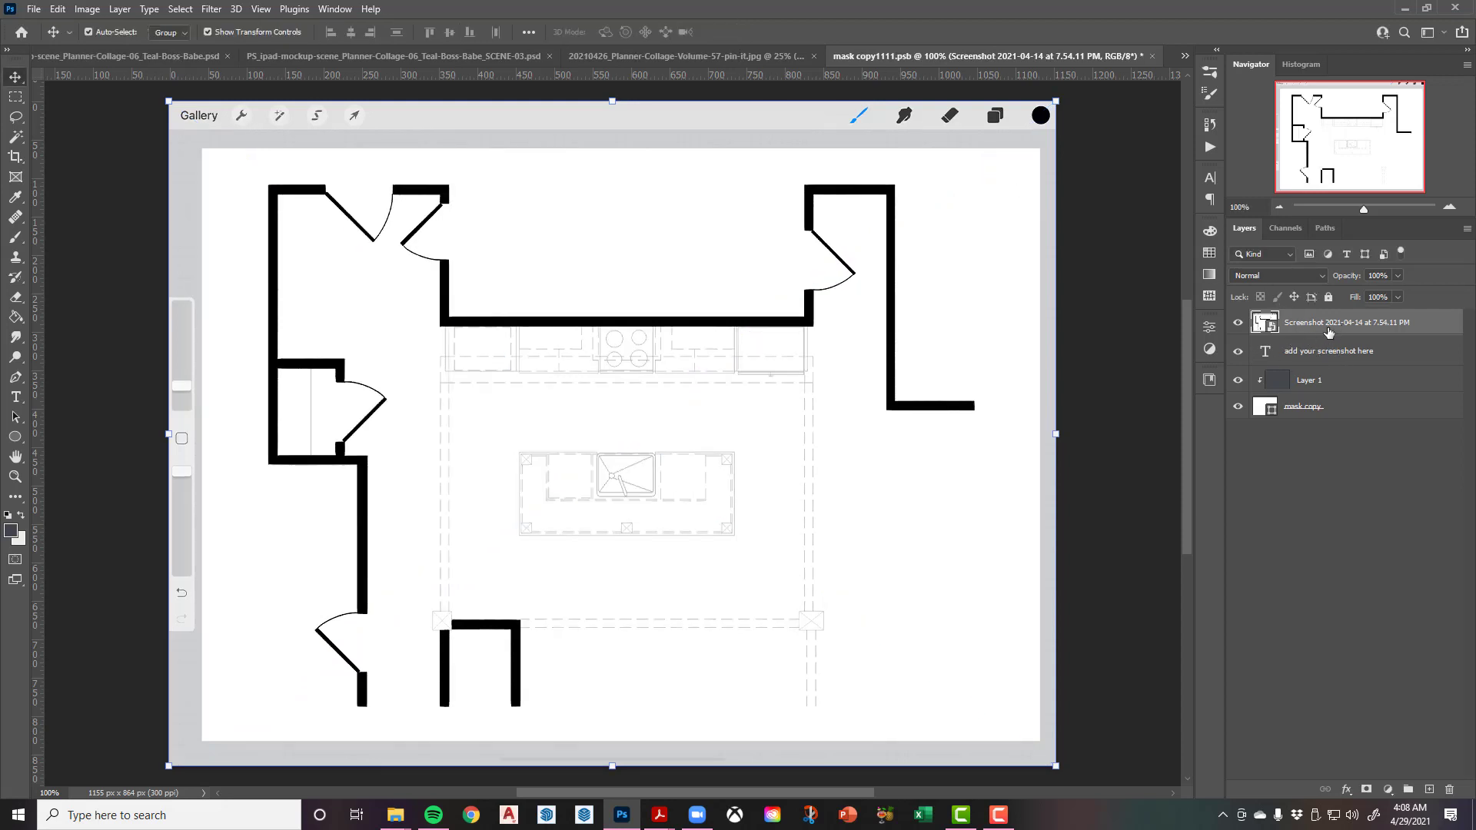
Put the floor plan screenshot directly above Layer 1 as a clipping mask, with the "add your screenshot here" text layer hidden
drag(1326, 326, 1324, 361)
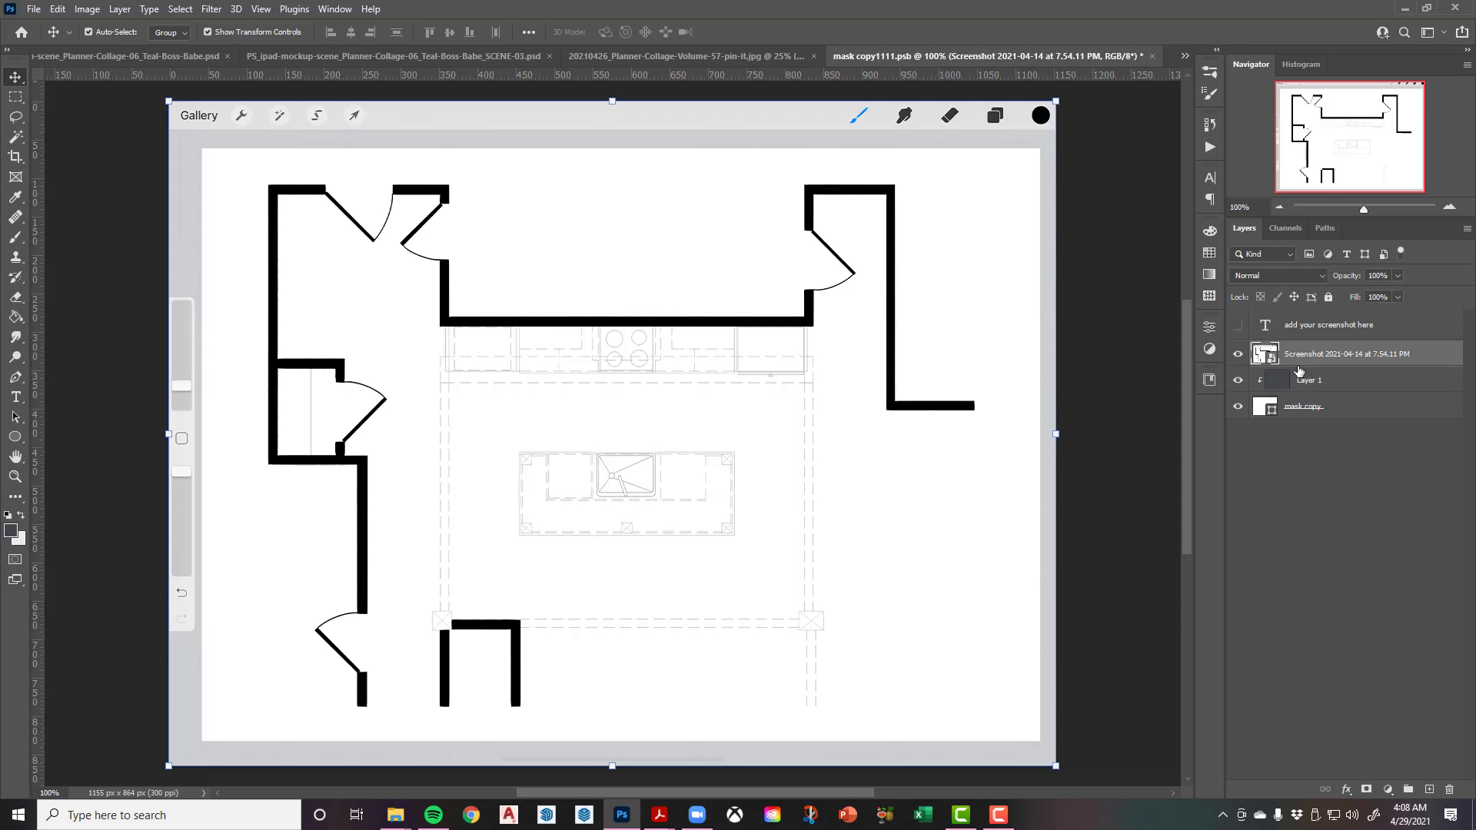
right_click(1299, 368)
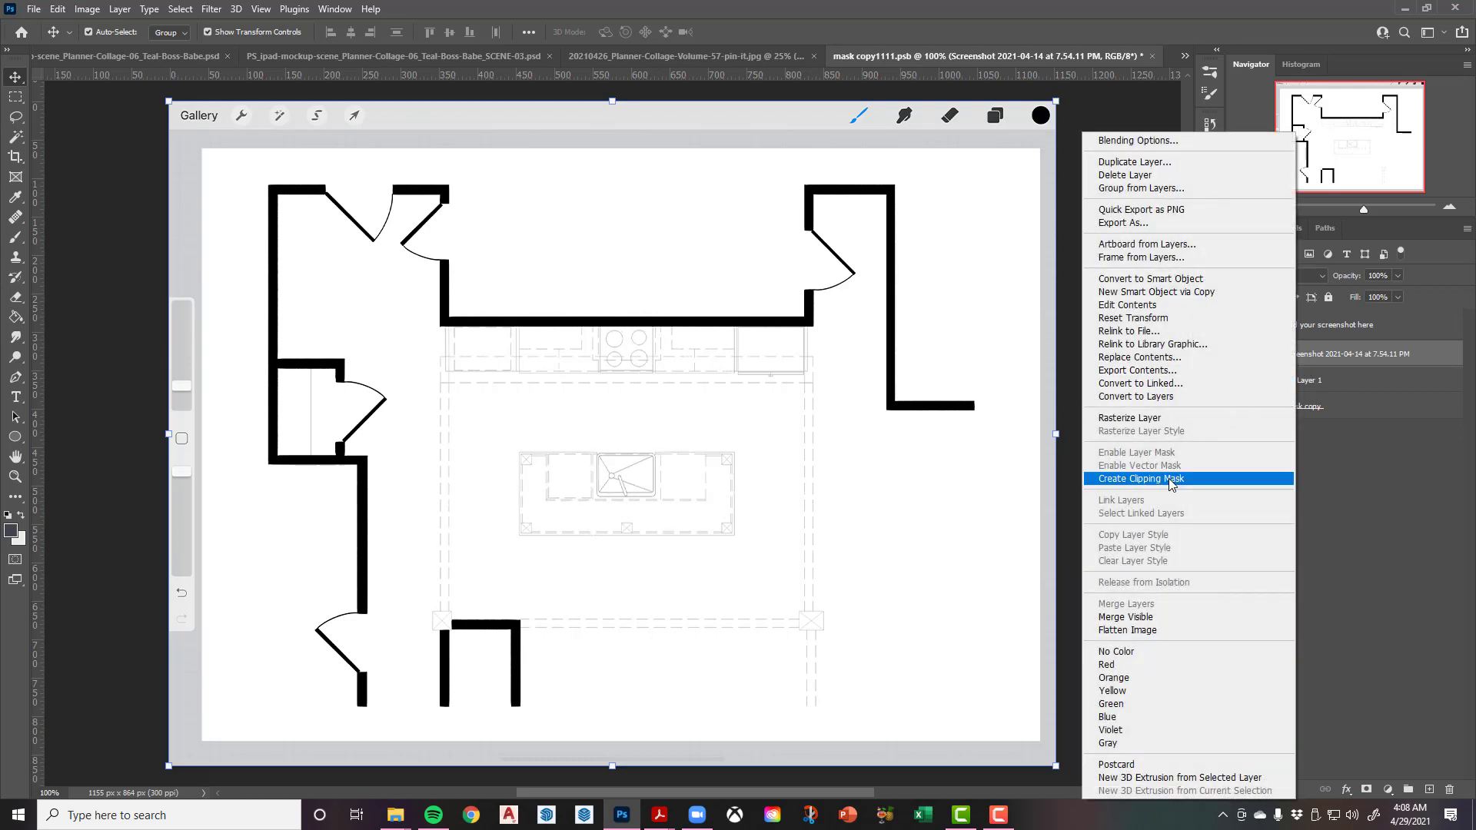
click(1169, 479)
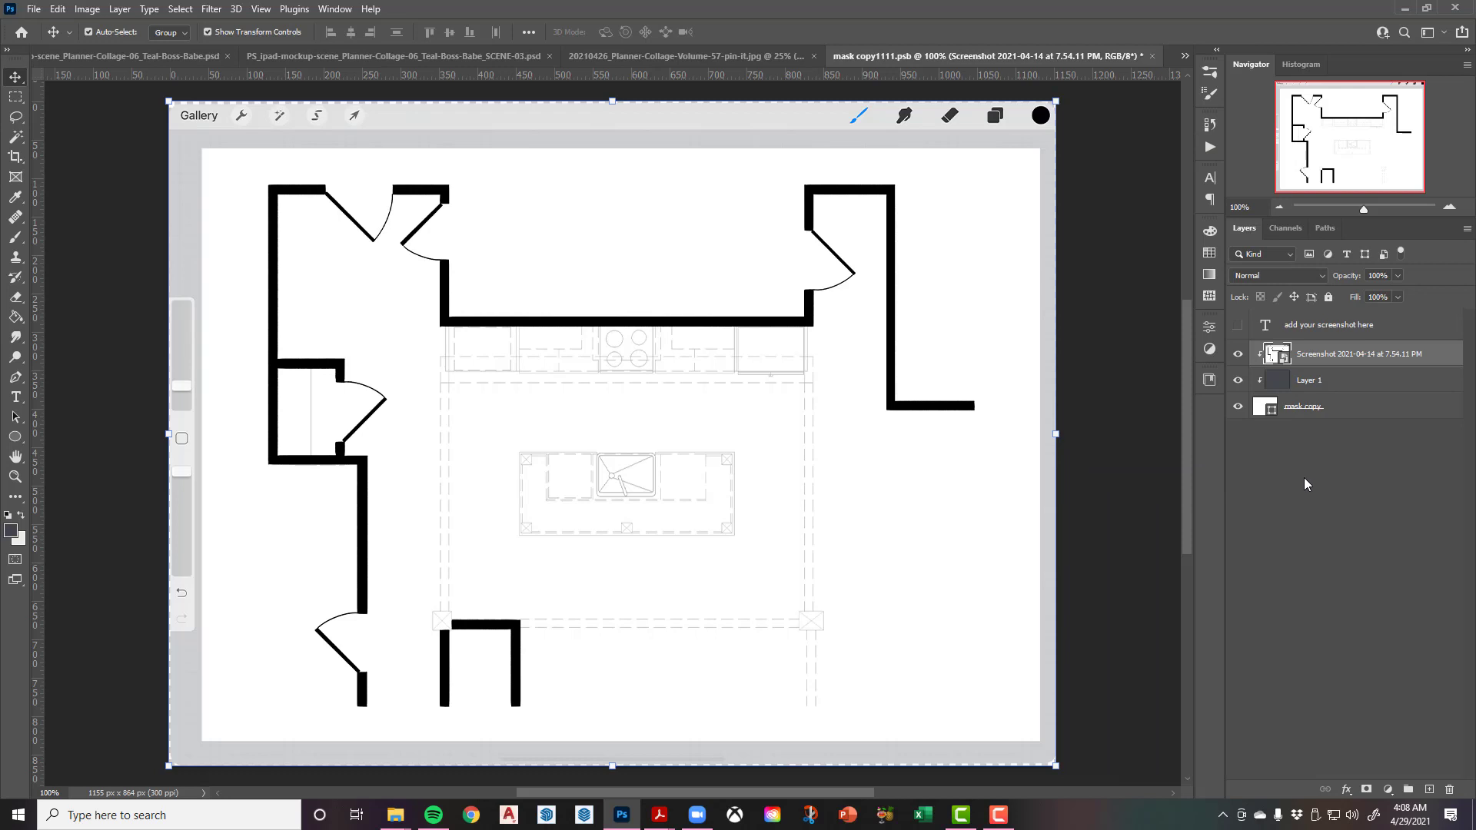
Save and close the ADD PLANNER SPREAD - 7 smart object to update the full collage
click(34, 9)
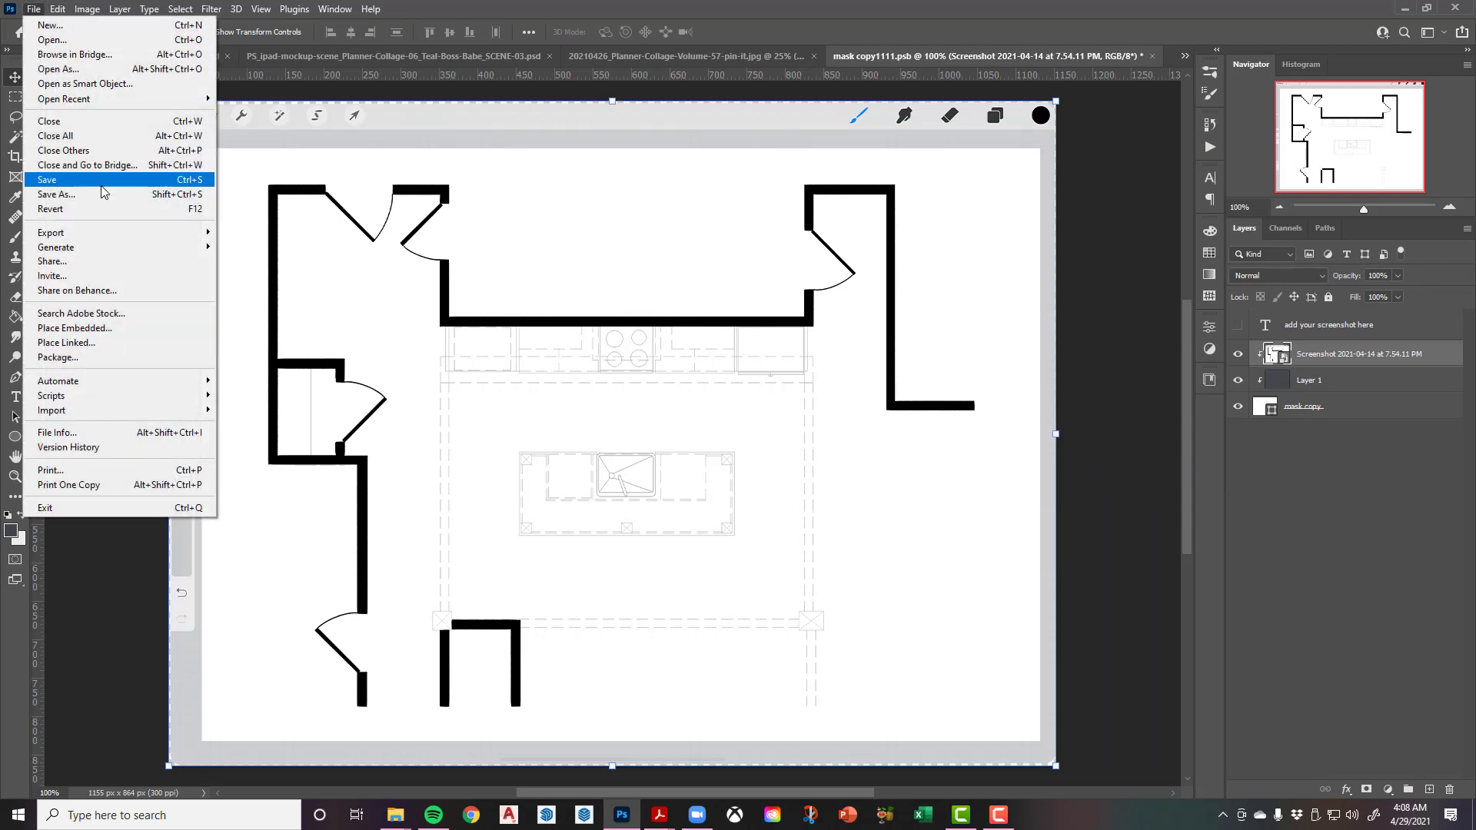
click(101, 184)
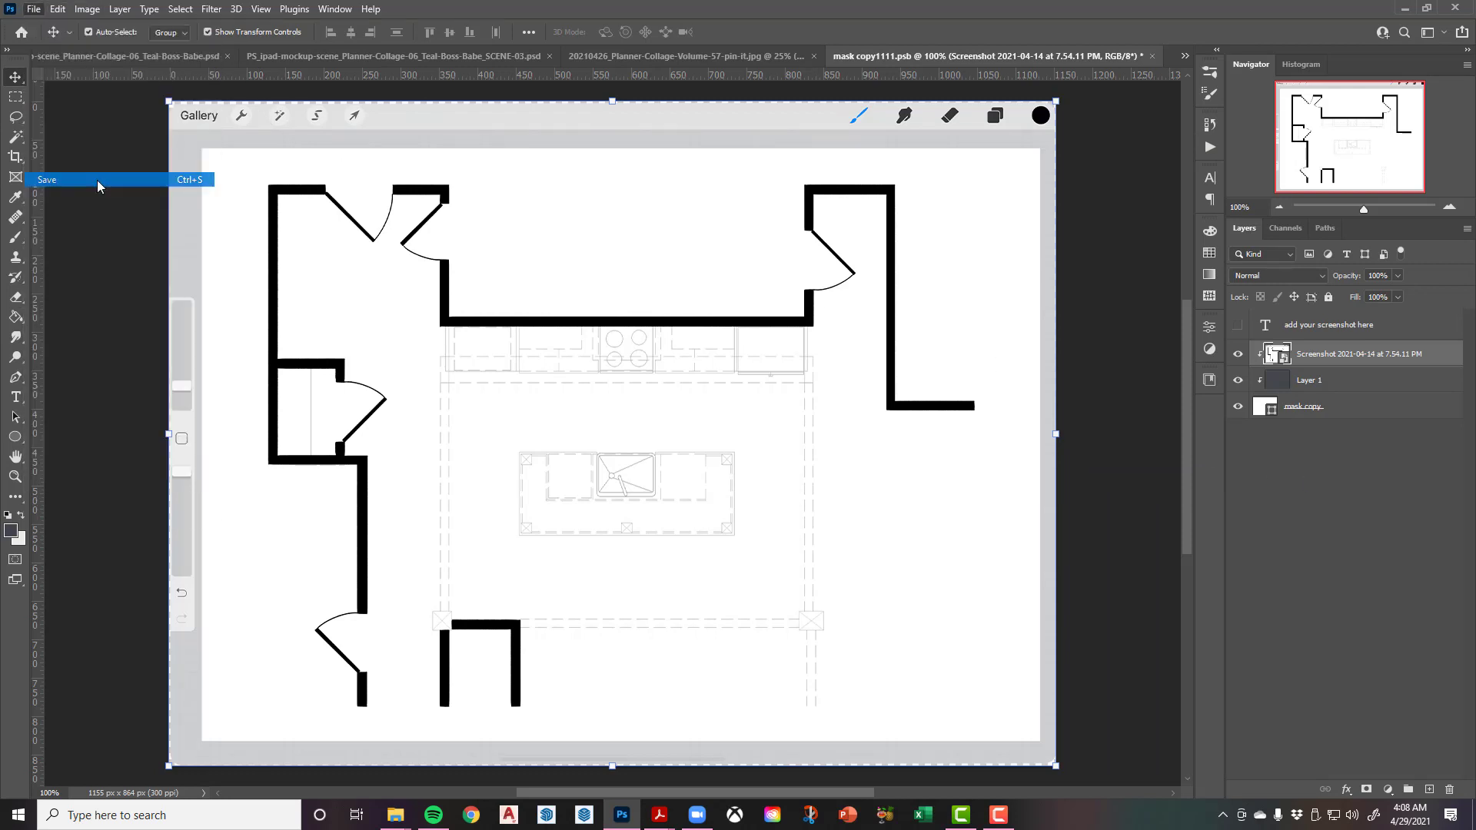
click(1151, 57)
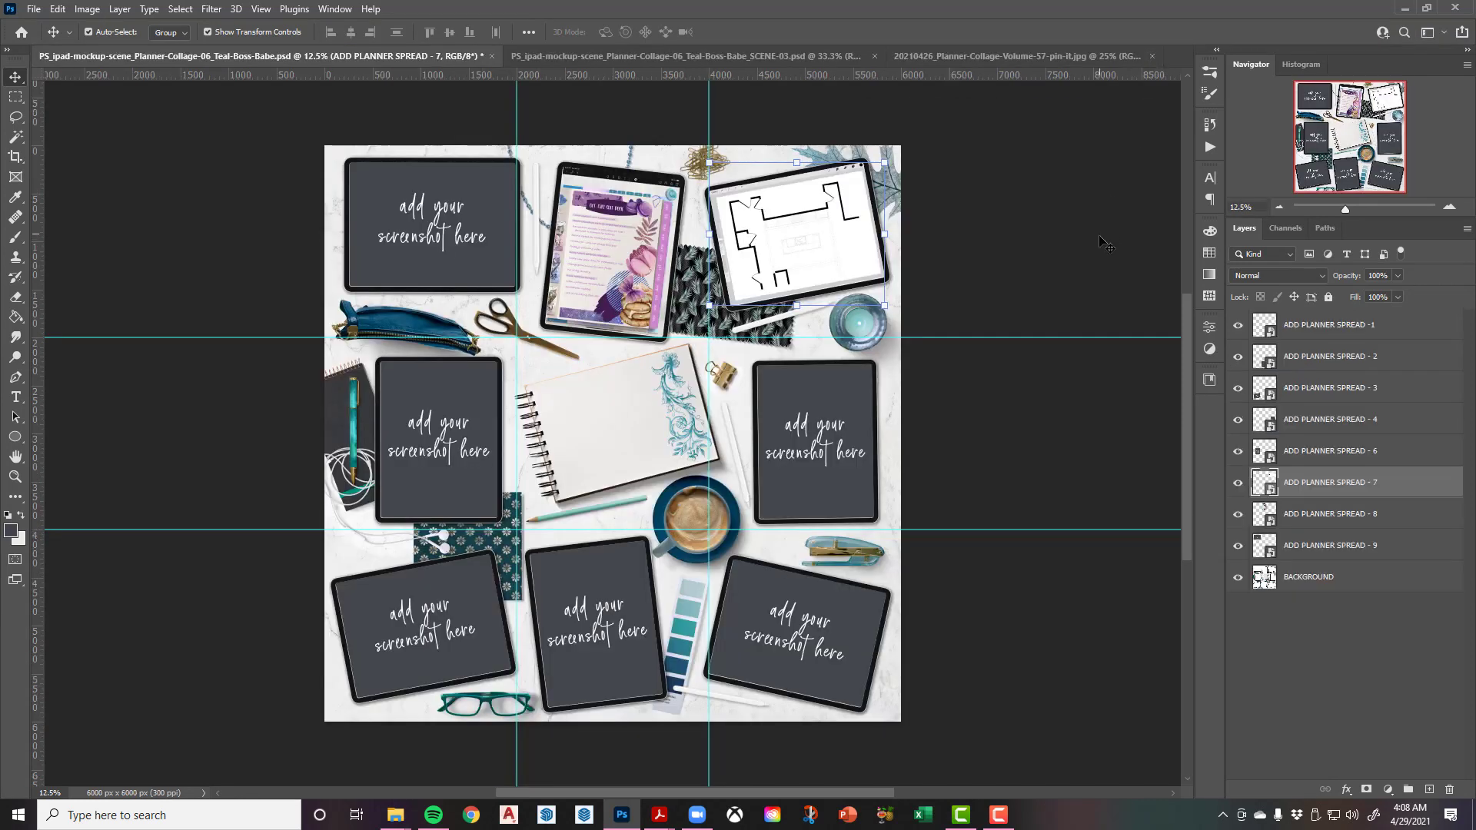
Deselect the layer, review the SCENE-03 mockup and return to the full collage document
click(1105, 243)
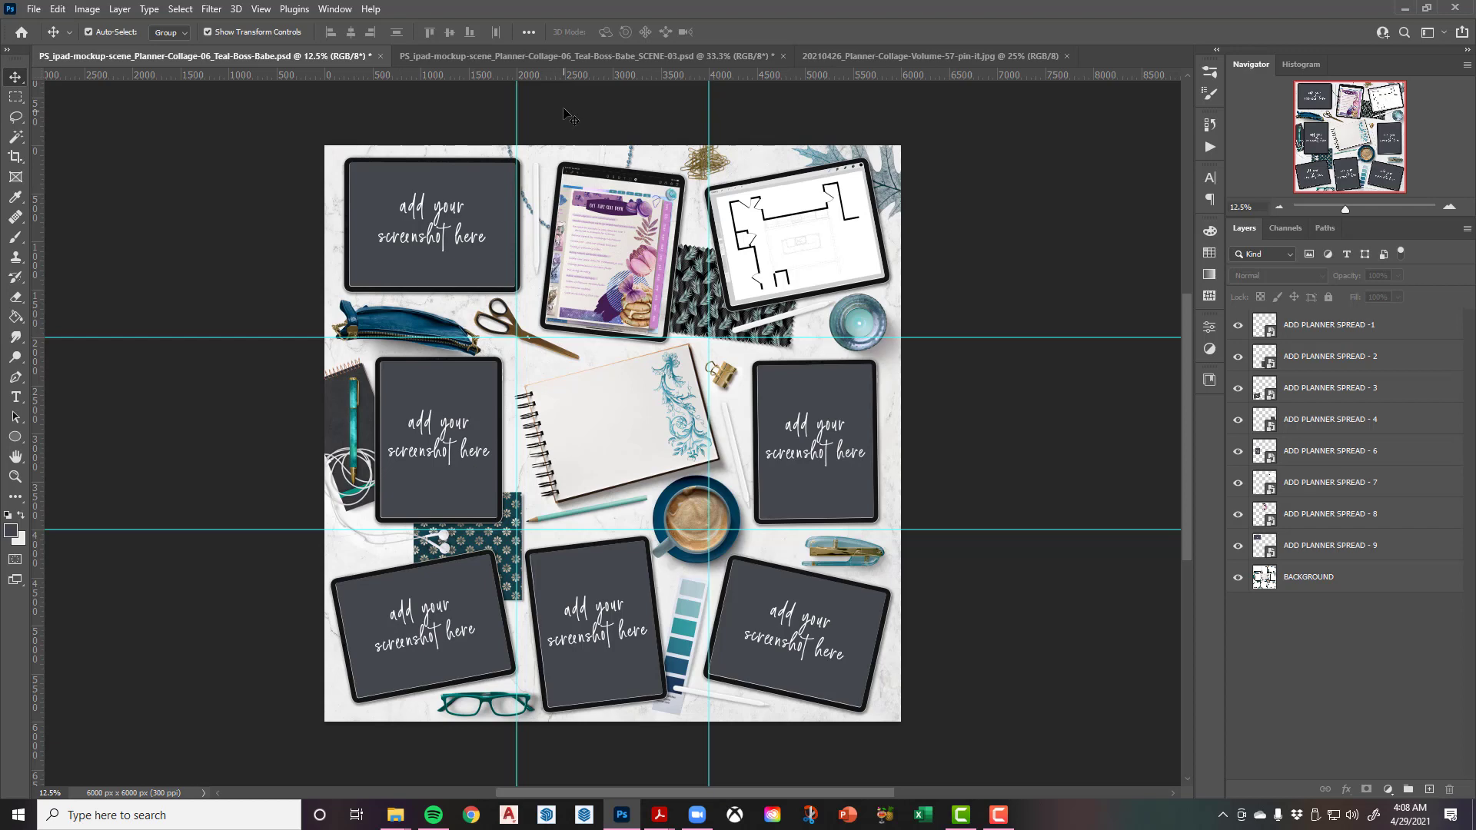
click(569, 57)
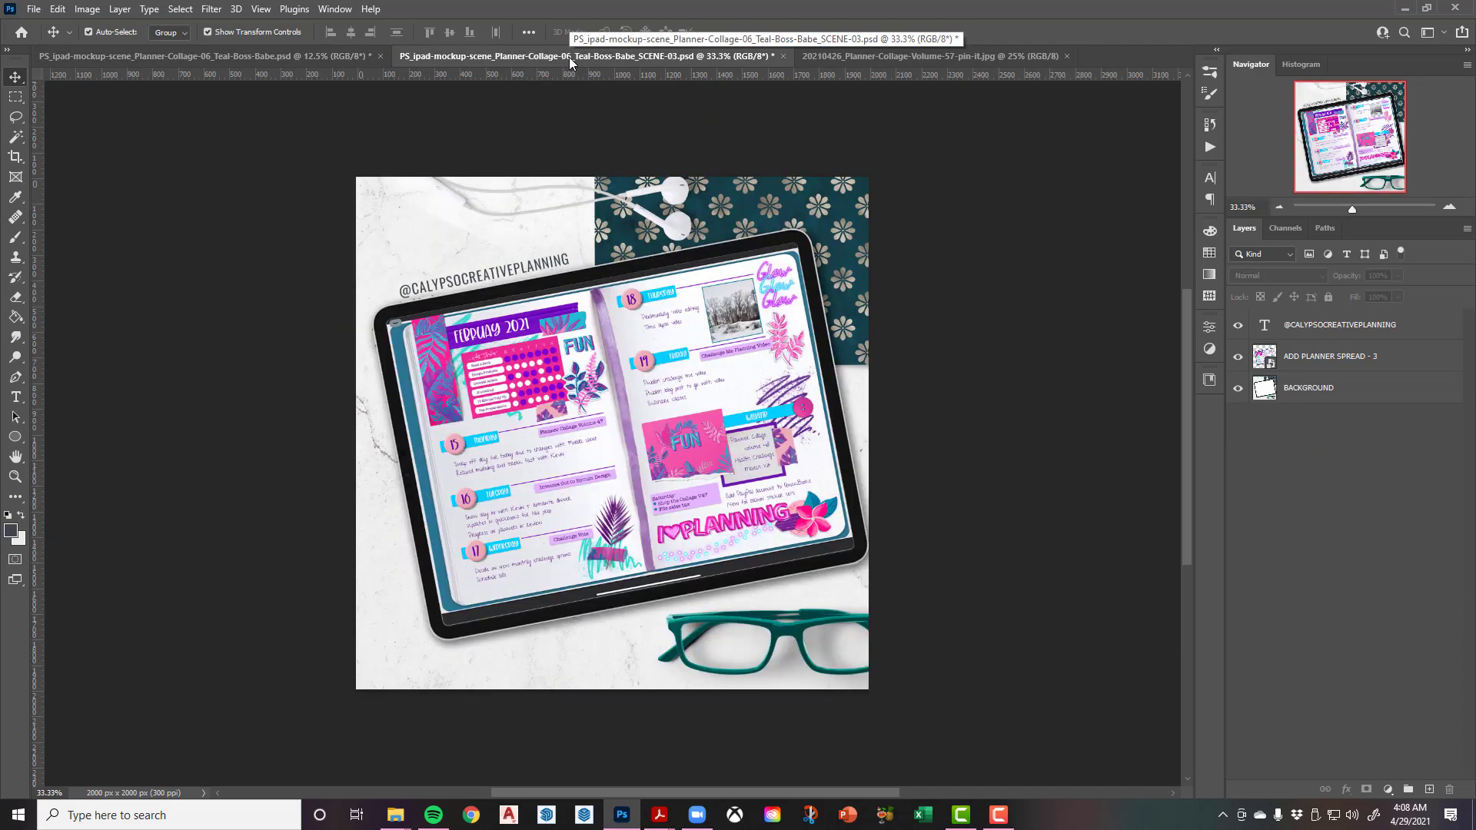
click(327, 58)
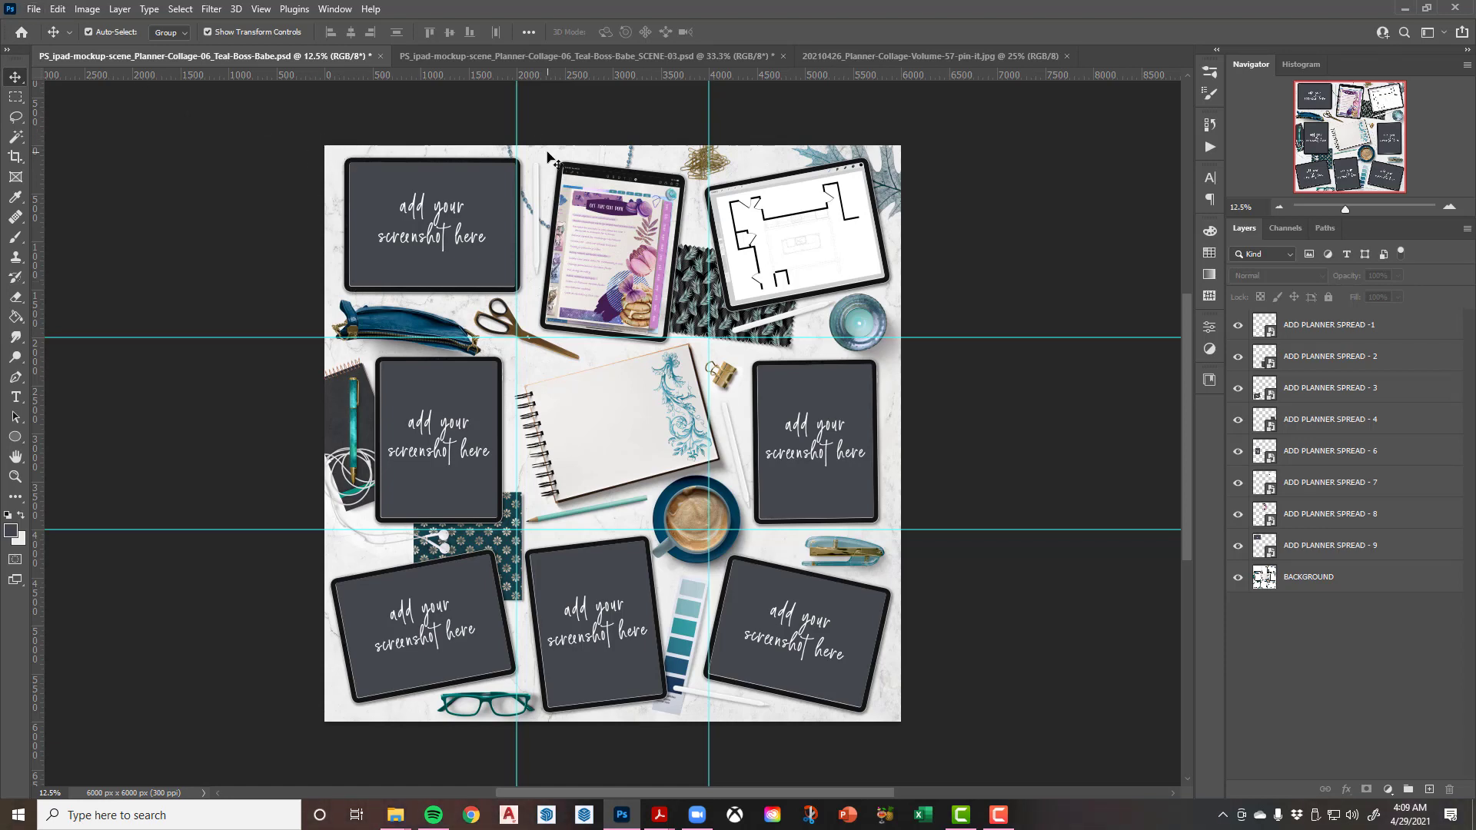
Save a JPEG copy of the full collage as TEST in the Photoshop-Files folder, at maximum quality 12 in Baseline ("Standard") format
click(34, 8)
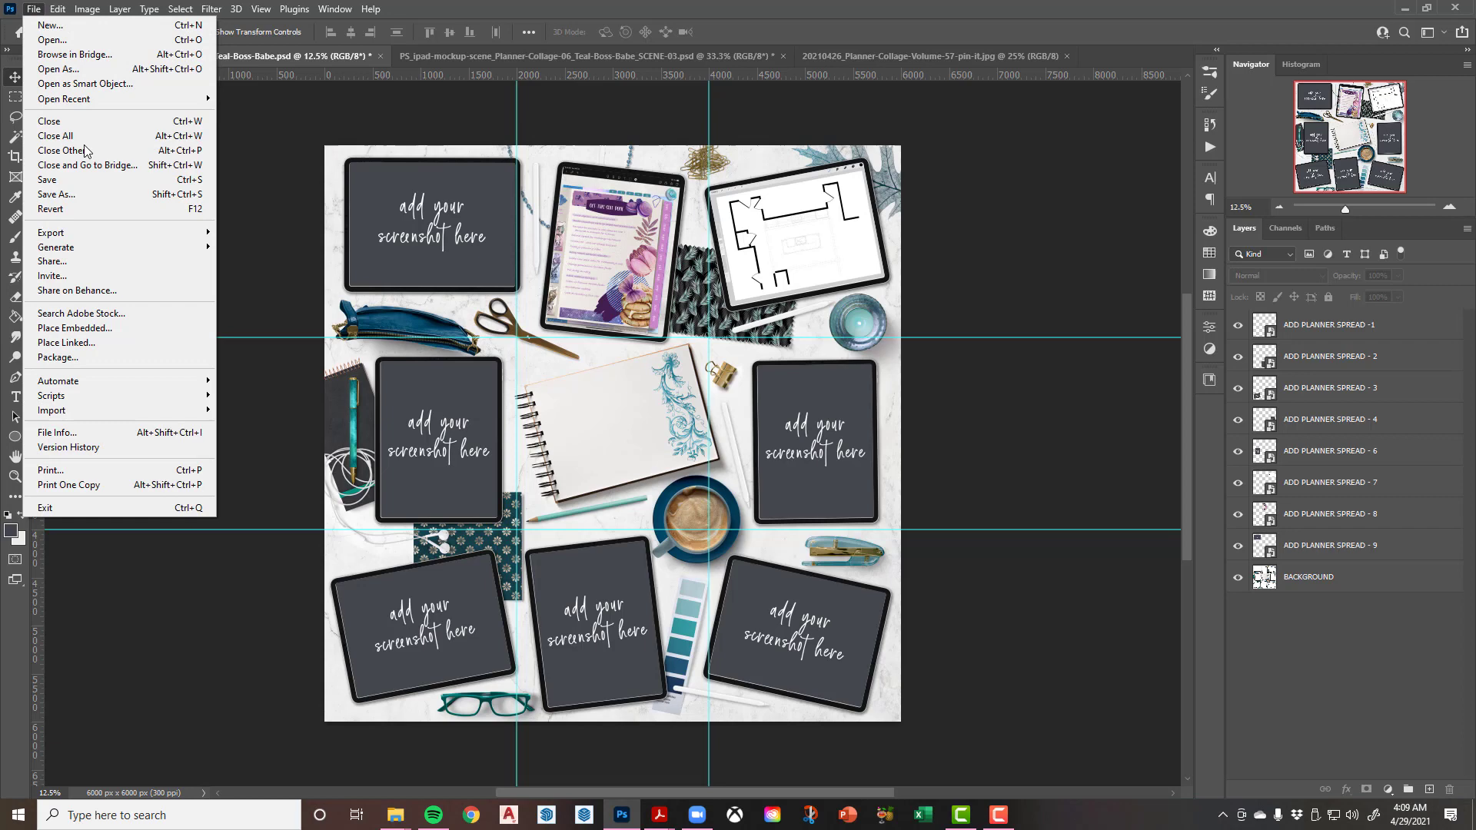
click(87, 194)
click(236, 356)
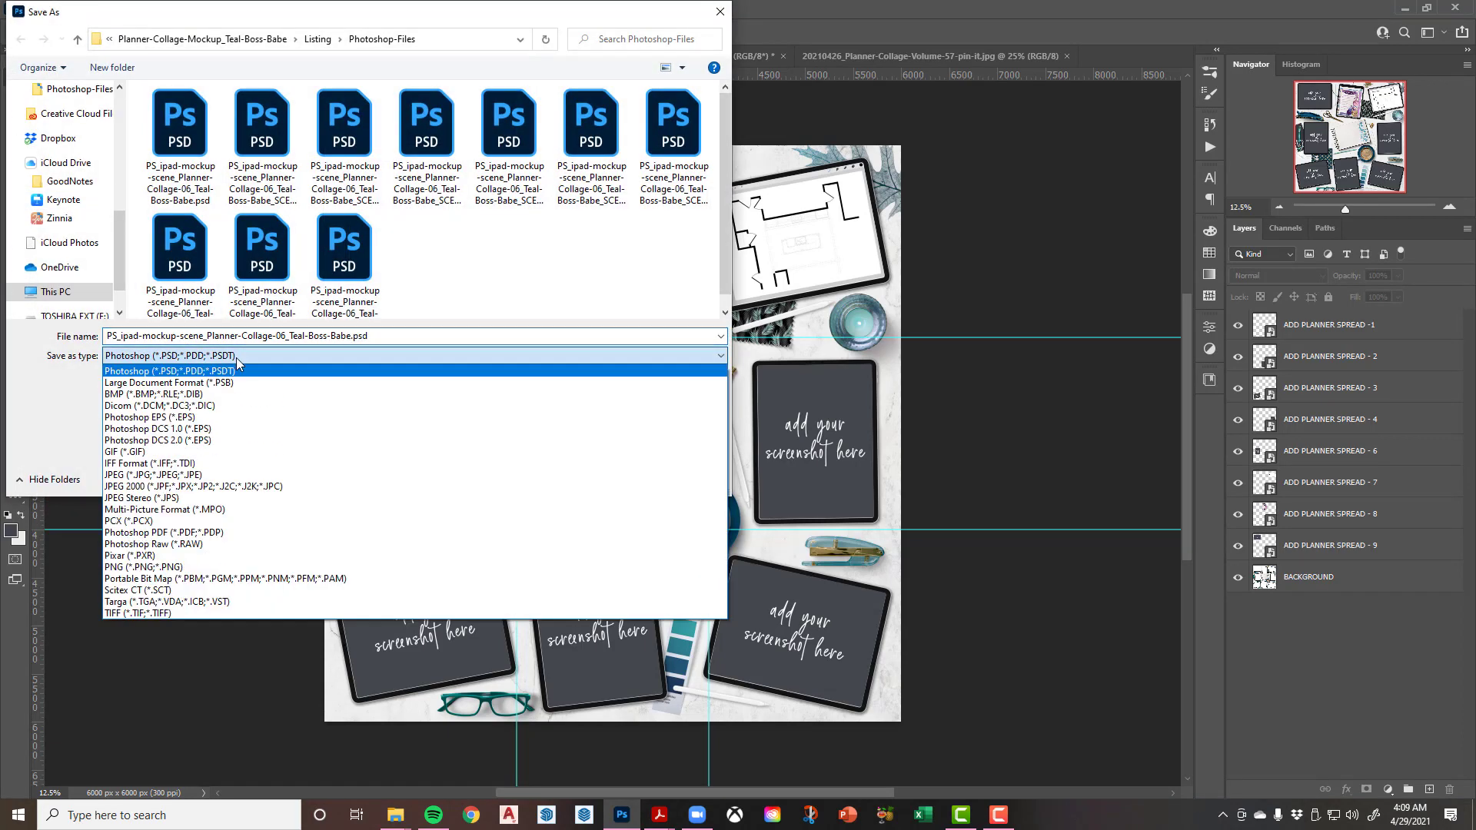
click(237, 472)
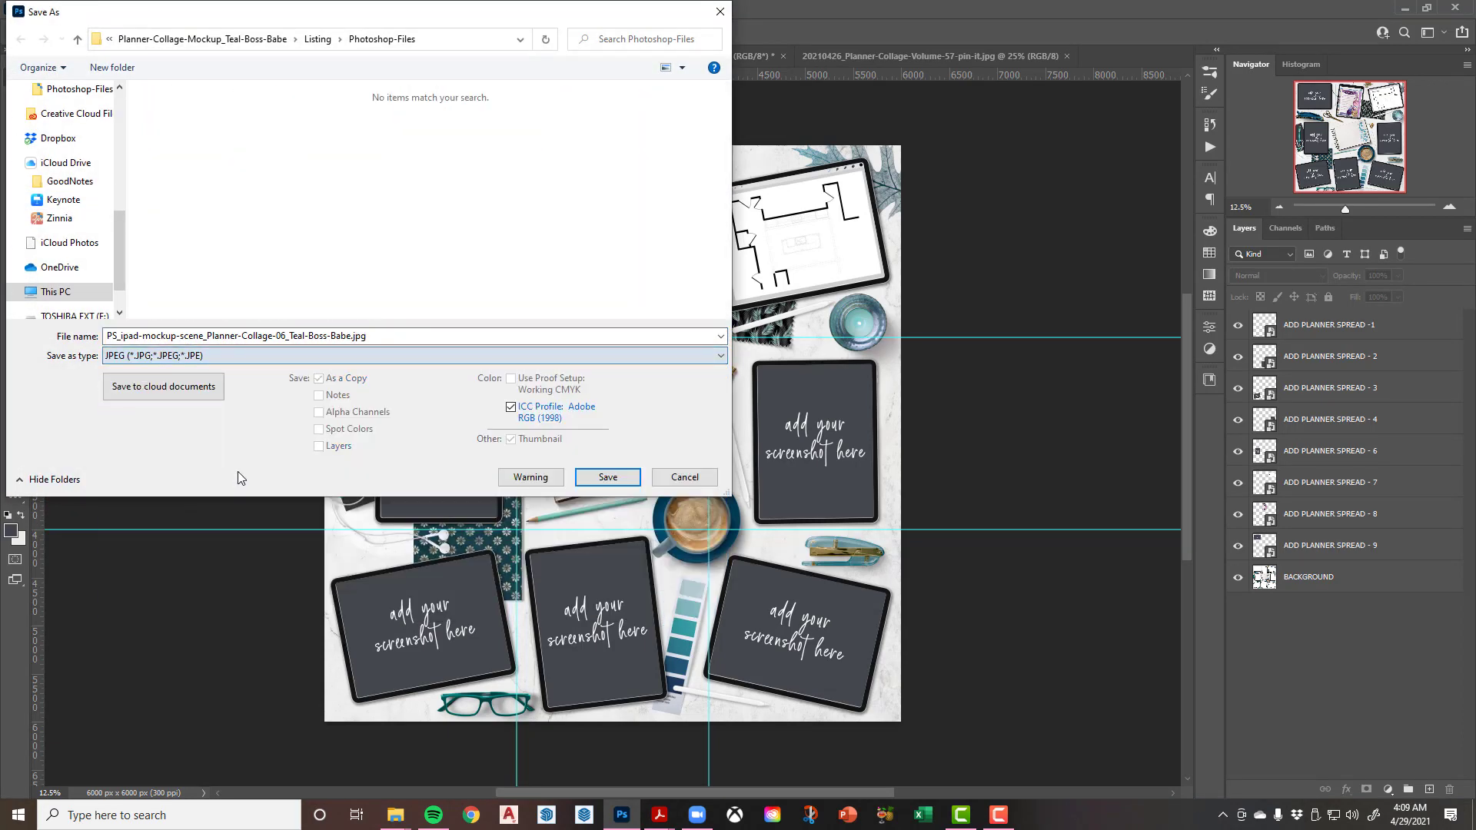
click(279, 336)
key(ctrl+a)
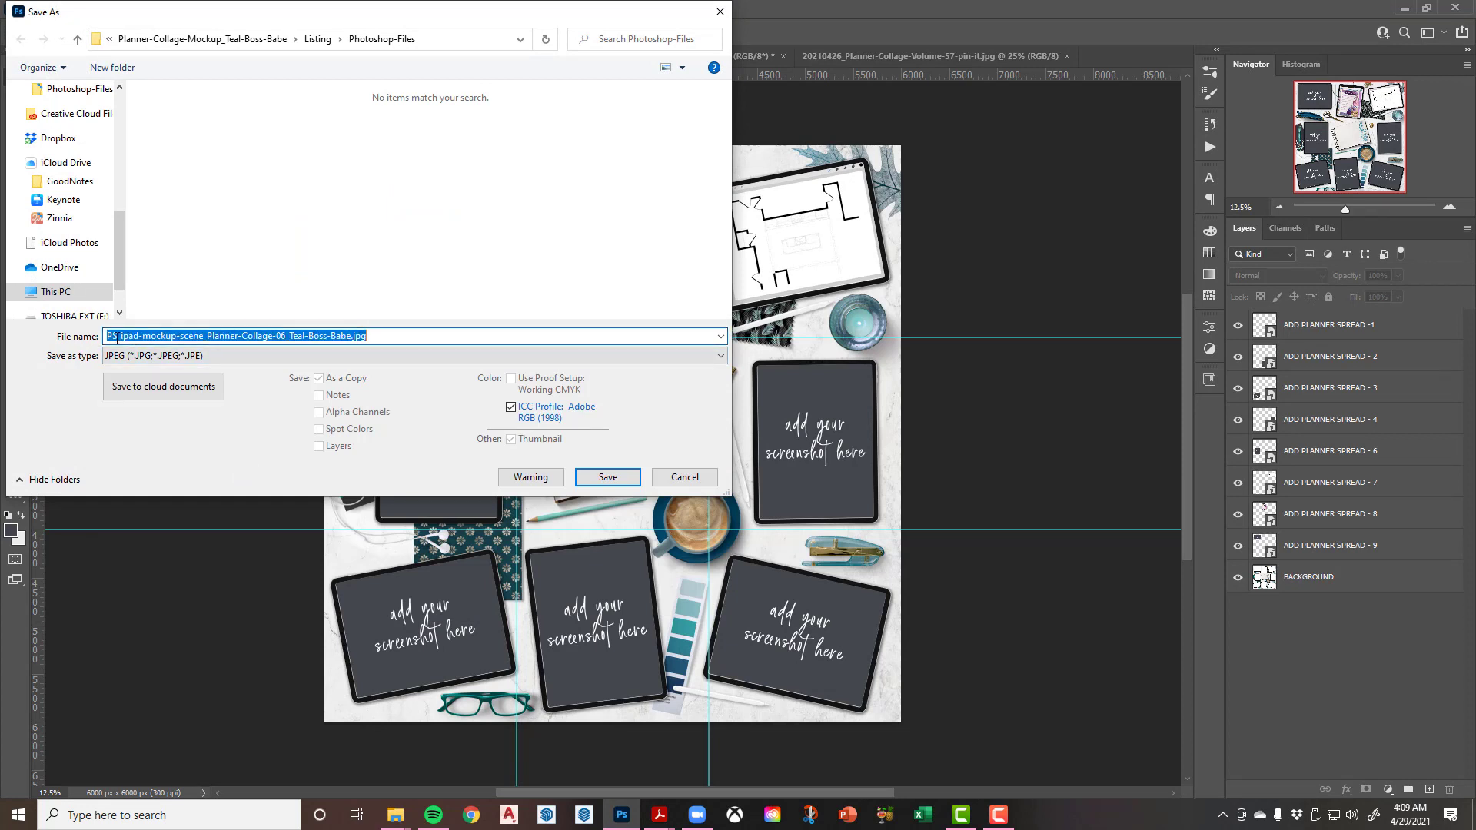
text(TEST)
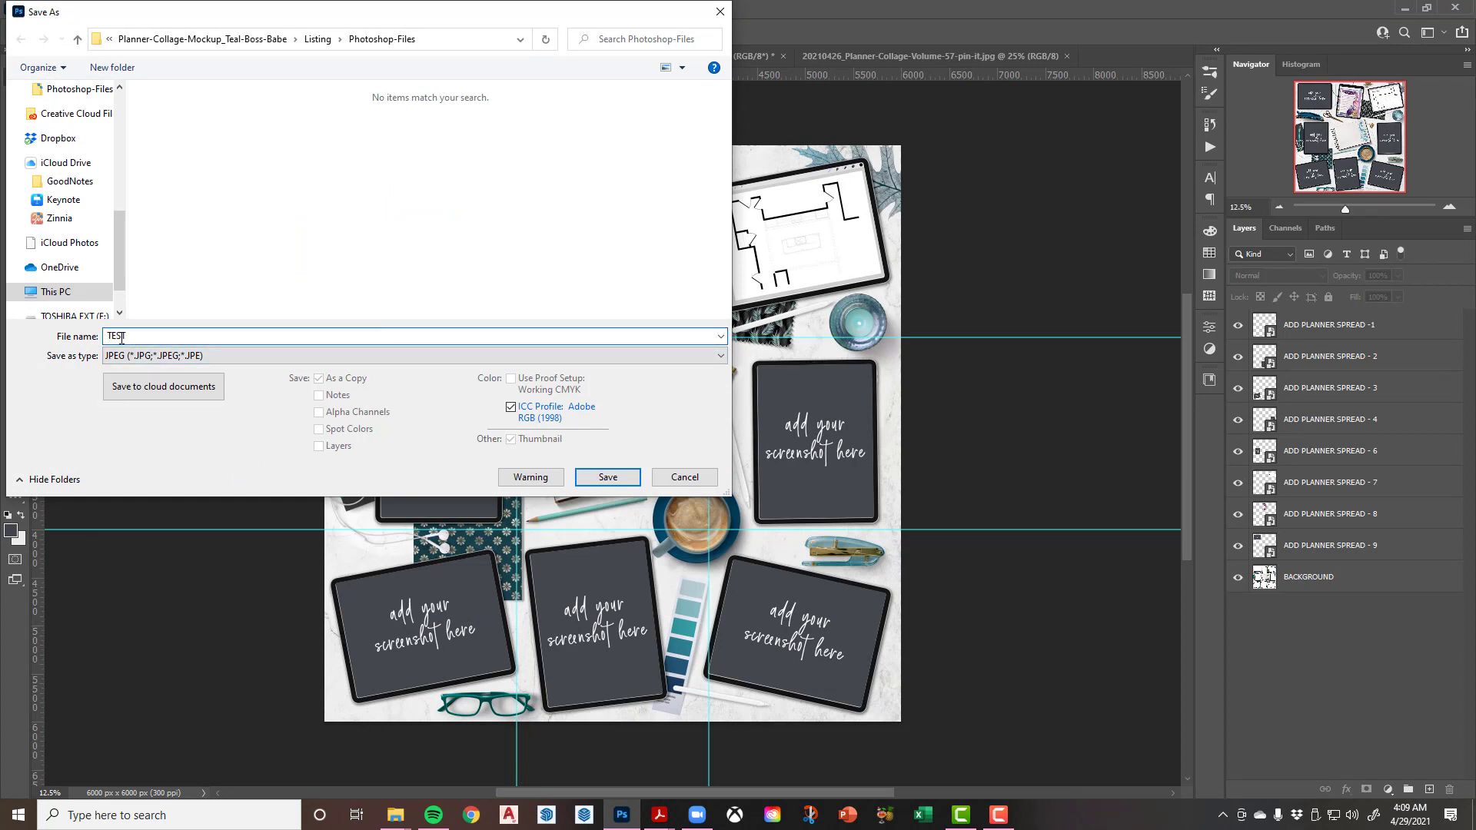
key(Return)
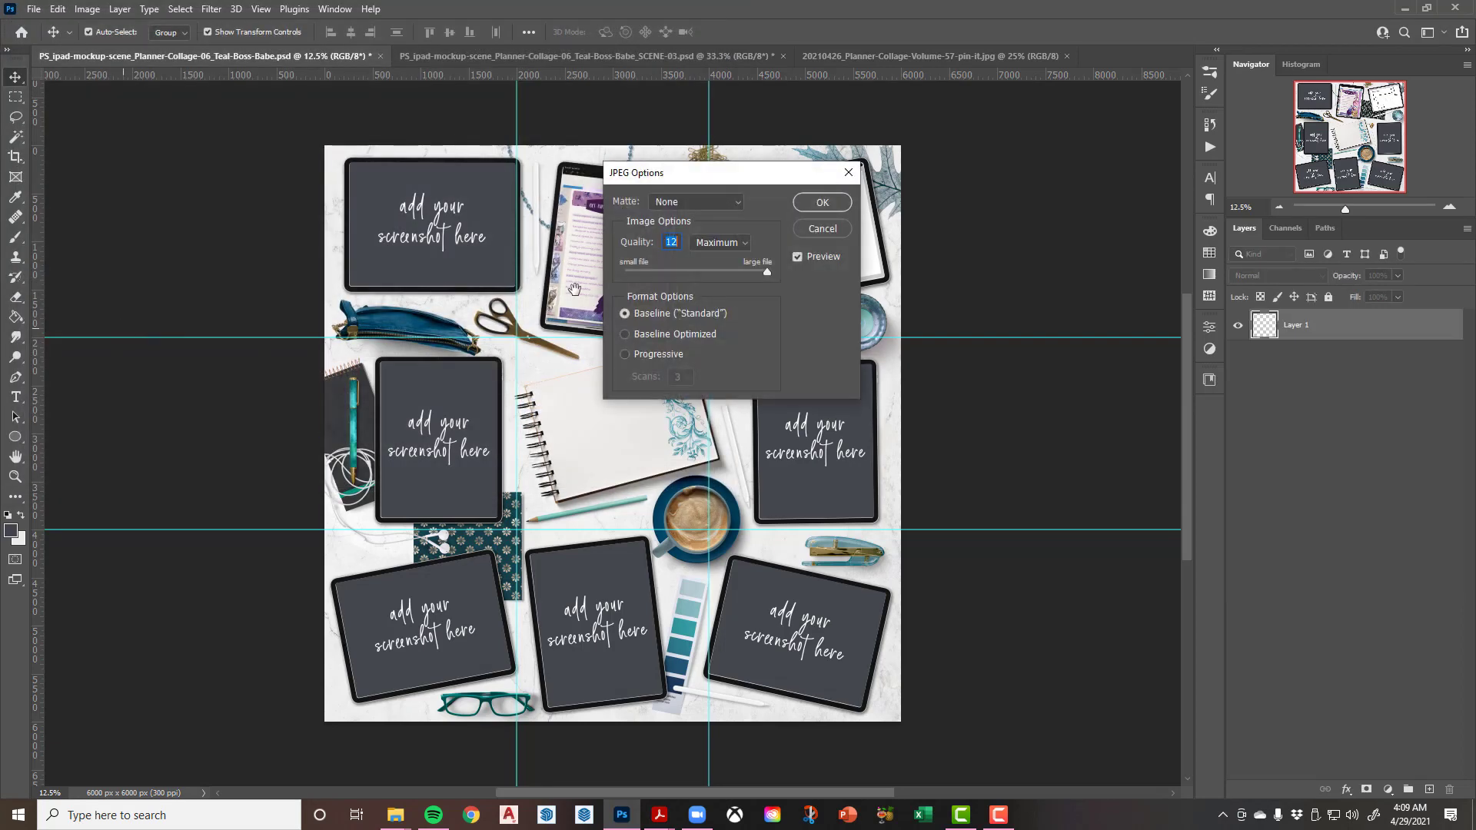
click(823, 202)
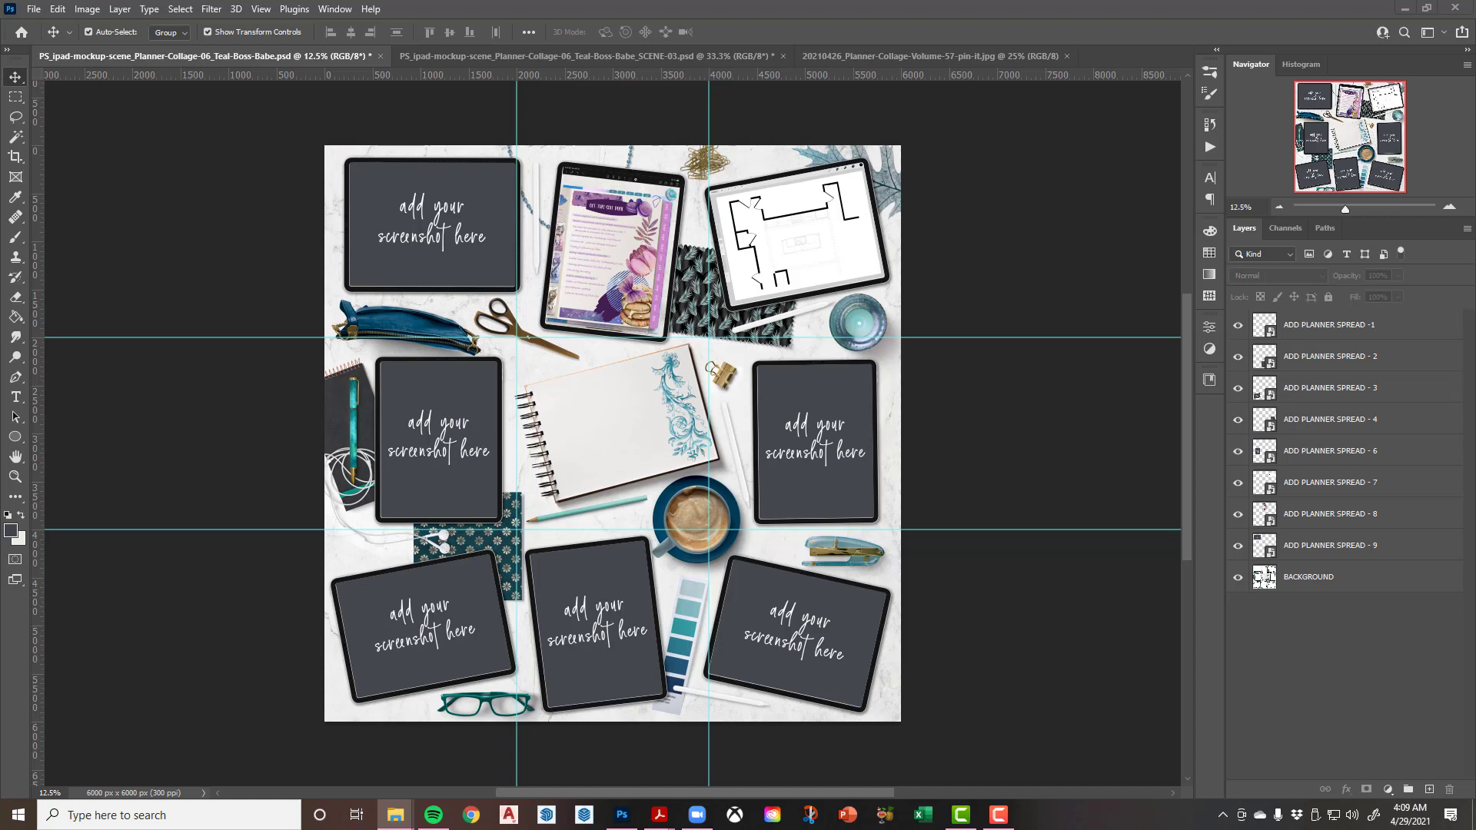
Open TEST.jpg and set up the Slice Tool with the Fixed Aspect Ratio style at 1 by 1
drag(959, 16, 953, 16)
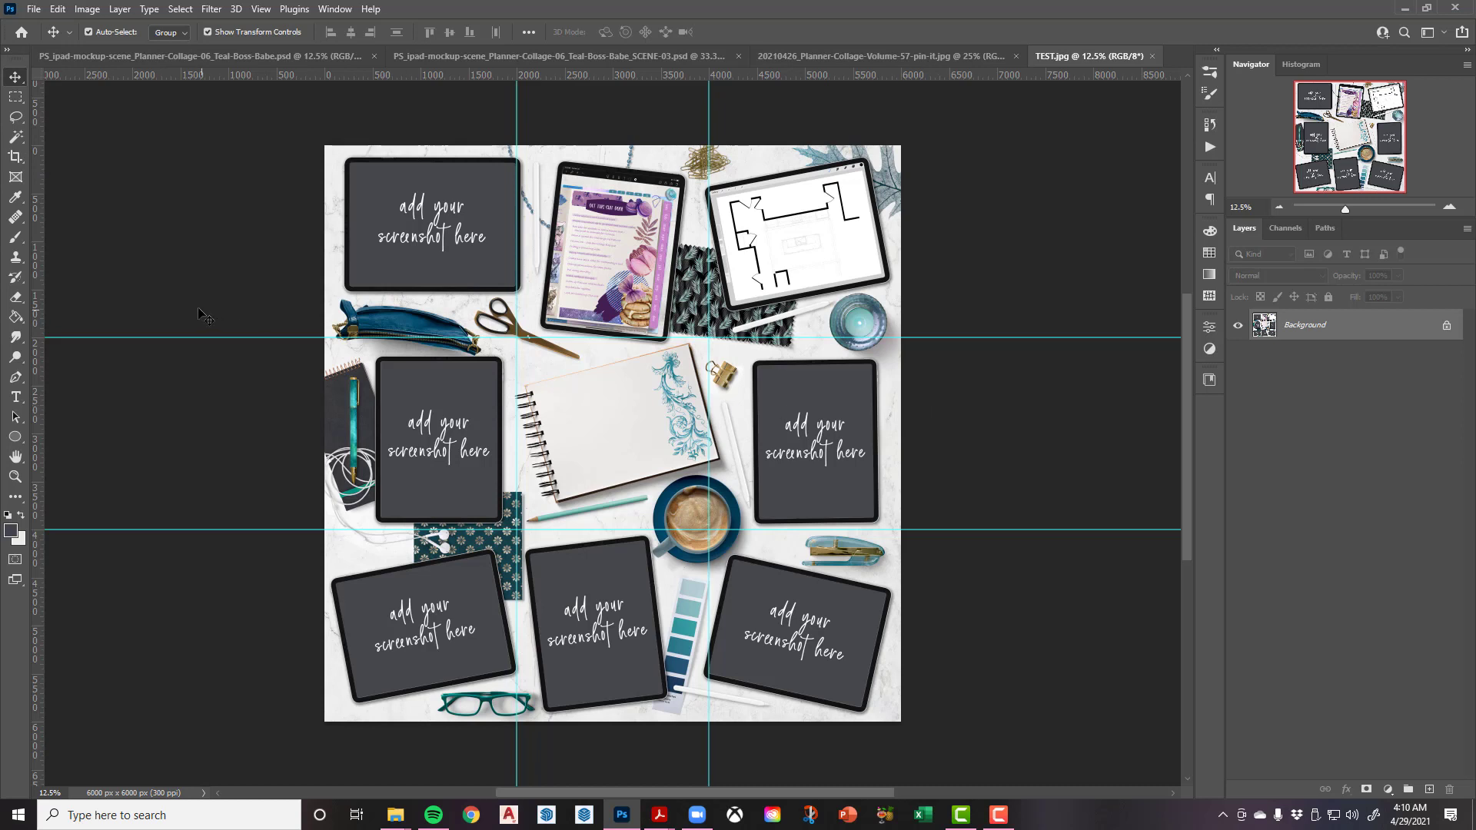
click(16, 154)
right_click(16, 157)
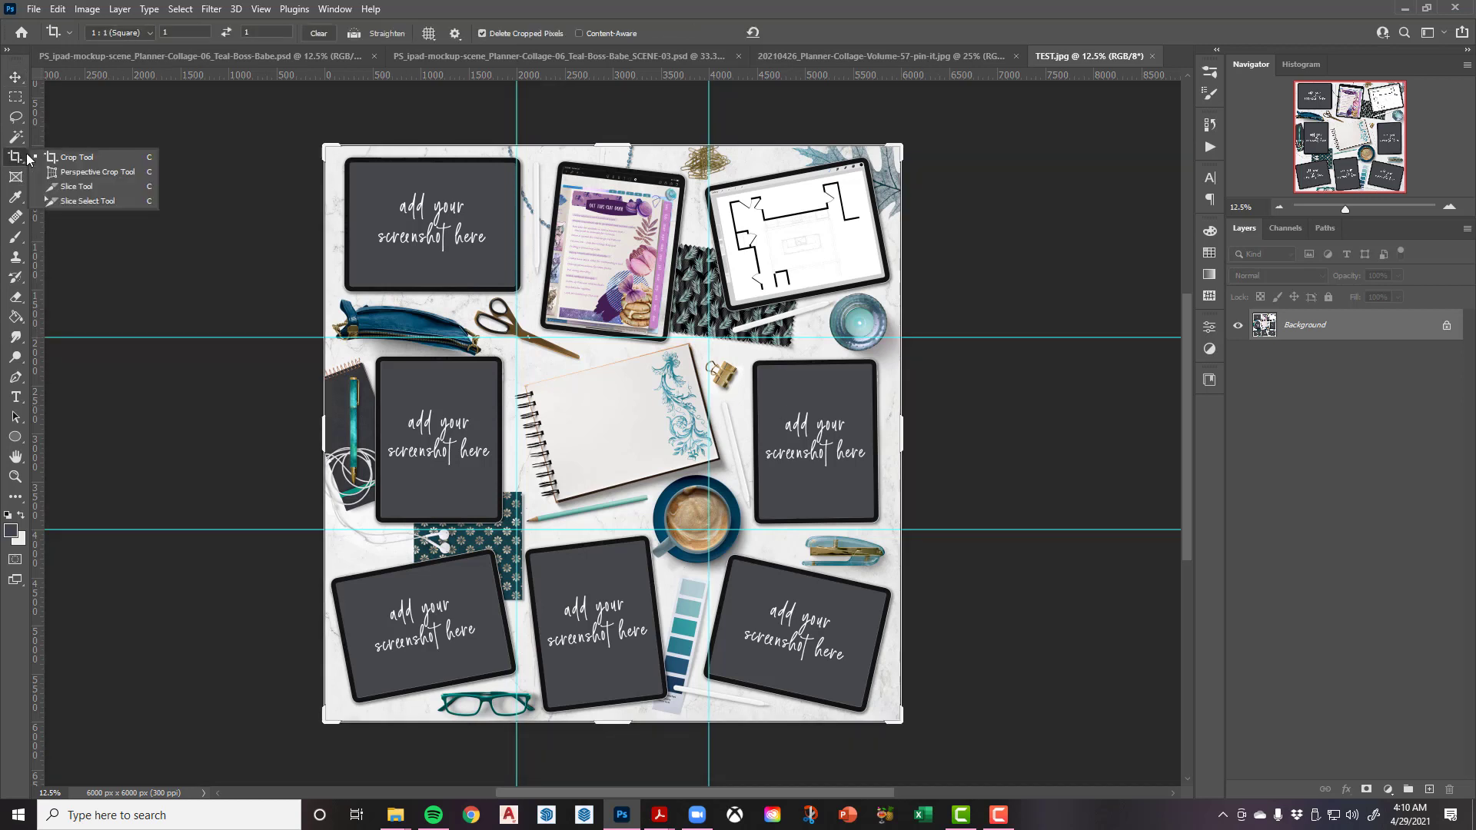
click(81, 190)
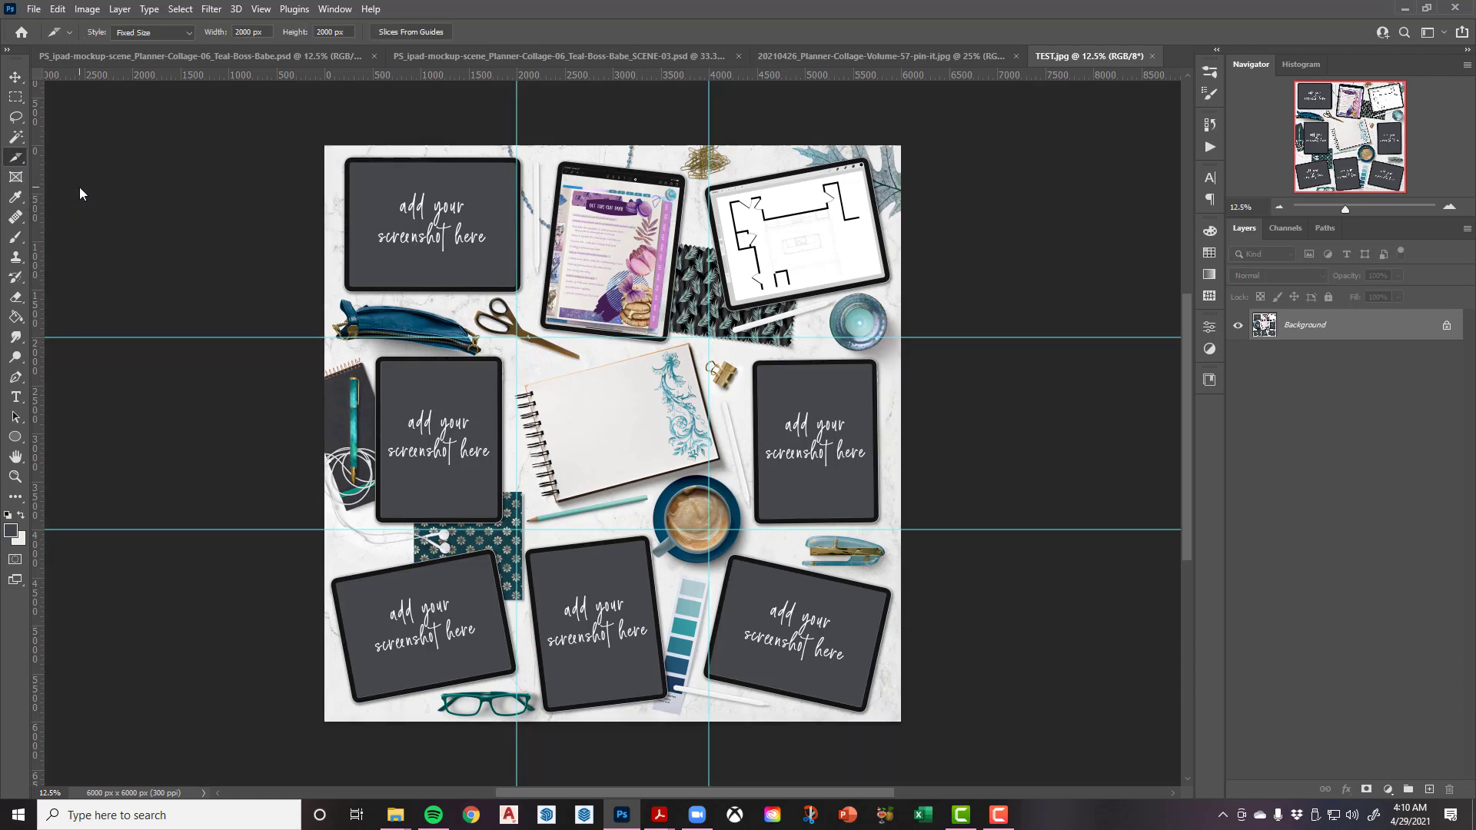
click(142, 33)
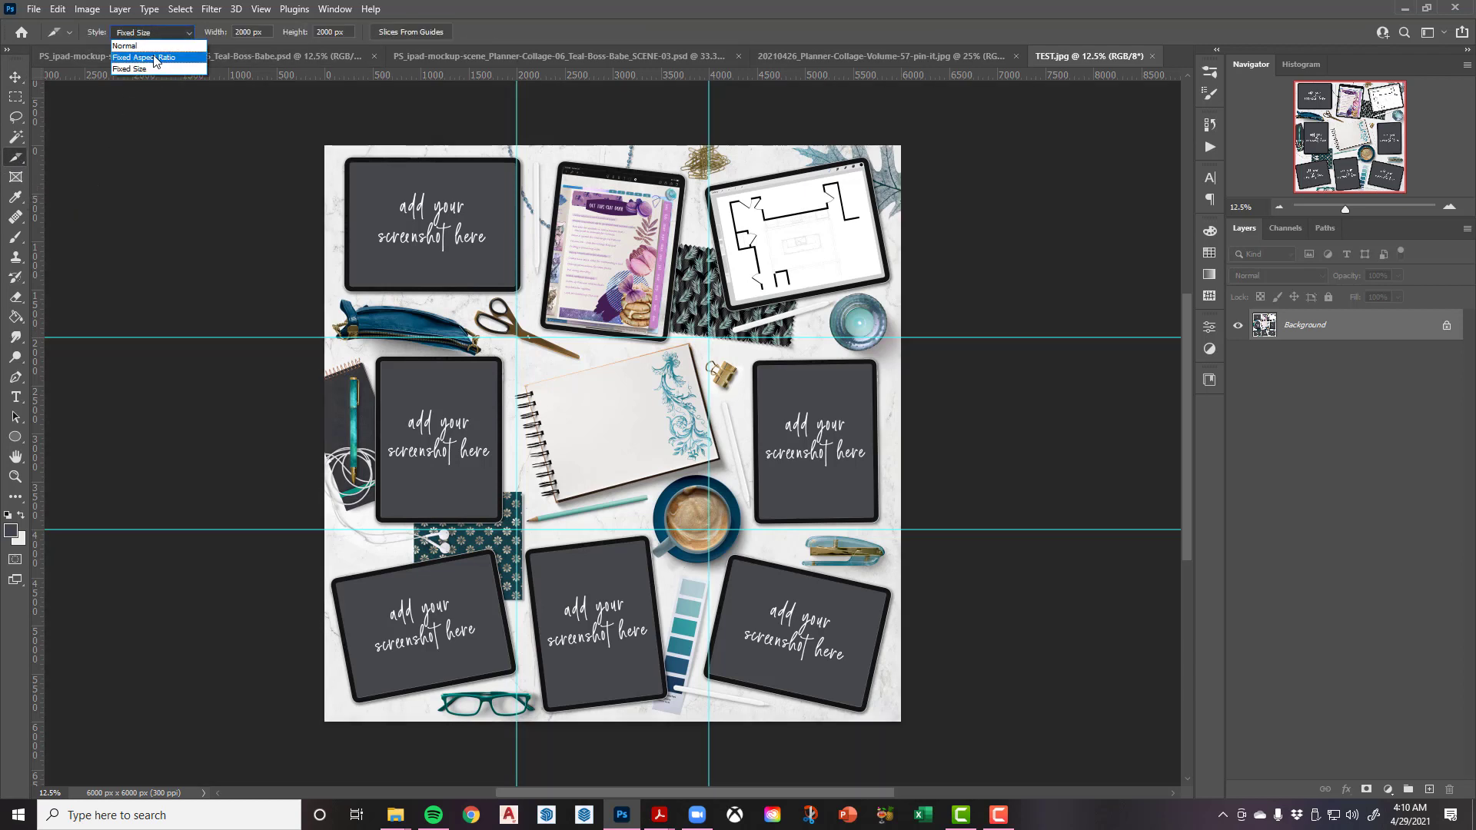
click(153, 57)
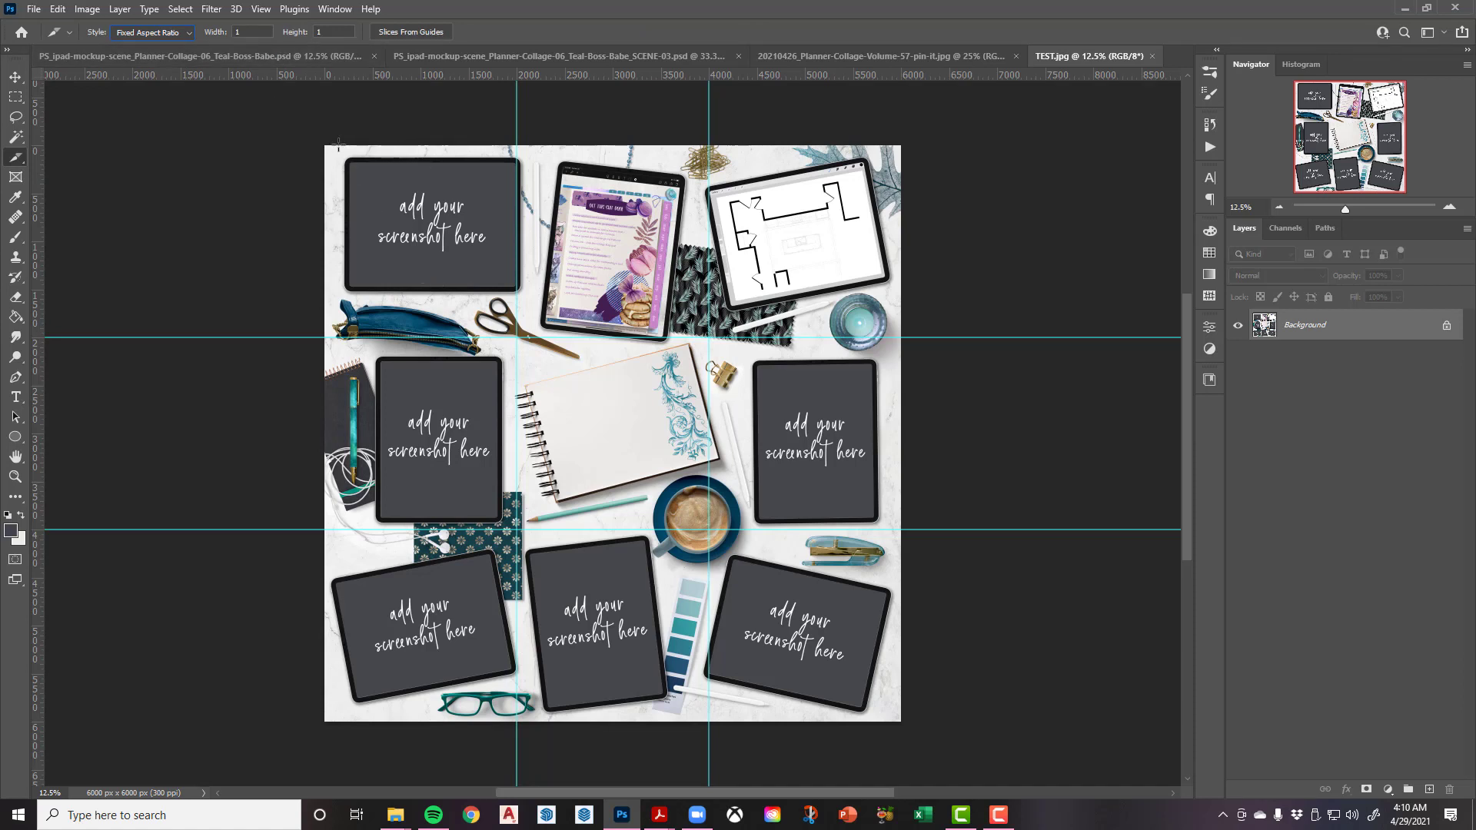
Slice TEST.jpg along the guides into nine square slices, three per row, from the upper-left square to the lower-right one
drag(324, 141, 516, 337)
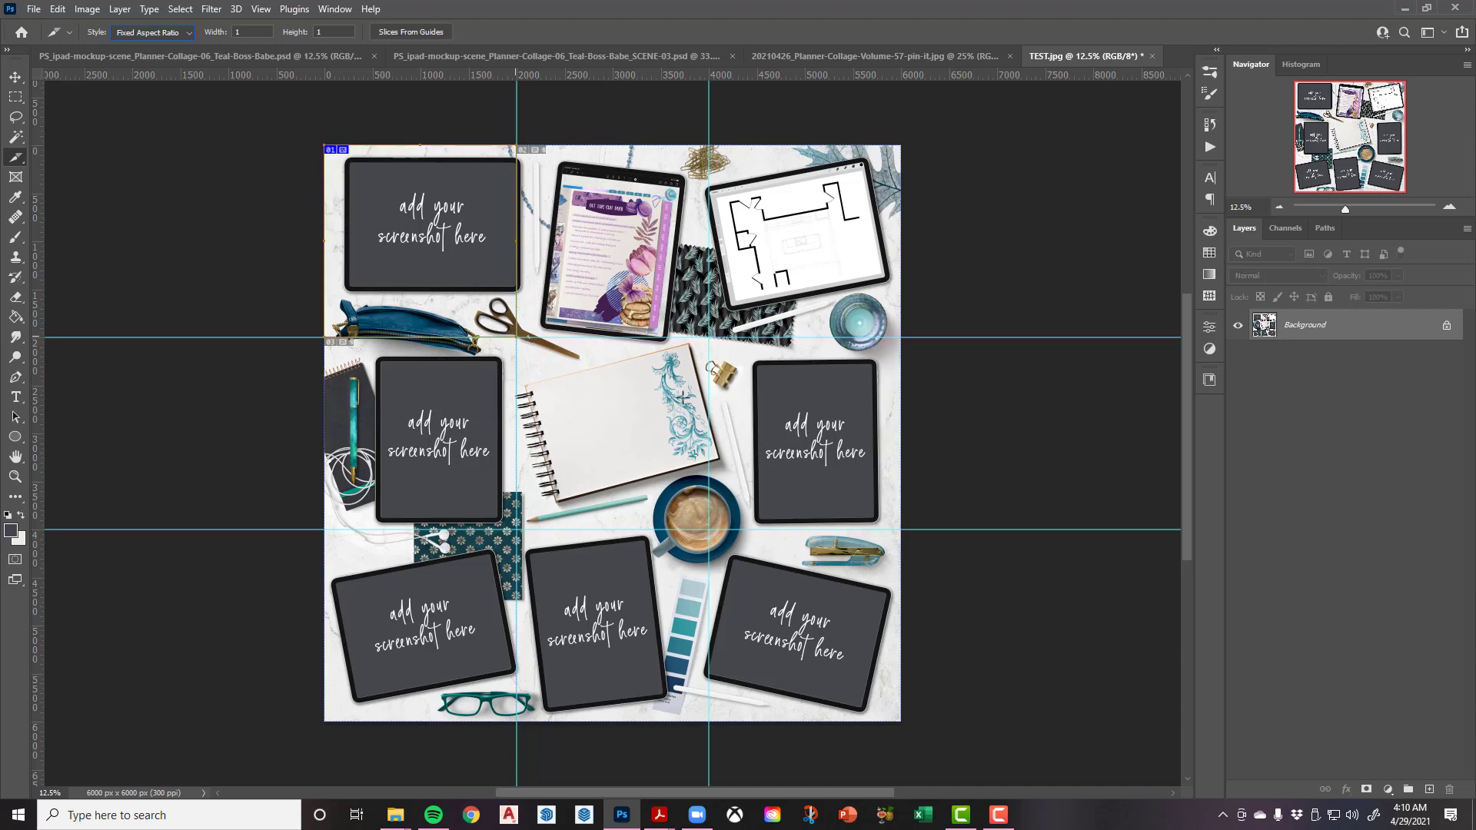
drag(517, 146, 708, 337)
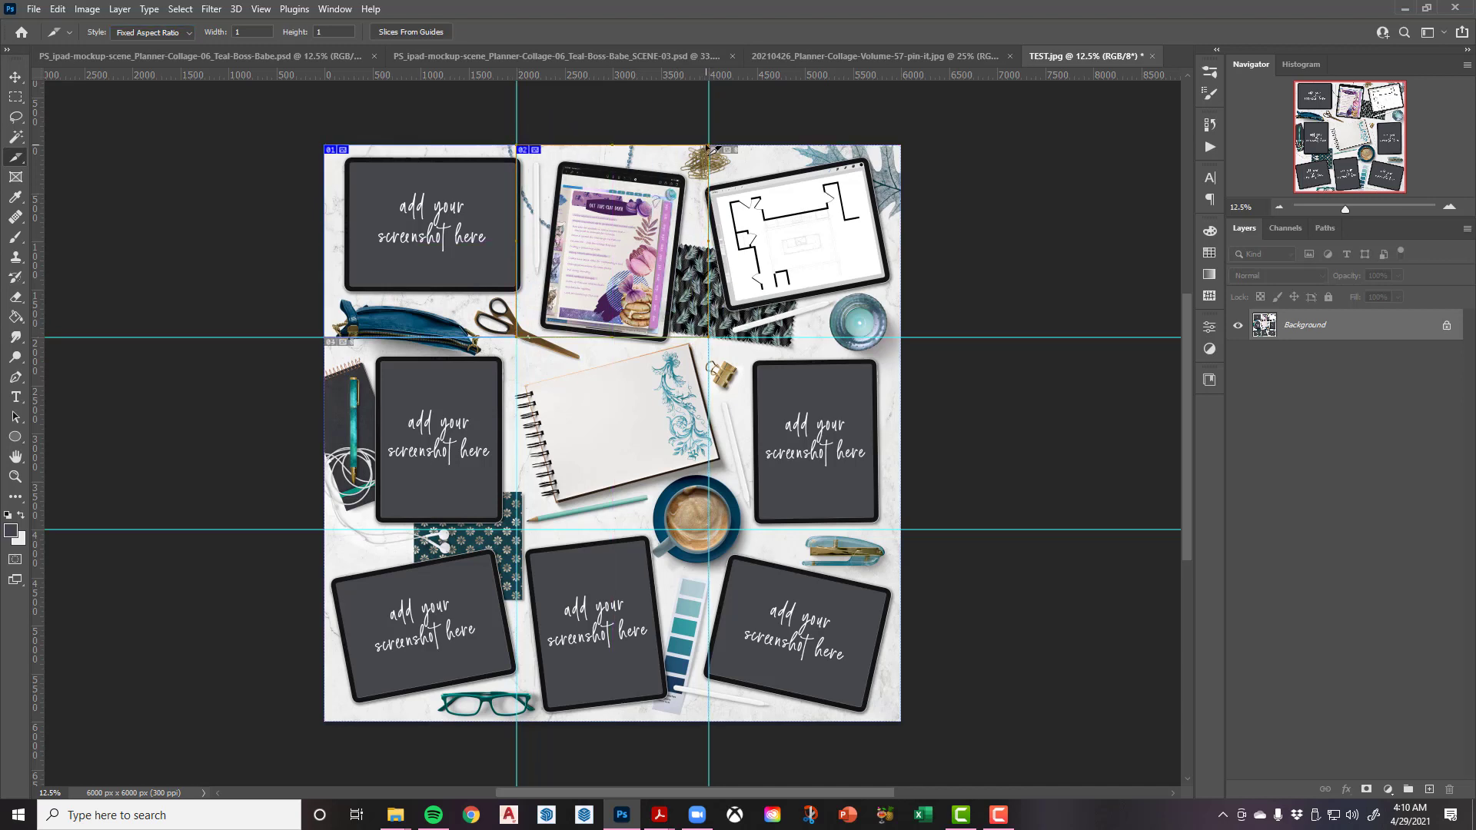
drag(708, 145, 911, 335)
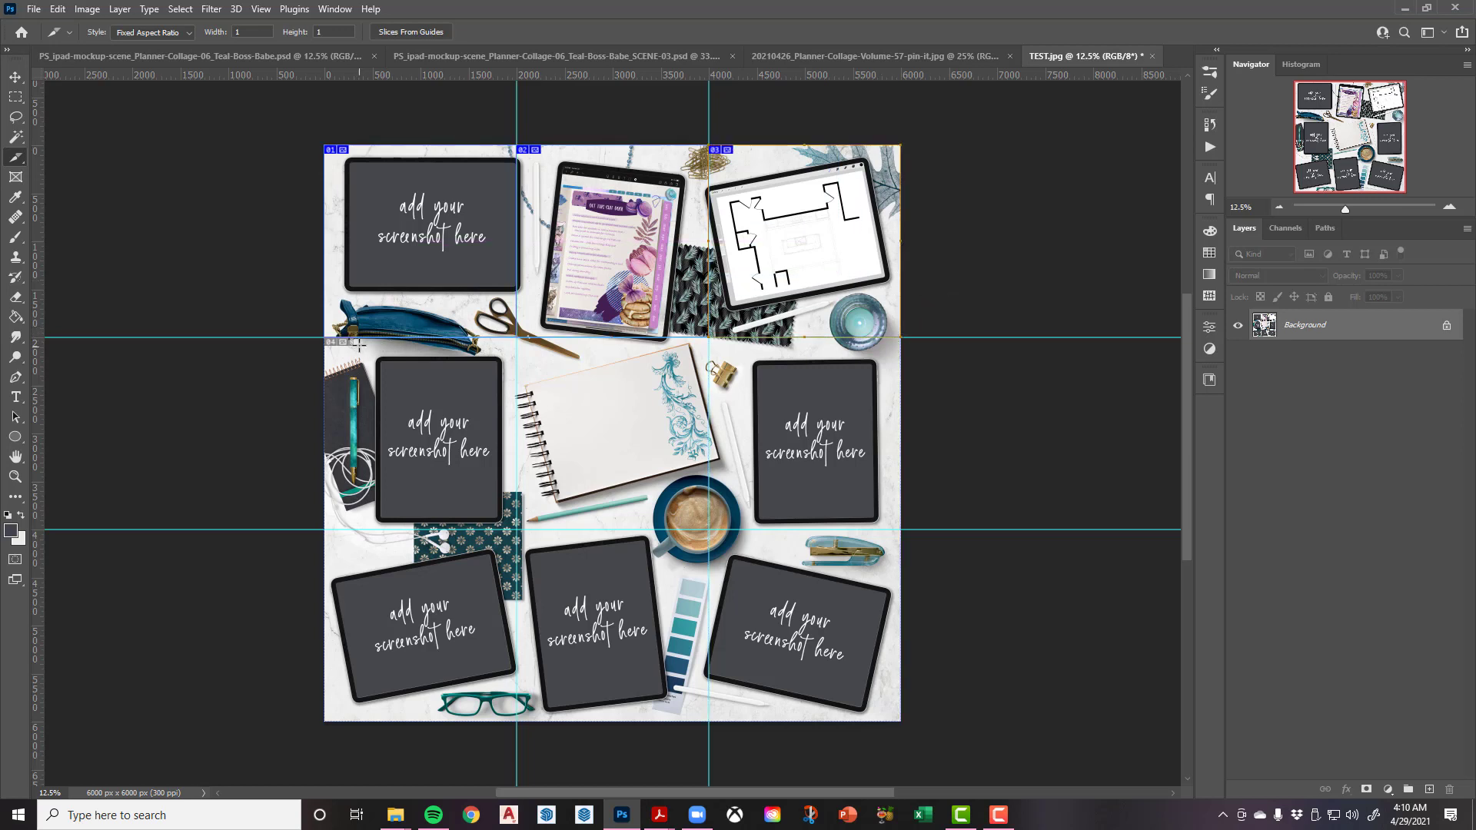
drag(326, 337, 516, 529)
drag(517, 337, 708, 529)
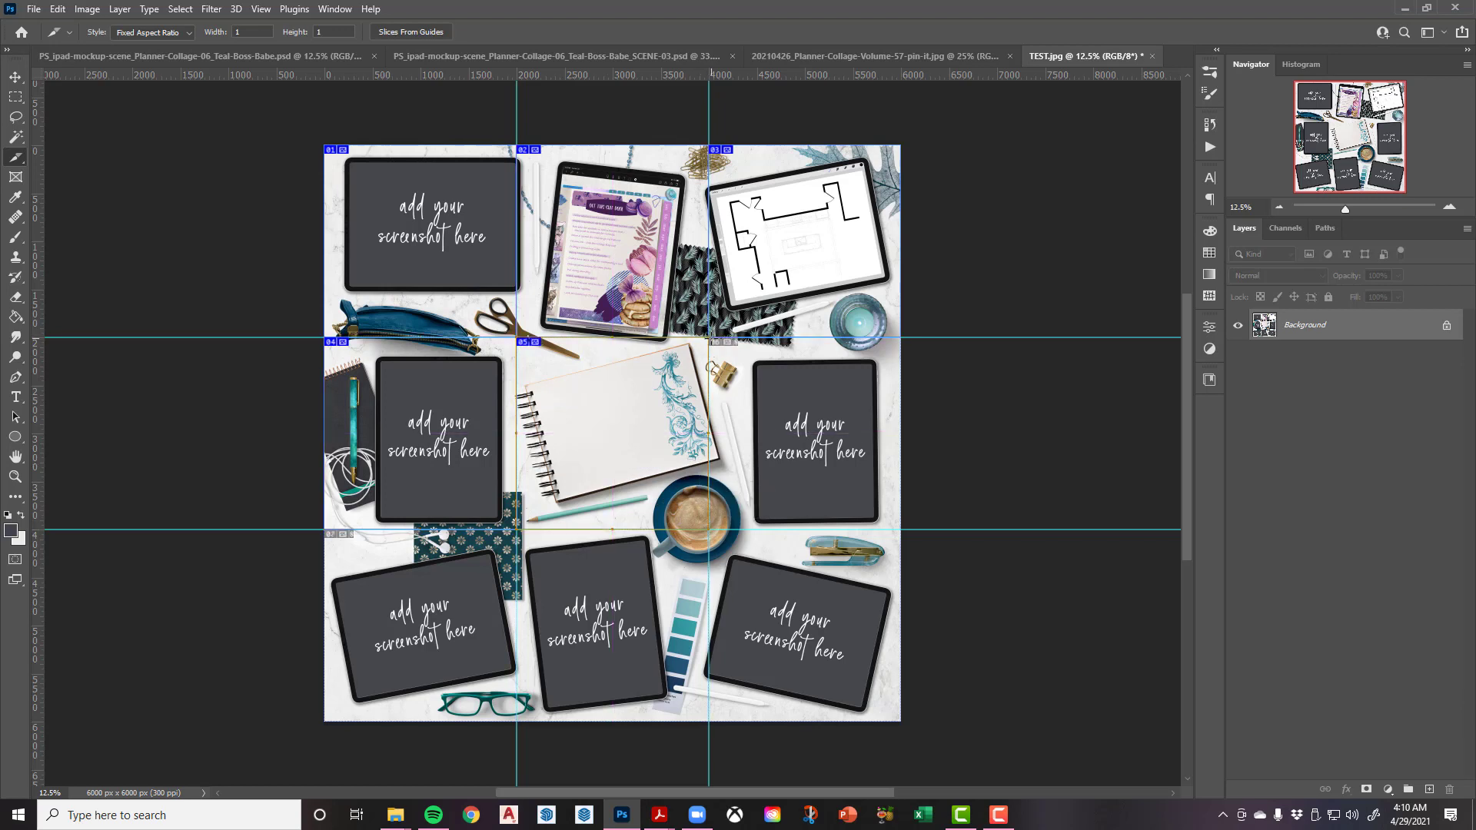
drag(708, 337, 900, 529)
drag(324, 529, 516, 729)
drag(516, 528, 708, 721)
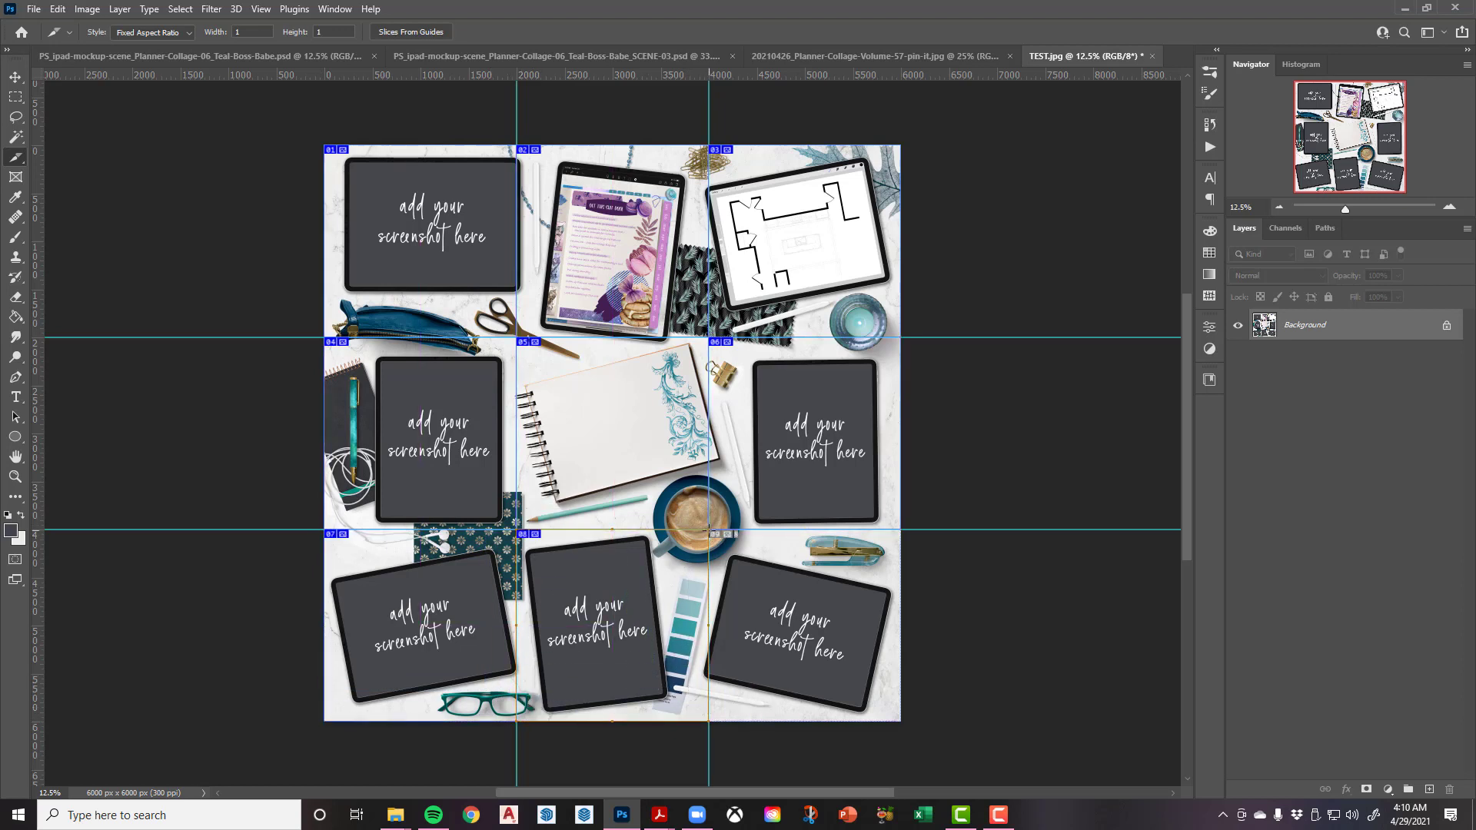
drag(708, 529, 965, 698)
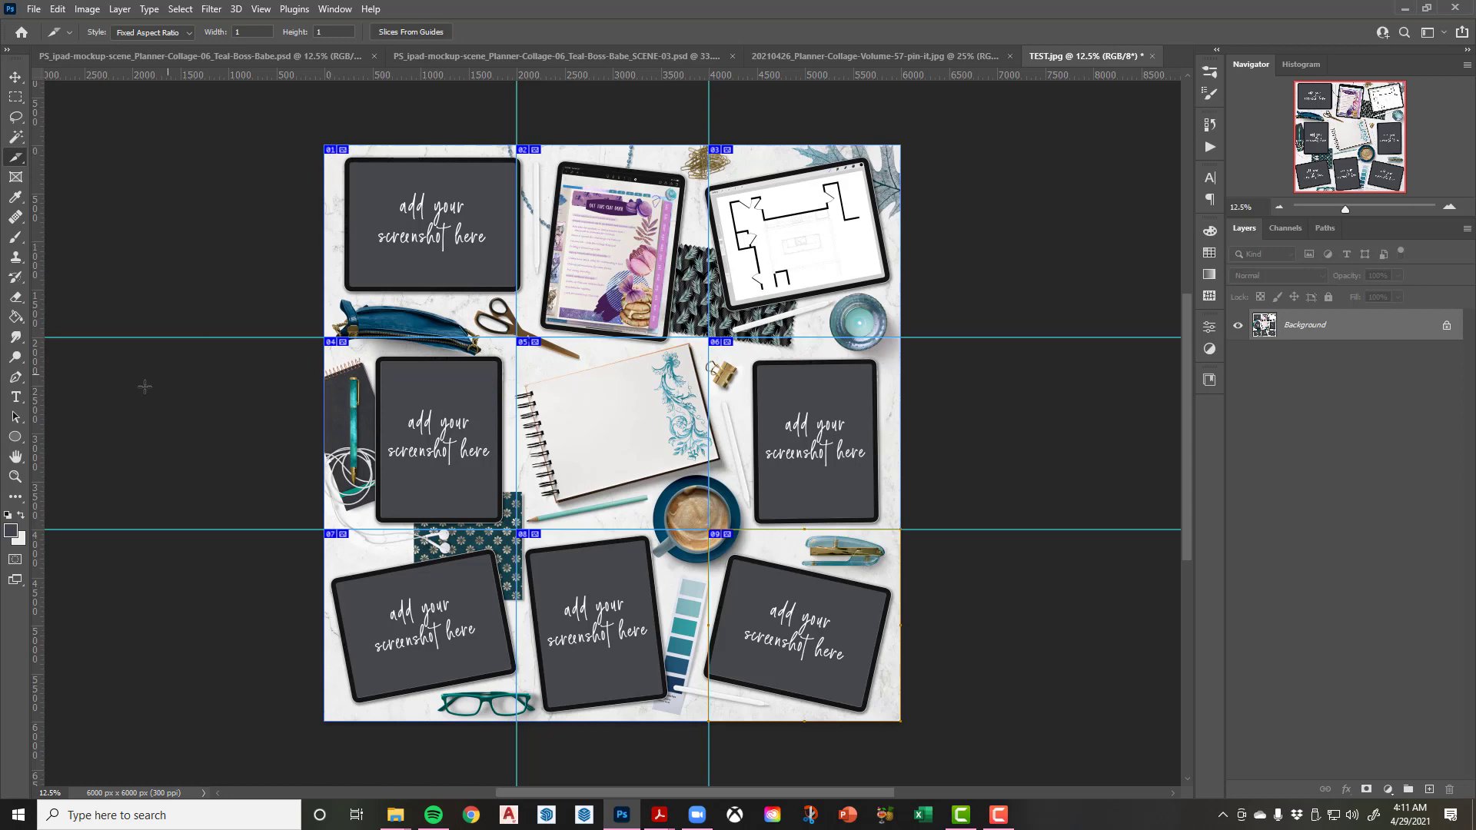
Examine the slice boundaries around the tablets in TEST.jpg and compare the image with the layered collage document
key(z)
drag(411, 175, 415, 186)
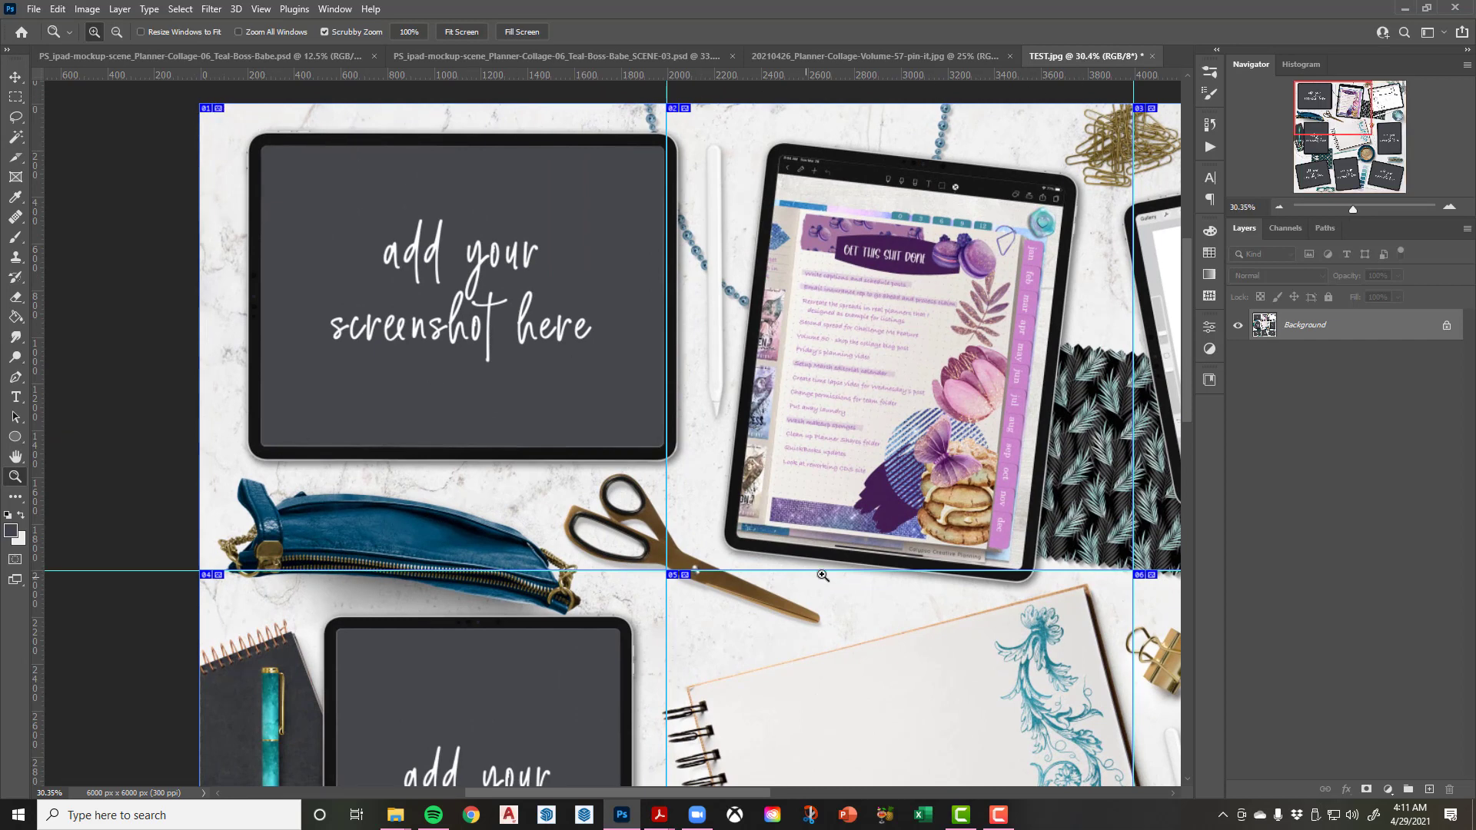
scroll(931, 543, down, 3)
scroll(932, 544, up, 2)
scroll(931, 544, up, 2)
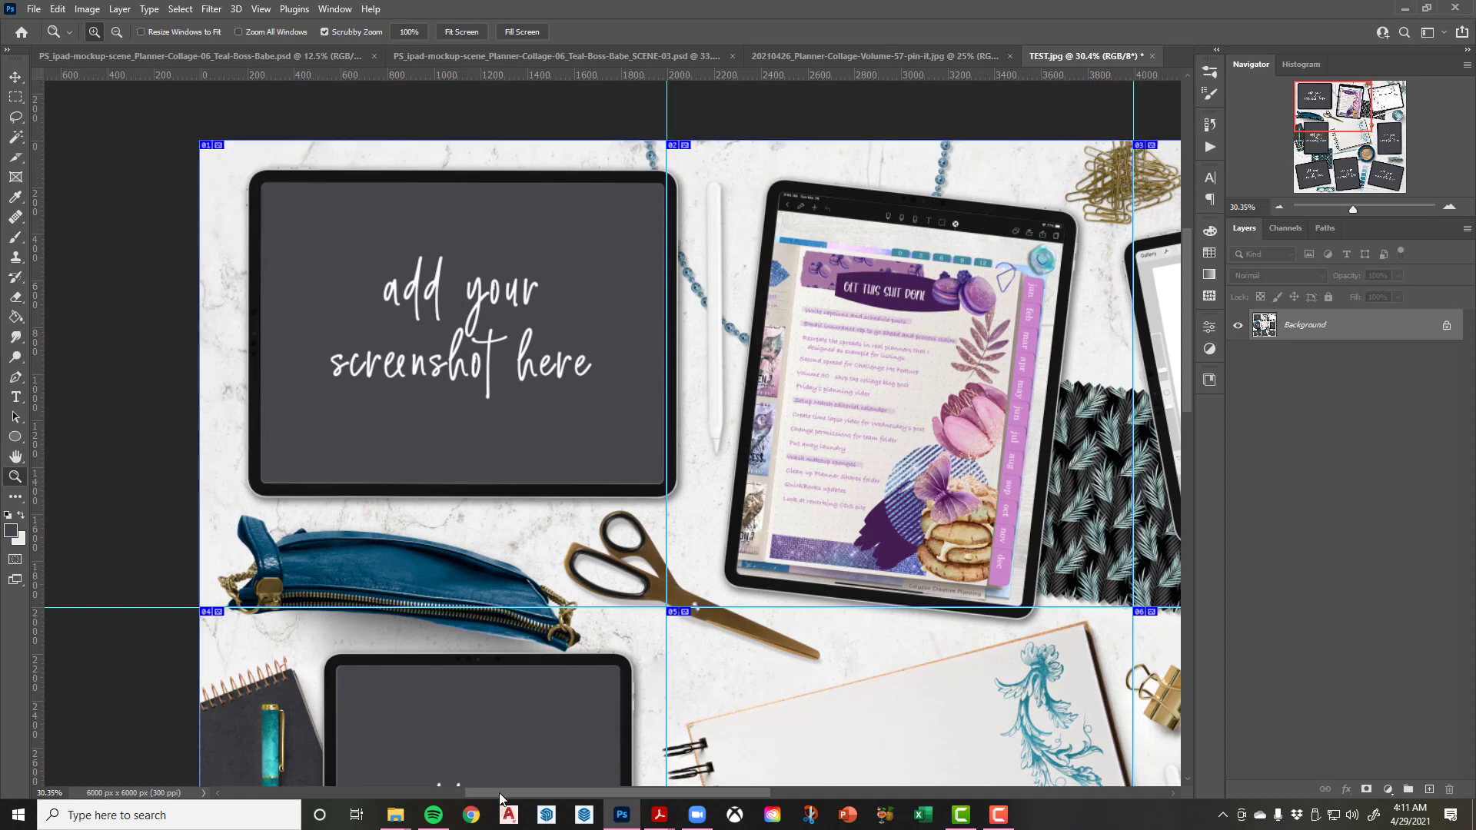
drag(498, 793, 518, 792)
click(229, 57)
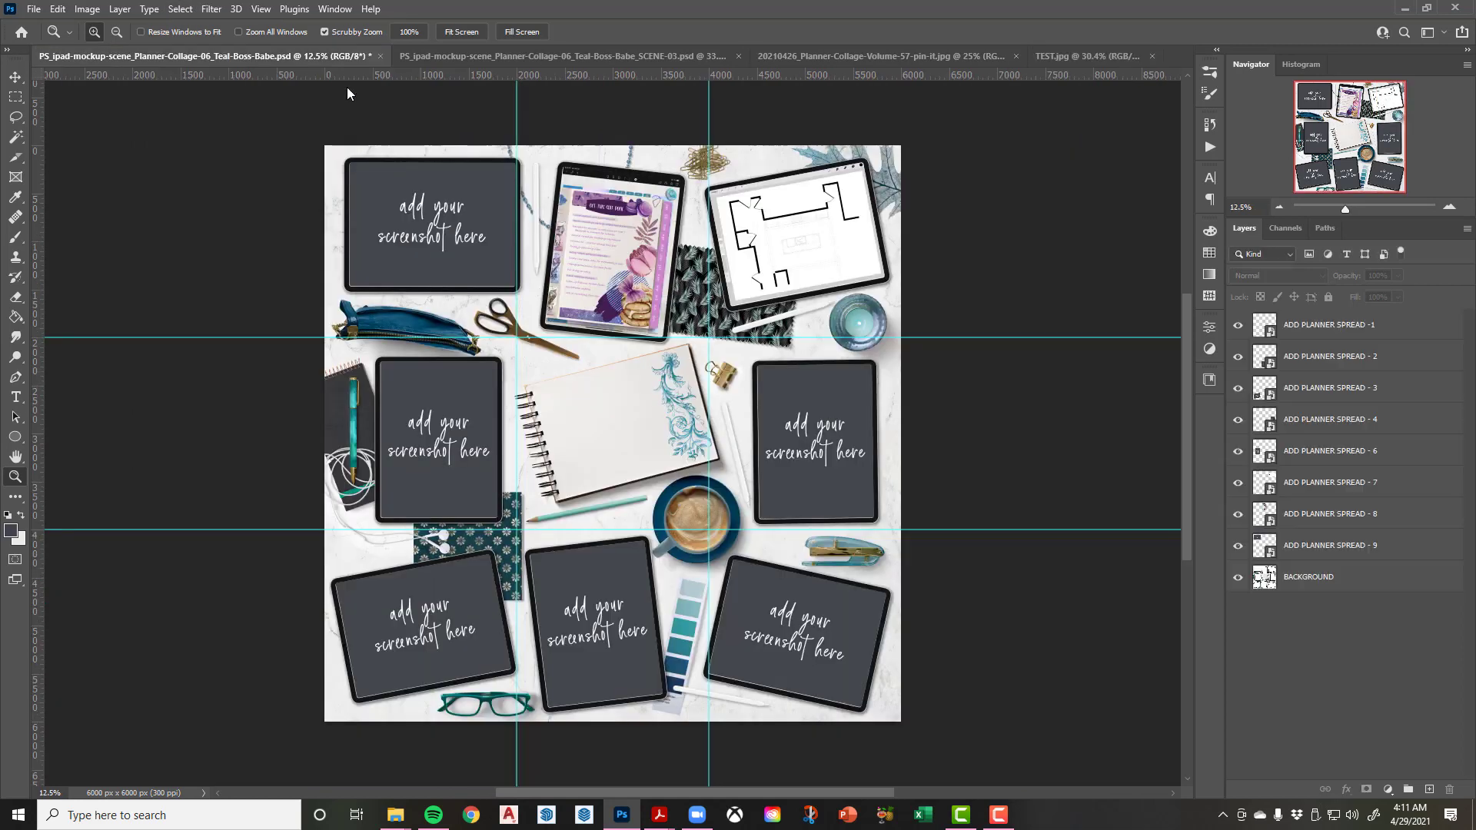
click(1069, 55)
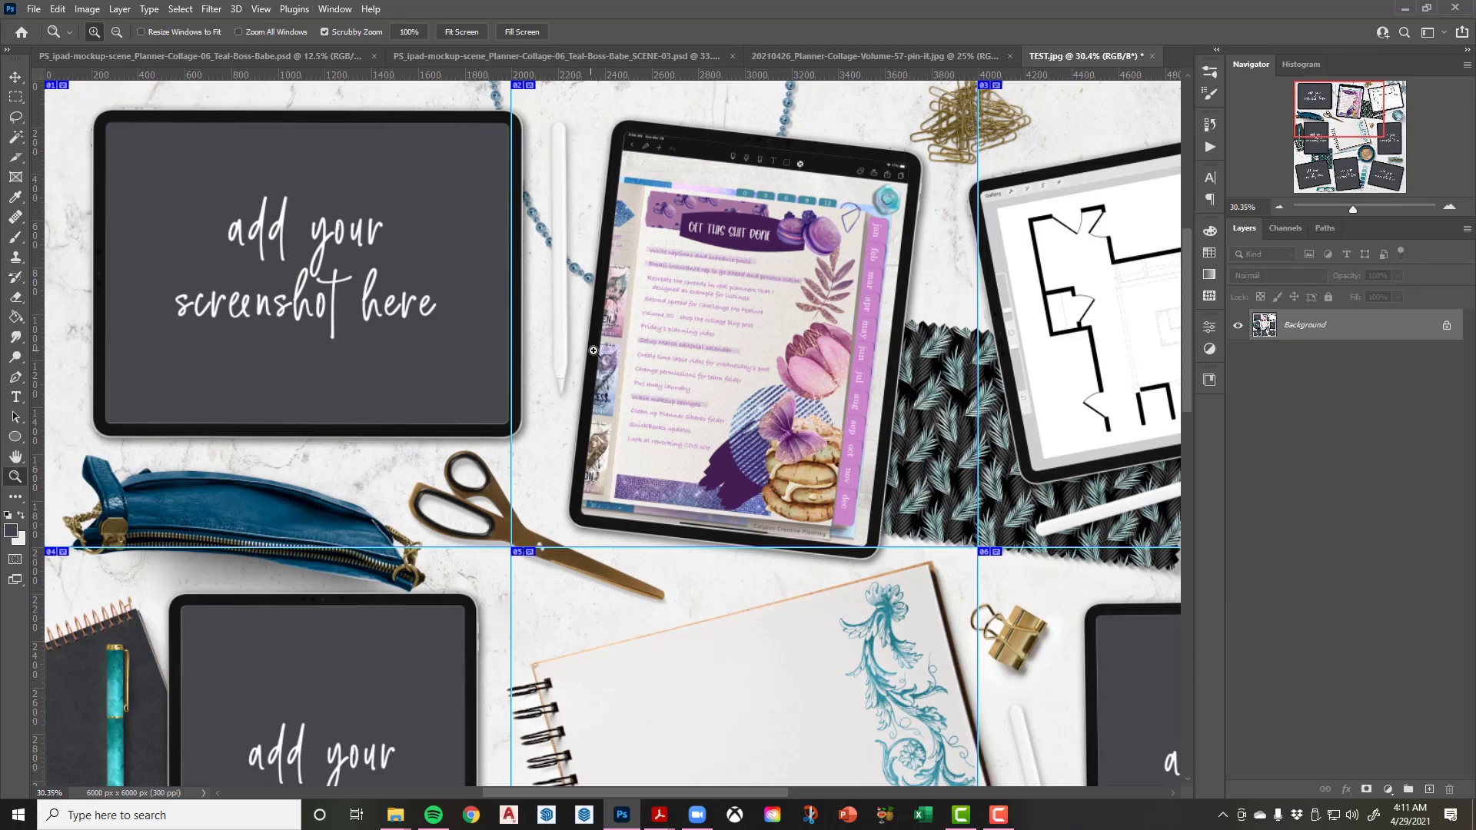
drag(580, 334, 573, 265)
scroll(591, 83, down, 3)
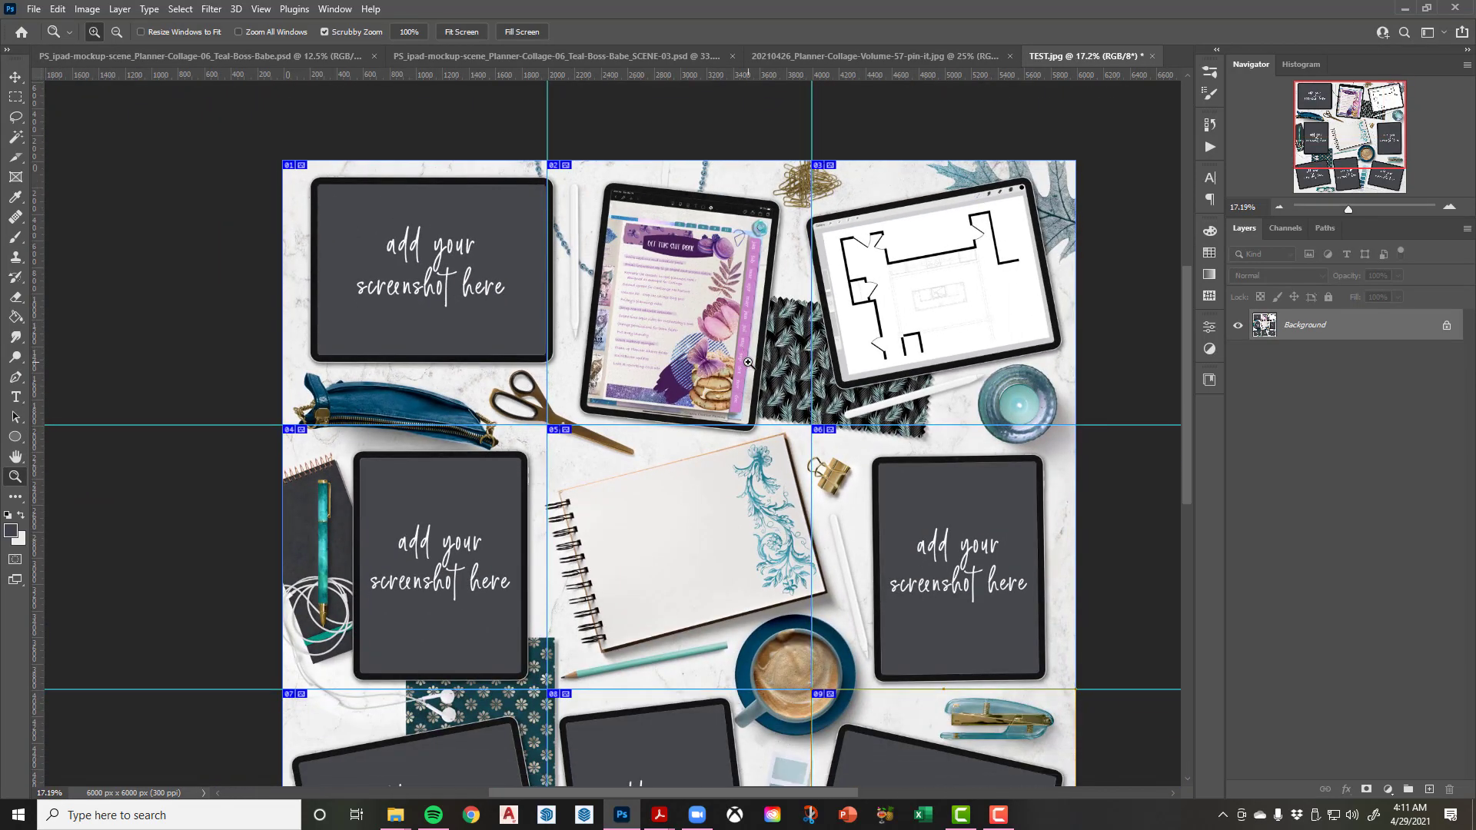
click(457, 32)
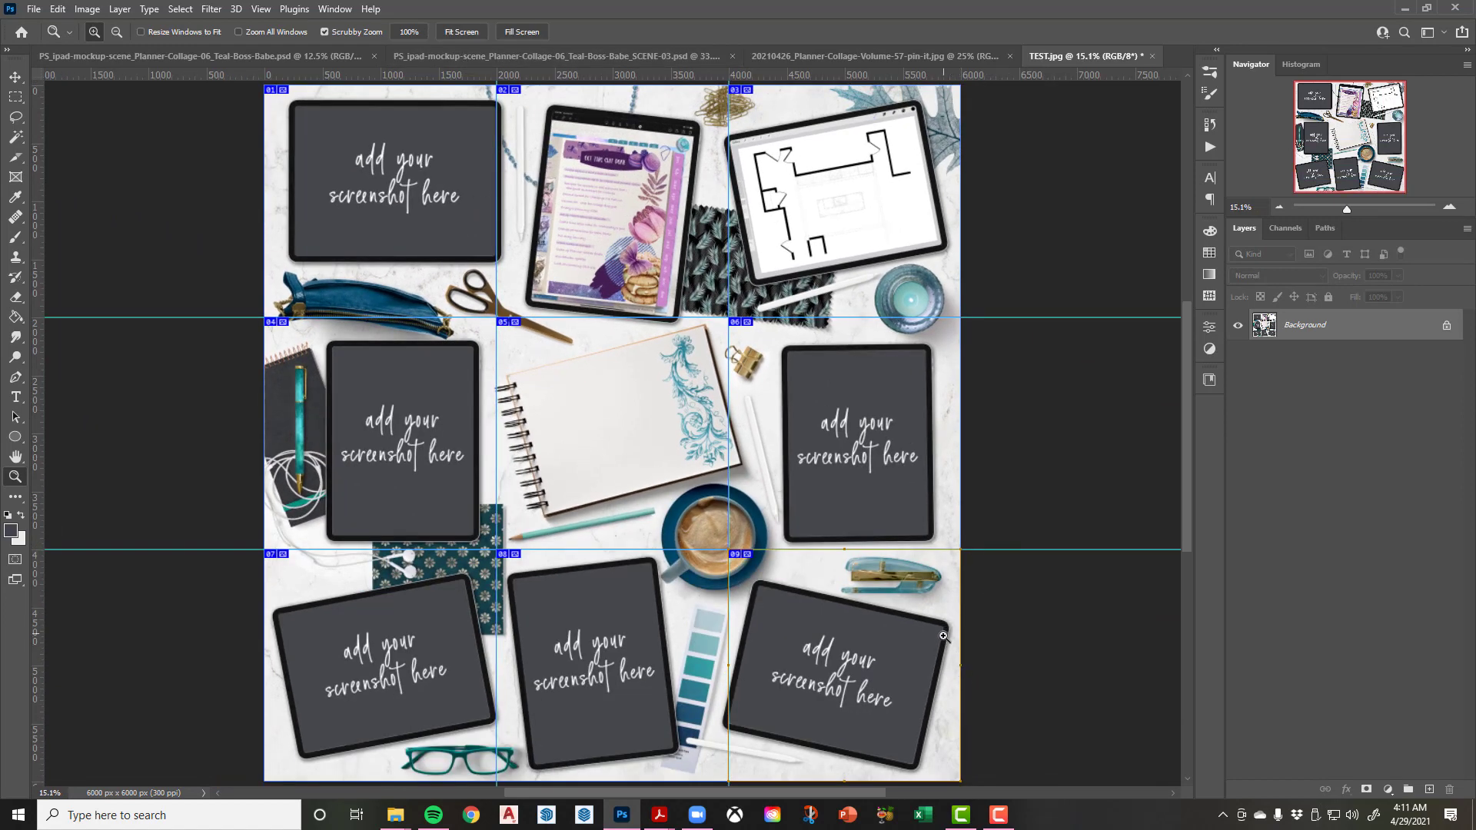
Start a Save for Web (Legacy) export of TEST.jpg with the JPEG High preset and select all nine slices in the original preview
click(34, 9)
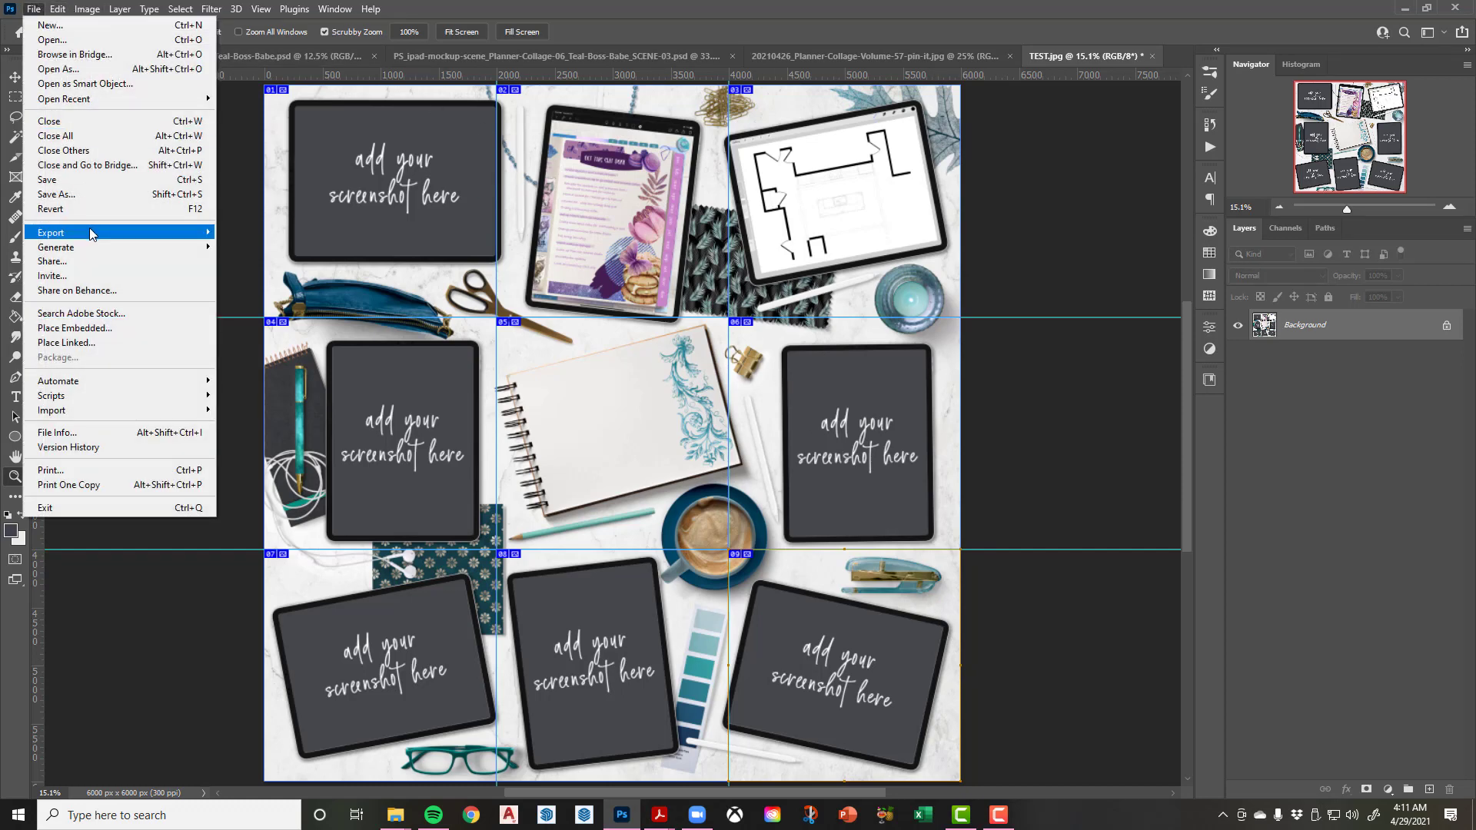
mouse_move(96, 233)
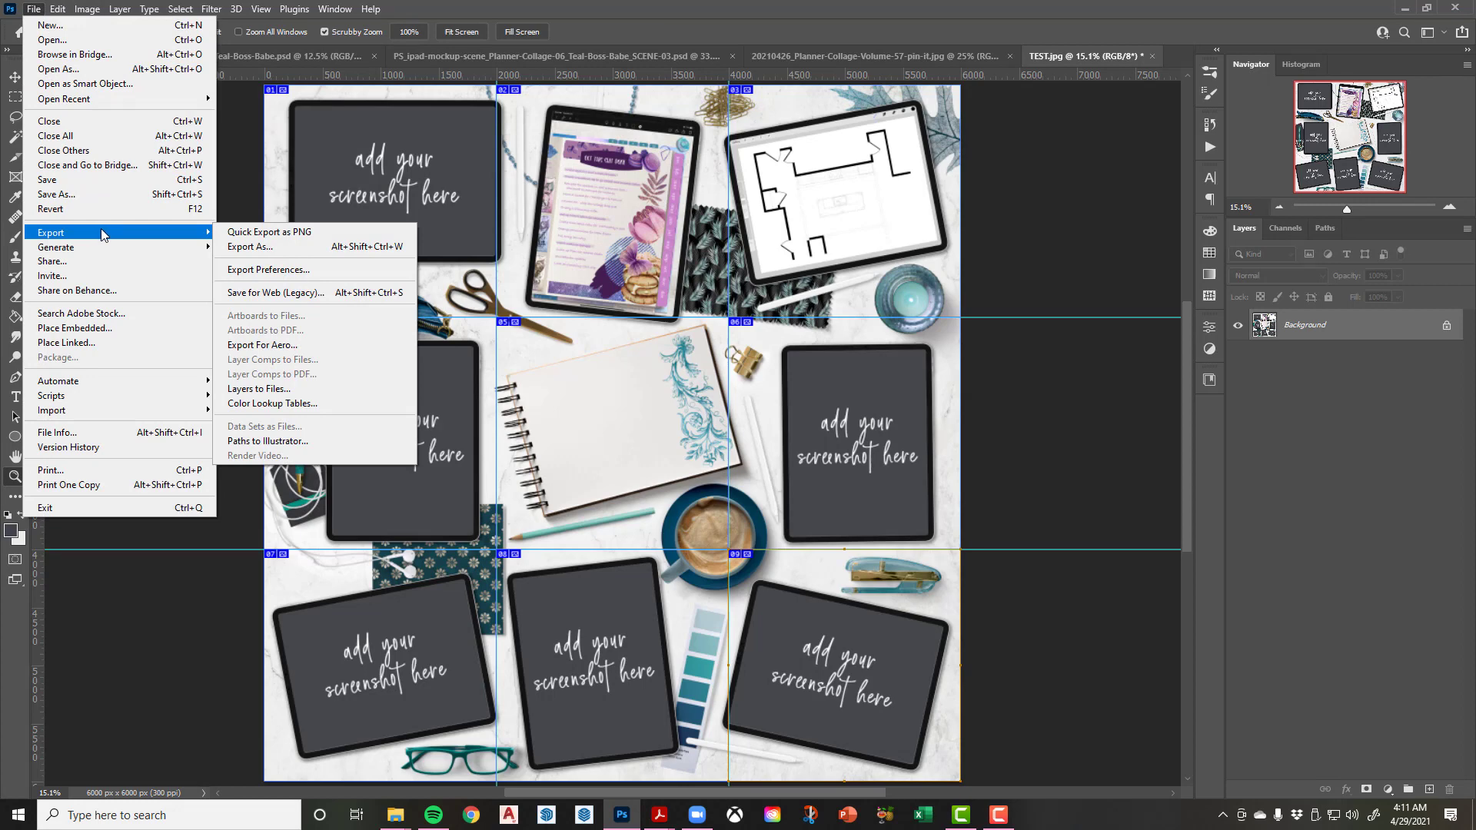
click(259, 294)
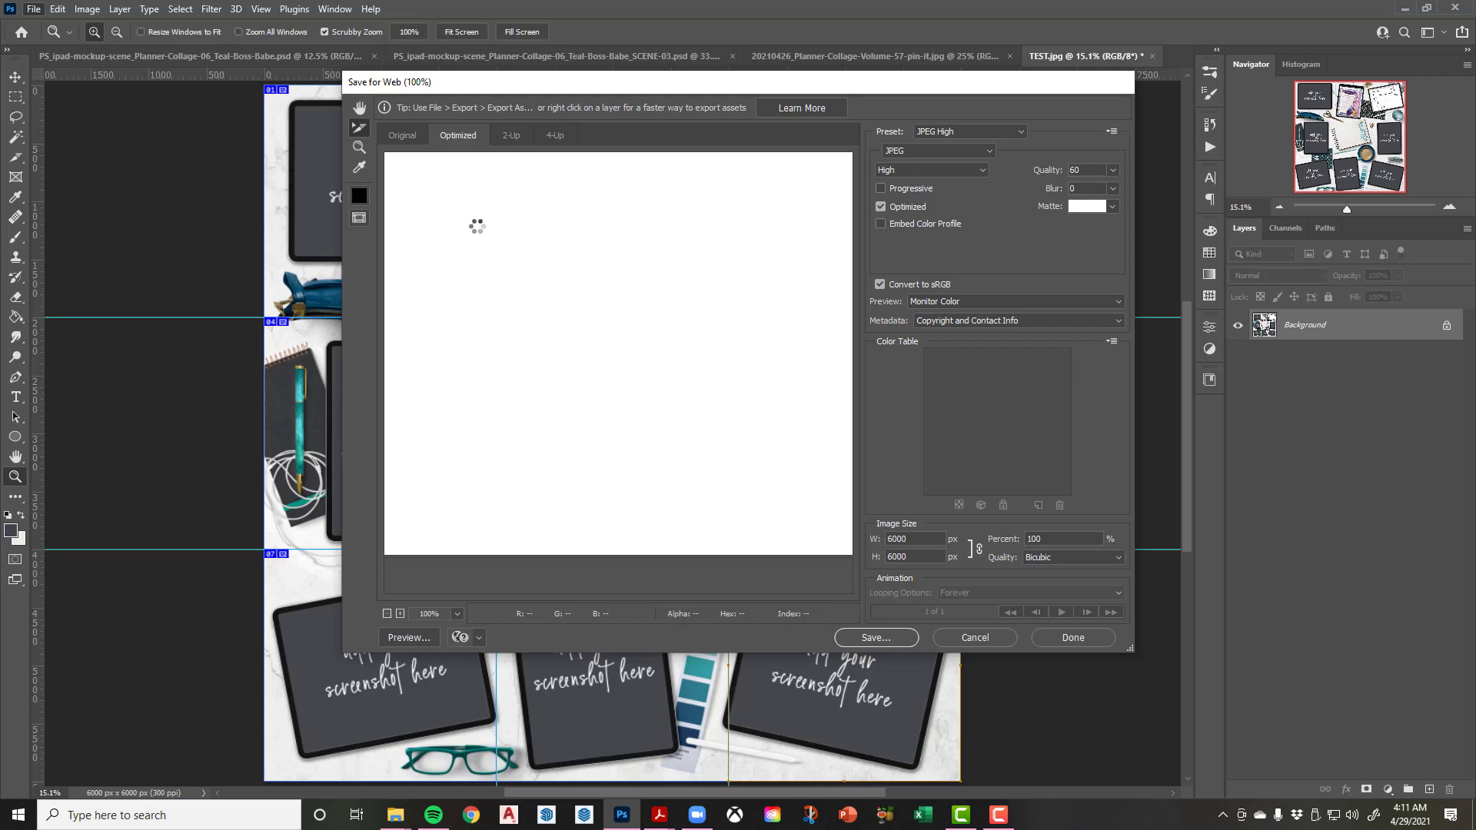
click(404, 136)
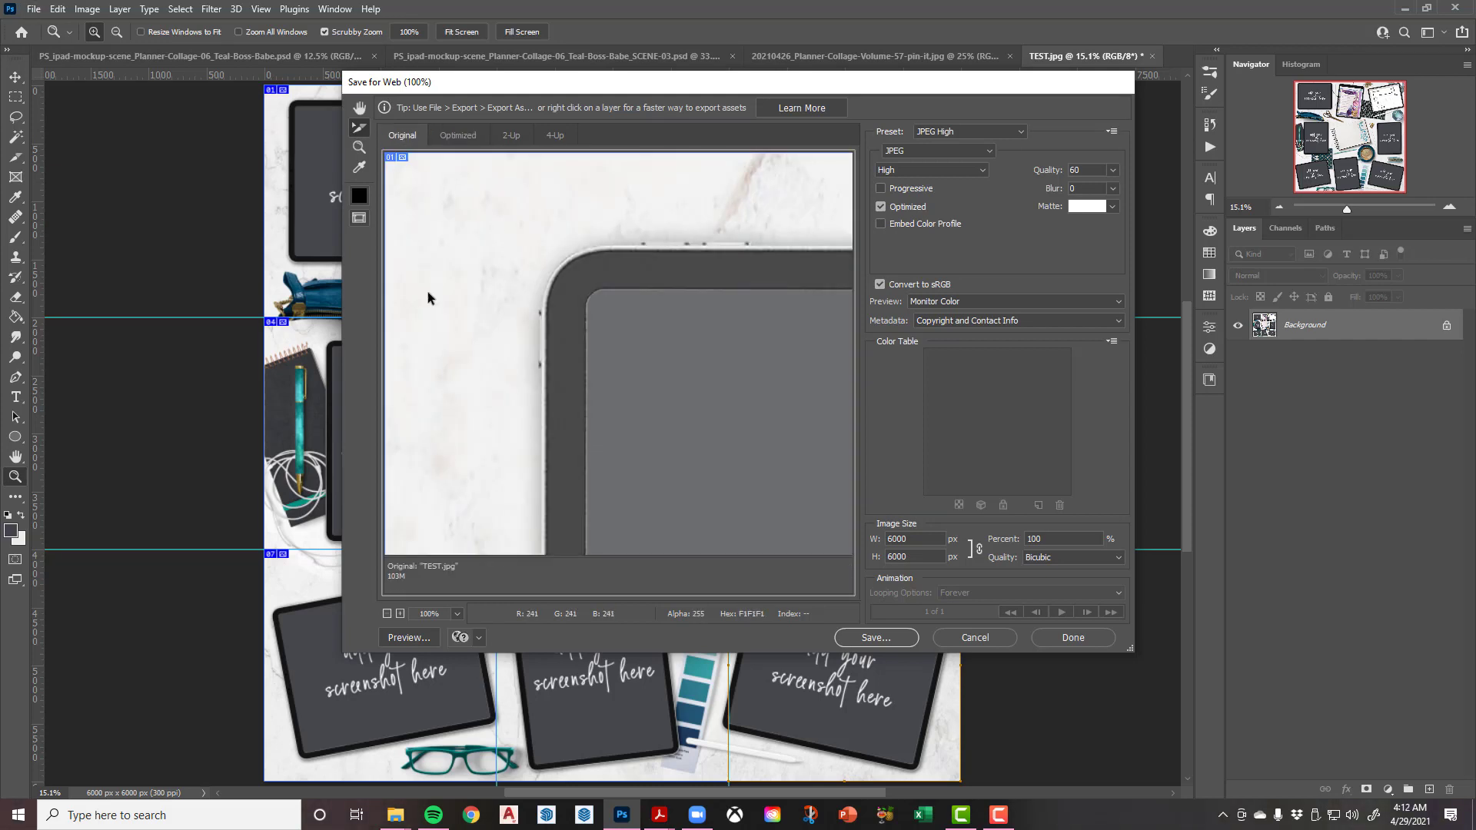
click(433, 612)
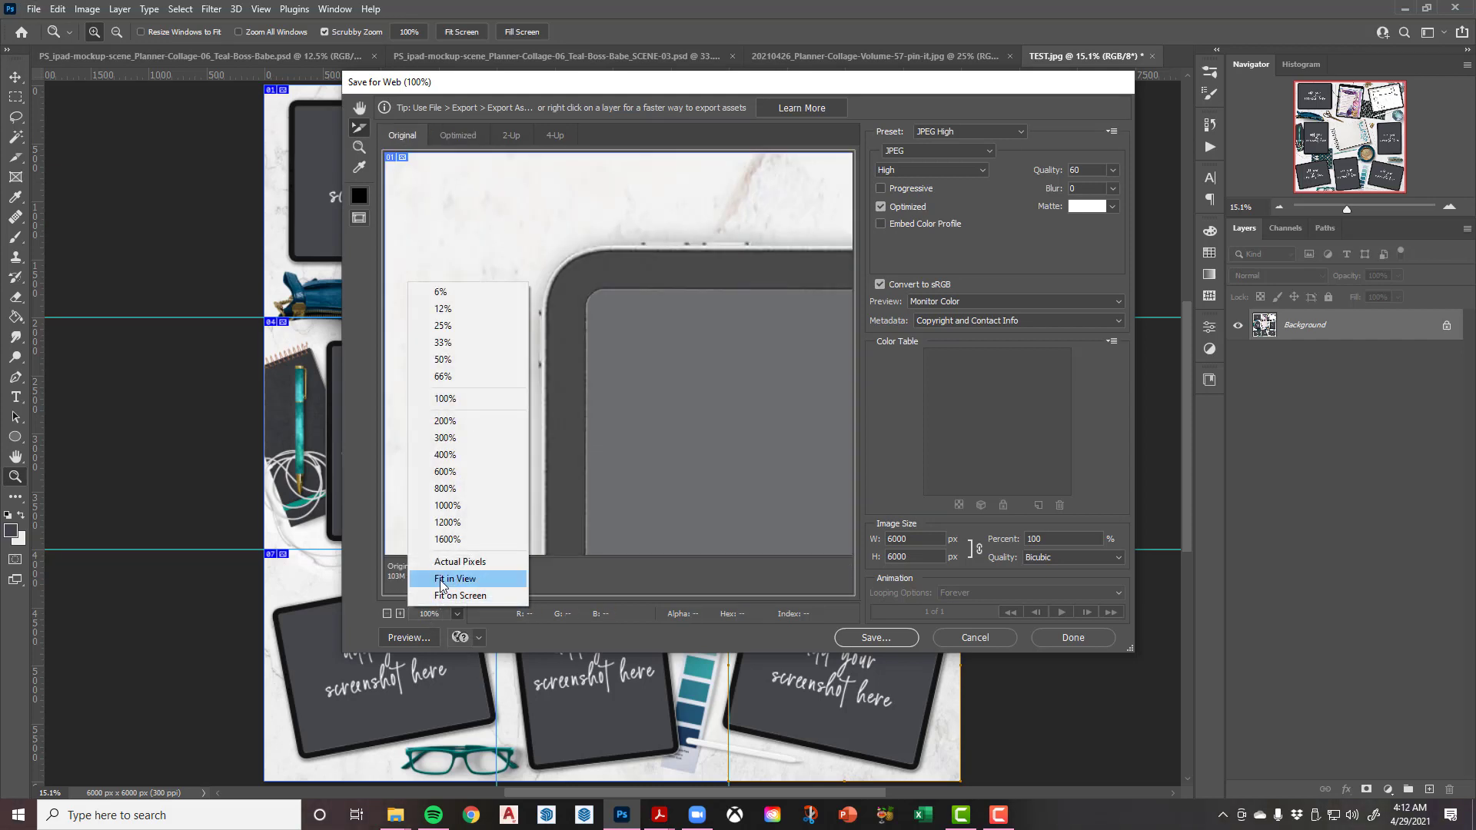
click(442, 581)
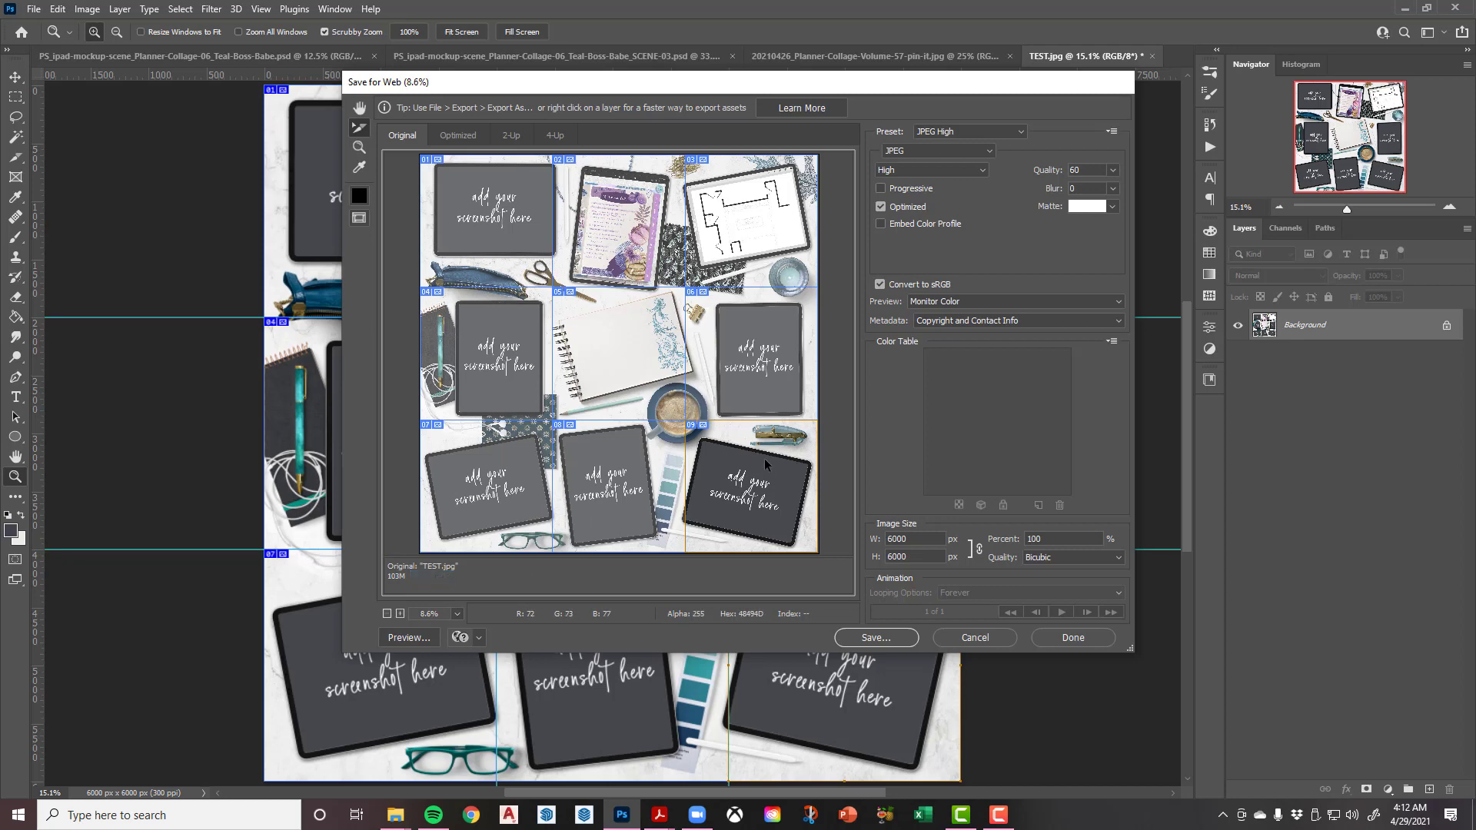
drag(759, 487, 477, 202)
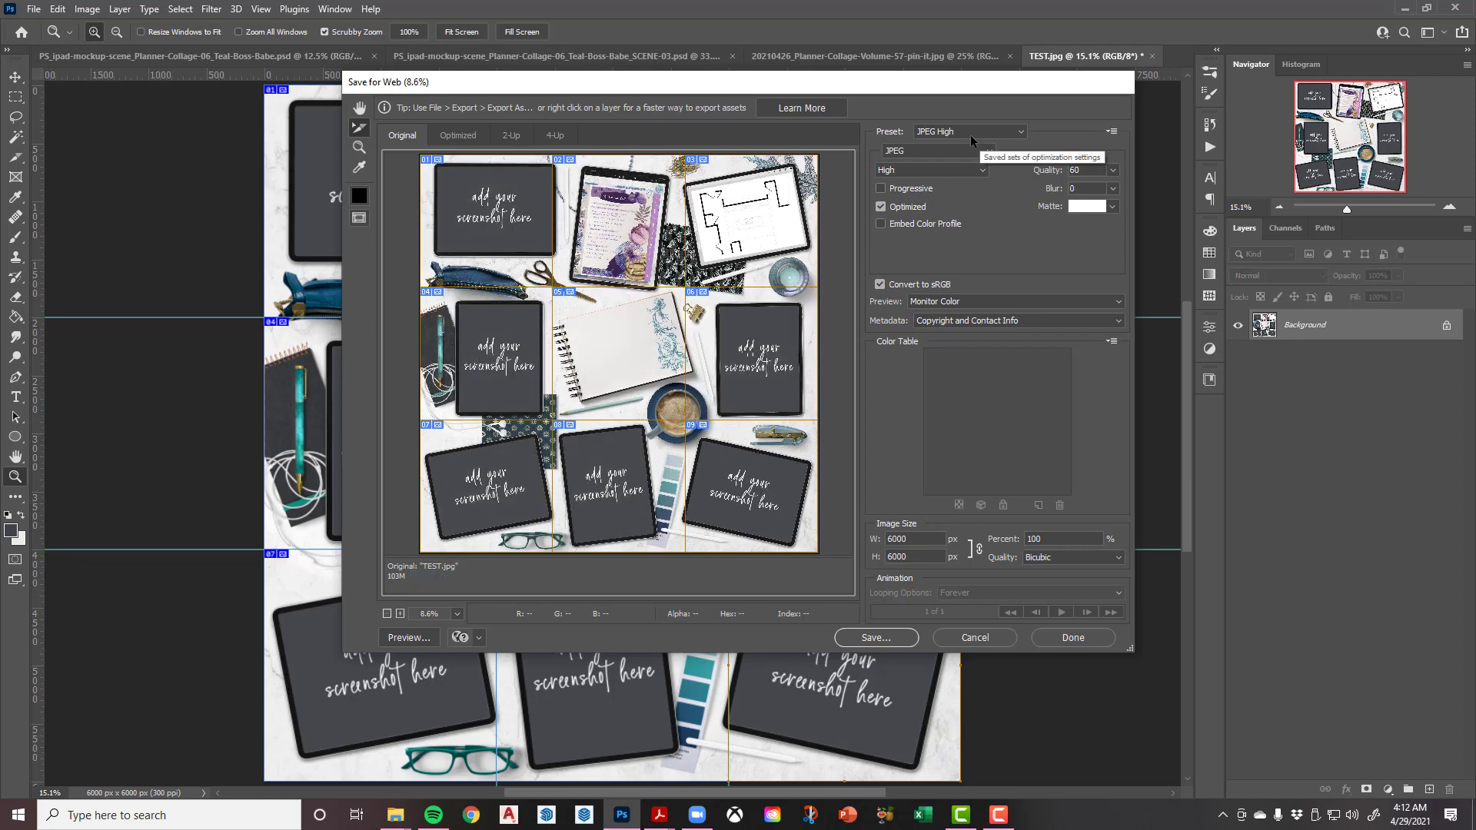
Save the selected slices as images only under the name TEST.jpg in Photoshop-Files, and open the exported images folder in File Explorer
click(876, 638)
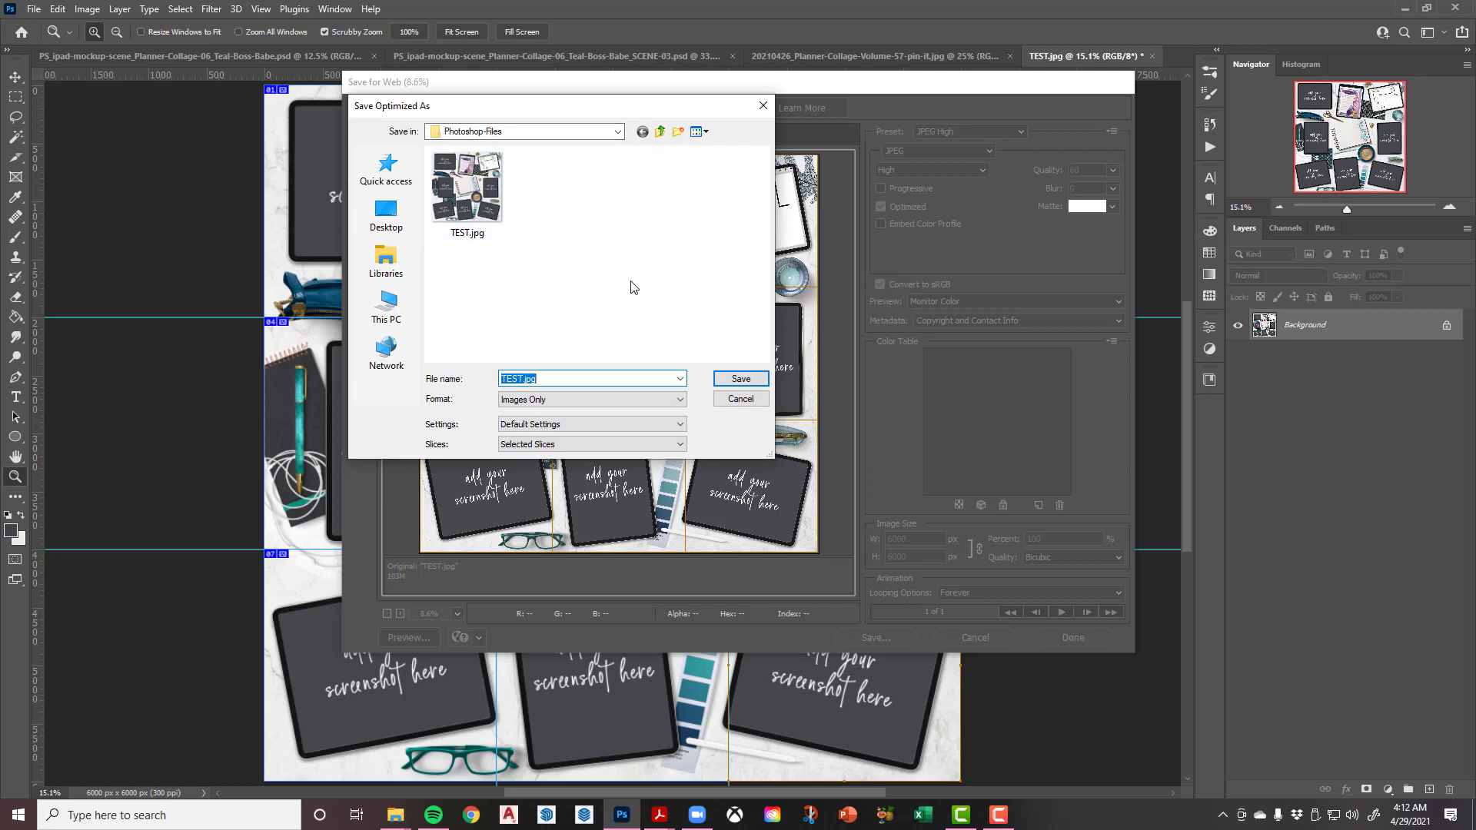
click(738, 379)
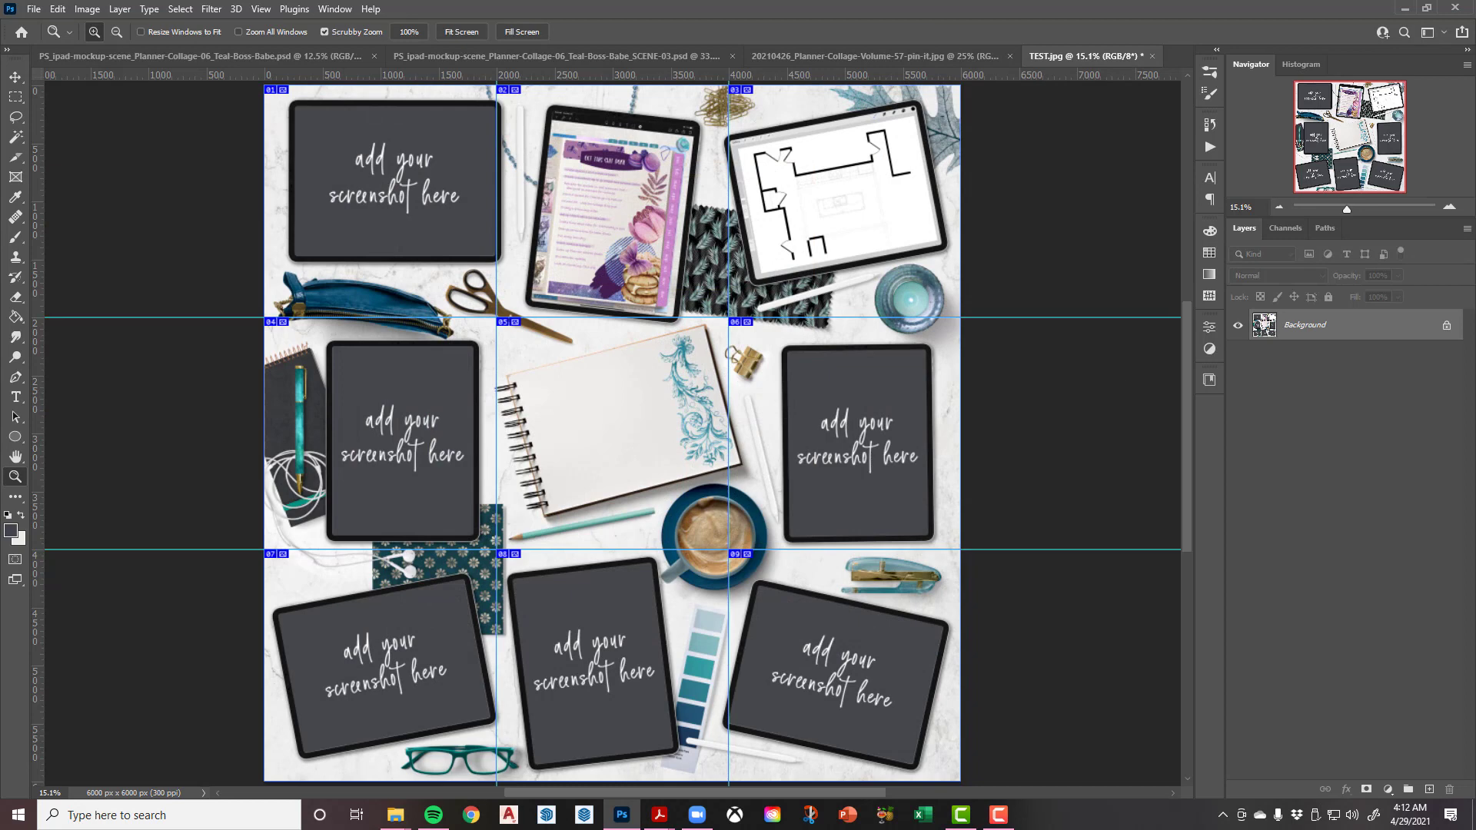
click(395, 815)
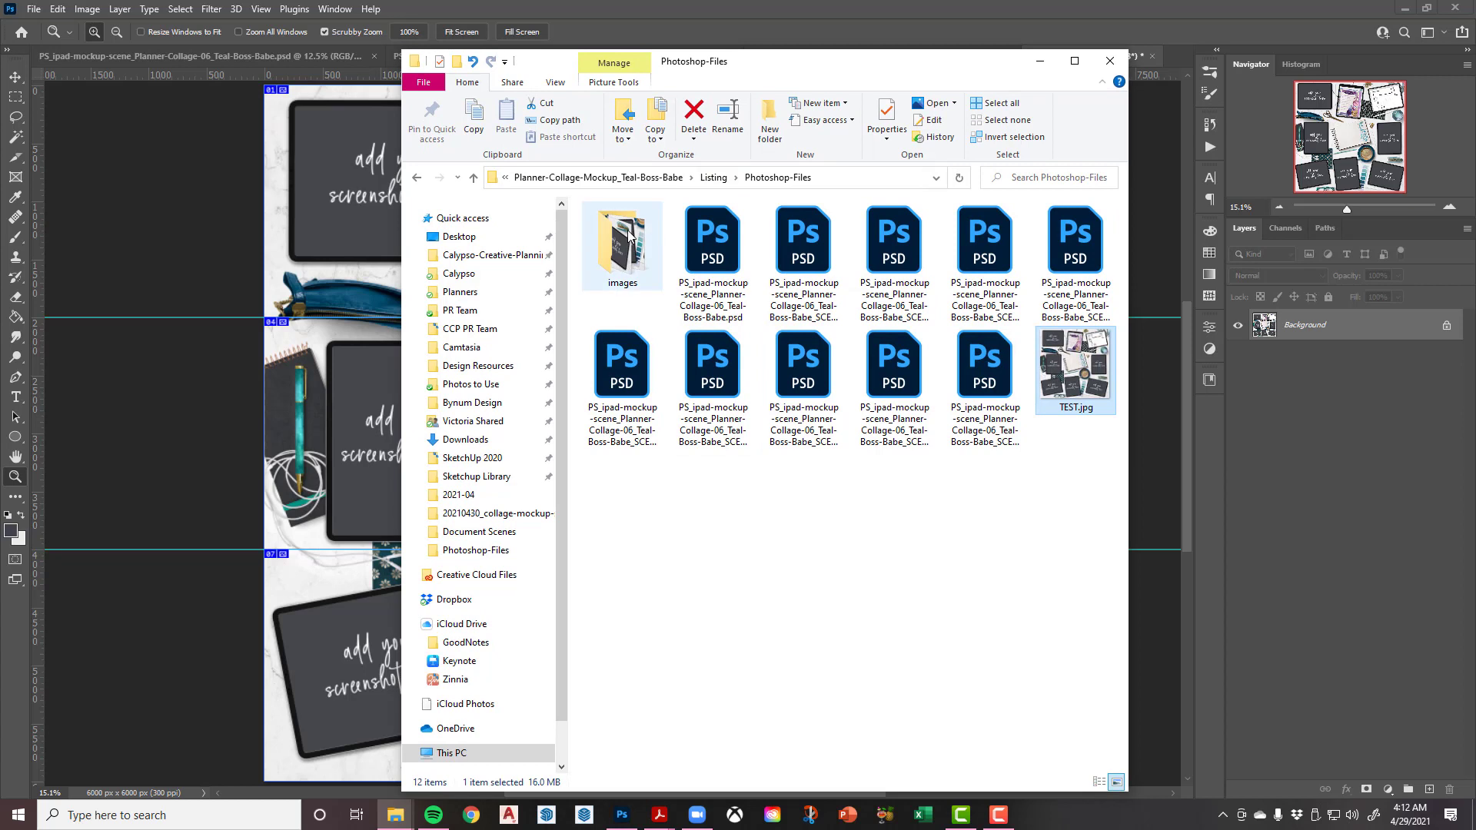
double_click(629, 236)
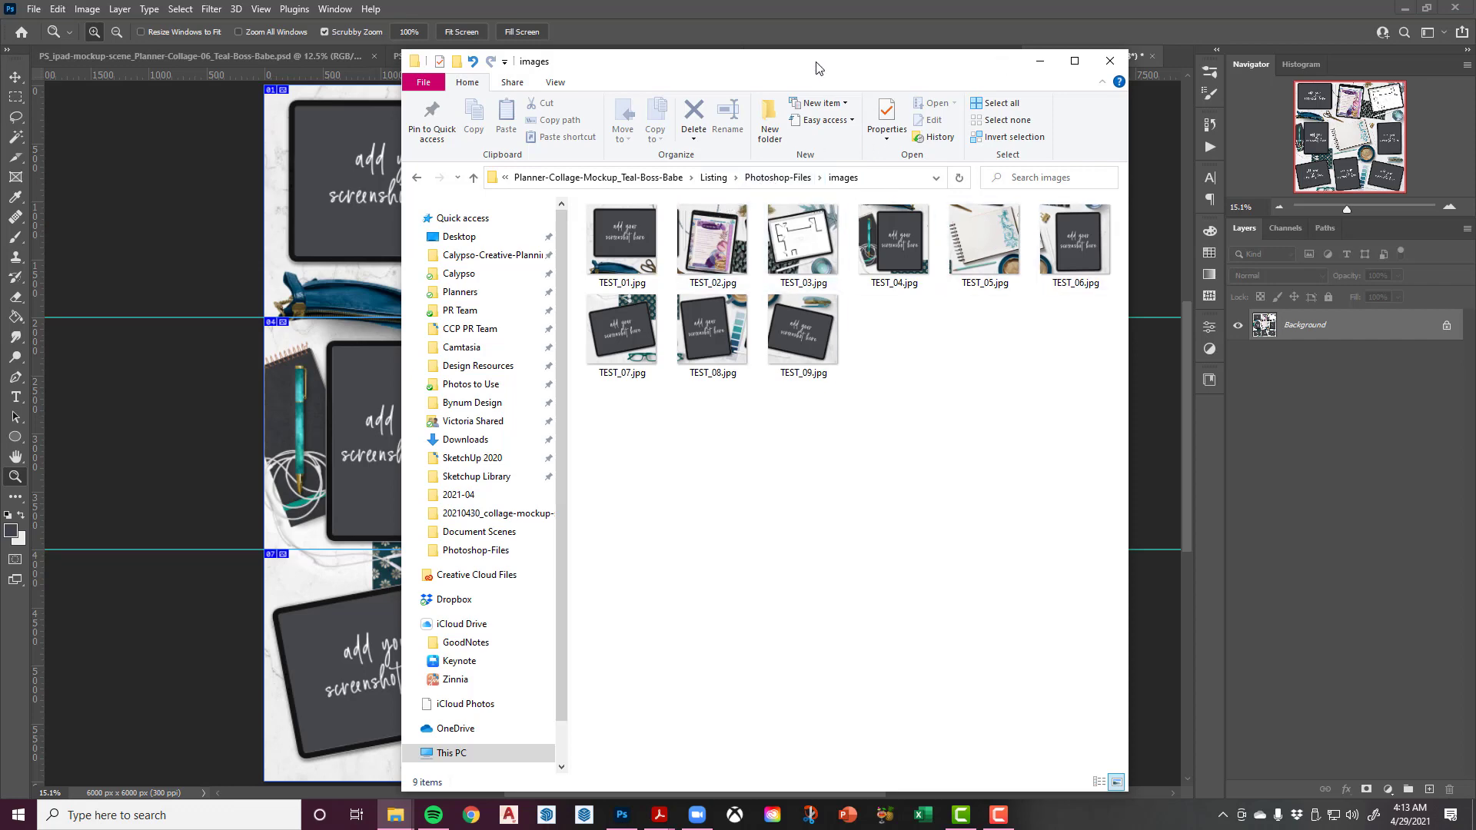
Return from the exported images folder to Photoshop and compare the SCENE-03 tablet mockup with the full planner collage document
drag(817, 63, 979, 101)
click(1272, 99)
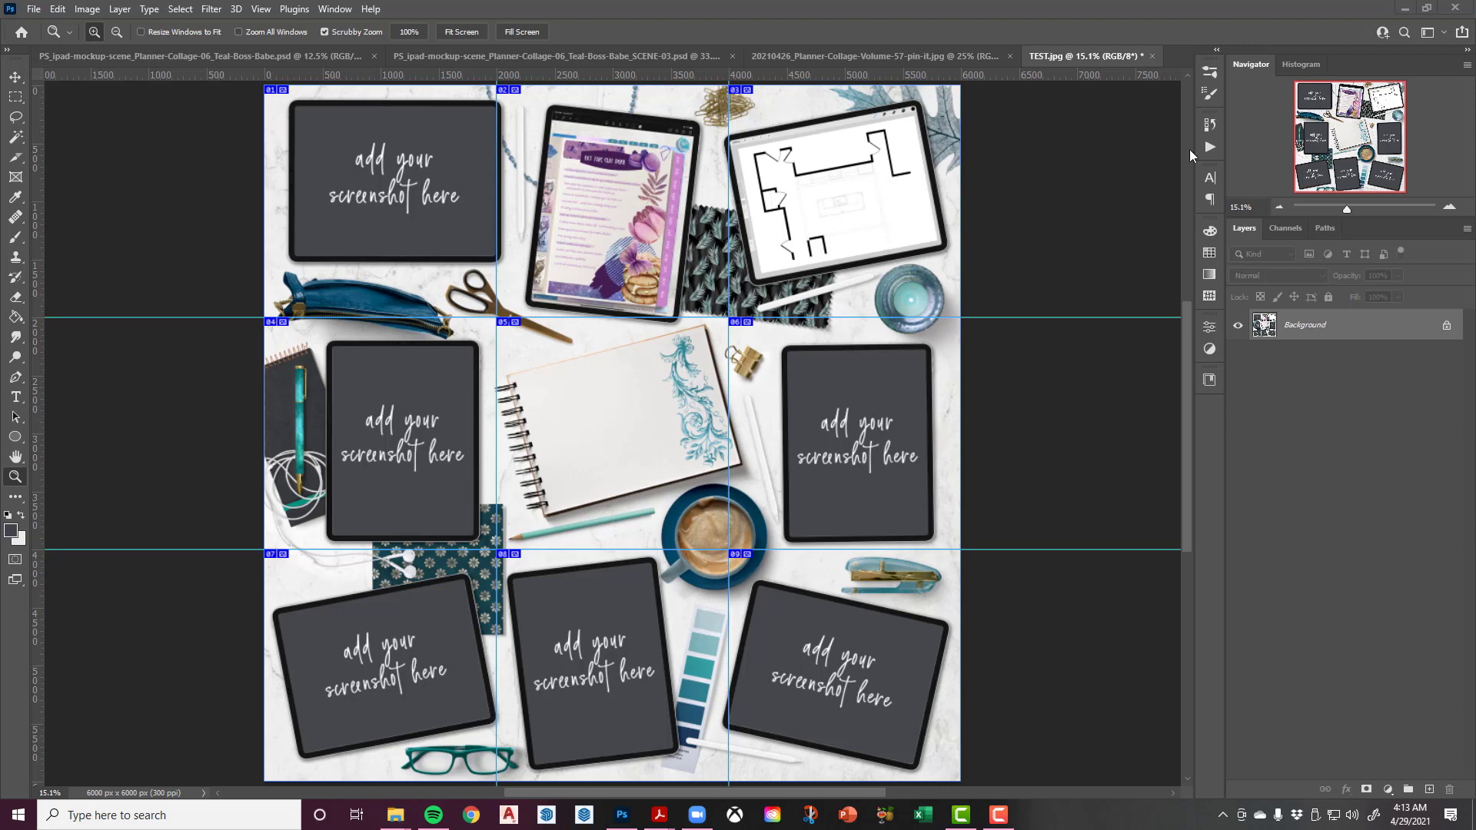
click(1164, 16)
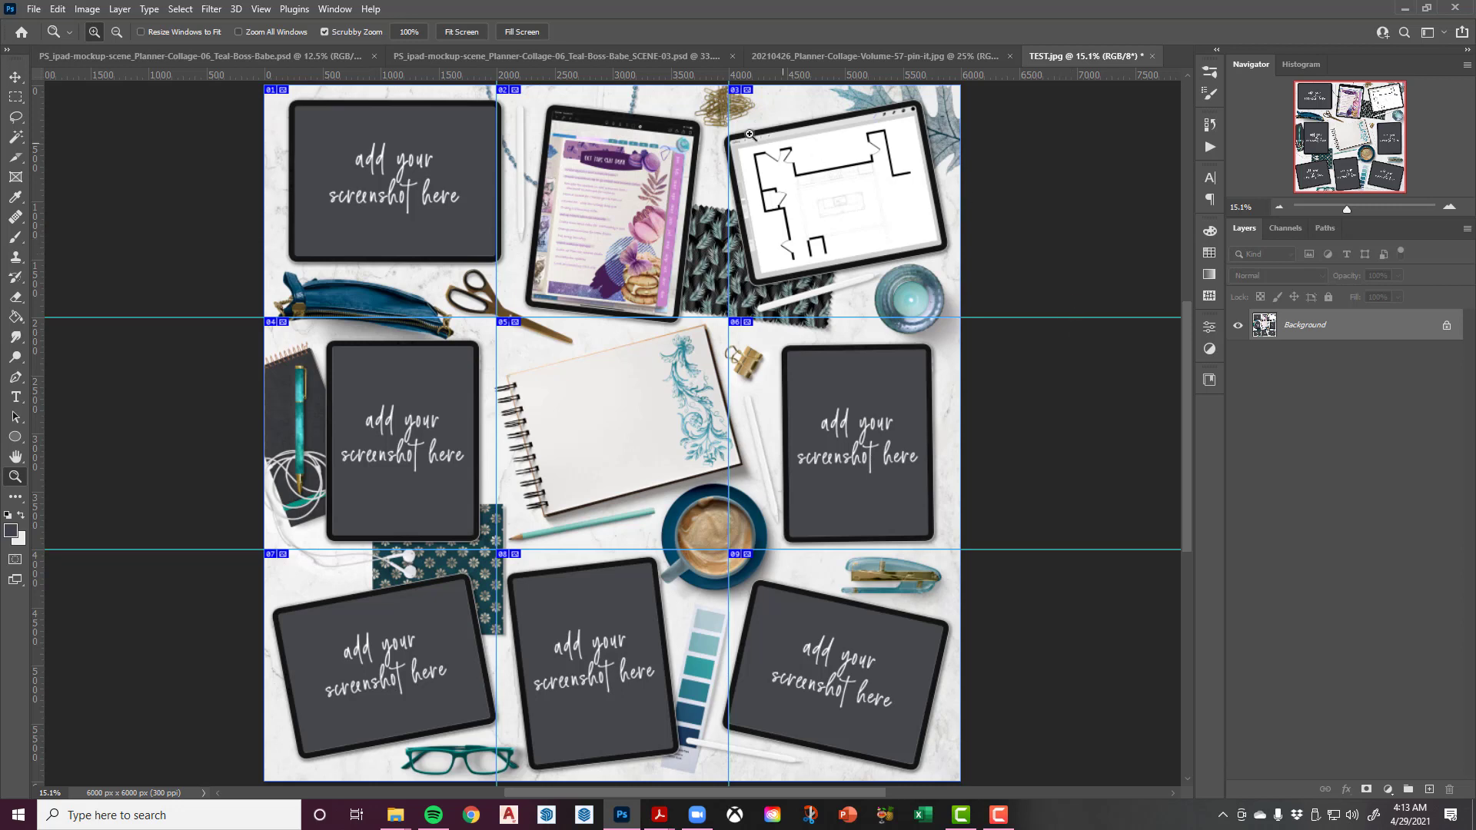
click(626, 55)
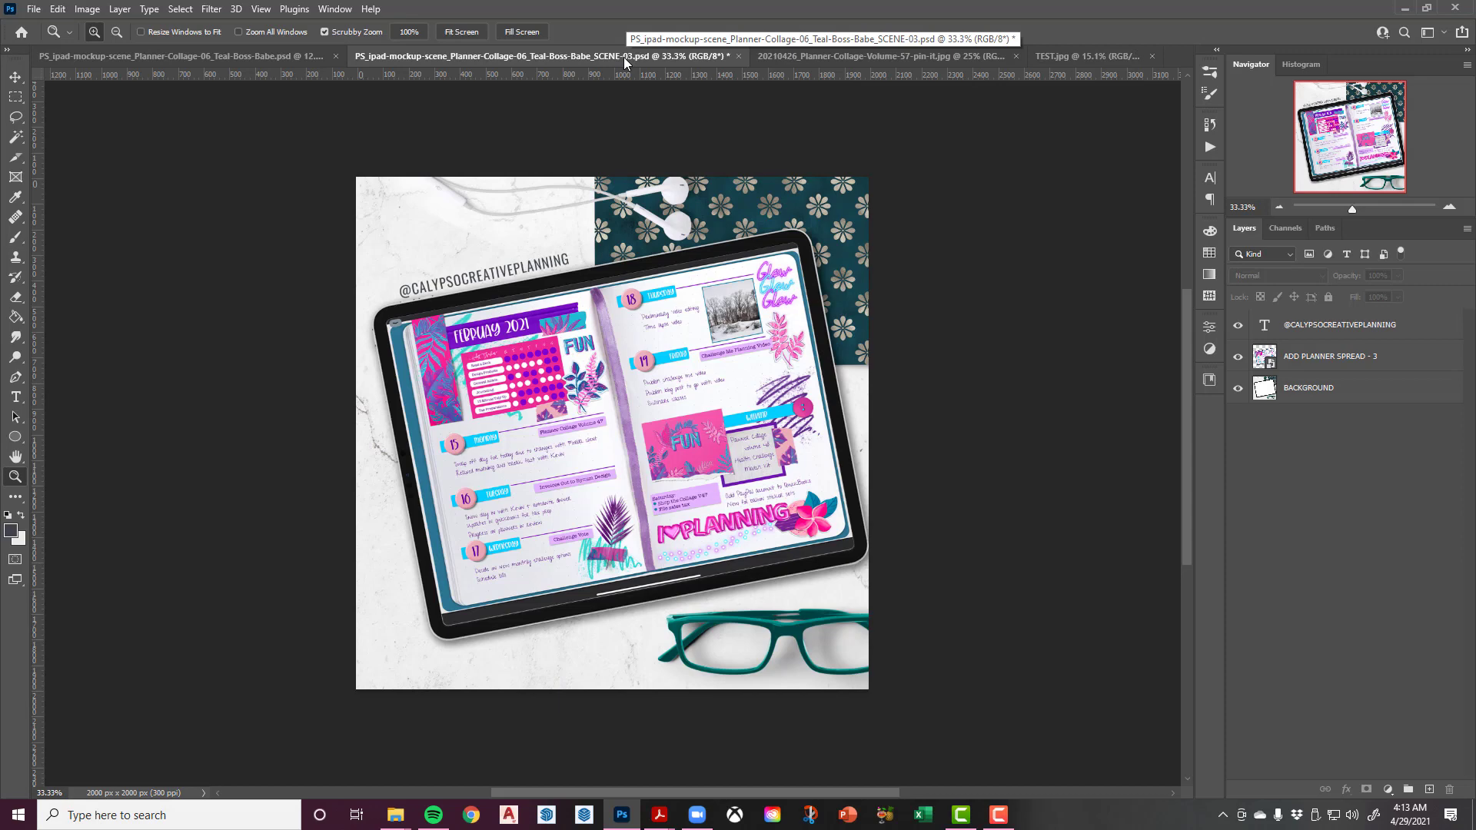
click(289, 56)
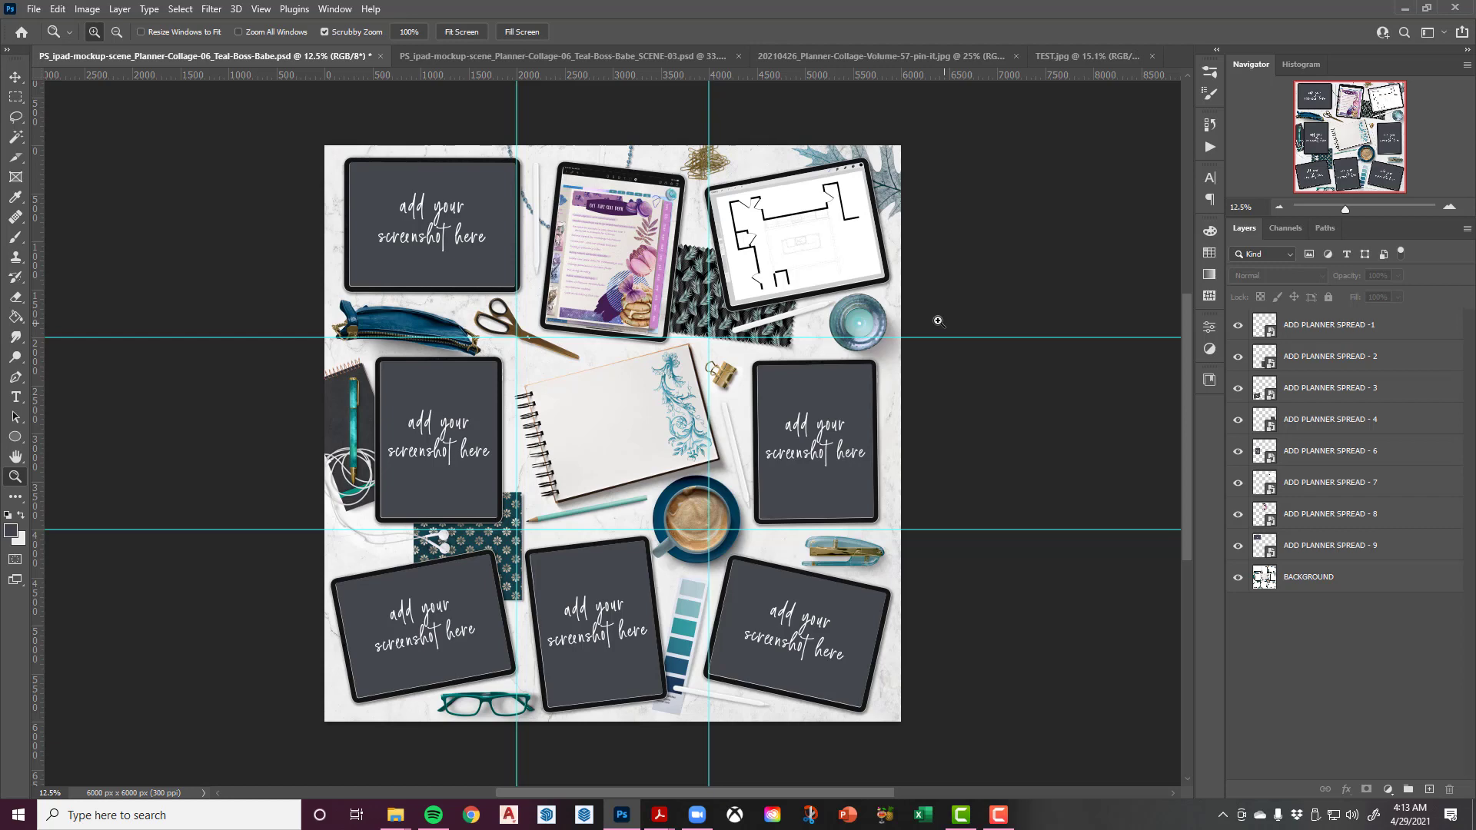
click(552, 56)
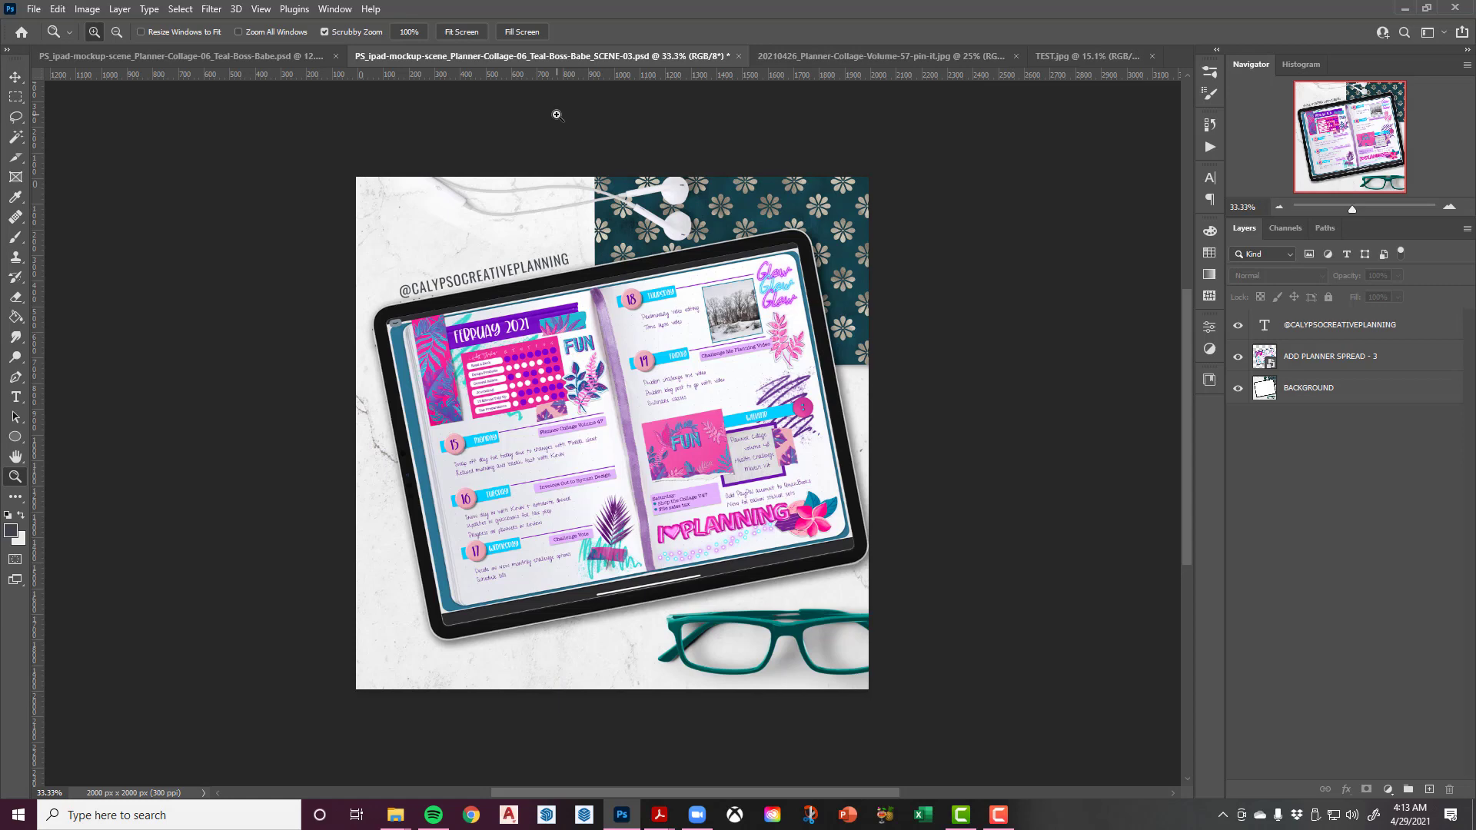
click(297, 55)
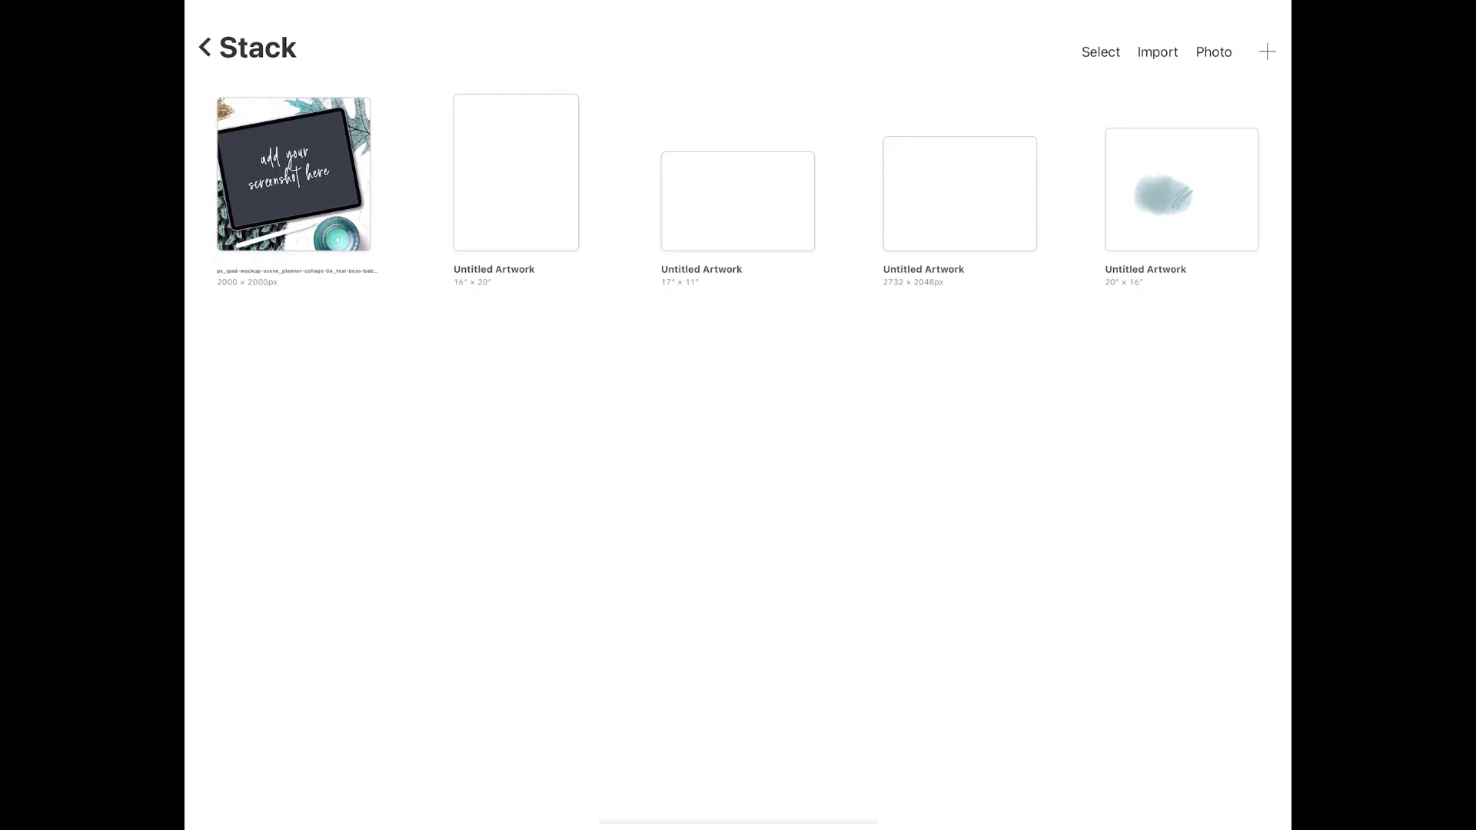
Switch to Procreate, open the 2000 × 2000 px tablet mockup from the stack, and toggle the planner spread placeholder layer off and on
click(294, 174)
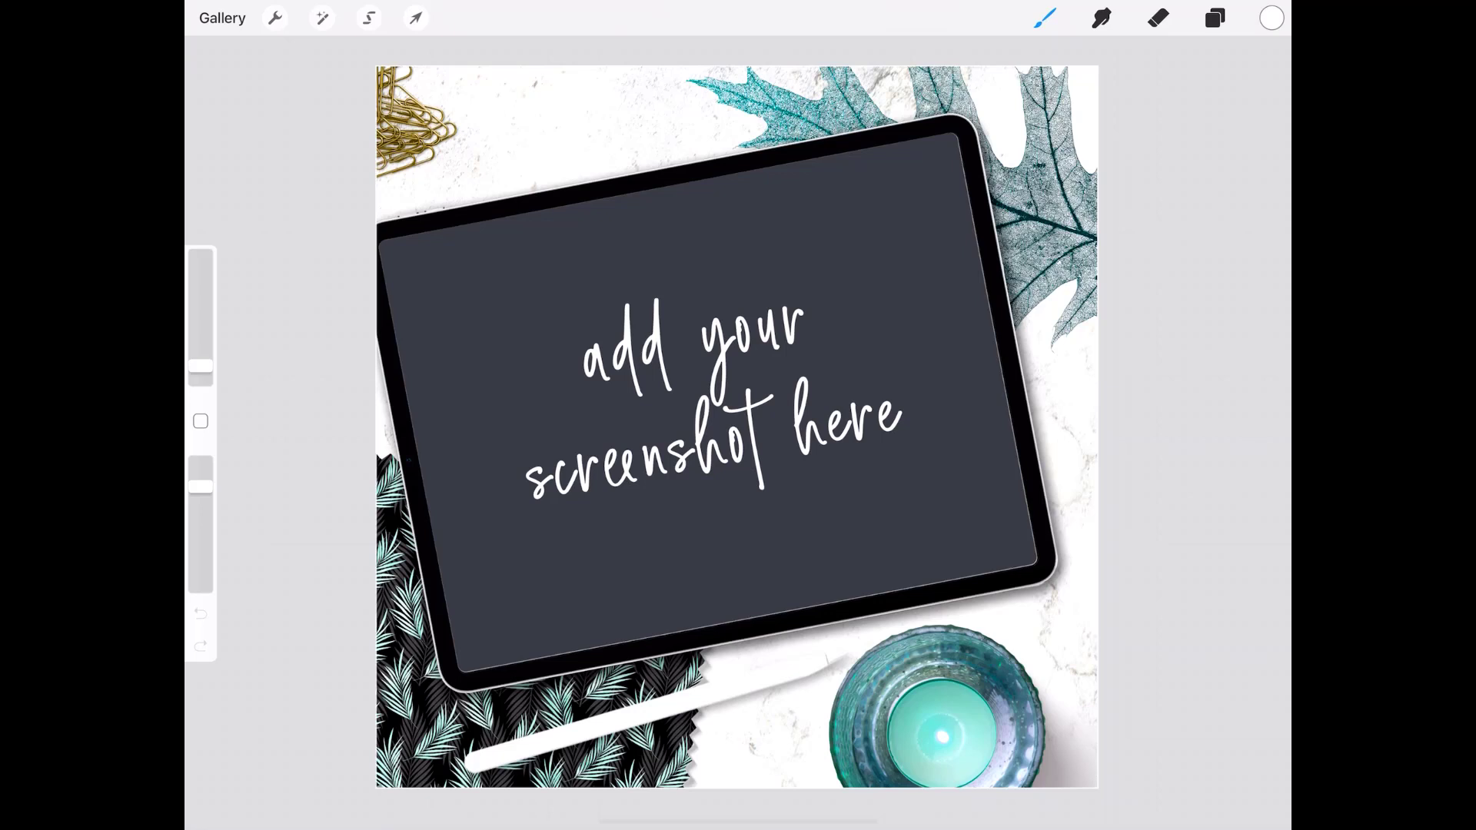
click(1215, 17)
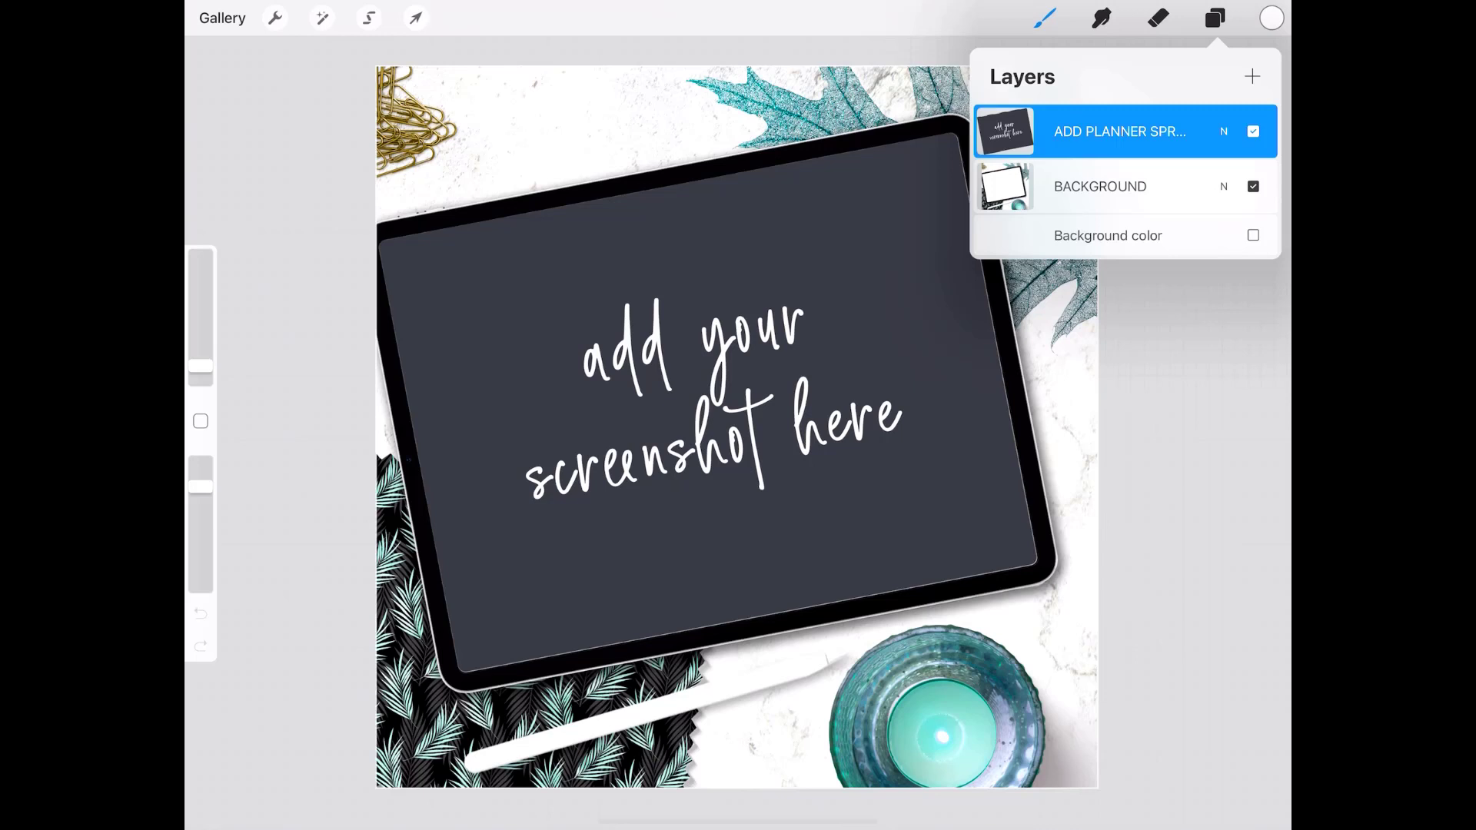
click(1253, 132)
click(1253, 131)
Insert the February 2021 planner spread from the photo library into the tablet mockup
click(275, 18)
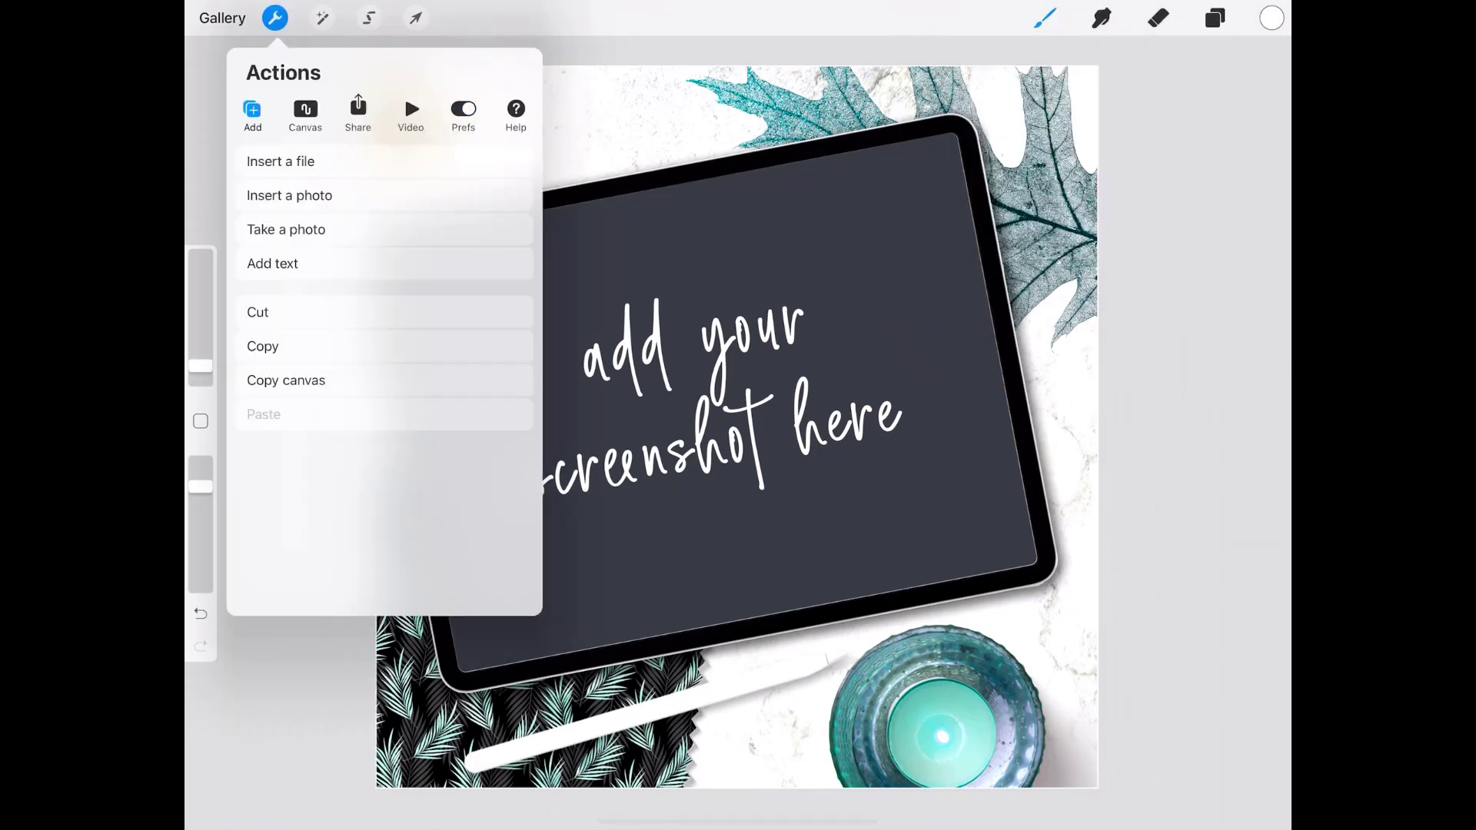
click(275, 18)
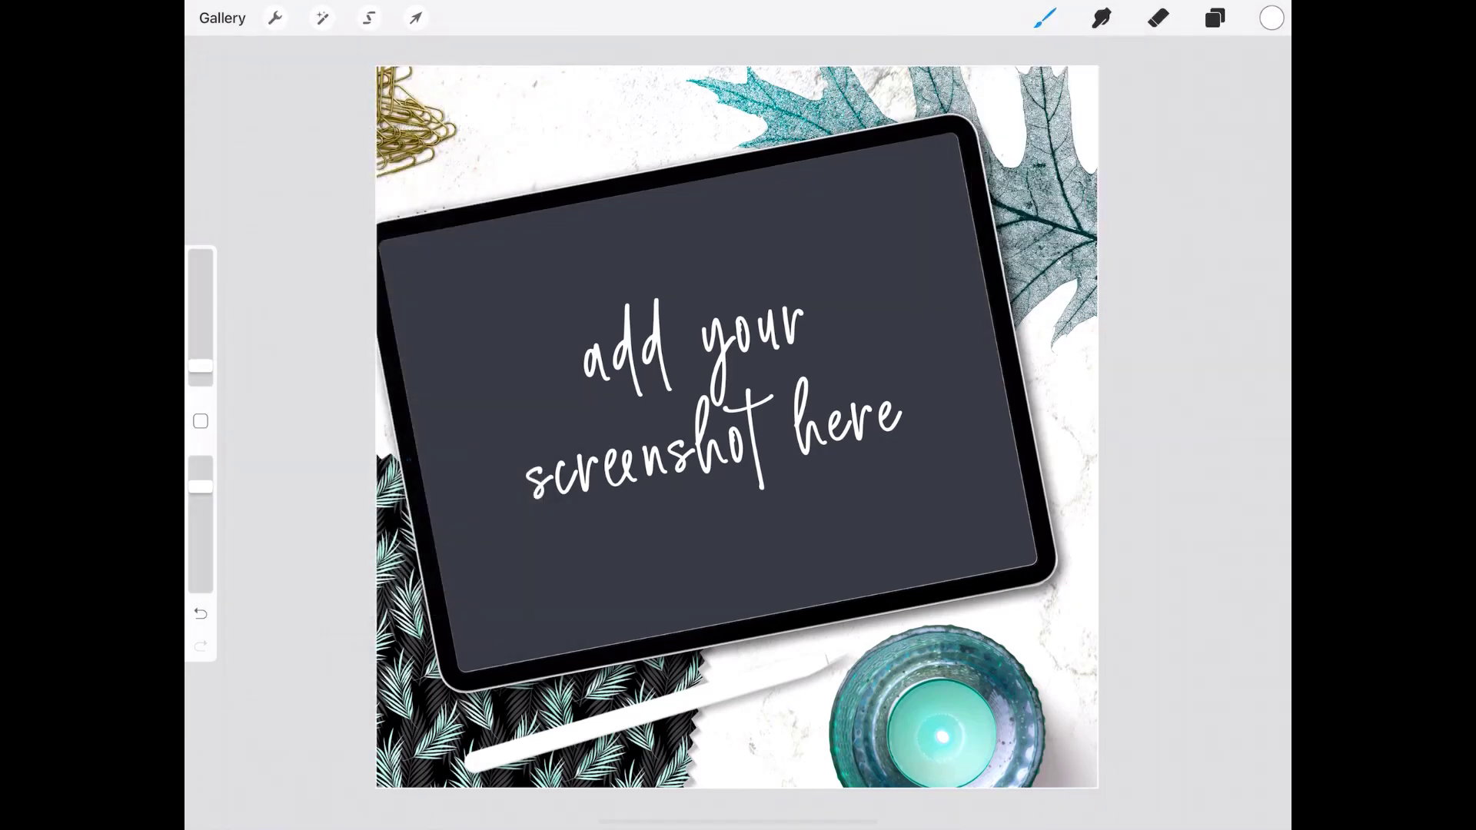
click(275, 18)
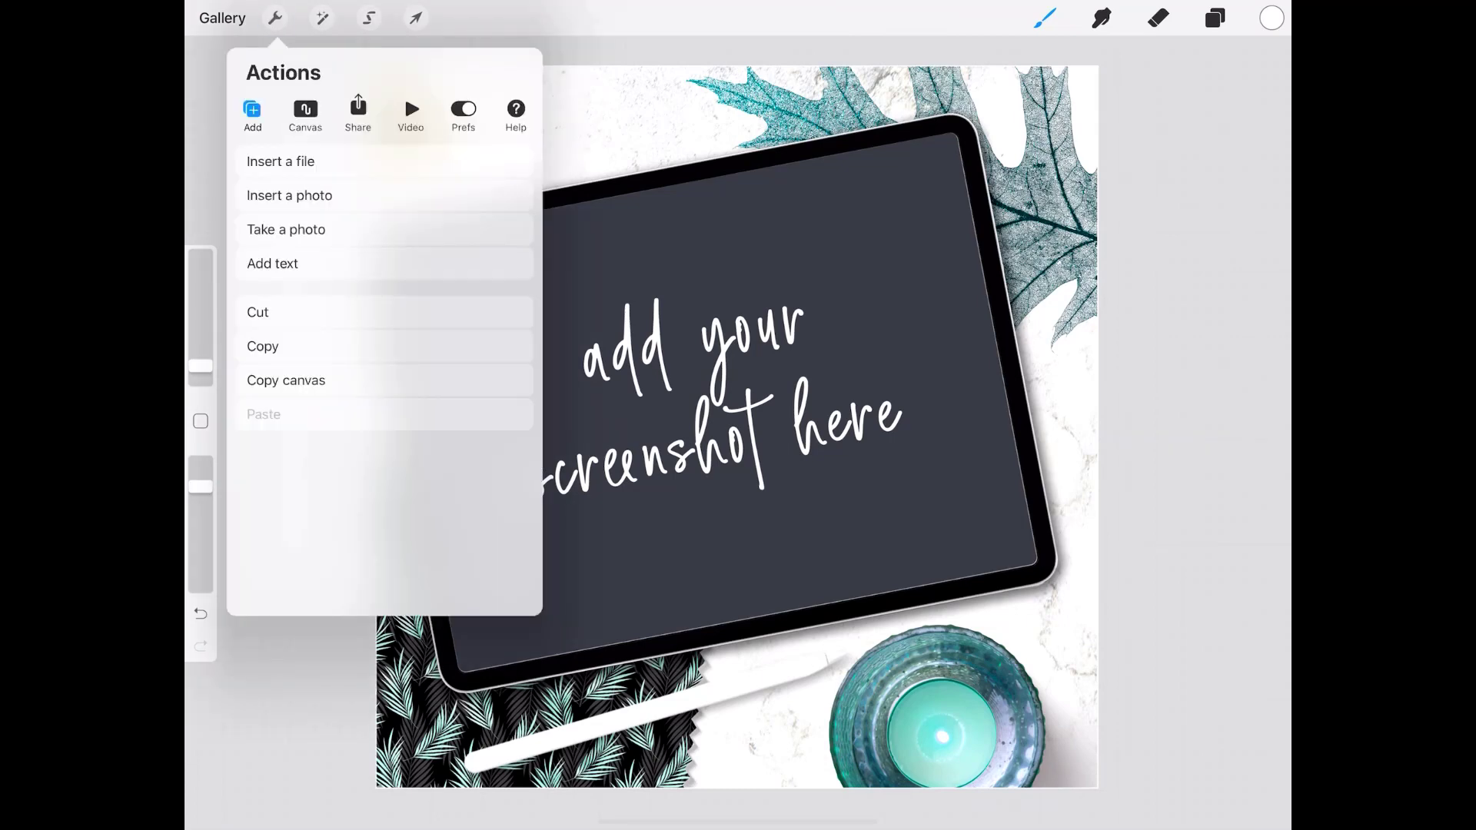
click(289, 195)
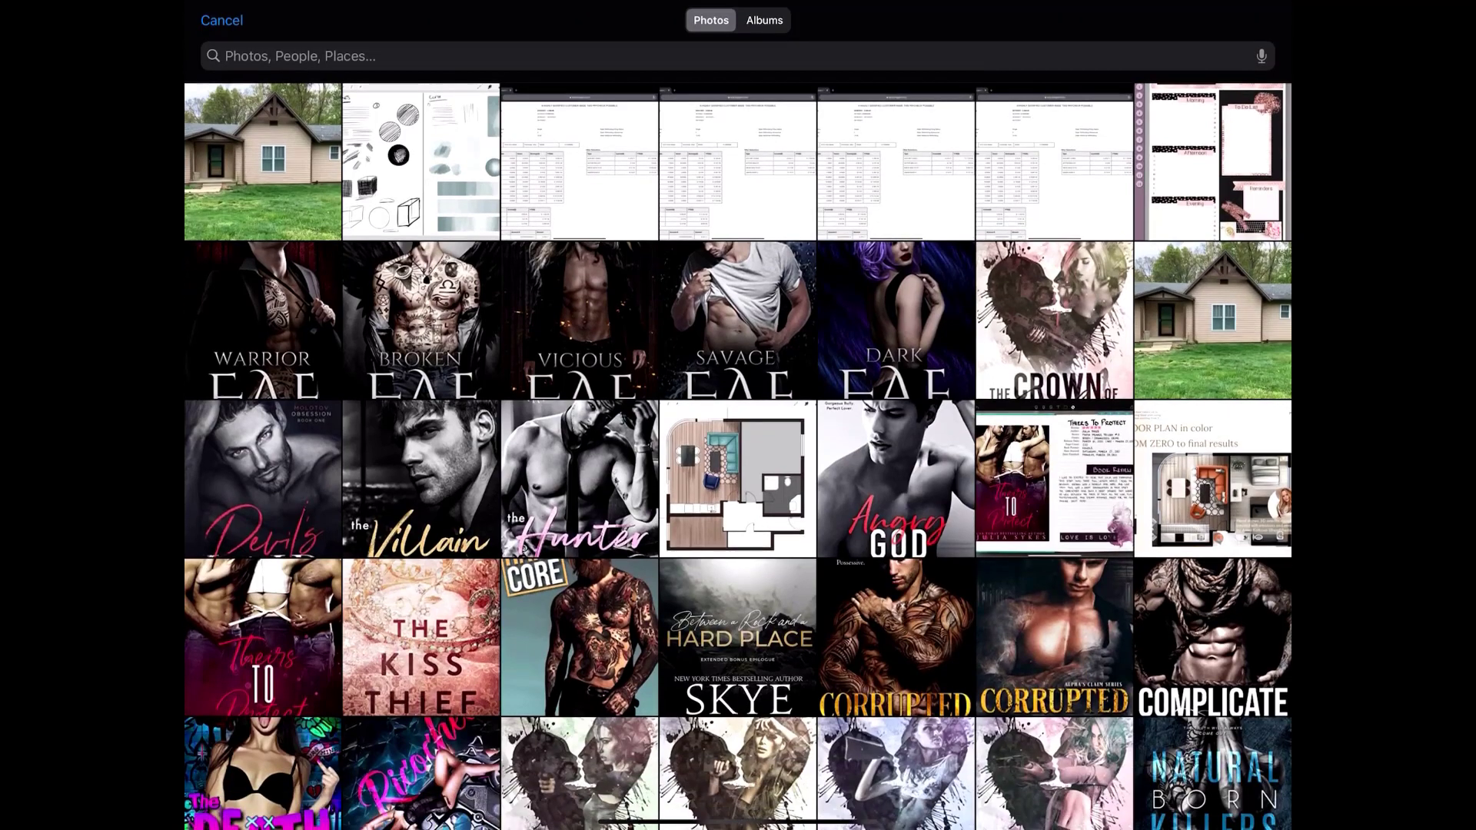
scroll(738, 453, down, 8)
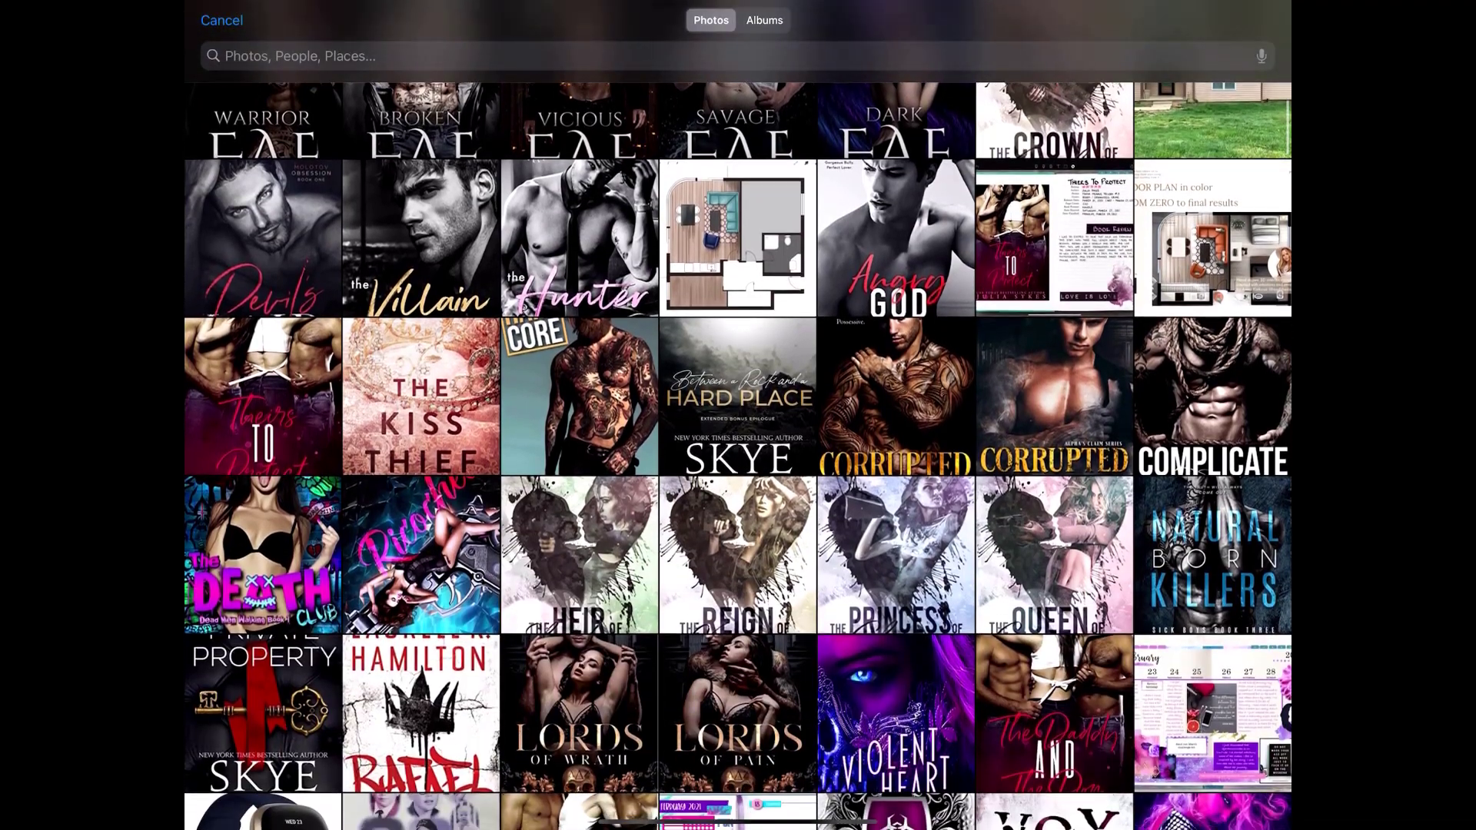
scroll(738, 454, down, 4)
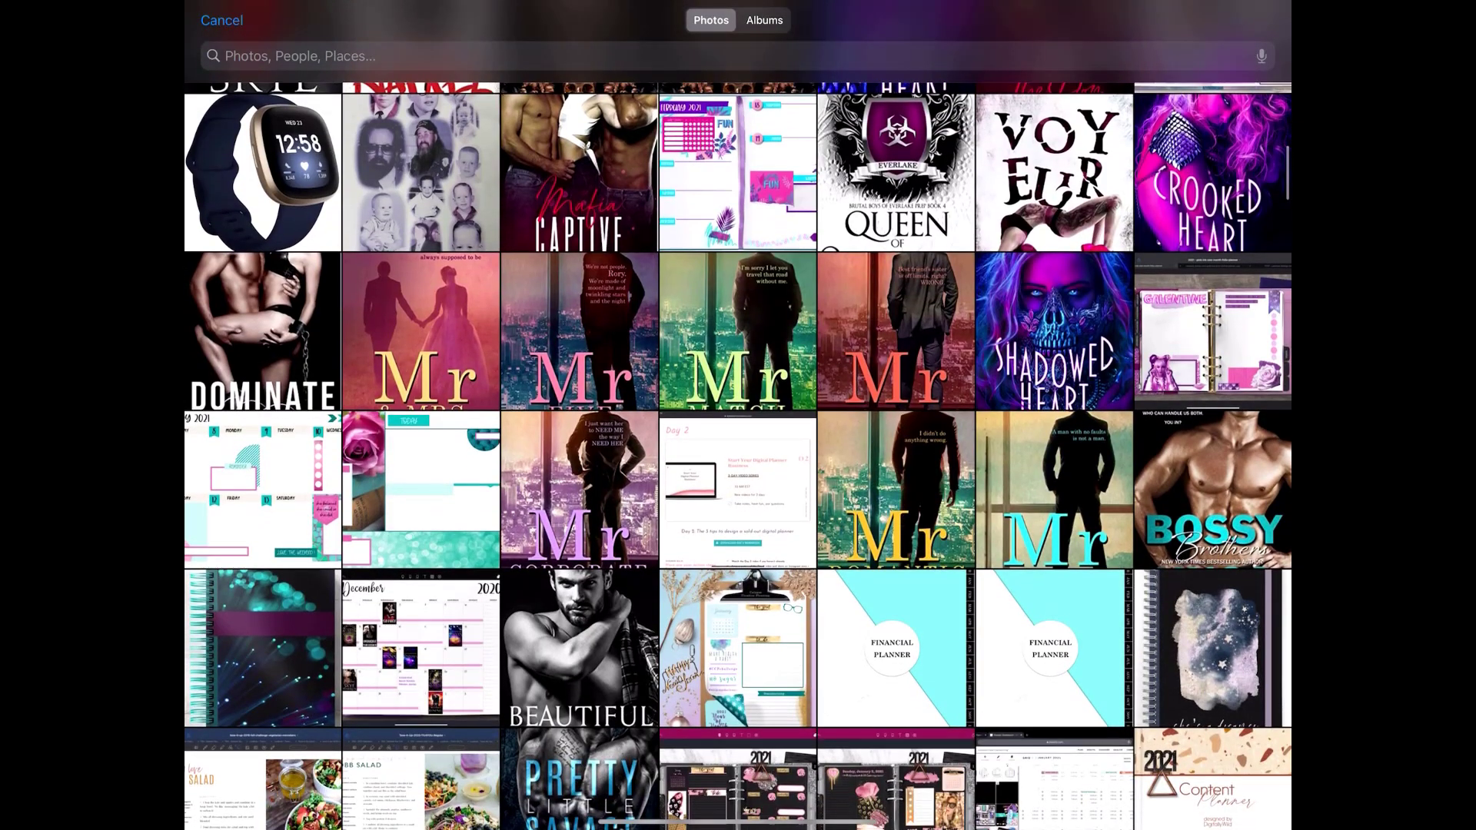
drag(738, 31, 737, 257)
click(737, 400)
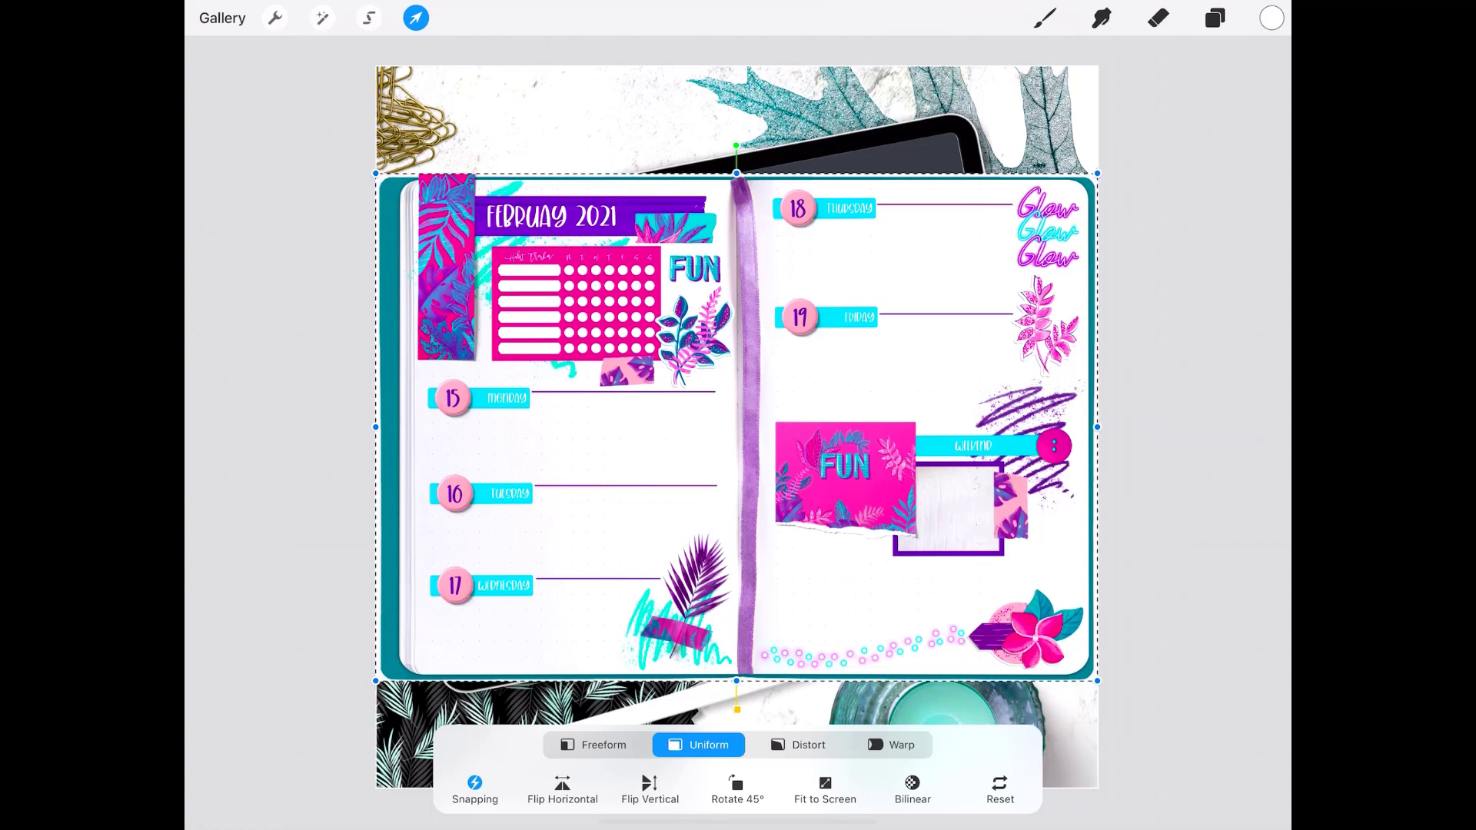
Scale the inserted planner spread uniformly to about 1455 × 1023 px and move it over the tablet screen
click(1214, 18)
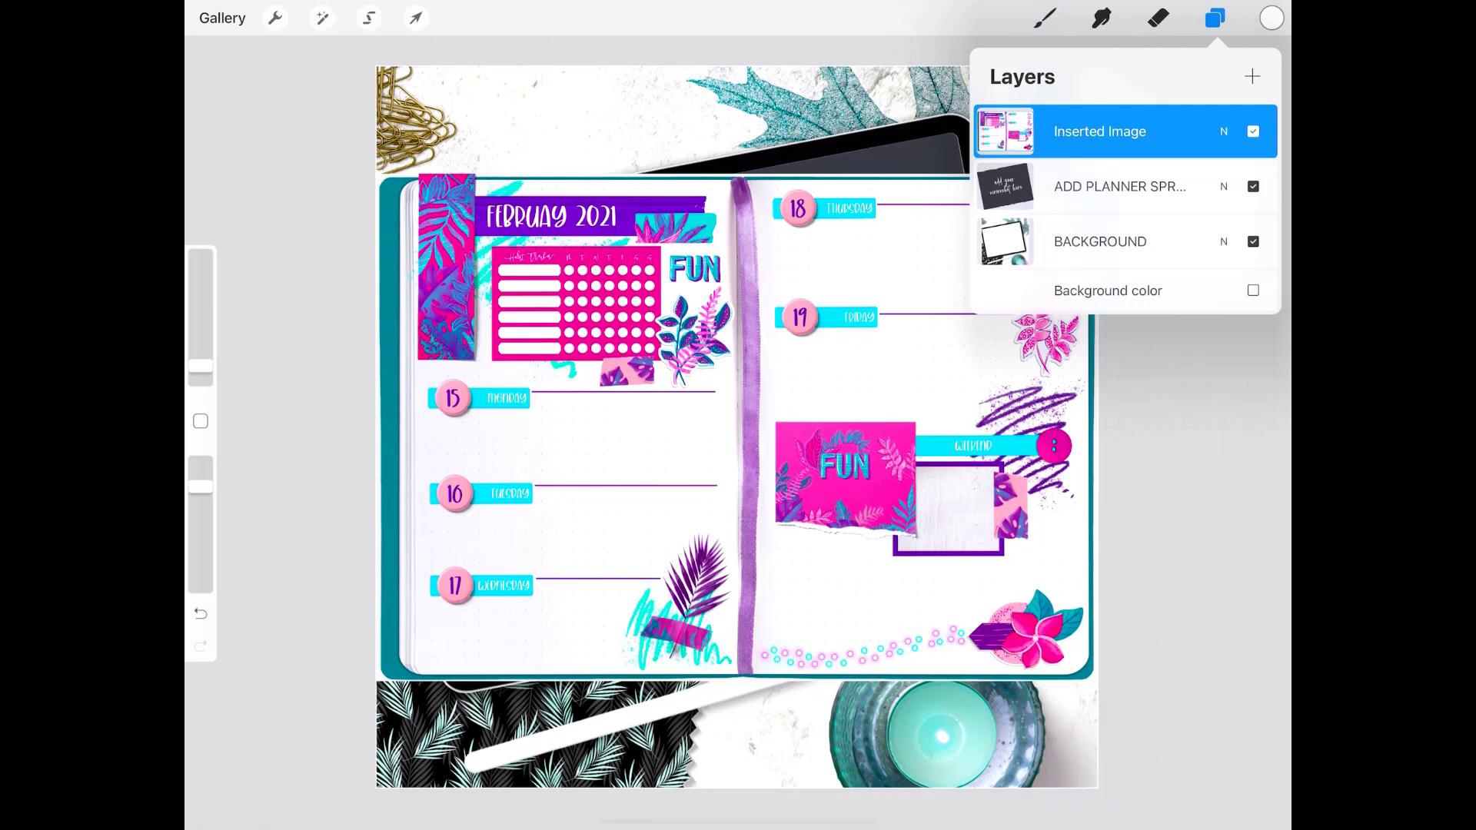
mouse_move(1099, 132)
mouse_down()
mouse_move(1087, 145)
mouse_move(1153, 184)
mouse_move(1113, 116)
mouse_up()
click(416, 18)
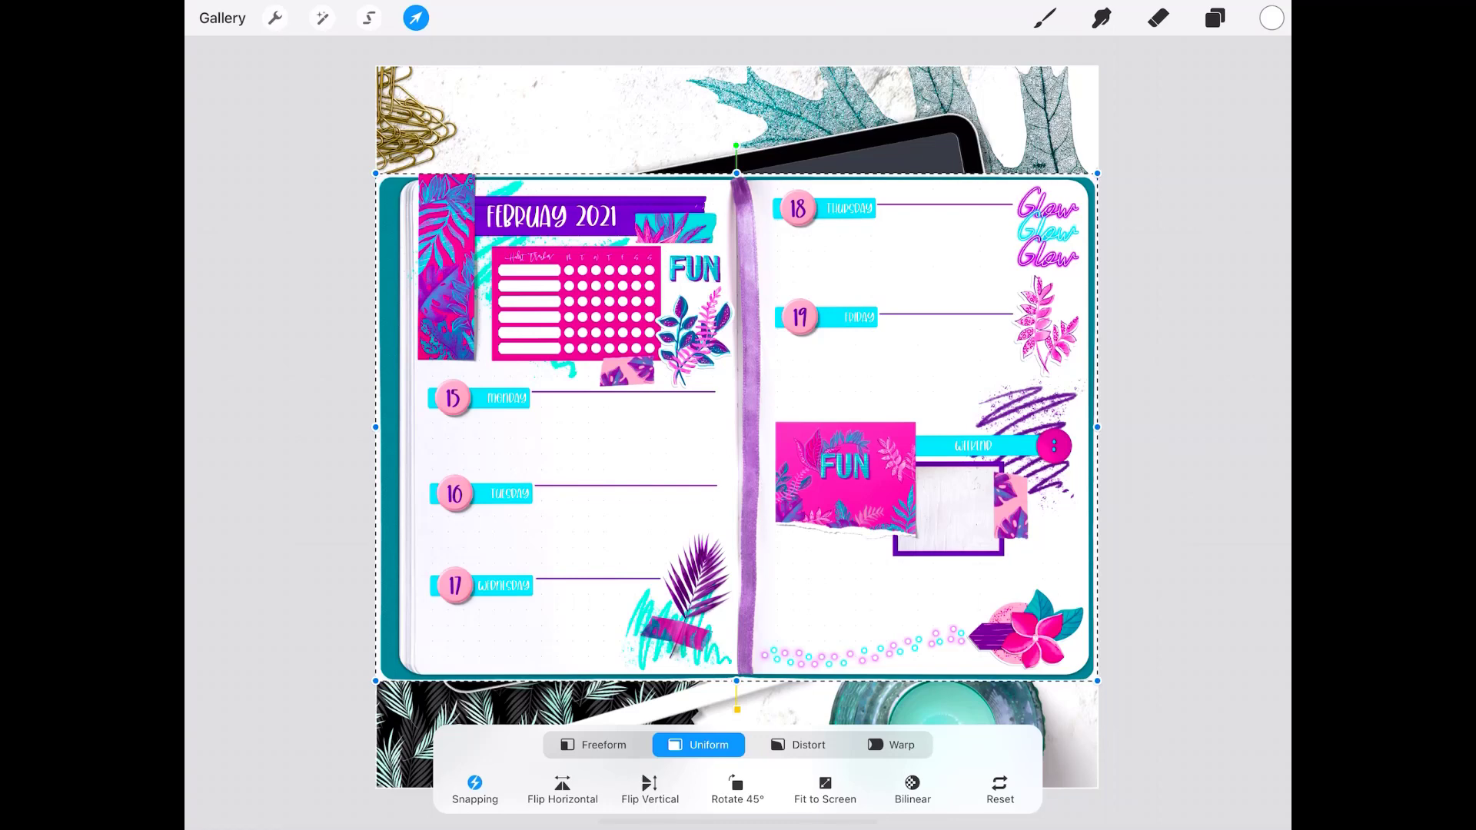
drag(1097, 680, 972, 592)
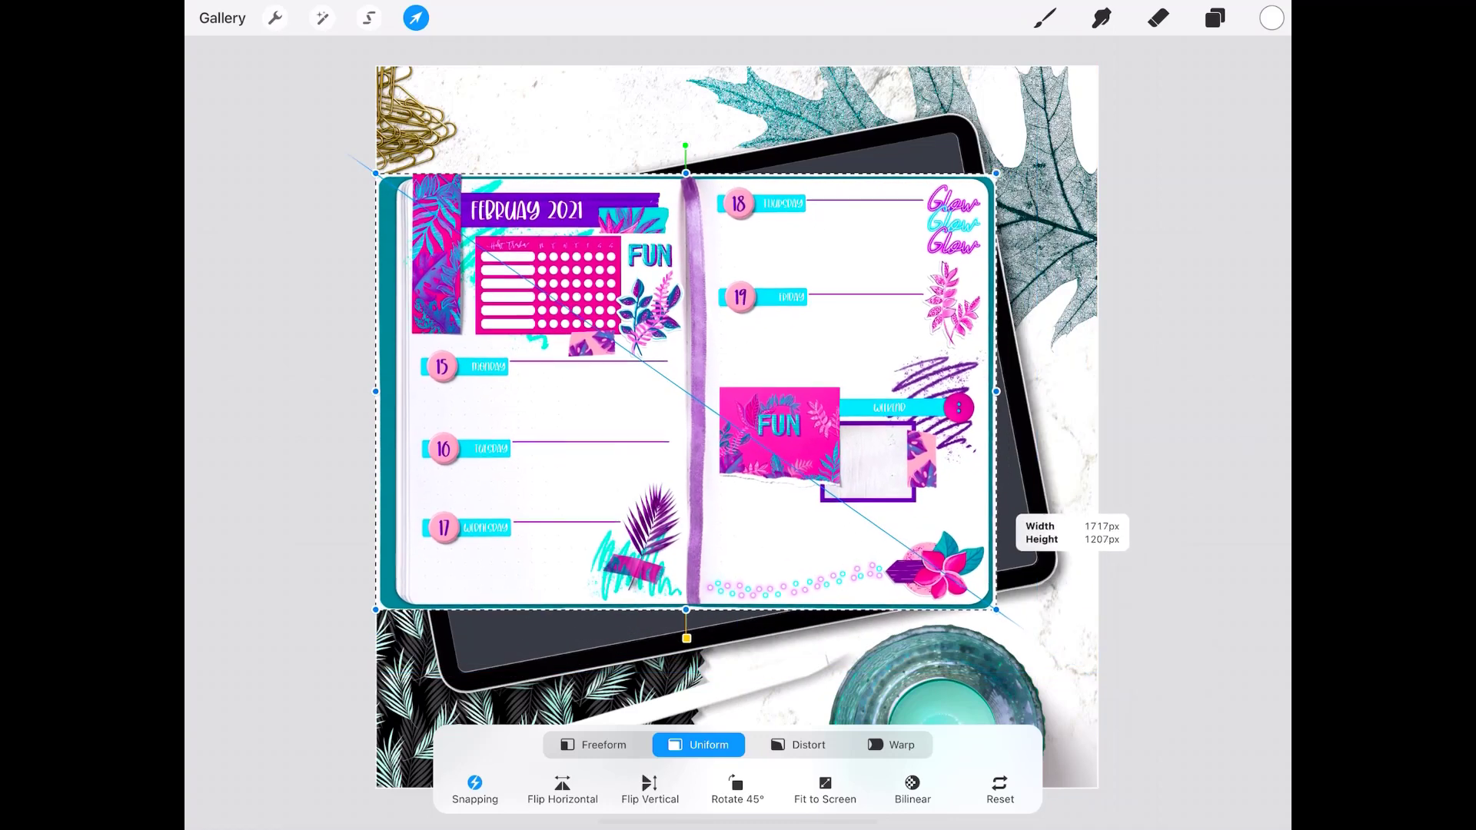
drag(376, 173, 449, 223)
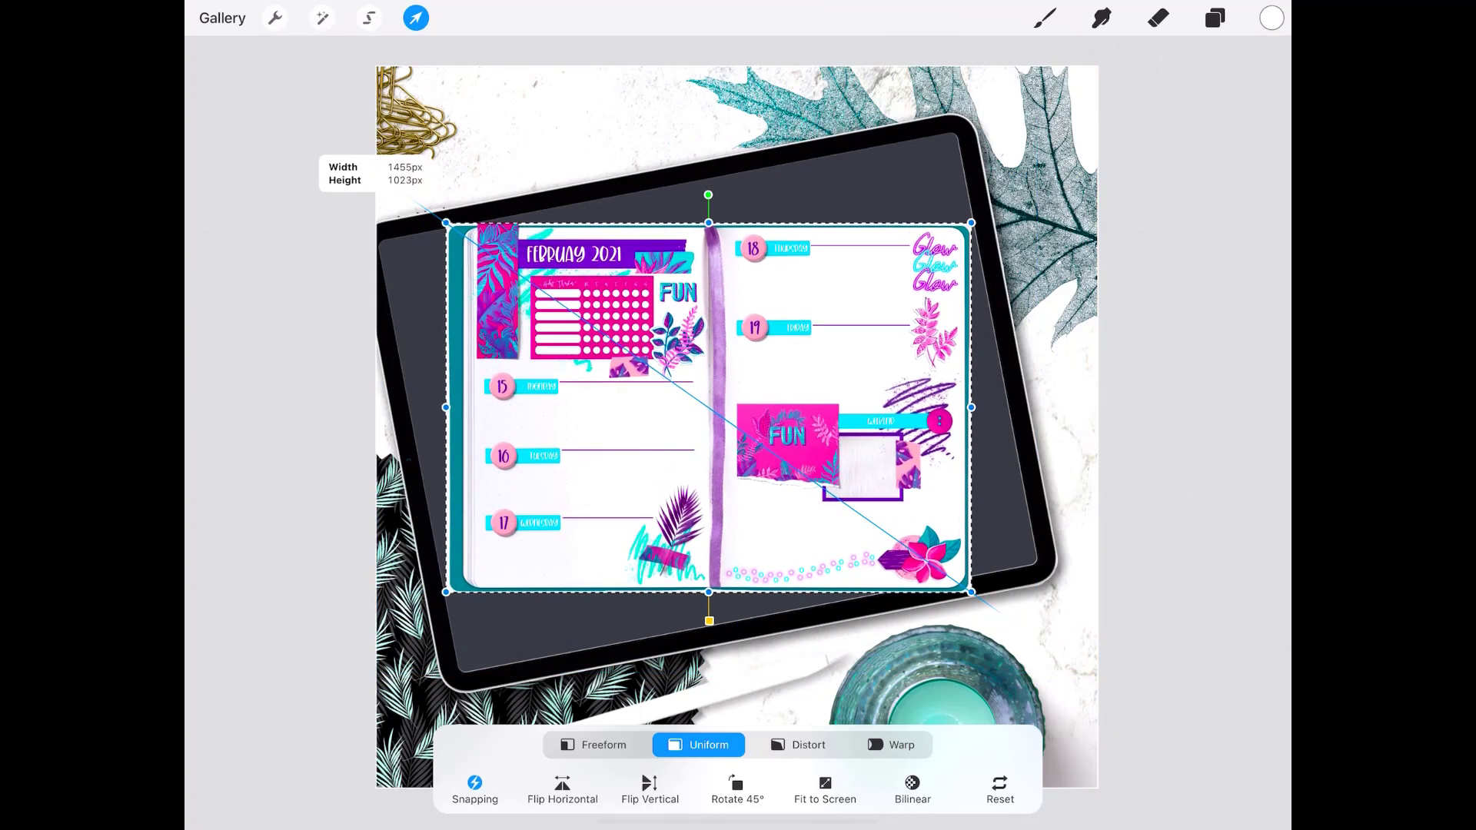
drag(711, 409, 696, 407)
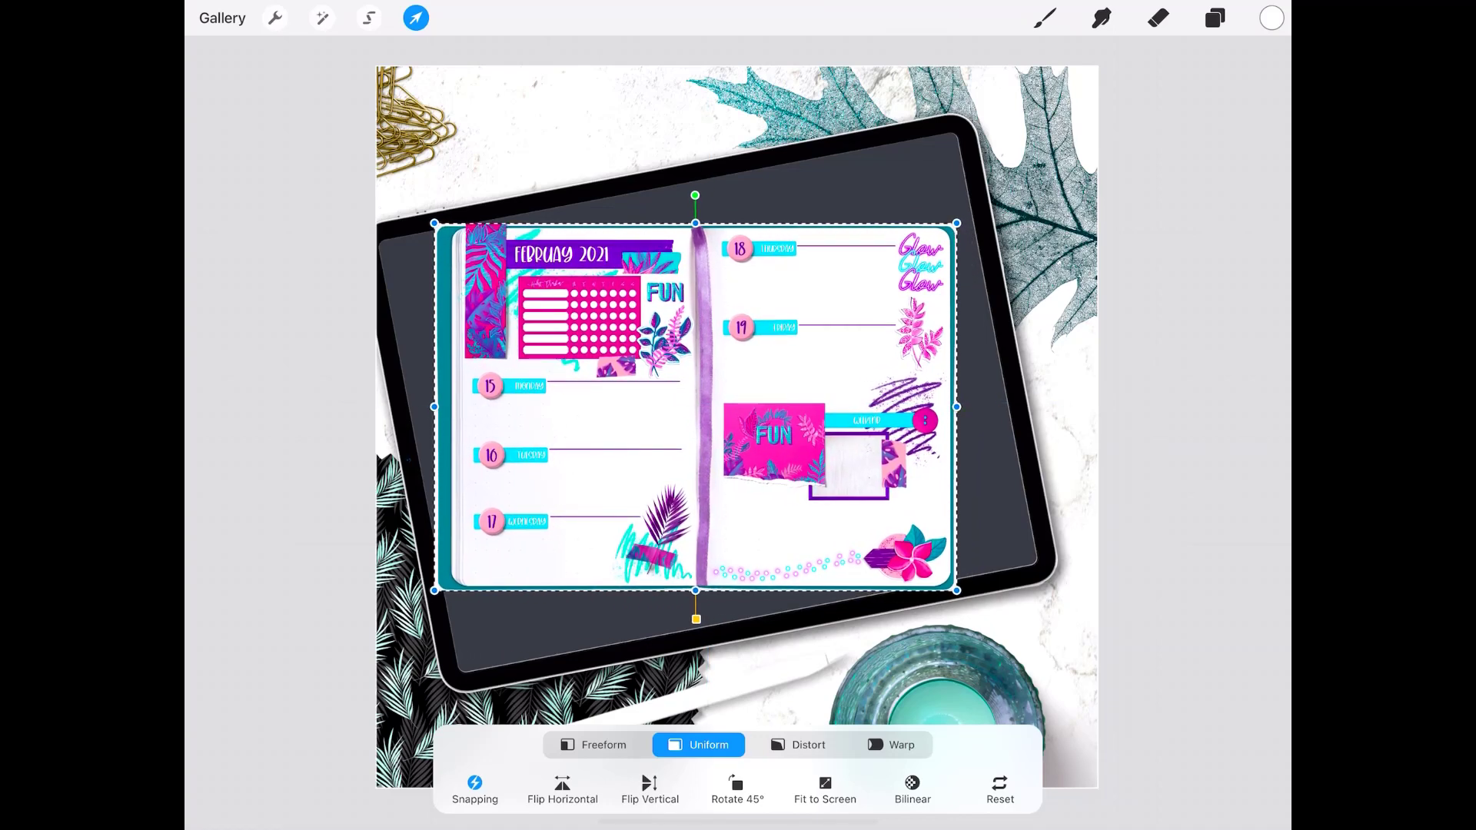
Rotate the planner spread to match the tablet's tilt and enlarge it uniformly to cover the screen's width
drag(695, 195, 656, 200)
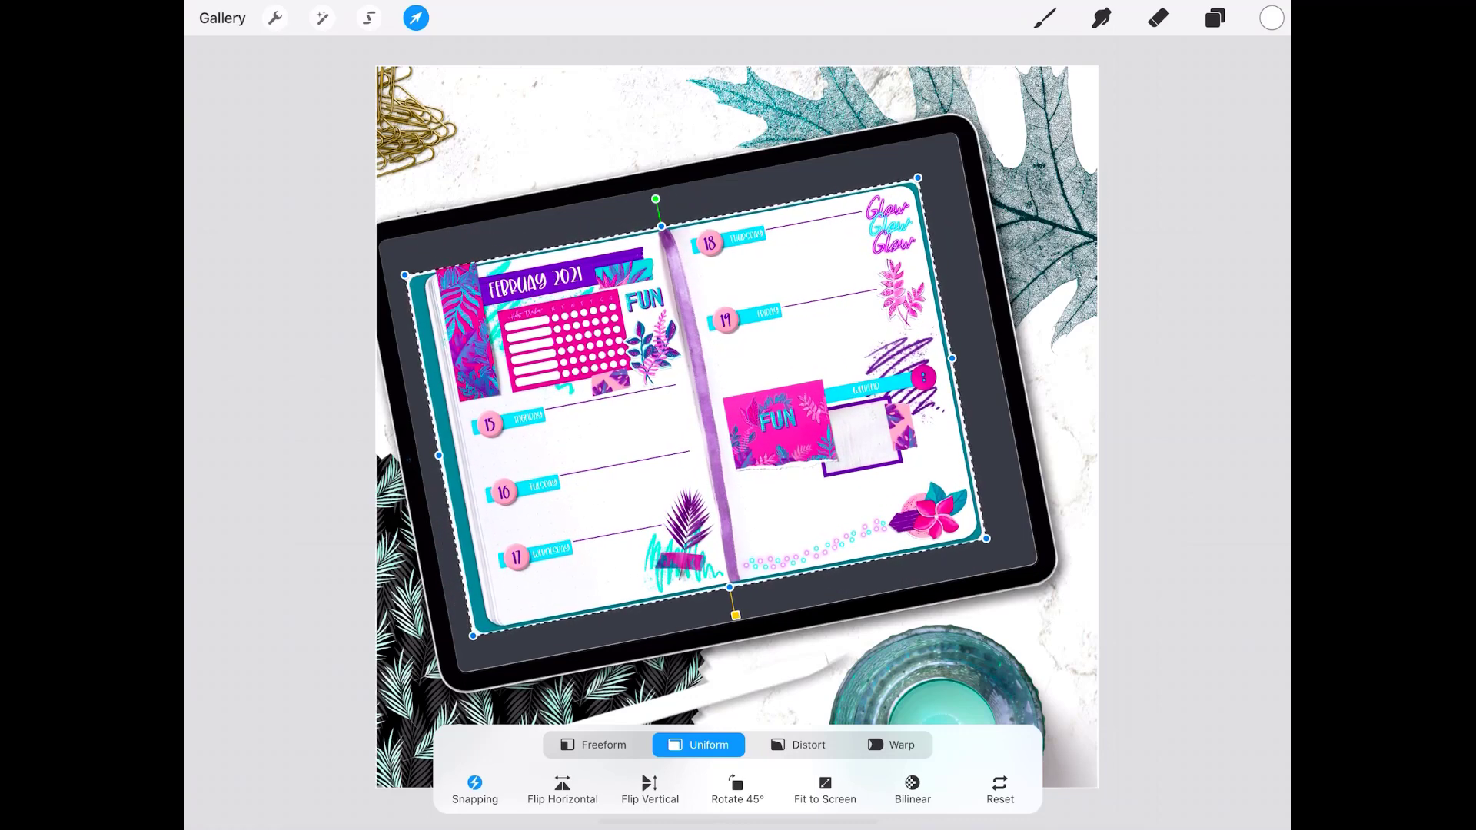
drag(918, 177, 962, 133)
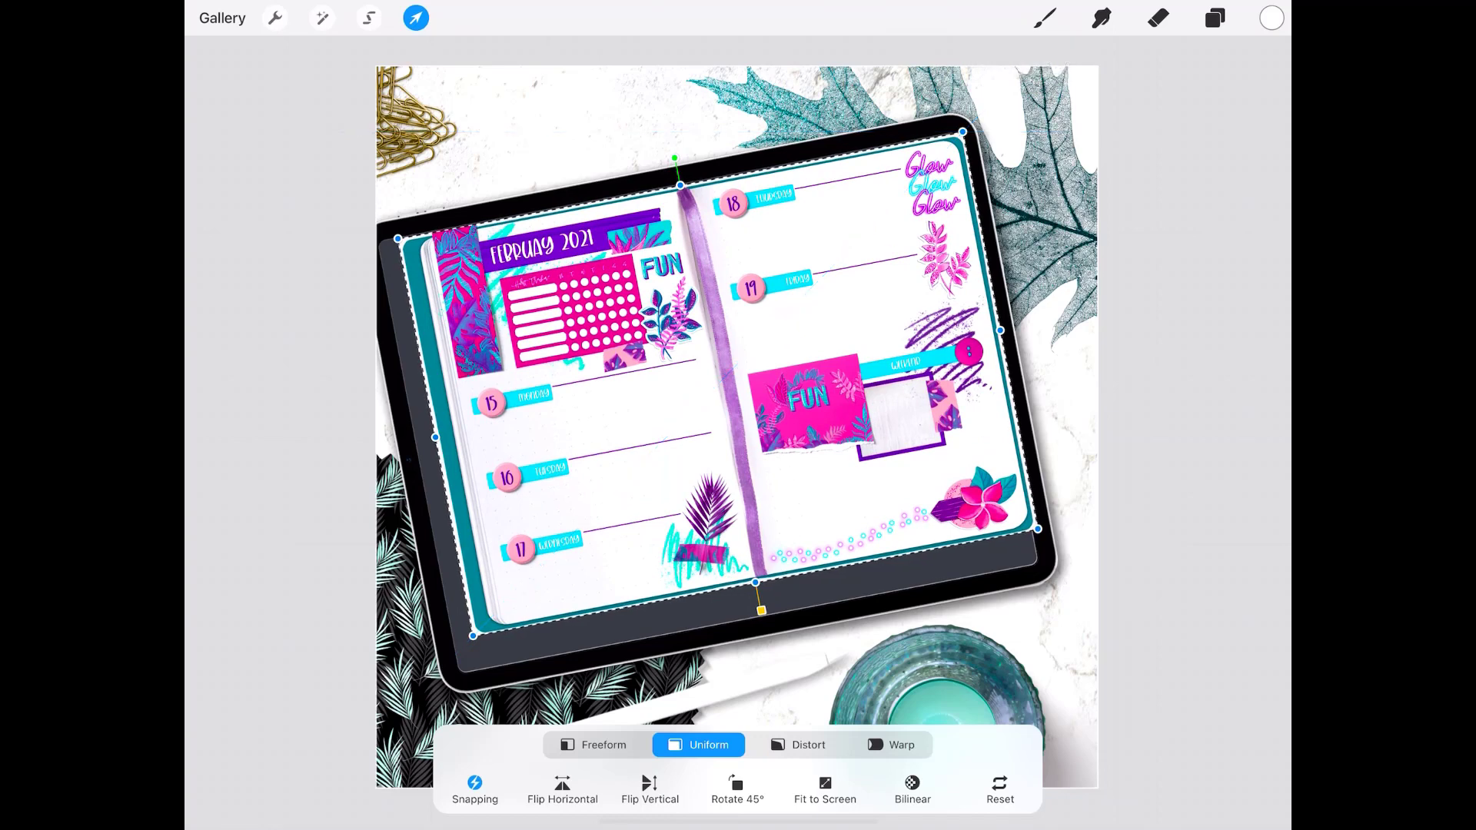
drag(473, 636, 454, 654)
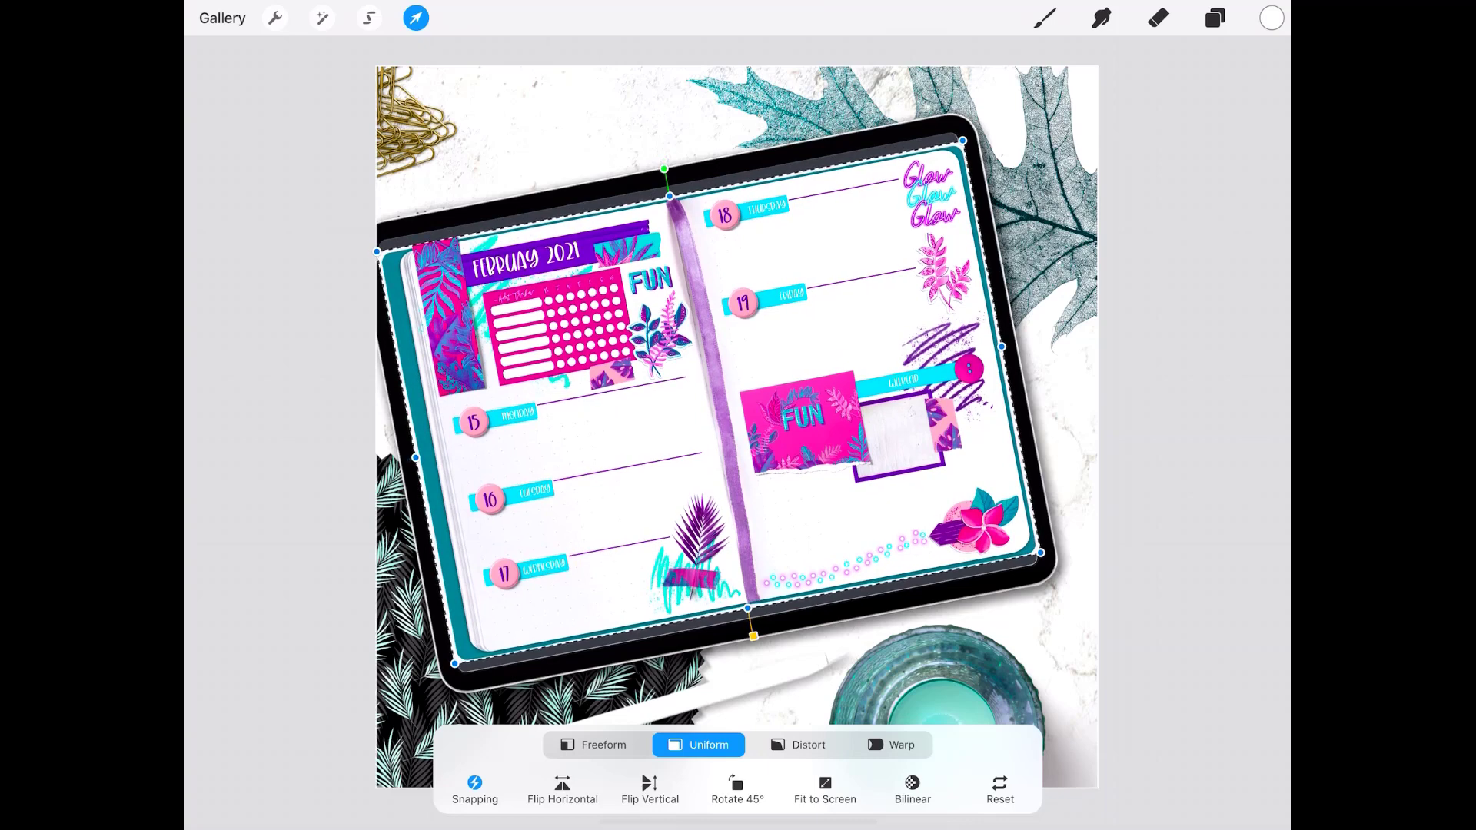
drag(1040, 552, 1043, 554)
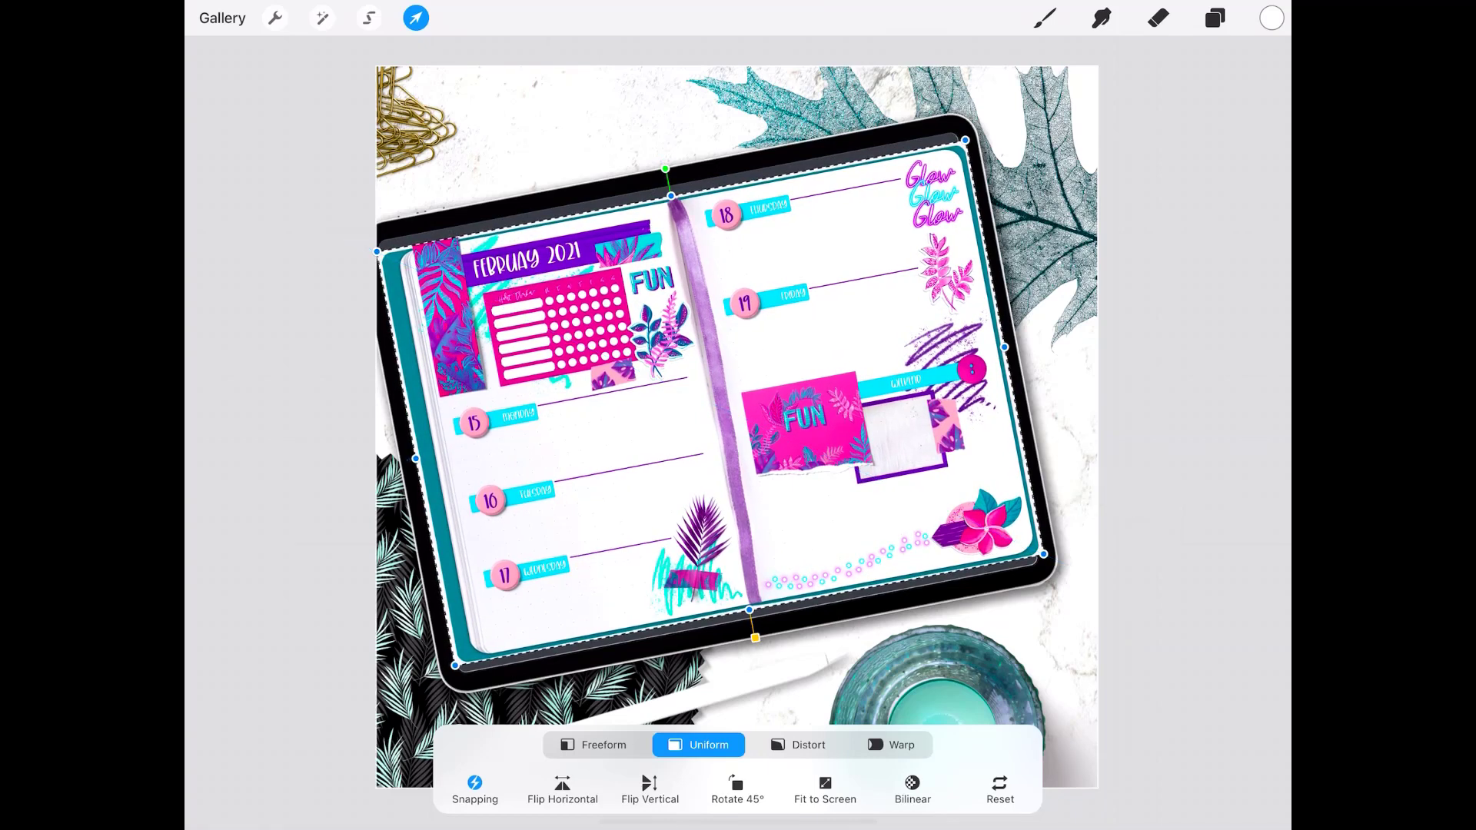
drag(455, 665, 453, 667)
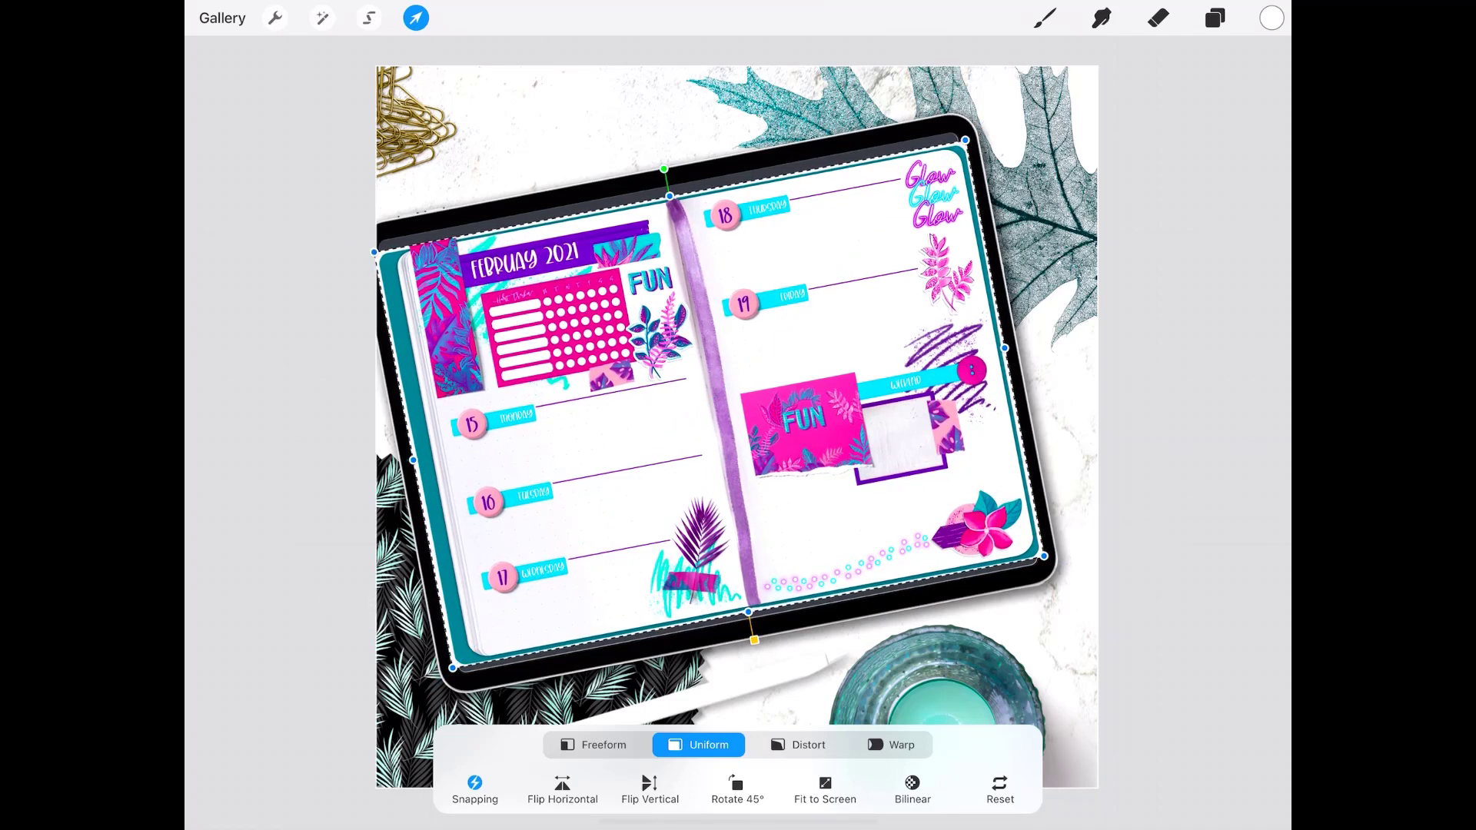
drag(1005, 348, 1003, 348)
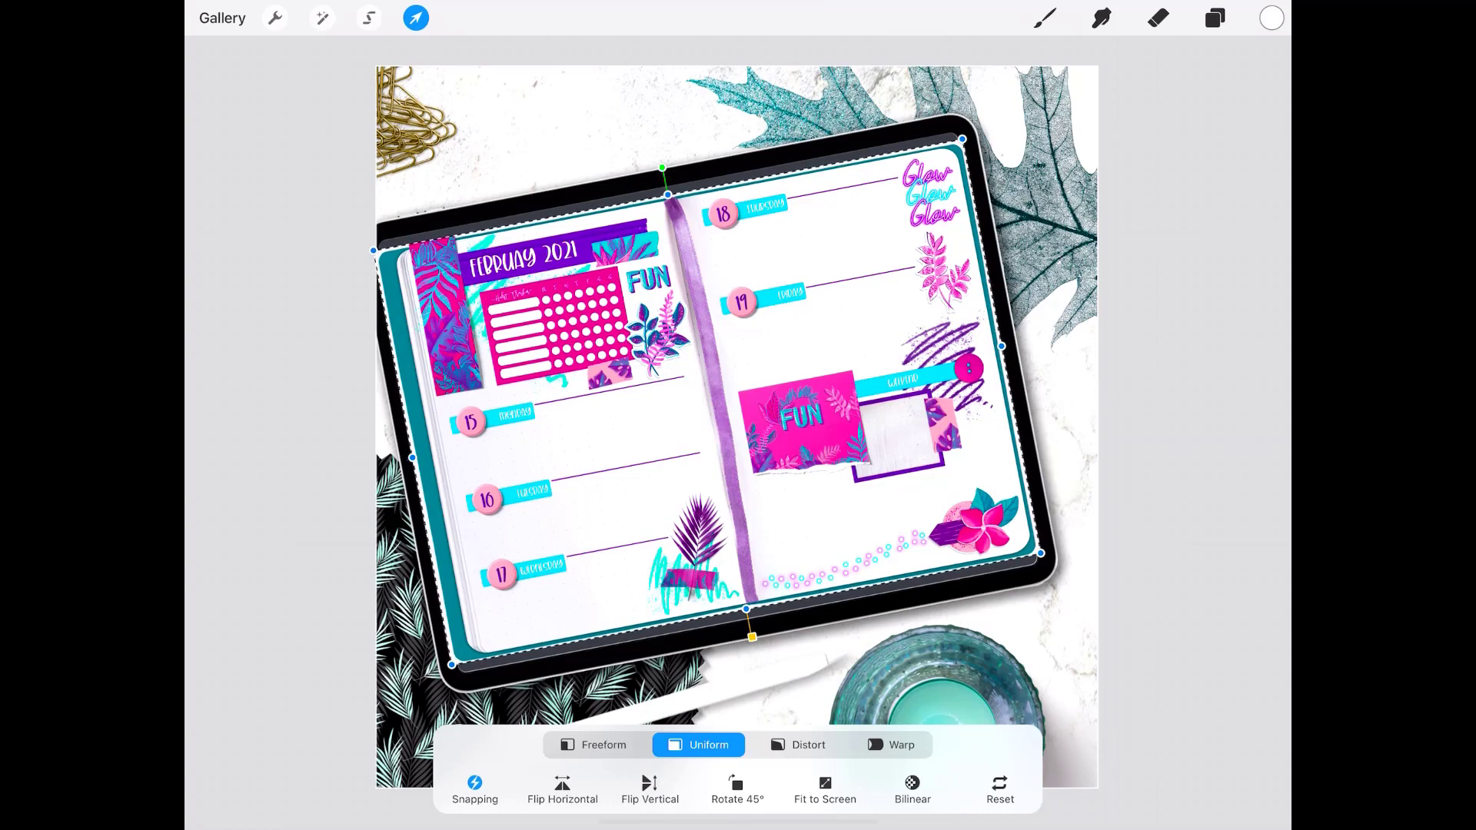
Turn the inserted planner spread layer into a clipping mask on the planner spread placeholder layer
click(1214, 18)
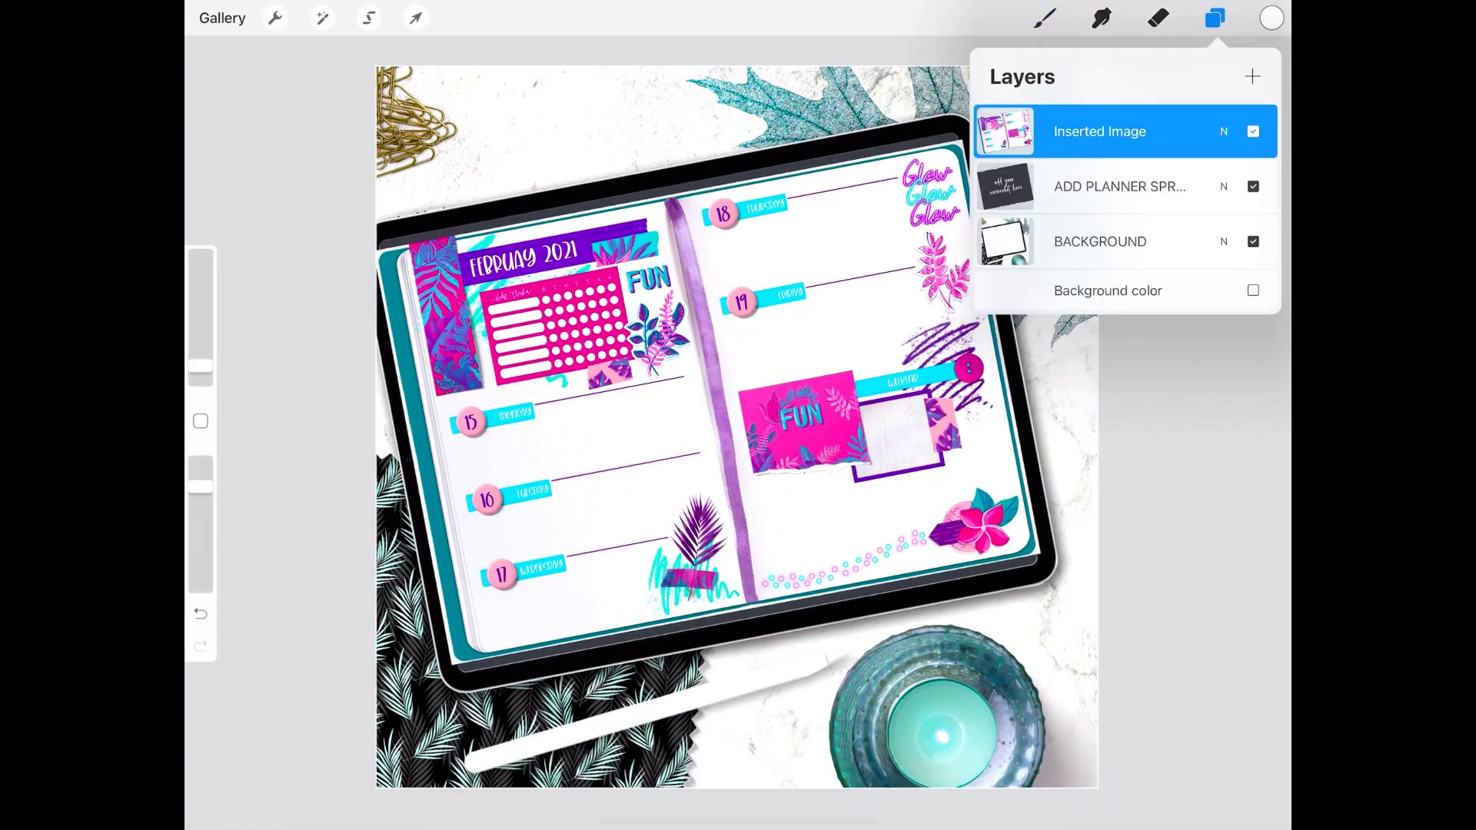
click(1099, 132)
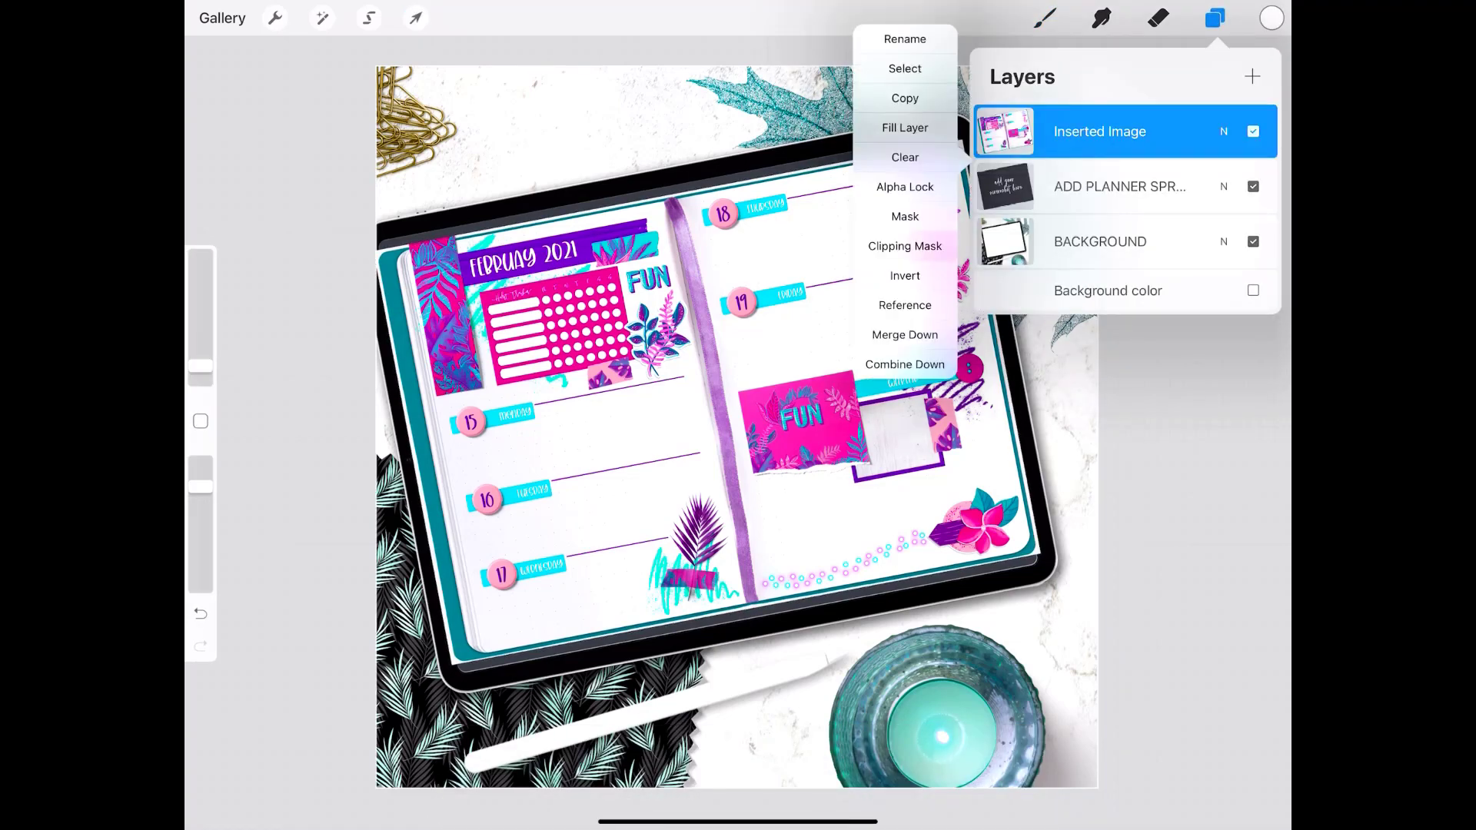
click(904, 246)
click(1044, 18)
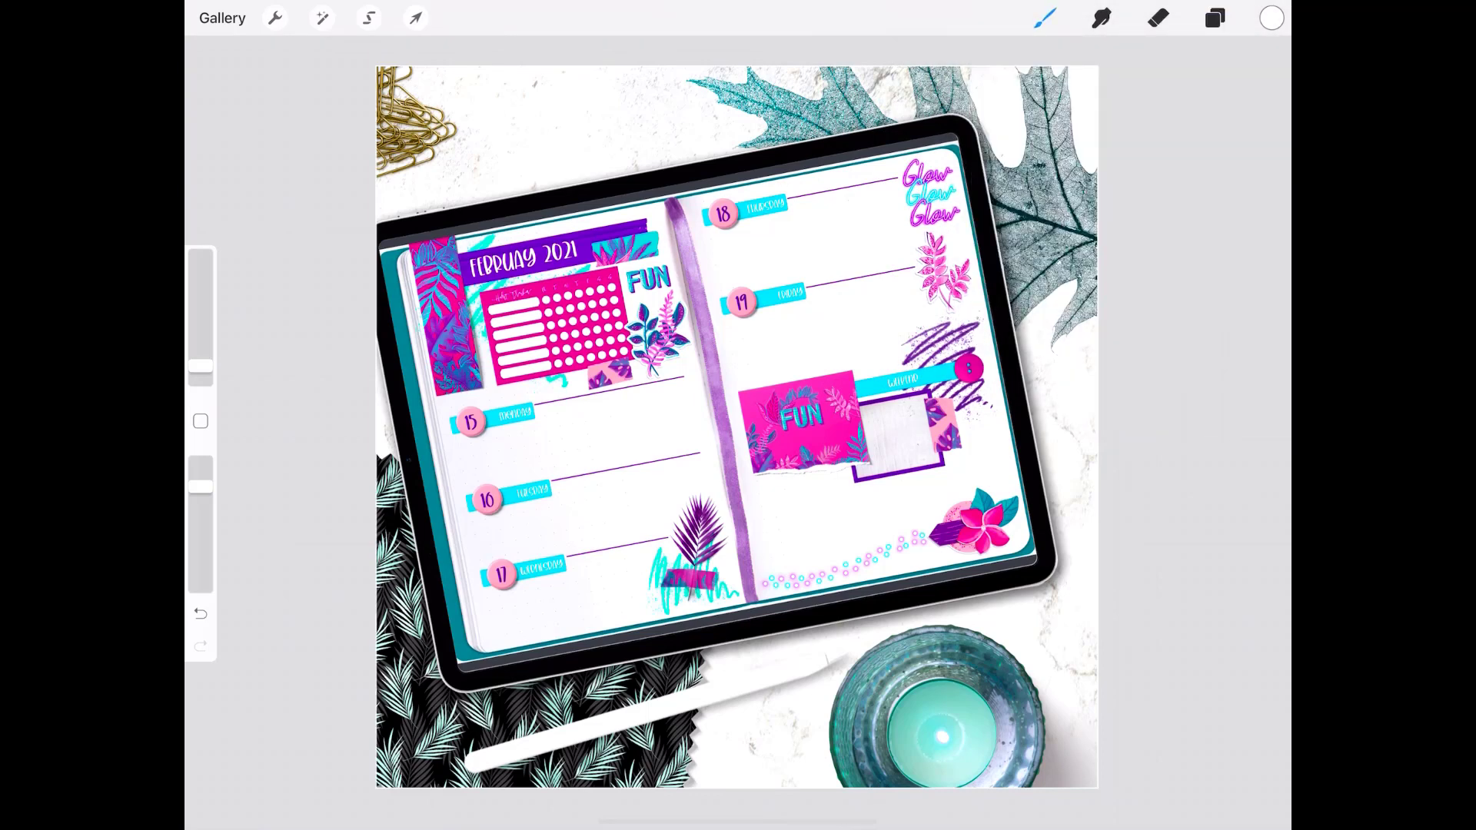
Try rescaling the clipped planner spread, reset that transform, and undo the clipping mask and the fitting to the tablet
click(1214, 18)
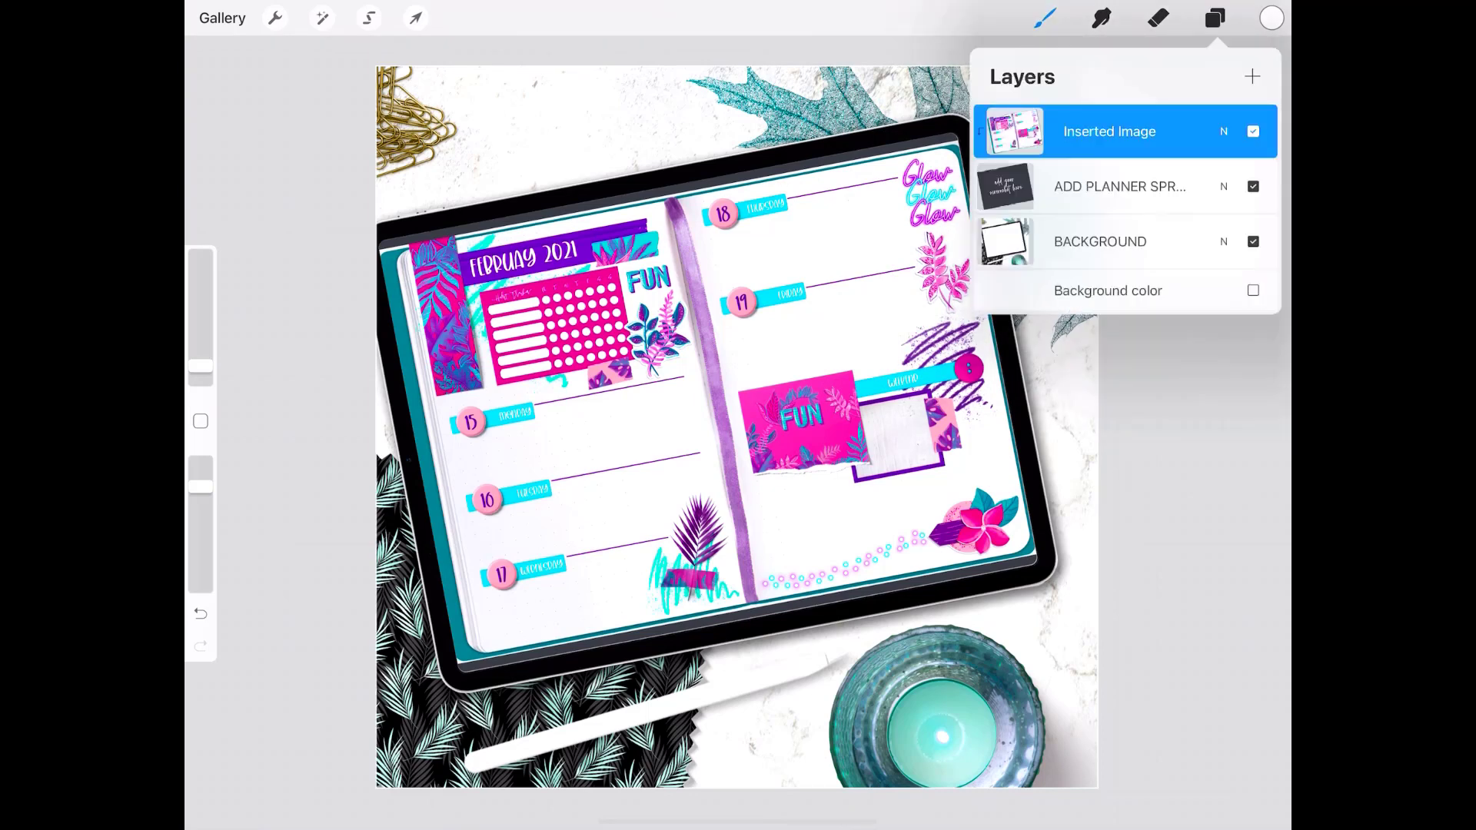
click(416, 17)
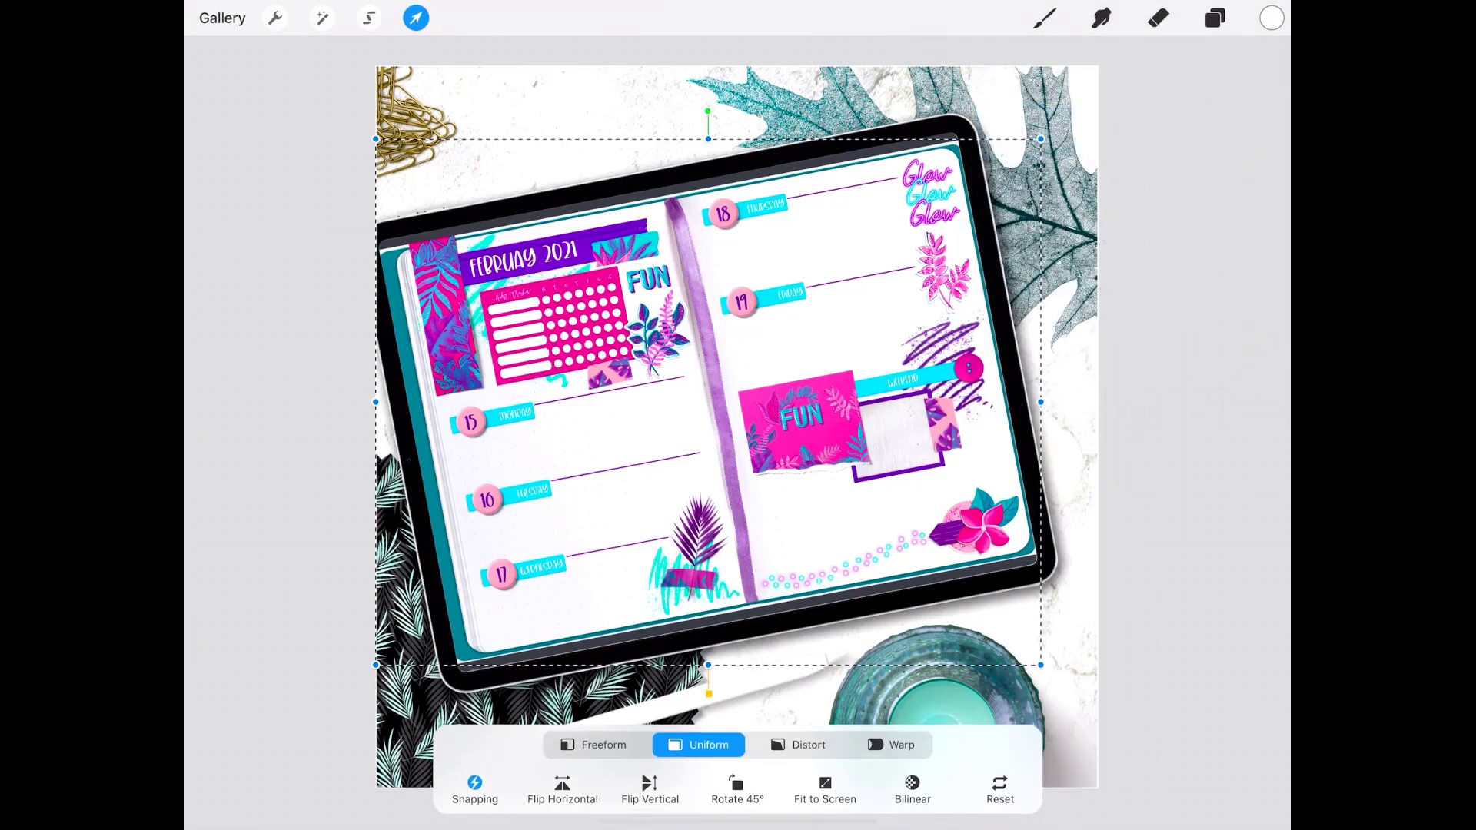
drag(1040, 139, 1140, 60)
drag(1140, 665, 933, 500)
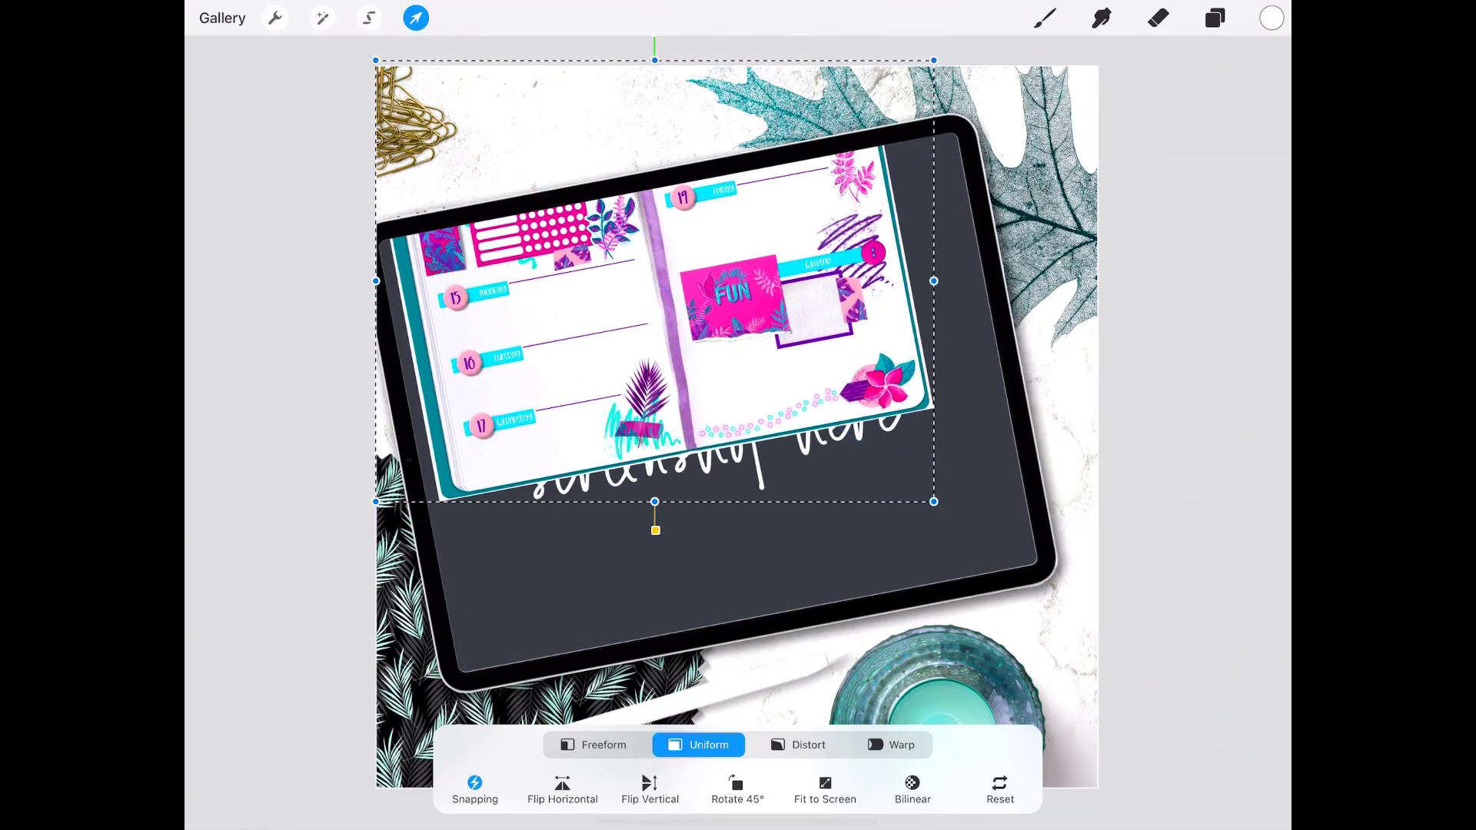
click(1000, 788)
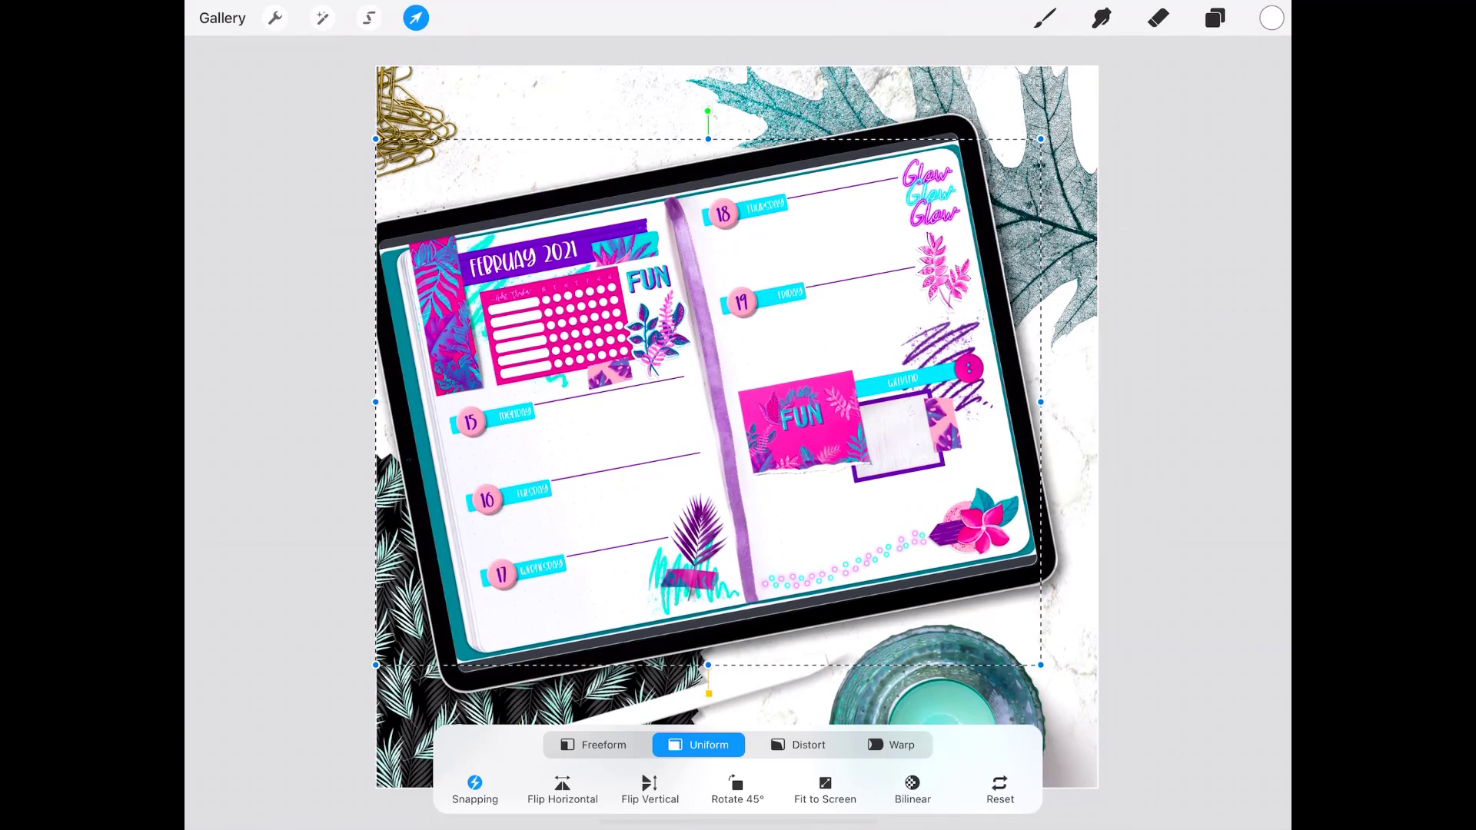
click(1044, 18)
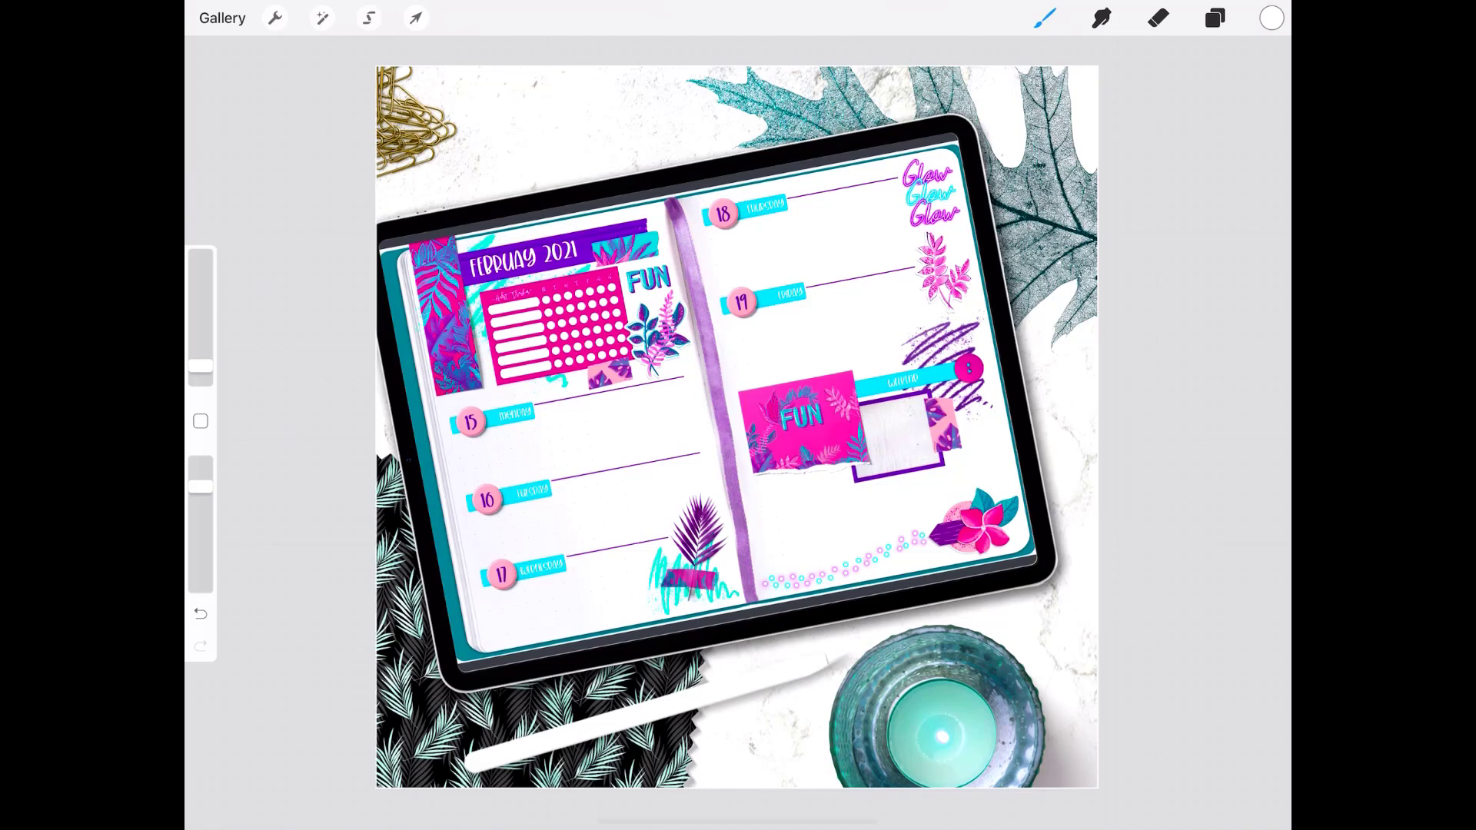
key(ctrl+z)
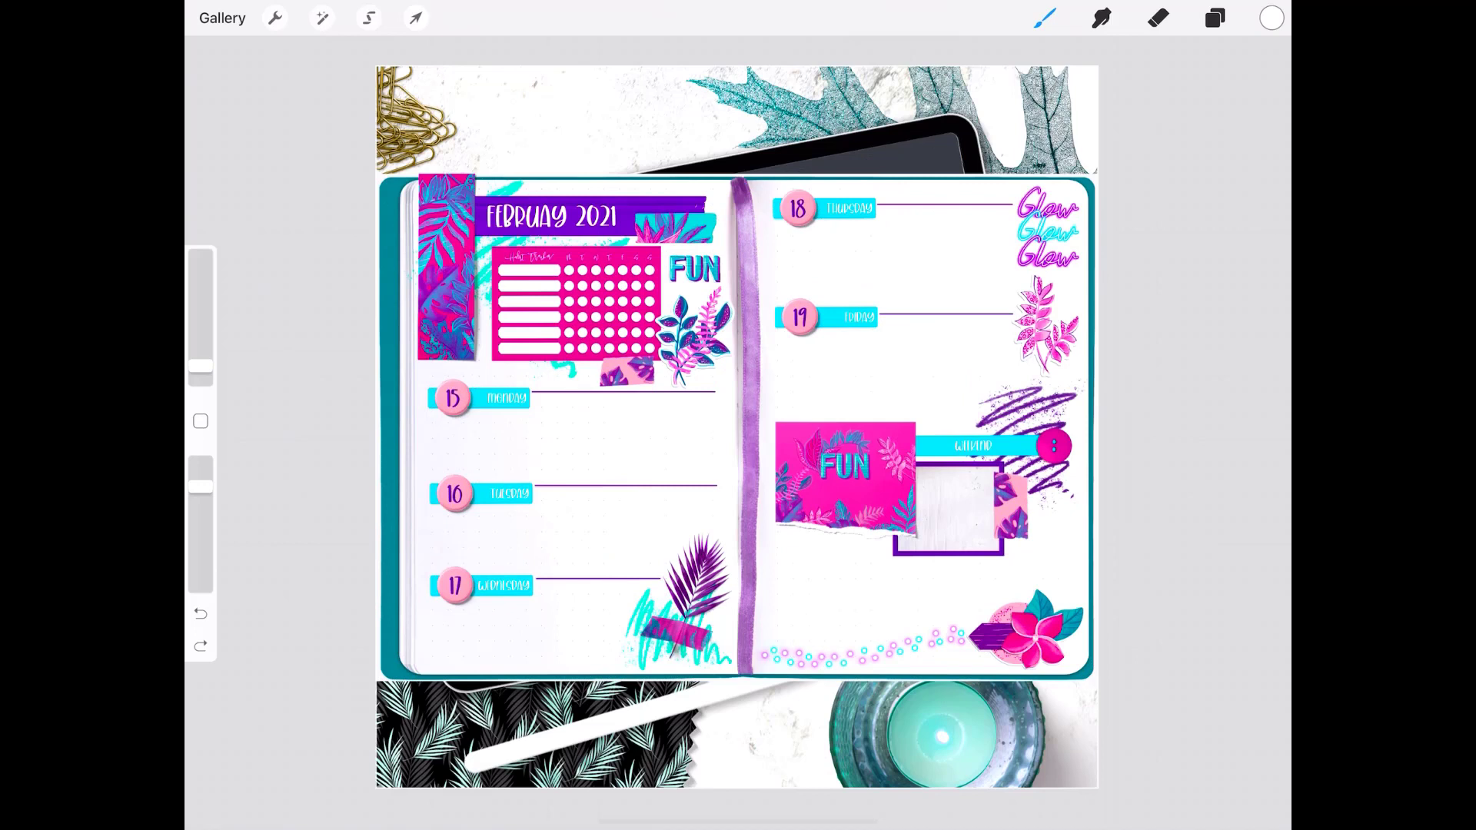
Distort the inserted planner spread by its four corners so it matches the tilted tablet screen's corners
key(ctrl+z)
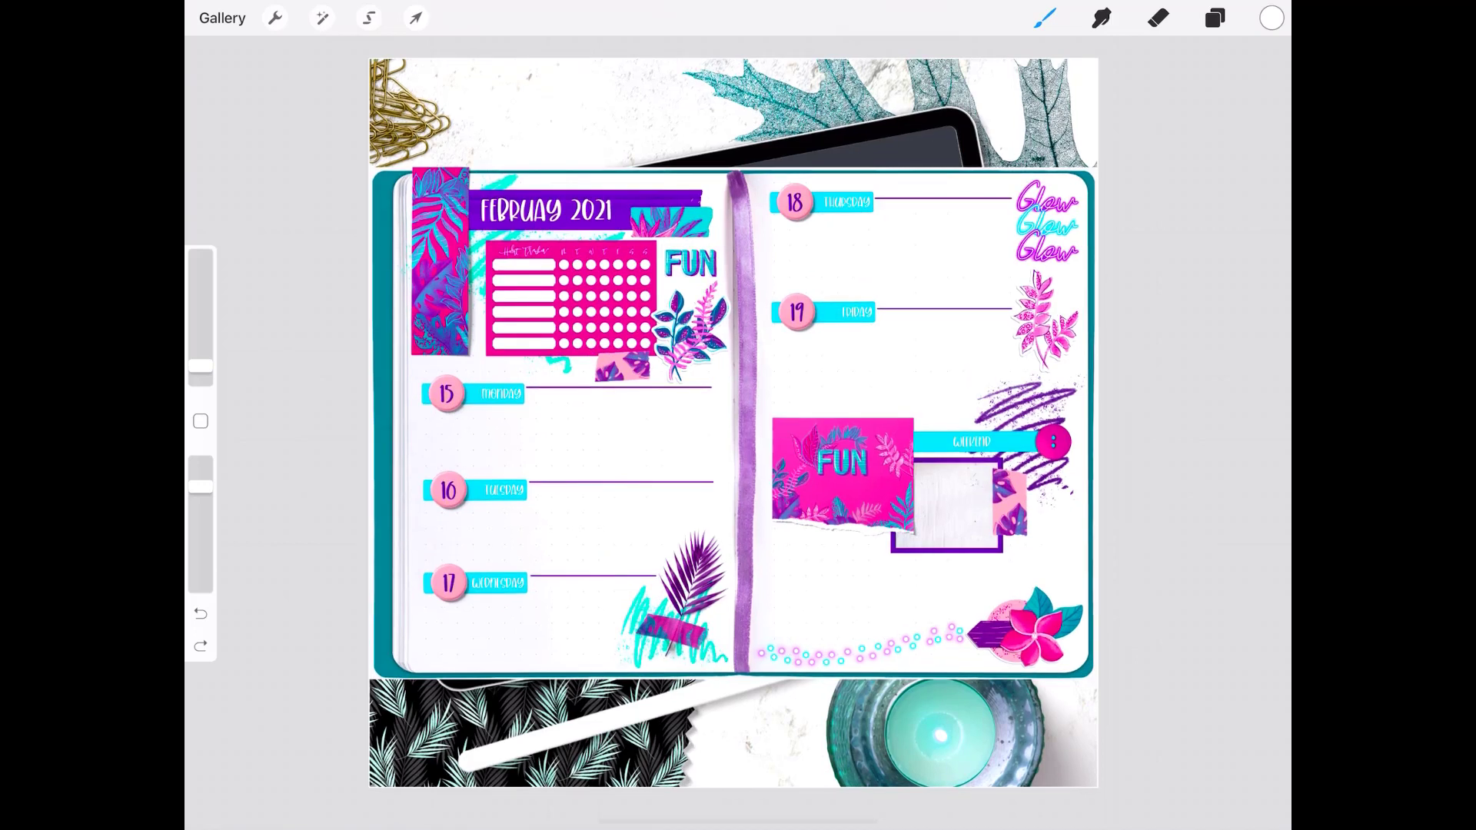
click(416, 17)
click(800, 745)
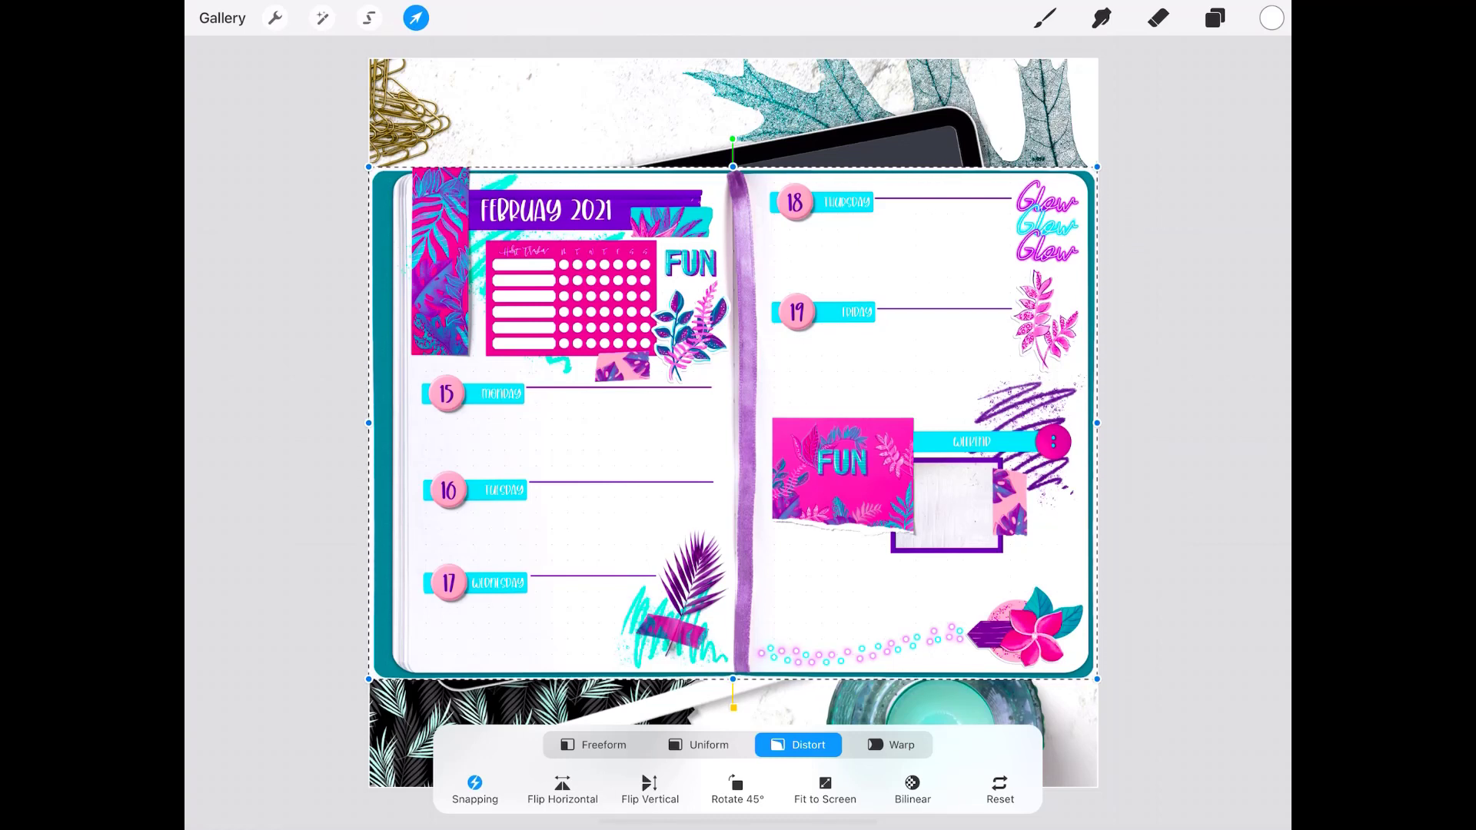
scroll(734, 423, down, 1)
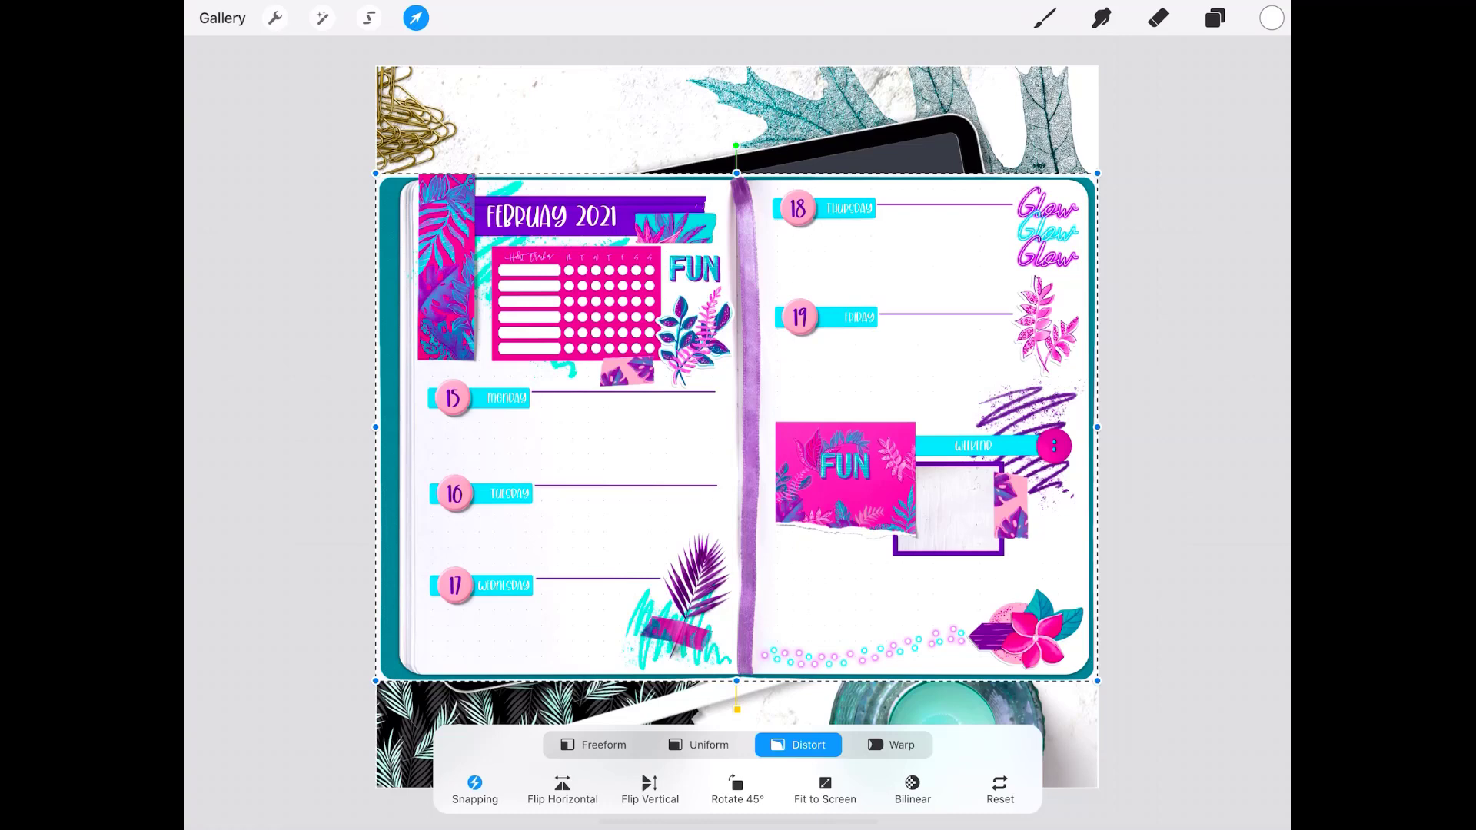
scroll(733, 423, up, 1)
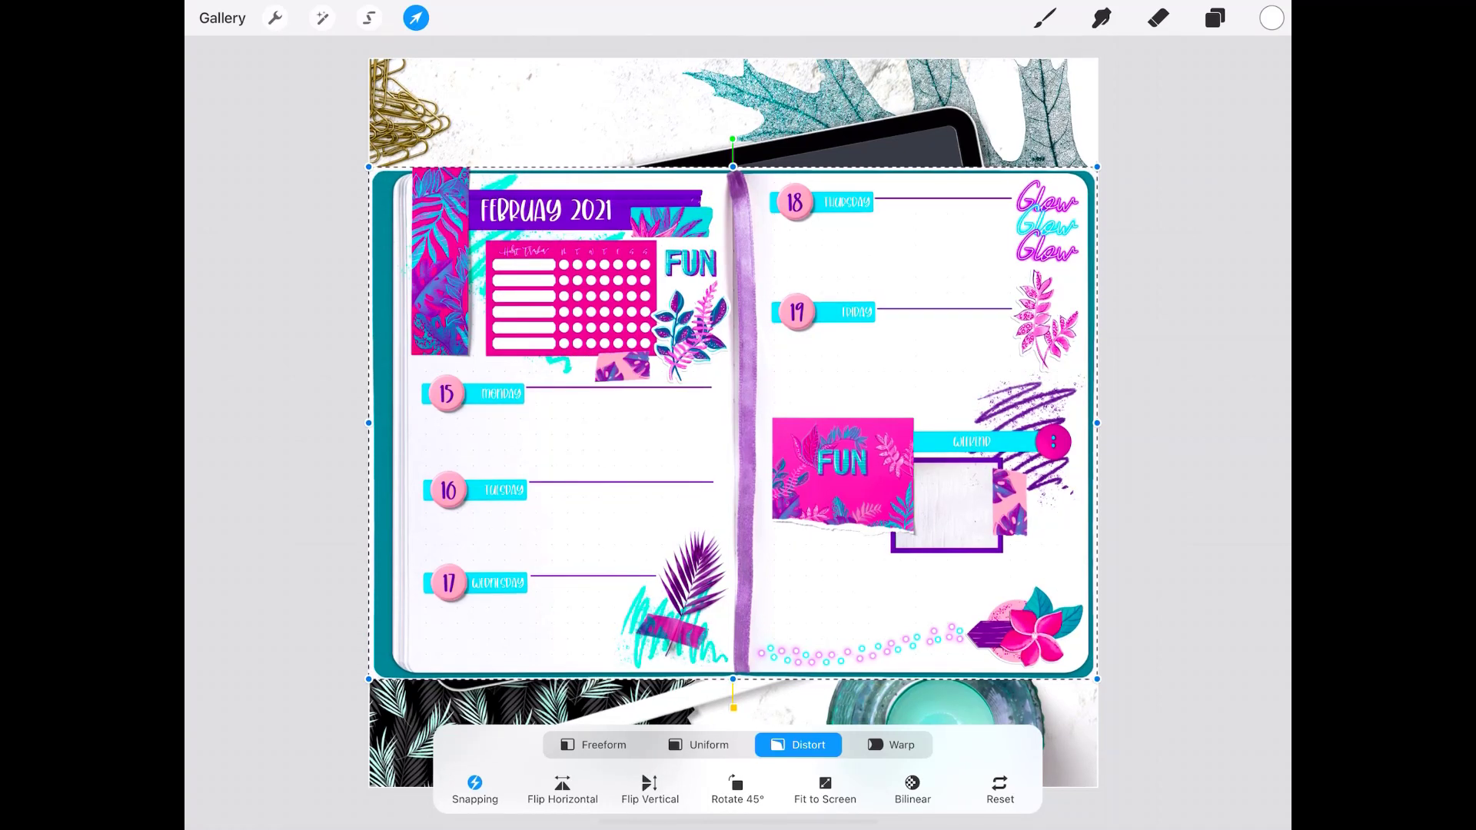
drag(1097, 167, 957, 124)
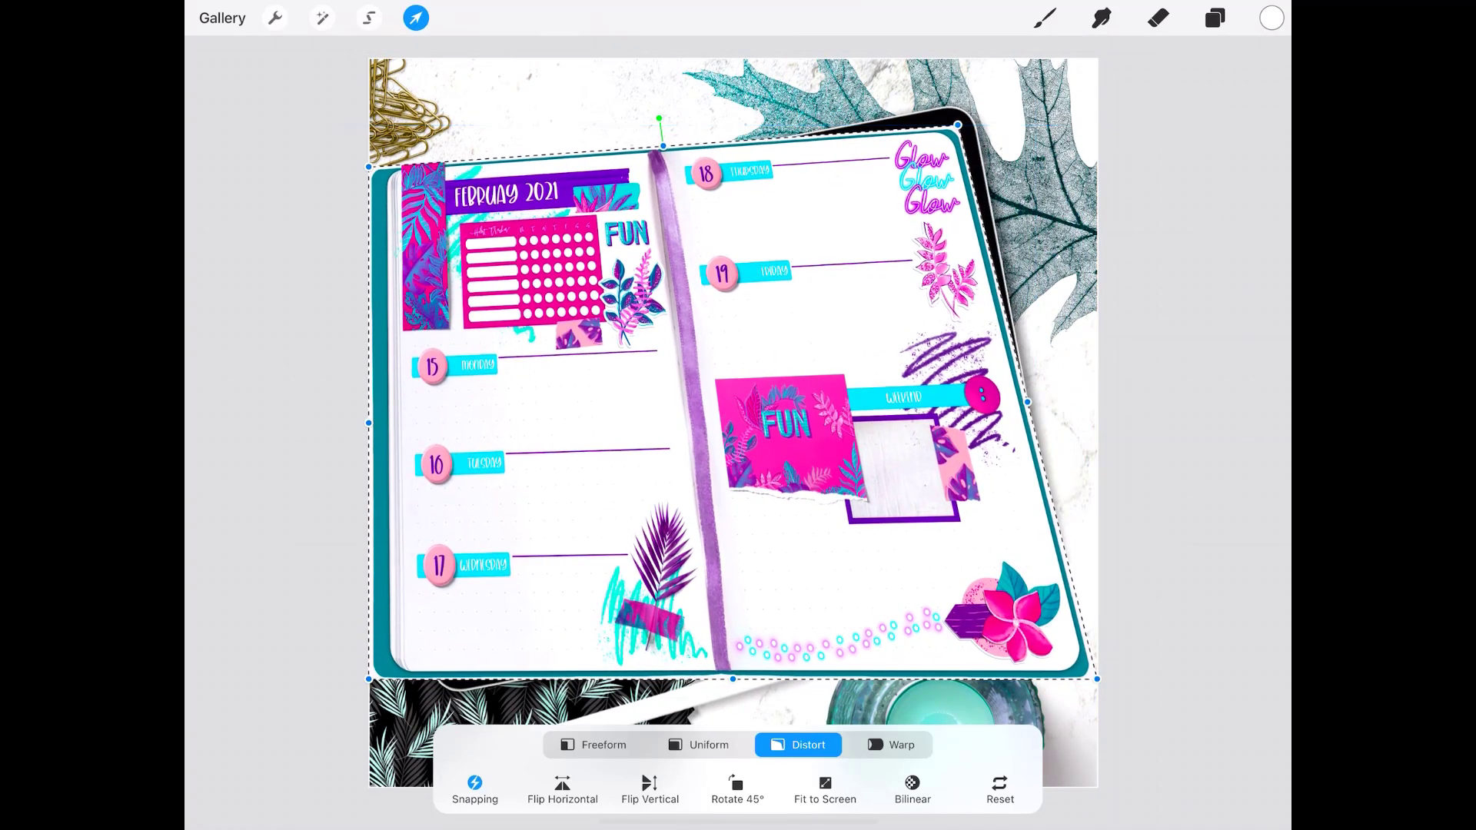
drag(1097, 679, 1043, 563)
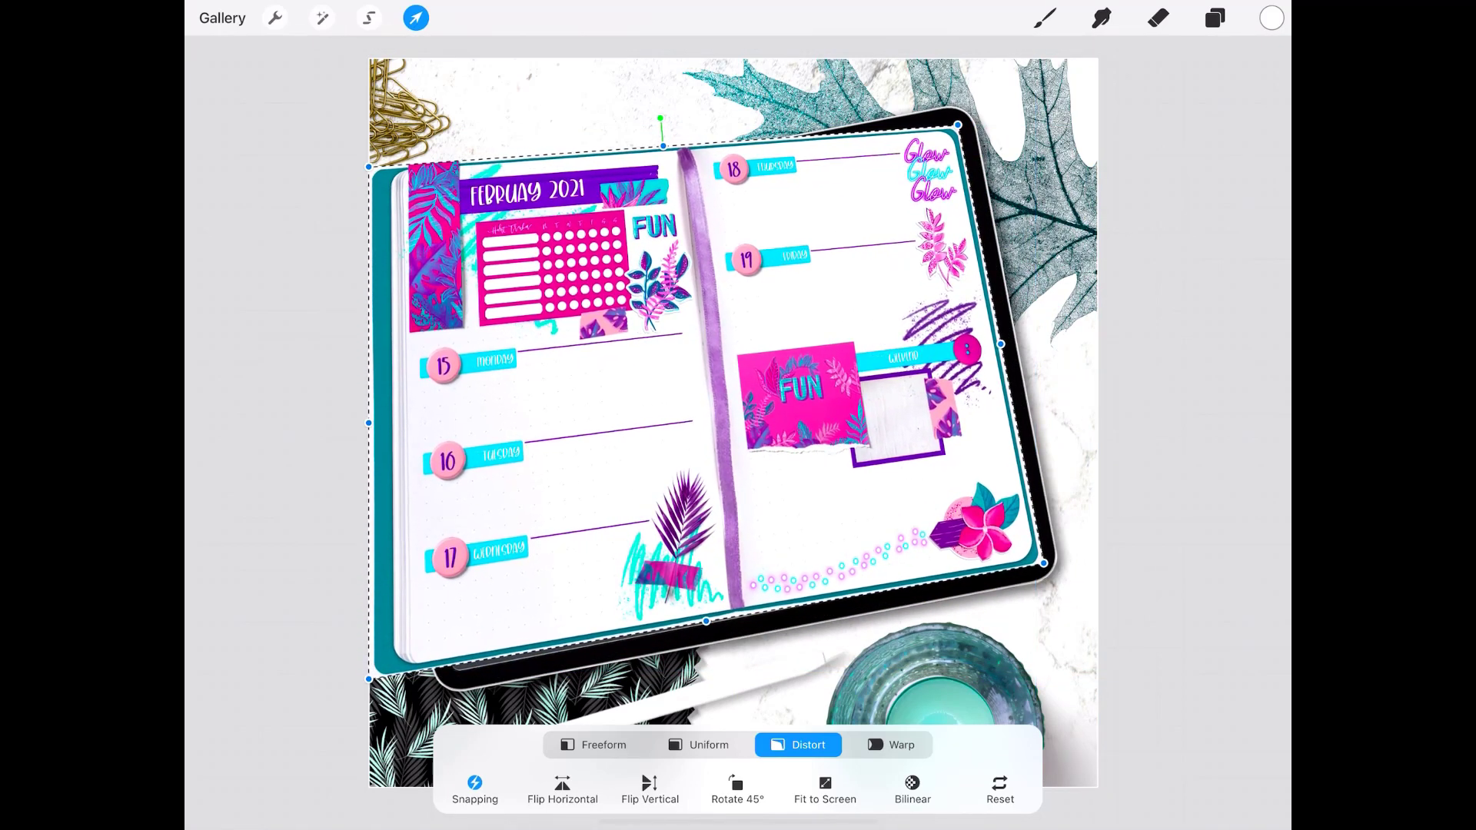
drag(369, 679, 454, 674)
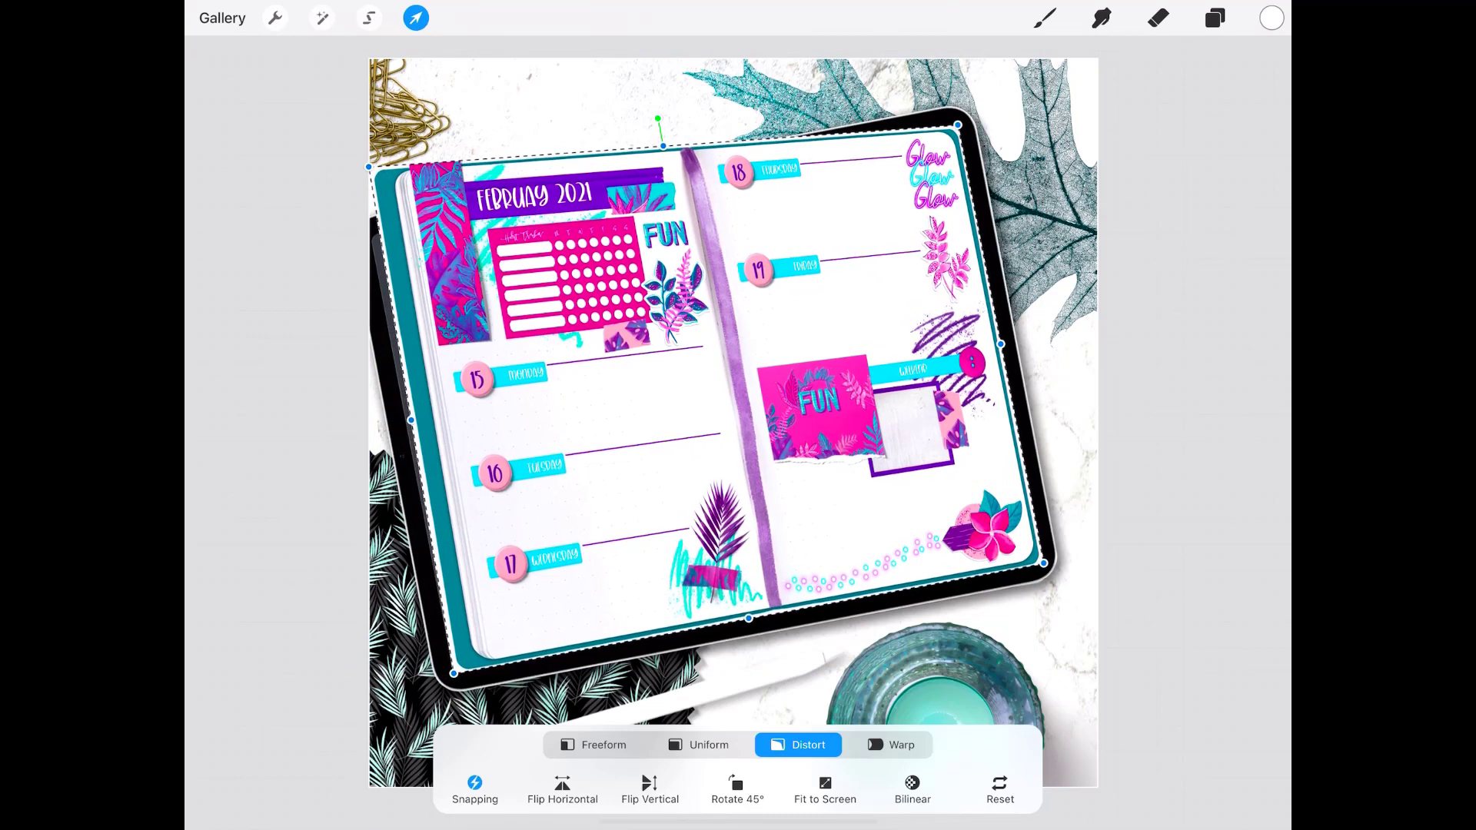
drag(369, 166, 369, 232)
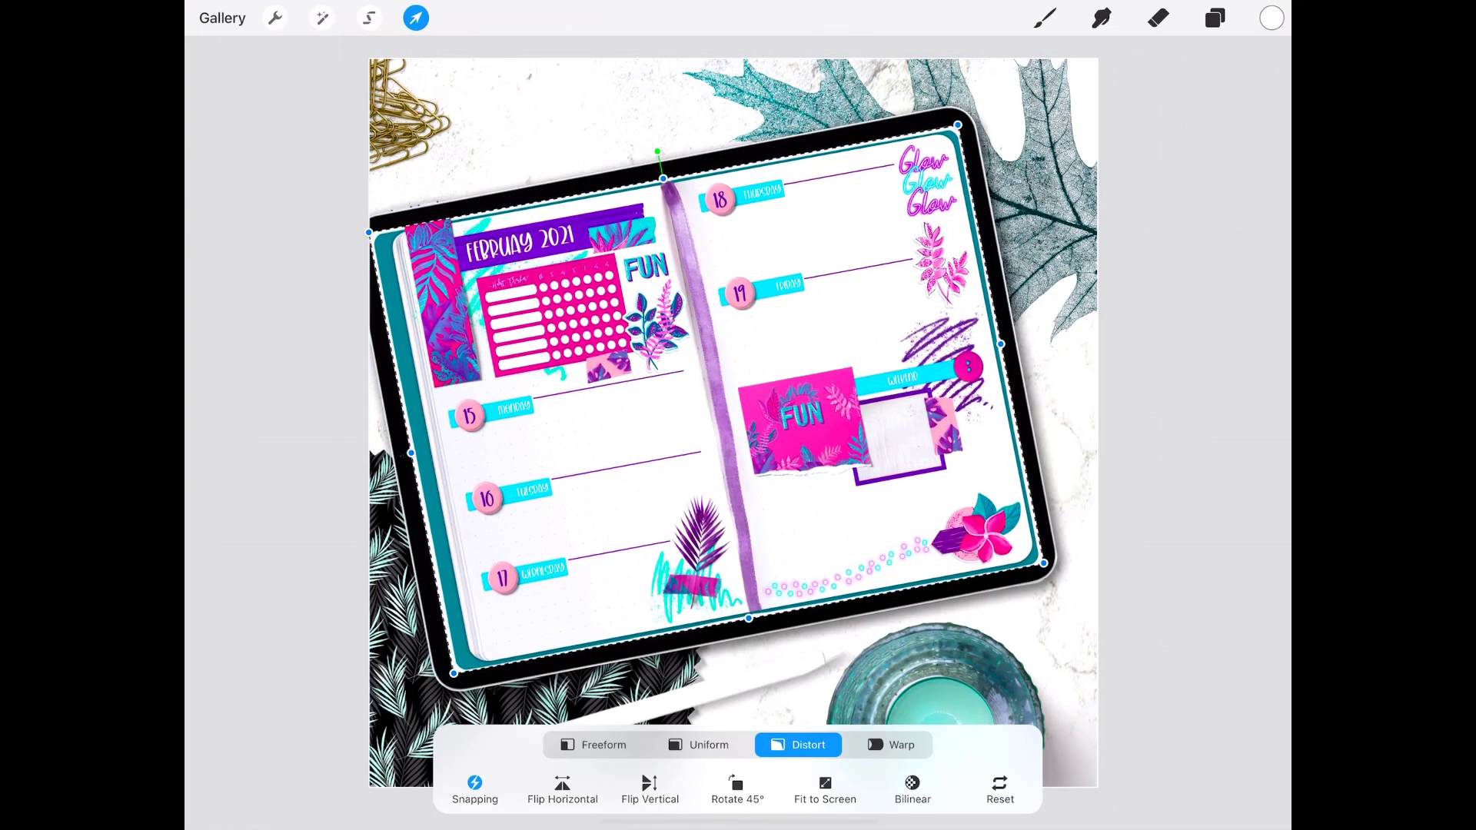
drag(1043, 563, 1039, 560)
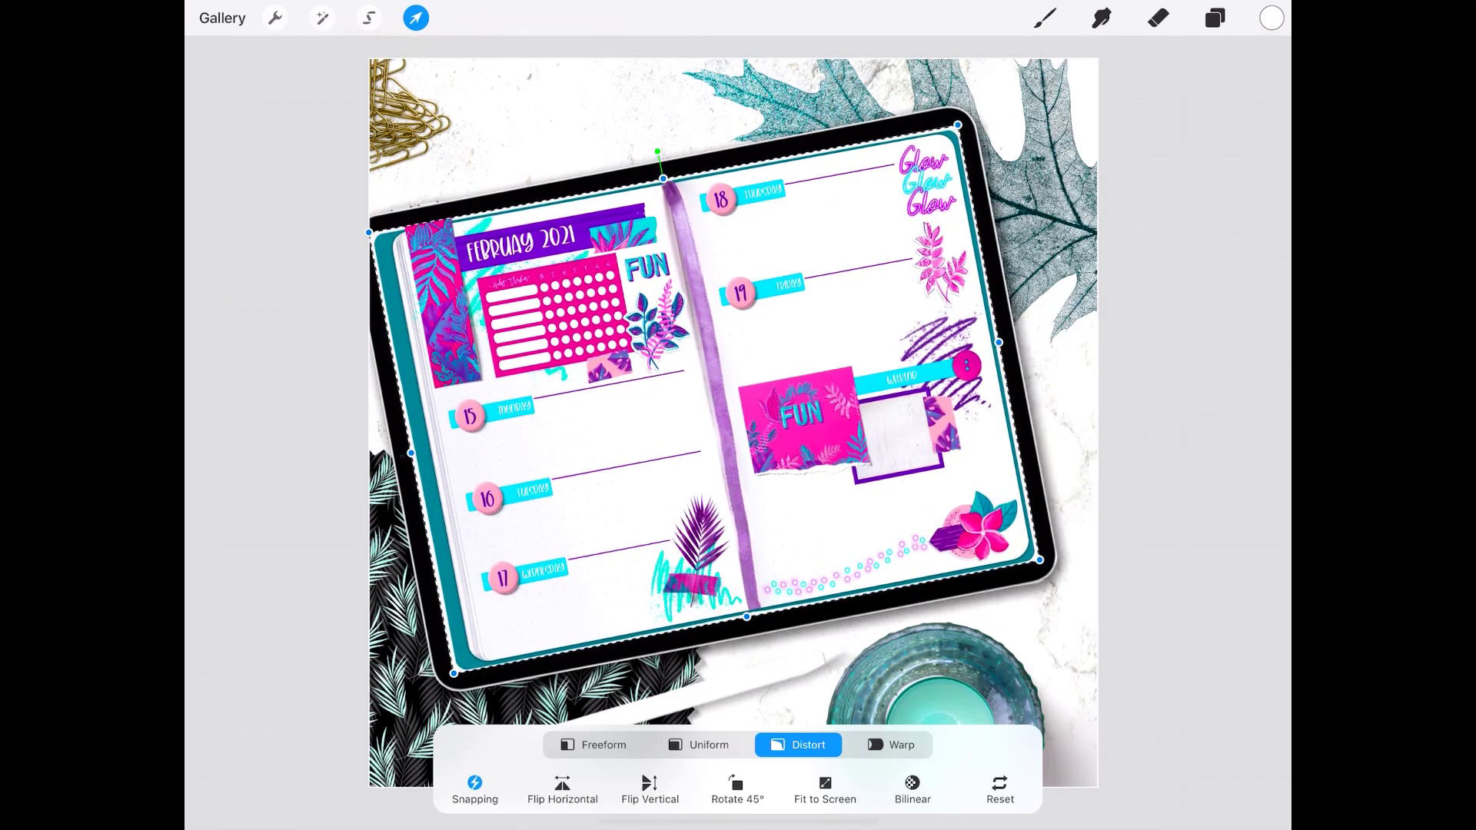
Turn the distorted planner spread layer into a clipping mask on the planner spread placeholder layer
click(1214, 17)
click(1004, 131)
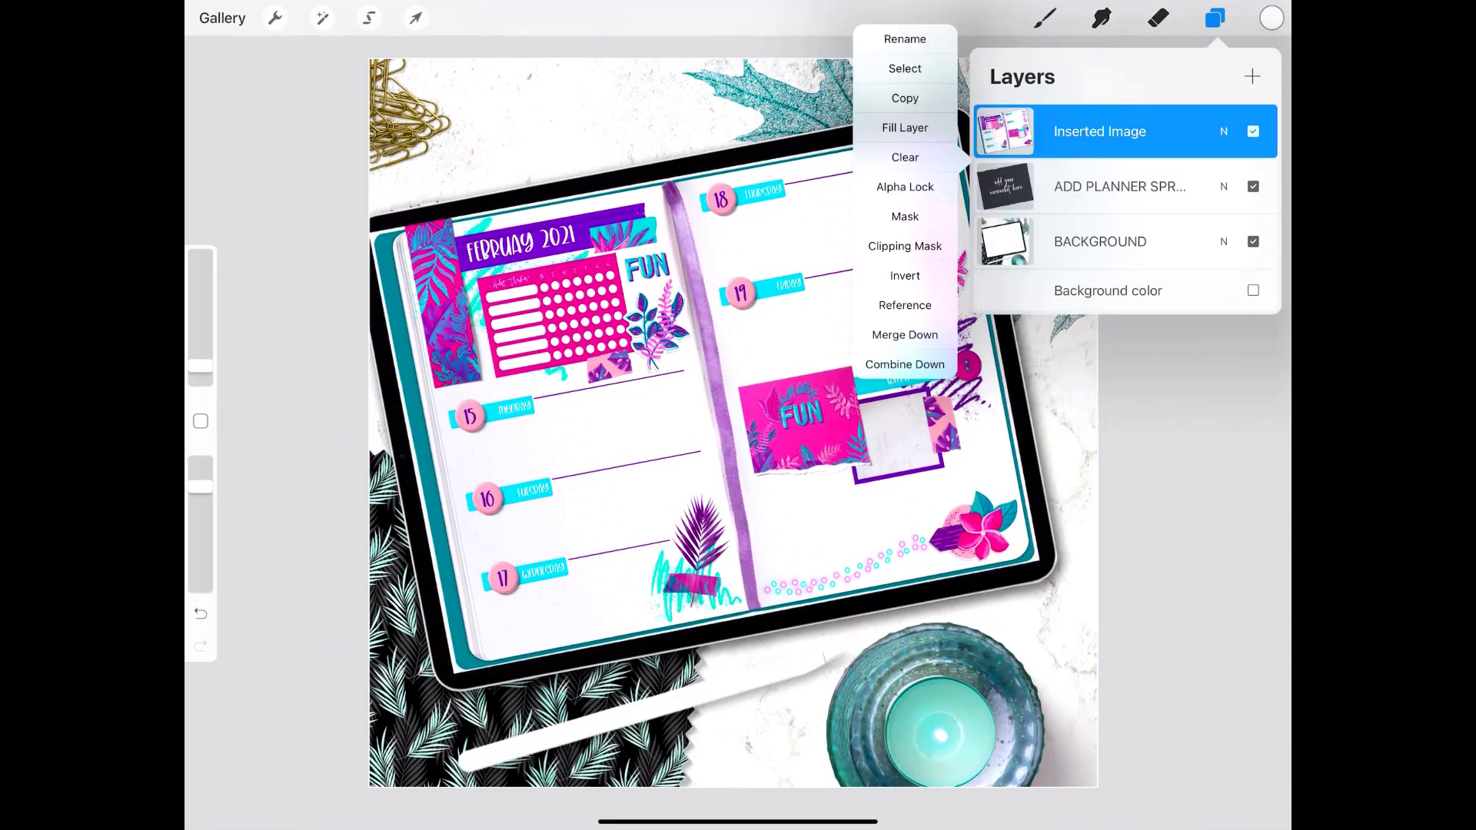
click(905, 246)
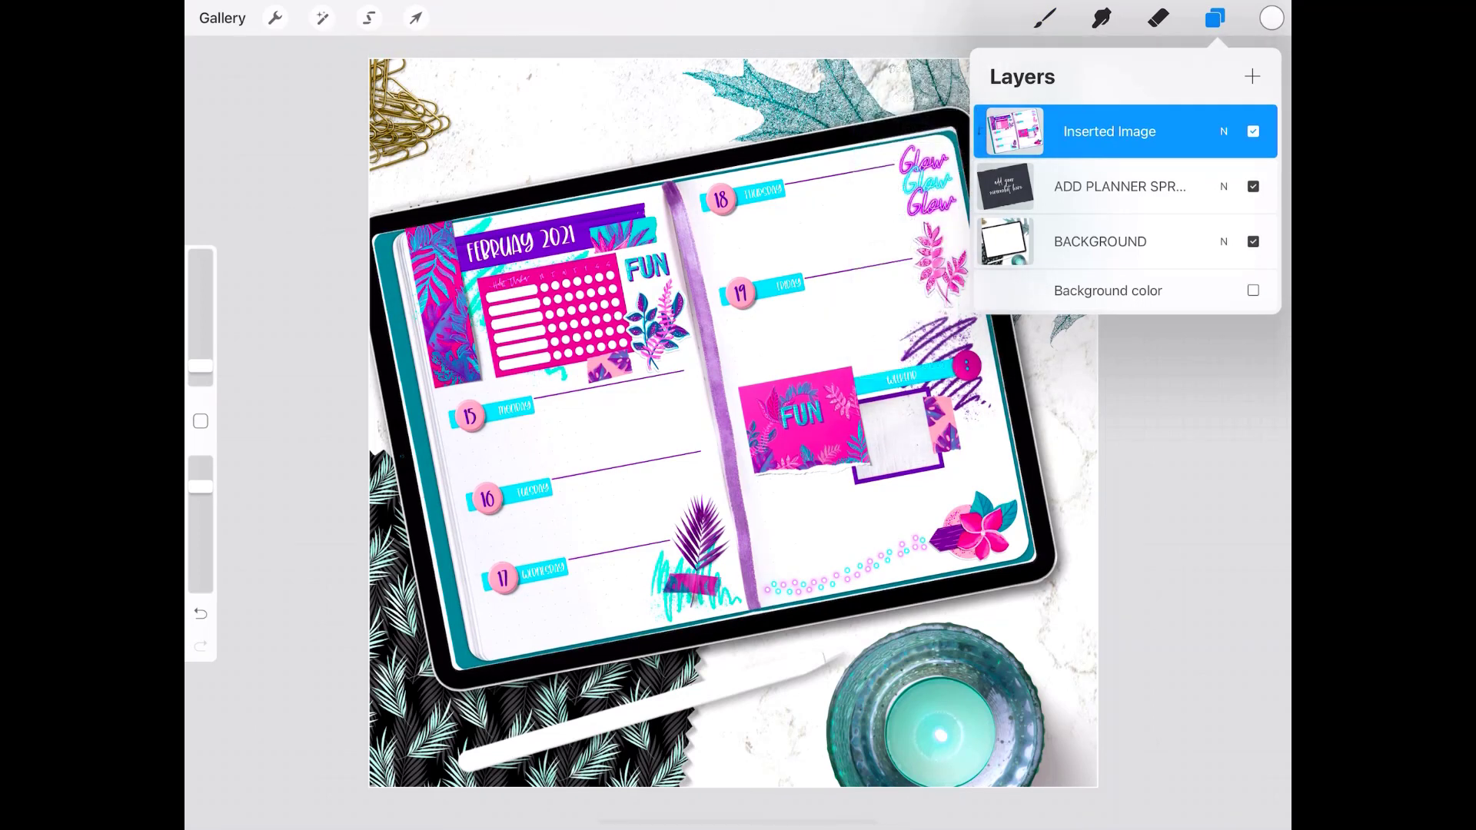
Fine-tune the clipped planner spread's corners and position with Distort so it fills the tablet screen evenly
click(415, 18)
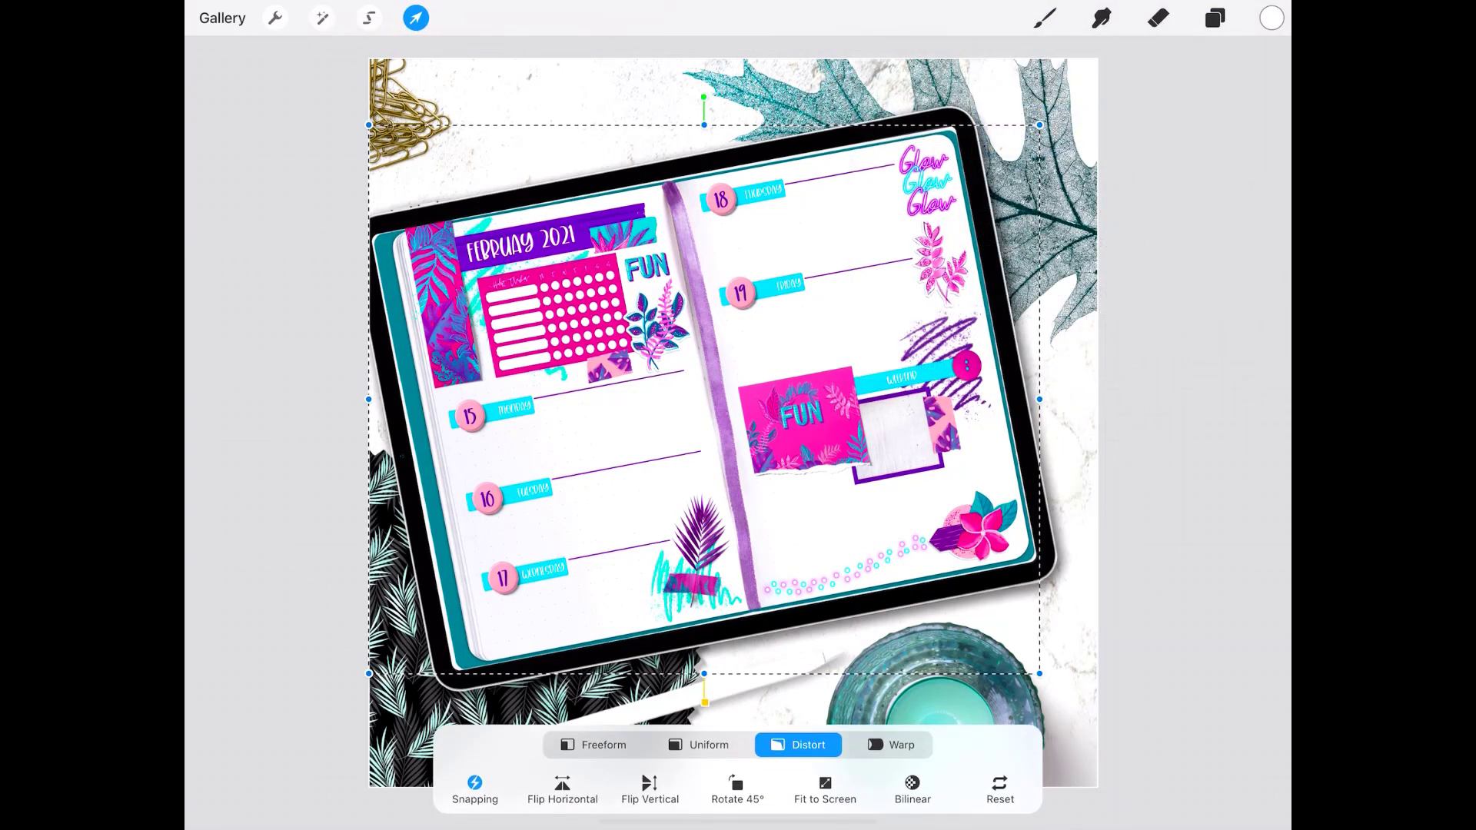
drag(369, 125, 366, 131)
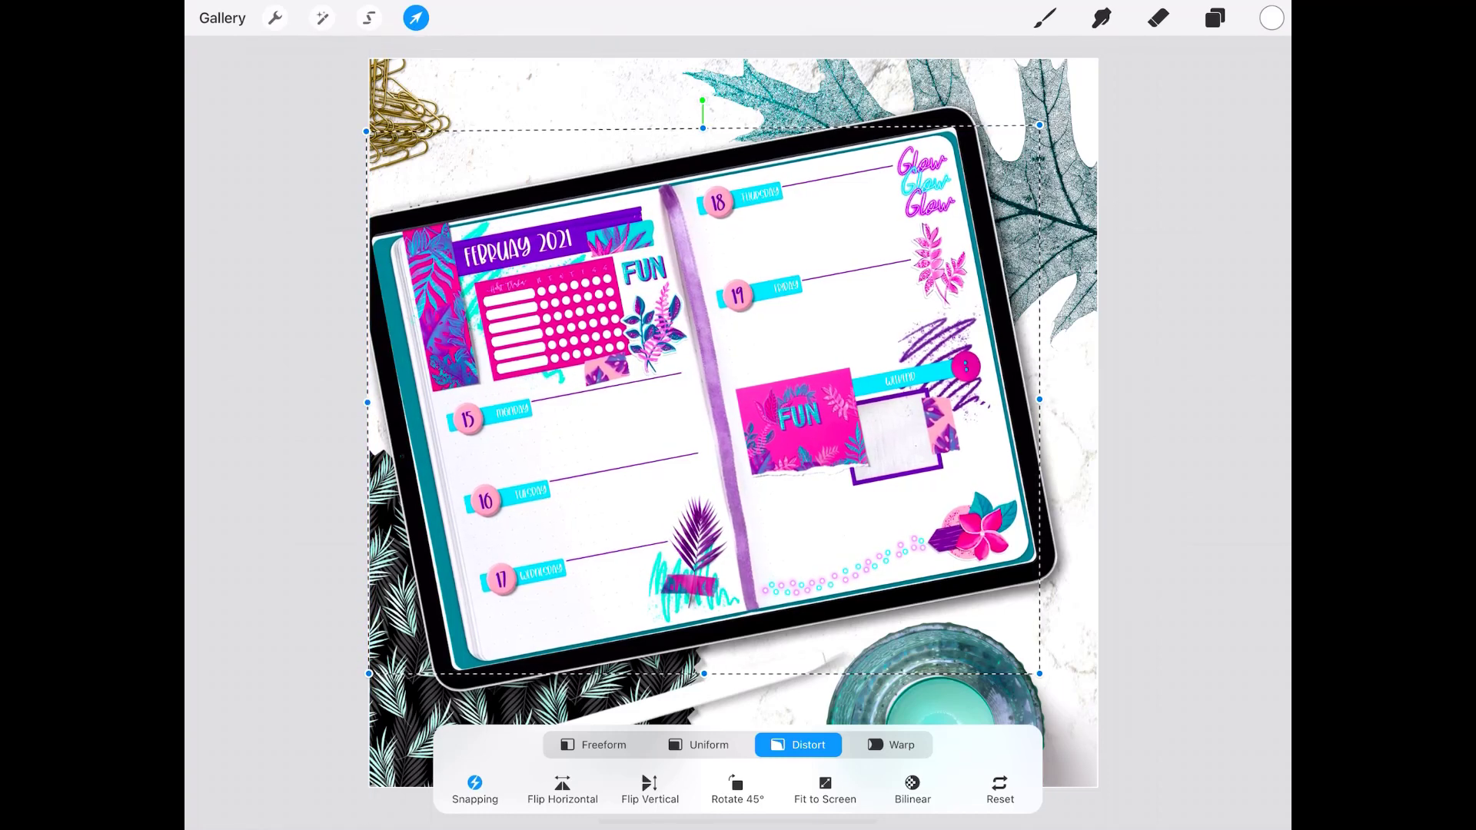
drag(1040, 125, 1036, 121)
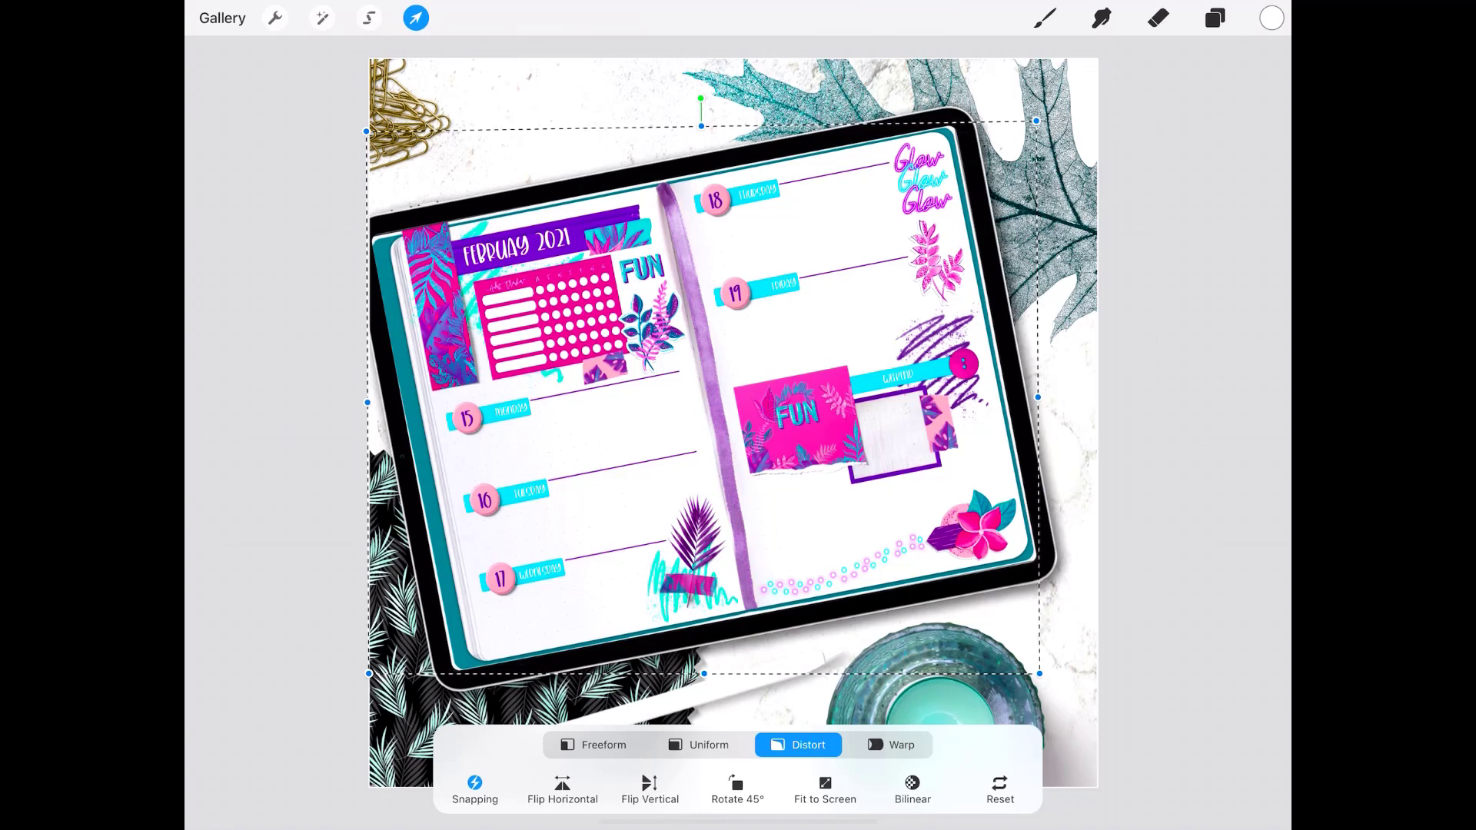
drag(369, 674, 359, 678)
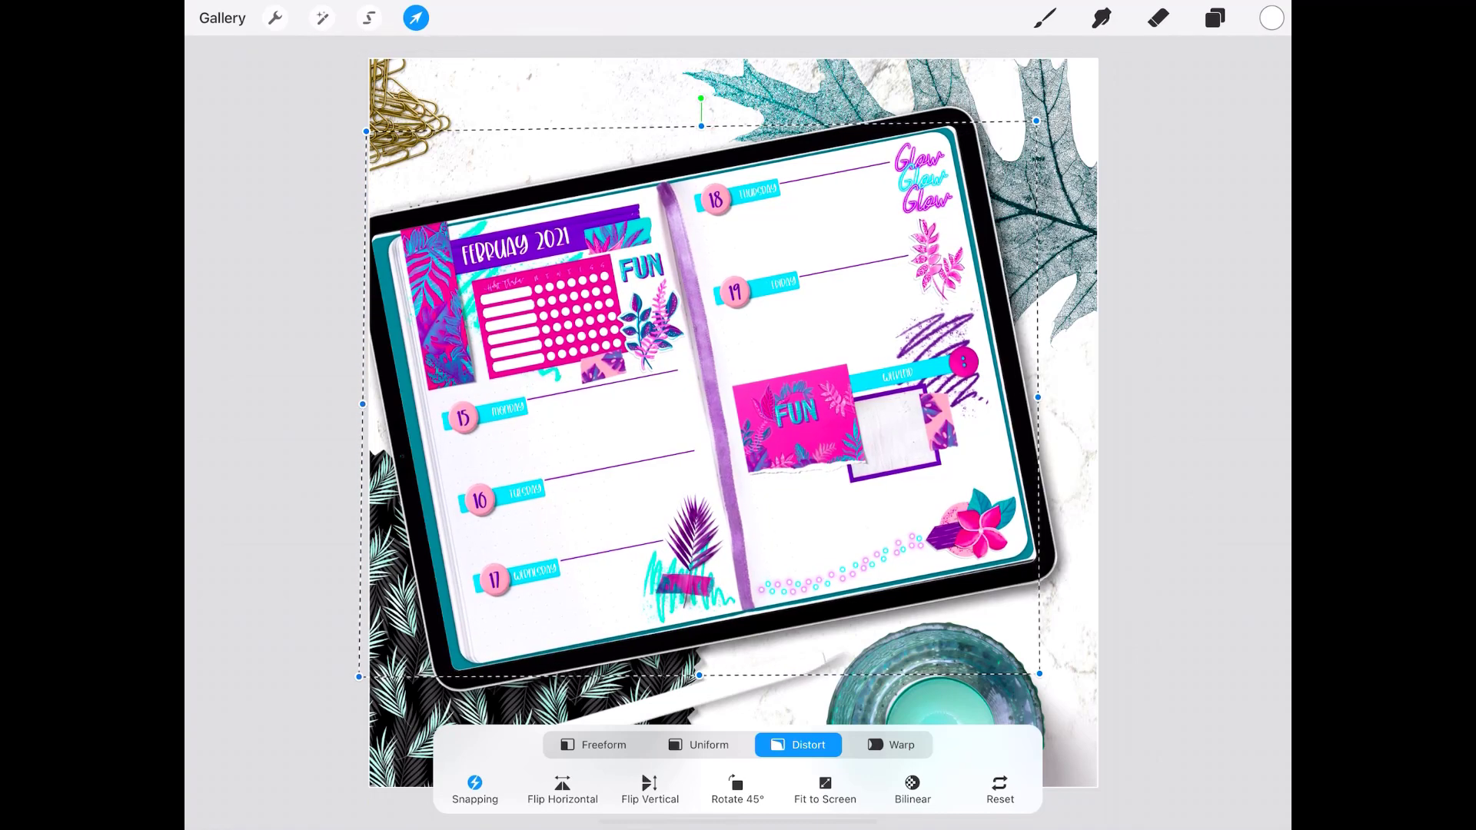
drag(699, 399, 695, 399)
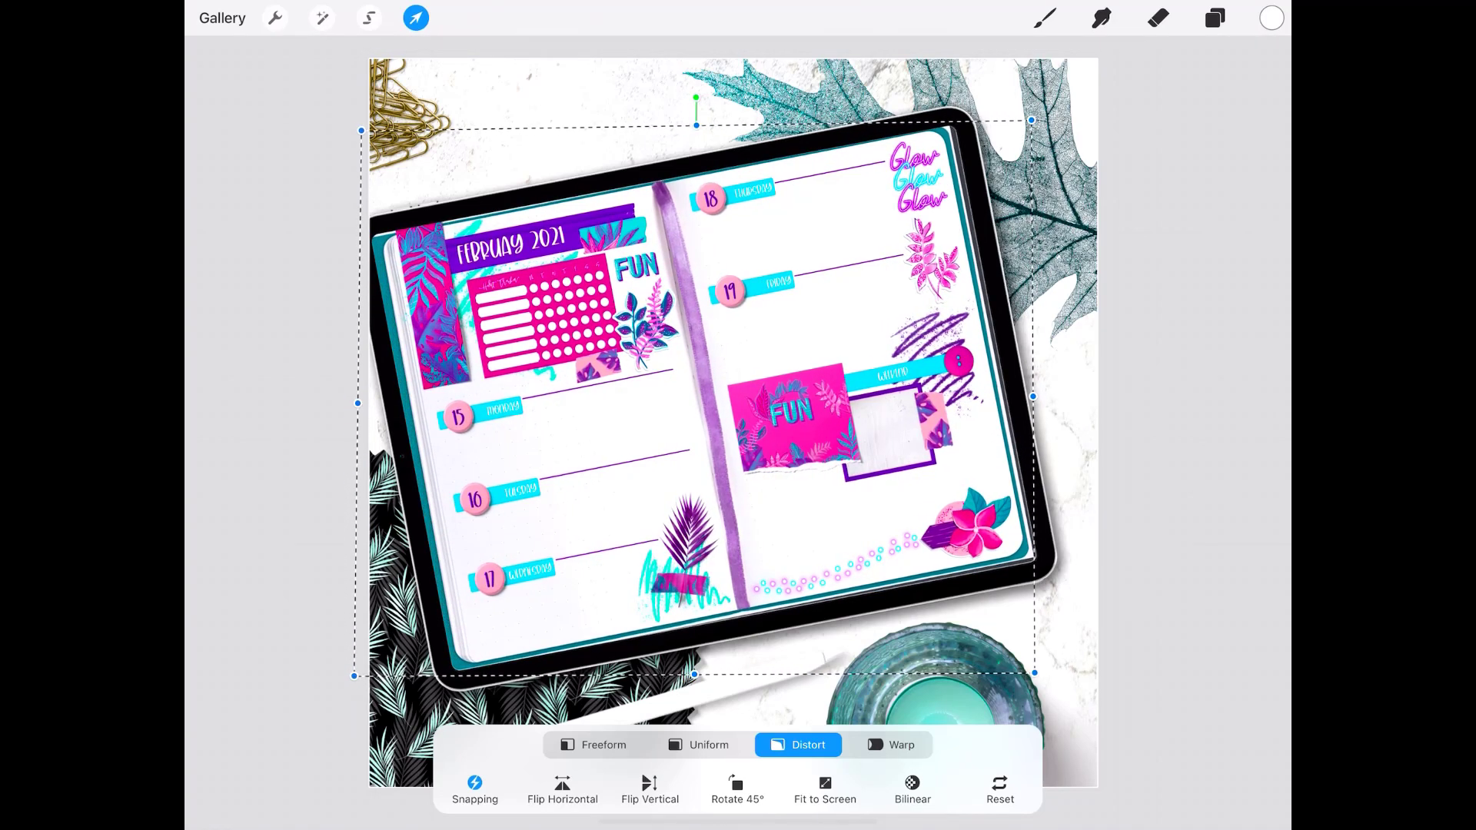
drag(1033, 396, 1036, 397)
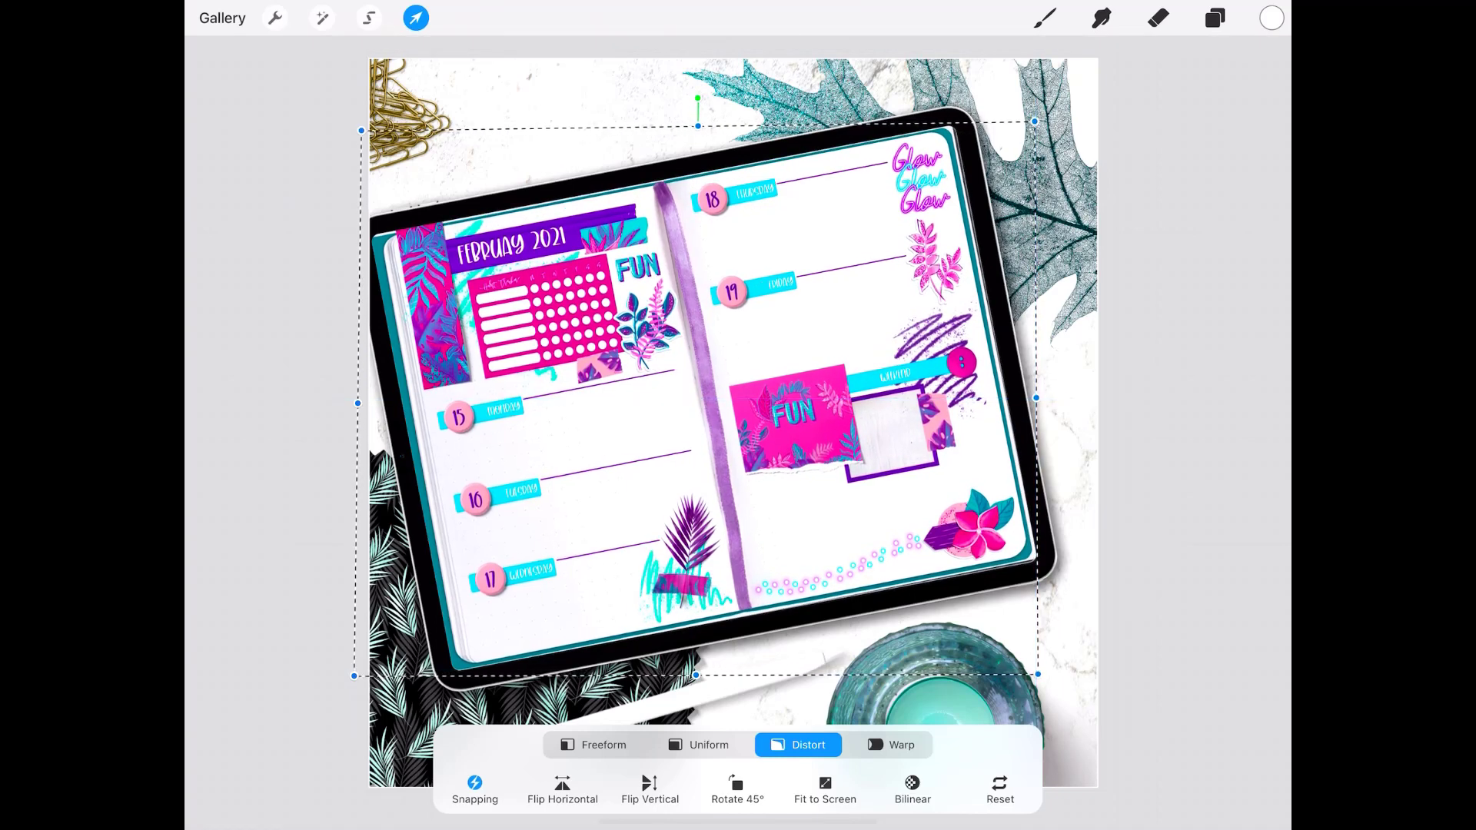
drag(1037, 674, 1040, 676)
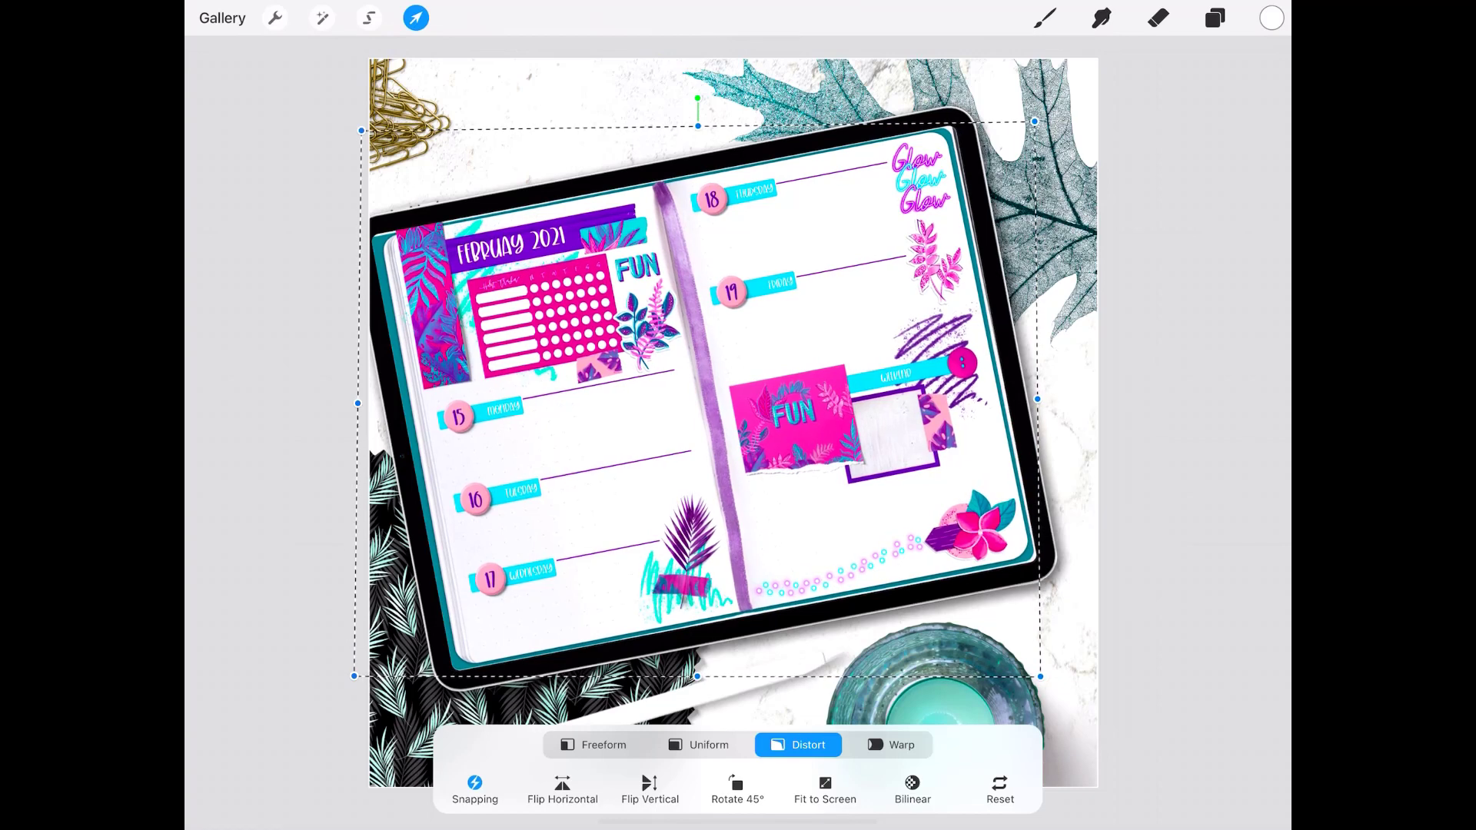
drag(1035, 121, 1040, 124)
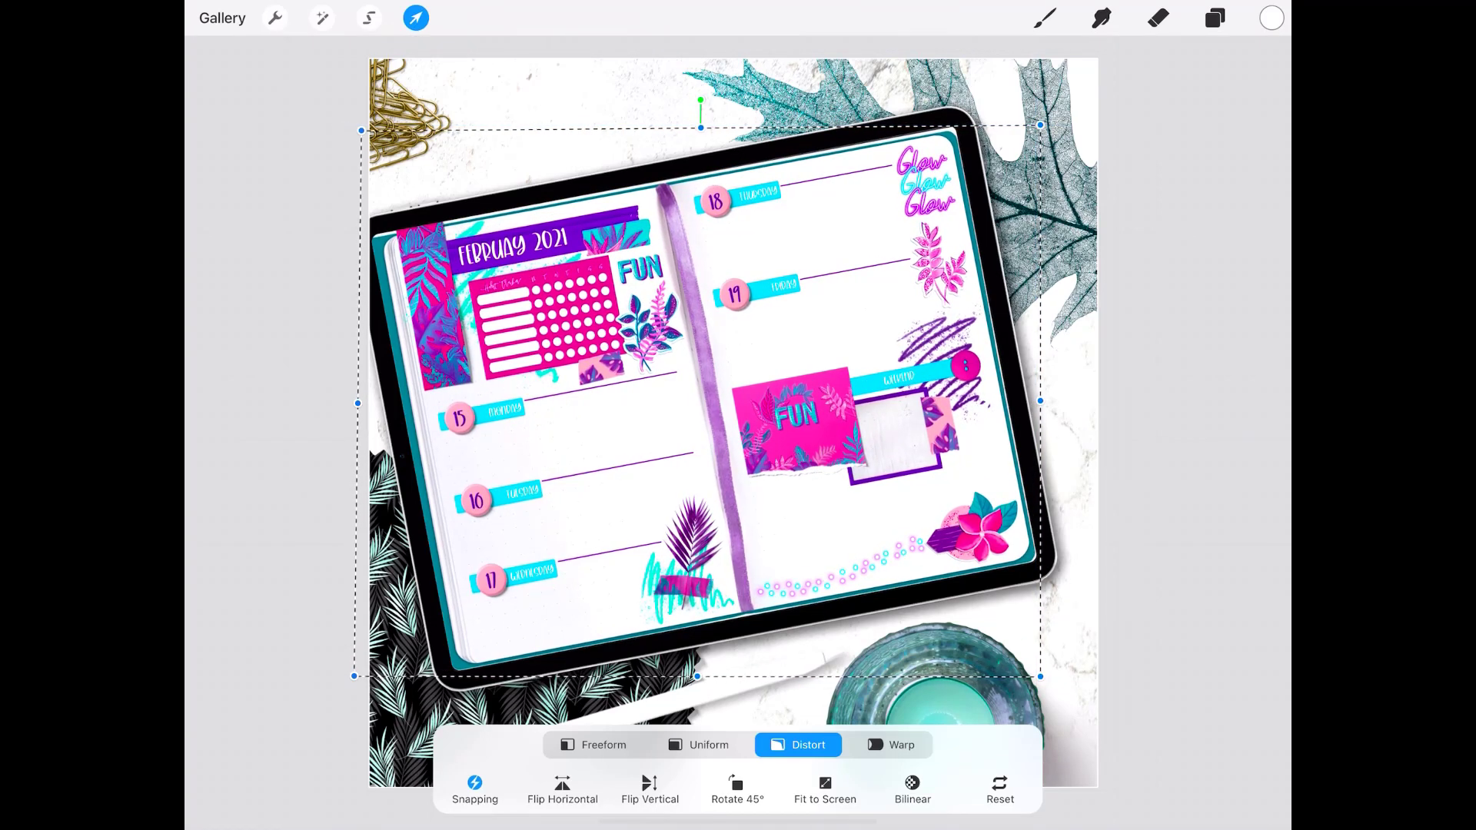
click(1215, 17)
key(b)
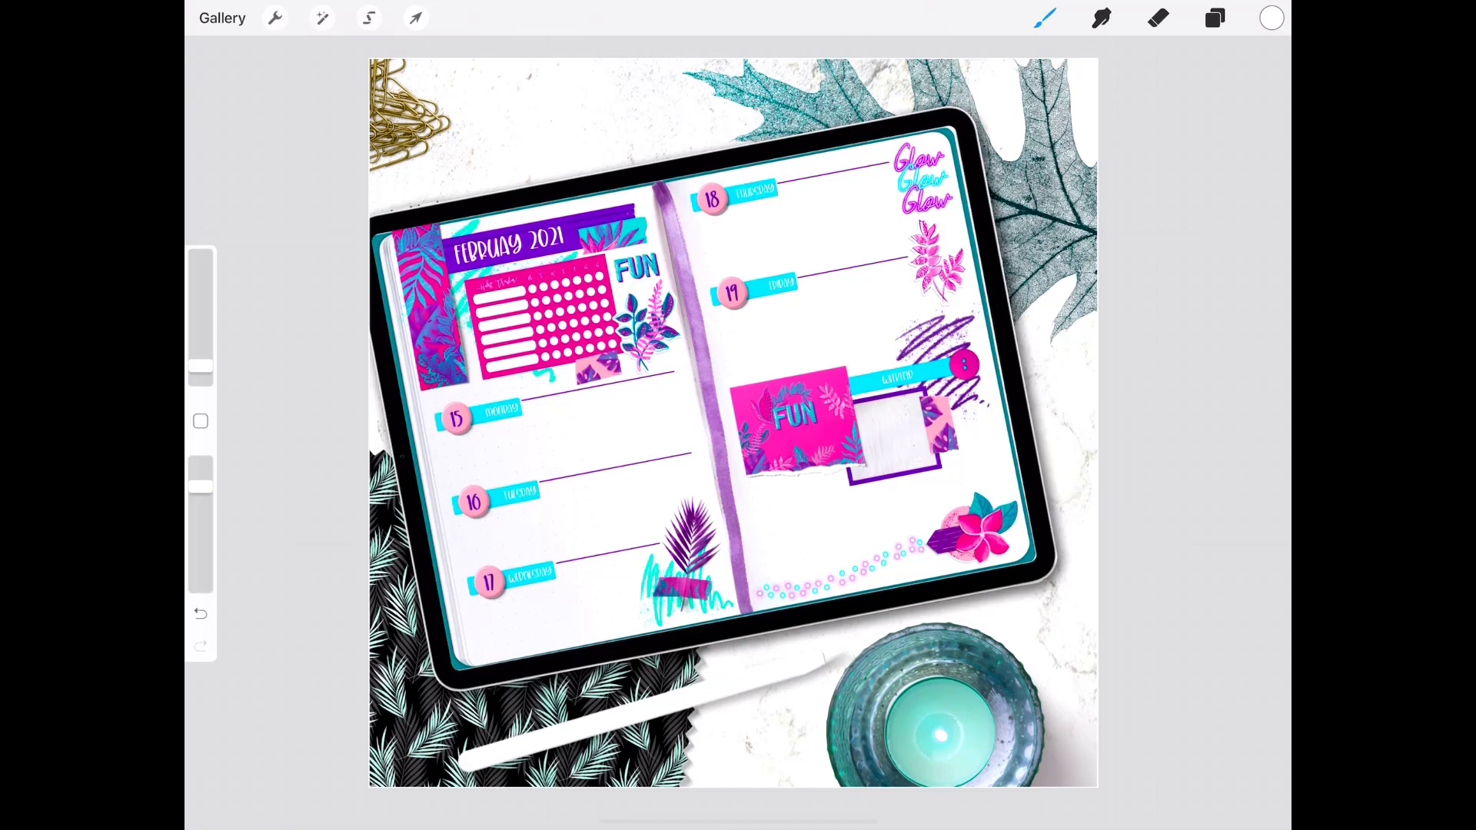
click(274, 18)
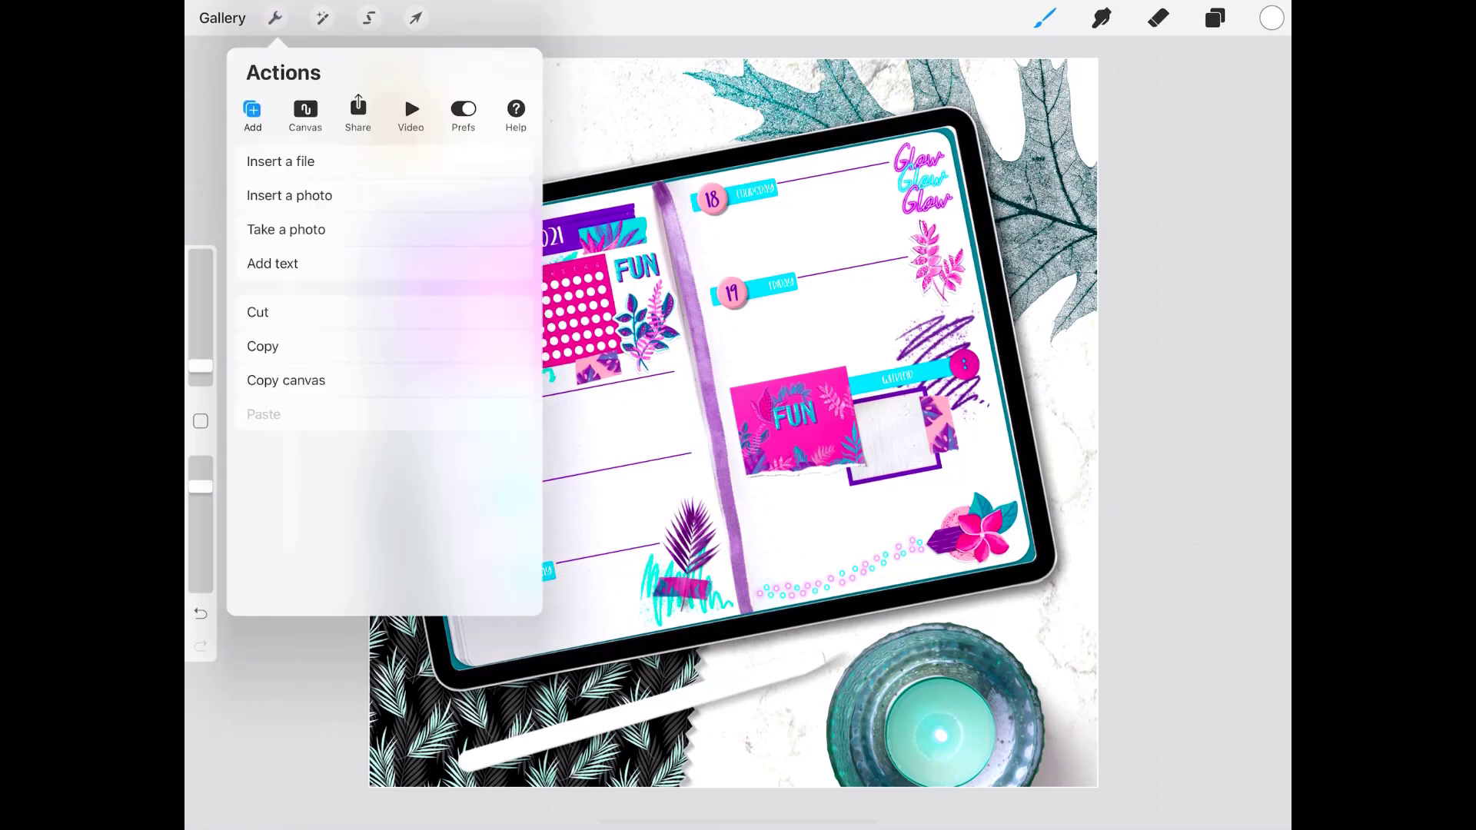
click(272, 263)
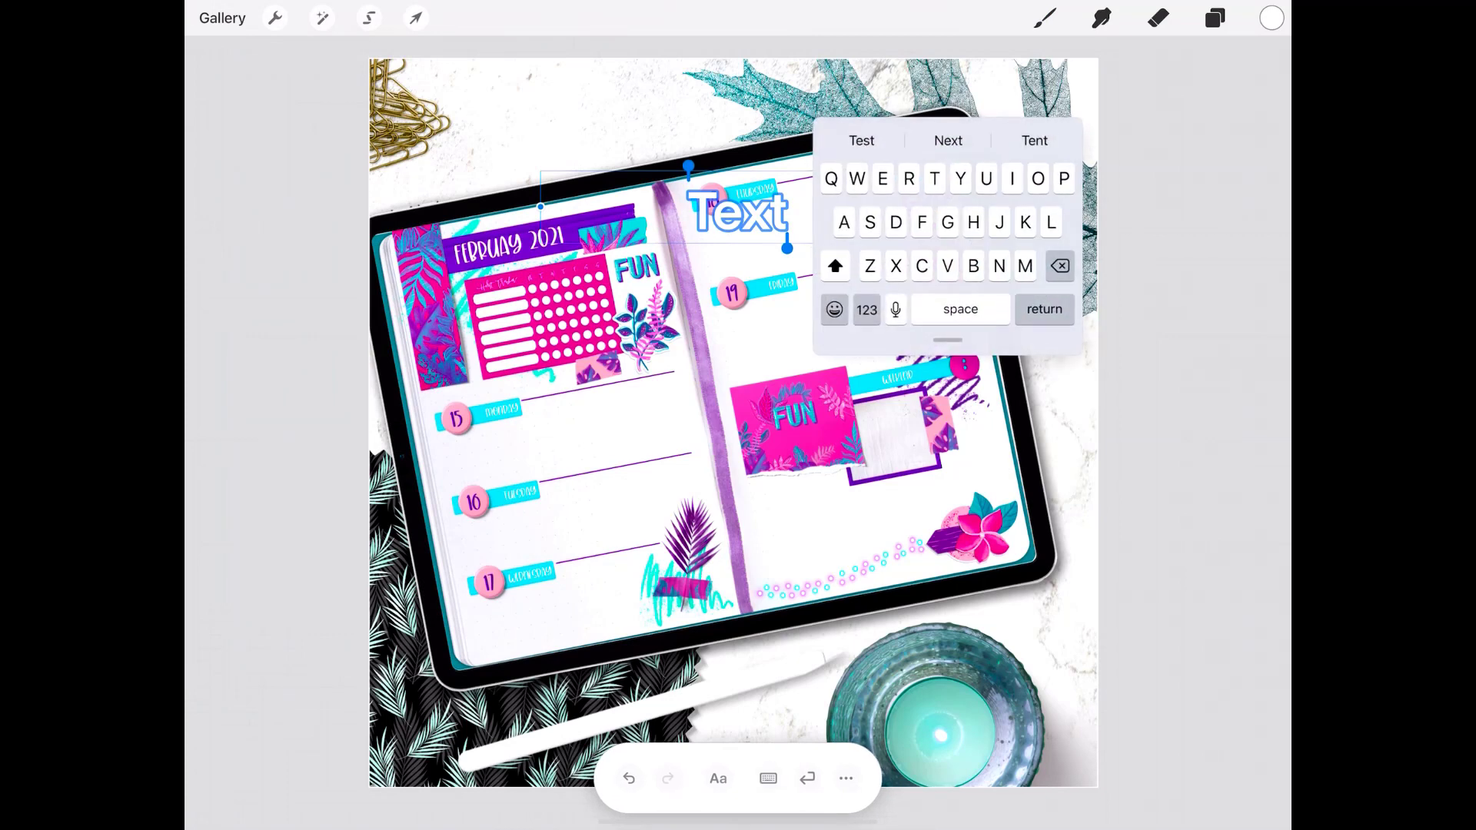
click(866, 310)
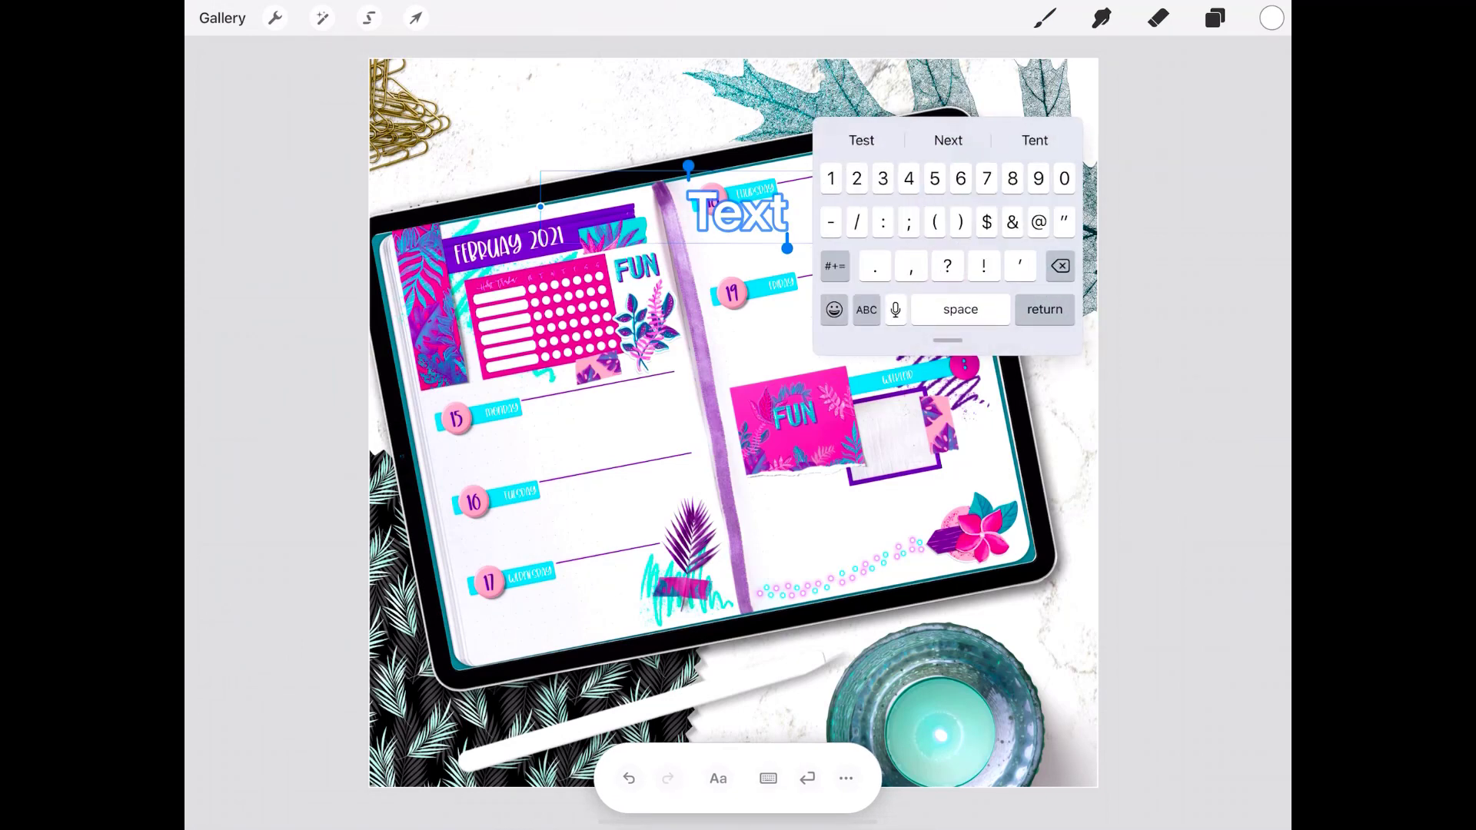
key(BackSpace)
click(866, 307)
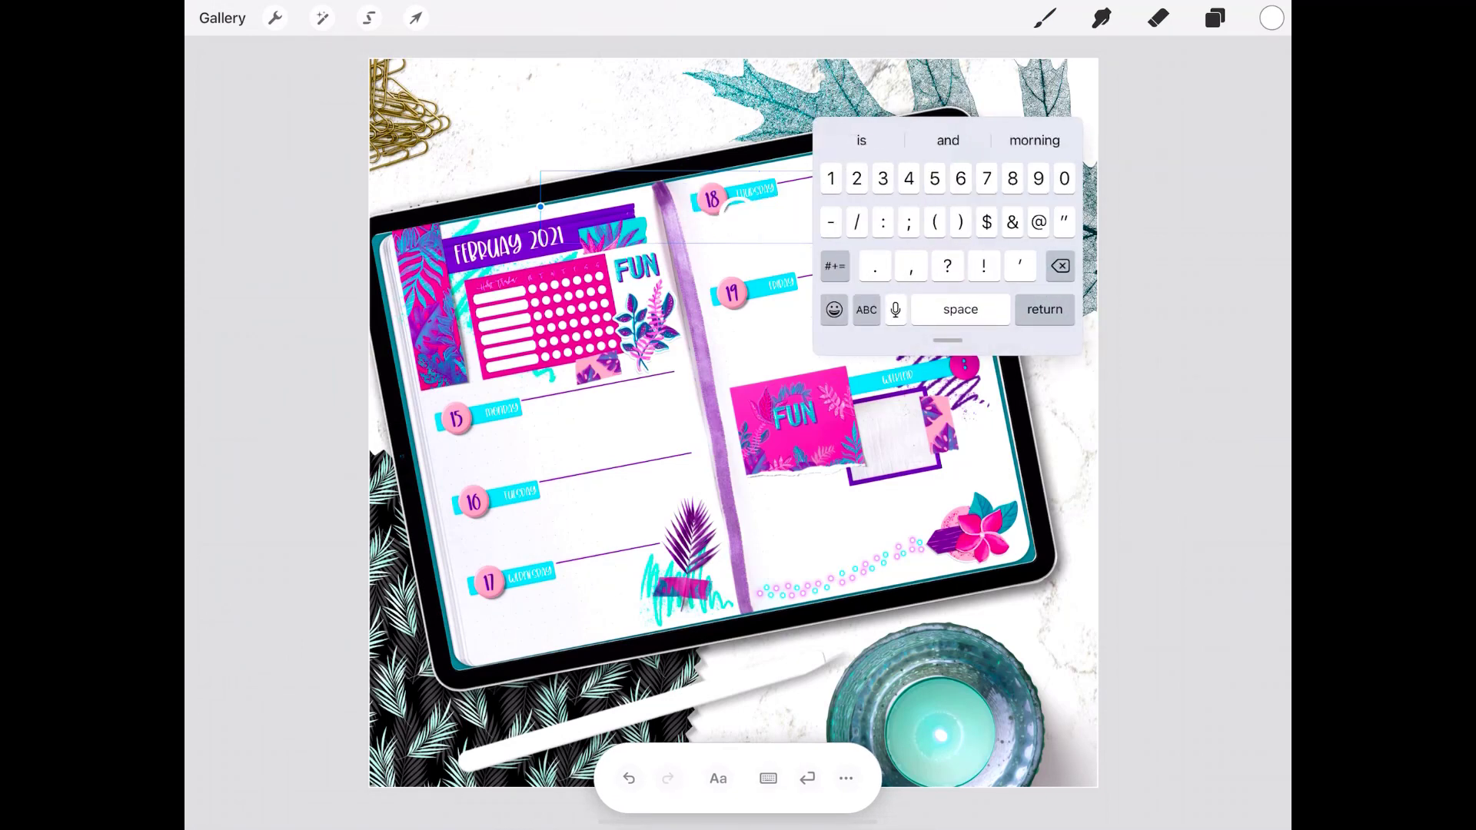
click(867, 310)
text(cal)
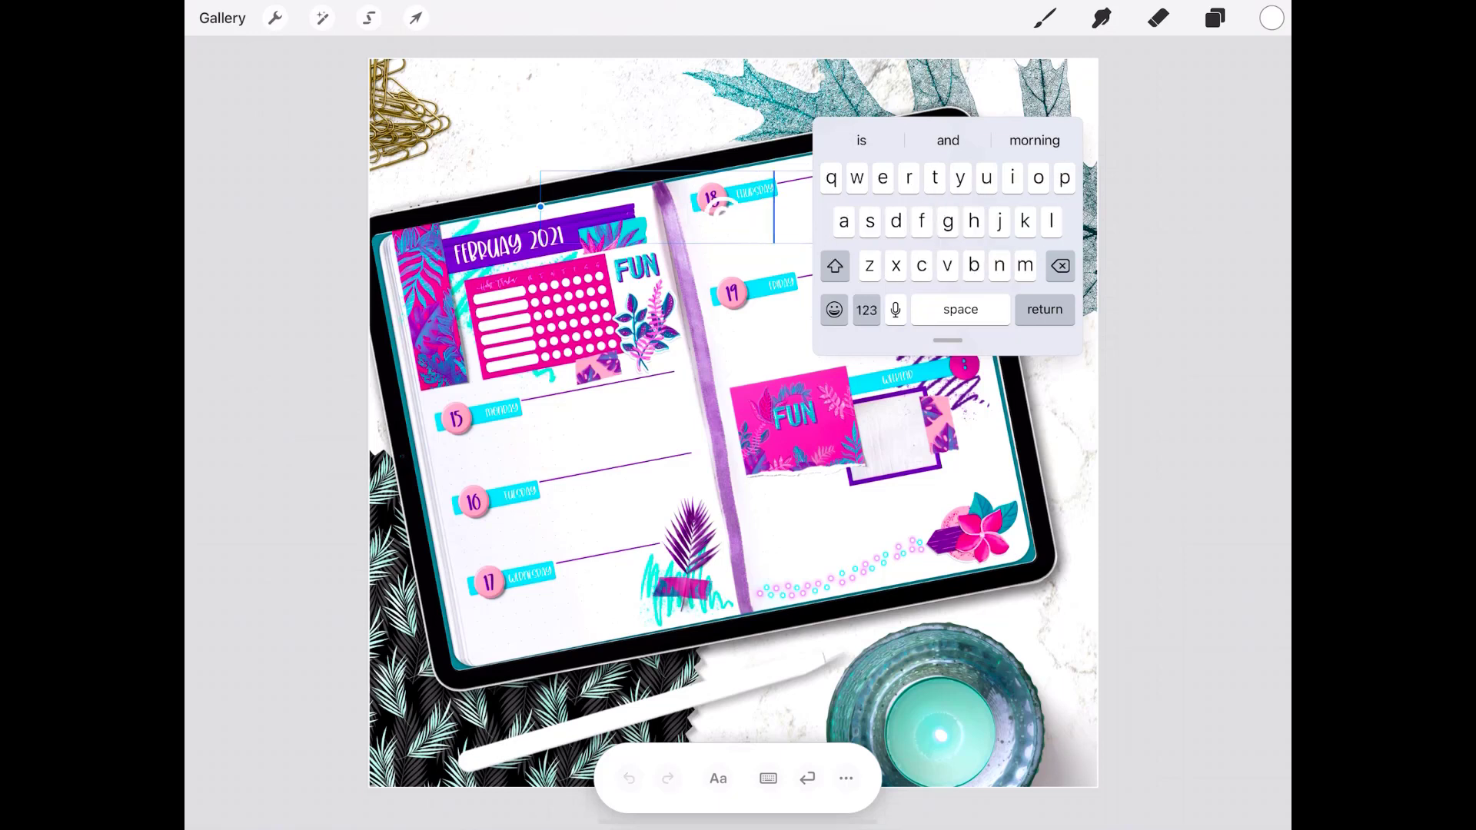
text(yps)
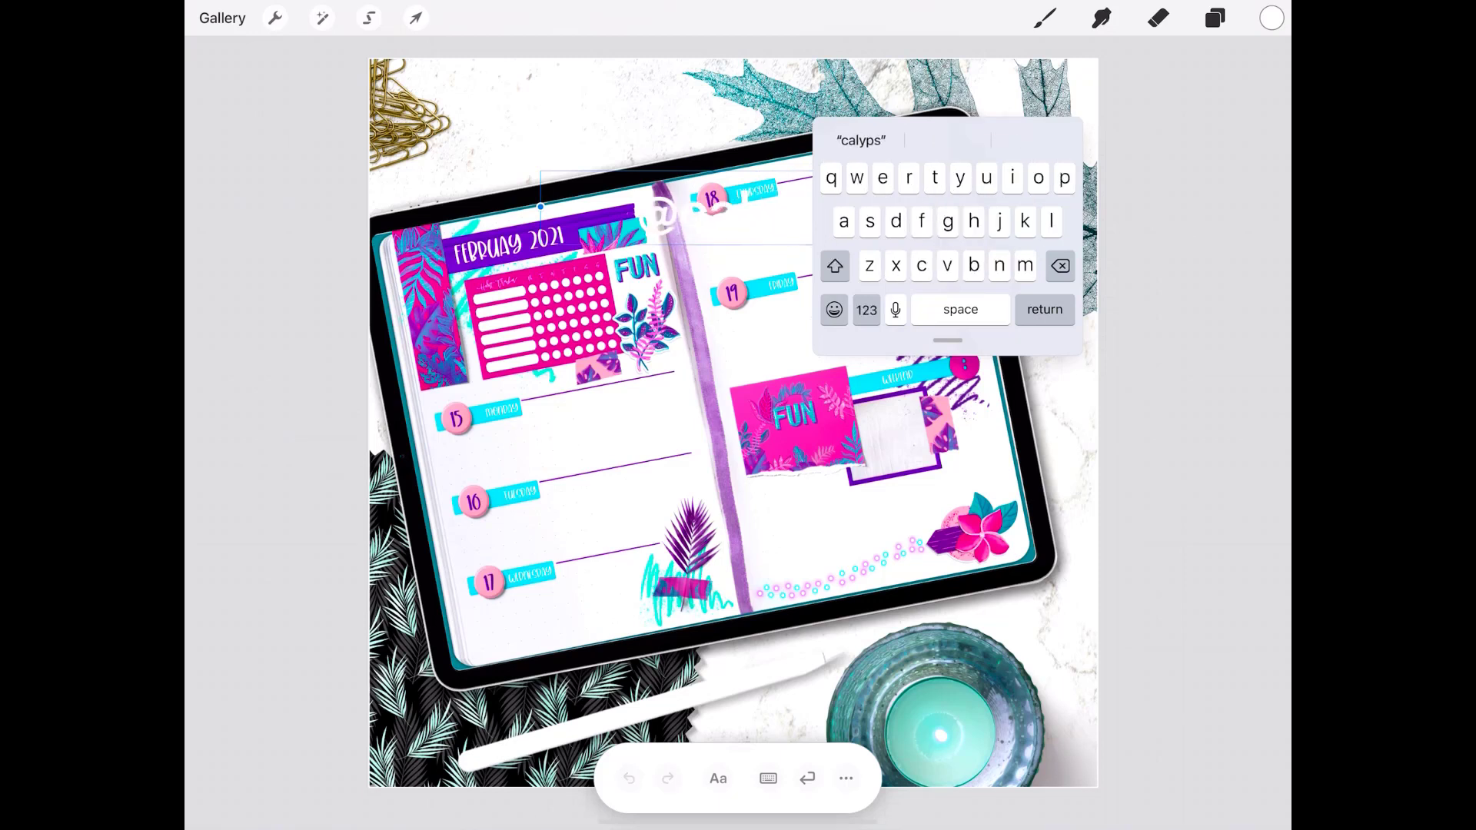
text(ocreat)
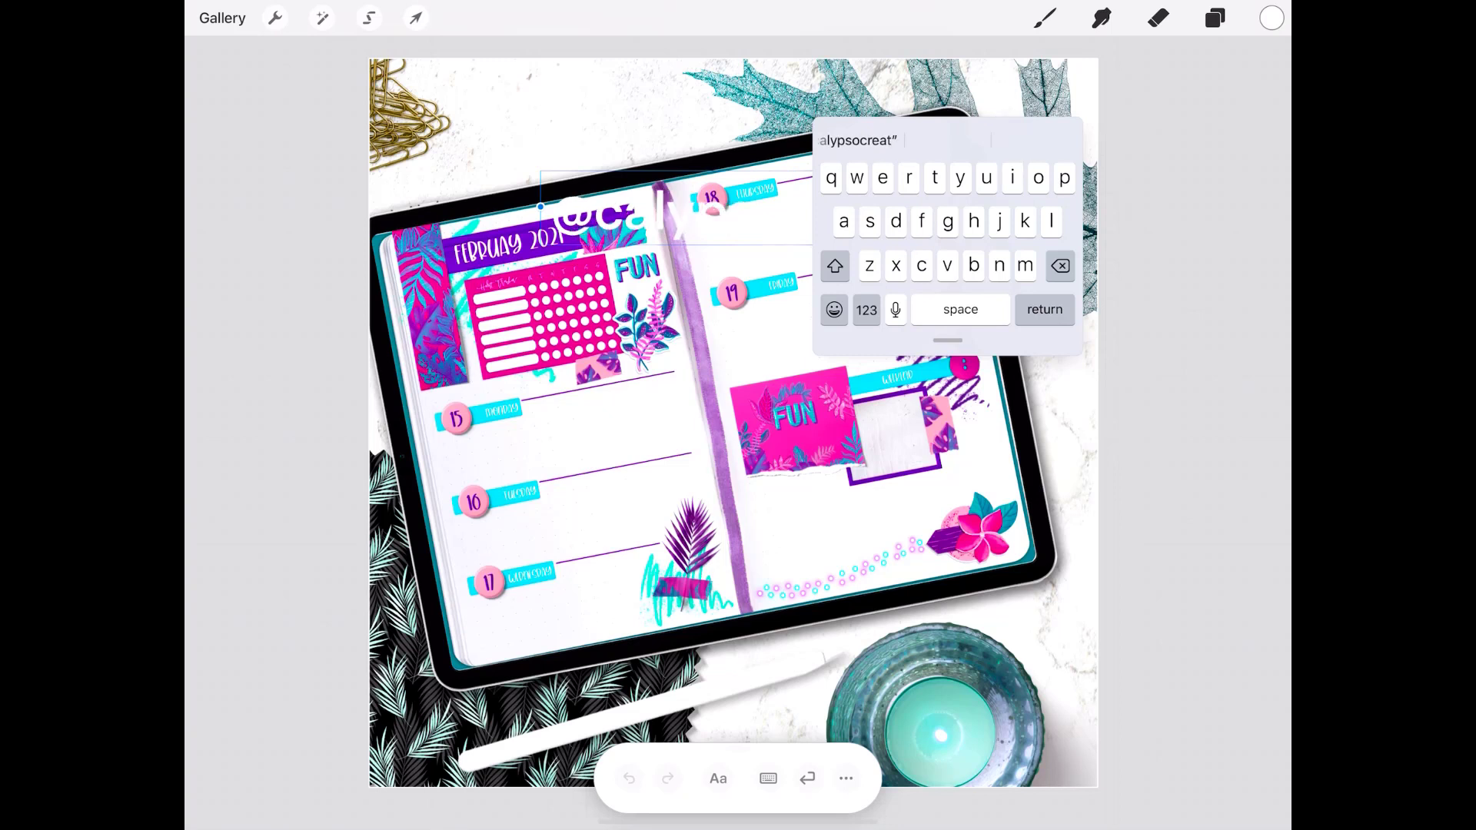
text(iveplanning)
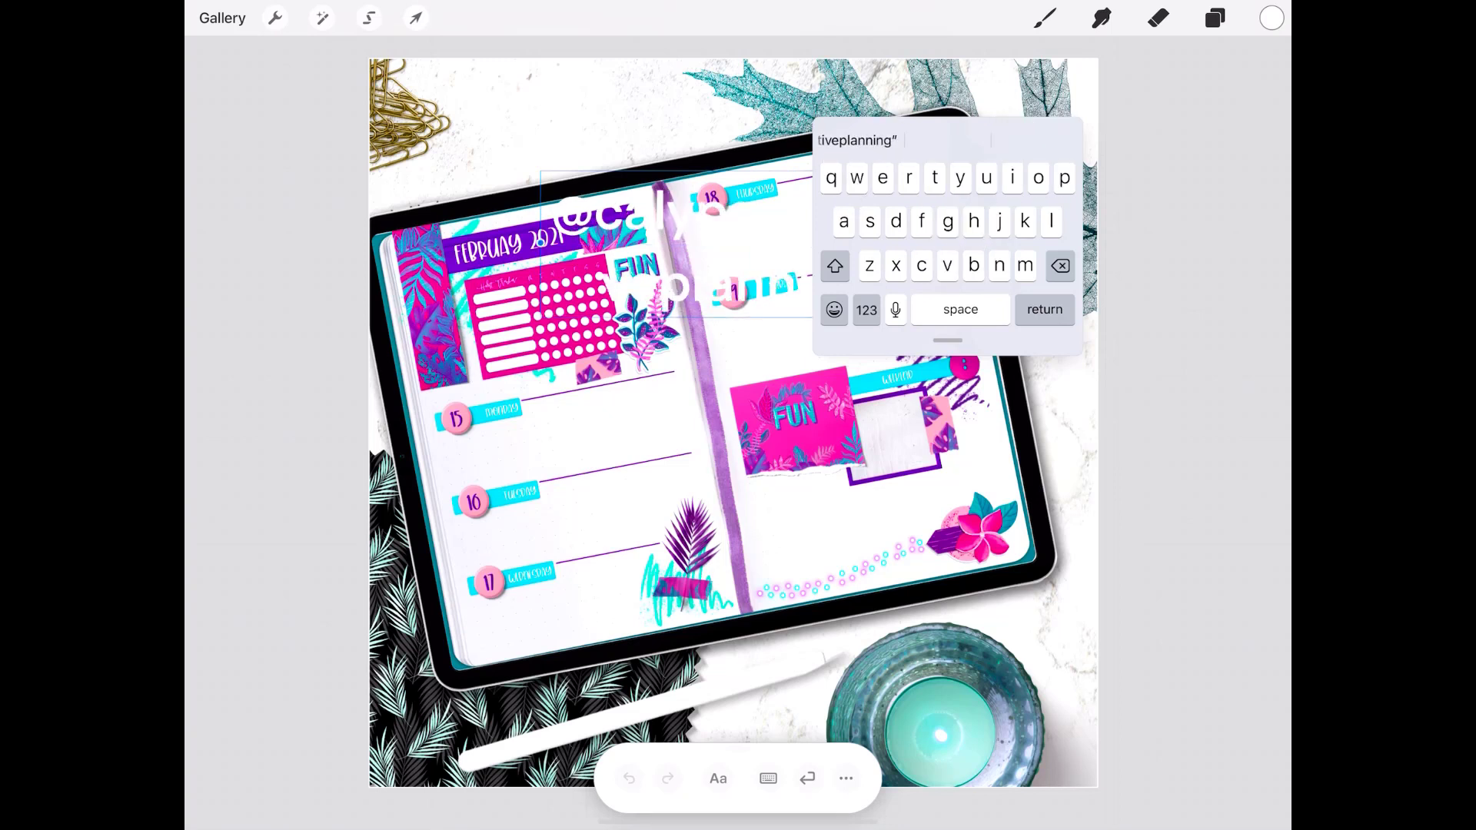
Widen the handle's text box so the text fits on one line and shift it within the canvas
drag(948, 340, 455, 645)
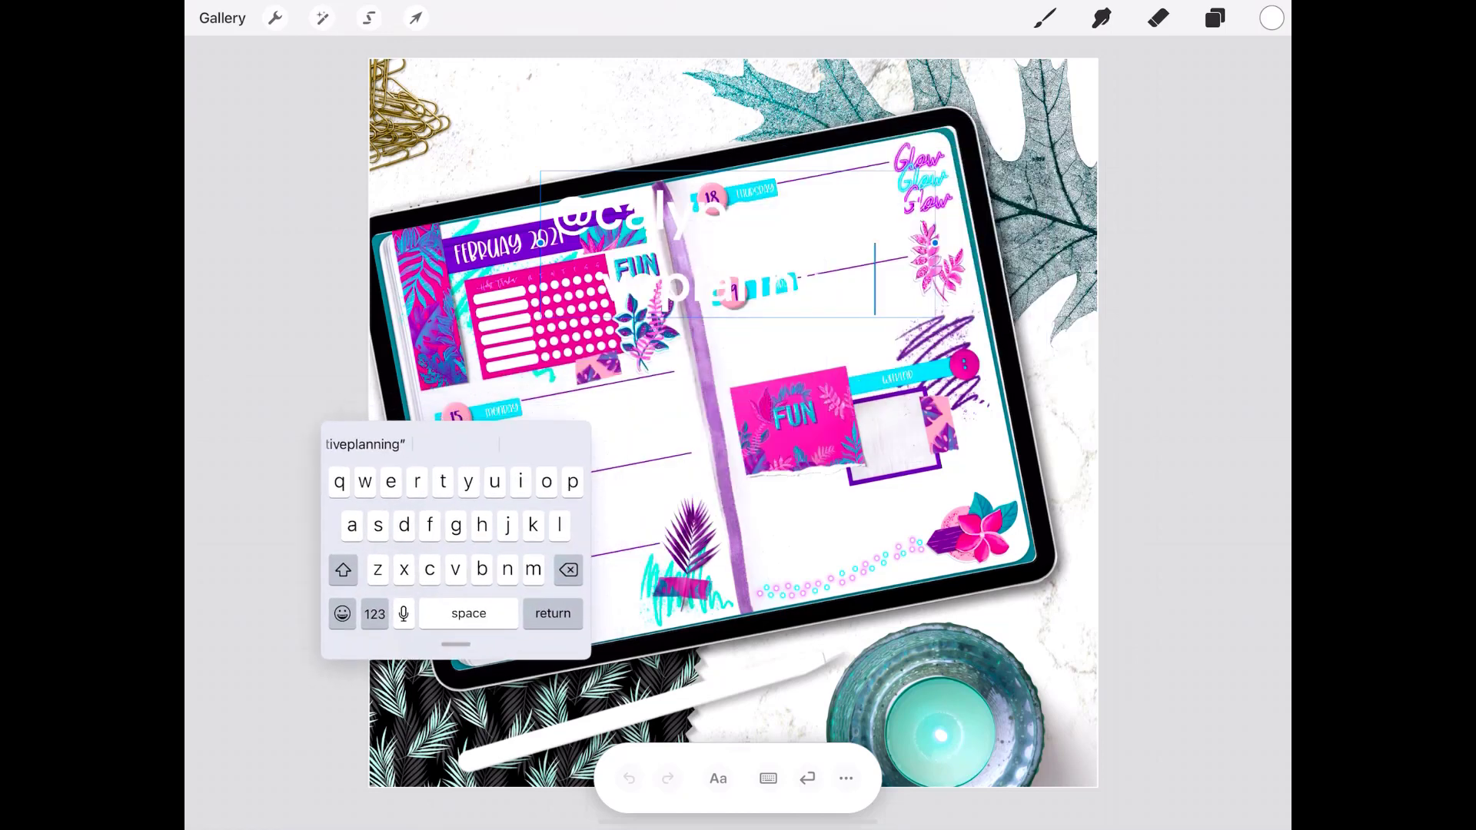
drag(1074, 243, 1246, 205)
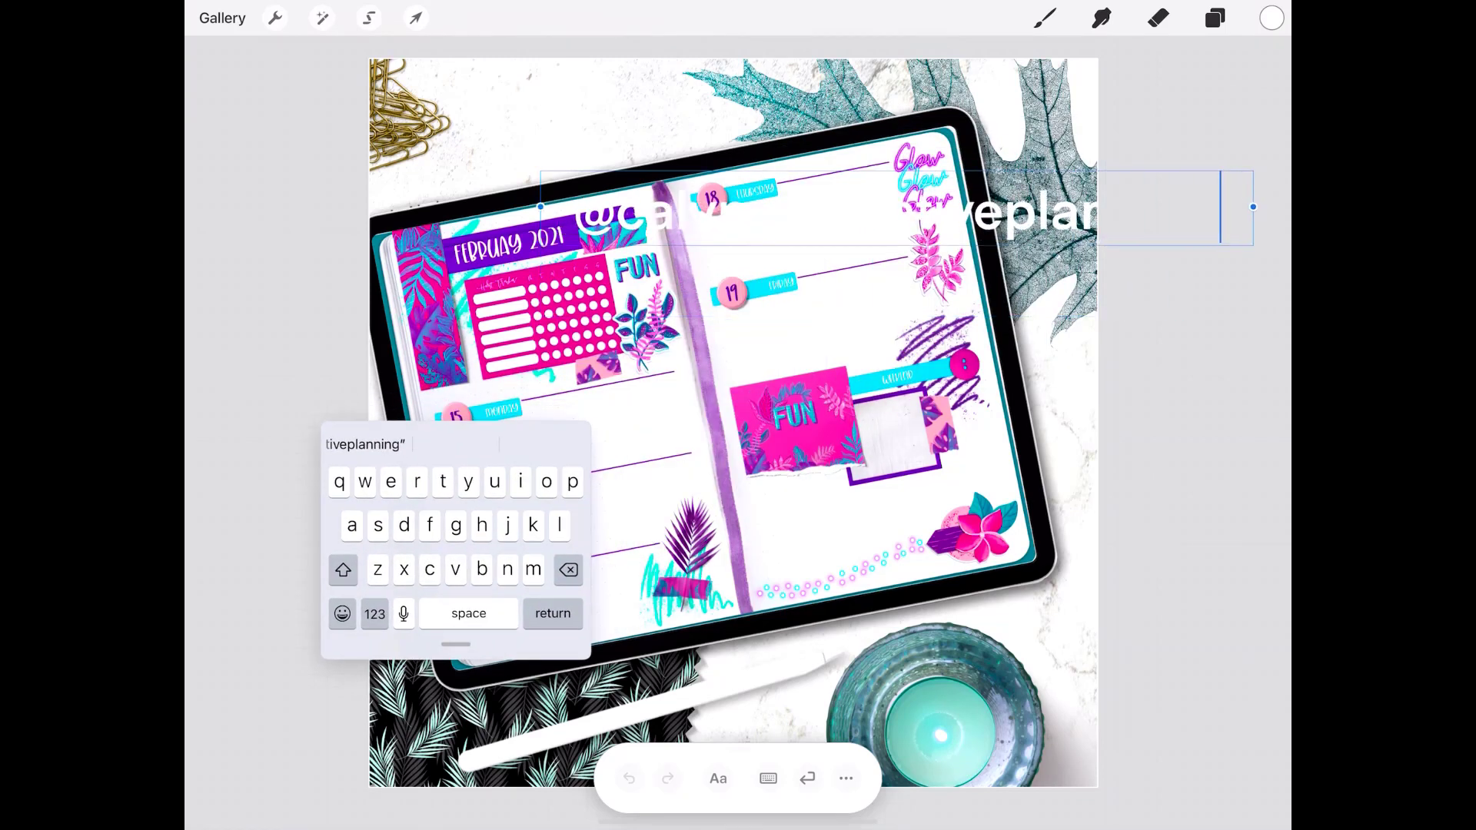
drag(892, 203, 757, 200)
Rotate the handle text to the tablet's tilt, shrink it uniformly and place it on the tablet's upper bezel near the right corner
click(416, 17)
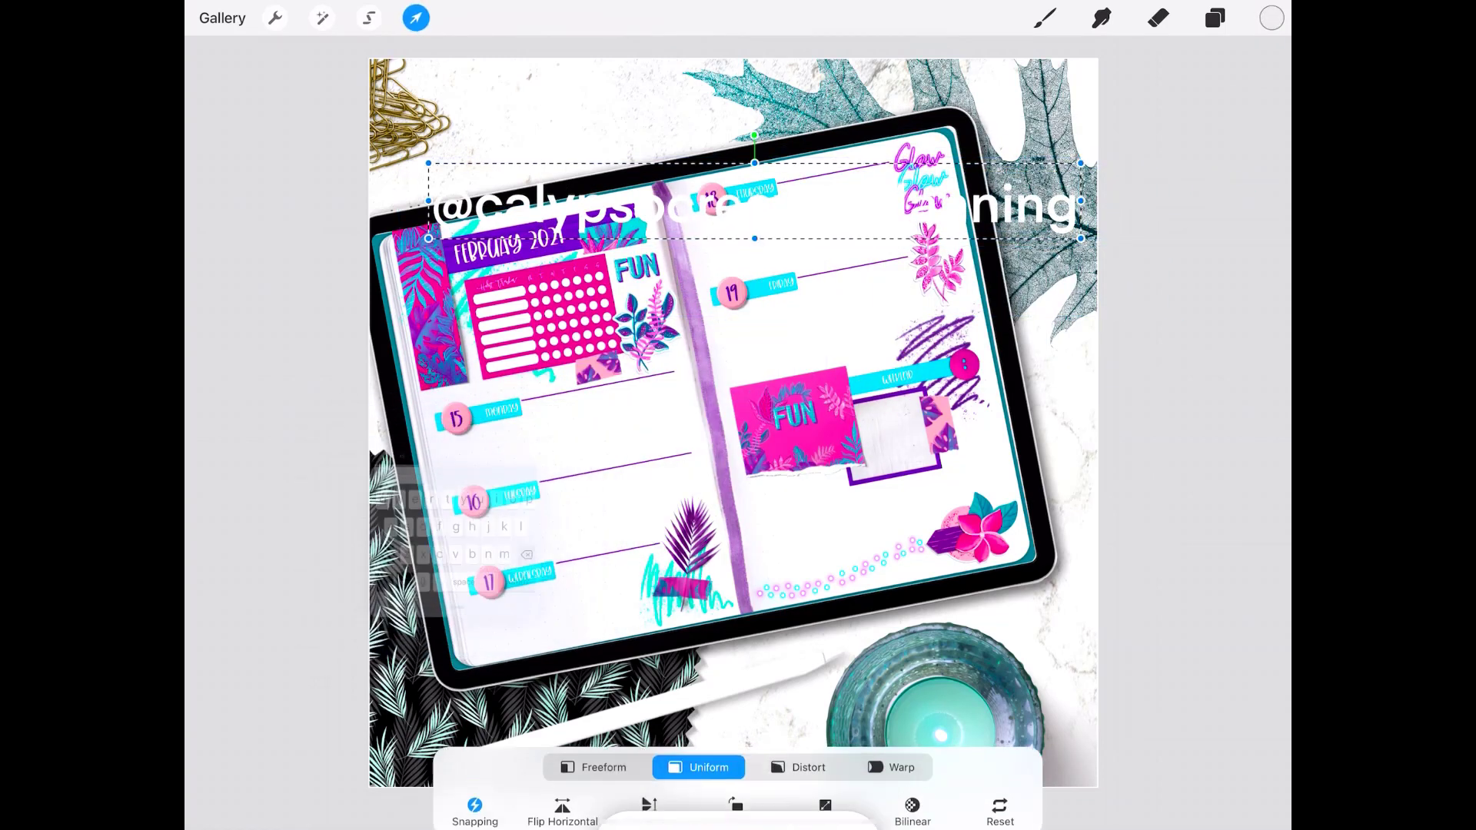
drag(755, 135, 741, 137)
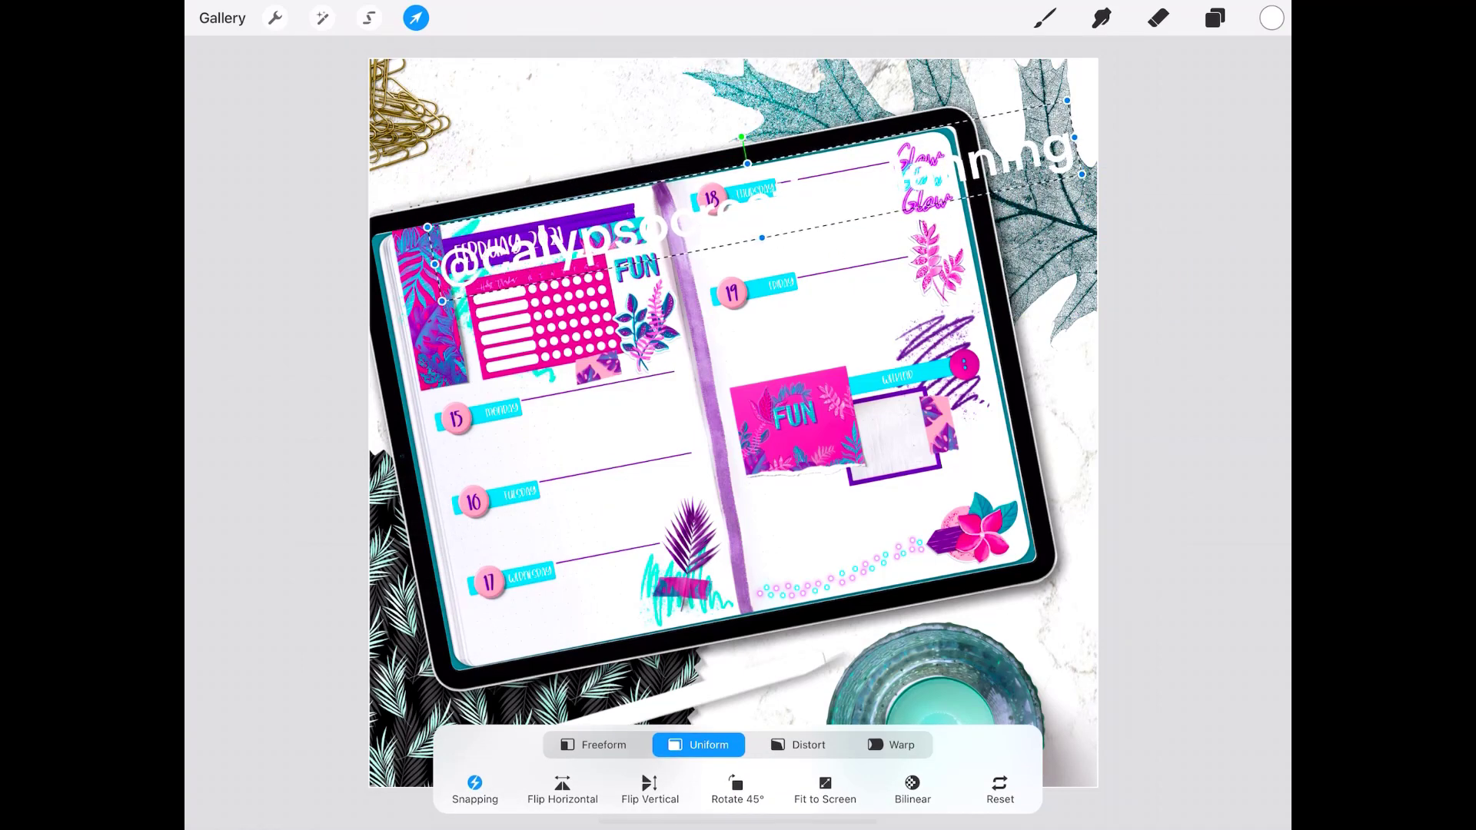
drag(1082, 174, 610, 212)
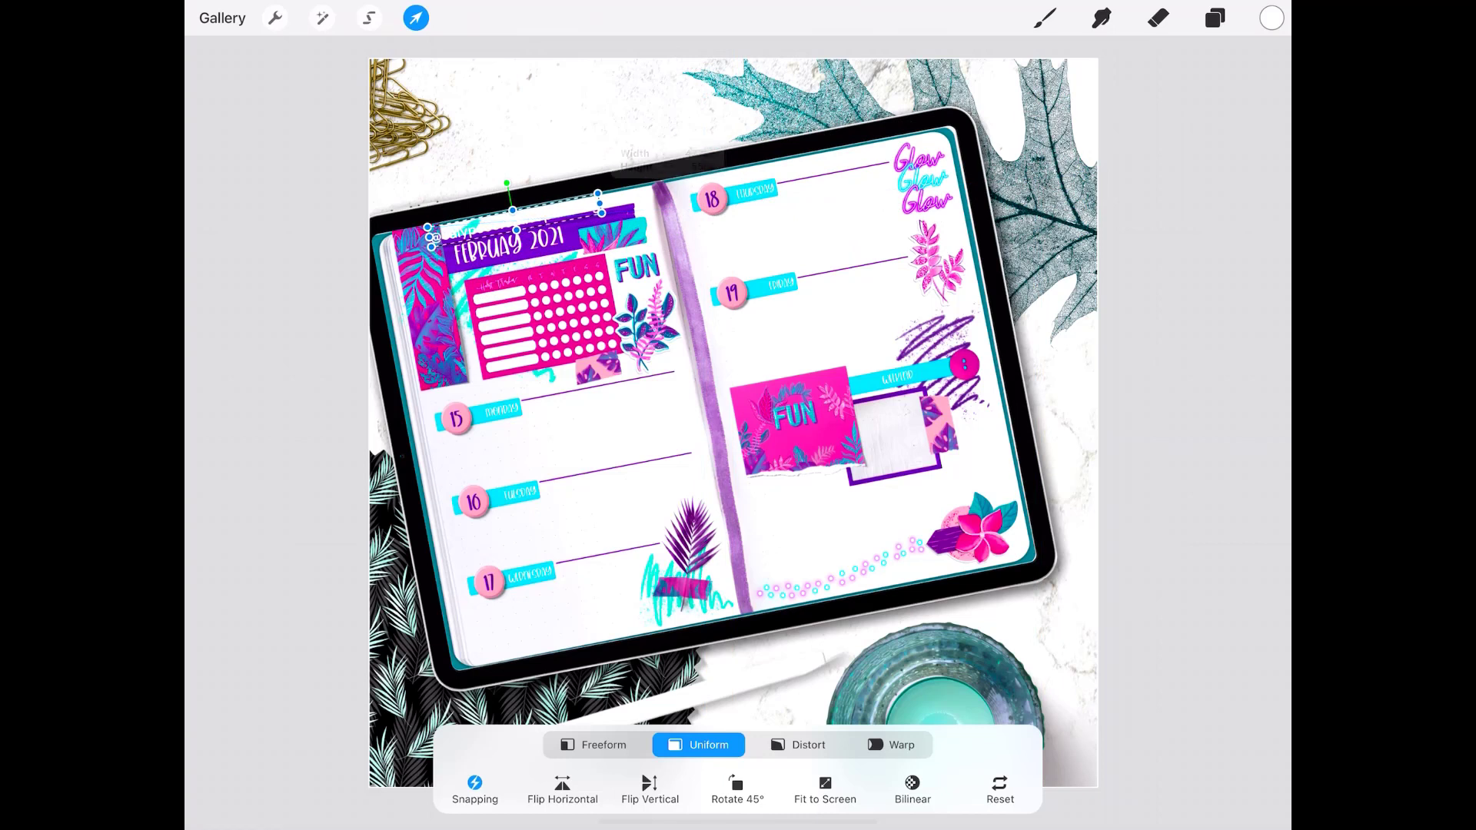
drag(519, 219, 831, 137)
click(416, 18)
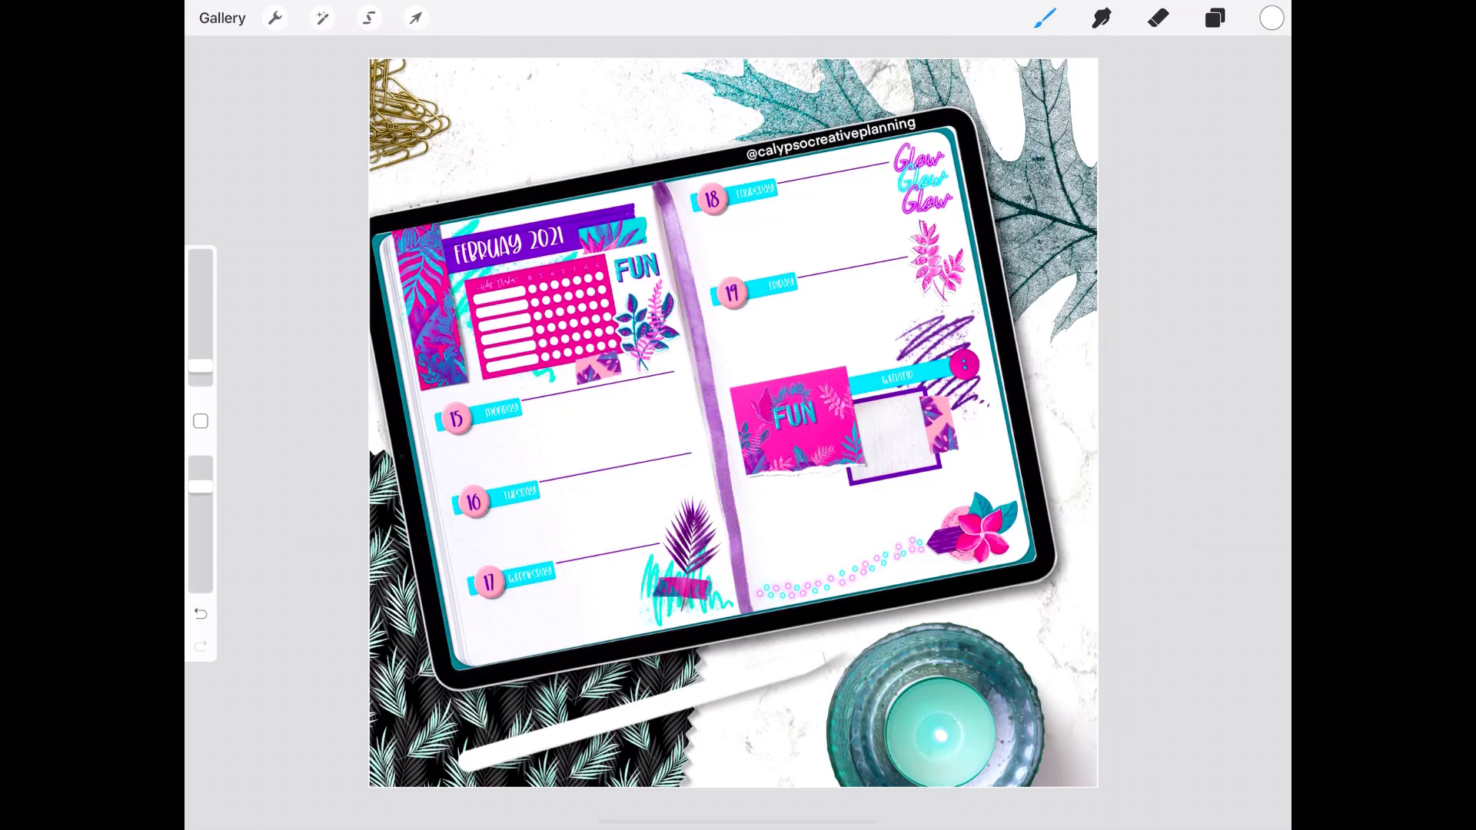
Share the finished mockup as a JPEG image and review the available save and send destinations
click(274, 18)
click(357, 116)
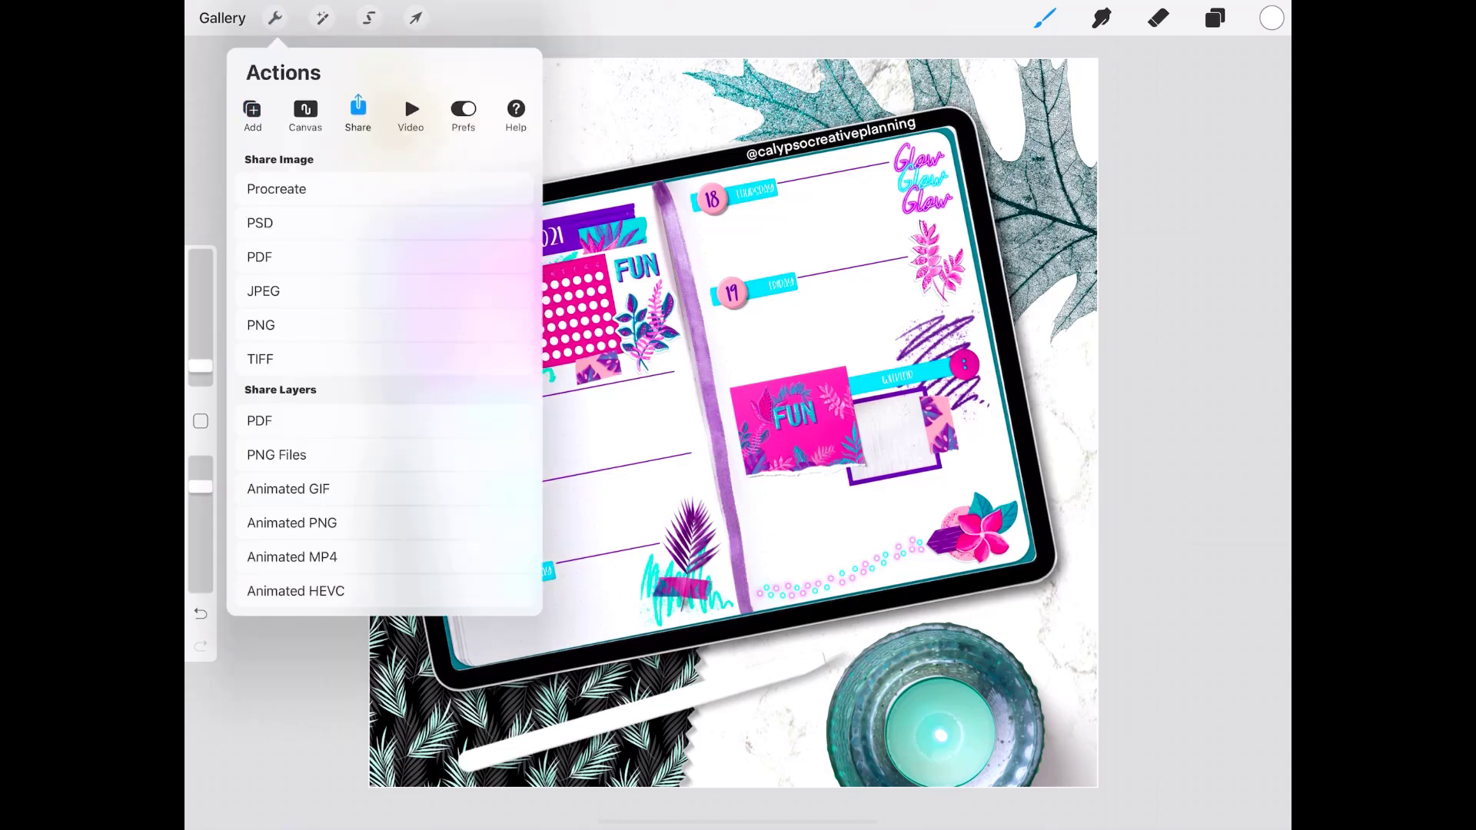
click(262, 290)
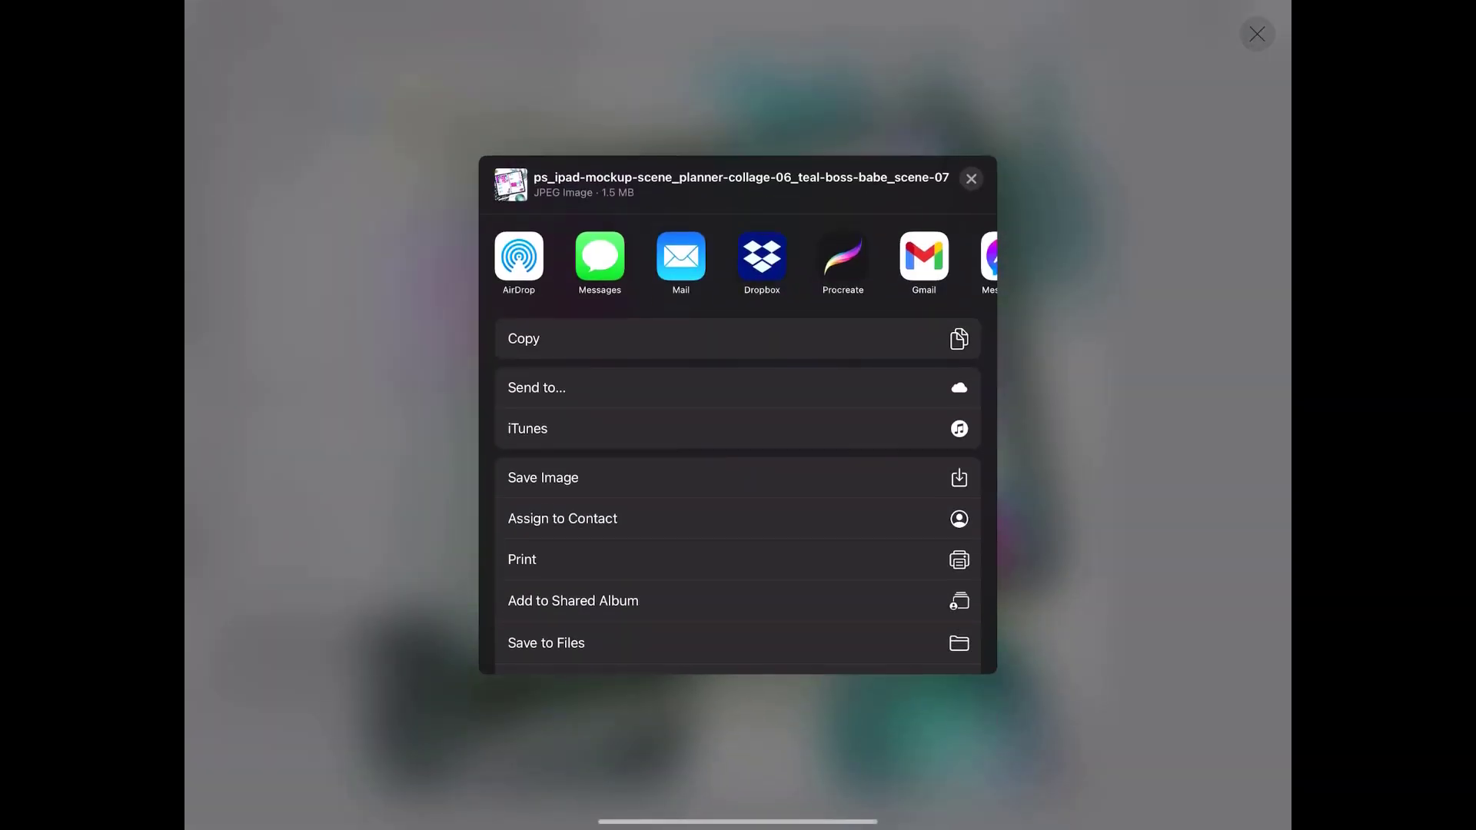
scroll(738, 461, down, 5)
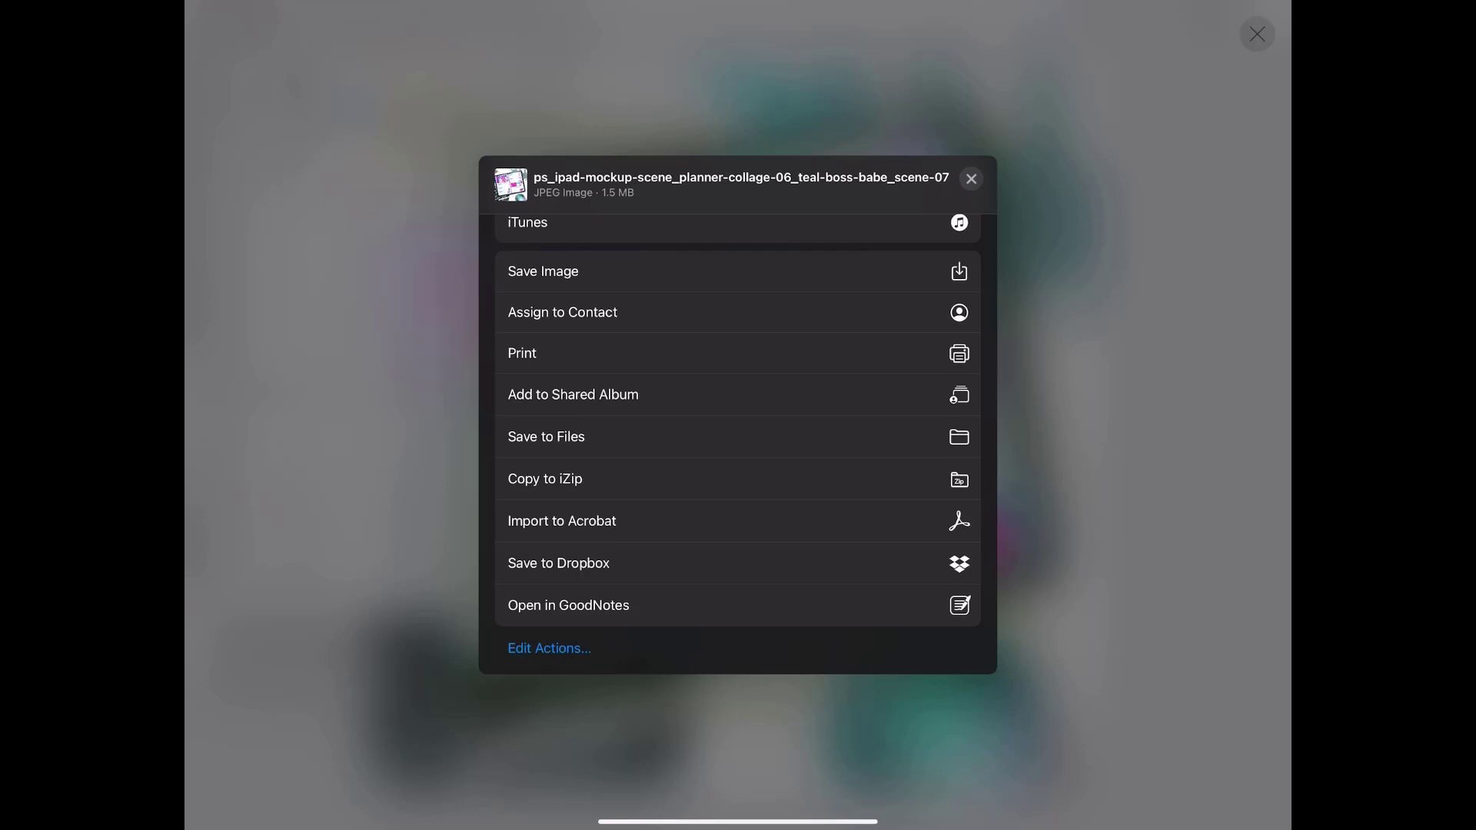
click(970, 178)
click(738, 441)
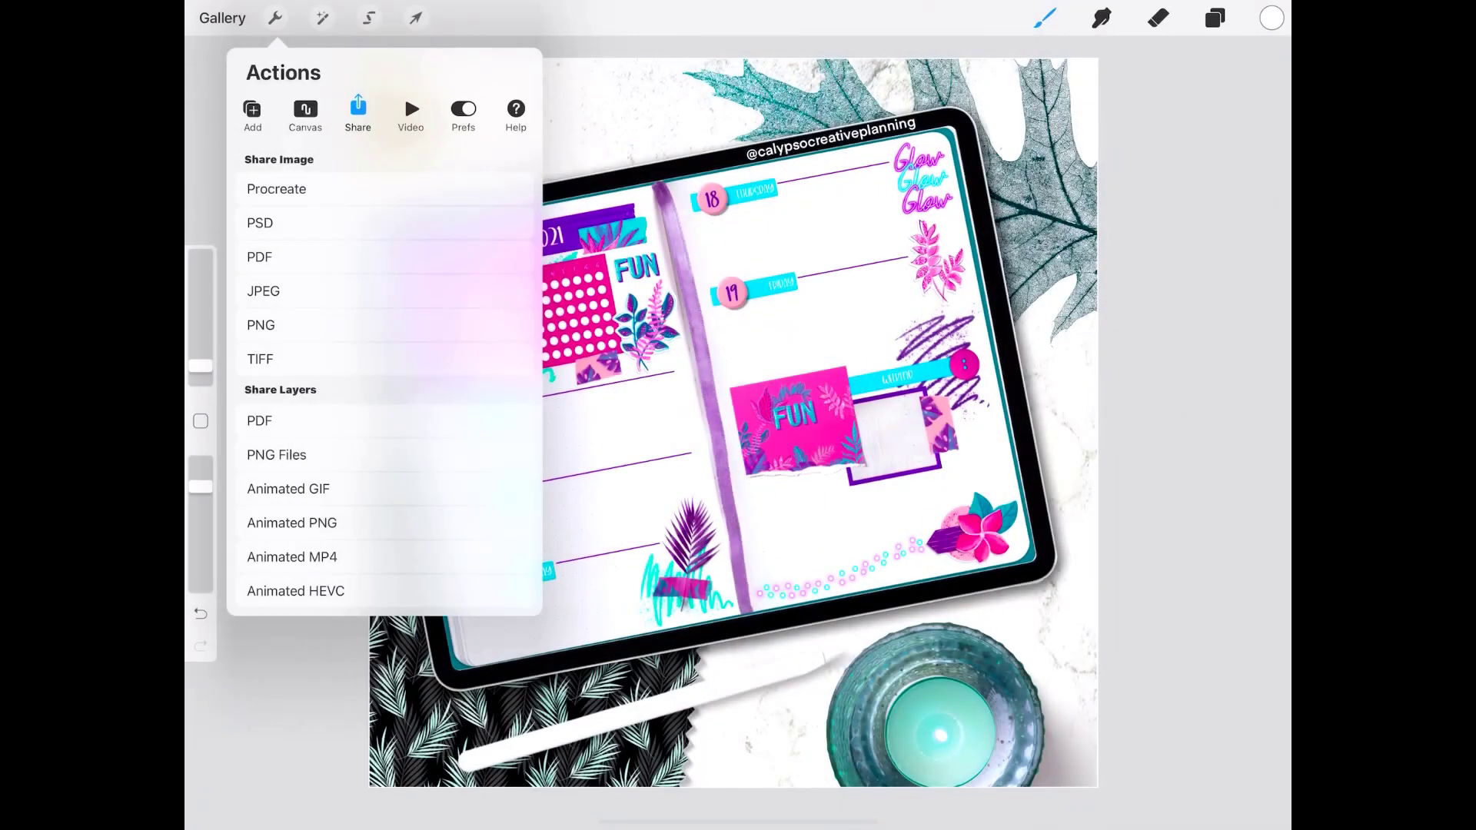
Check the mockup's layer stack and open the handle text on the tablet bezel for editing
key(Escape)
click(1215, 18)
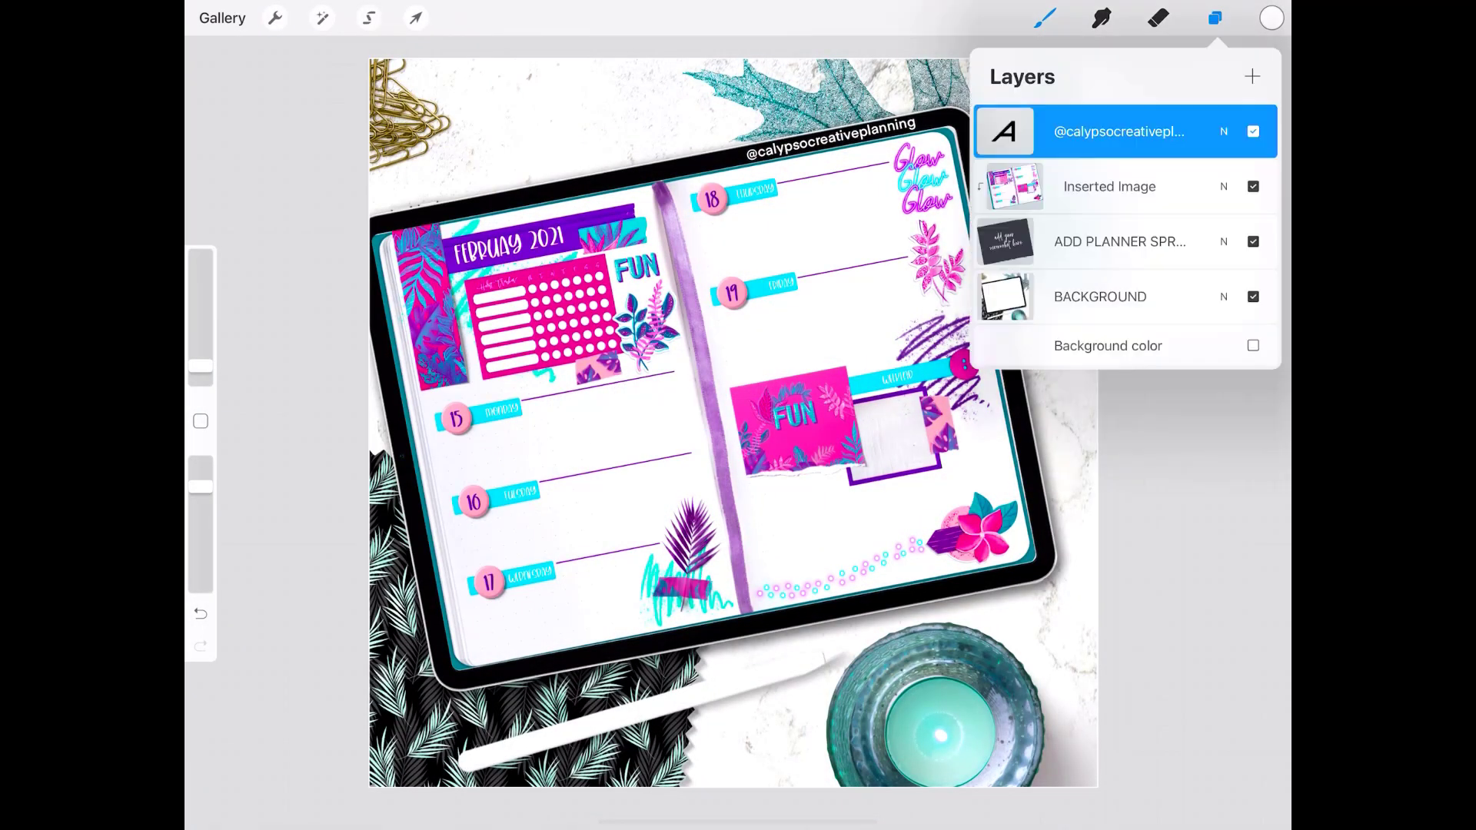
double_click(830, 138)
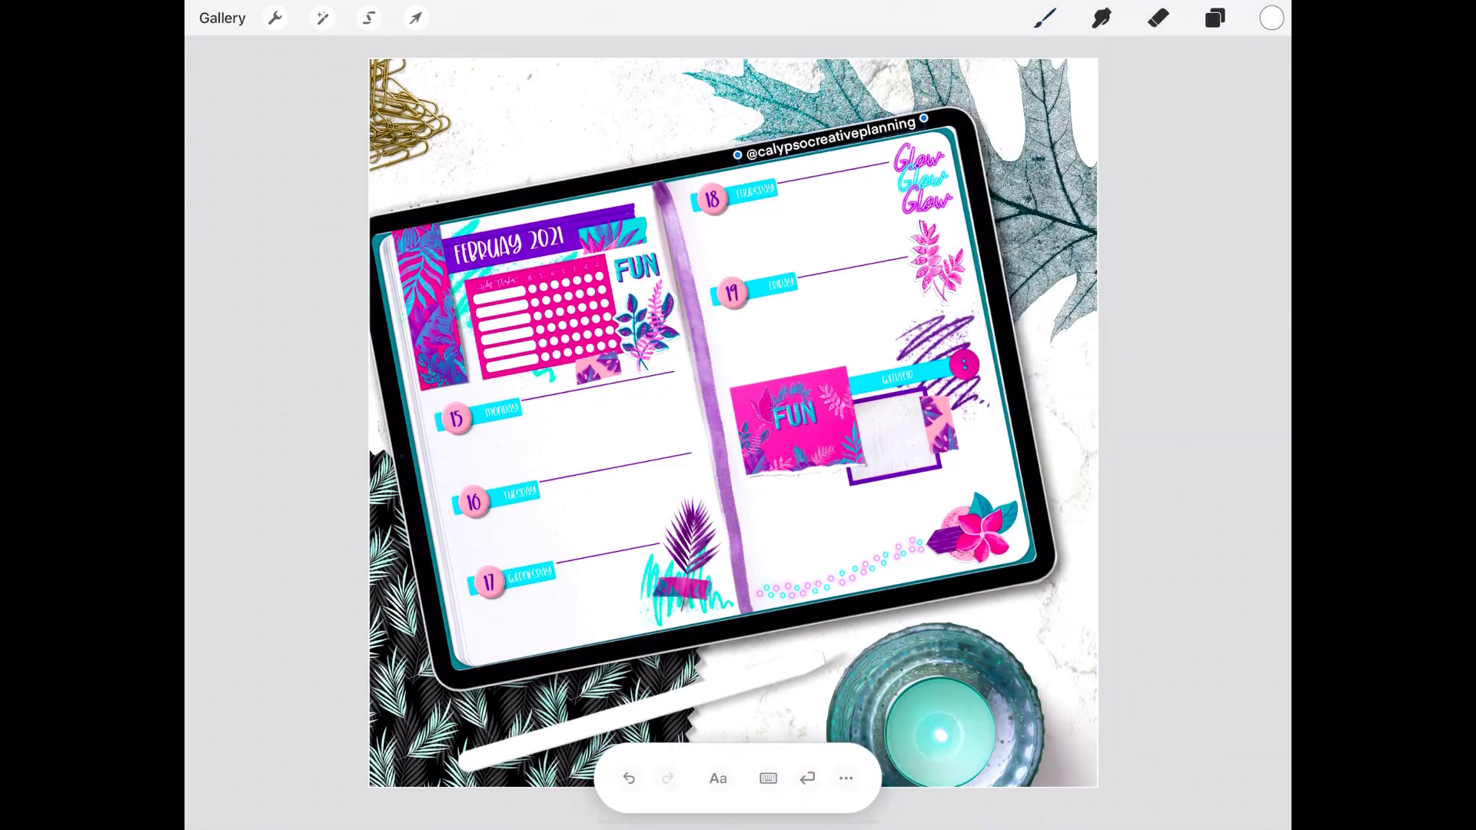
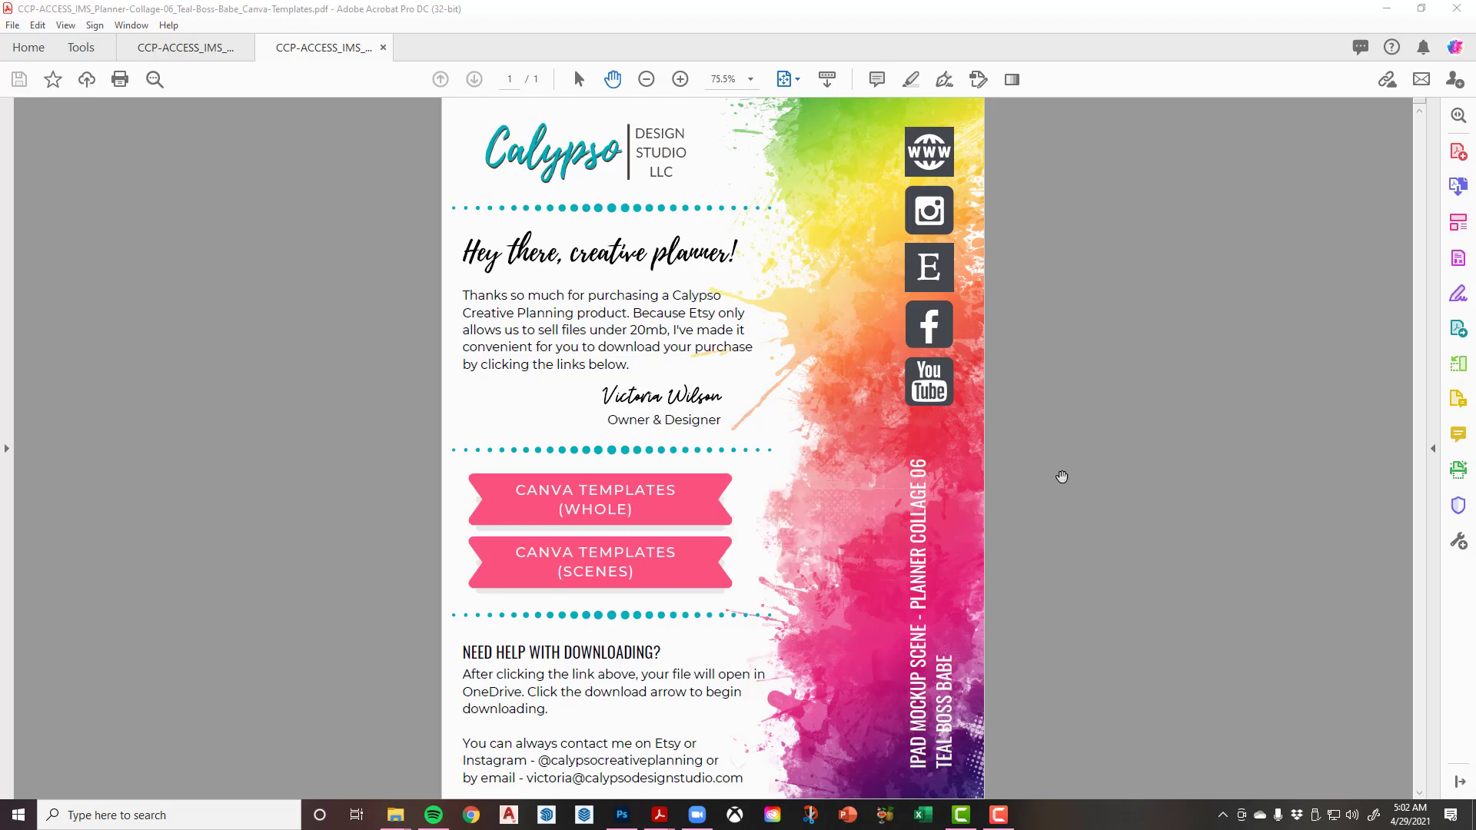
Switch to the access PDF, open its "Canva Templates (Scenes)" link in the browser and use the shared template
mouse_move(627, 819)
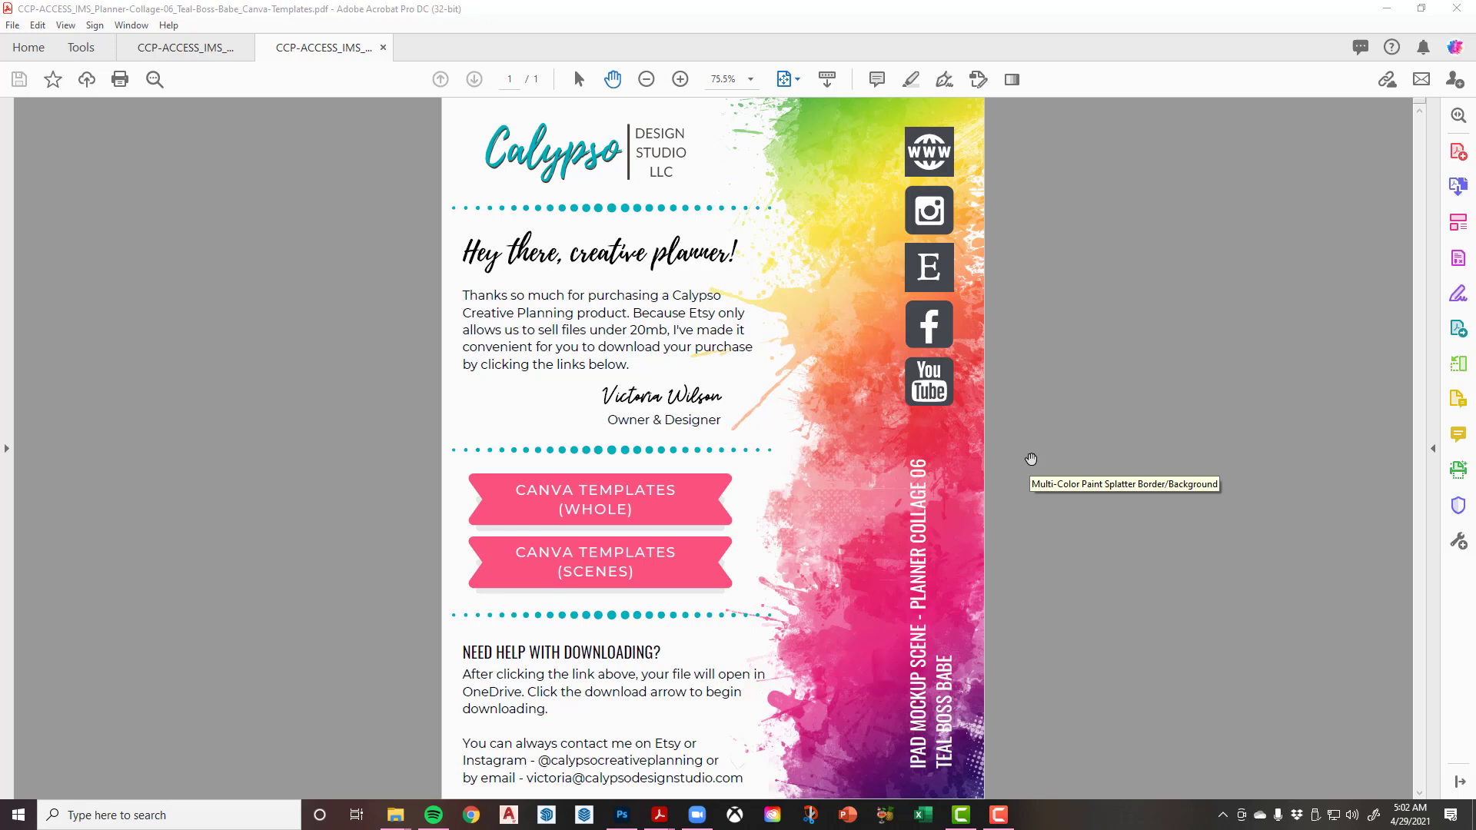
click(522, 576)
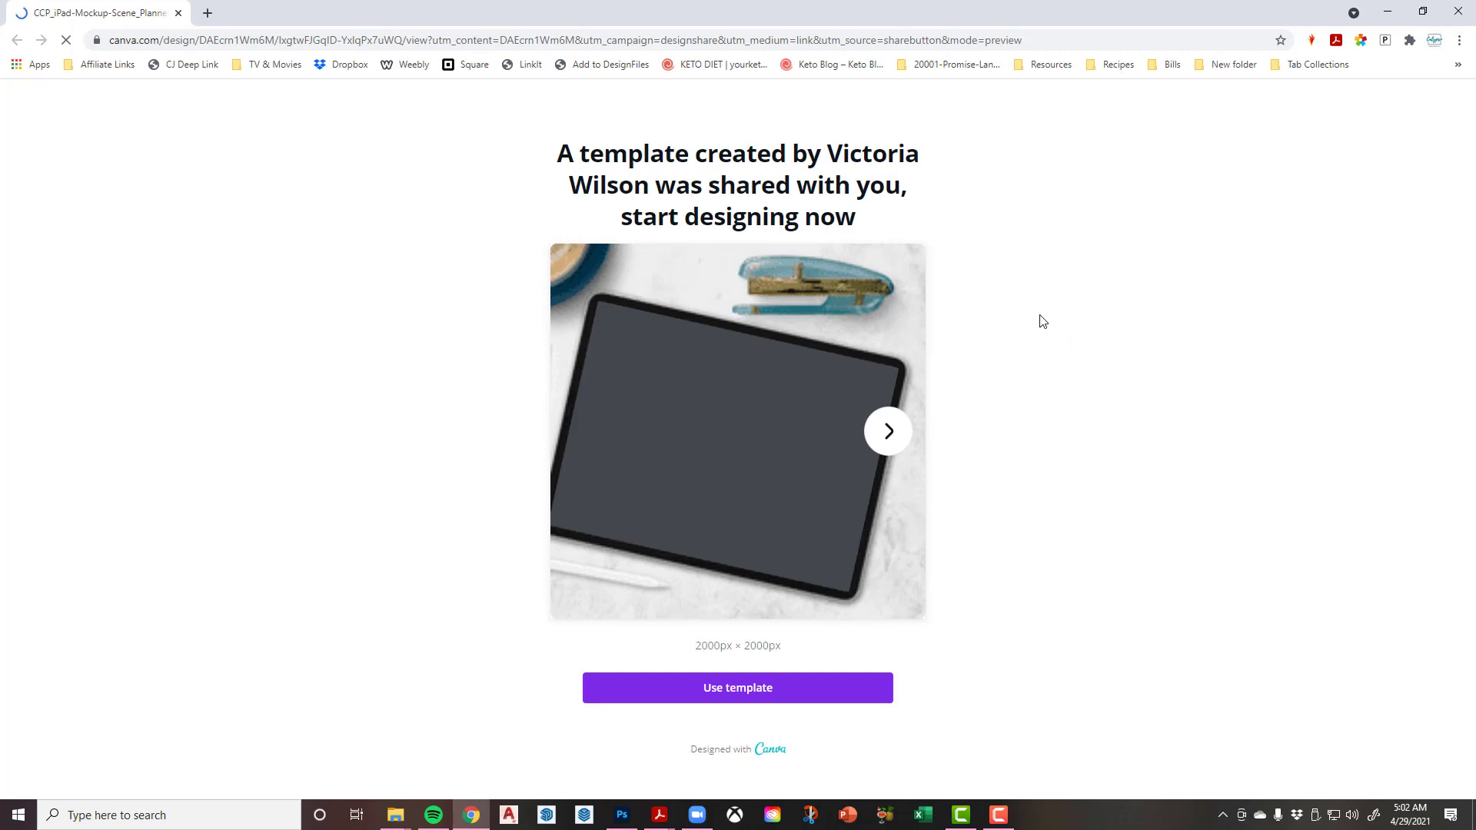
click(801, 689)
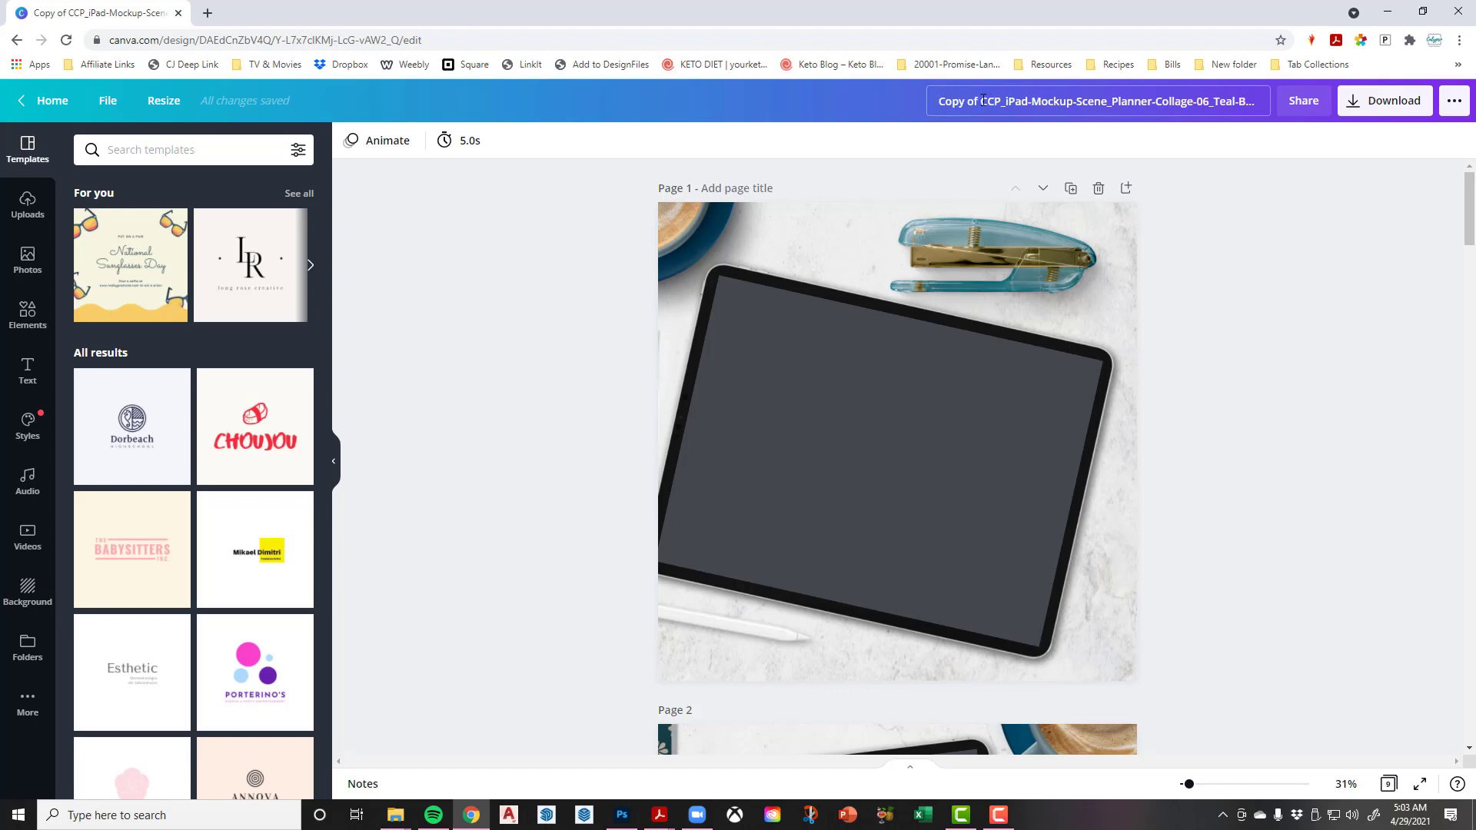
Look through the folders available for saving the copied Canva design, leaving the list without choosing one
click(110, 102)
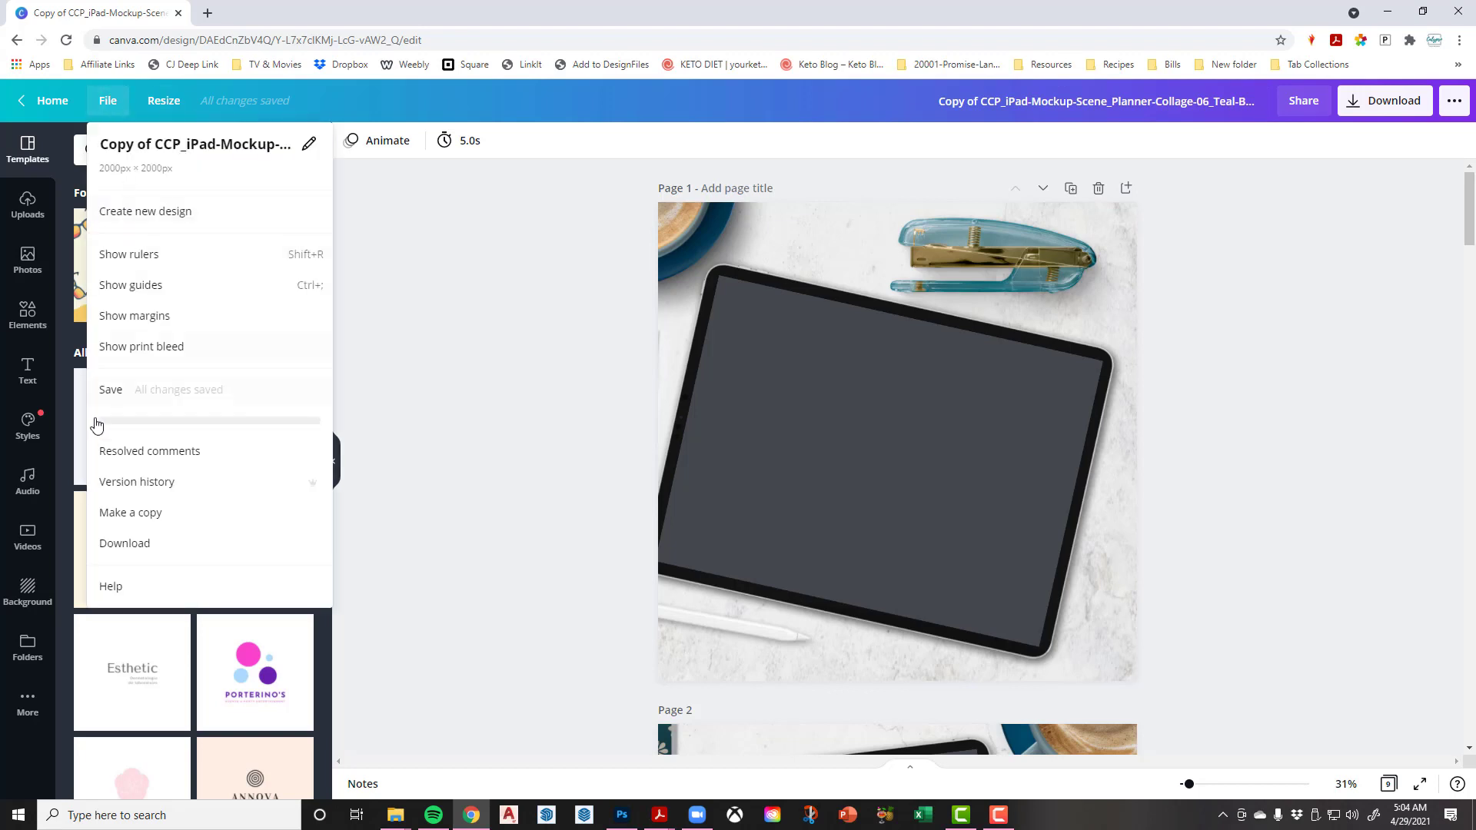
click(139, 425)
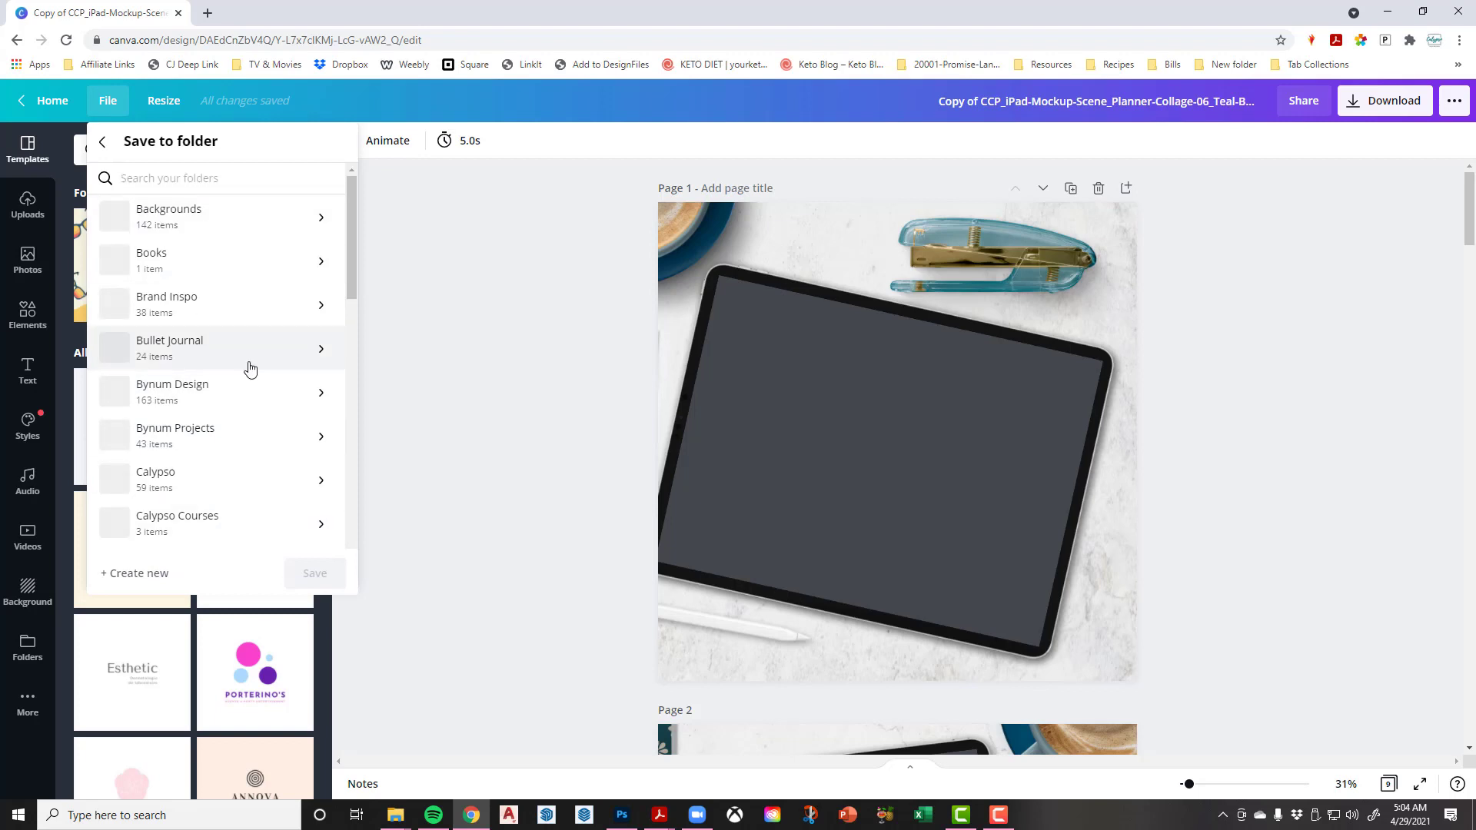
scroll(247, 363, down, 8)
scroll(250, 368, down, 10)
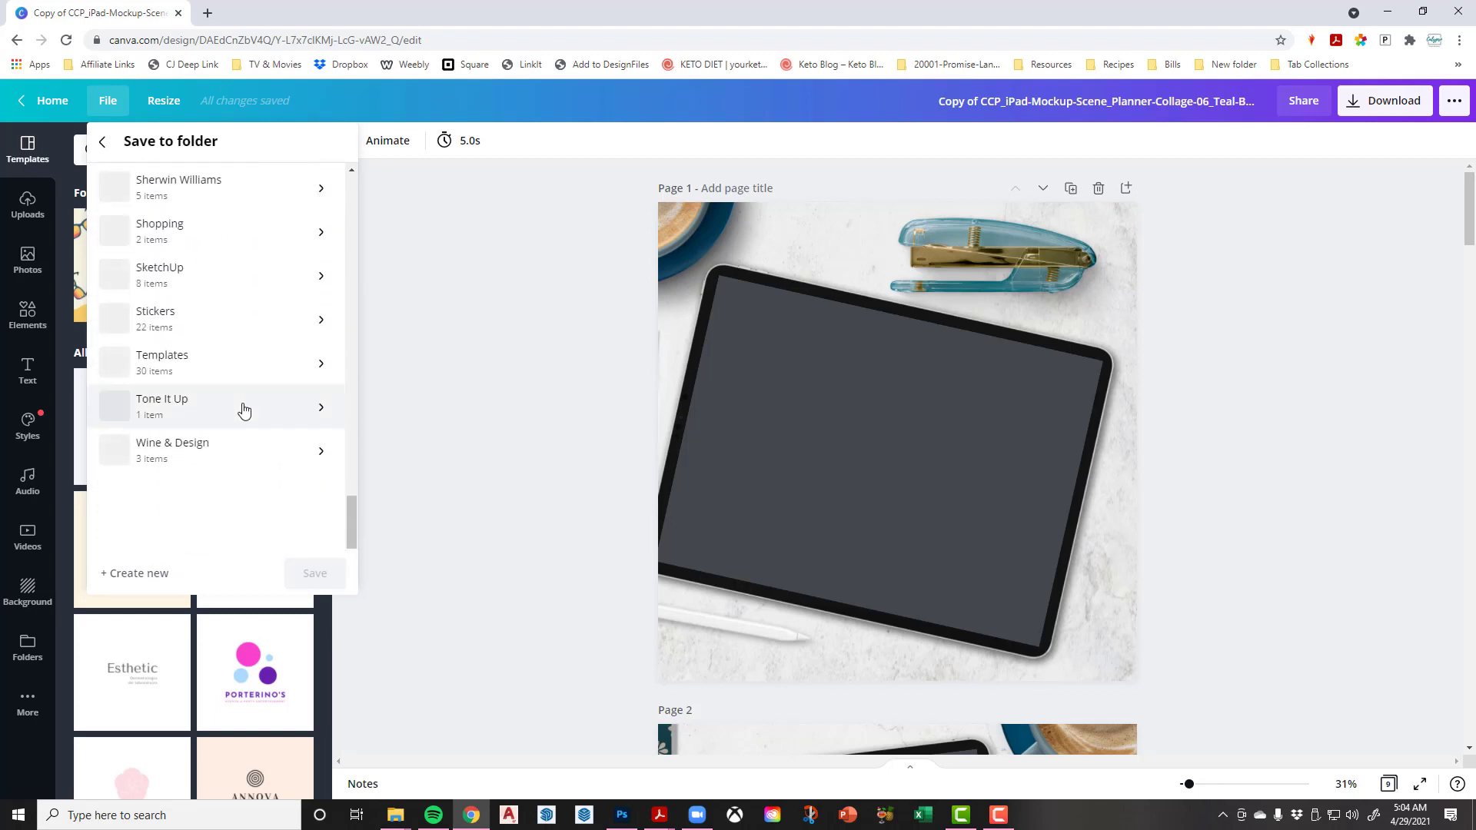
scroll(243, 423, up, 5)
scroll(245, 427, up, 8)
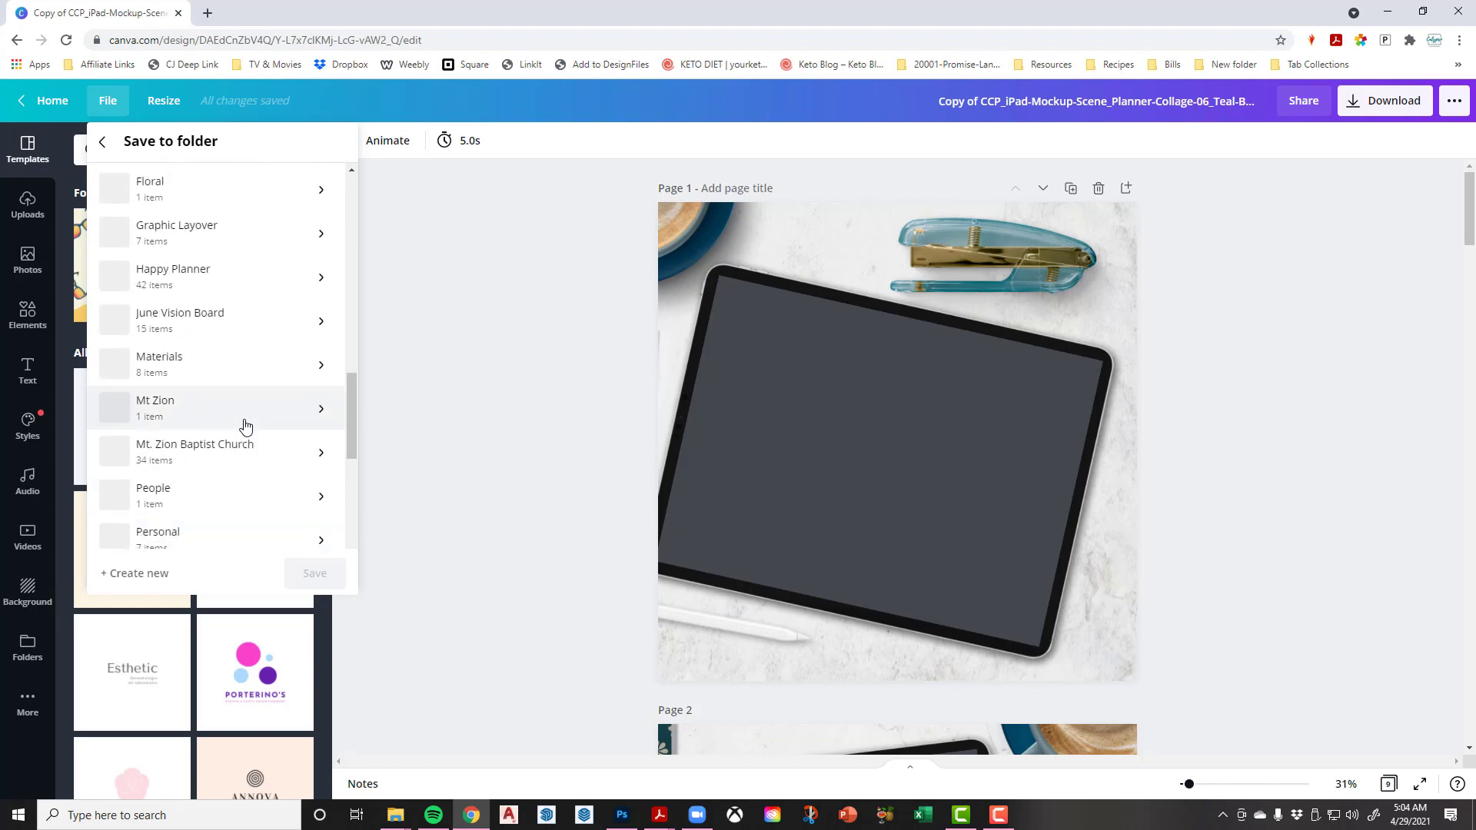
scroll(234, 434, up, 3)
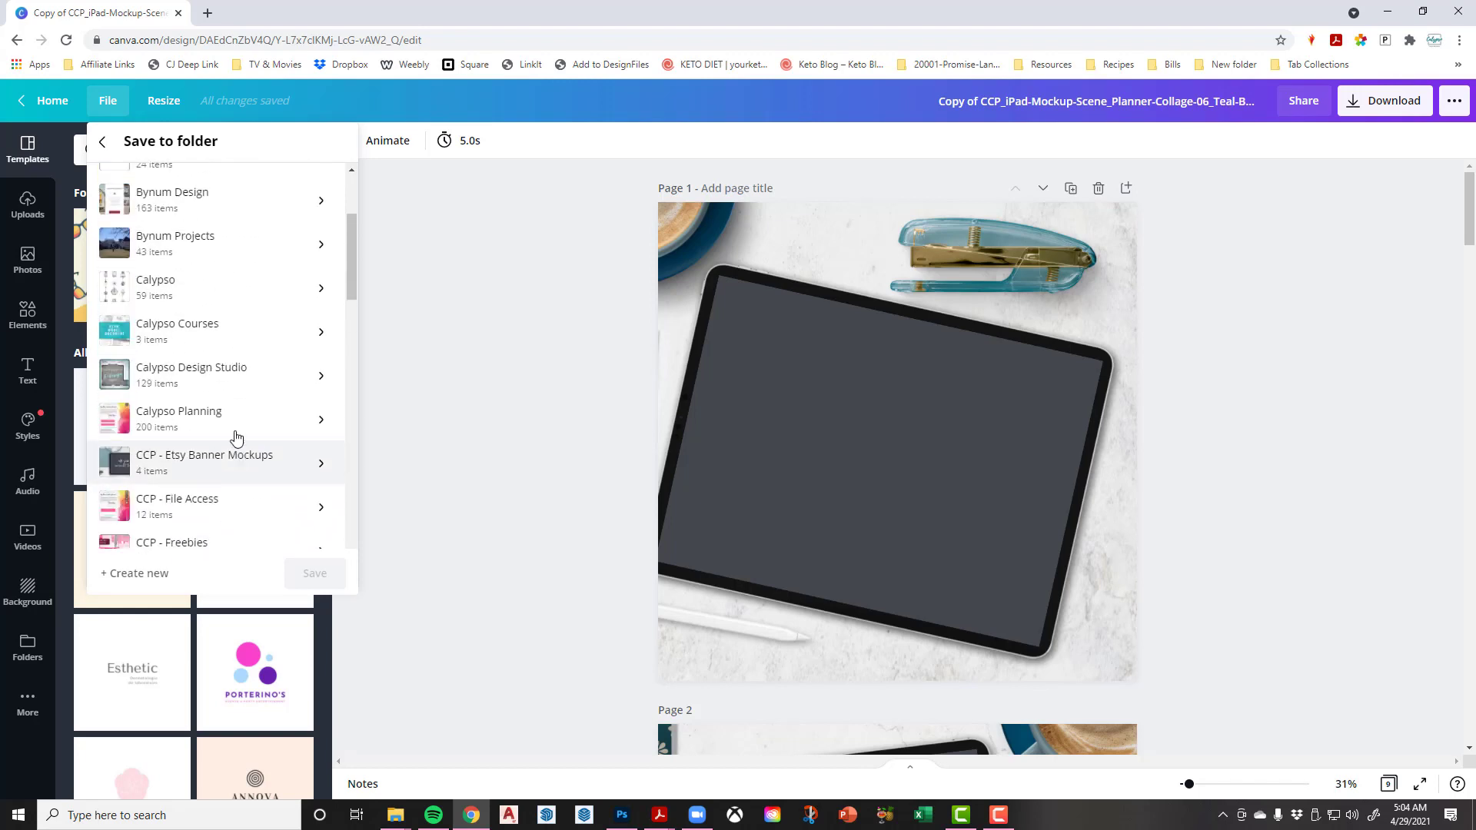
click(102, 141)
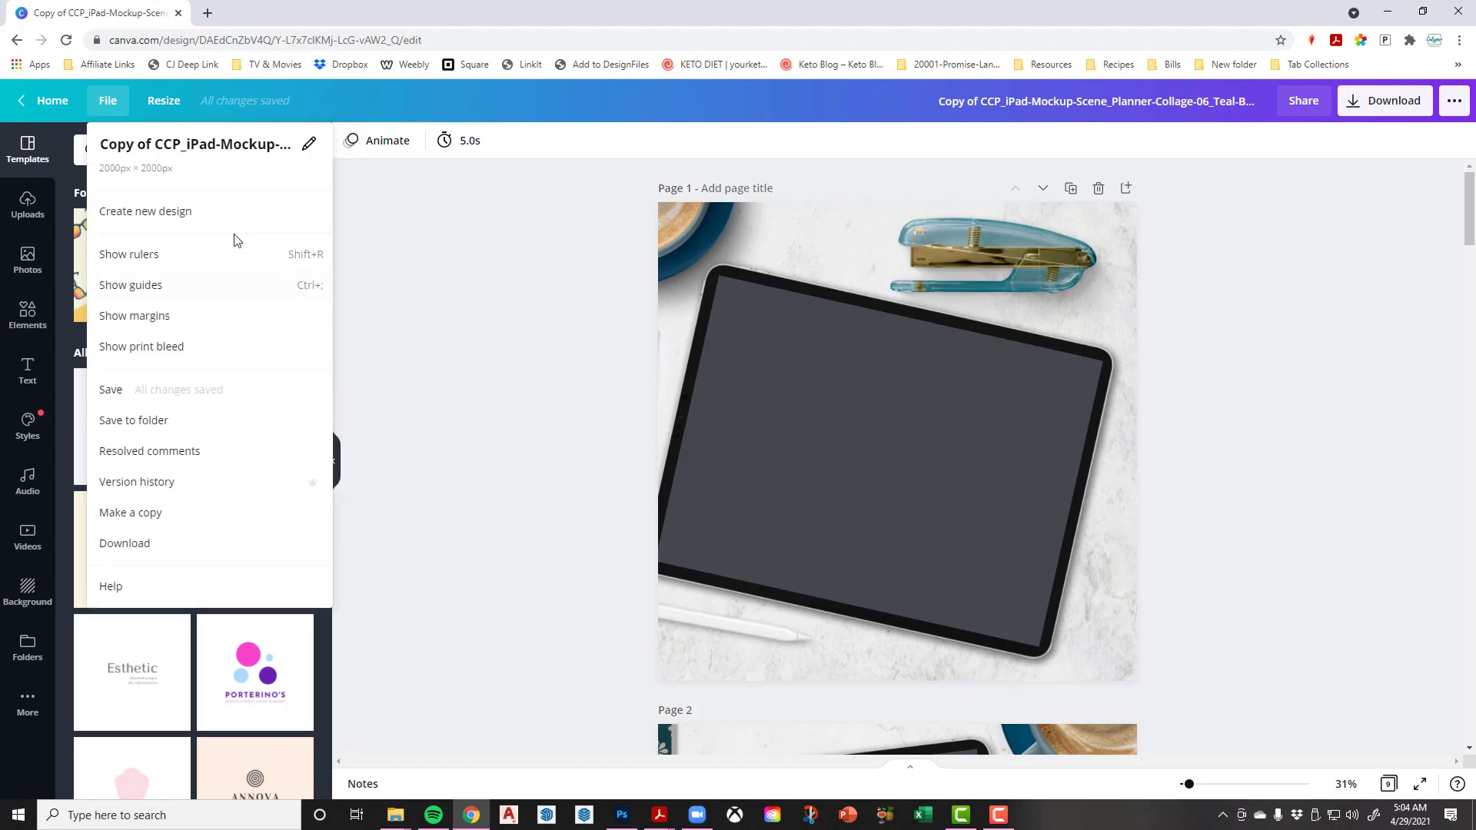
click(491, 315)
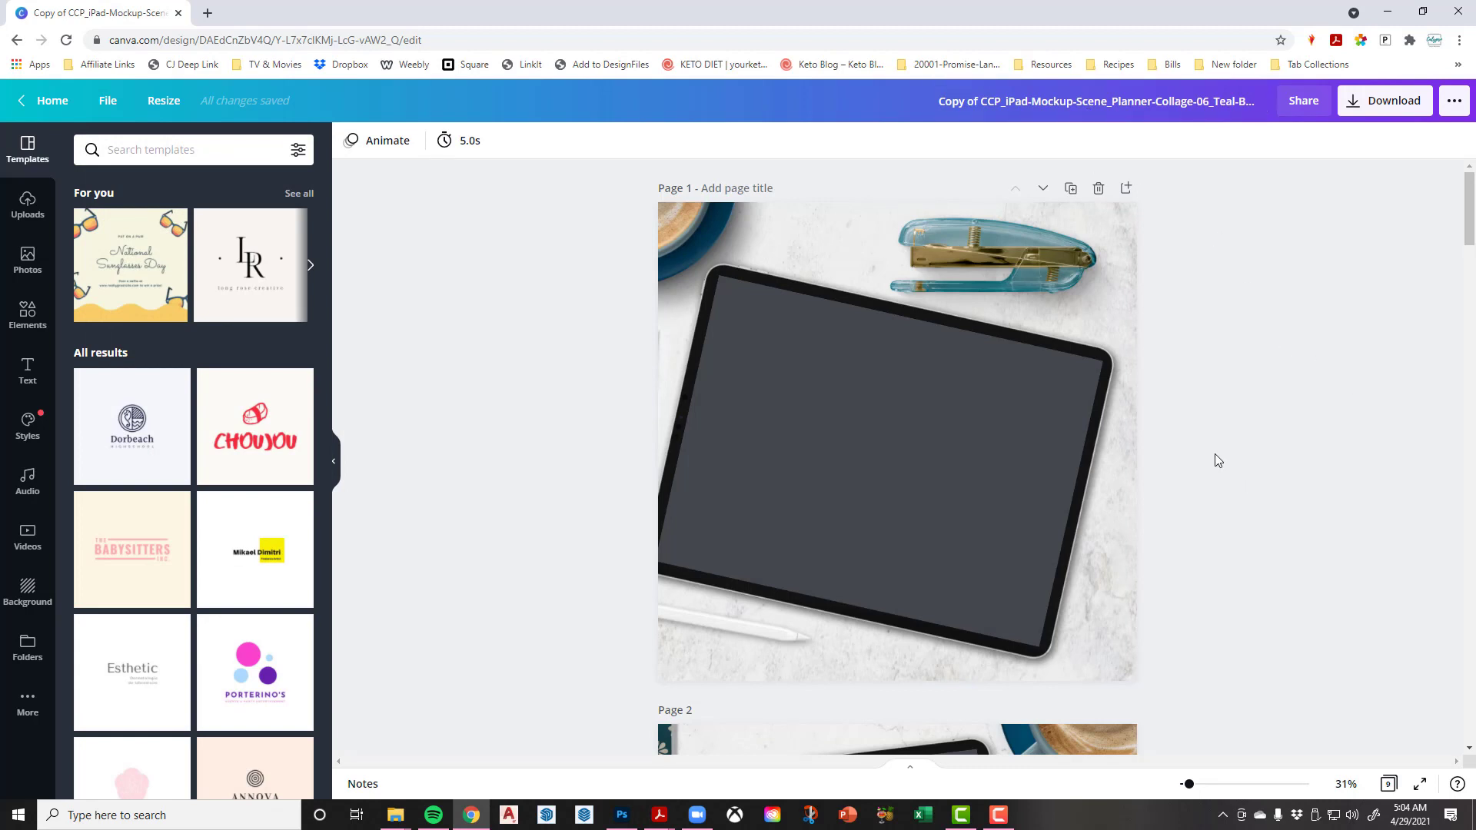
Look through the template's scene pages from page 1 to page 9
scroll(1239, 487, down, 6)
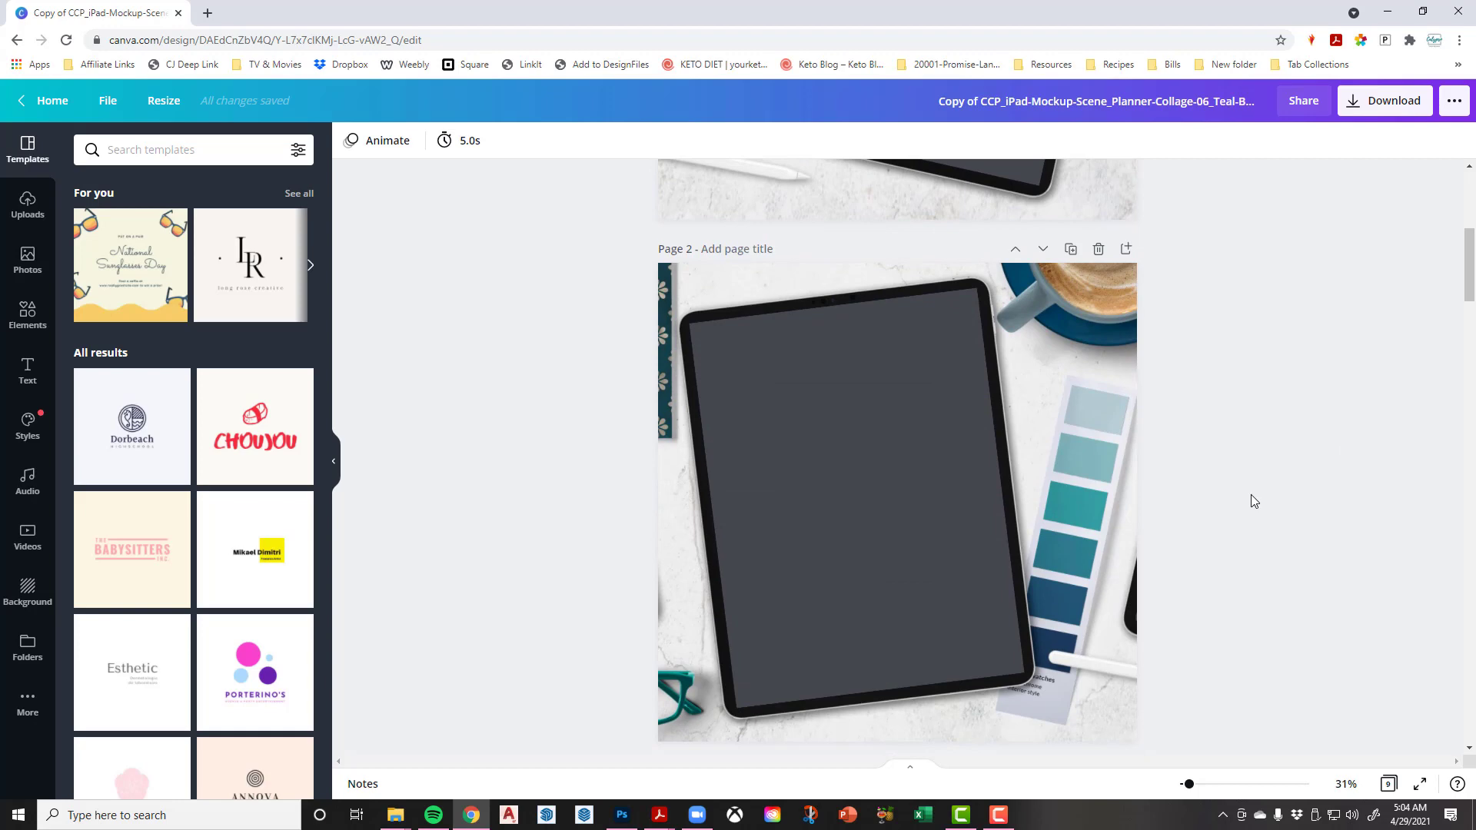
scroll(1251, 499, down, 8)
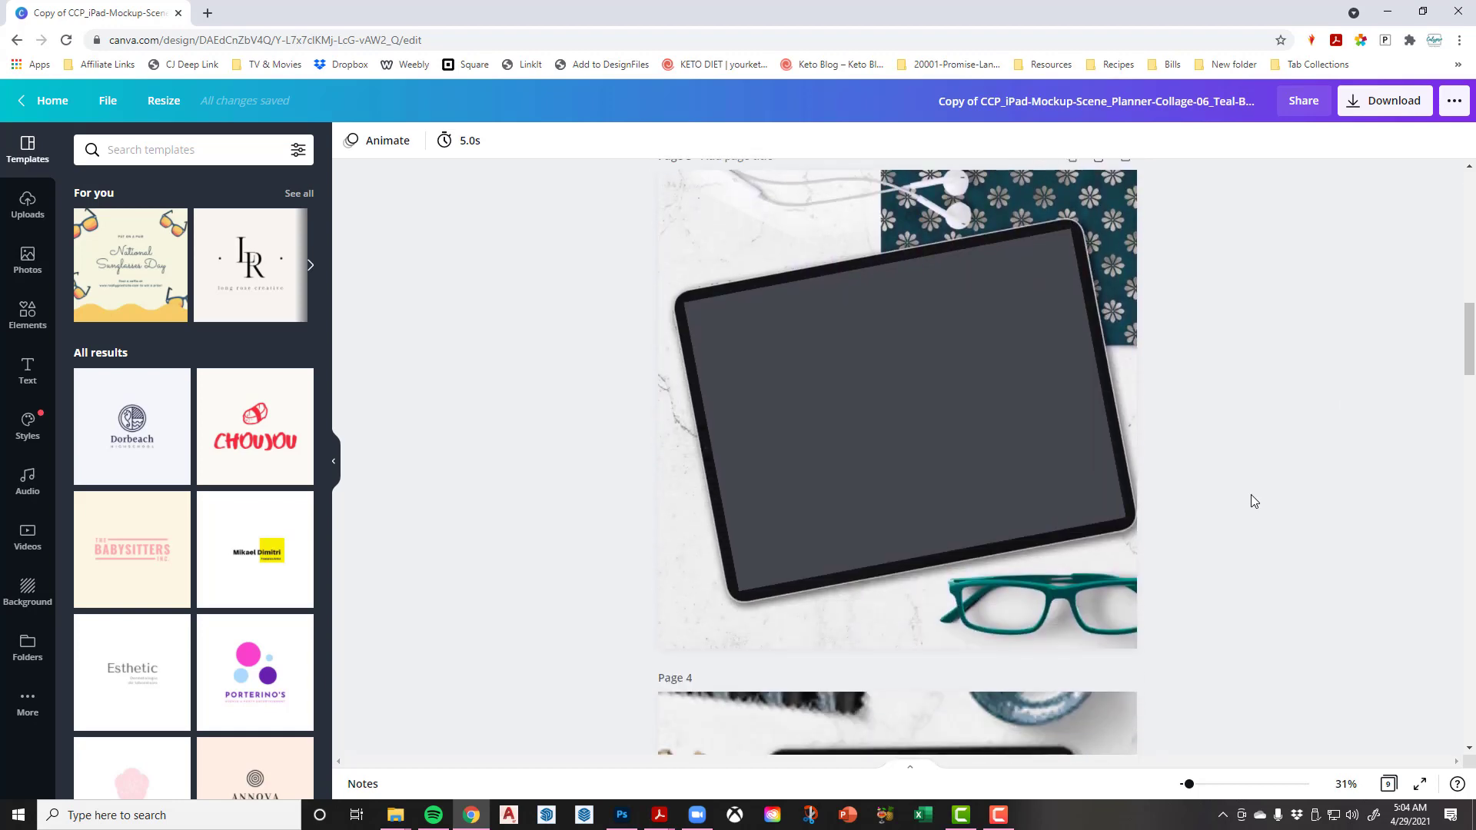
scroll(1253, 501, down, 14)
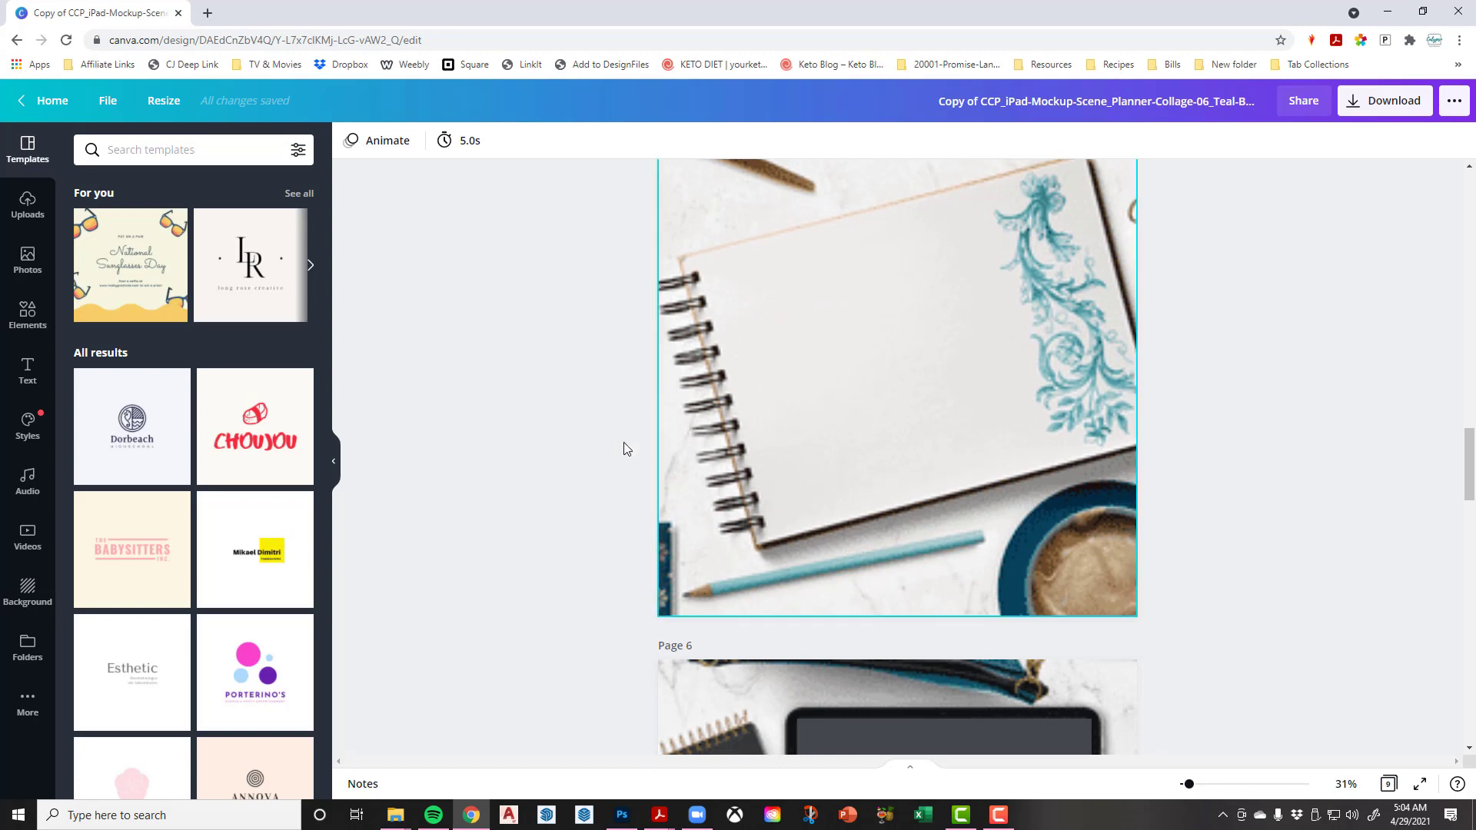
scroll(515, 471, down, 5)
scroll(515, 473, down, 3)
scroll(515, 473, up, 2)
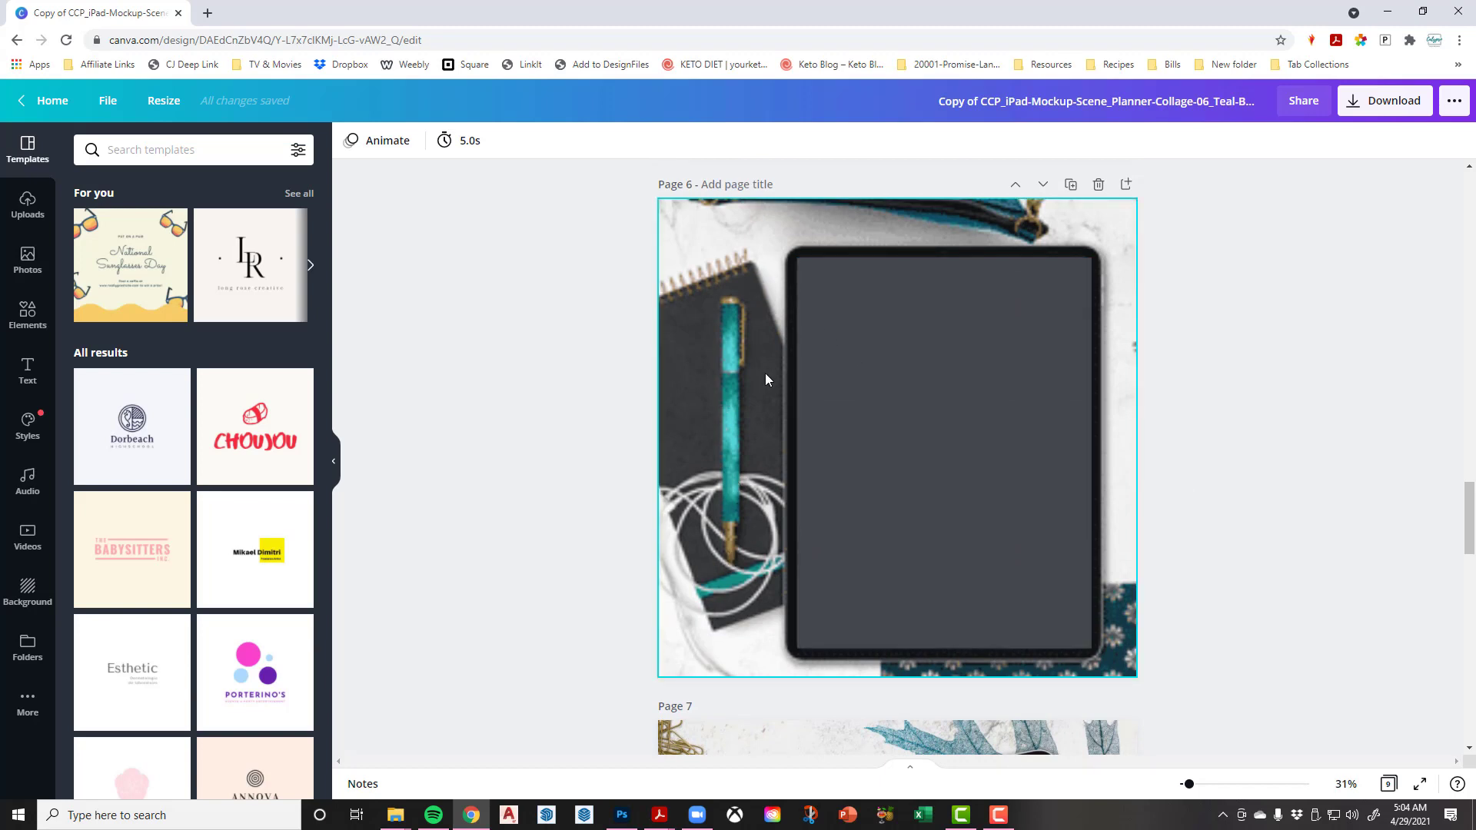
scroll(1258, 450, down, 4)
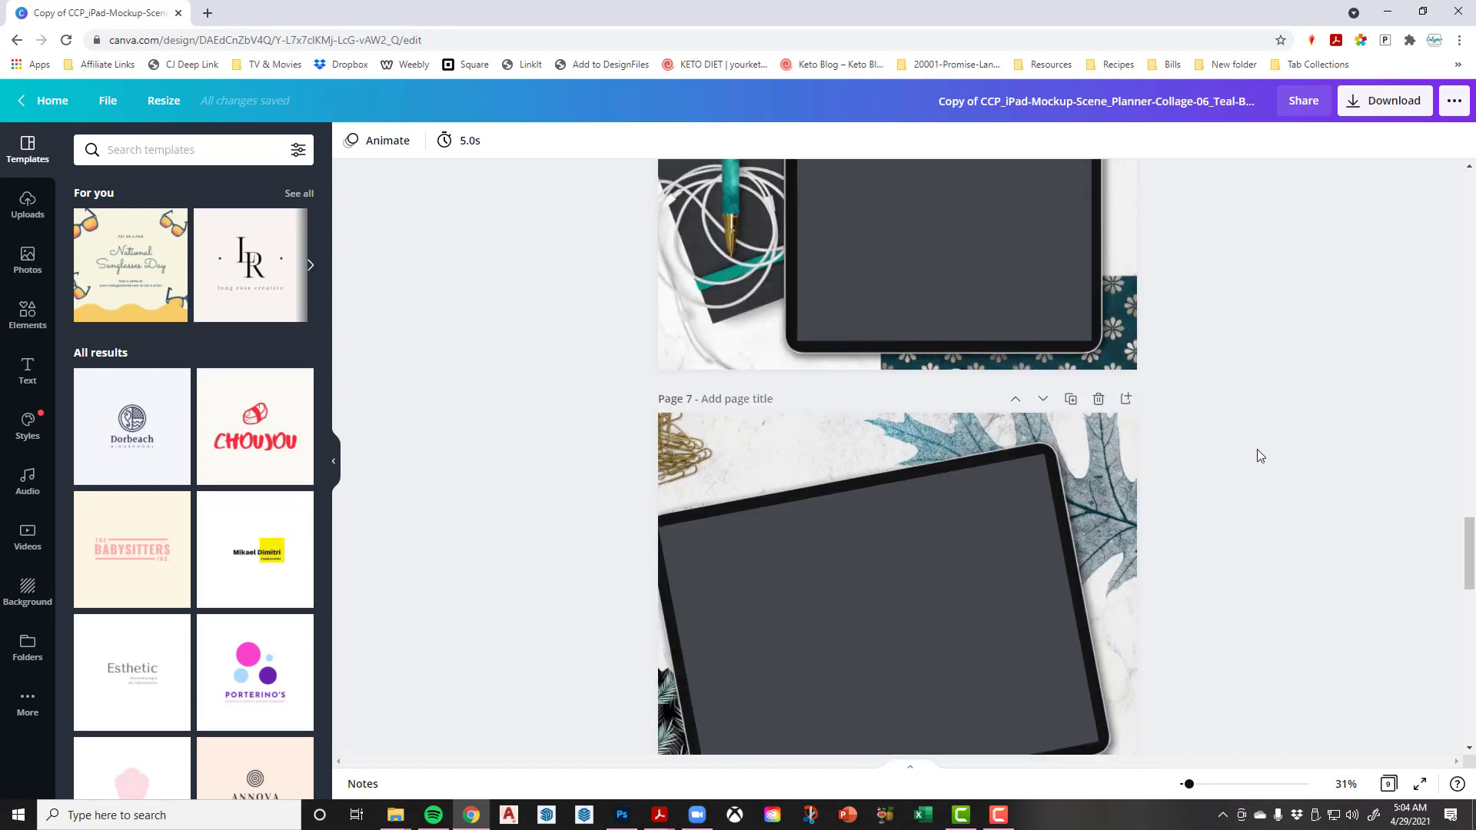
scroll(1259, 455, up, 4)
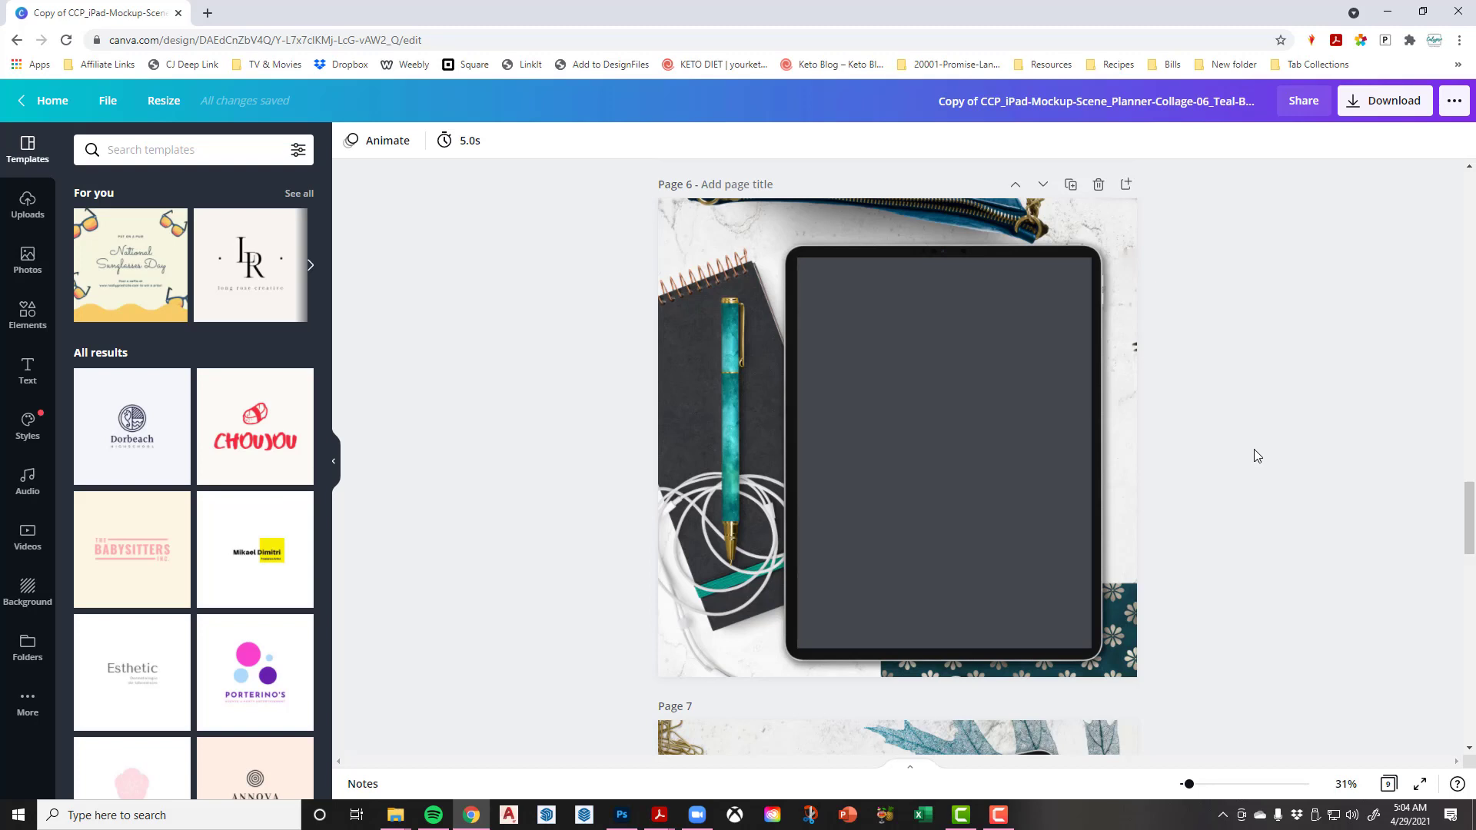
scroll(1254, 450, down, 6)
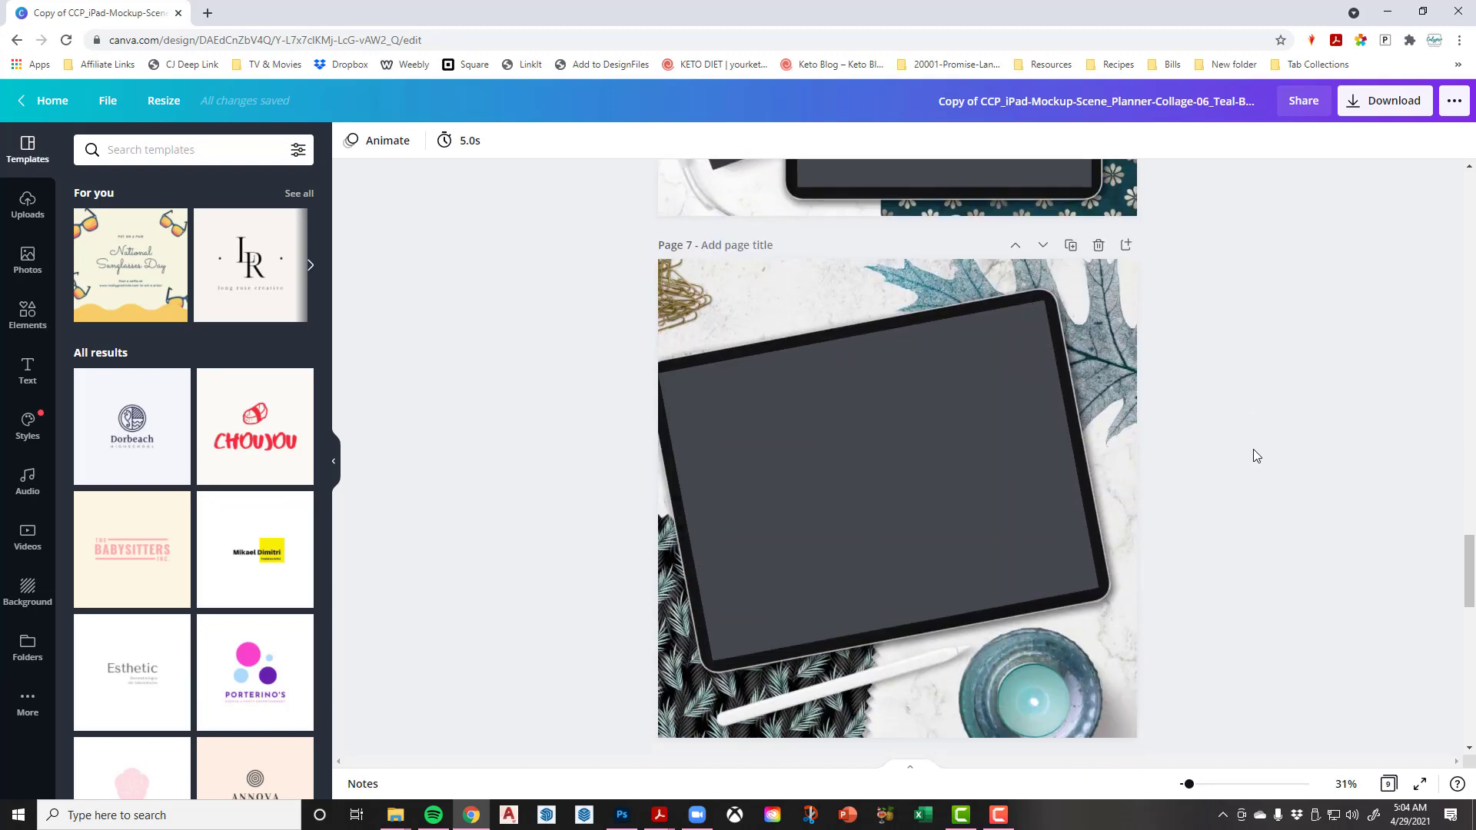
scroll(1254, 450, down, 8)
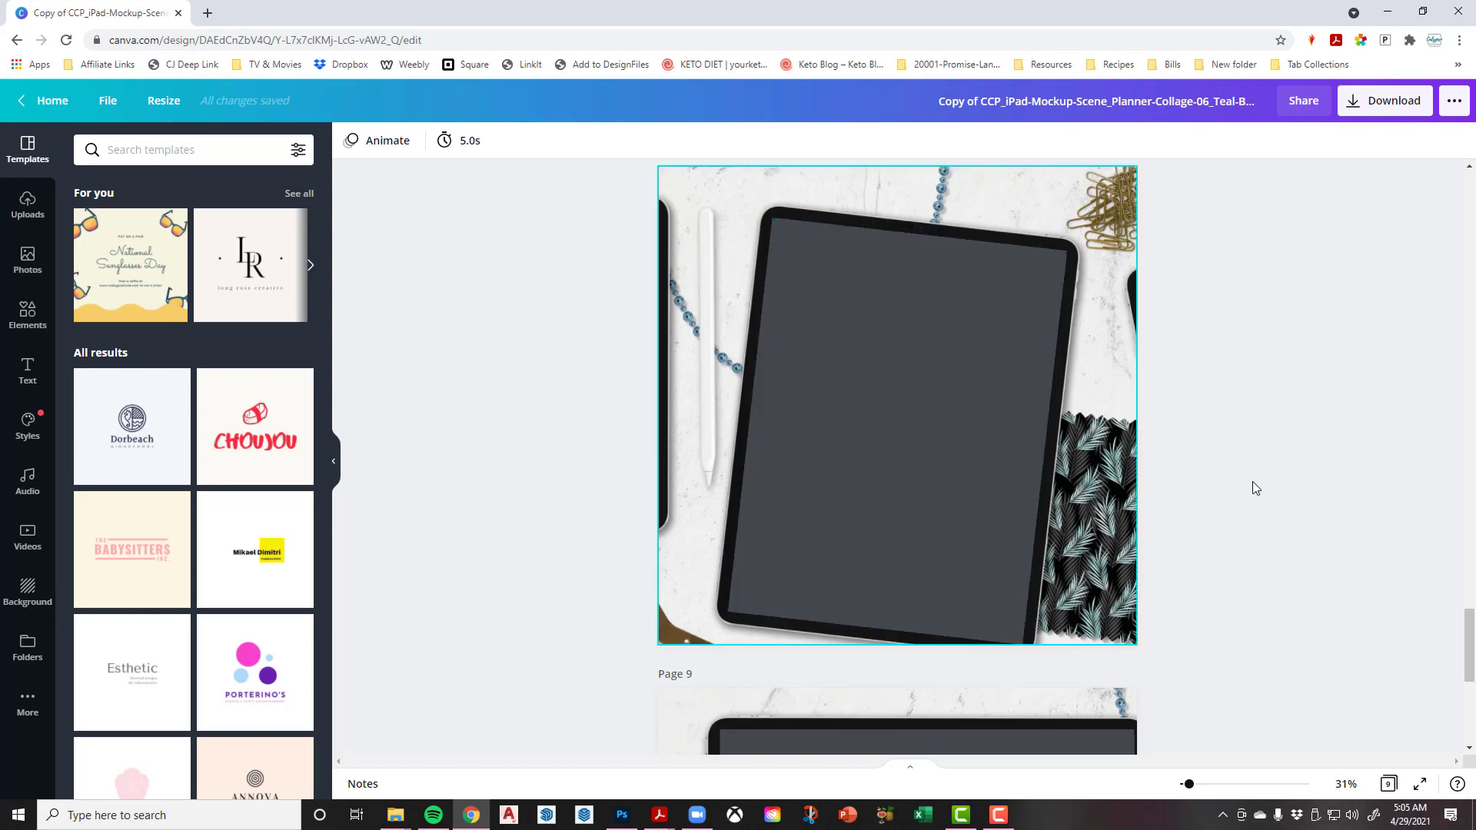
scroll(1266, 485, down, 4)
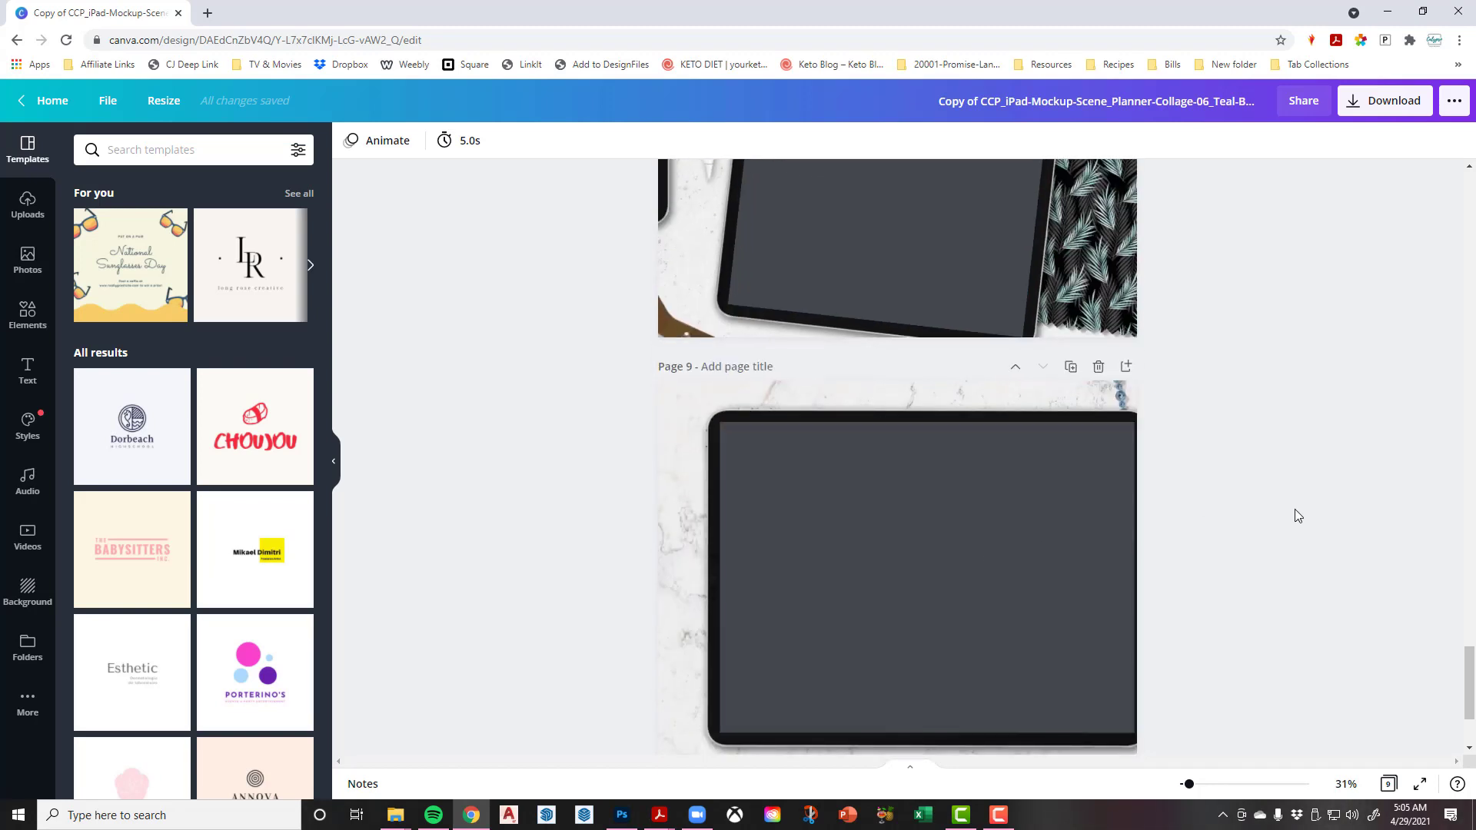
scroll(1296, 514, down, 2)
scroll(1296, 514, up, 1)
Go back through the scene pages from page 9 to page 2, re-examining the tablet scene on page 6
scroll(1295, 516, up, 15)
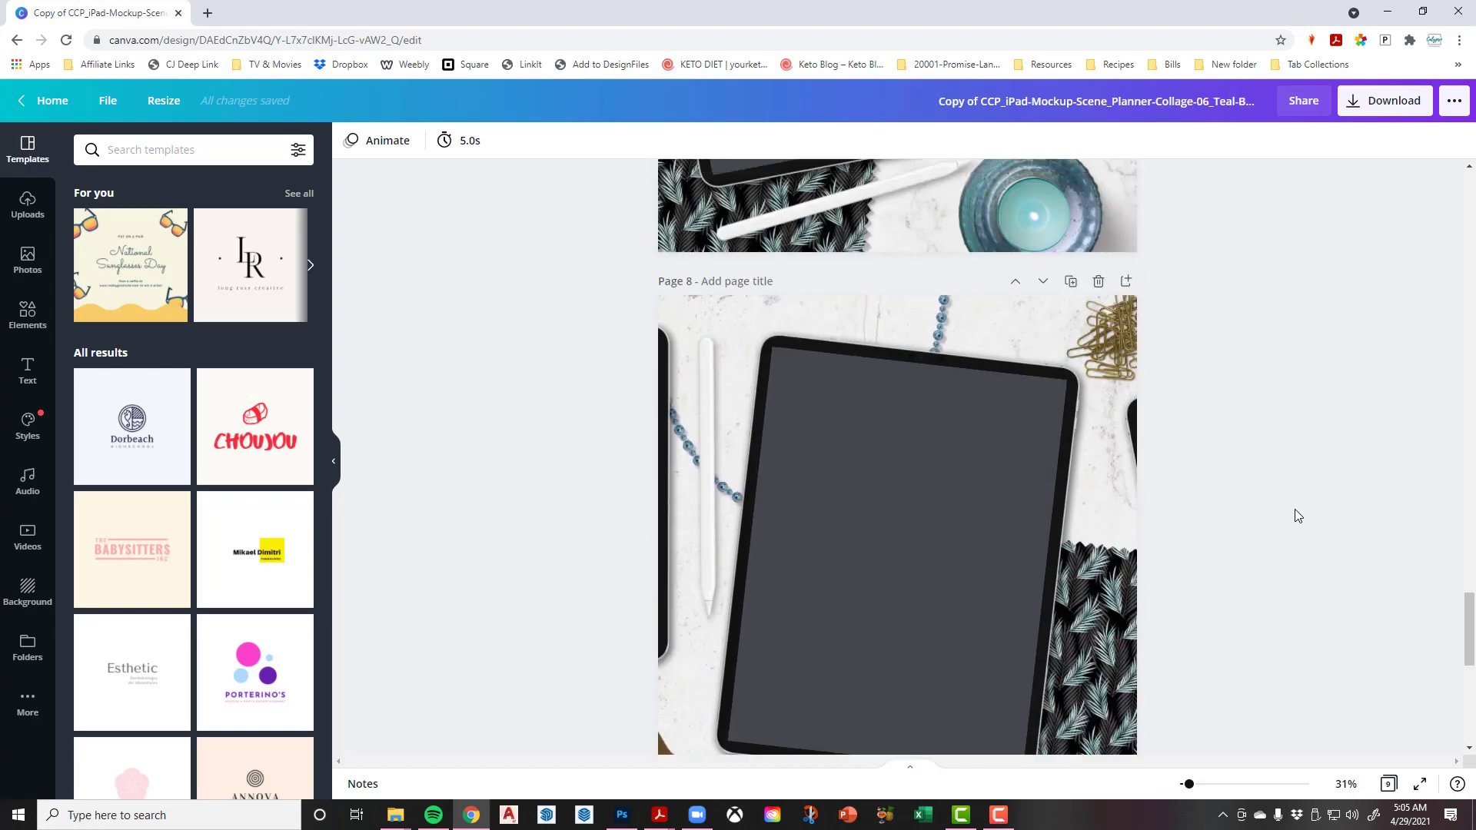
scroll(1293, 515, up, 2)
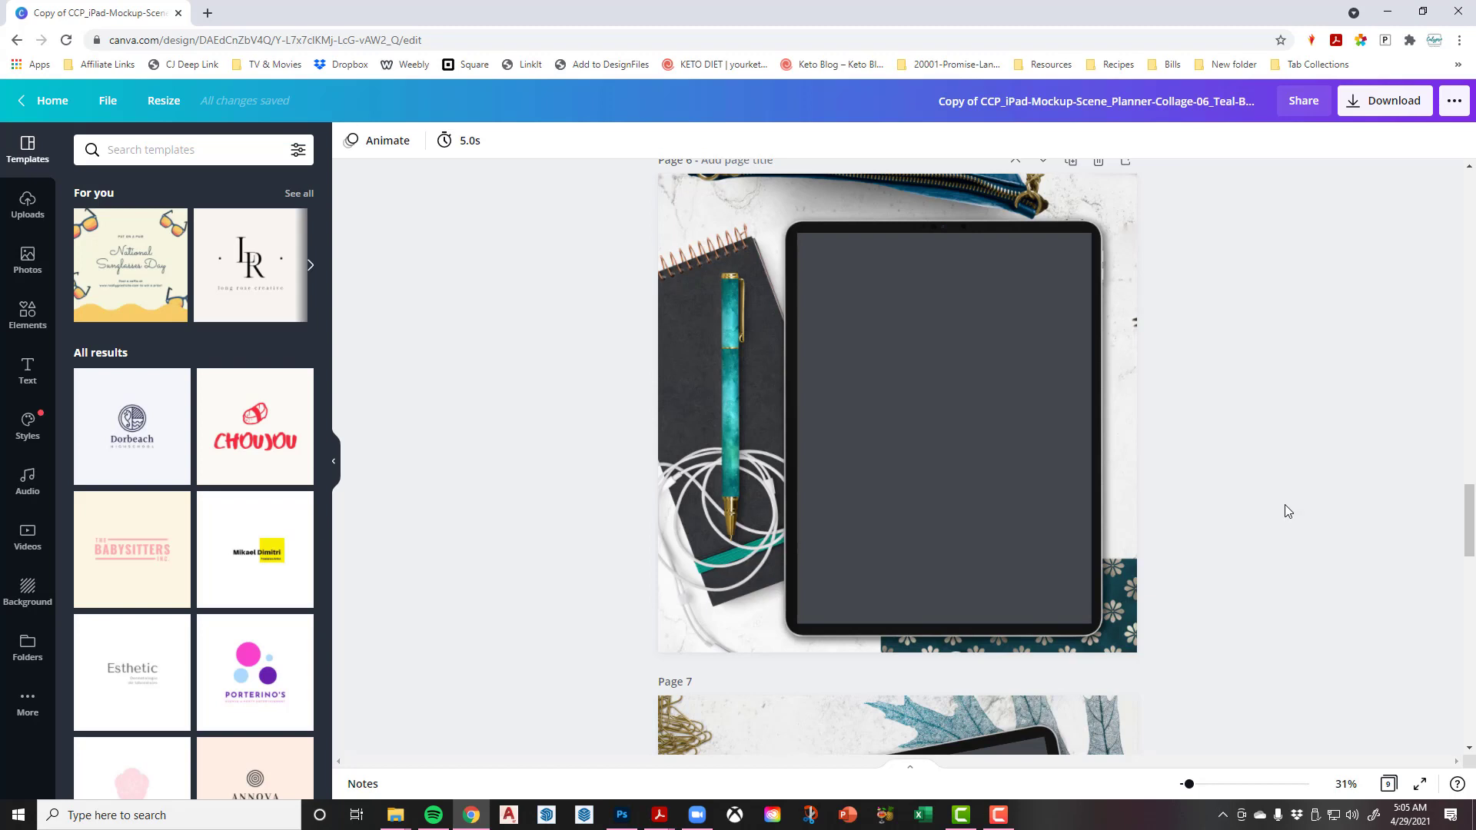
scroll(1285, 504, up, 2)
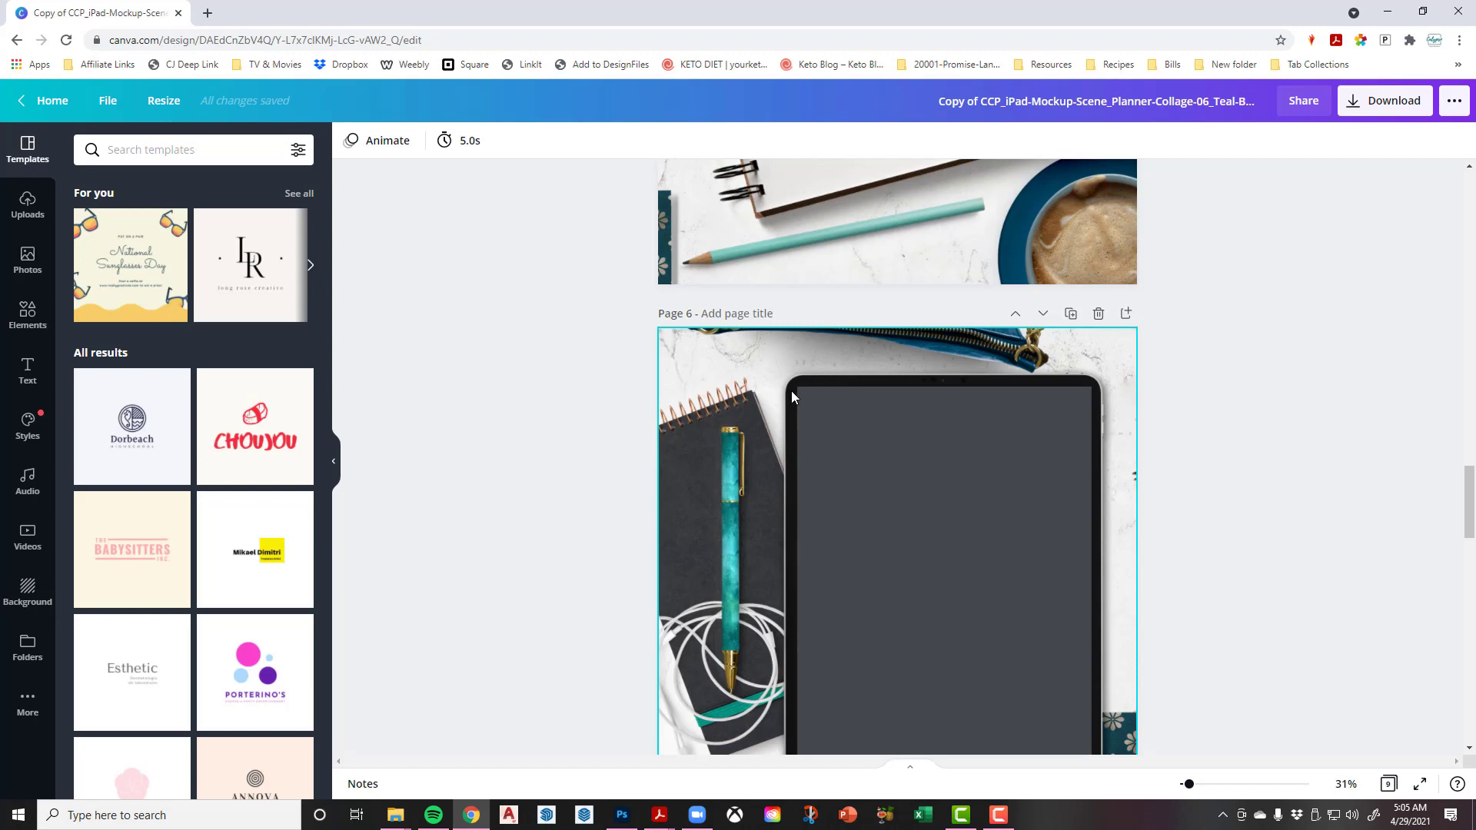
scroll(1314, 384, down, 2)
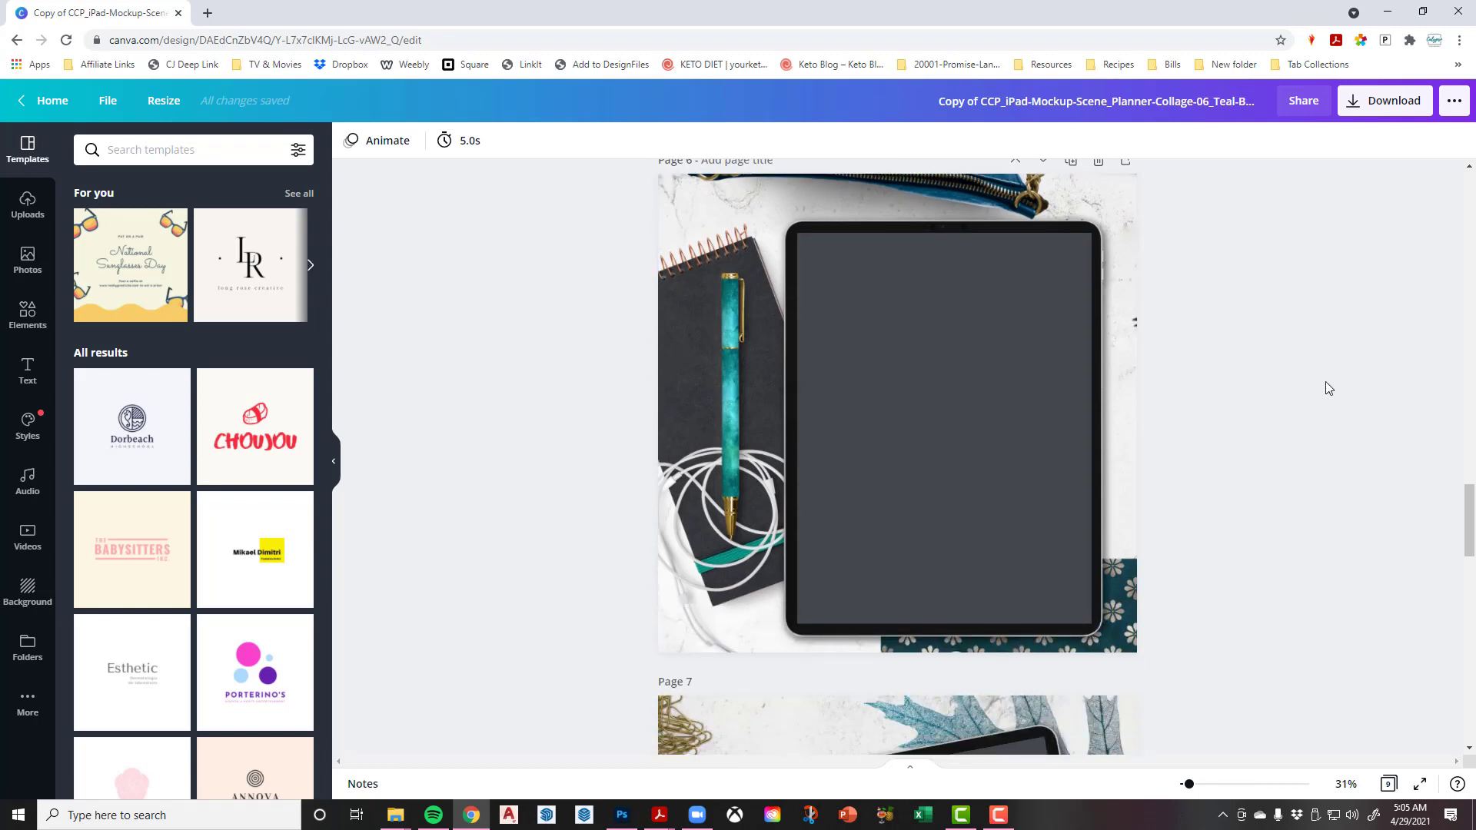
scroll(1327, 387, up, 6)
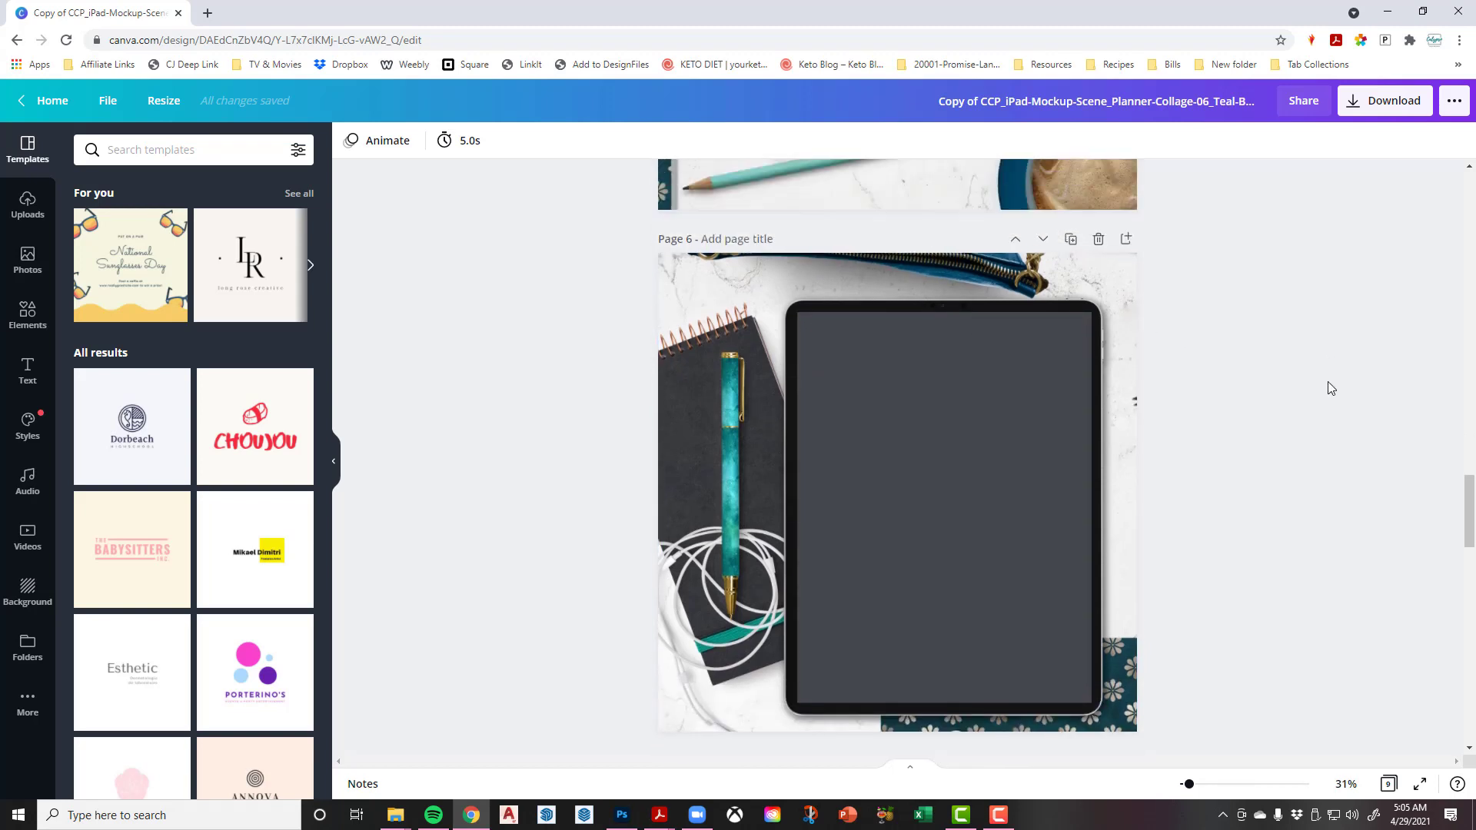
scroll(1330, 387, up, 13)
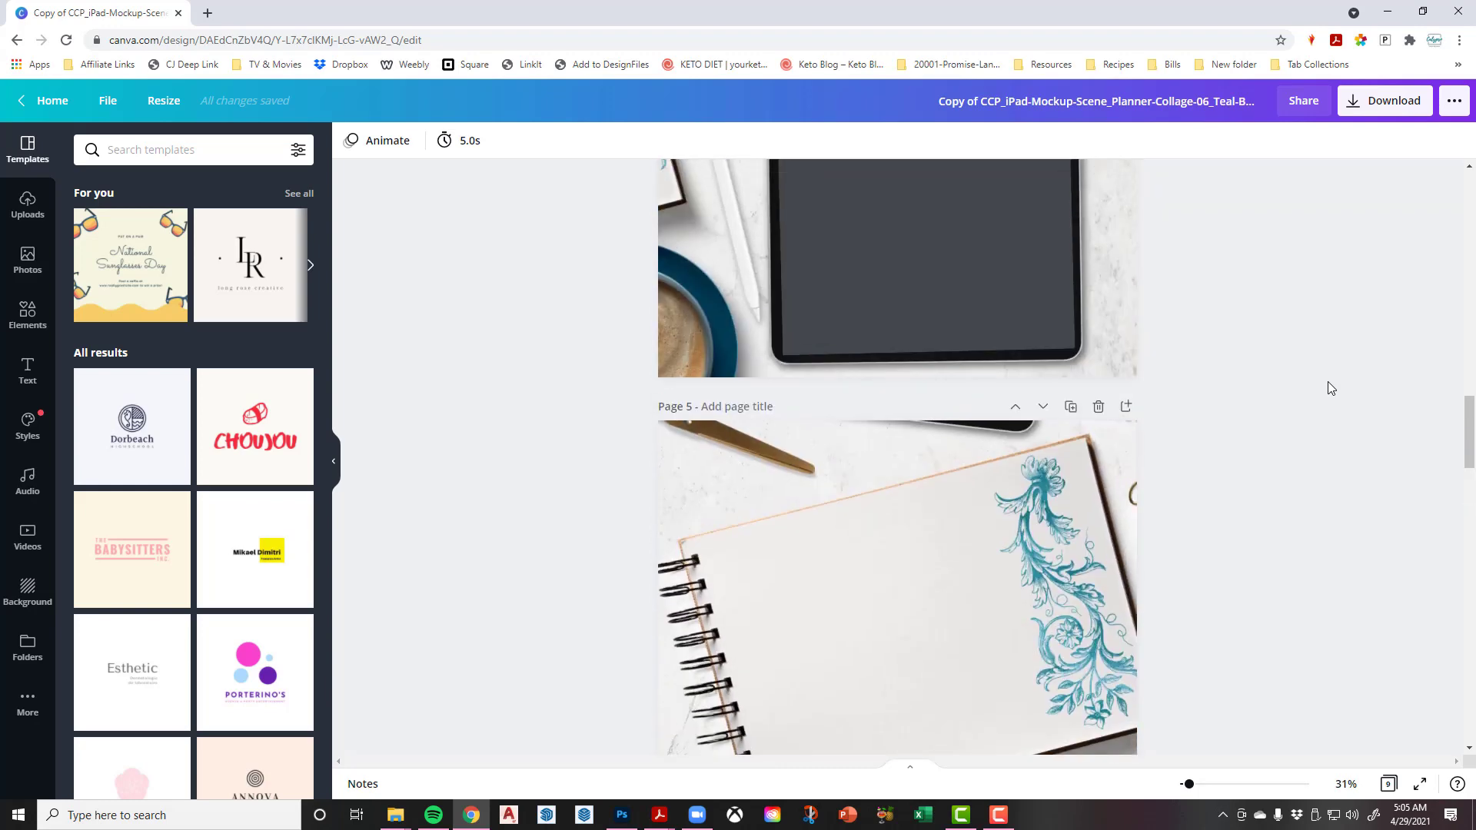
scroll(1327, 382, up, 9)
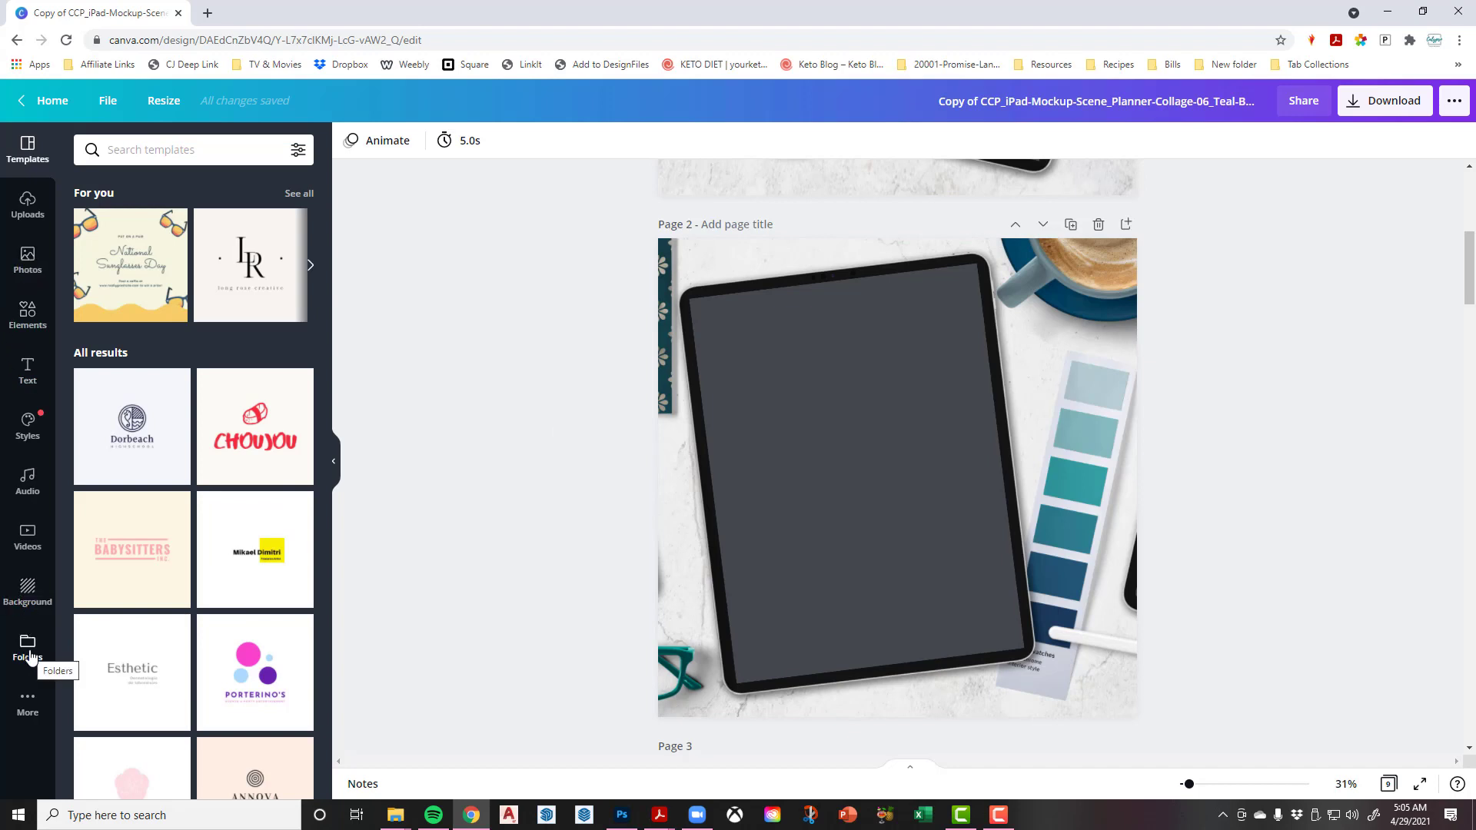
Look through the uploaded images and the list of saved folders for a picture to place in the mockup
click(26, 217)
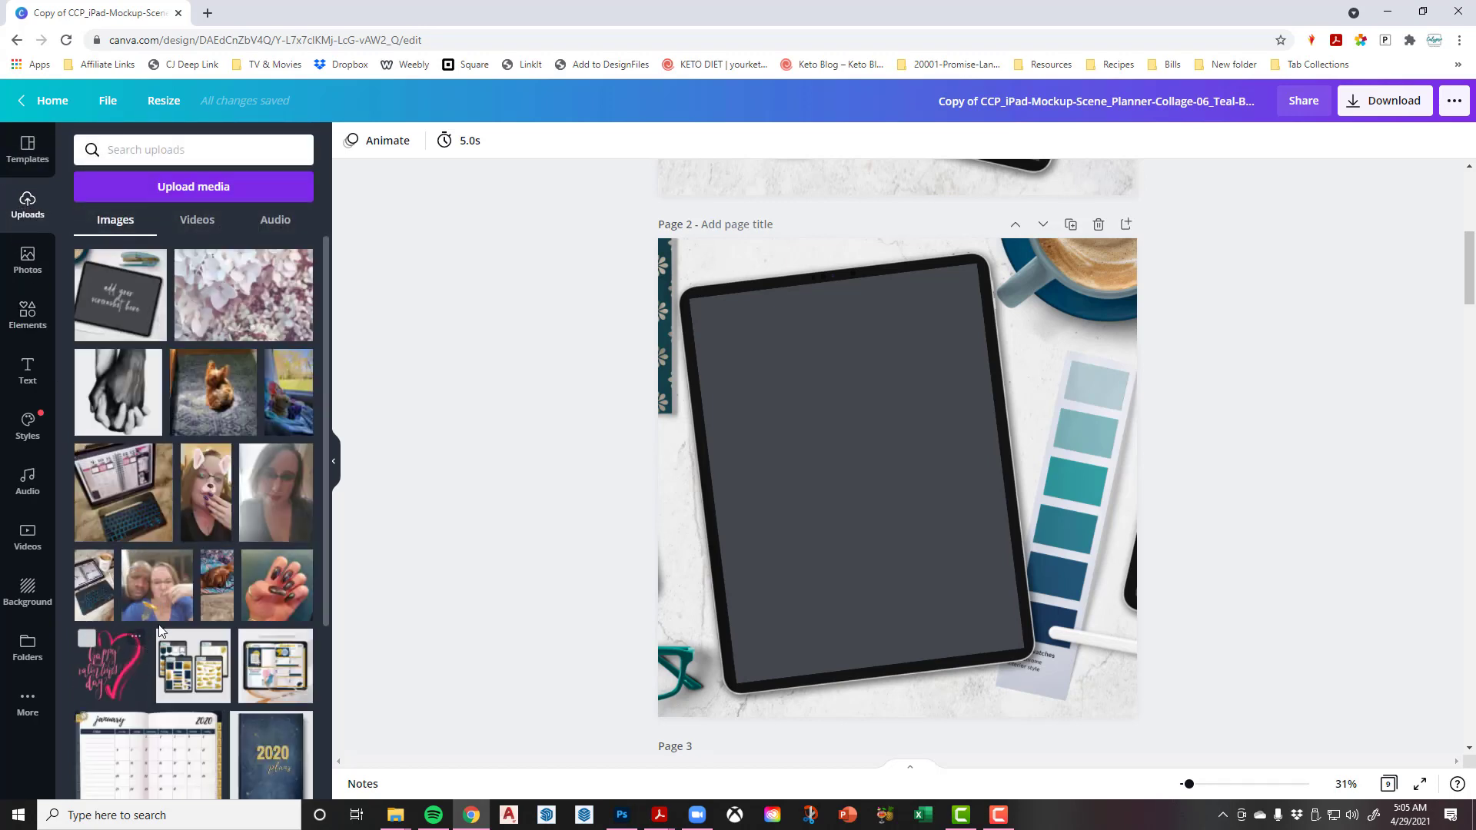
scroll(125, 635, down, 2)
scroll(154, 606, up, 2)
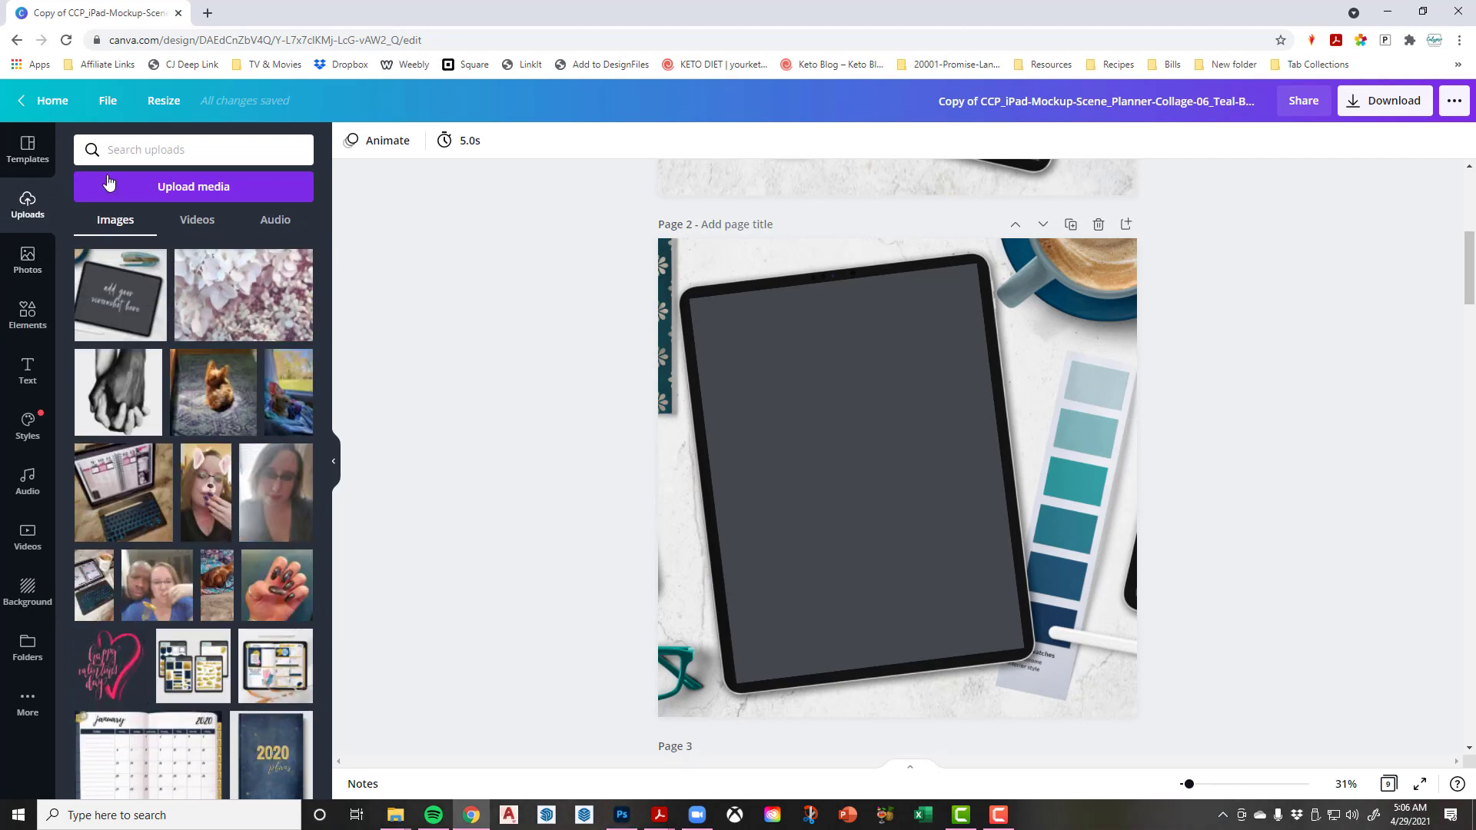
click(16, 638)
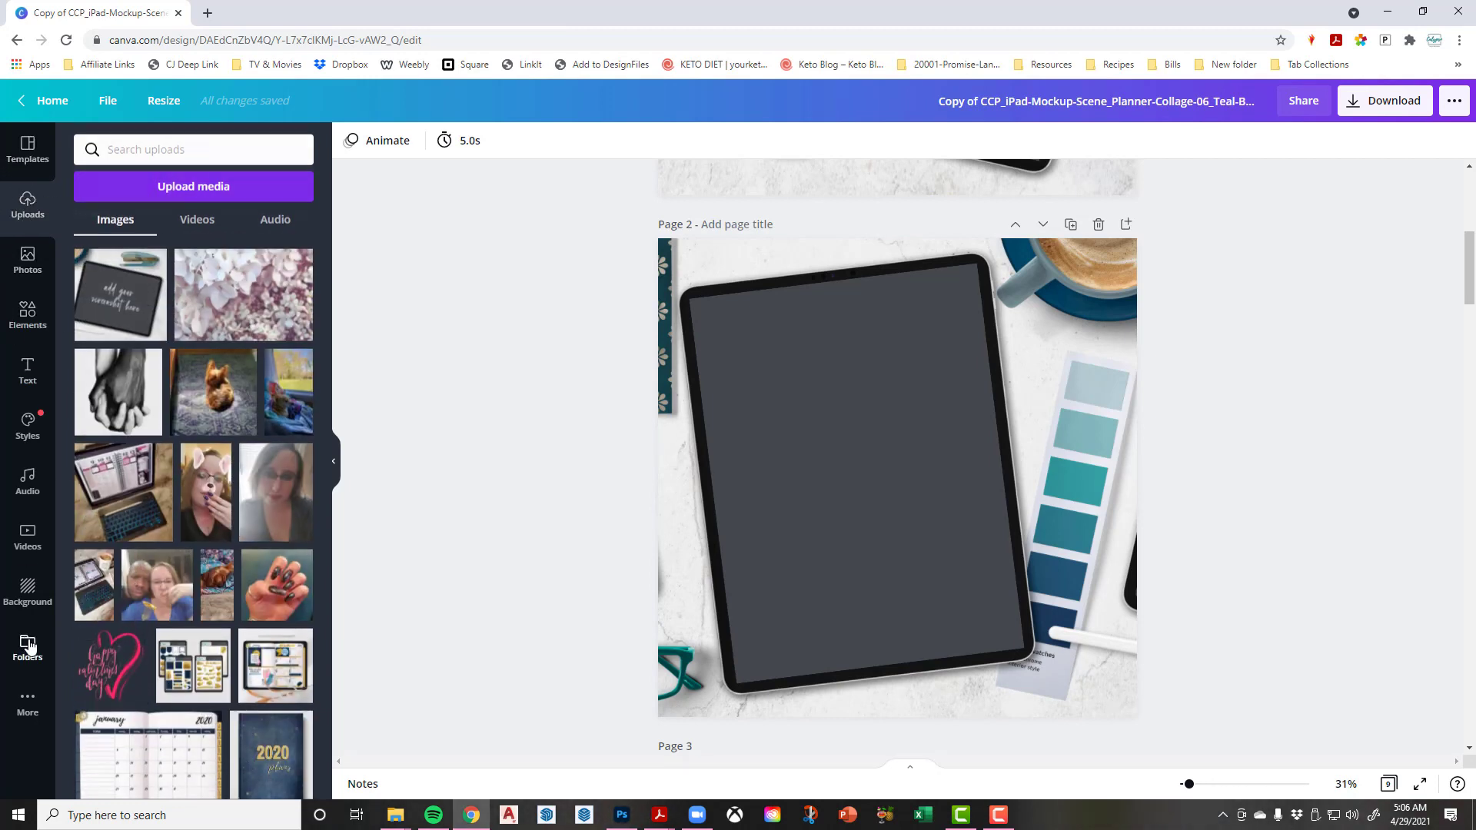
scroll(233, 562, down, 6)
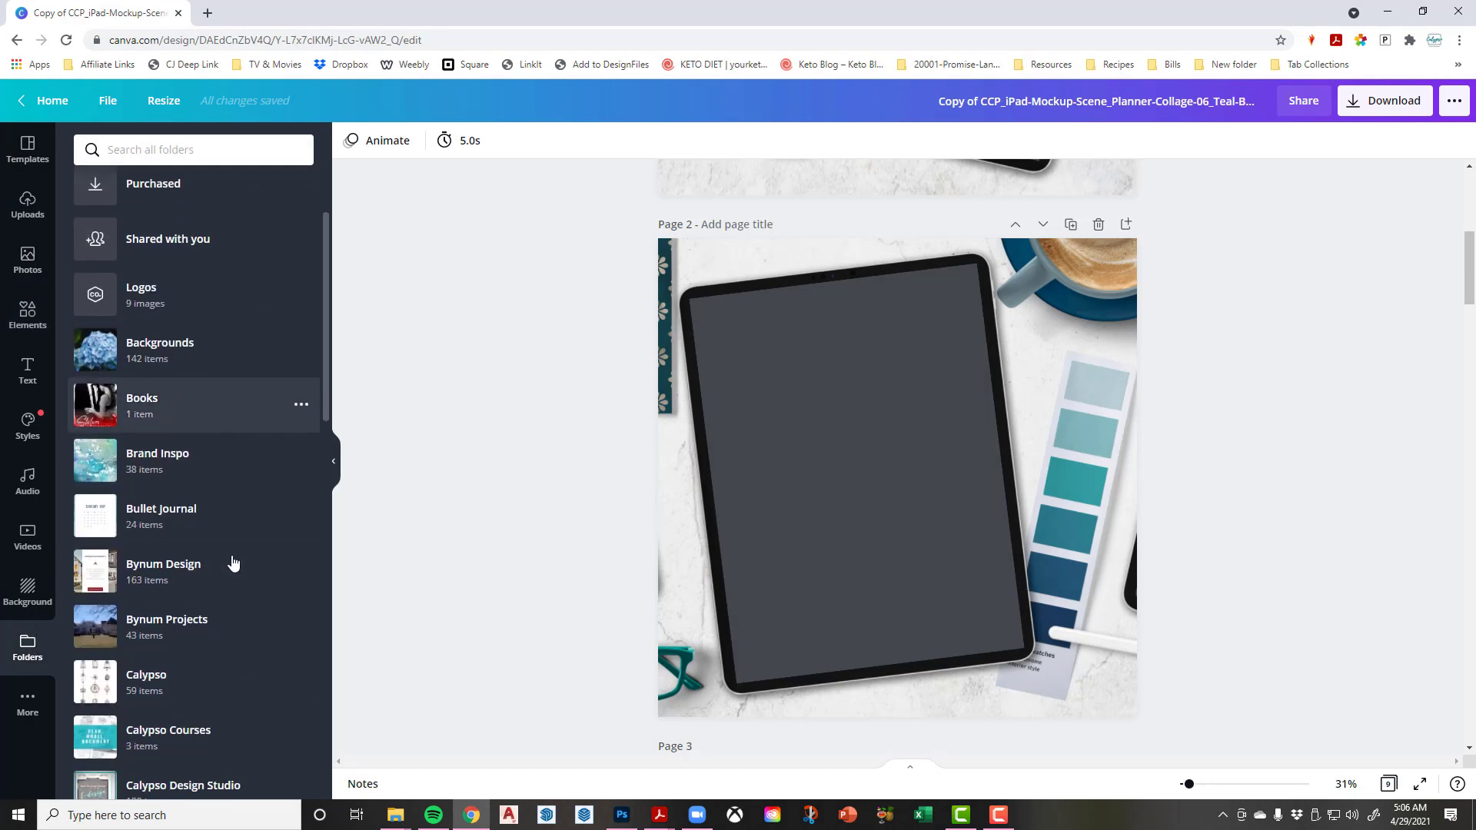
scroll(233, 562, down, 2)
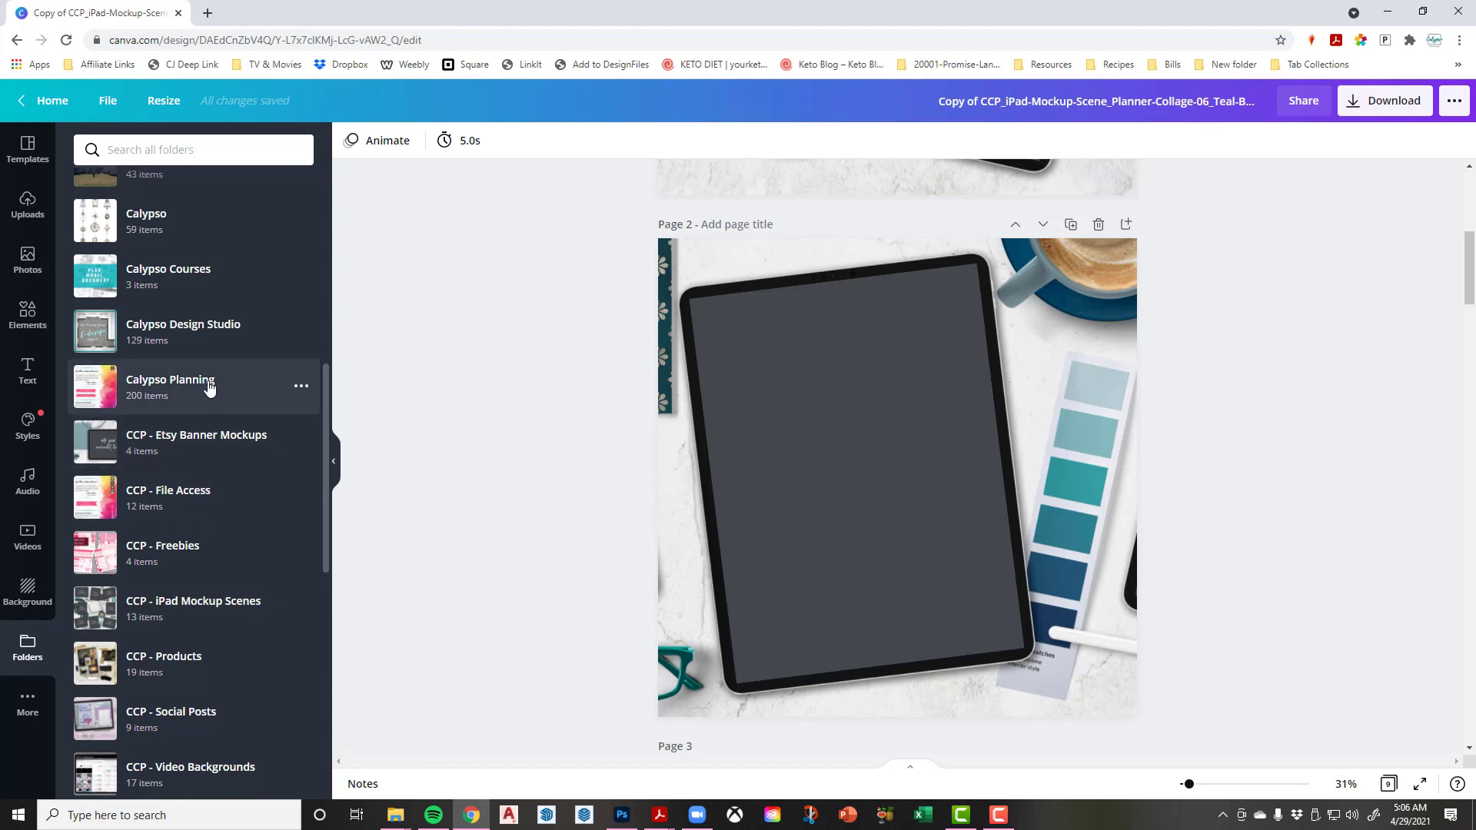
scroll(218, 657, down, 2)
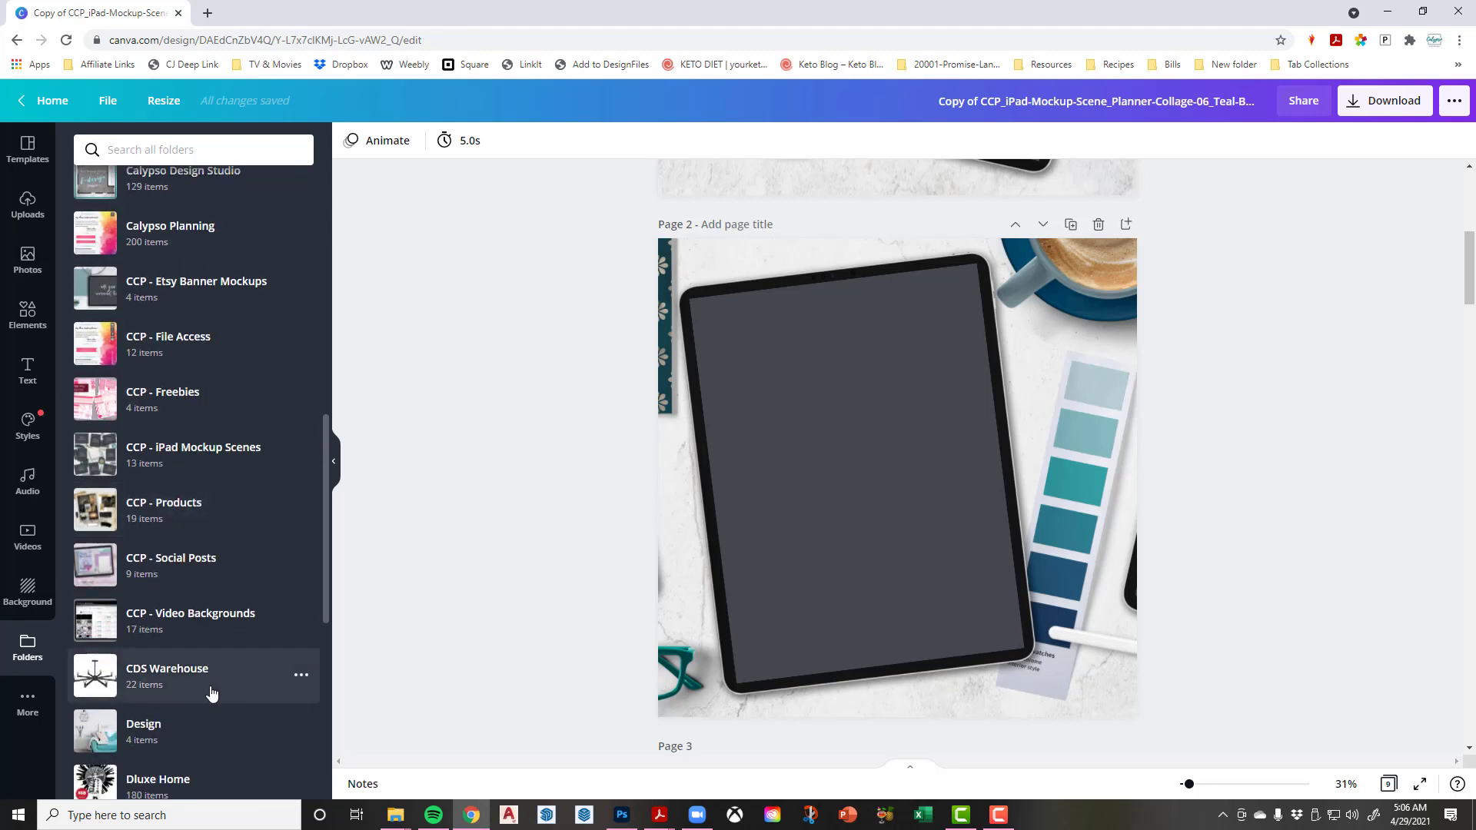
scroll(223, 677, down, 2)
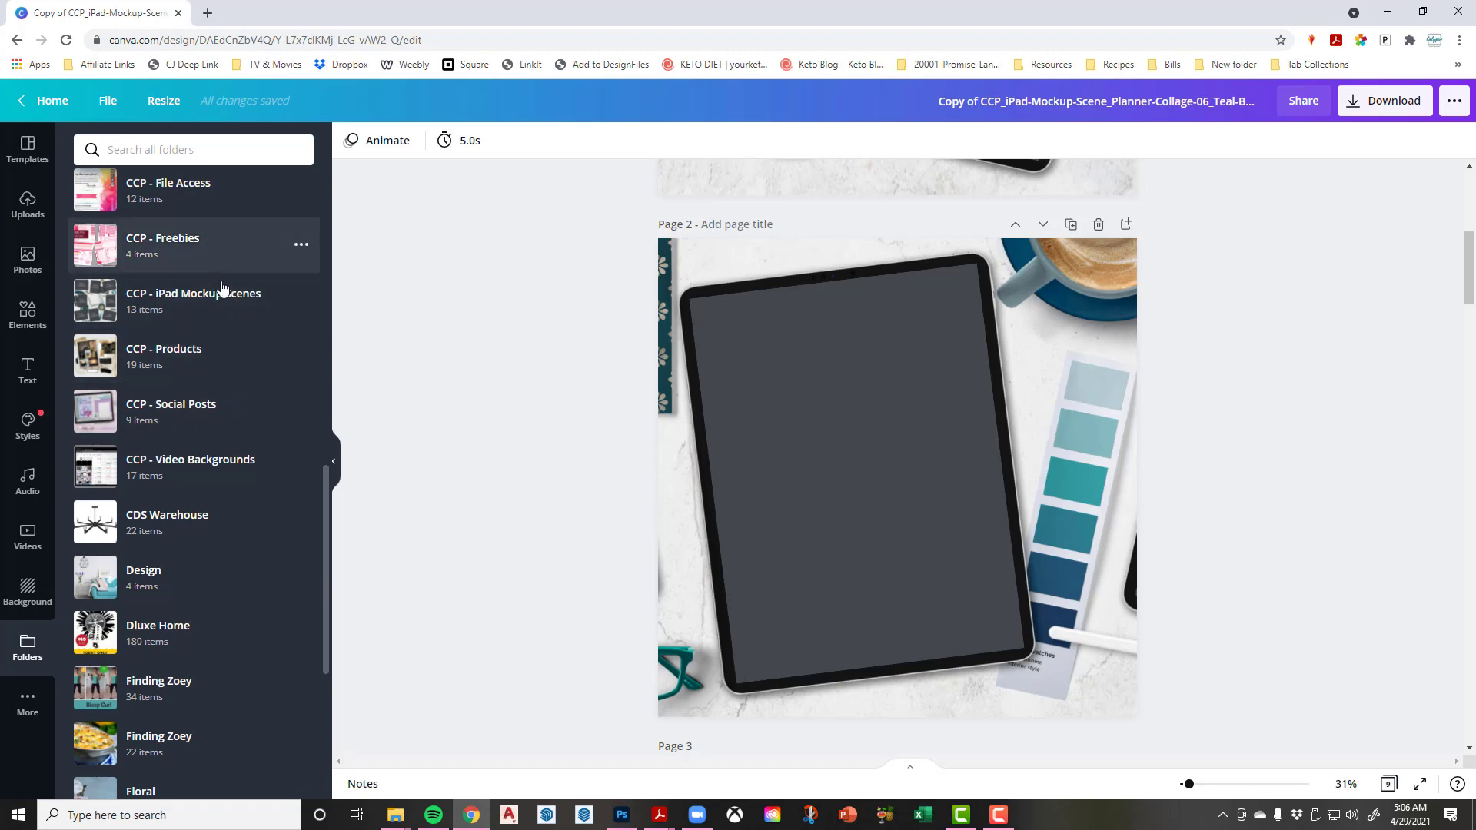
scroll(226, 304, up, 2)
scroll(229, 298, up, 2)
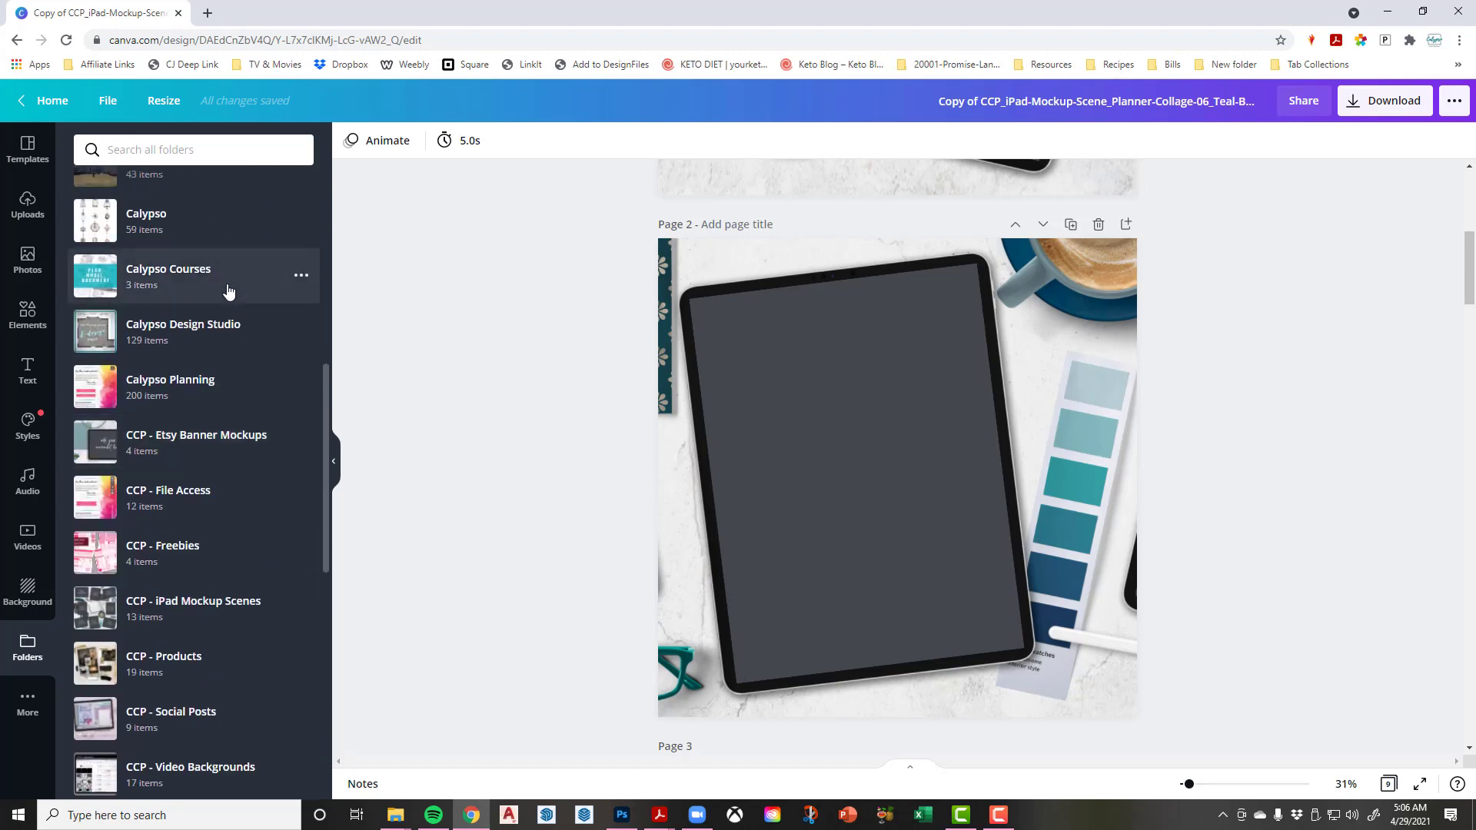
scroll(235, 337, down, 1)
scroll(231, 423, down, 11)
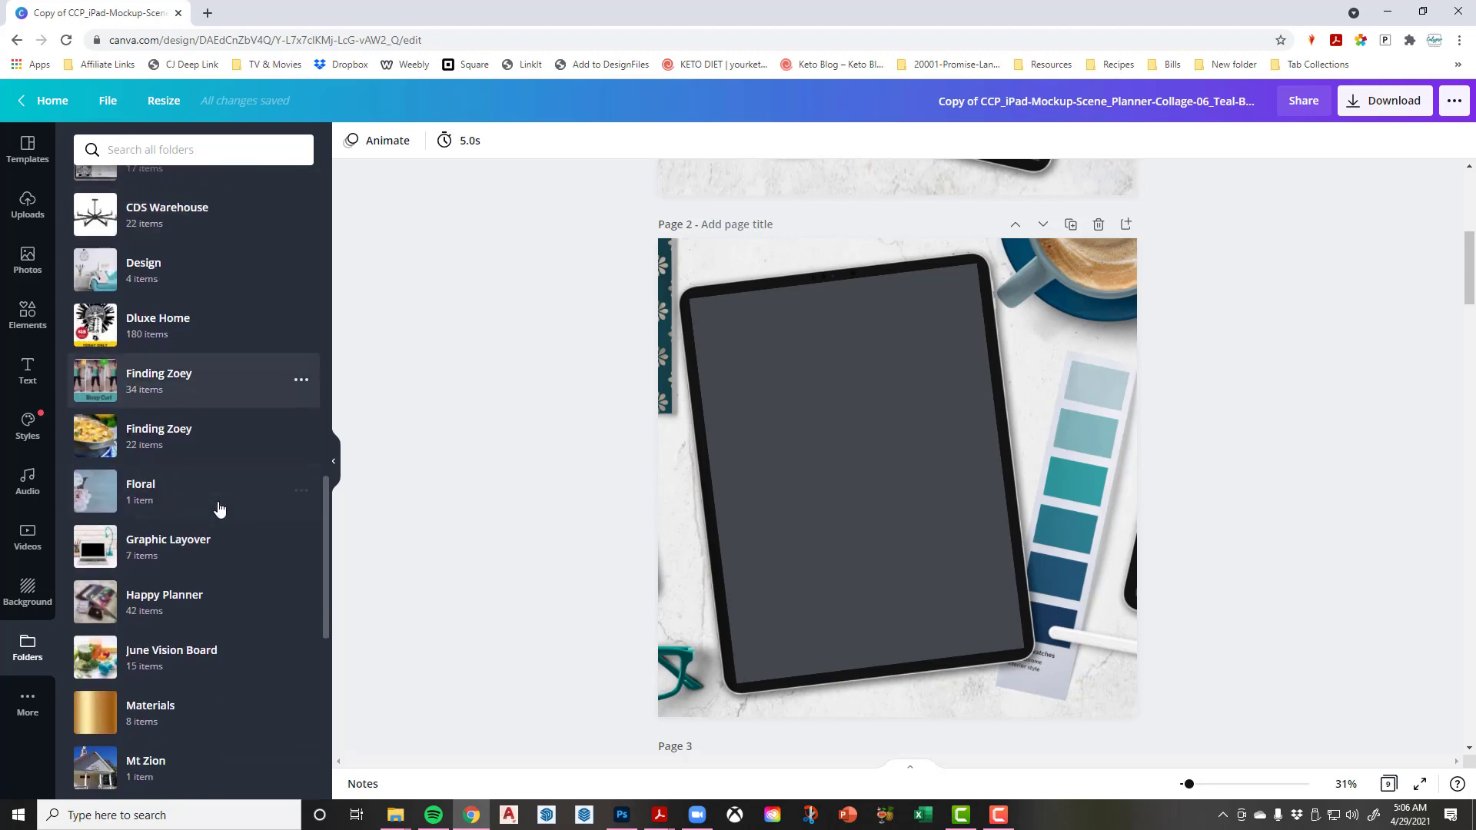
scroll(219, 508, down, 4)
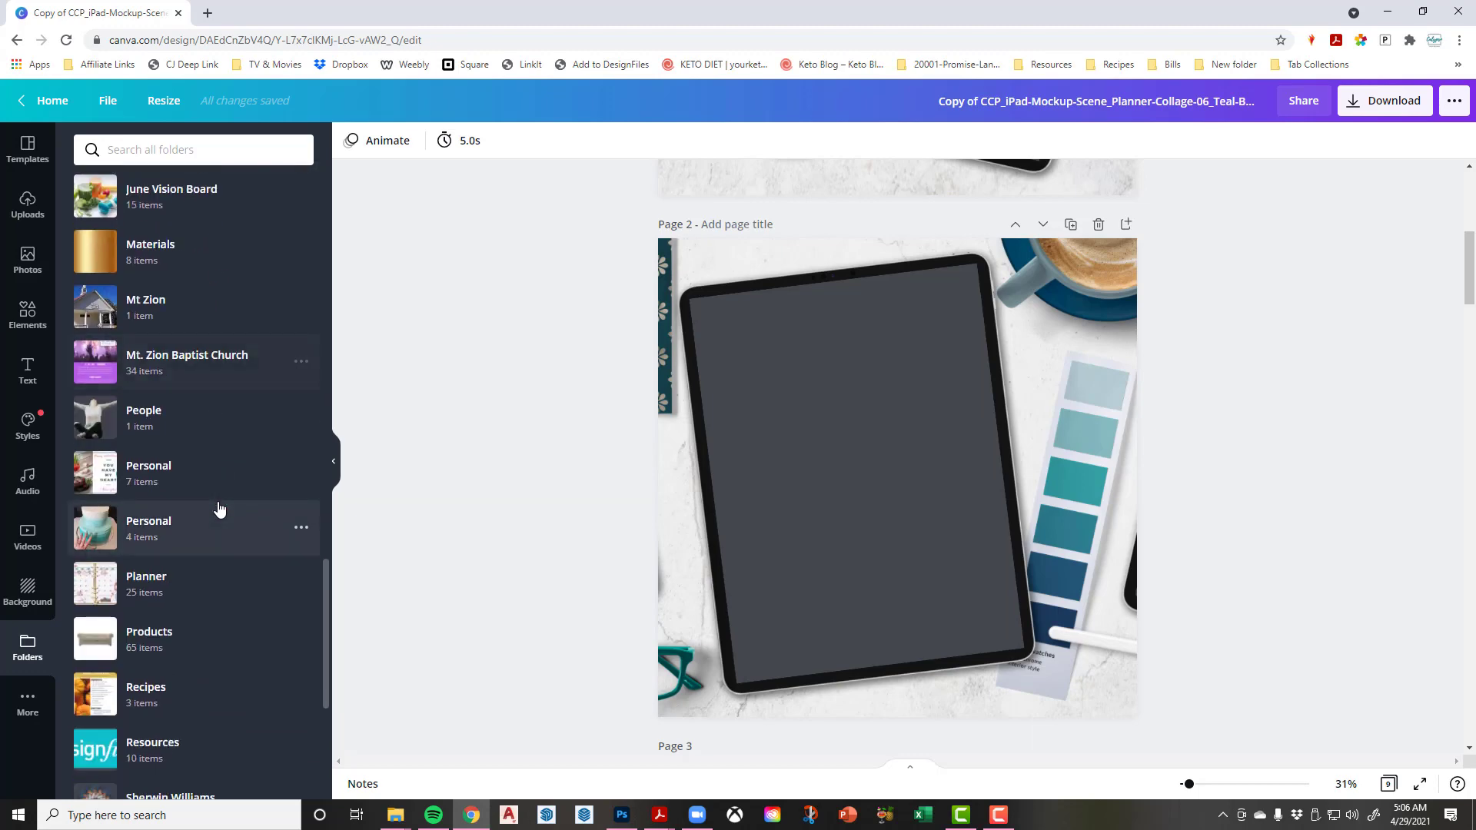
scroll(219, 506, down, 2)
scroll(218, 504, up, 4)
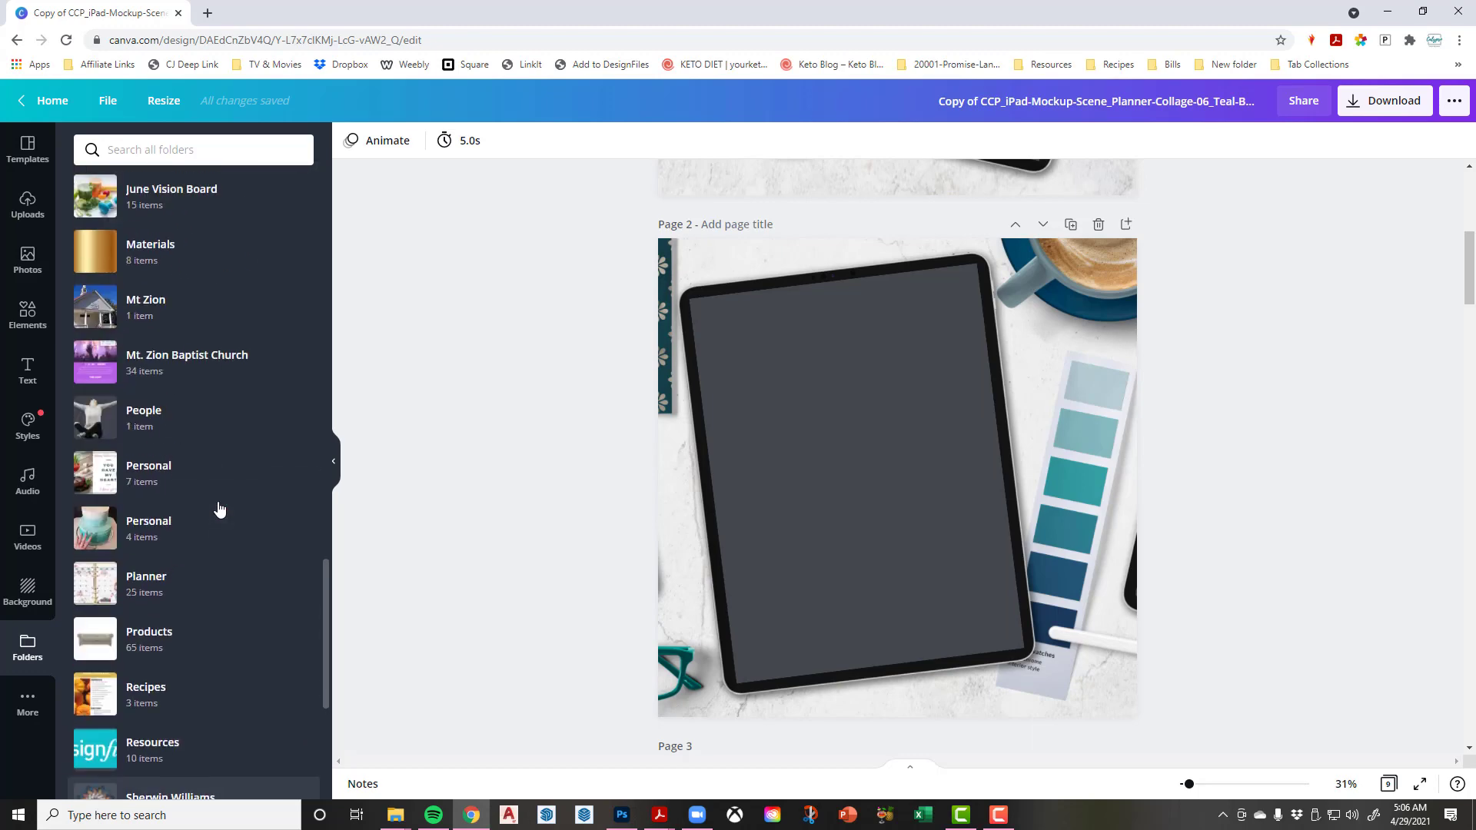
click(27, 204)
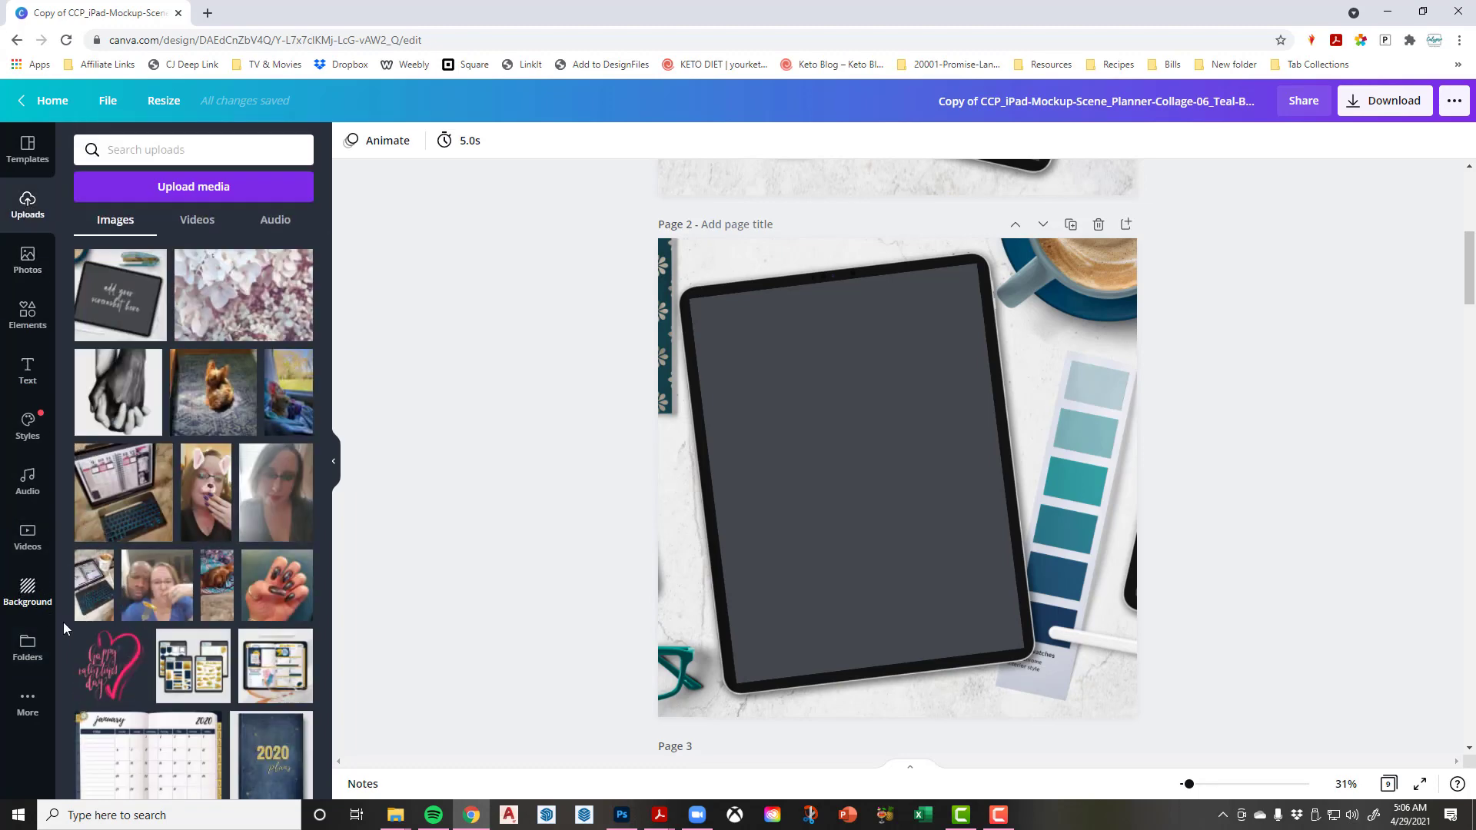
scroll(171, 663, down, 4)
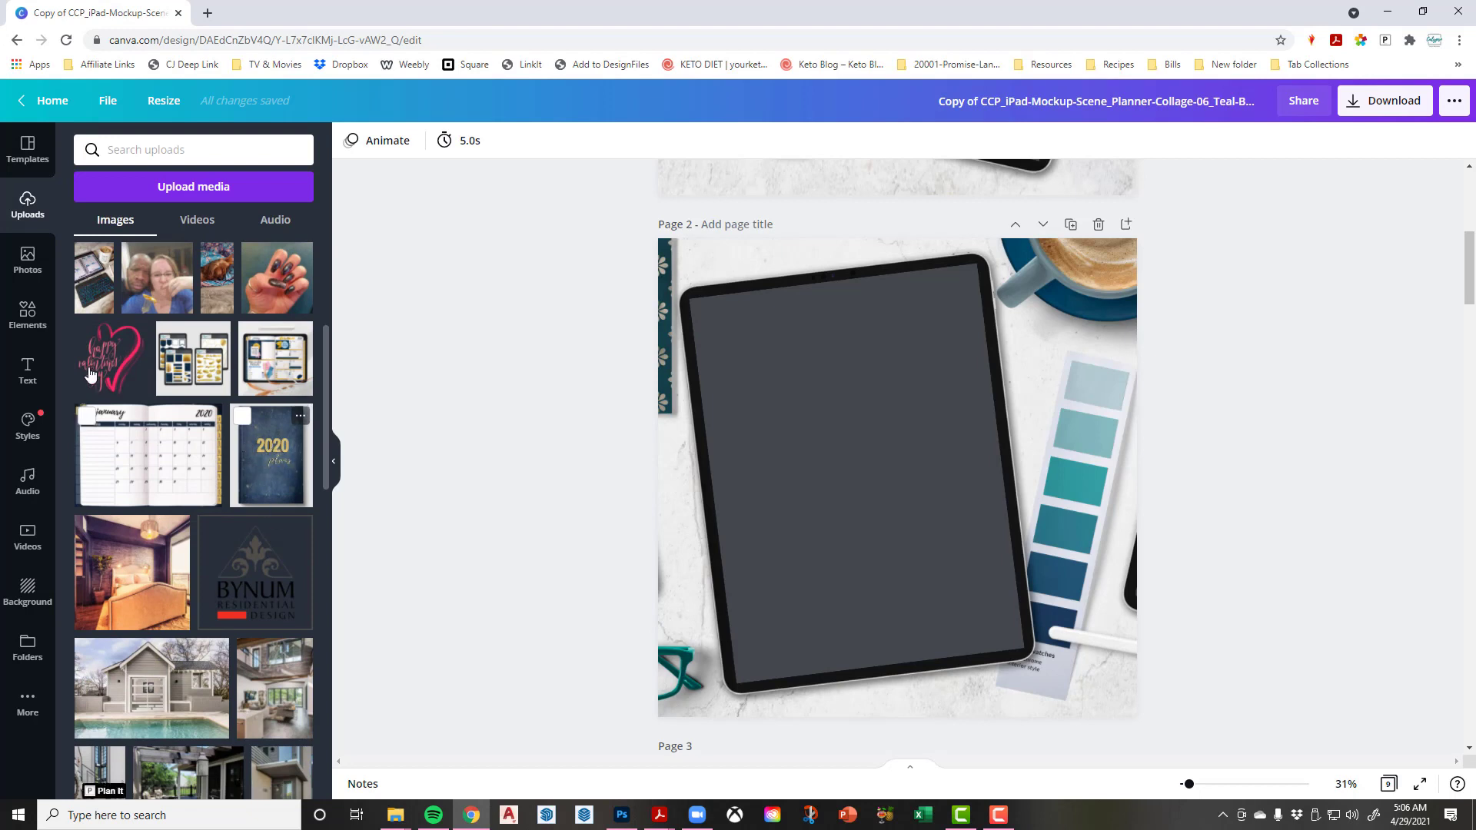
Fill the tablet frame on page 2 with the stock photo of a woman in a straw hat holding blue flowers
click(27, 264)
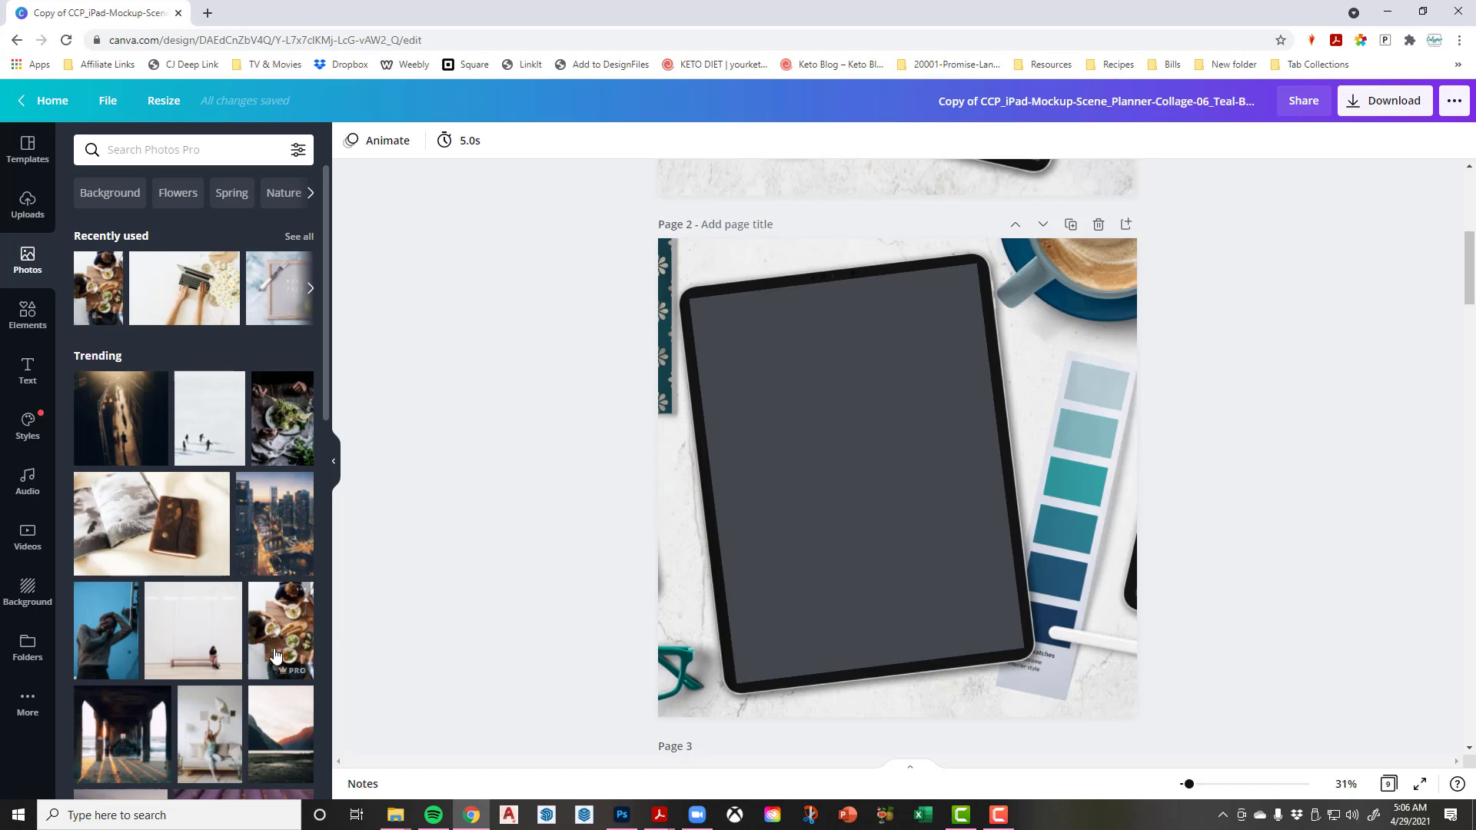
scroll(269, 707, down, 5)
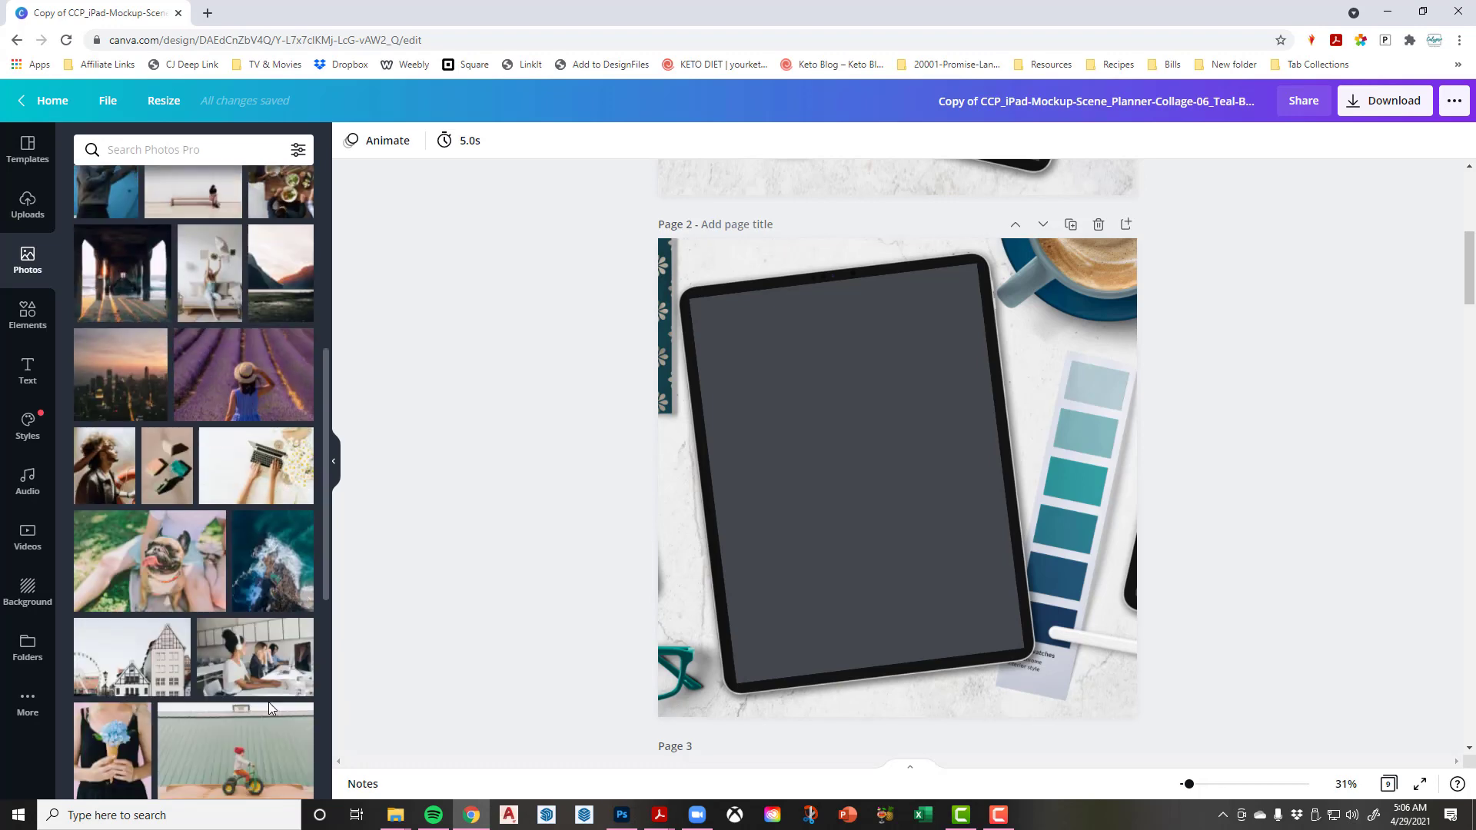
scroll(269, 703, down, 2)
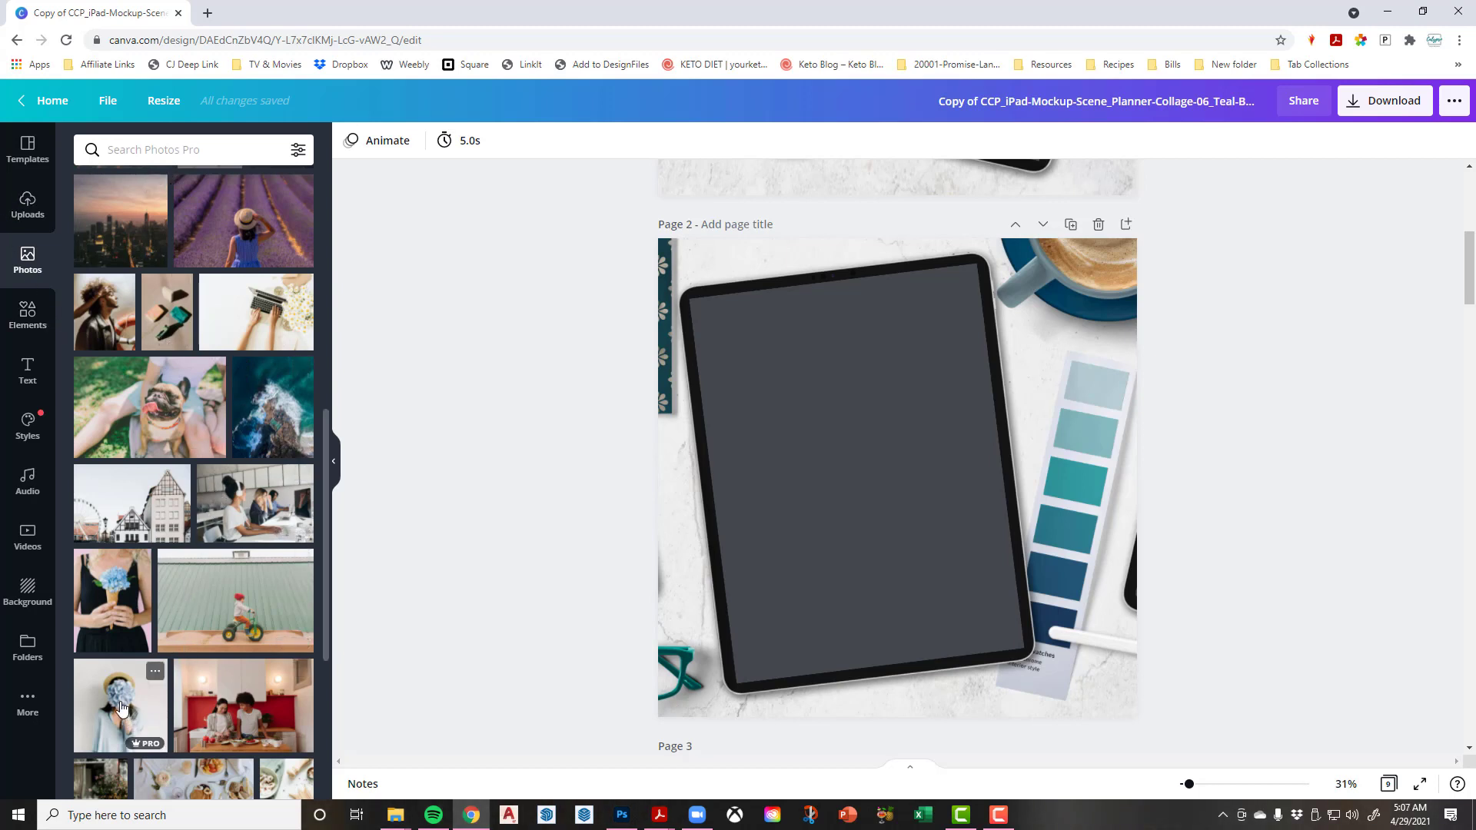
drag(120, 708, 853, 377)
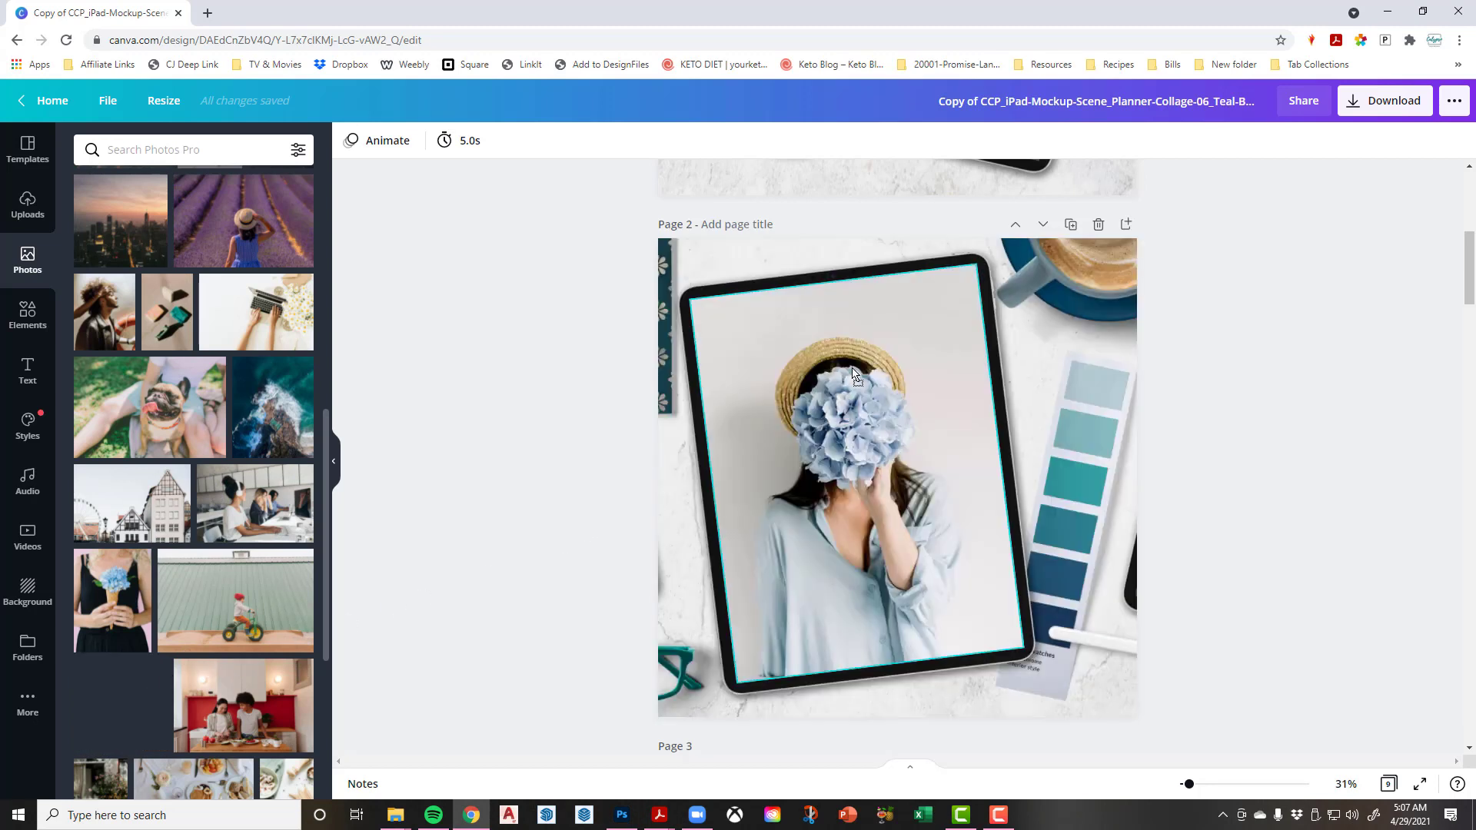
drag(854, 377, 855, 378)
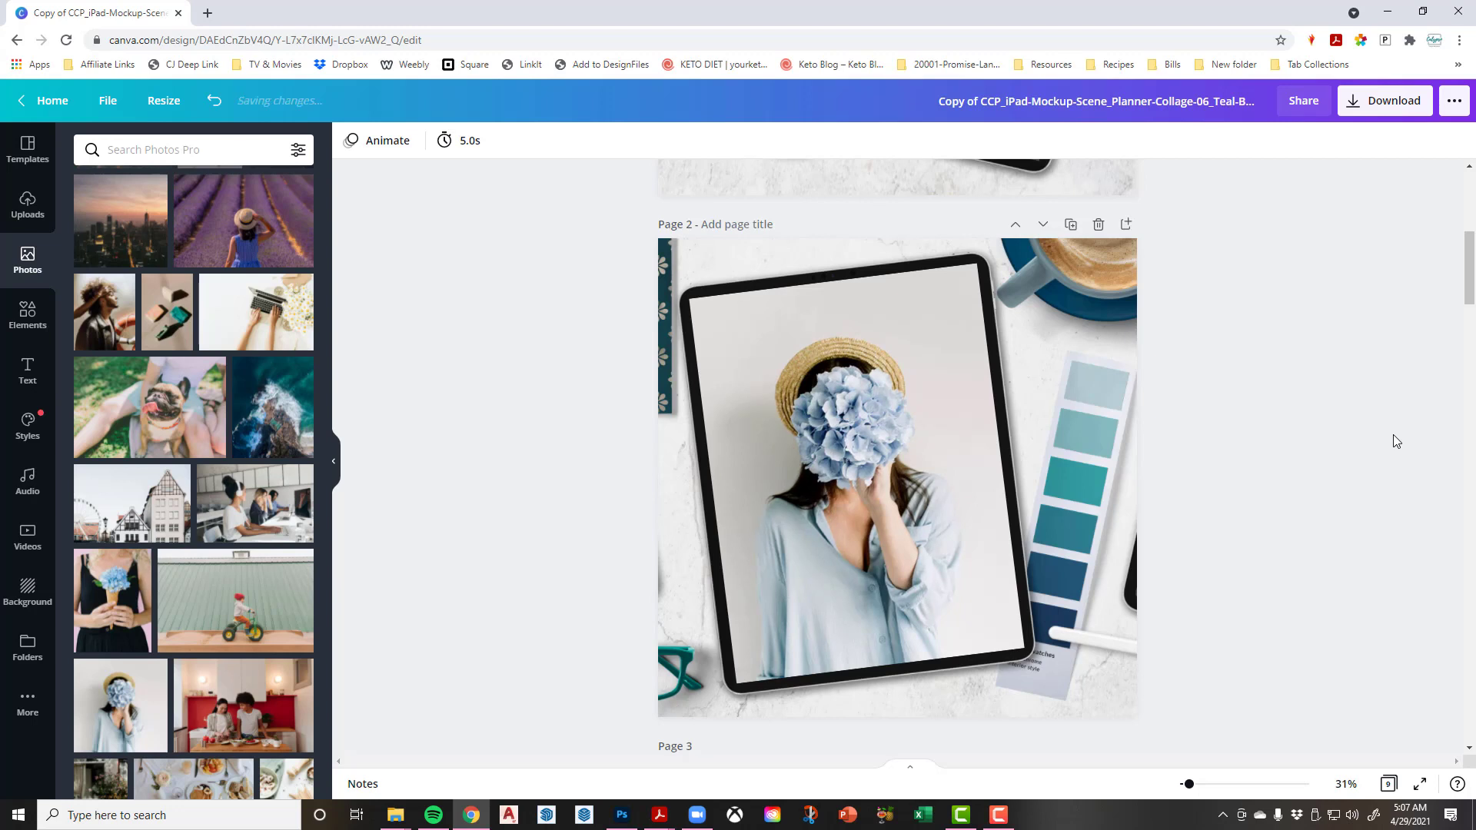
Crop the photo inside the tablet frame by enlarging it and centring the blue flowers and hat on the screen
click(888, 453)
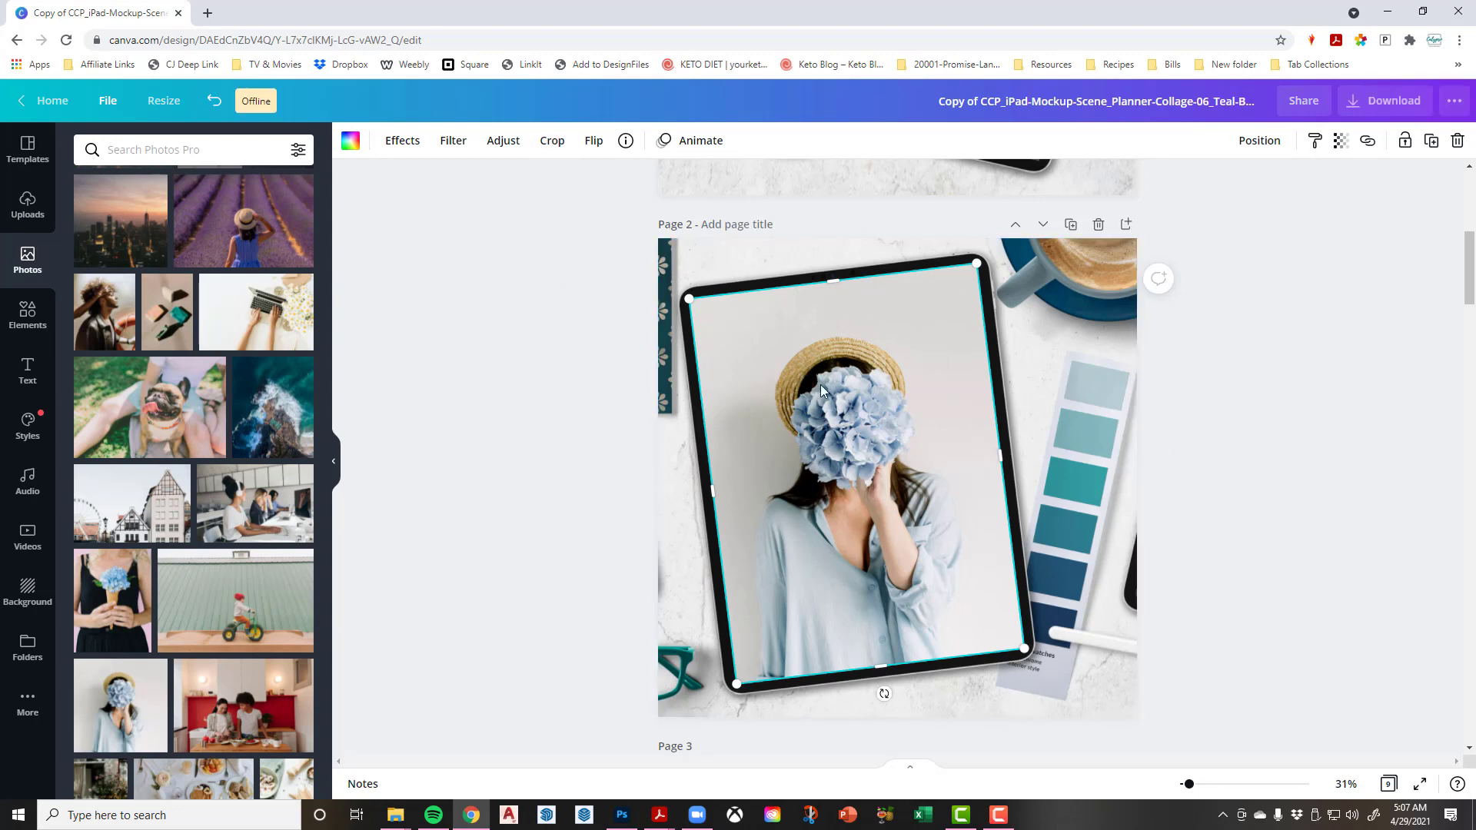
click(546, 152)
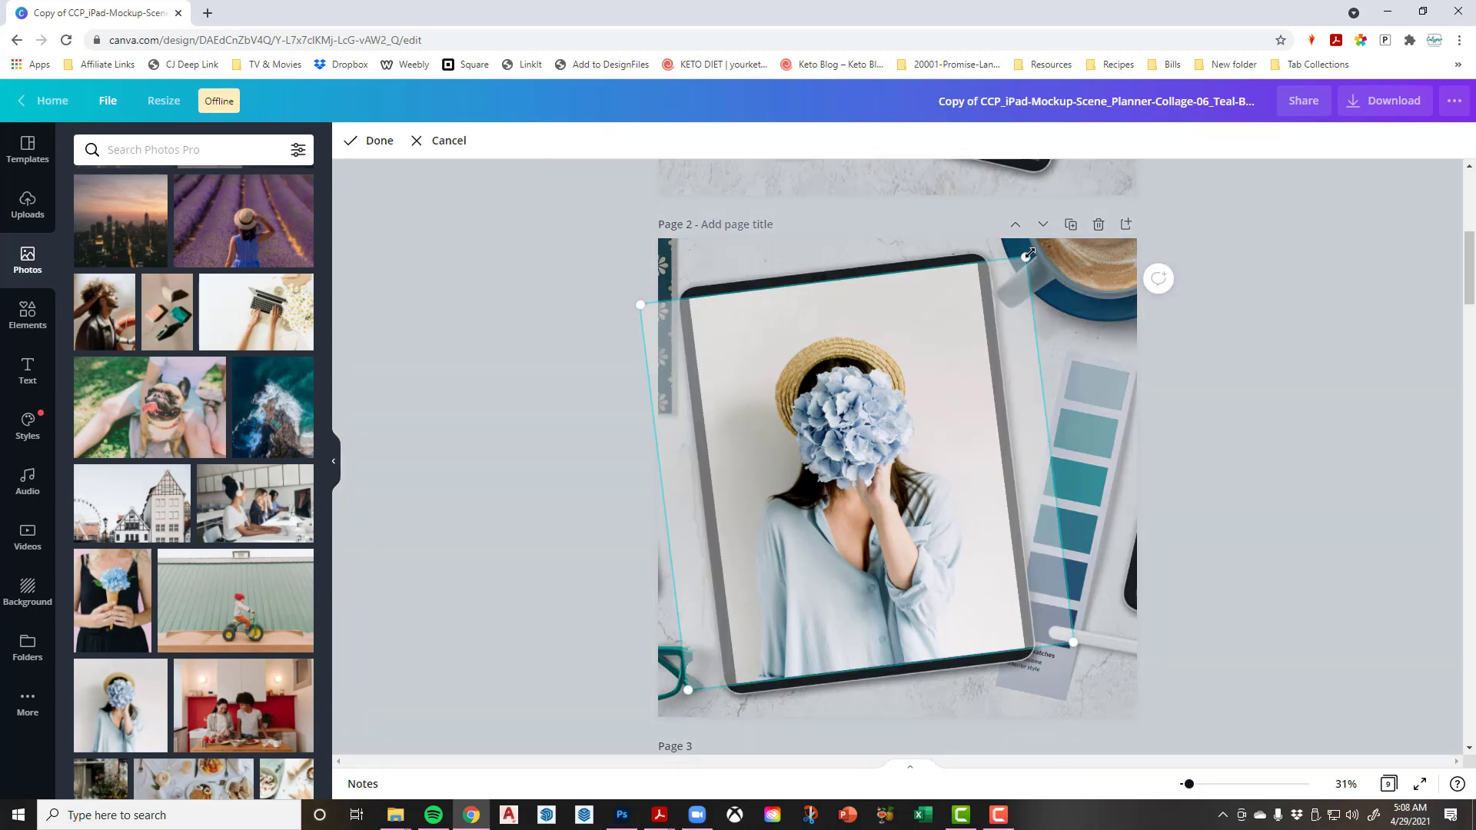
drag(1027, 256, 1278, 149)
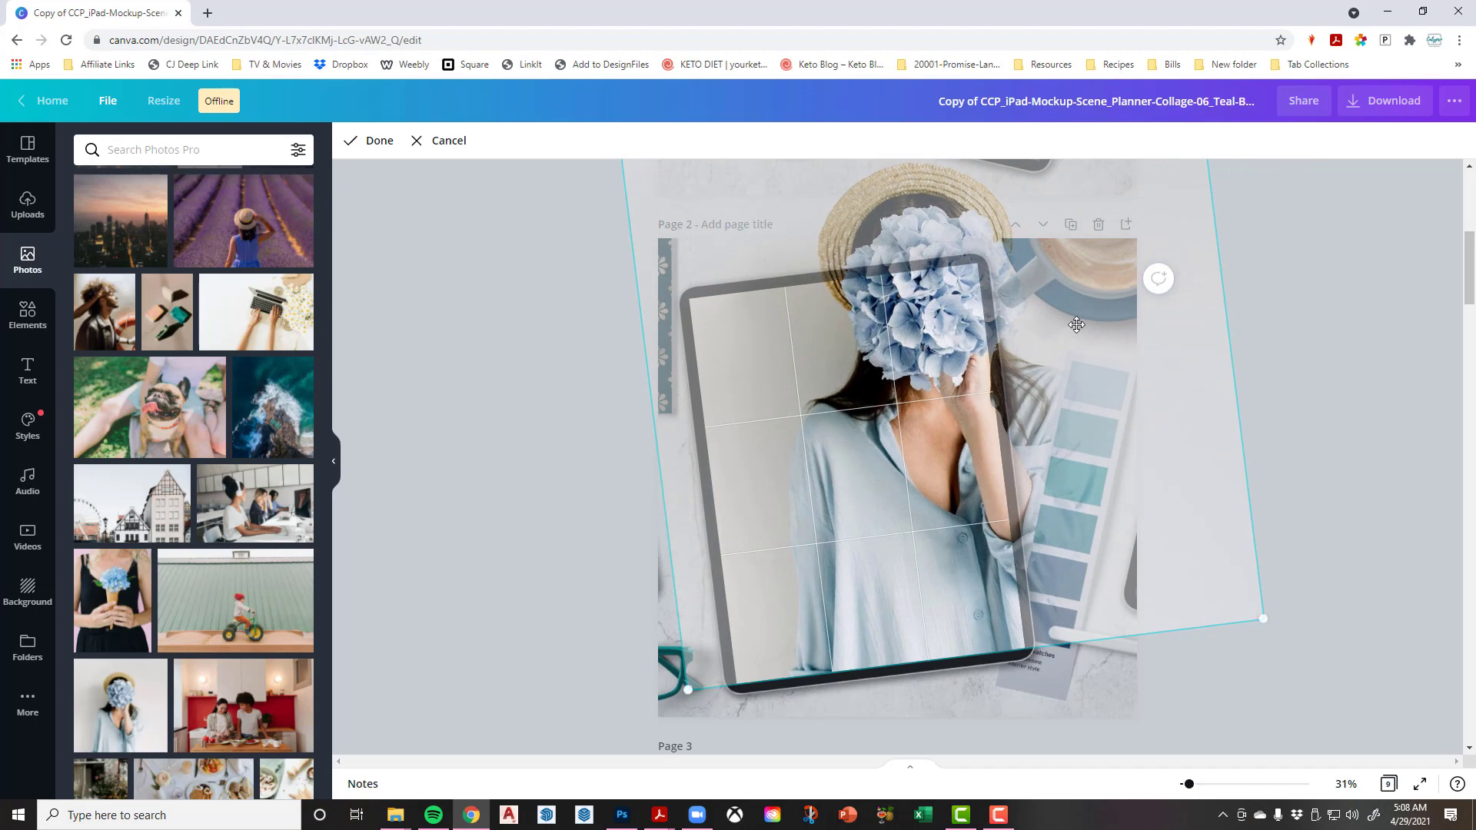
drag(938, 382, 892, 512)
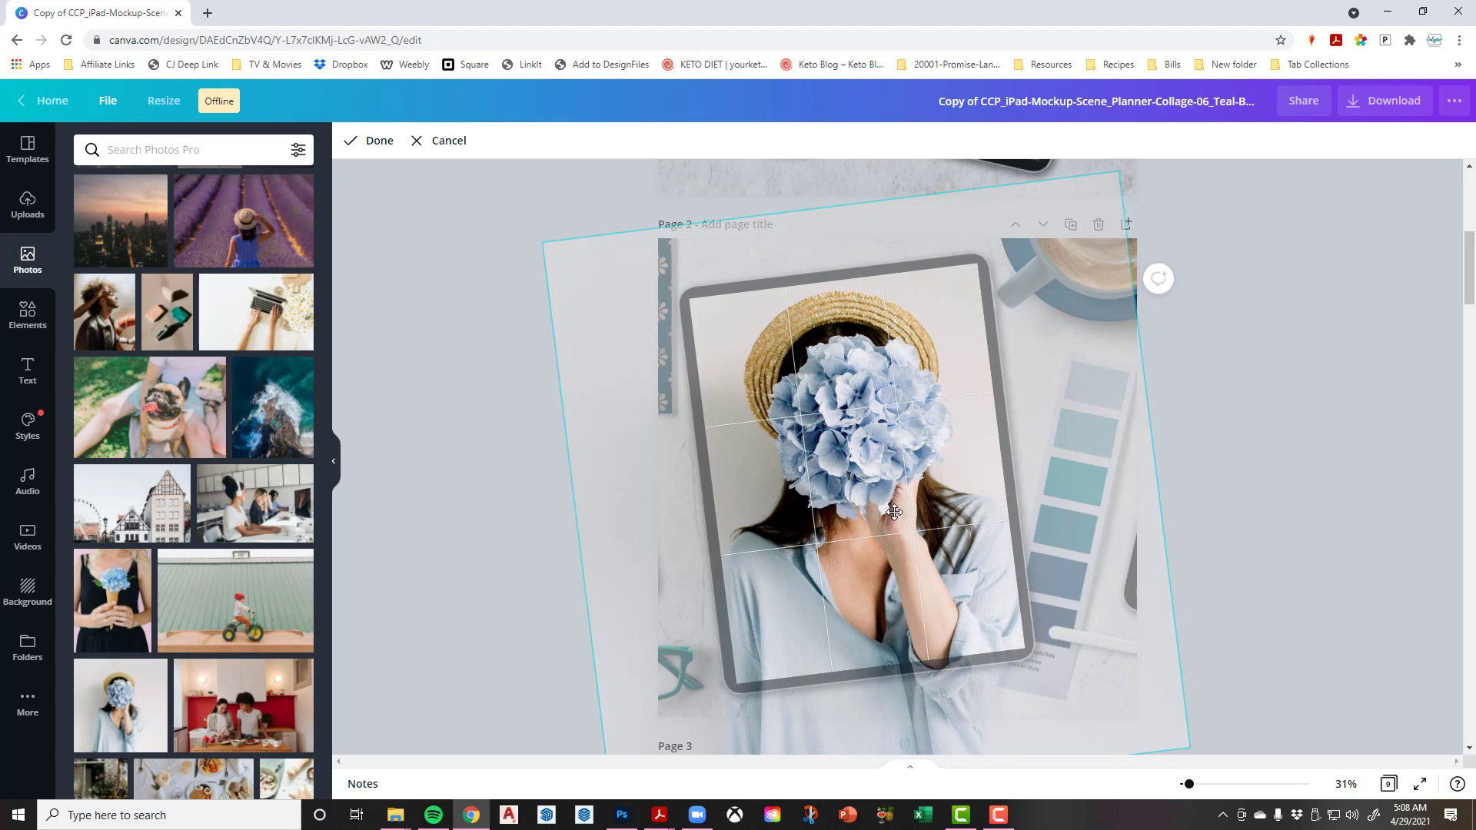
click(377, 141)
click(515, 363)
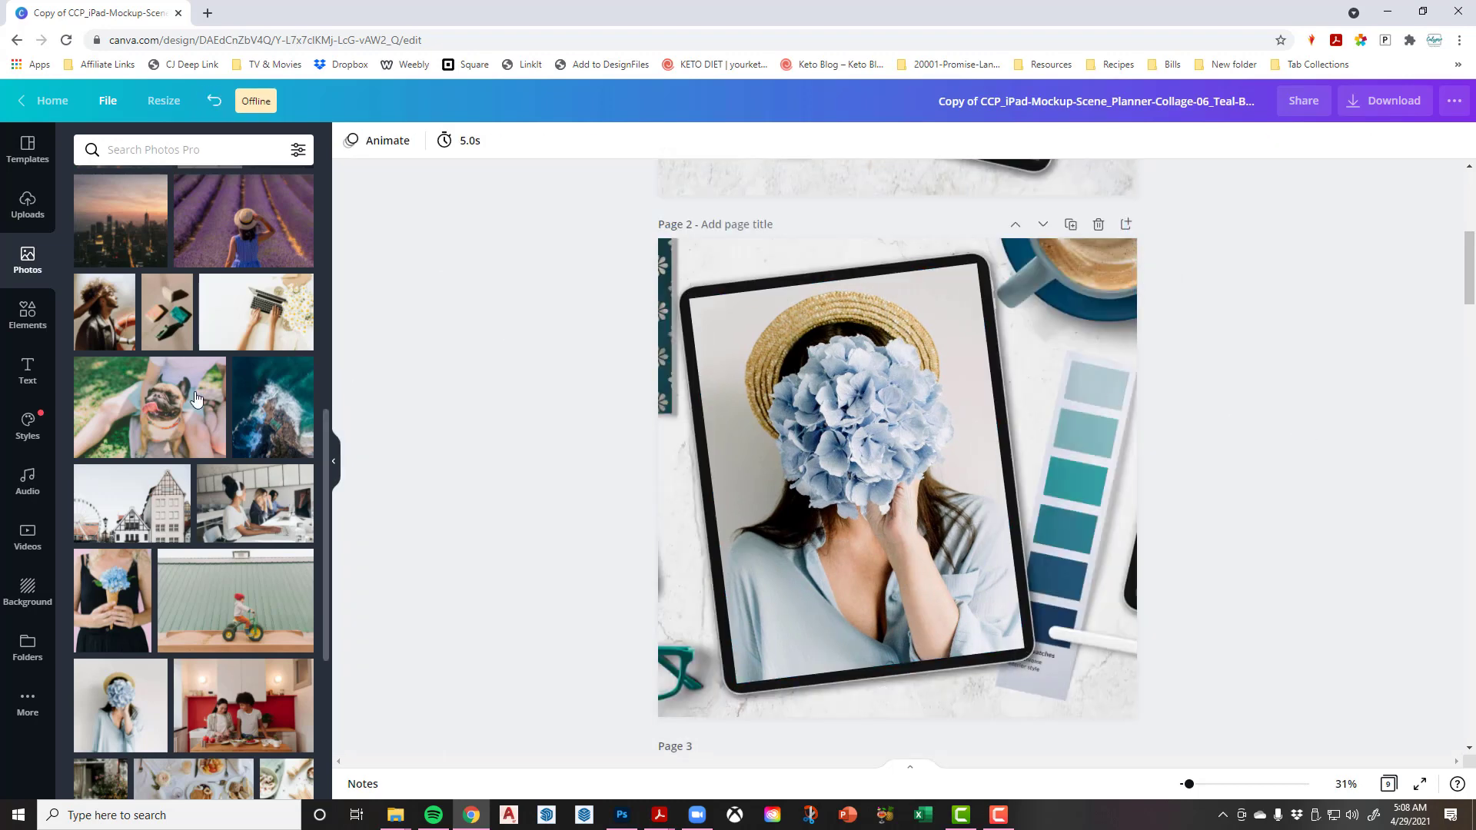
click(24, 382)
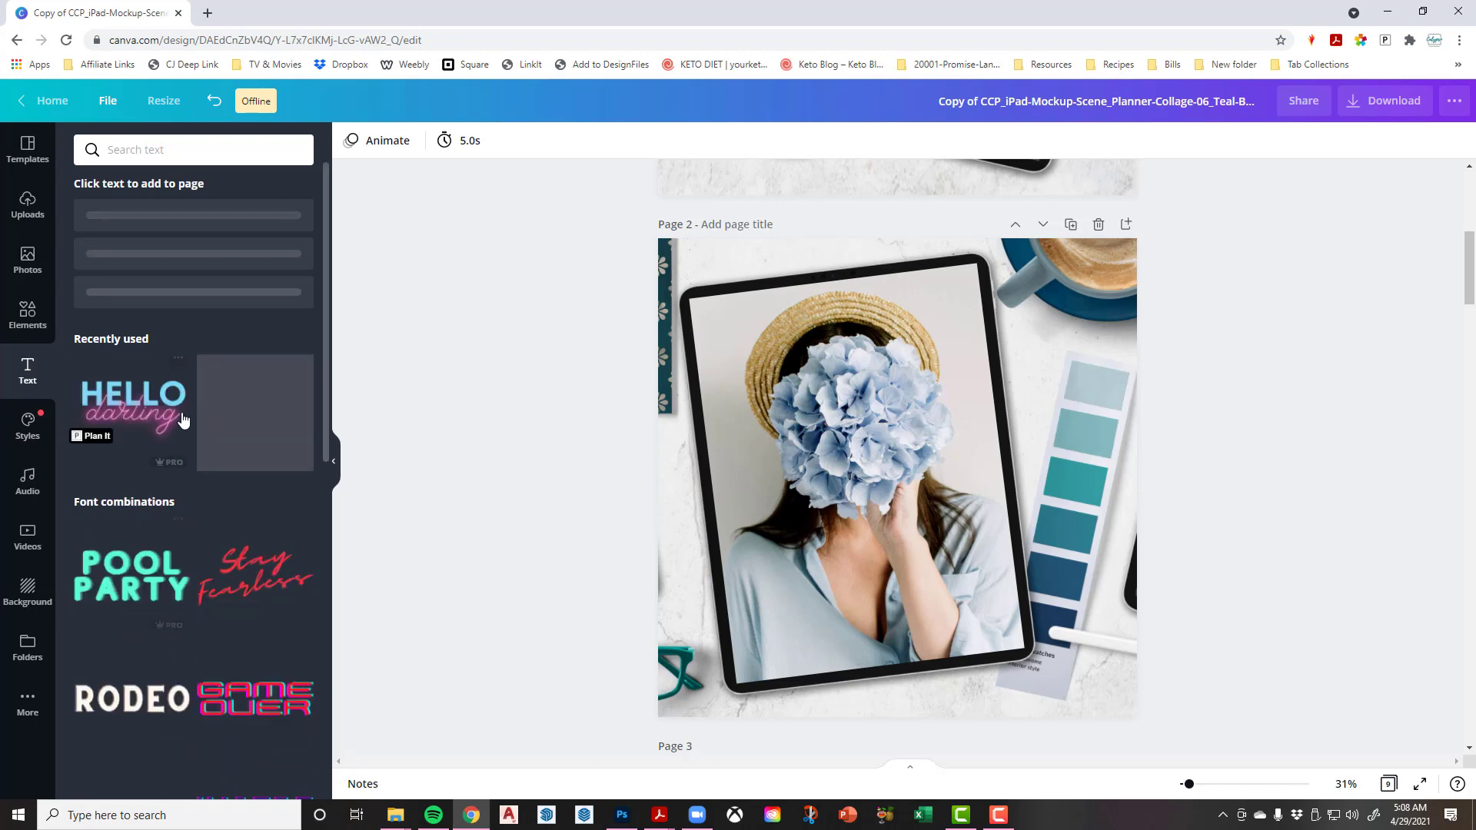
scroll(222, 486, down, 4)
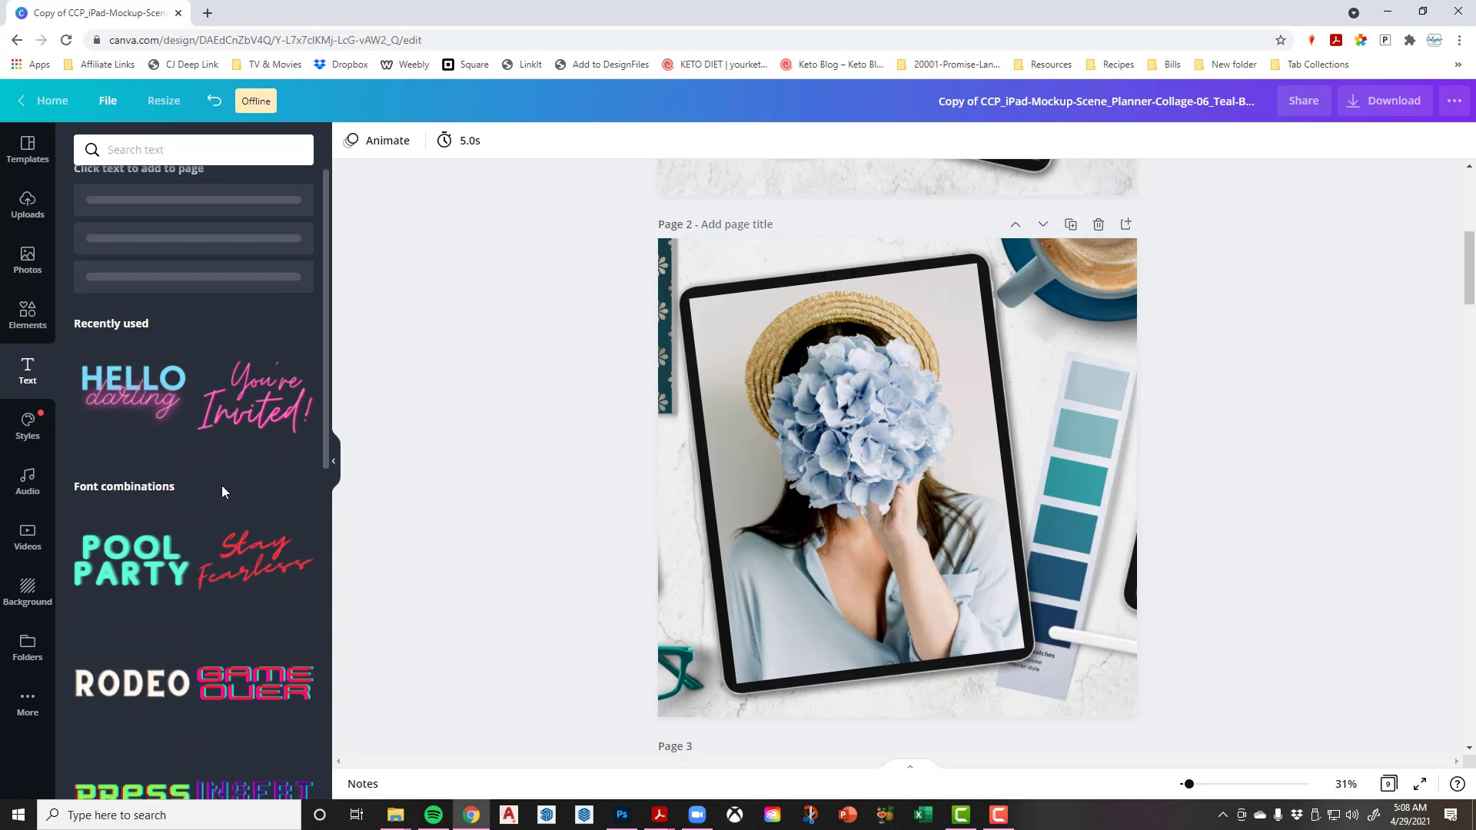
scroll(219, 488, up, 4)
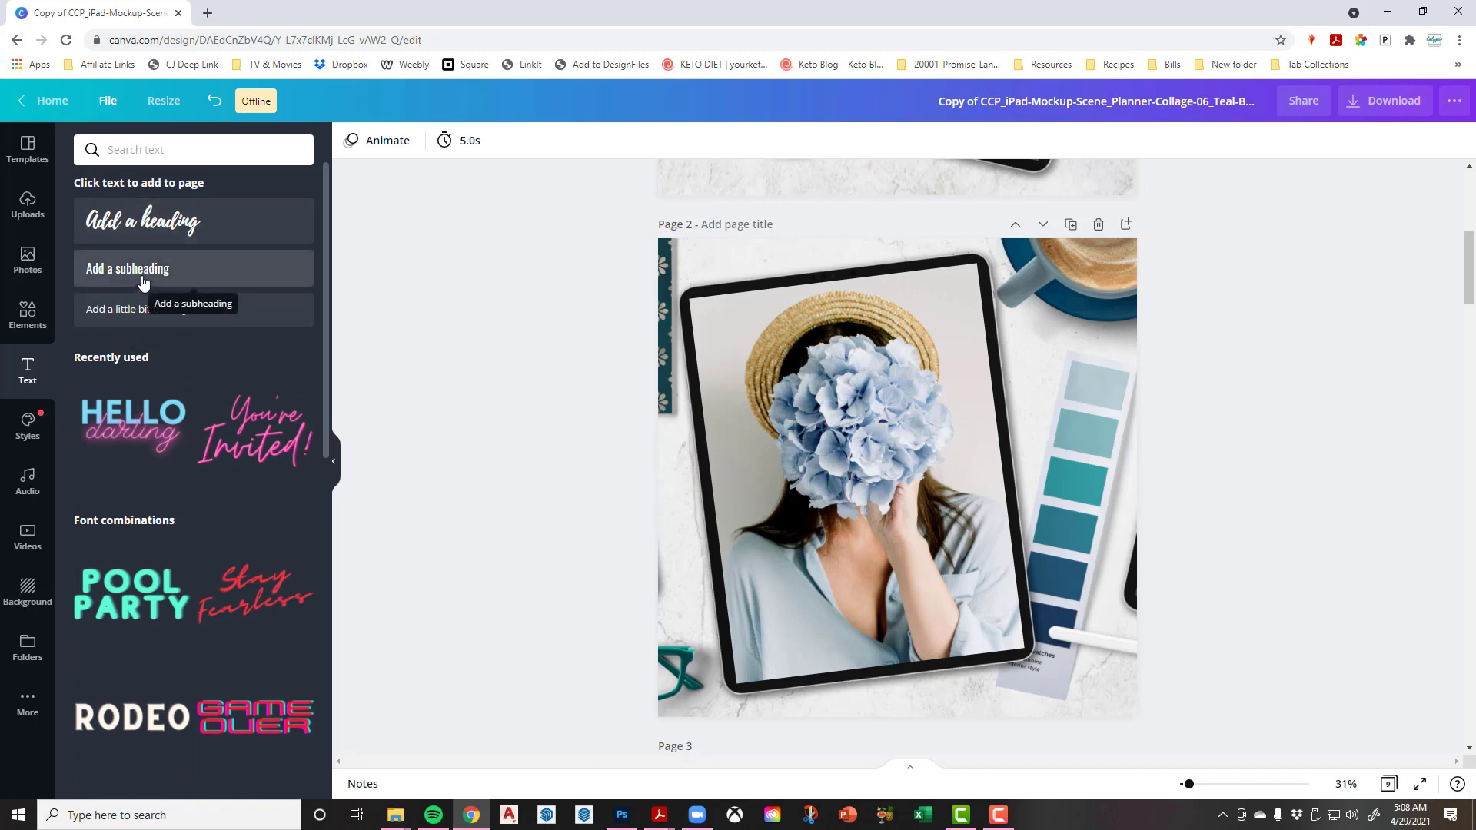
click(142, 282)
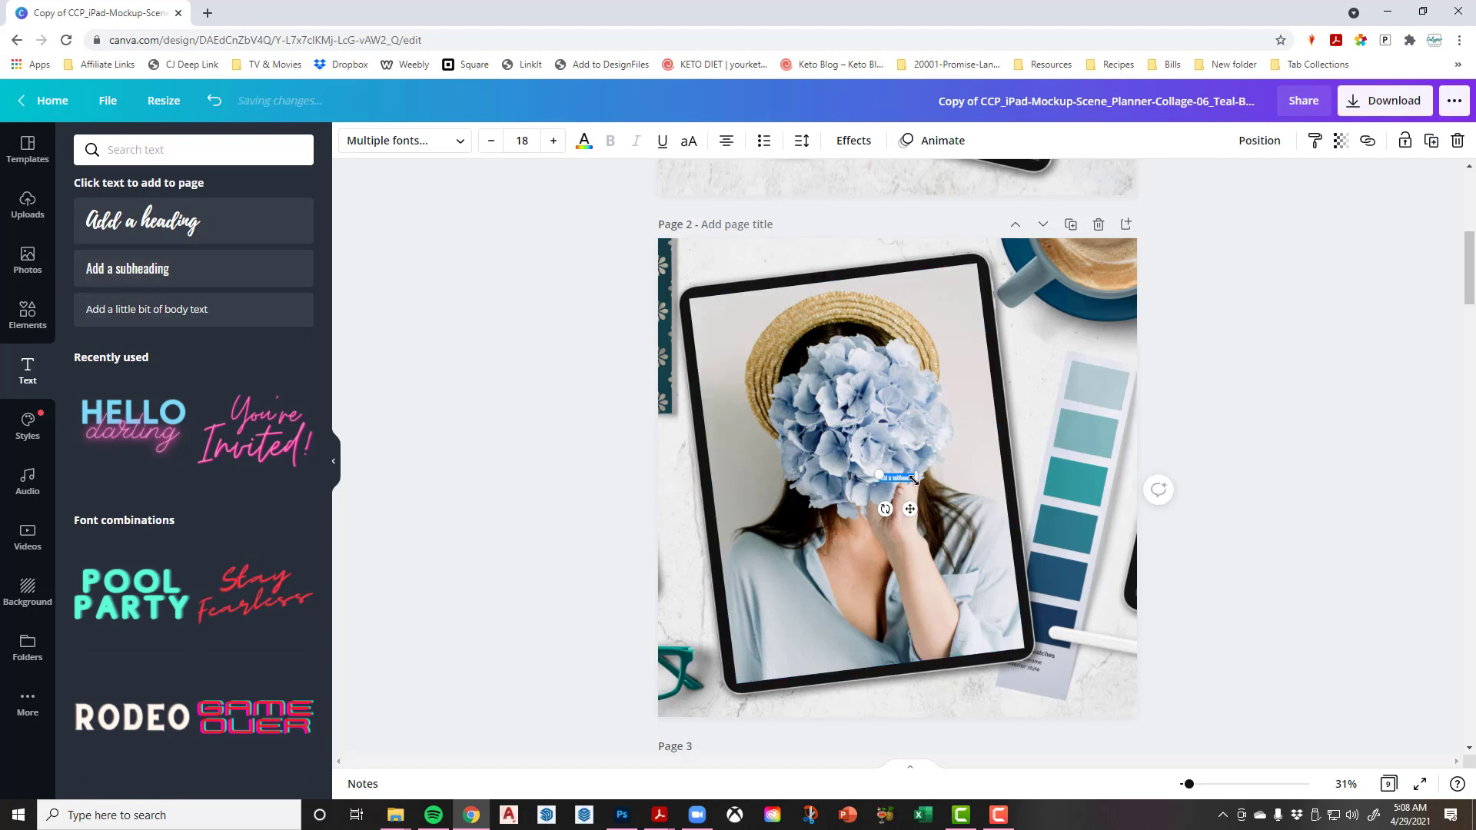
drag(918, 482, 1096, 539)
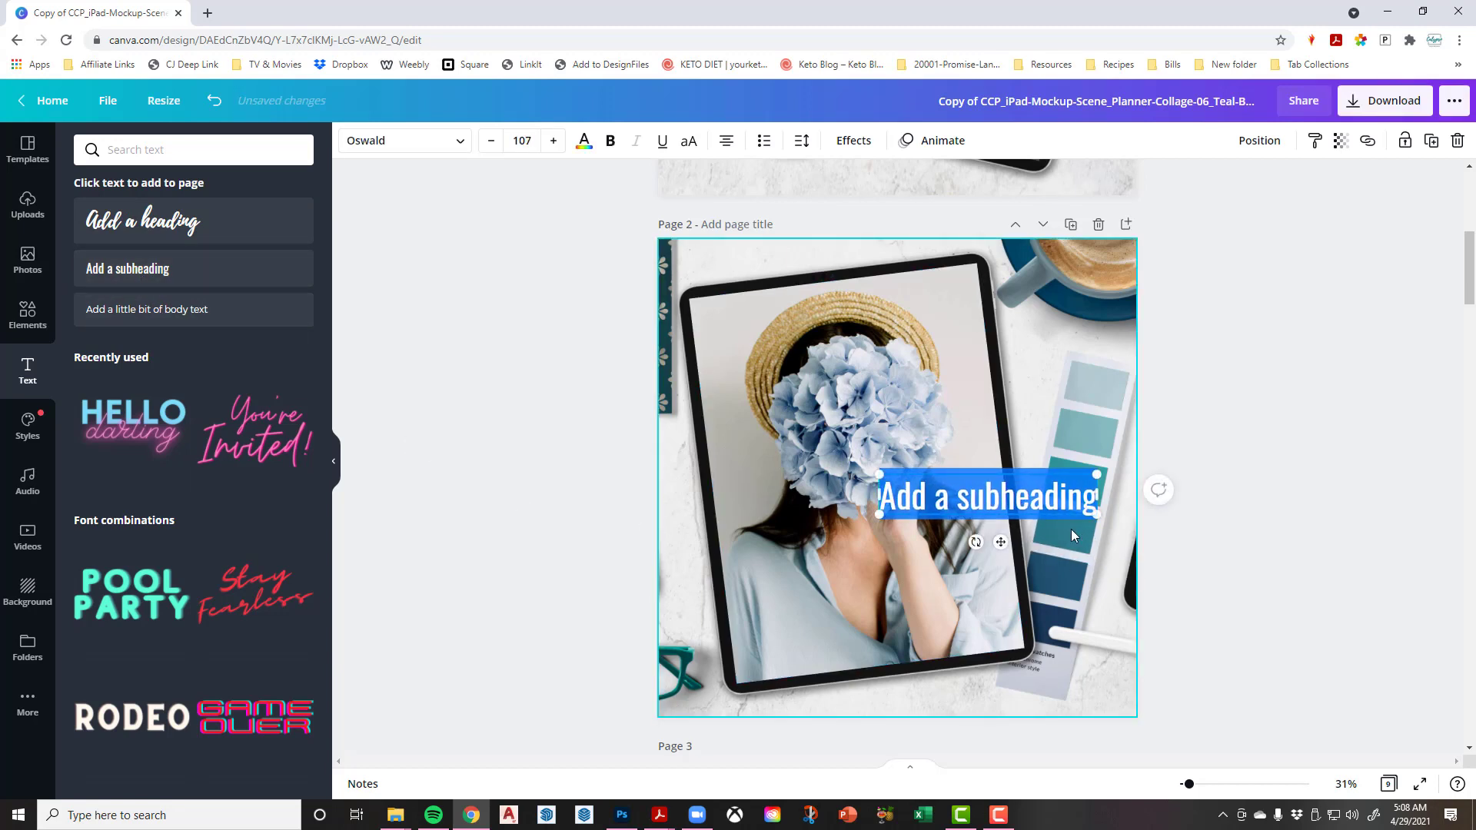
text(@)
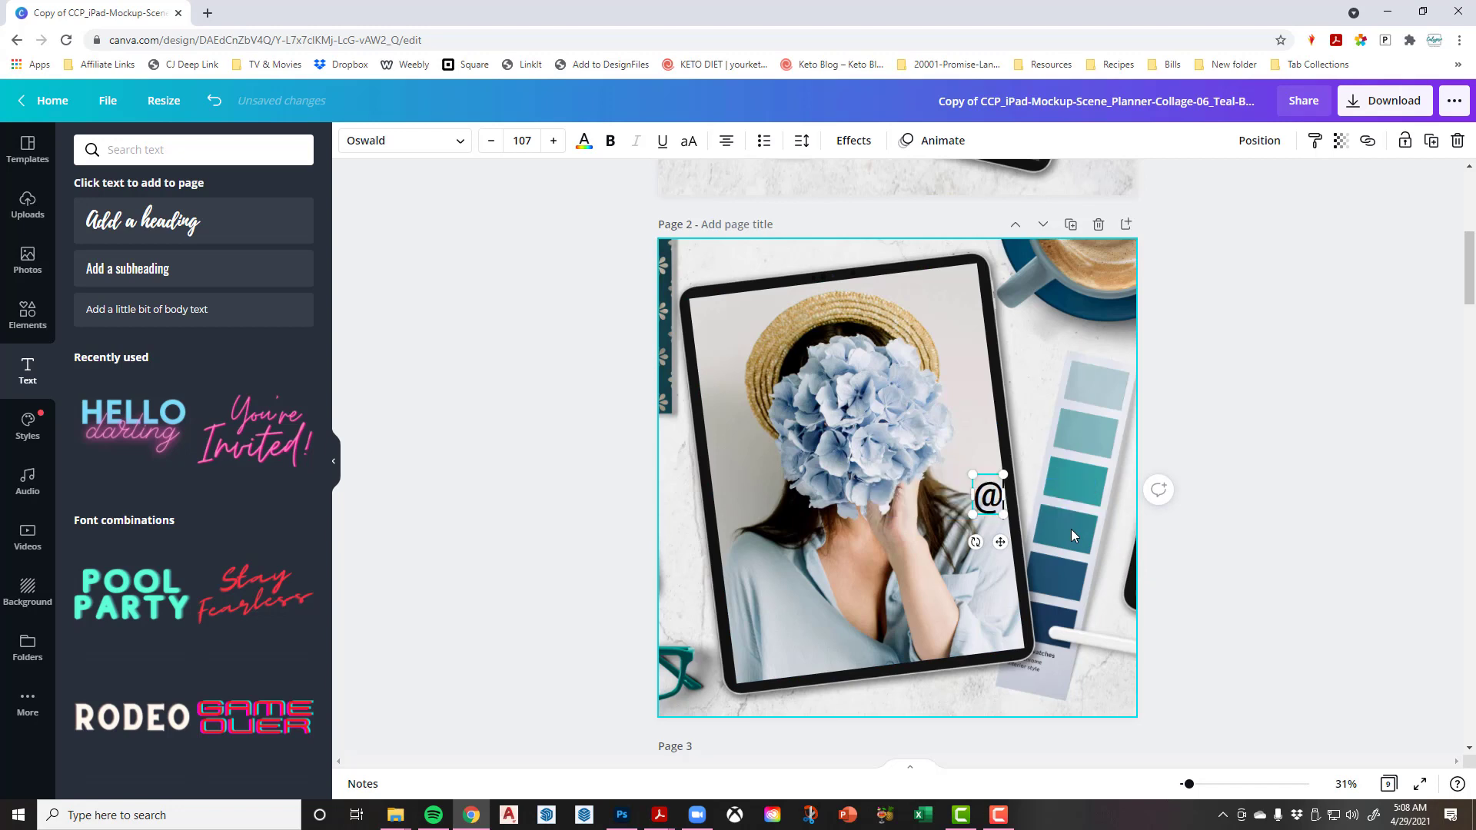
text(calypsocrea)
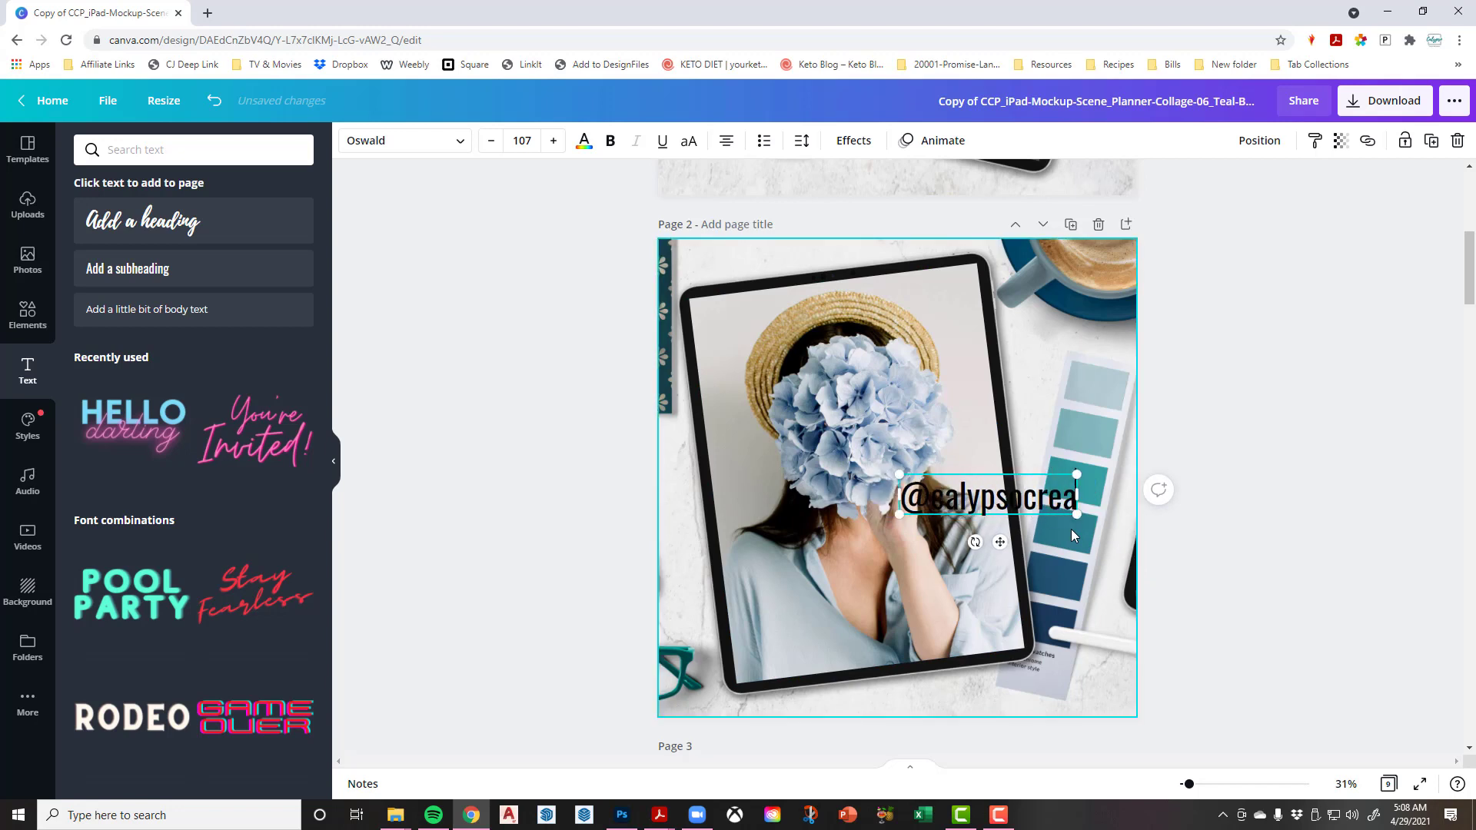
text(tiveplanning)
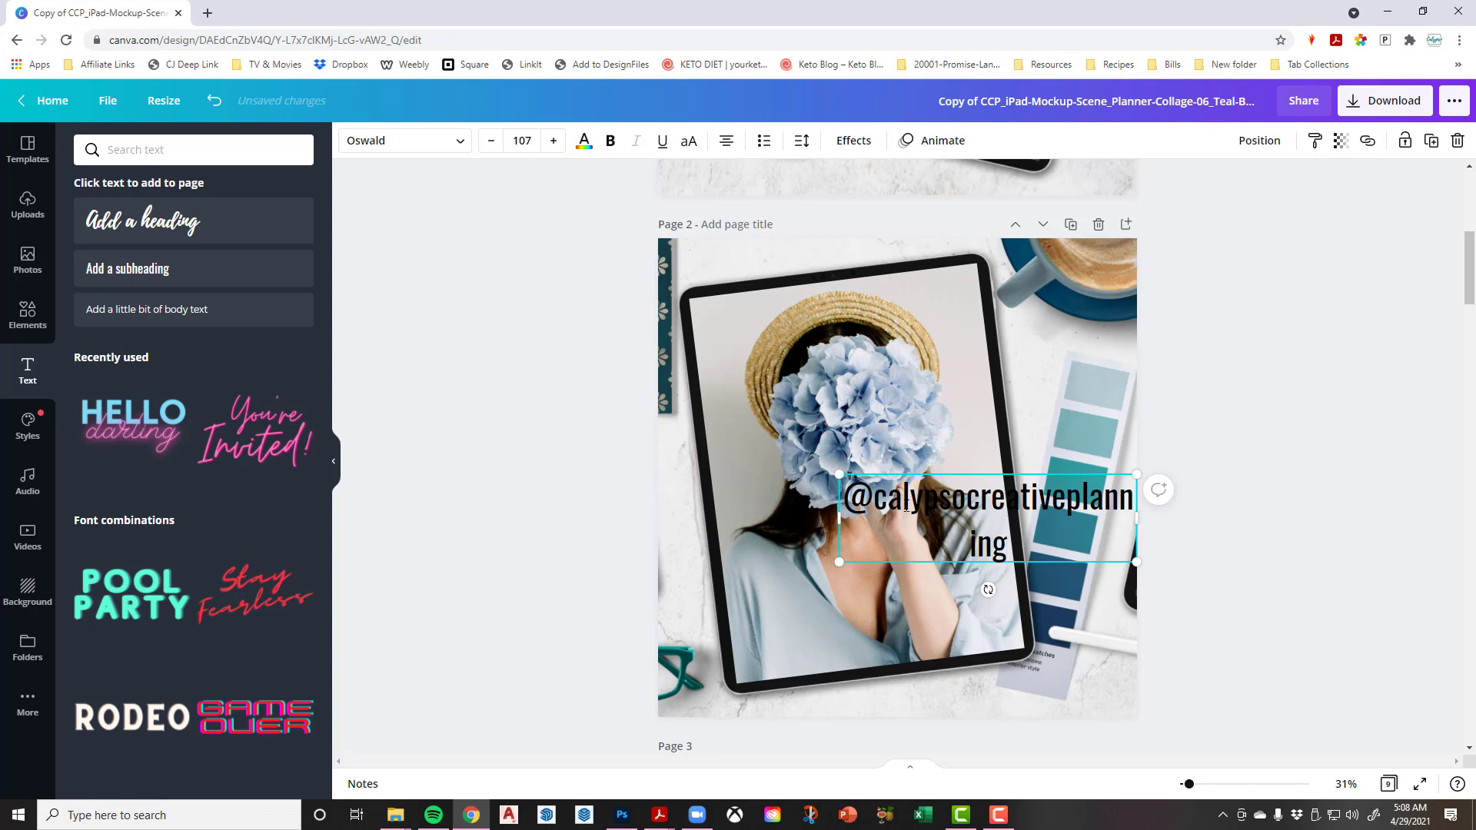
Fit the handle text on one line, shrink it and place it tilted along the tablet's upper edge
drag(839, 518, 735, 512)
drag(1151, 513, 855, 258)
drag(779, 302, 794, 375)
click(1313, 393)
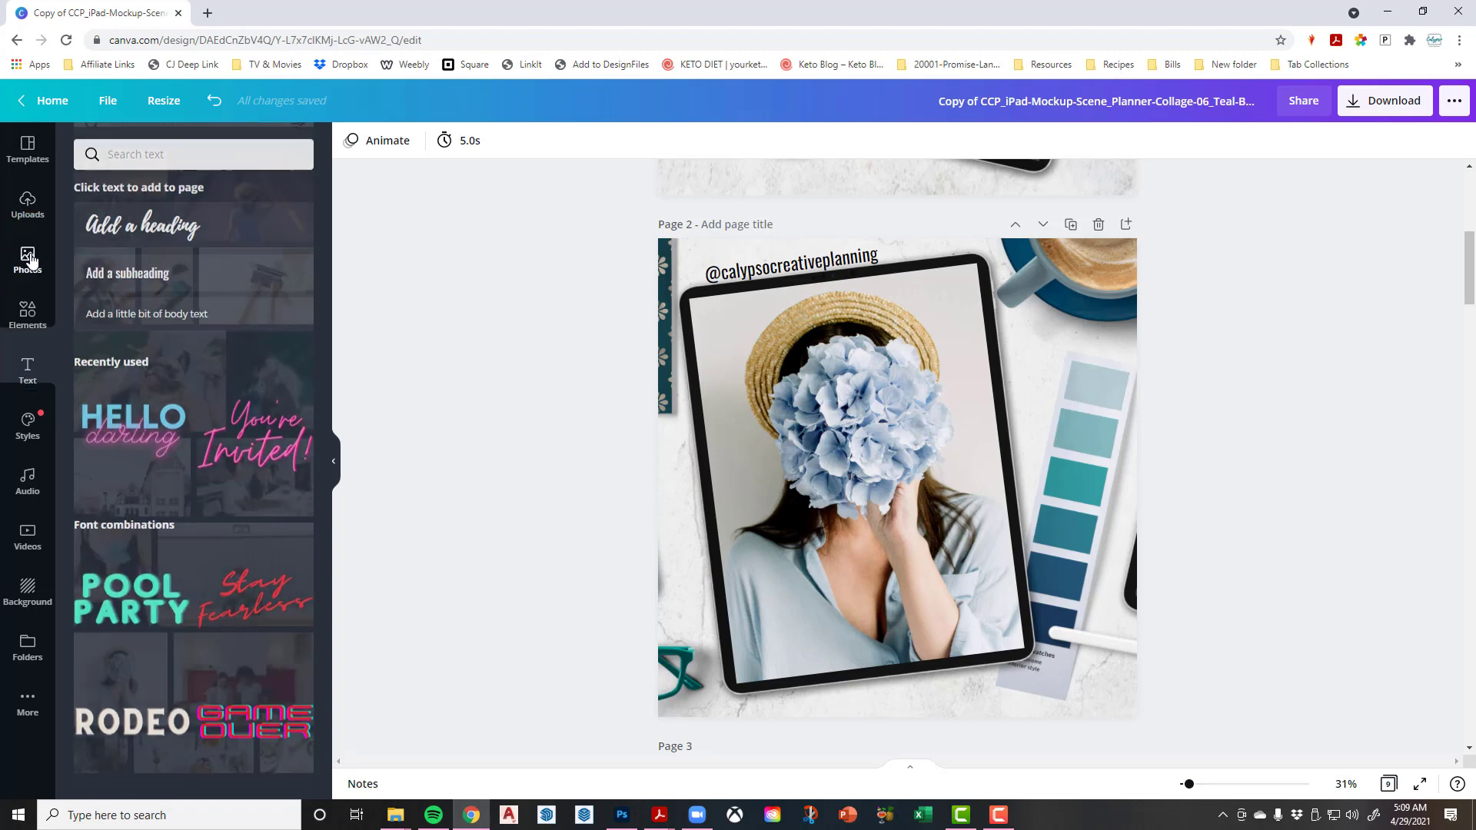
Set the download to PNG format with only page 2 selected
click(29, 261)
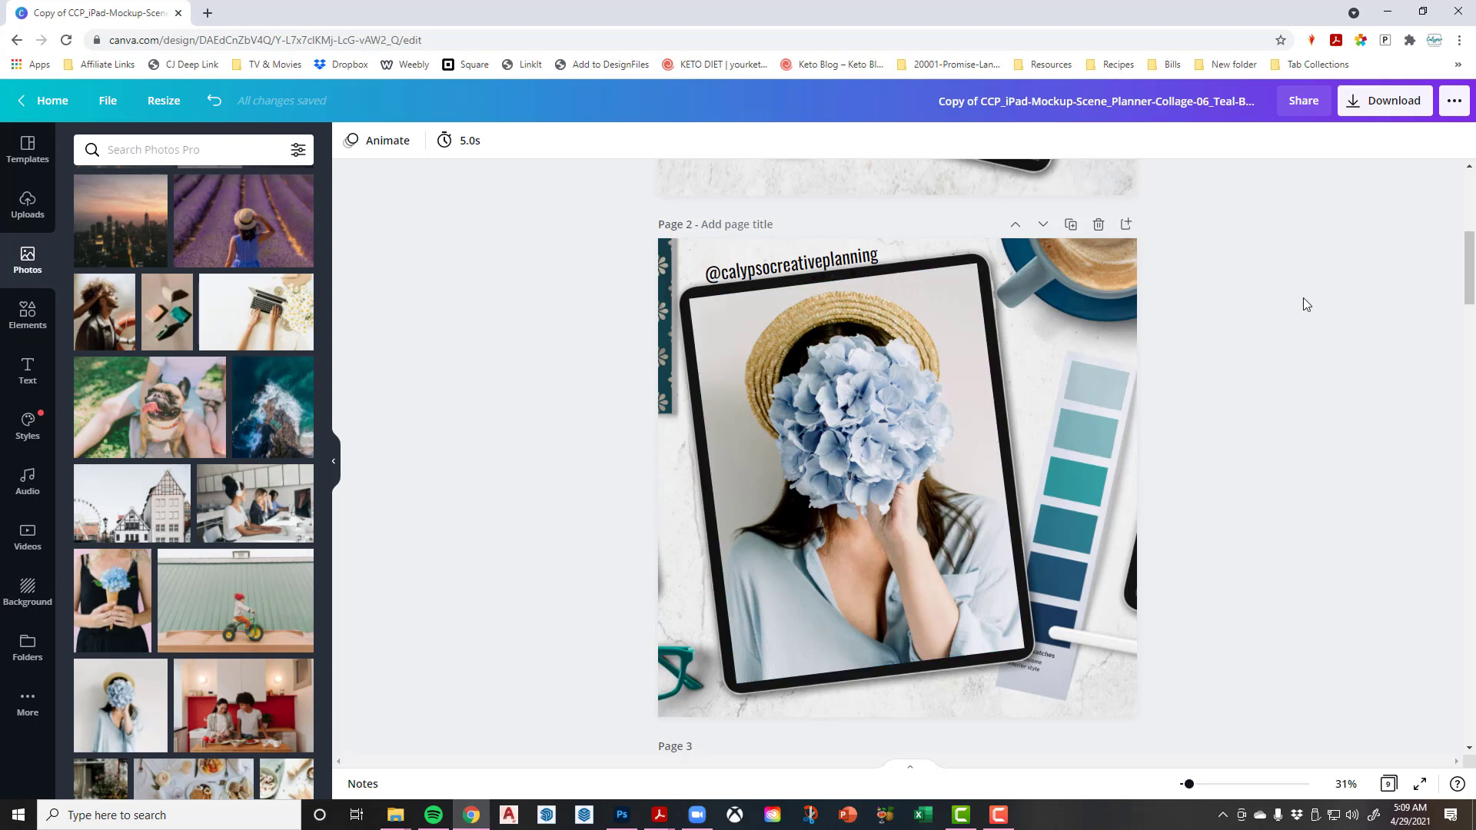
click(1371, 111)
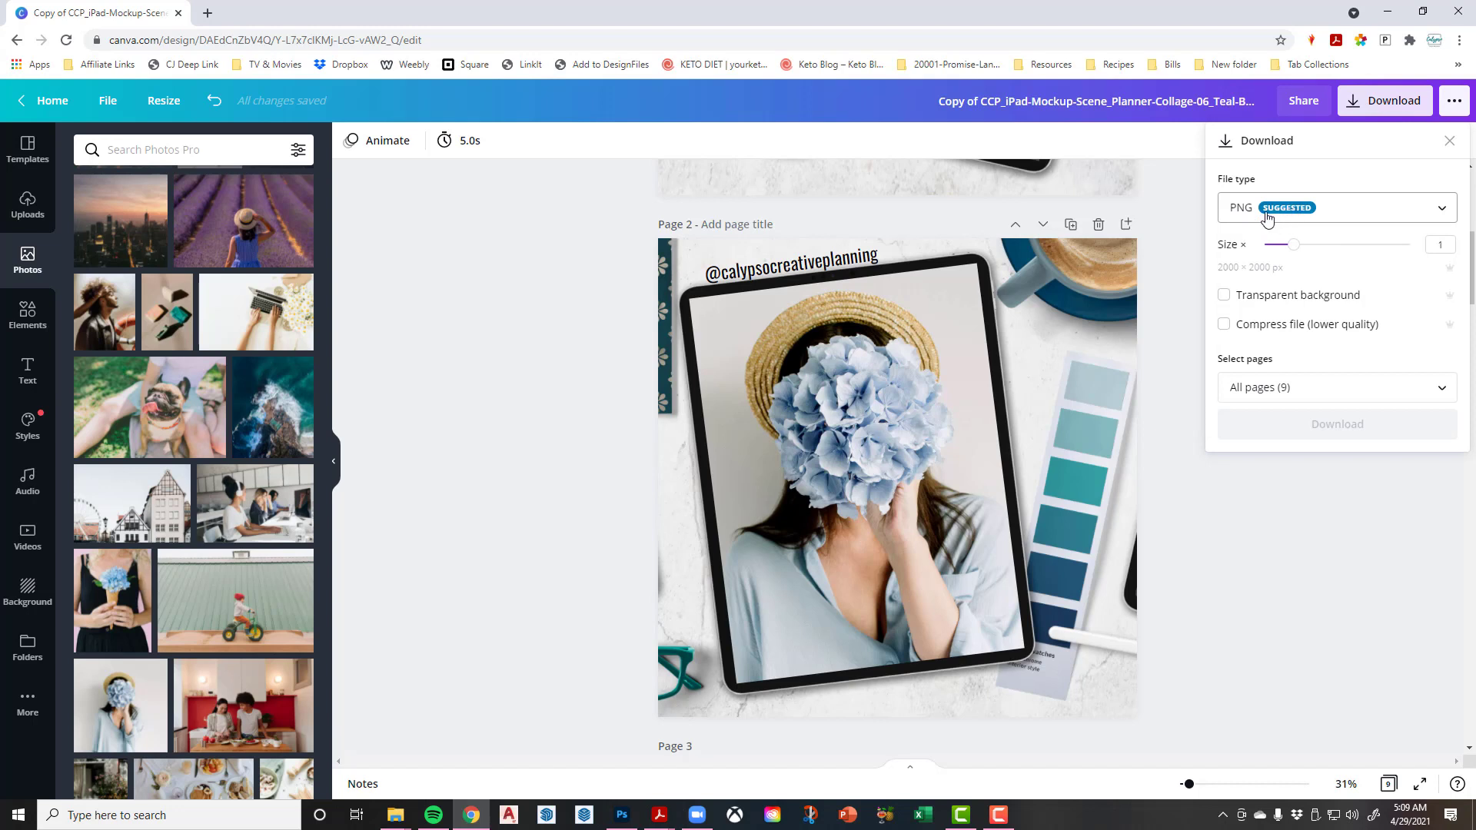
click(1267, 219)
click(1341, 213)
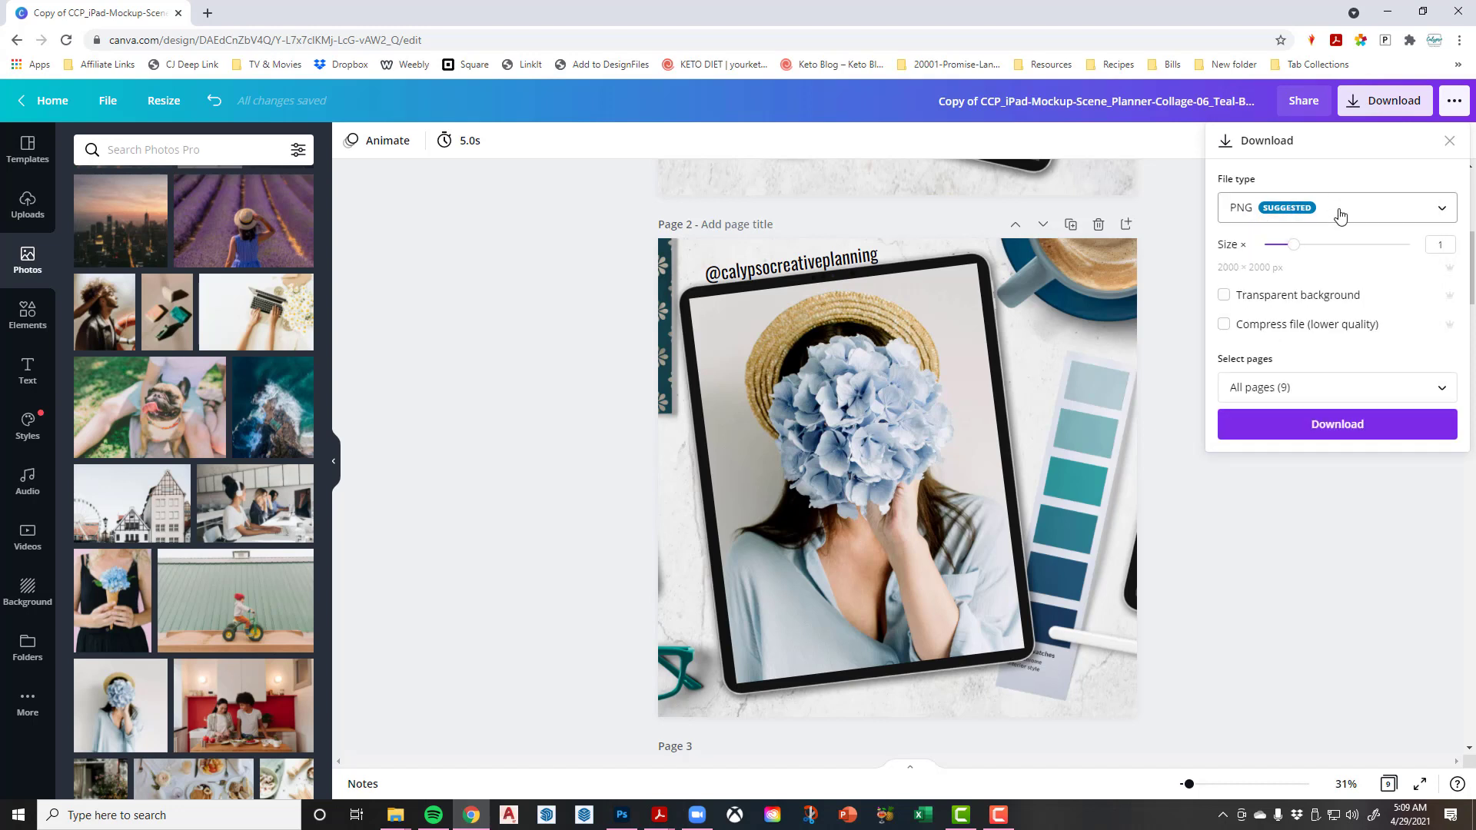
click(1339, 217)
click(1339, 215)
click(1282, 389)
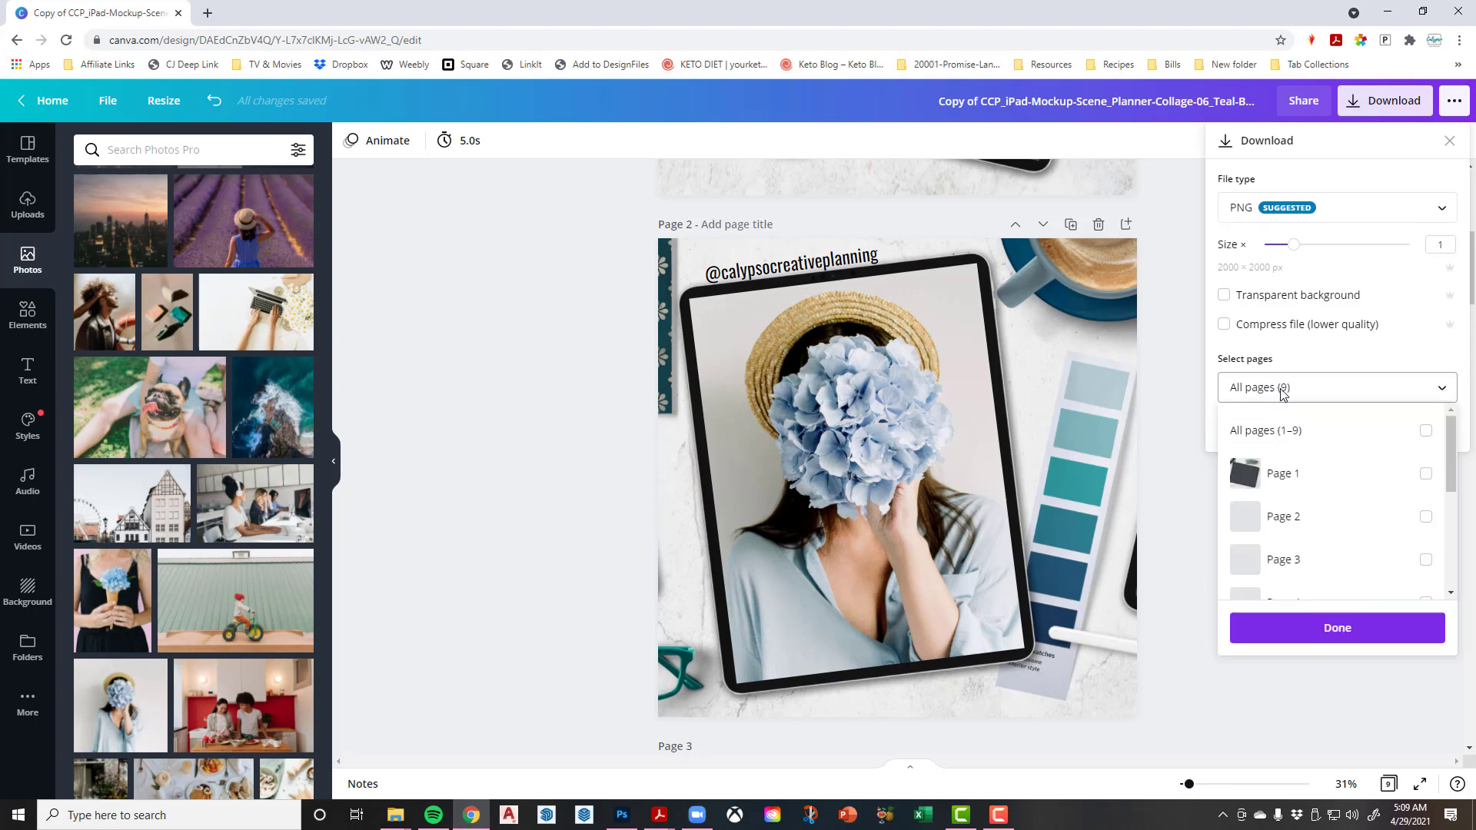
click(1298, 523)
click(1316, 626)
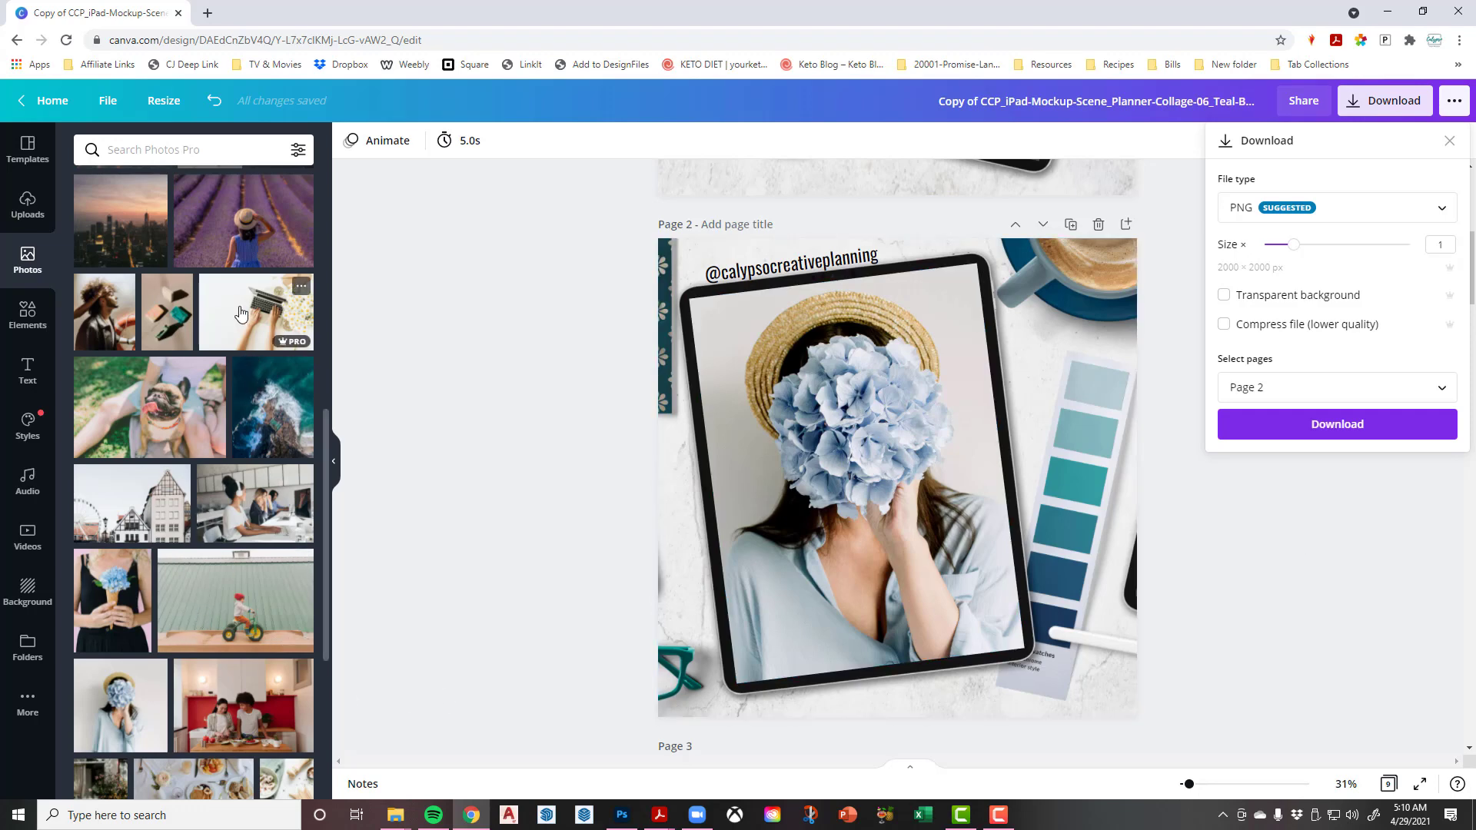
Replace the photo in page 2's tablet frame with the hands-on-laptop photo and crop it larger, centred on the keyboard and hands
drag(258, 319, 778, 440)
drag(892, 425, 875, 399)
click(893, 472)
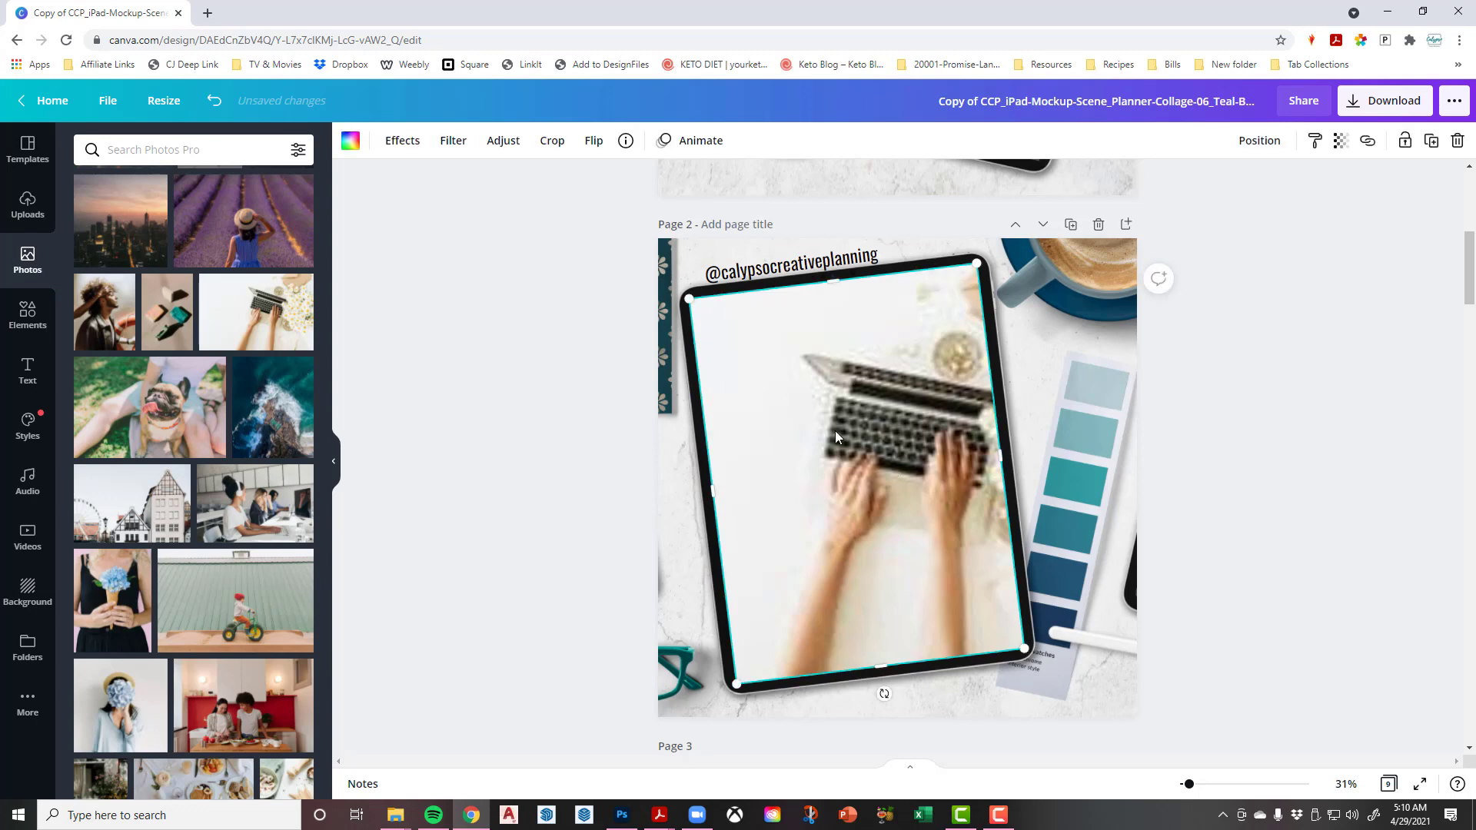
click(549, 141)
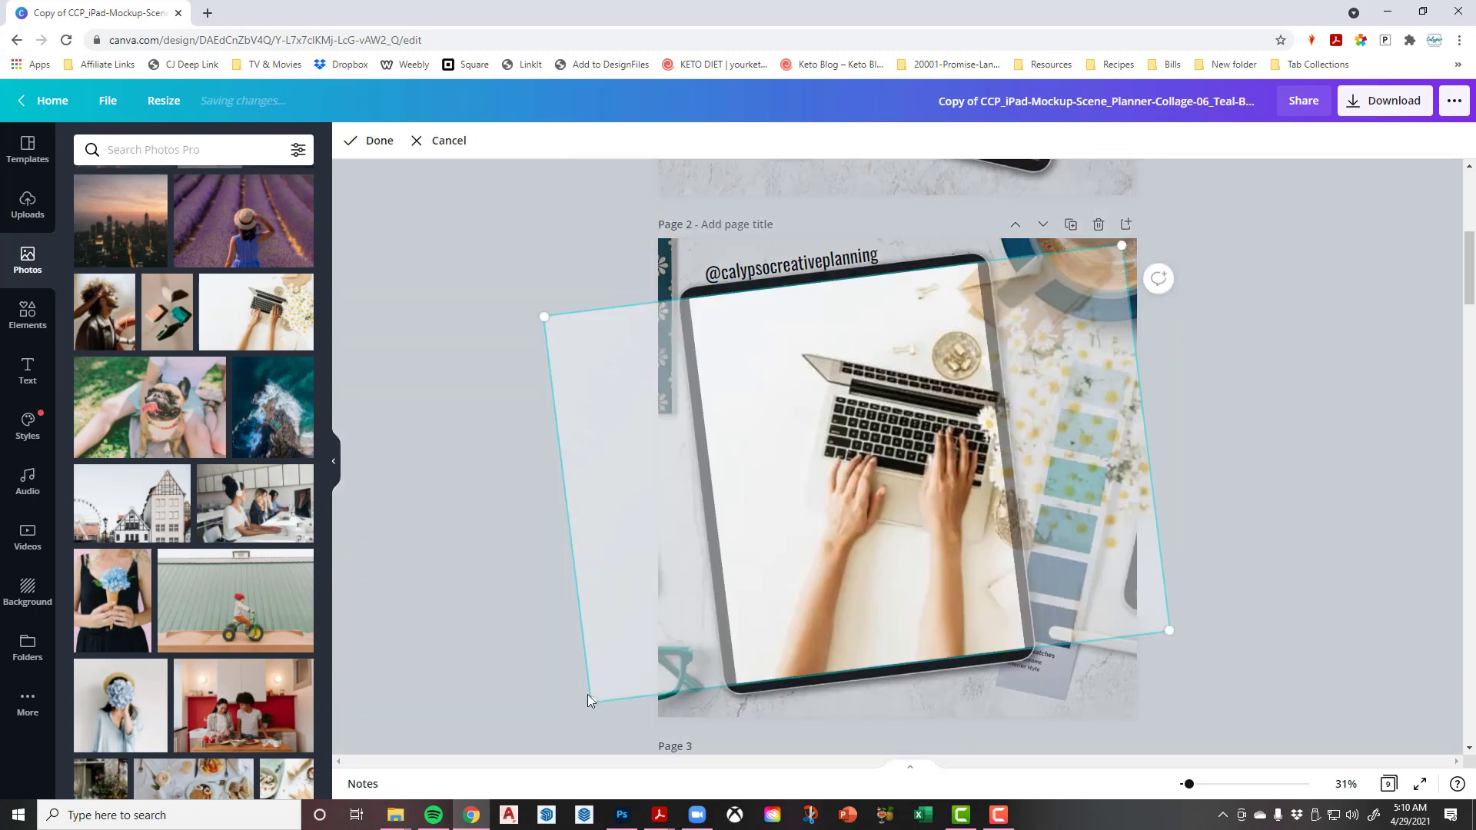
drag(589, 695, 419, 796)
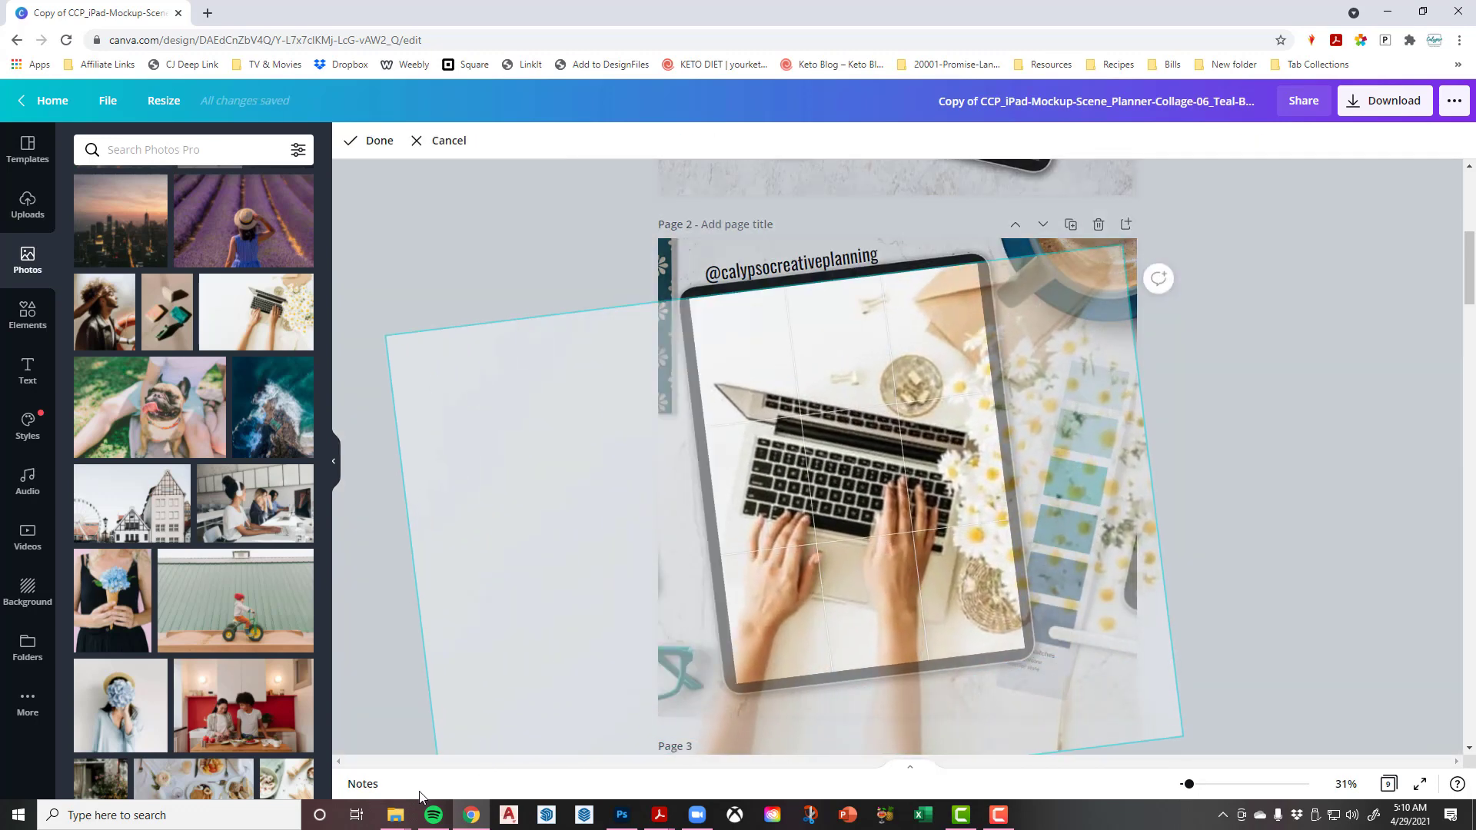
drag(916, 539, 923, 532)
click(368, 146)
click(519, 233)
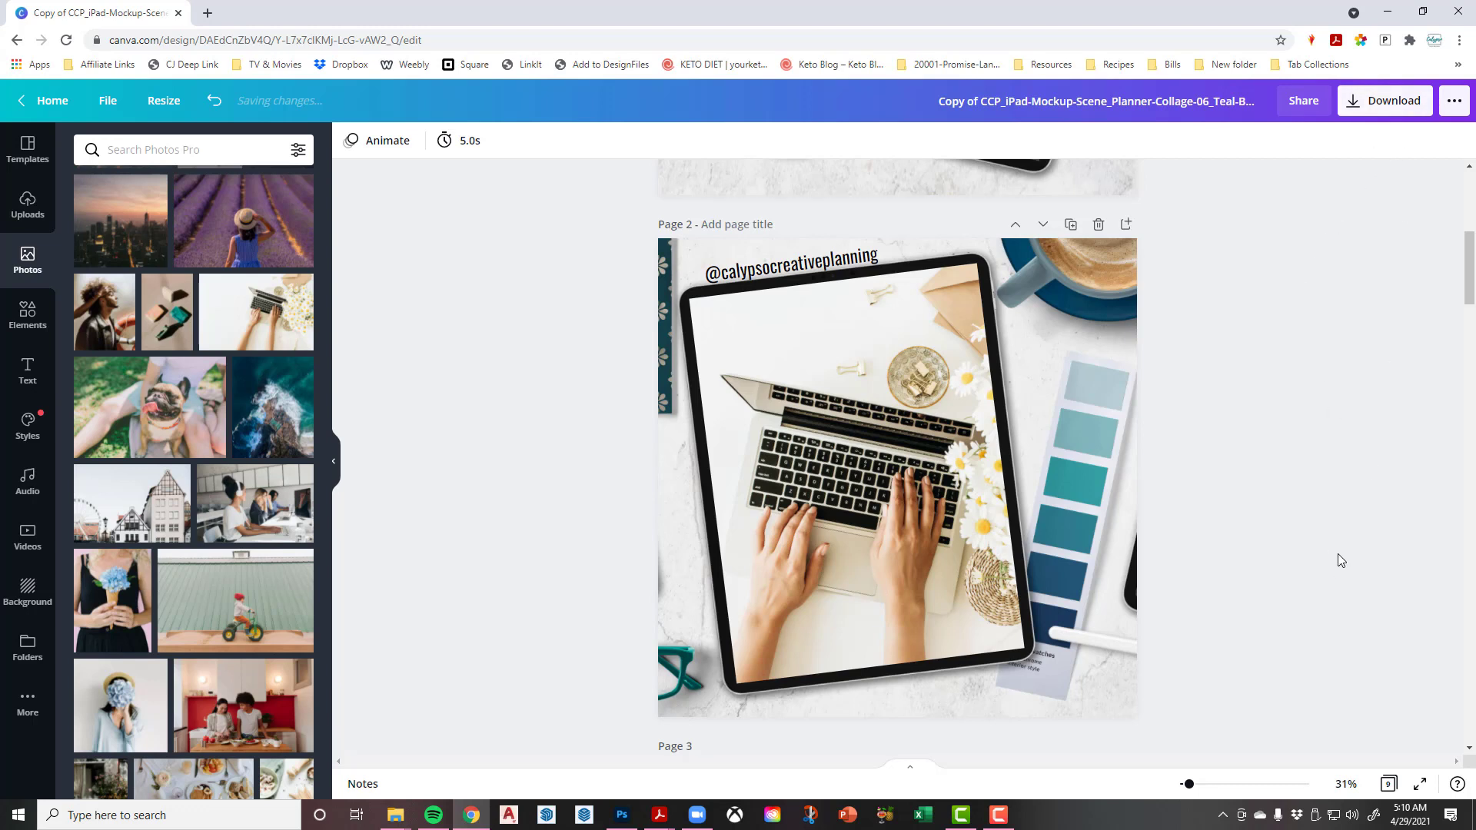
Fill the tablet frame on page 1 with the French bulldog photo and crop it larger, with the dog at the right side
scroll(1346, 555, up, 5)
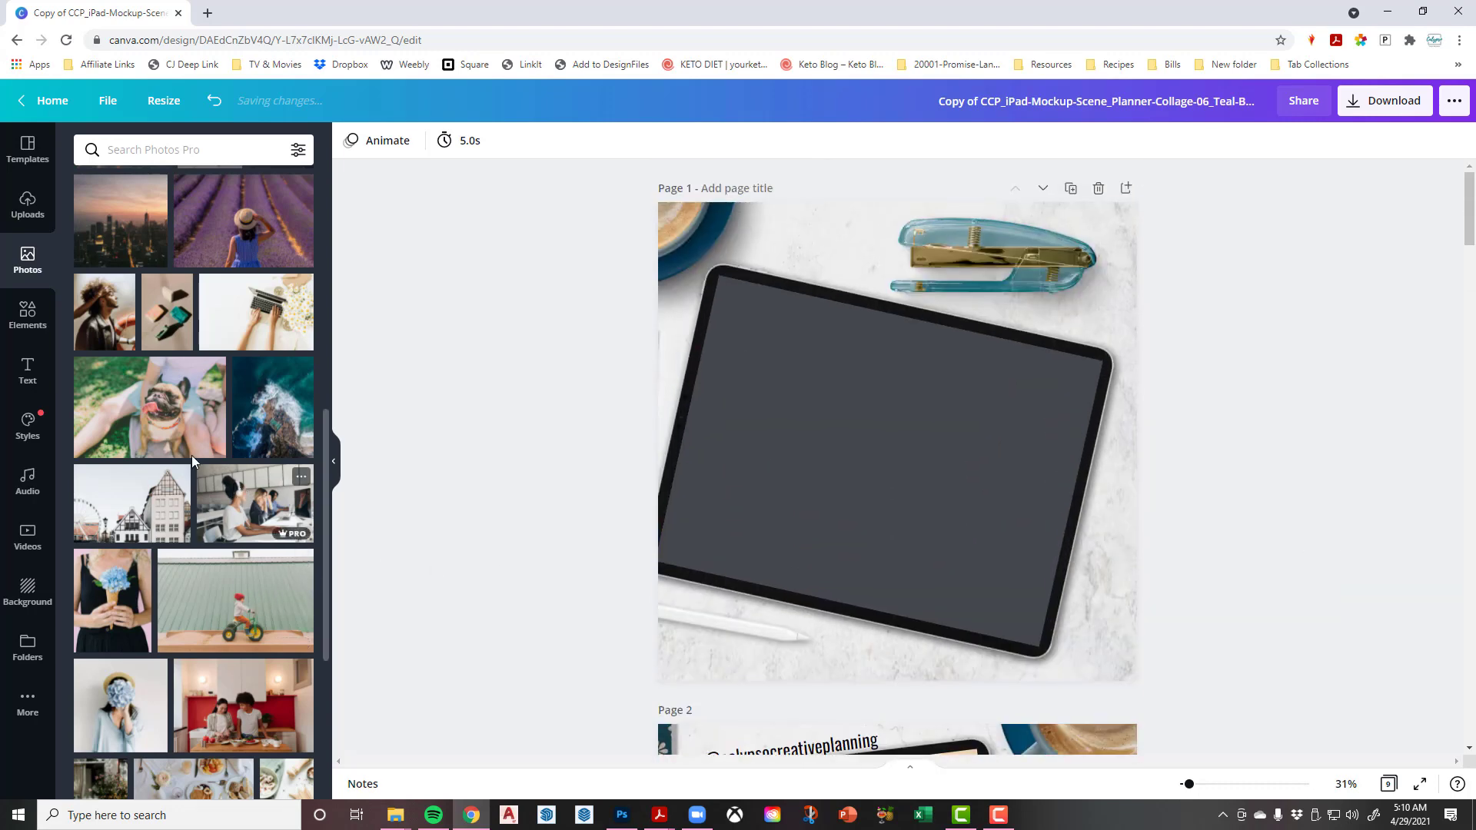
drag(191, 450, 813, 423)
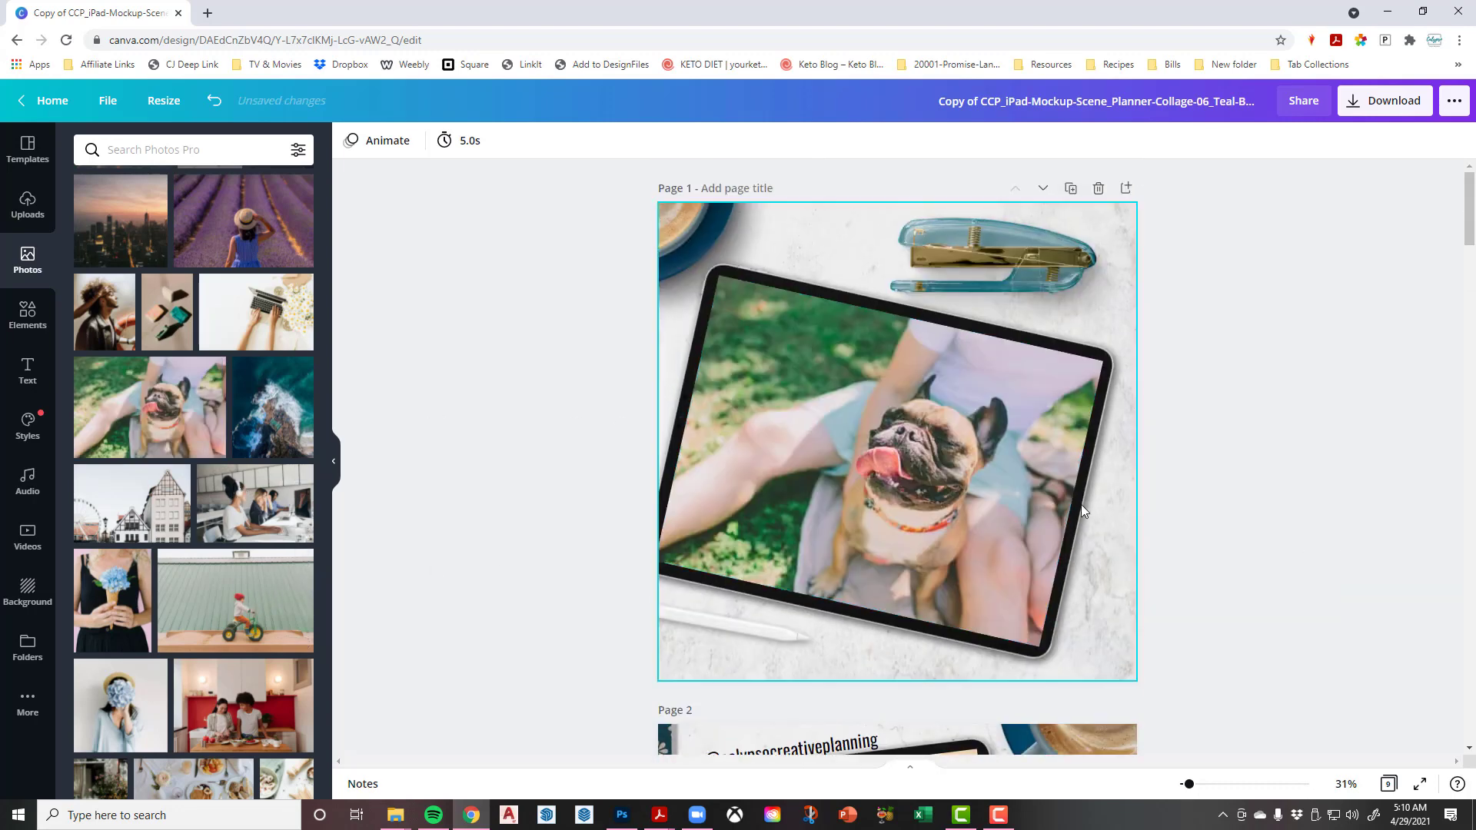
click(543, 147)
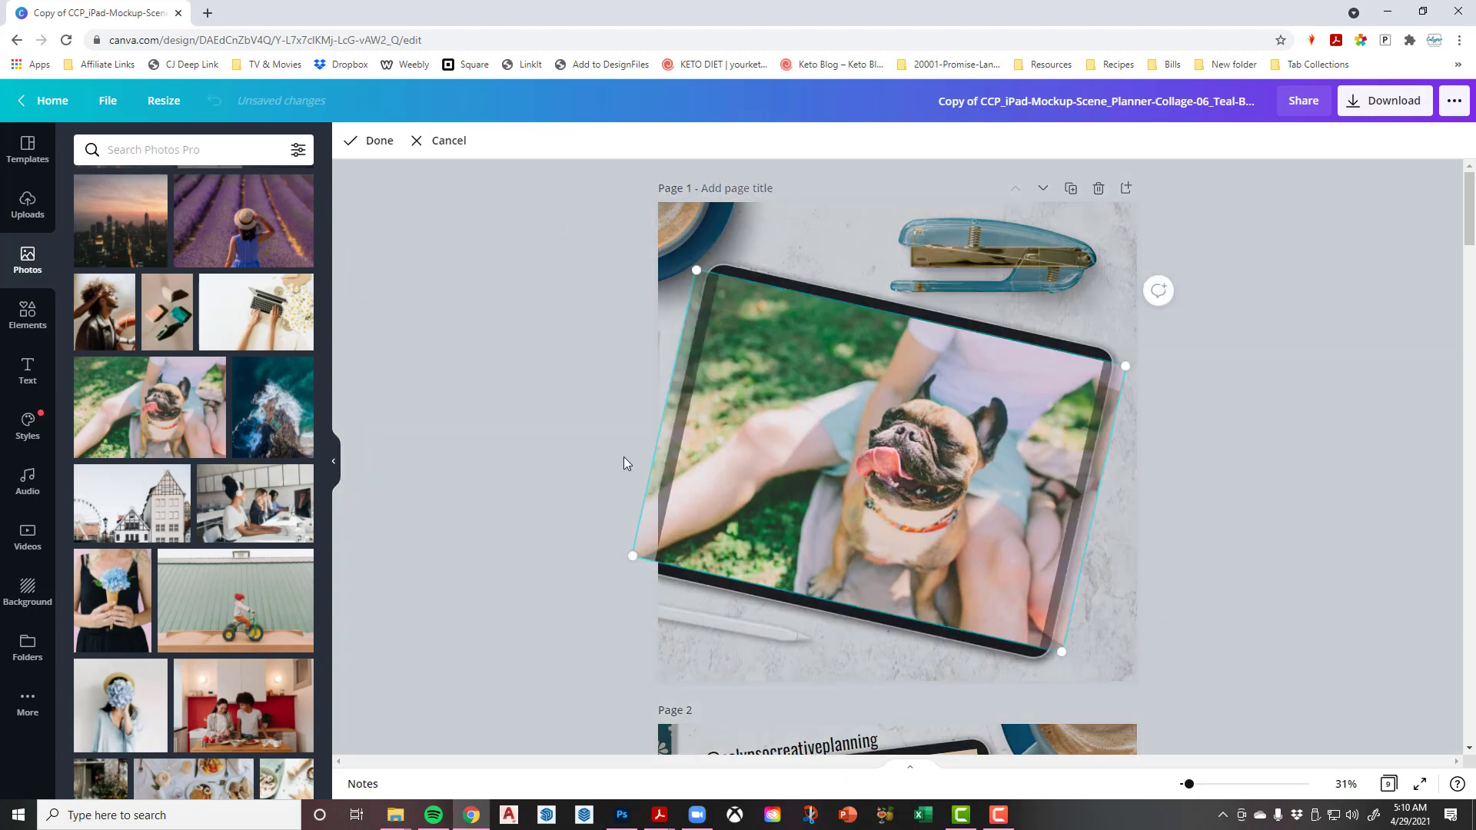
drag(630, 555, 491, 608)
drag(950, 455, 1004, 426)
click(371, 142)
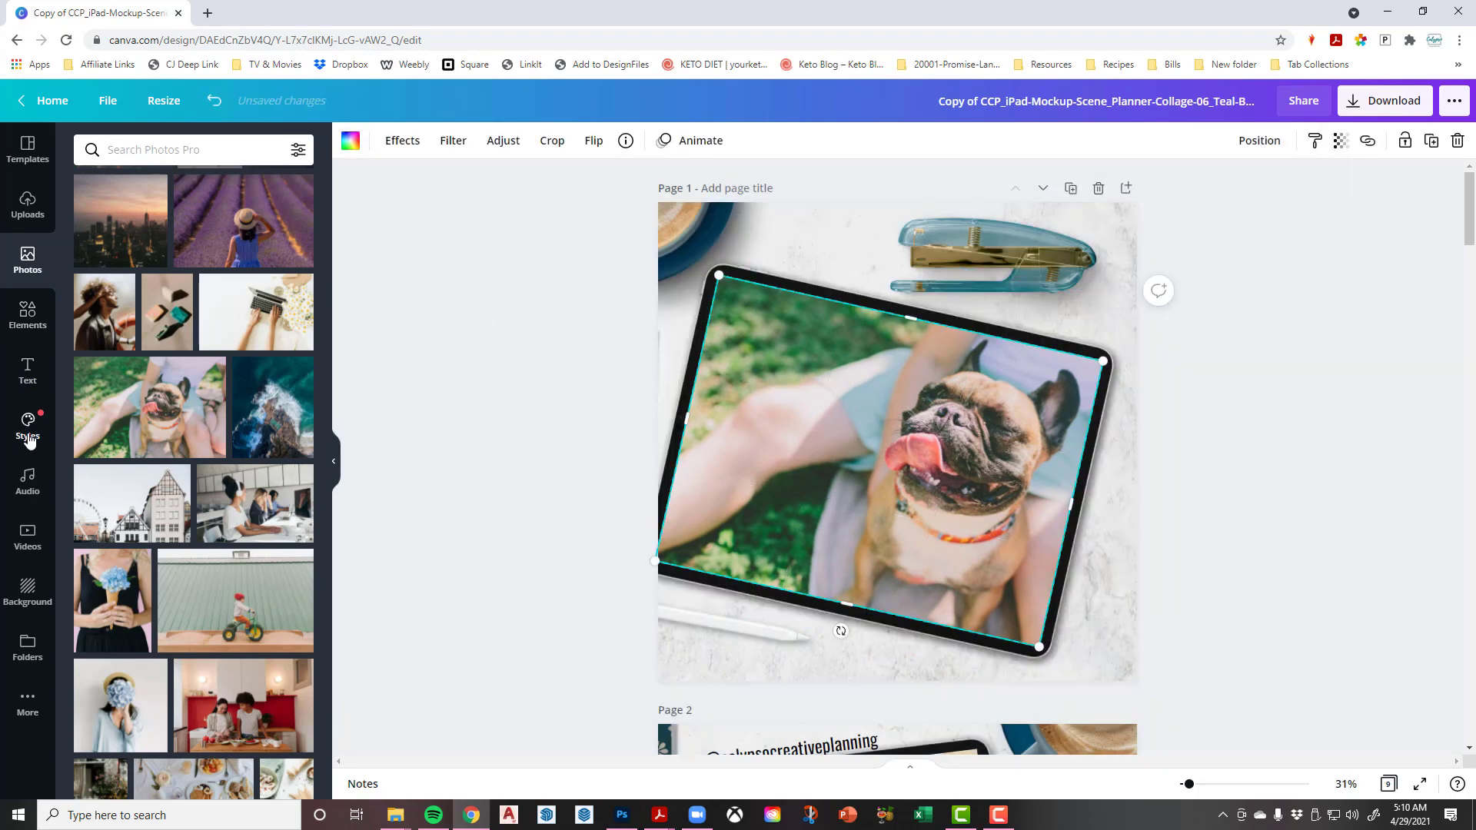
Add a circle shape to page 1, shrink it and place it over the lower-left part of the tablet photo, beside the dog
click(28, 314)
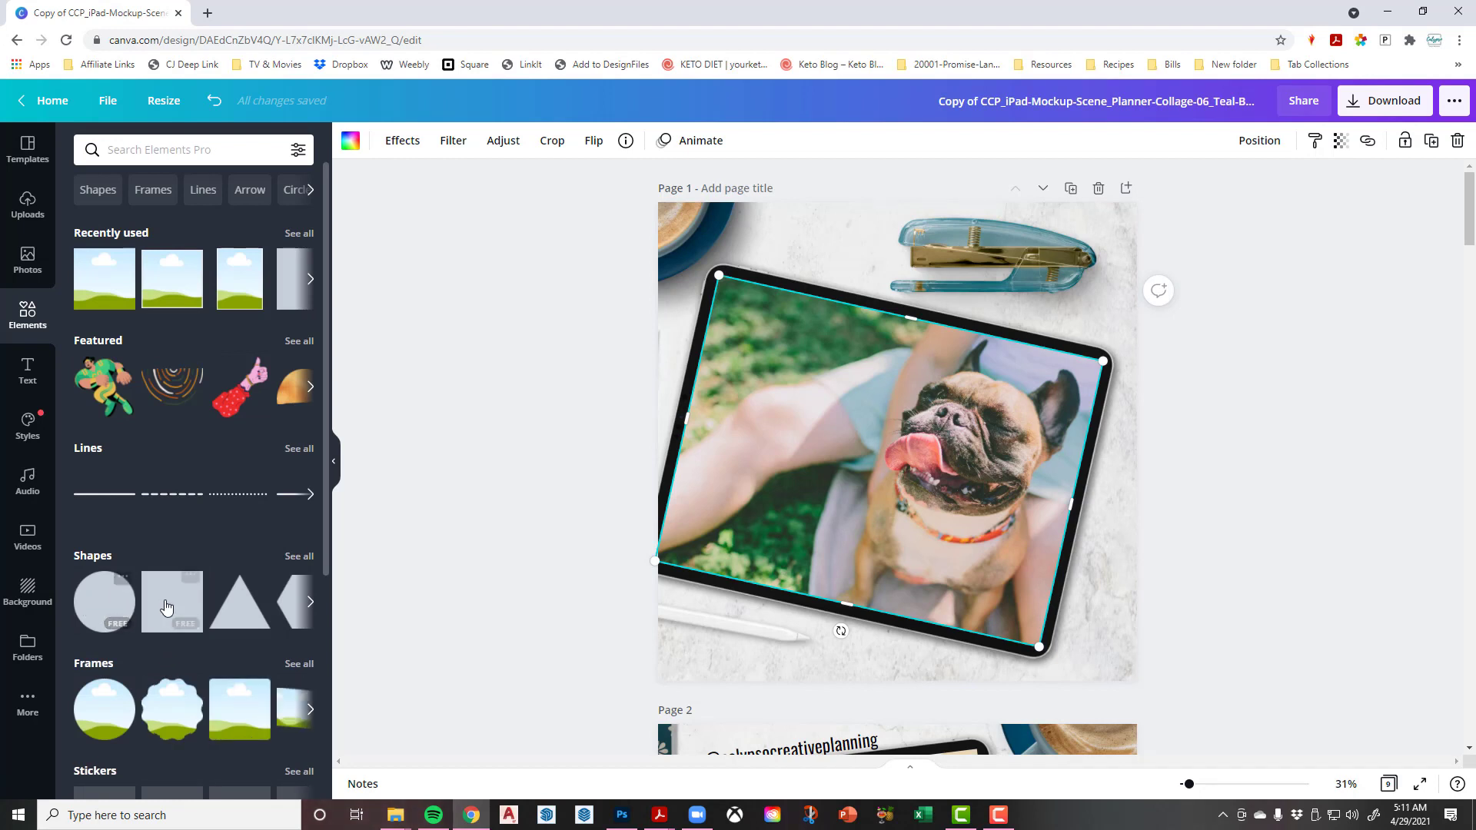
click(104, 602)
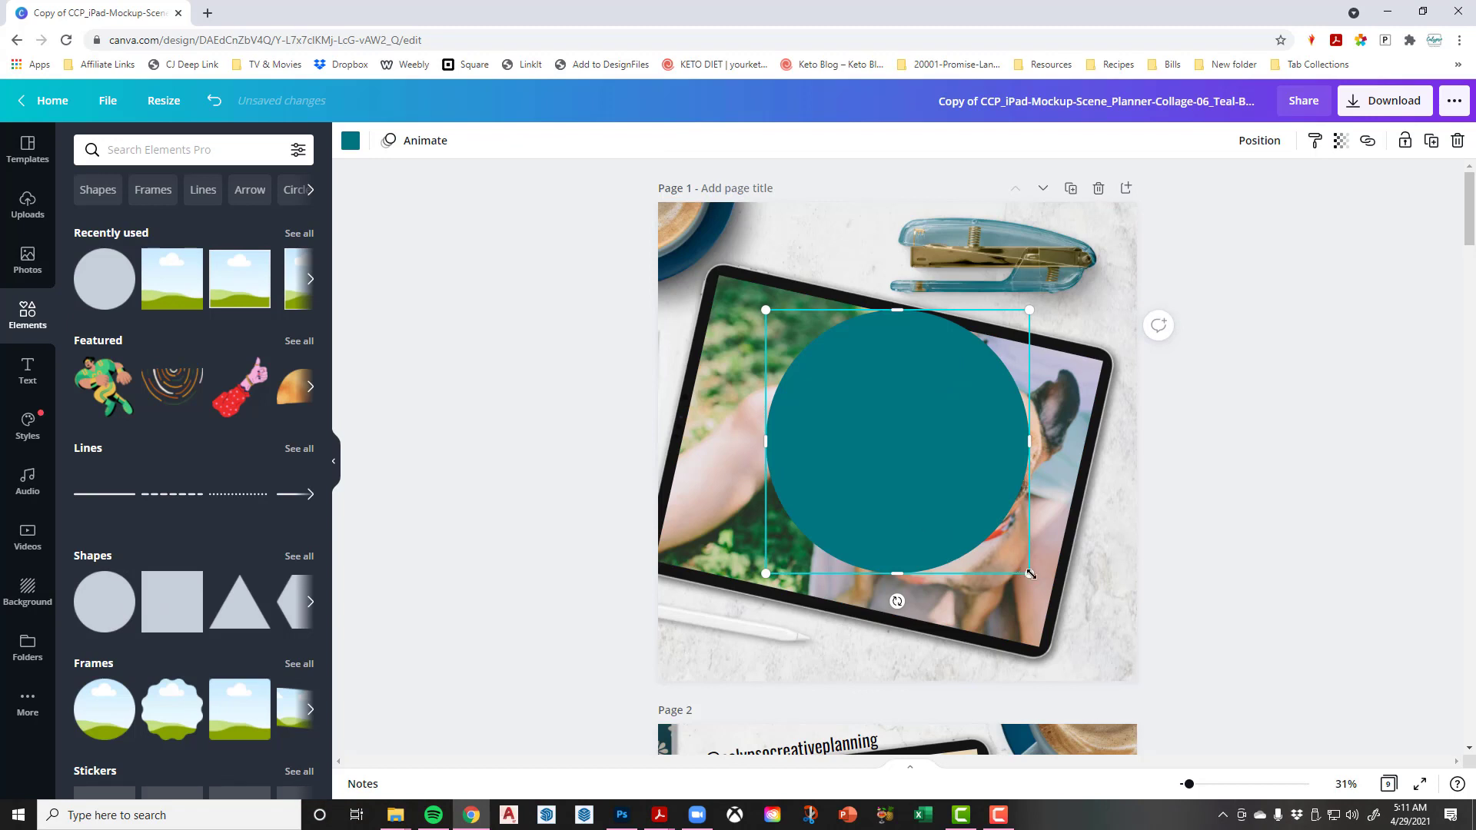
drag(1030, 573, 910, 449)
drag(867, 381, 813, 463)
drag(842, 413, 859, 396)
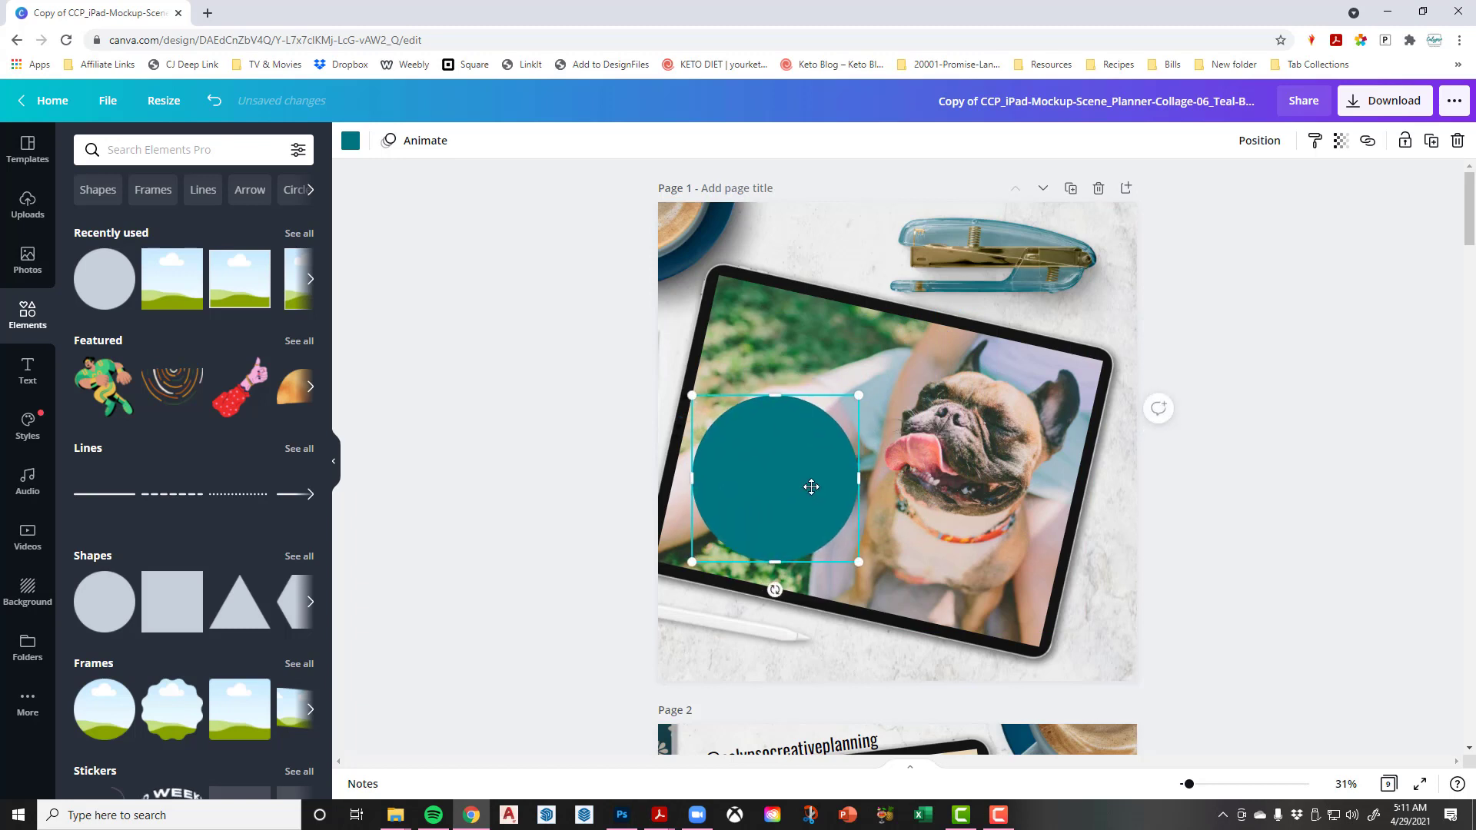
drag(811, 486, 808, 492)
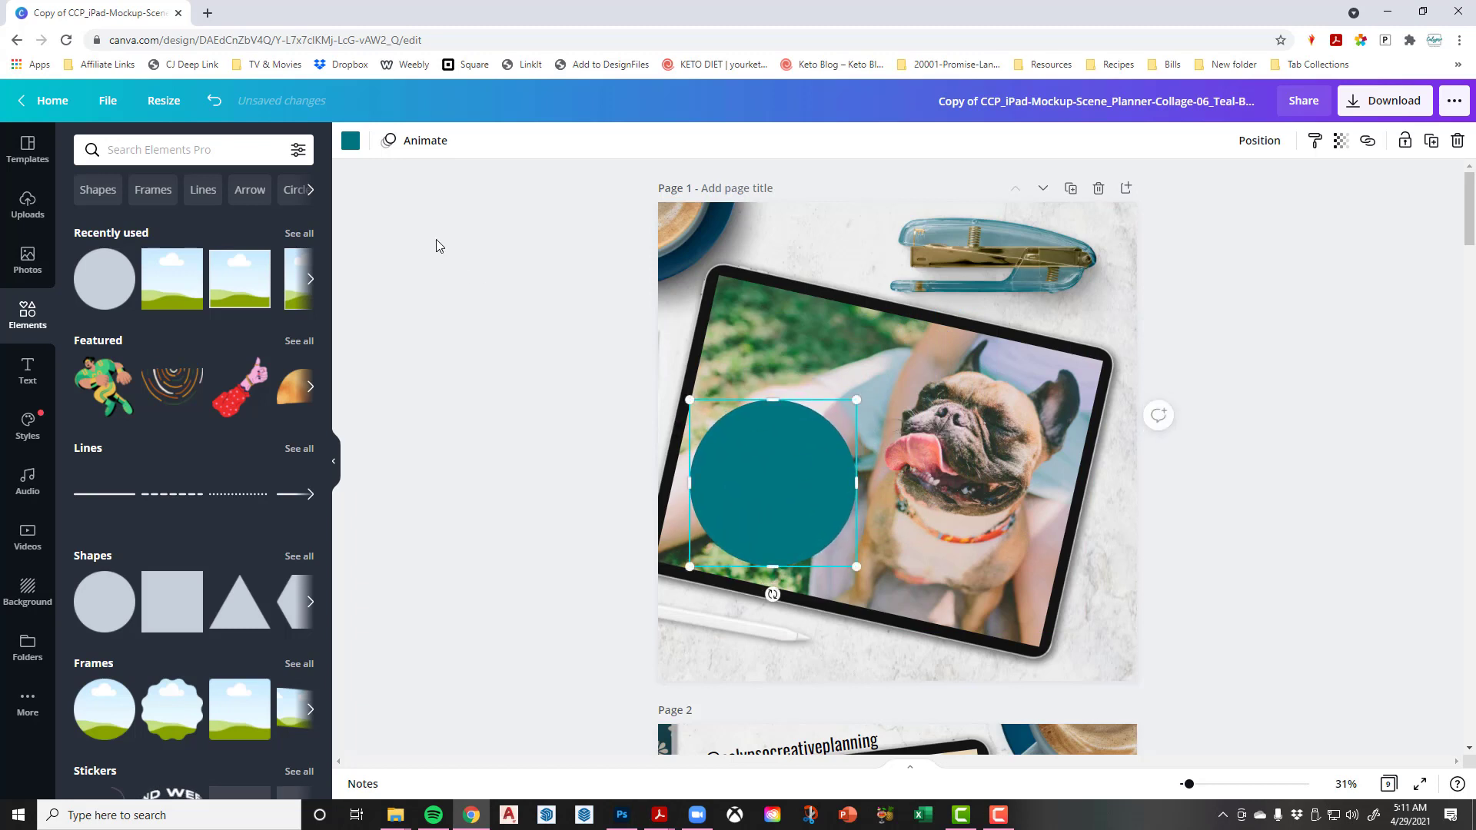
Try white, pale pink, lavender and black on the circle and settle on the dark grey from the SW Mantra palette
click(352, 142)
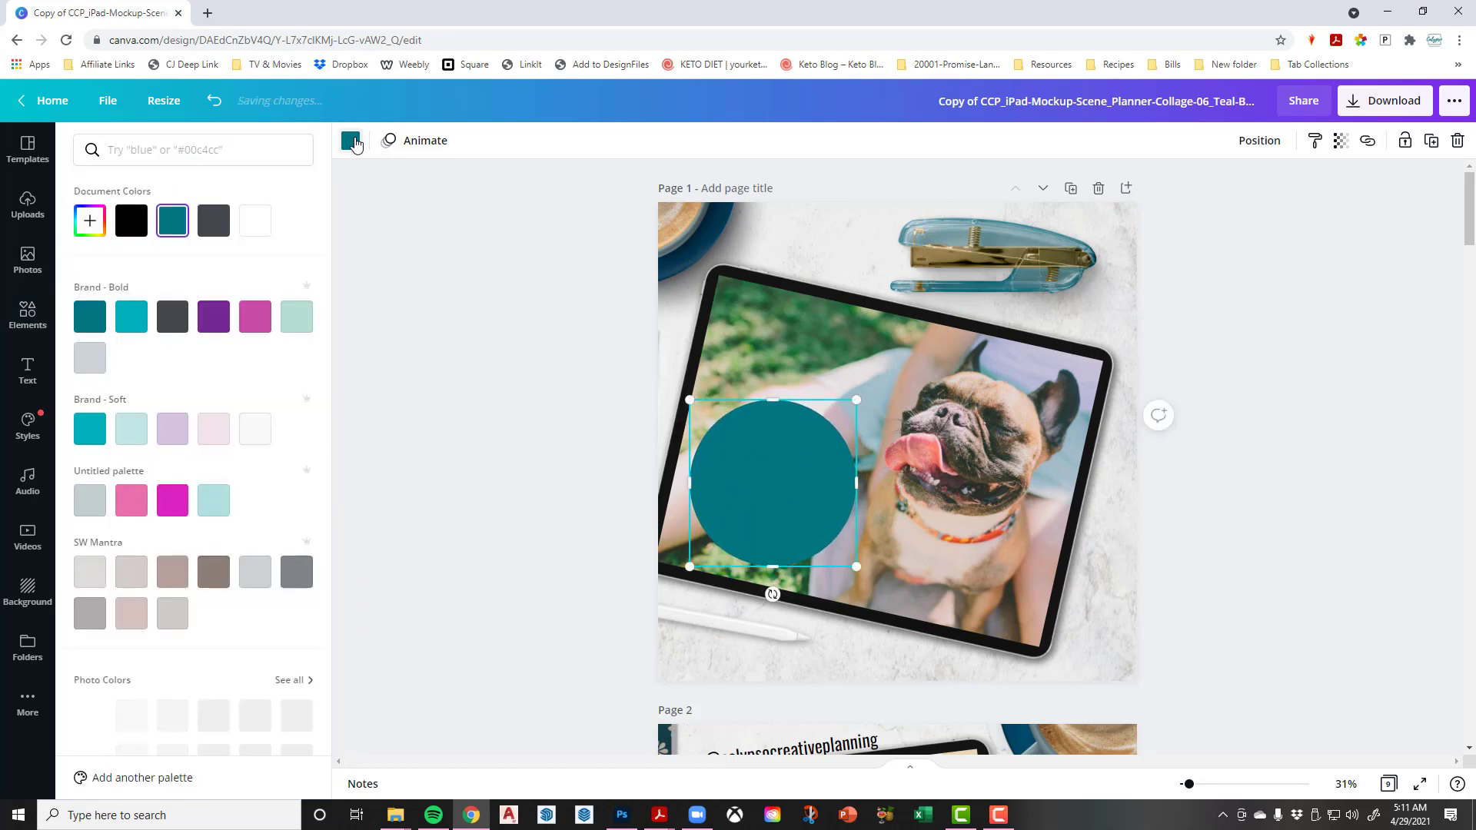
click(256, 223)
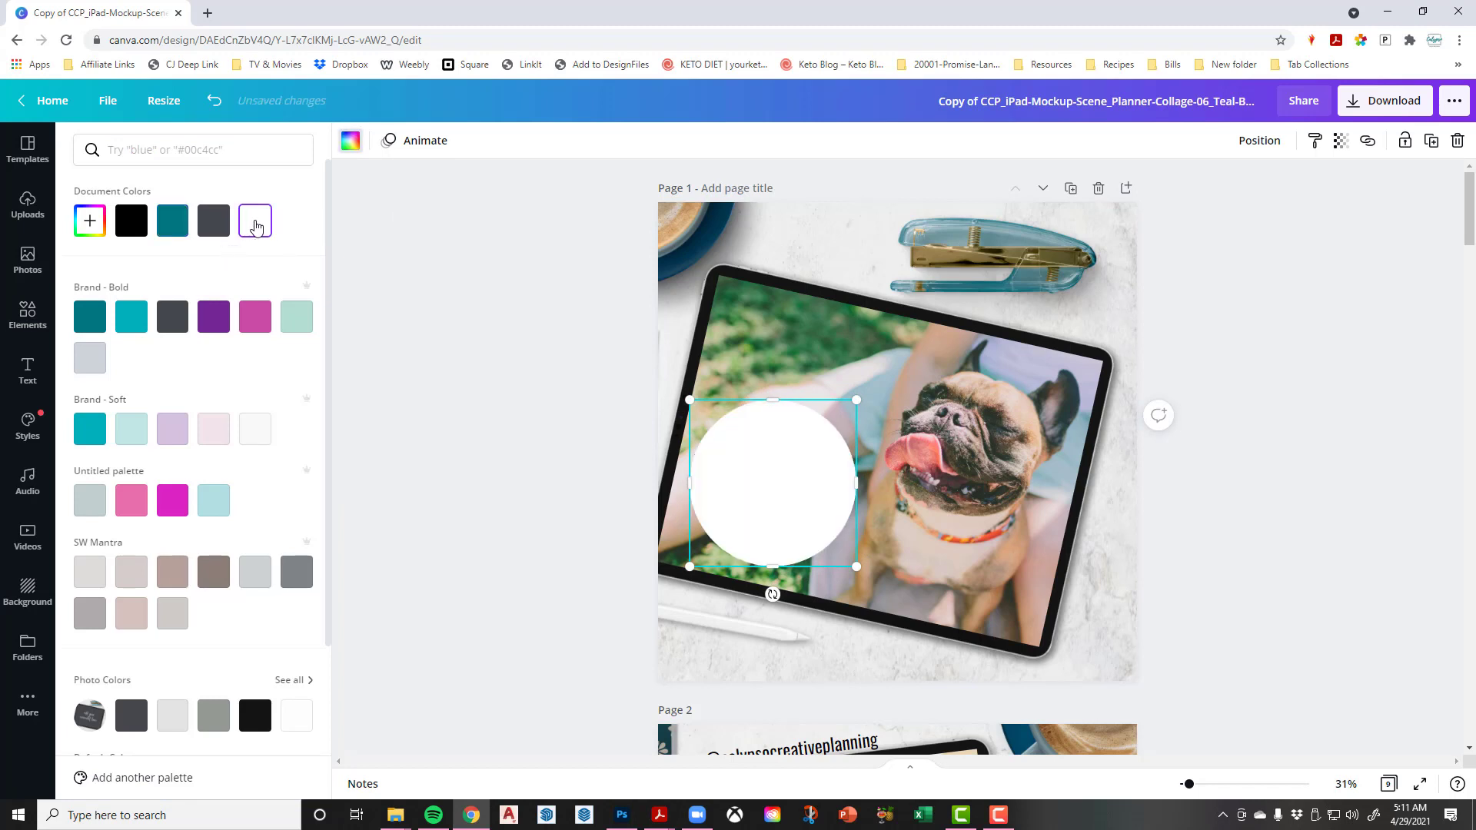
click(212, 430)
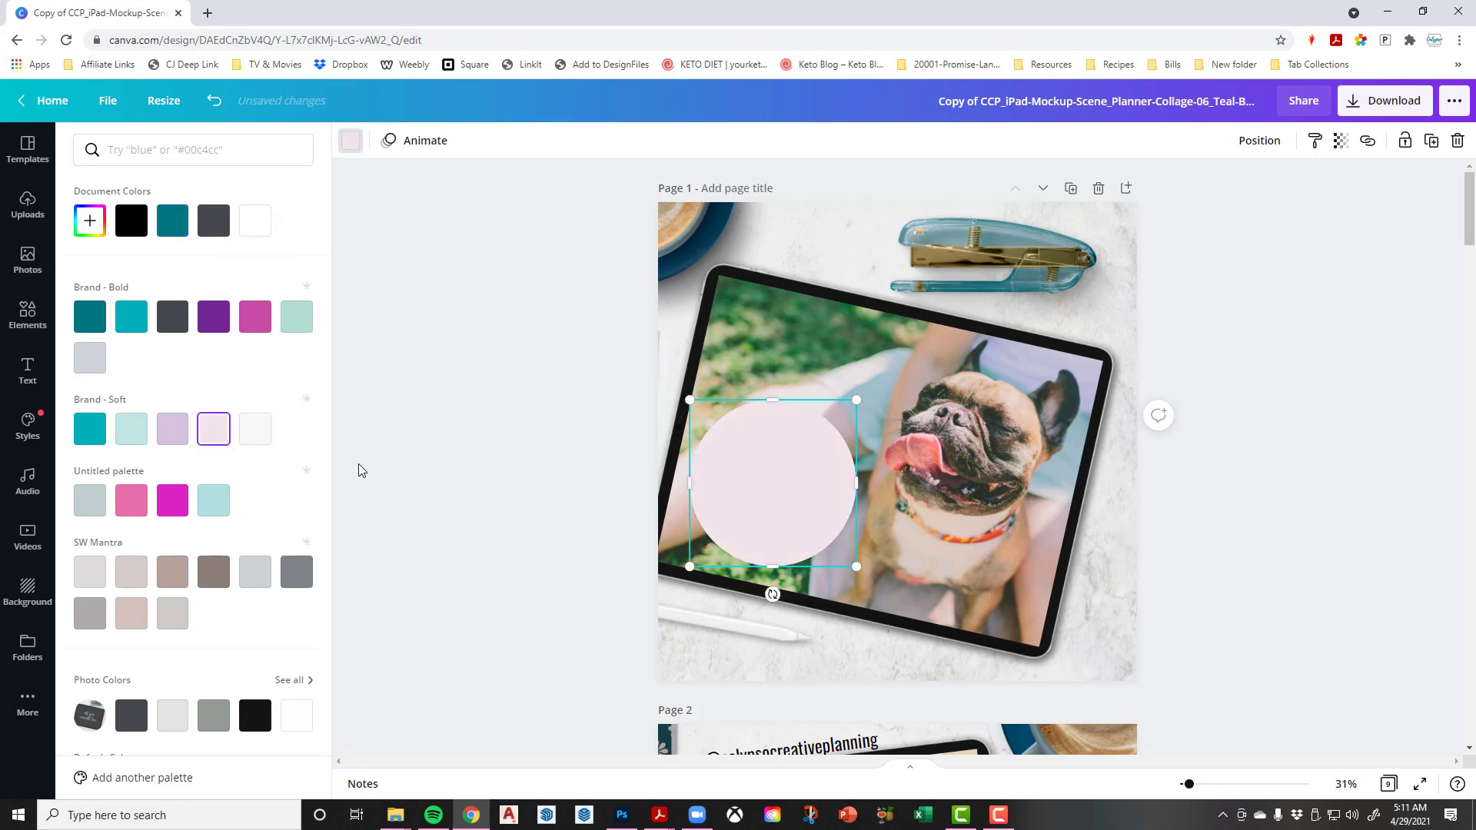
click(175, 437)
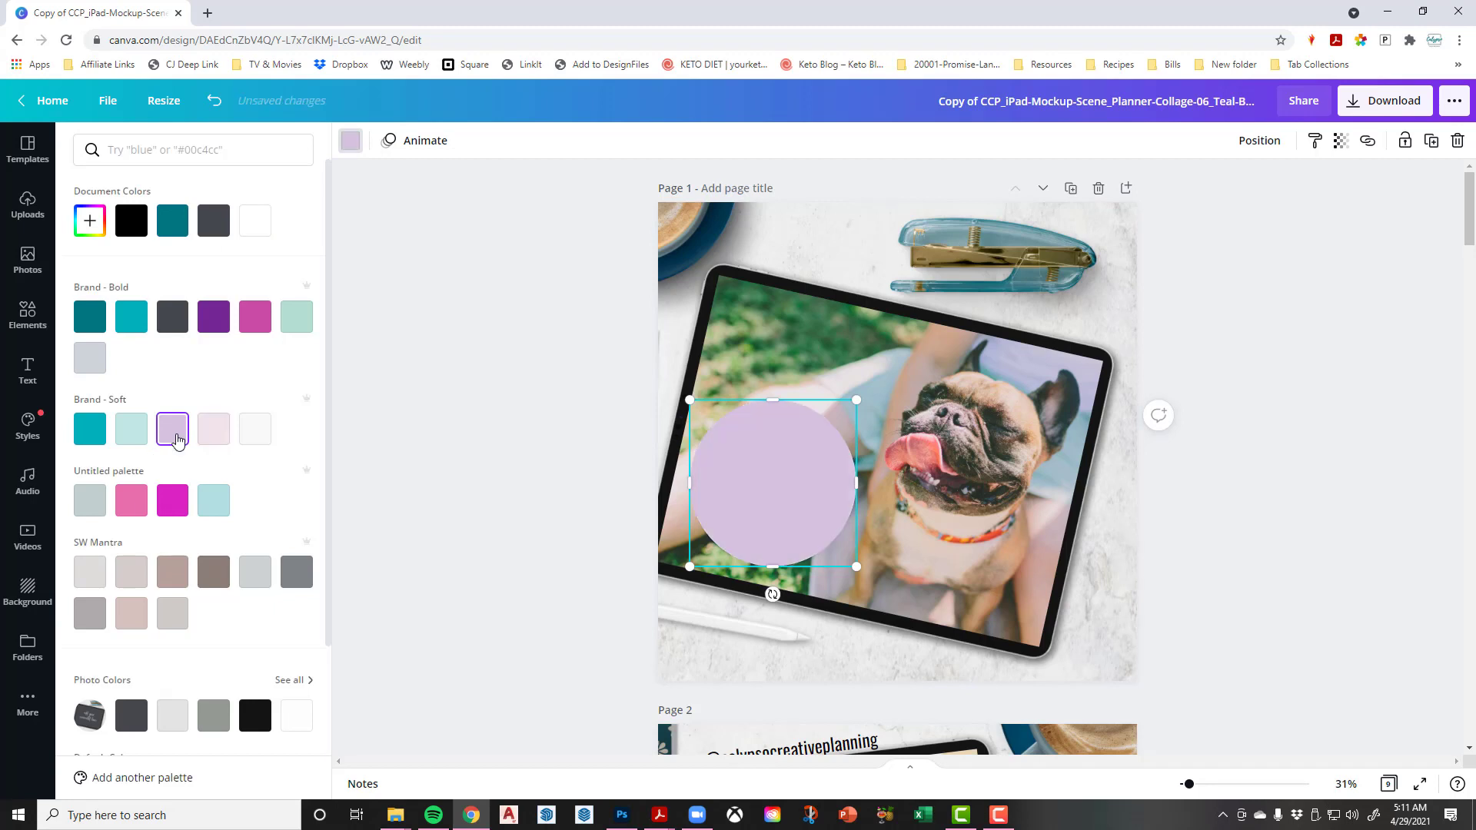
click(133, 230)
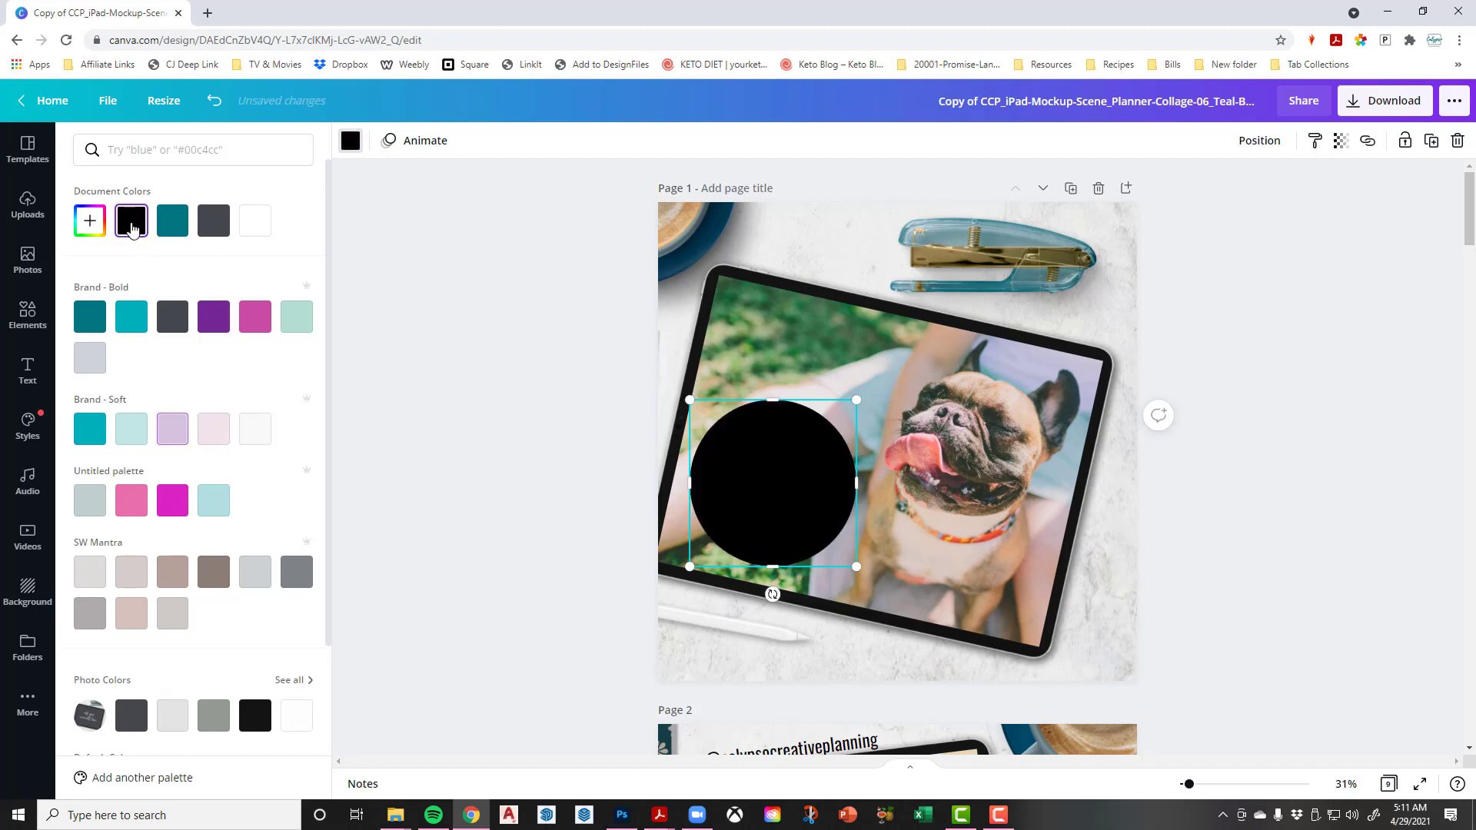
click(295, 572)
click(571, 424)
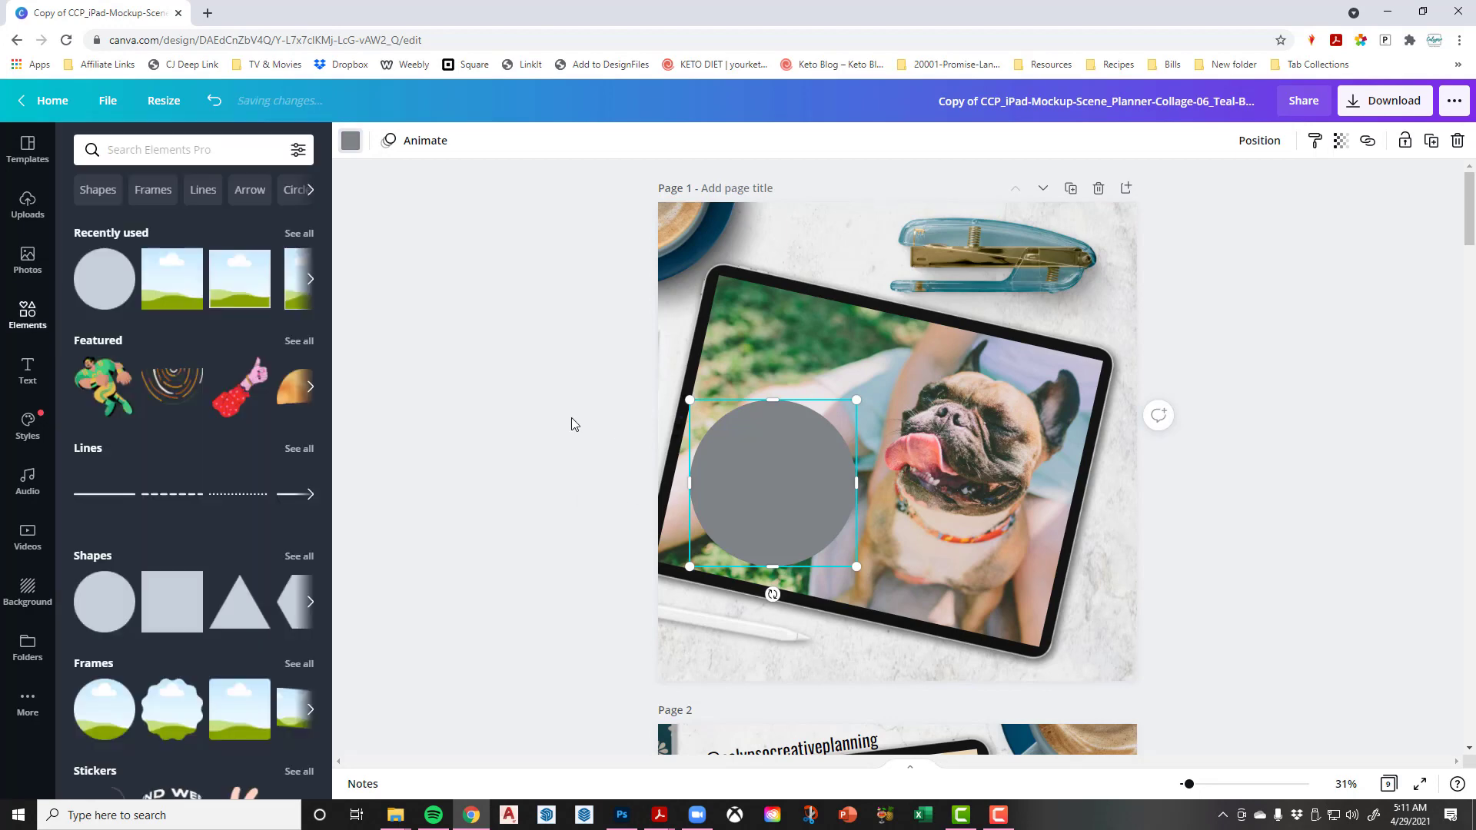
click(518, 390)
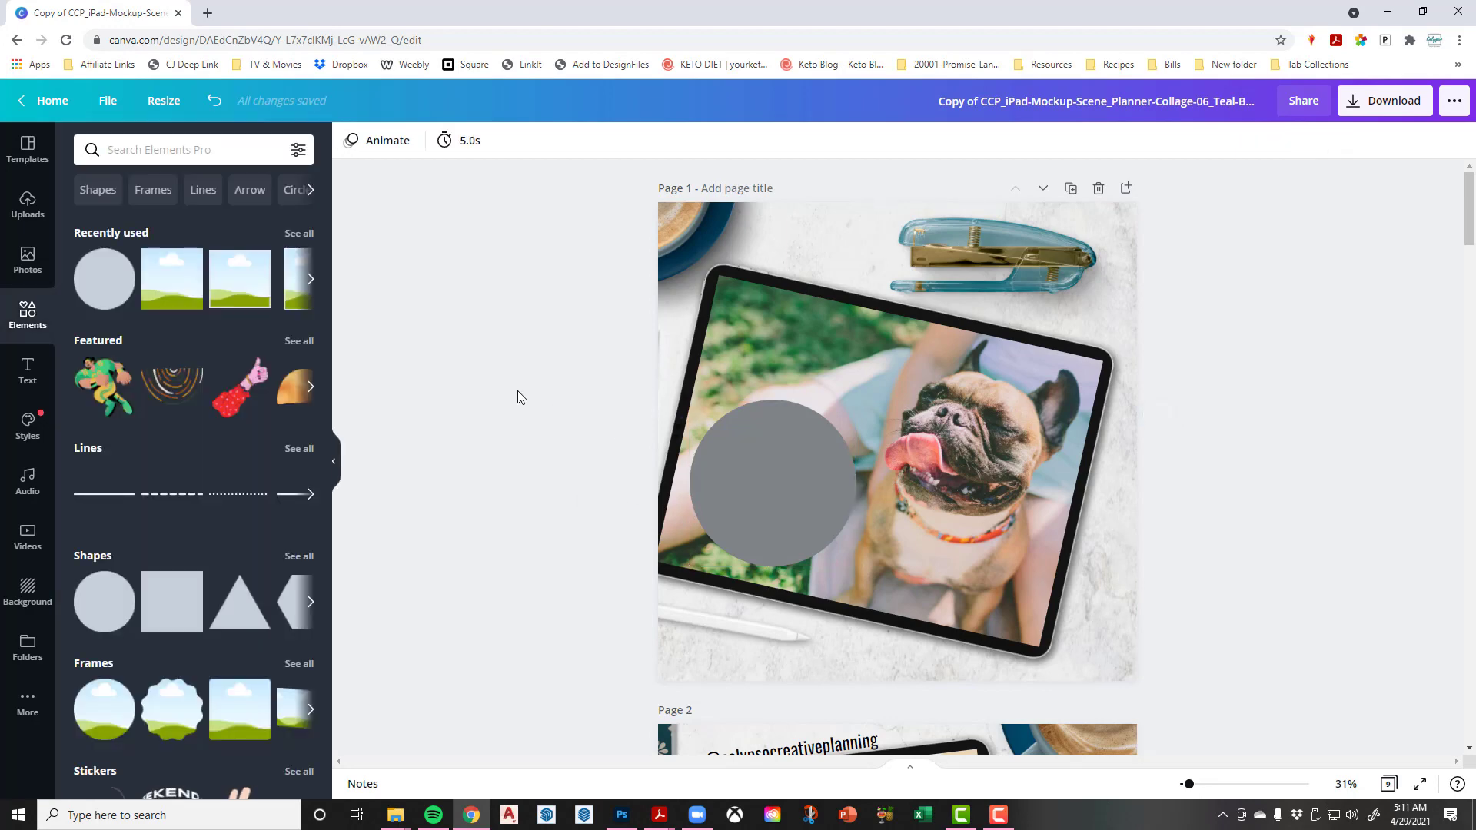
Add a subheading to page 1, enlarge it to about size 67.8 and tilt it along the tablet's lower edge
click(27, 369)
click(172, 276)
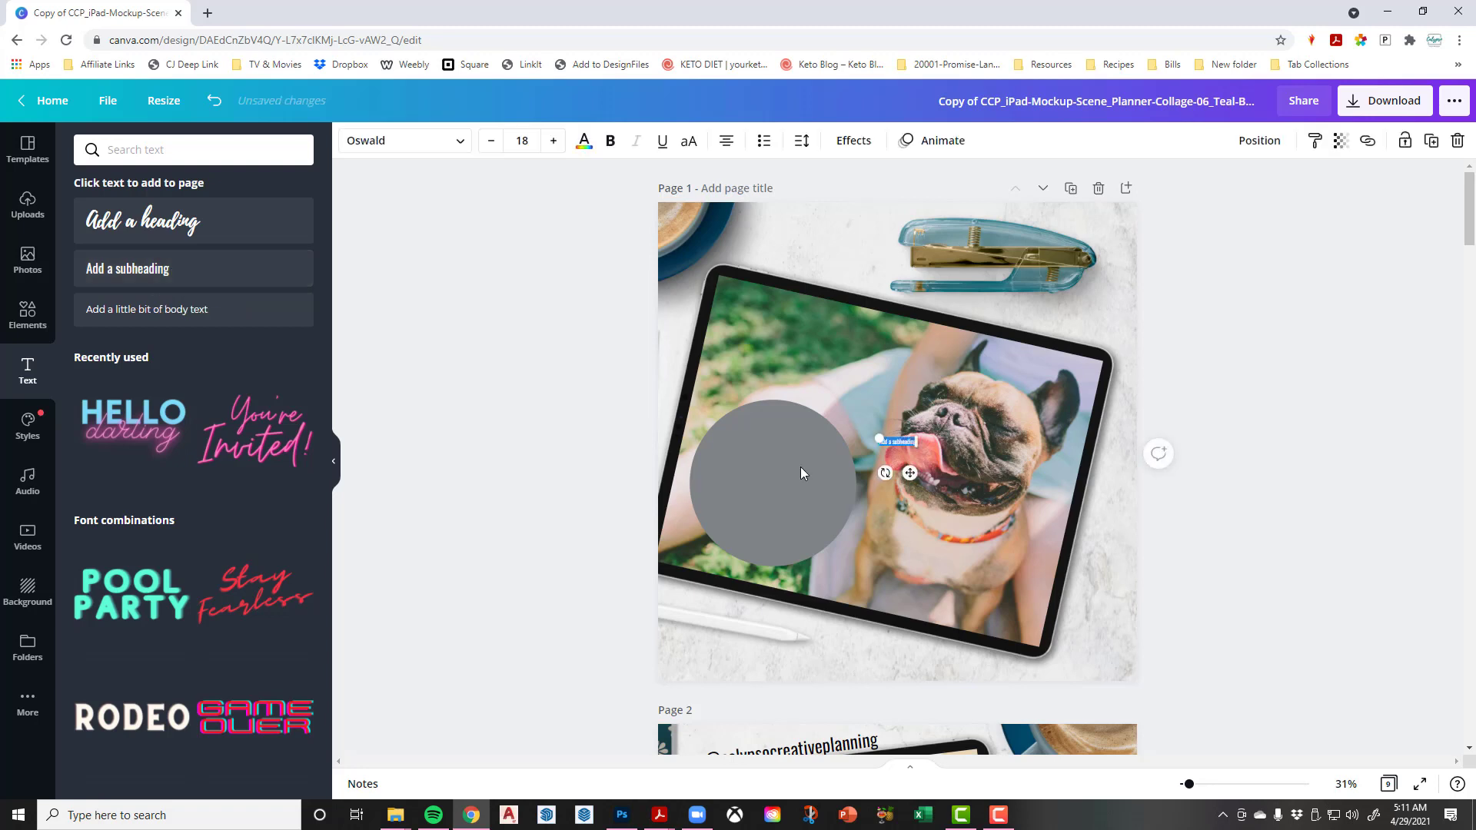
drag(917, 448, 1020, 465)
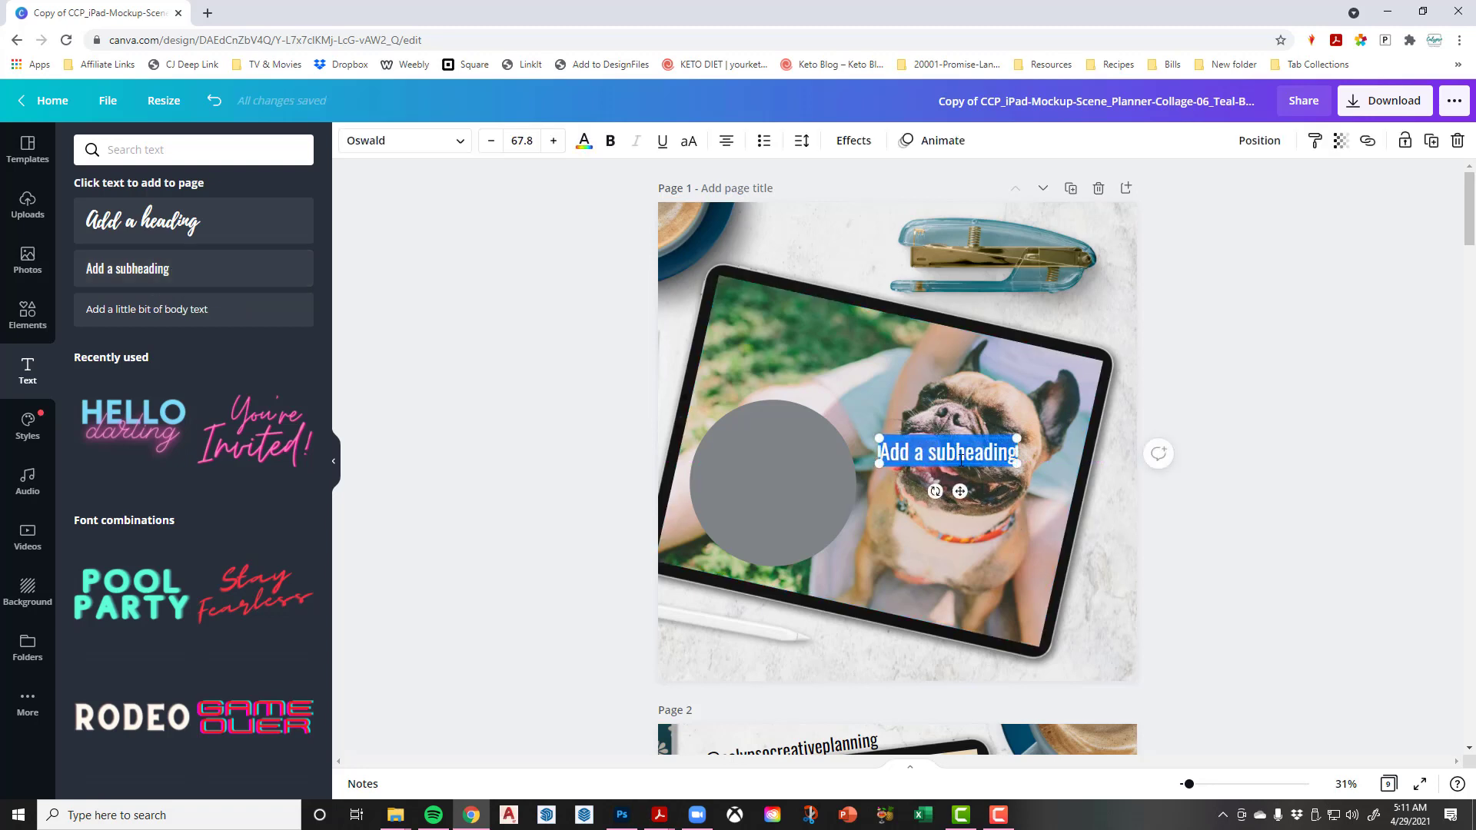
drag(960, 463, 886, 641)
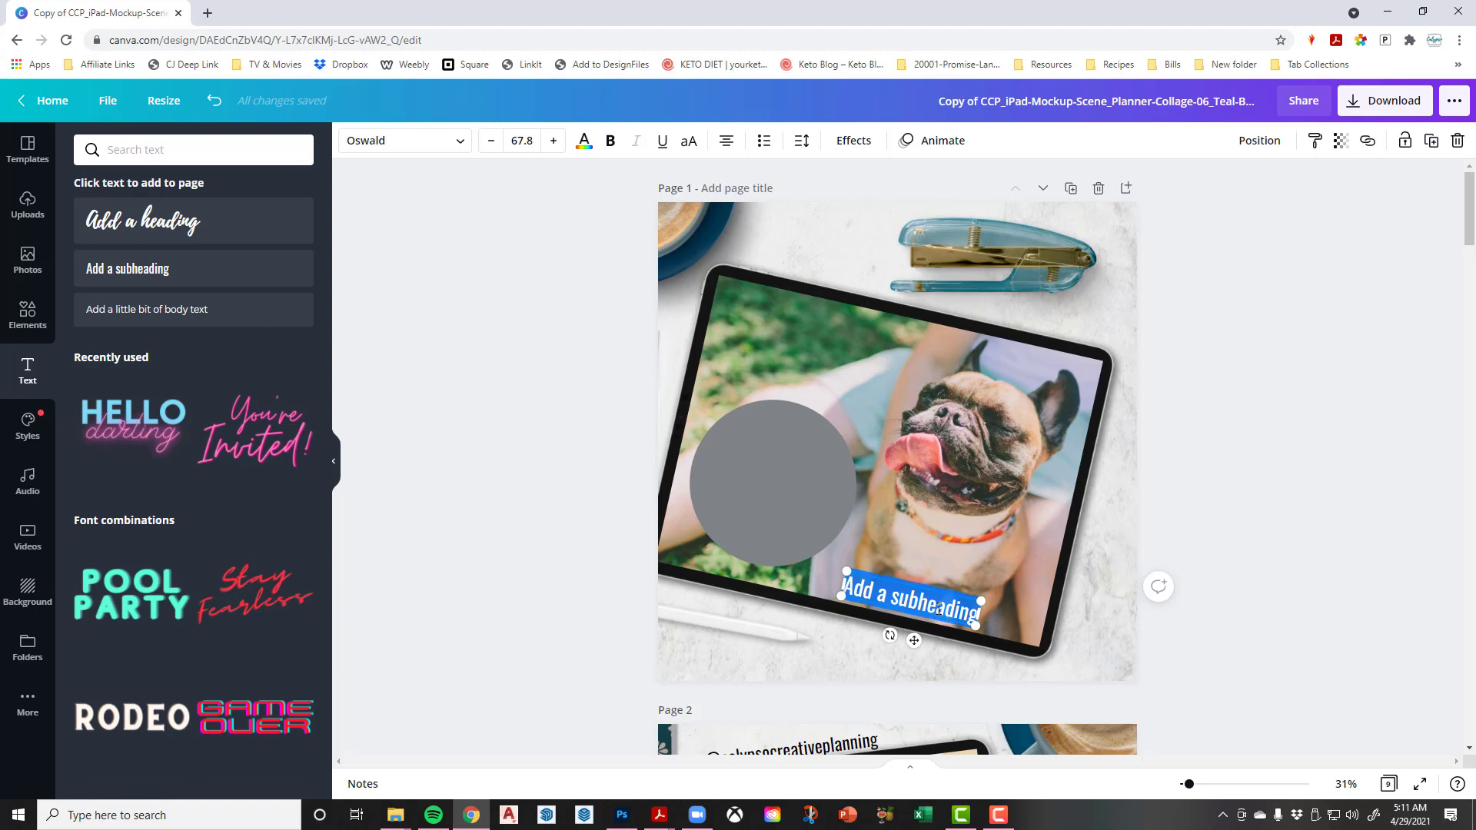
Make the new subheading read "Sale!", "50%" and "off" on three separate lines
text(Sale)
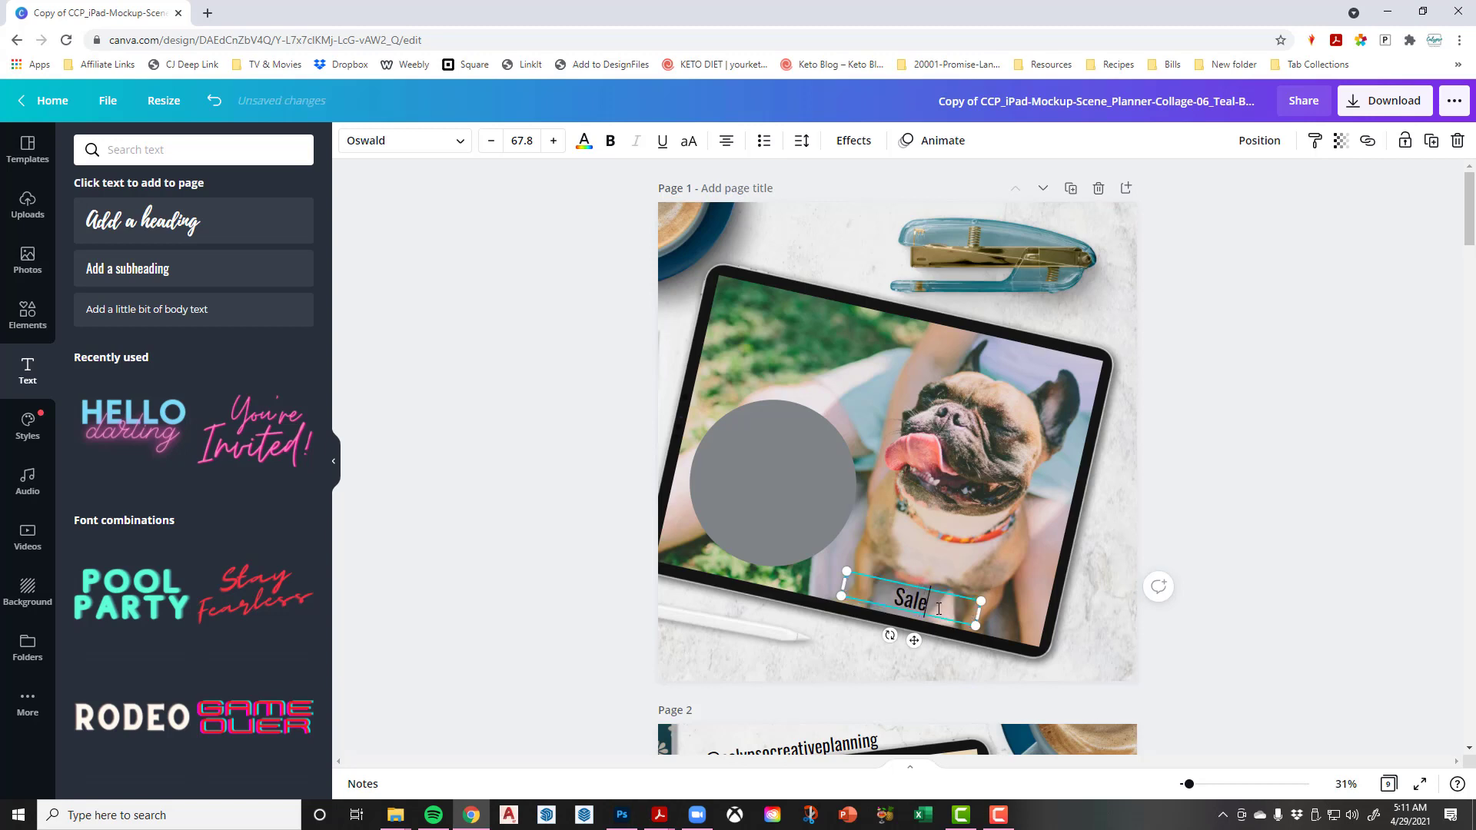
text(!)
key(Return)
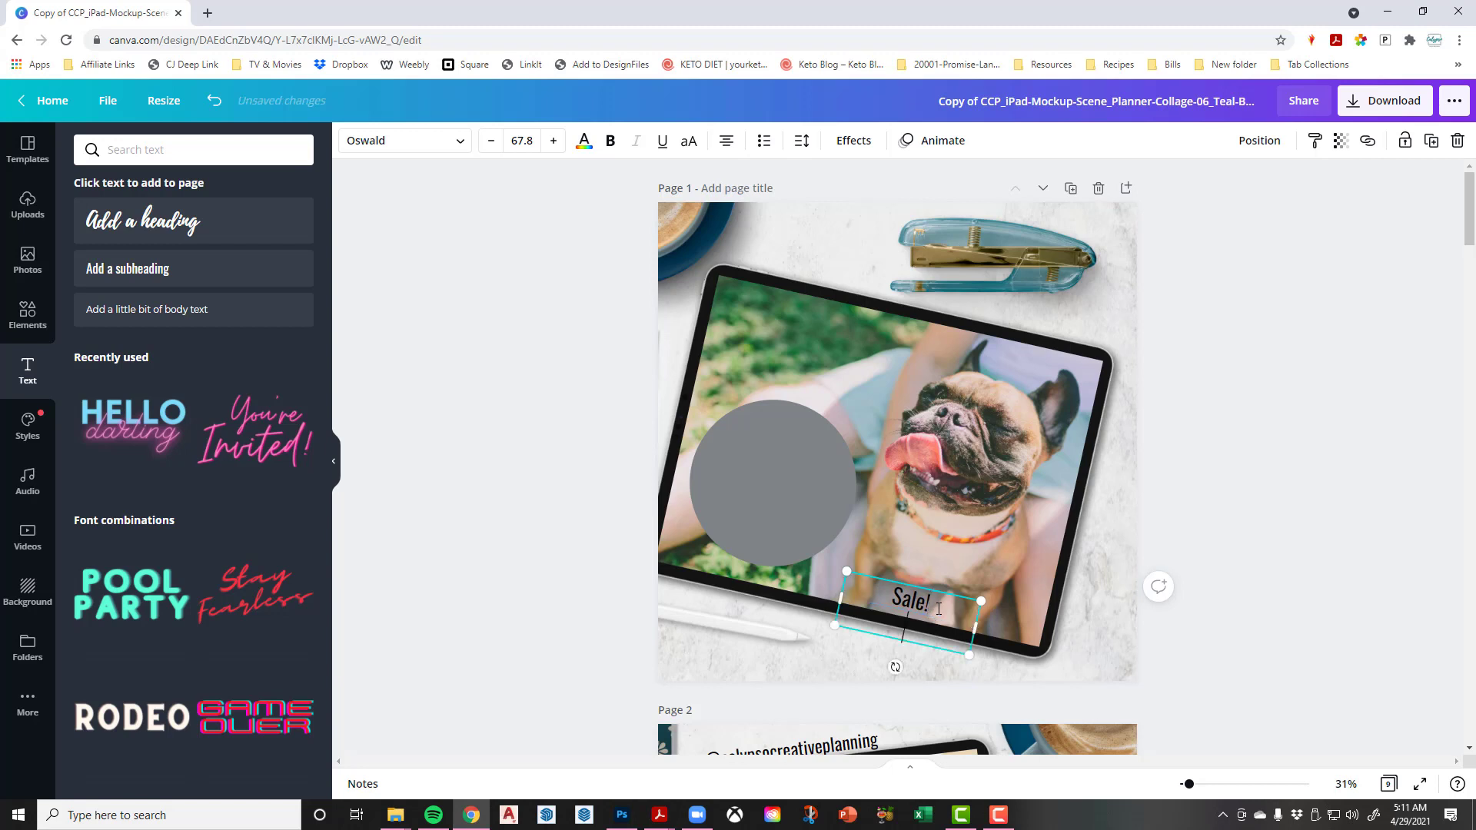
text(50%)
key(Return)
text(off)
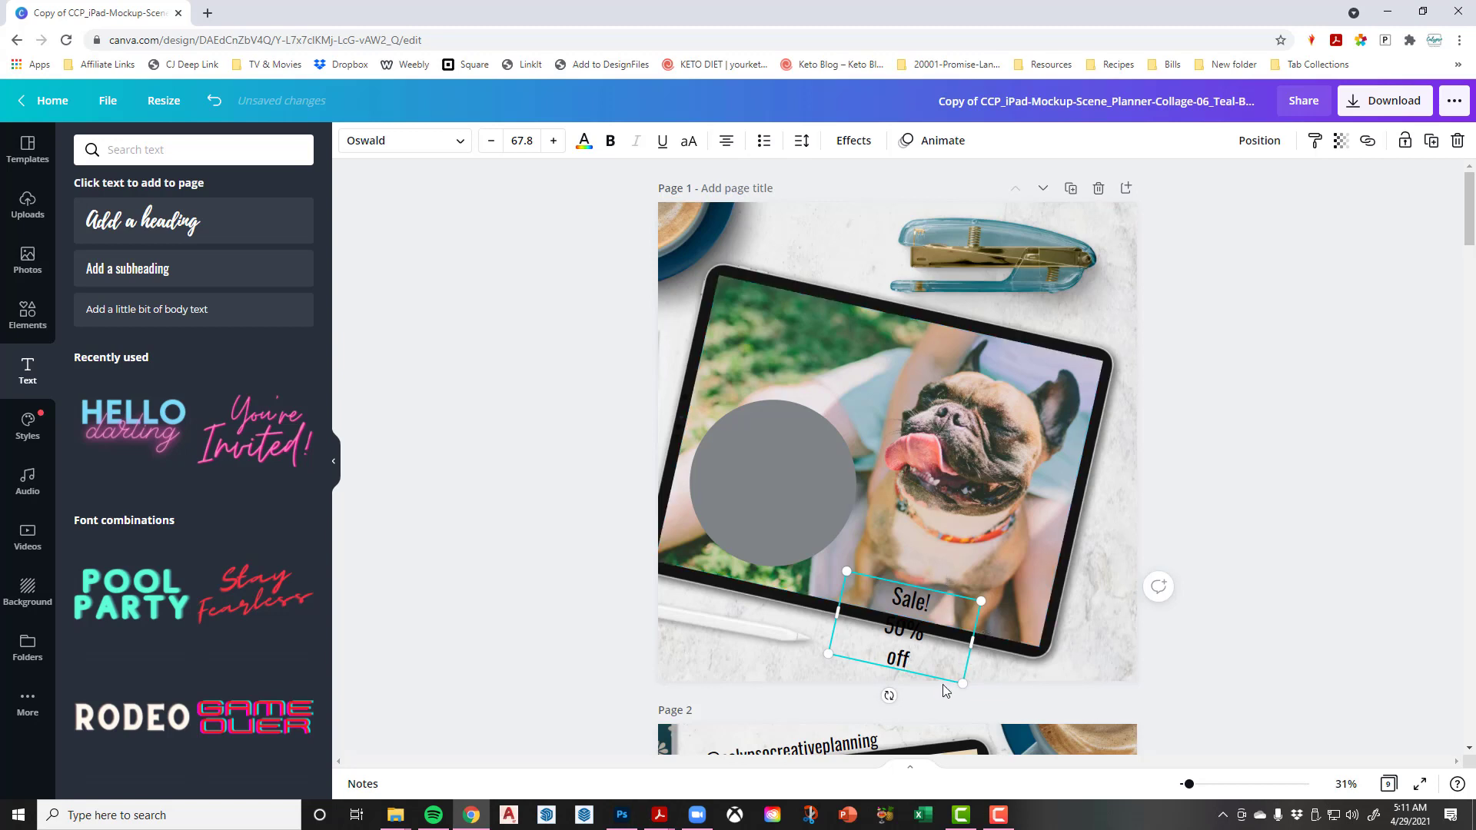
Enlarge the sale text to about size 107 and centre it on the grey circle
drag(942, 682, 897, 609)
drag(911, 544, 848, 530)
drag(809, 591, 806, 561)
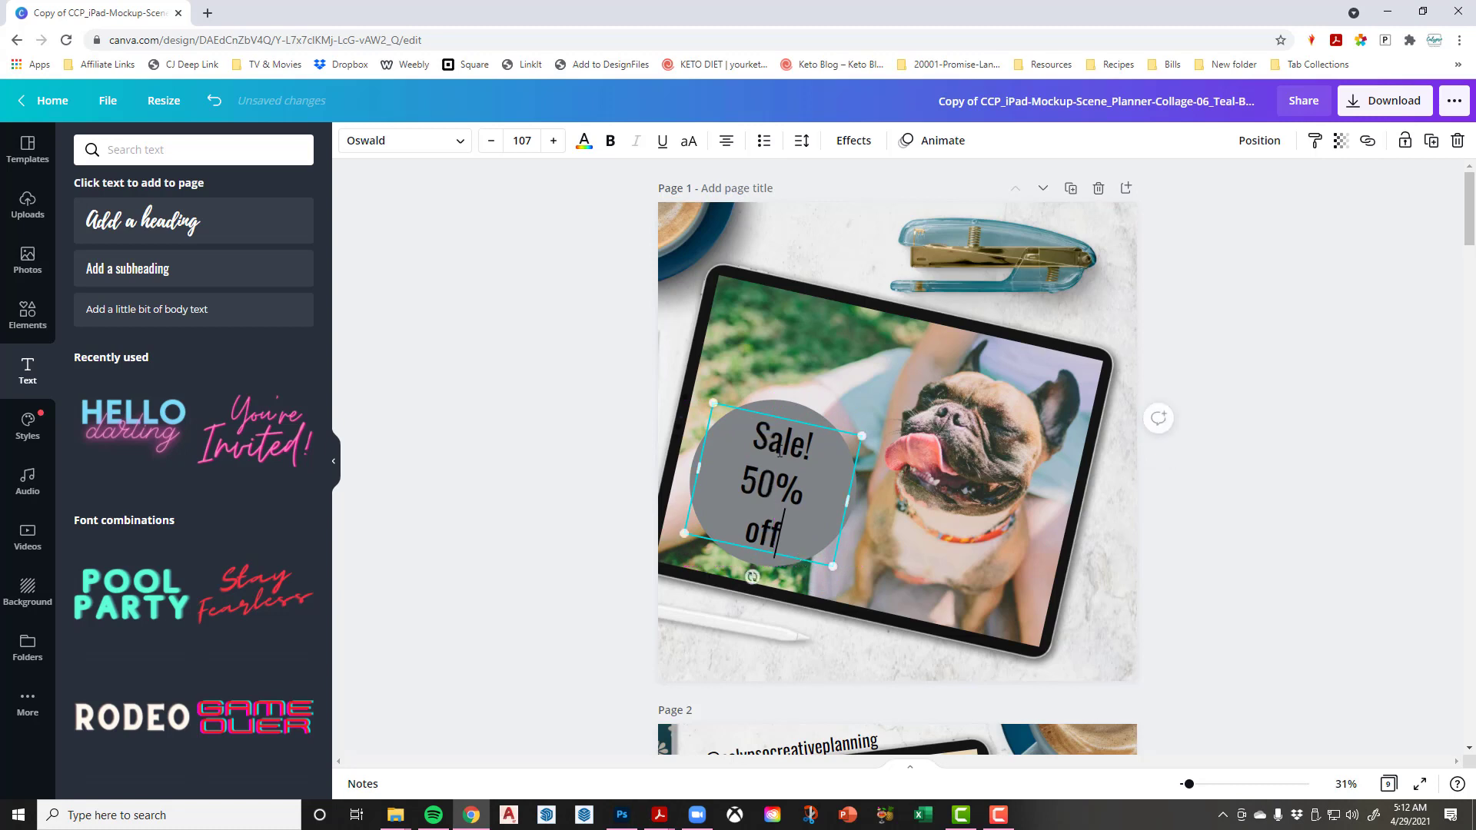
Change the sale text's colour to white
click(584, 143)
click(254, 221)
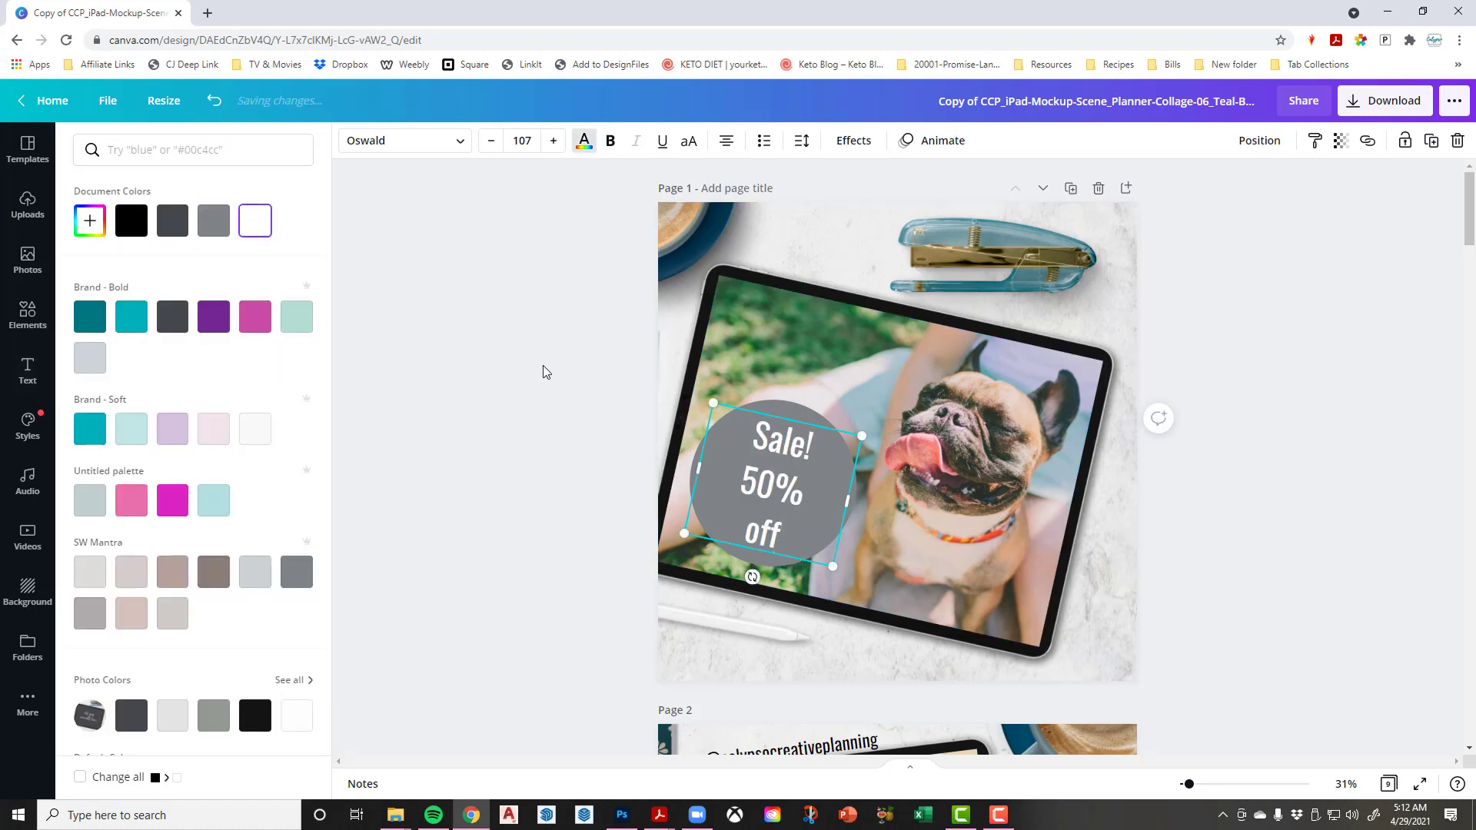
key(Escape)
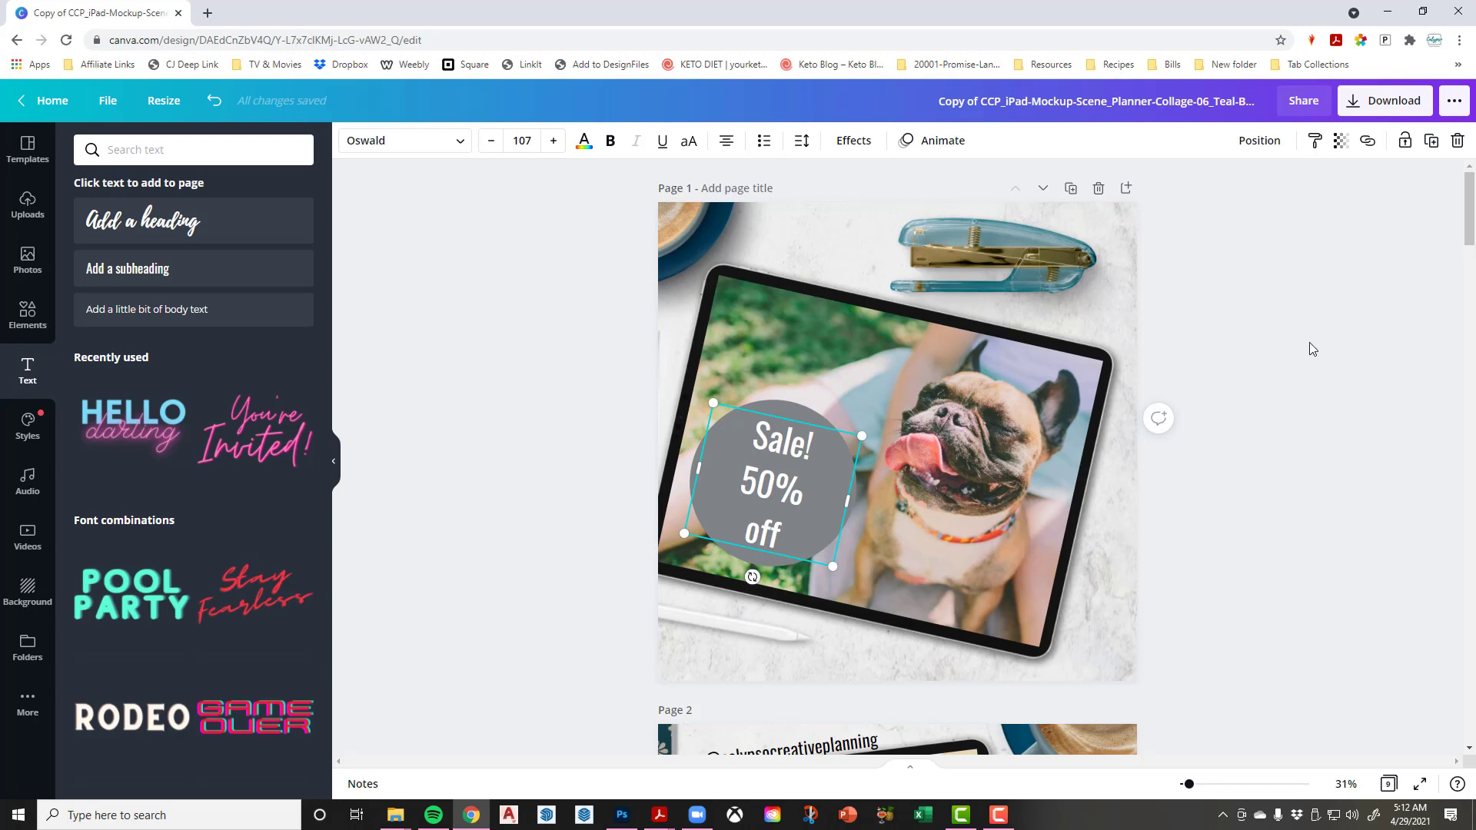
Duplicate the white sale text, colour the copy black and offset it slightly so the white original forms a drop shadow
click(1432, 142)
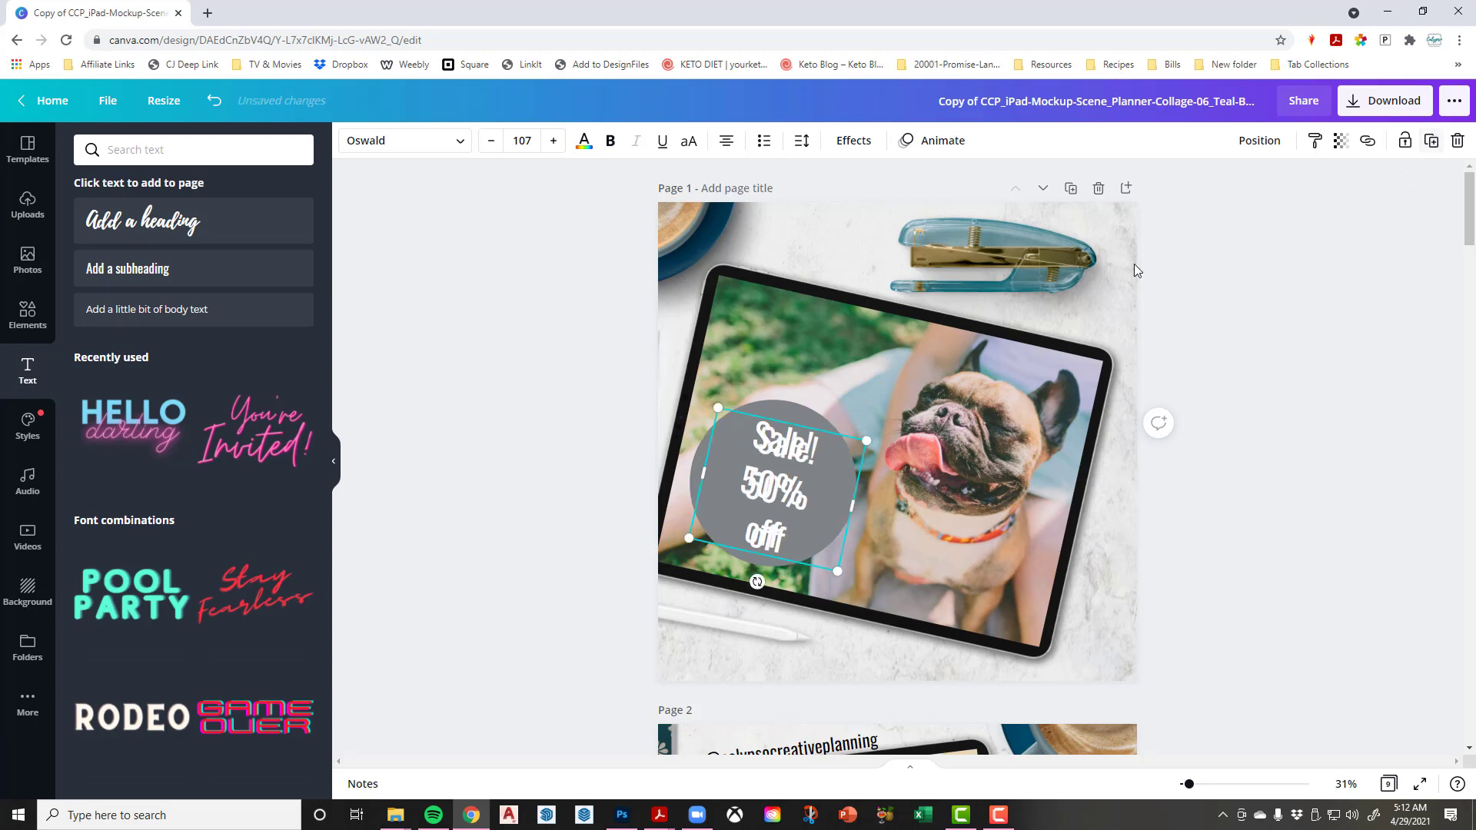
click(584, 144)
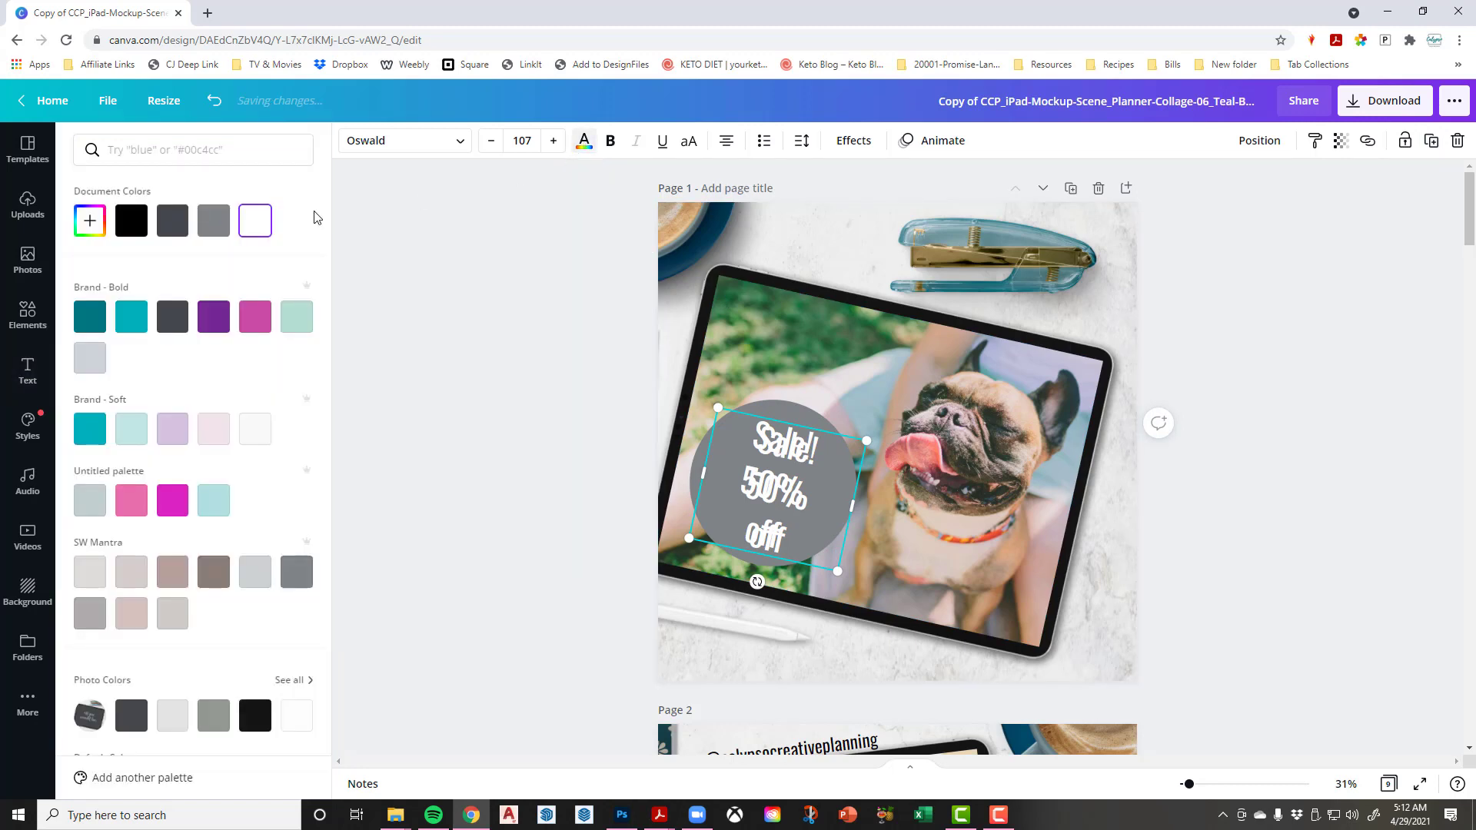
click(132, 220)
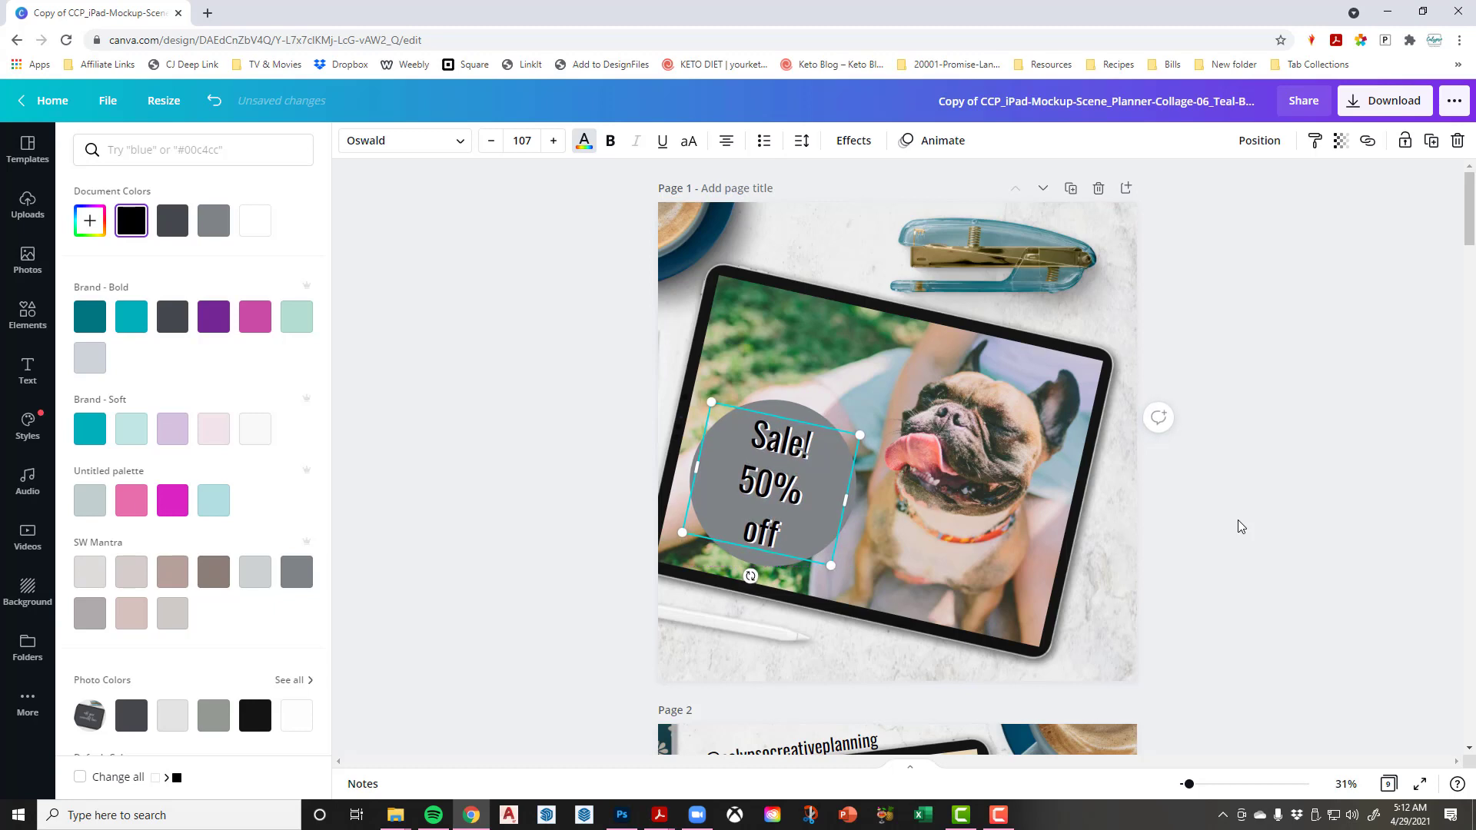
click(1283, 511)
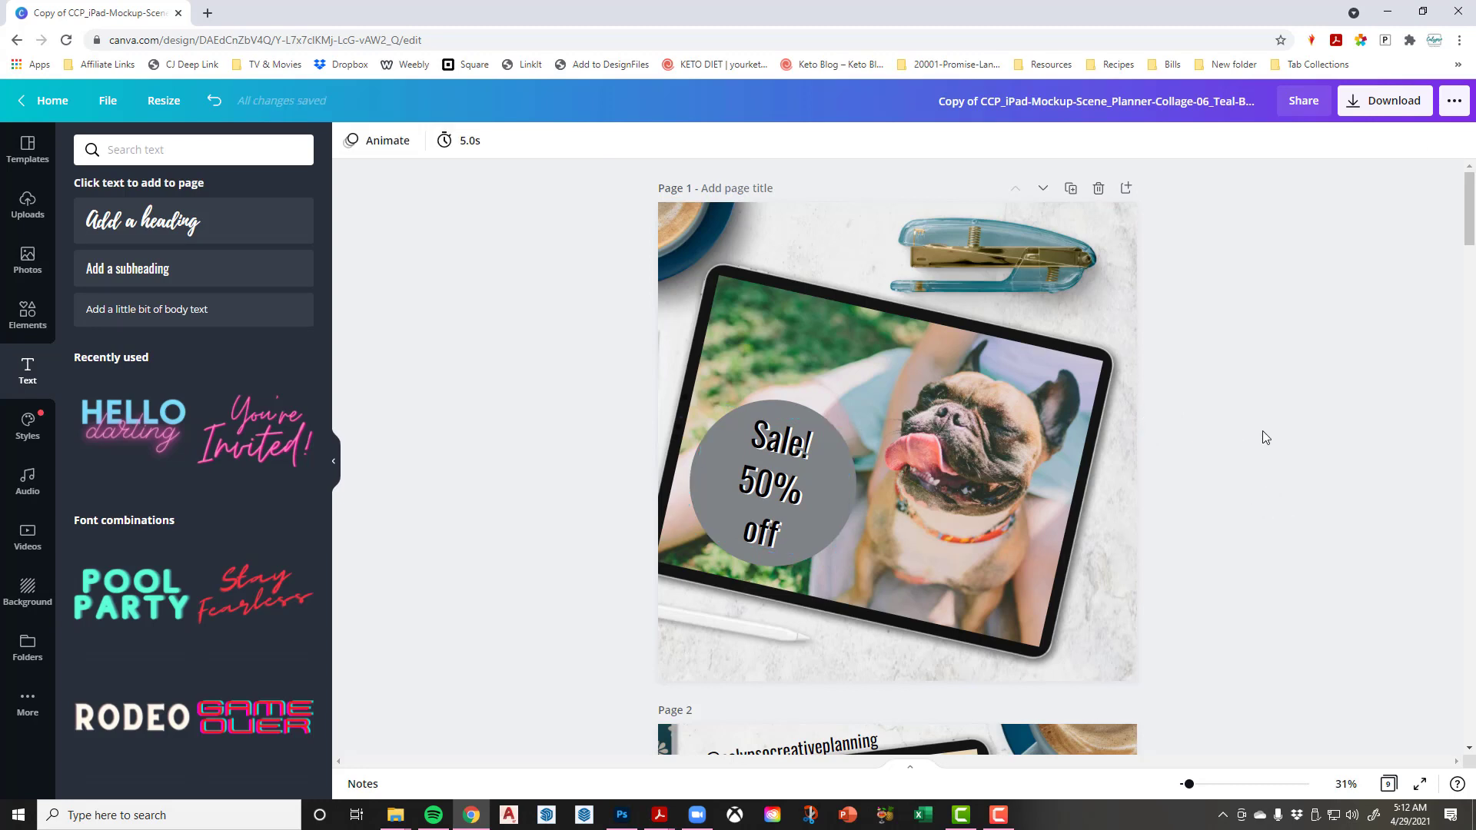
Duplicate the grey circle and move the copy two levels backward, behind the sale text and the original circle
click(853, 504)
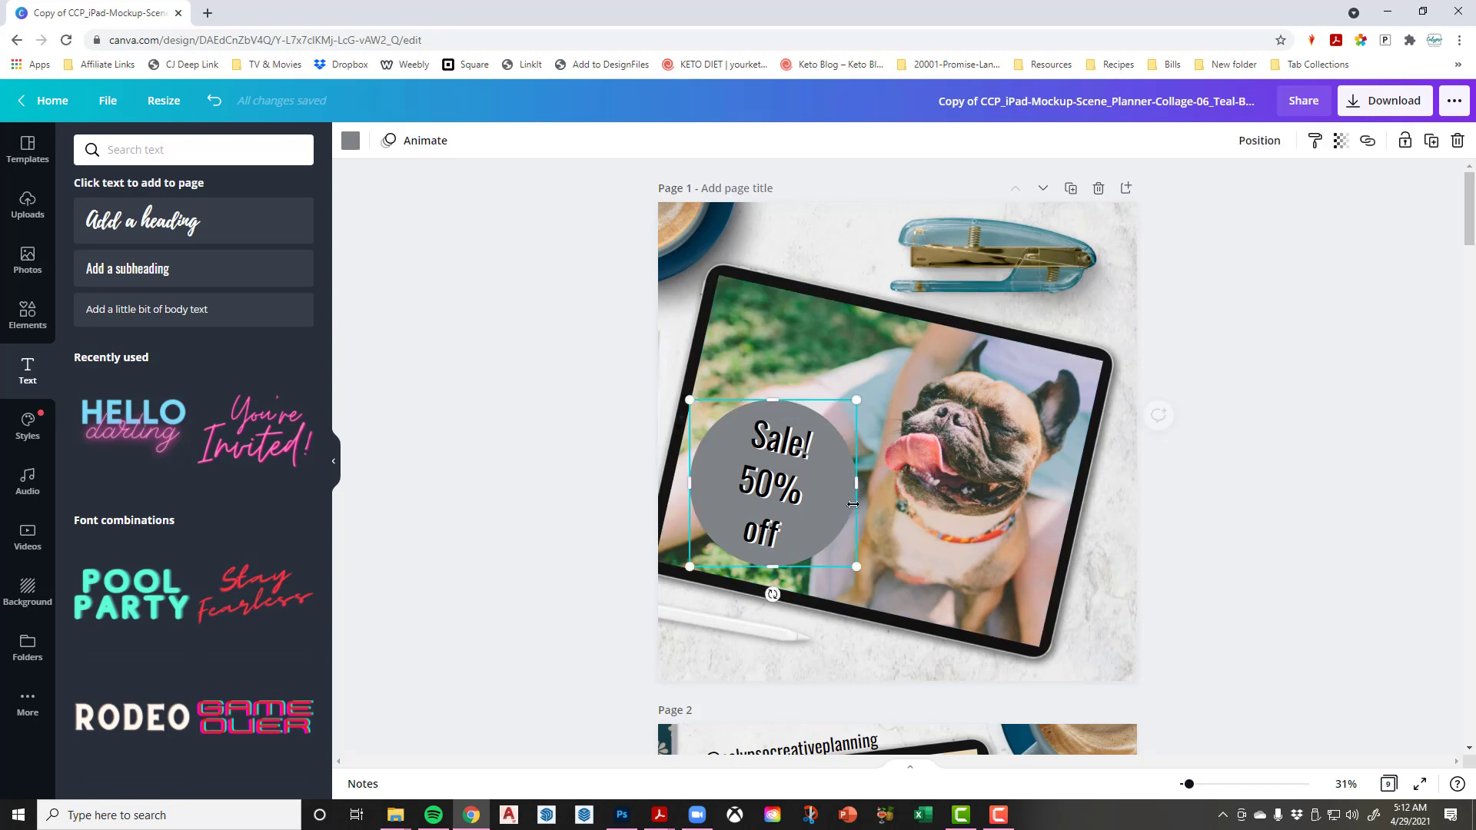
click(1431, 146)
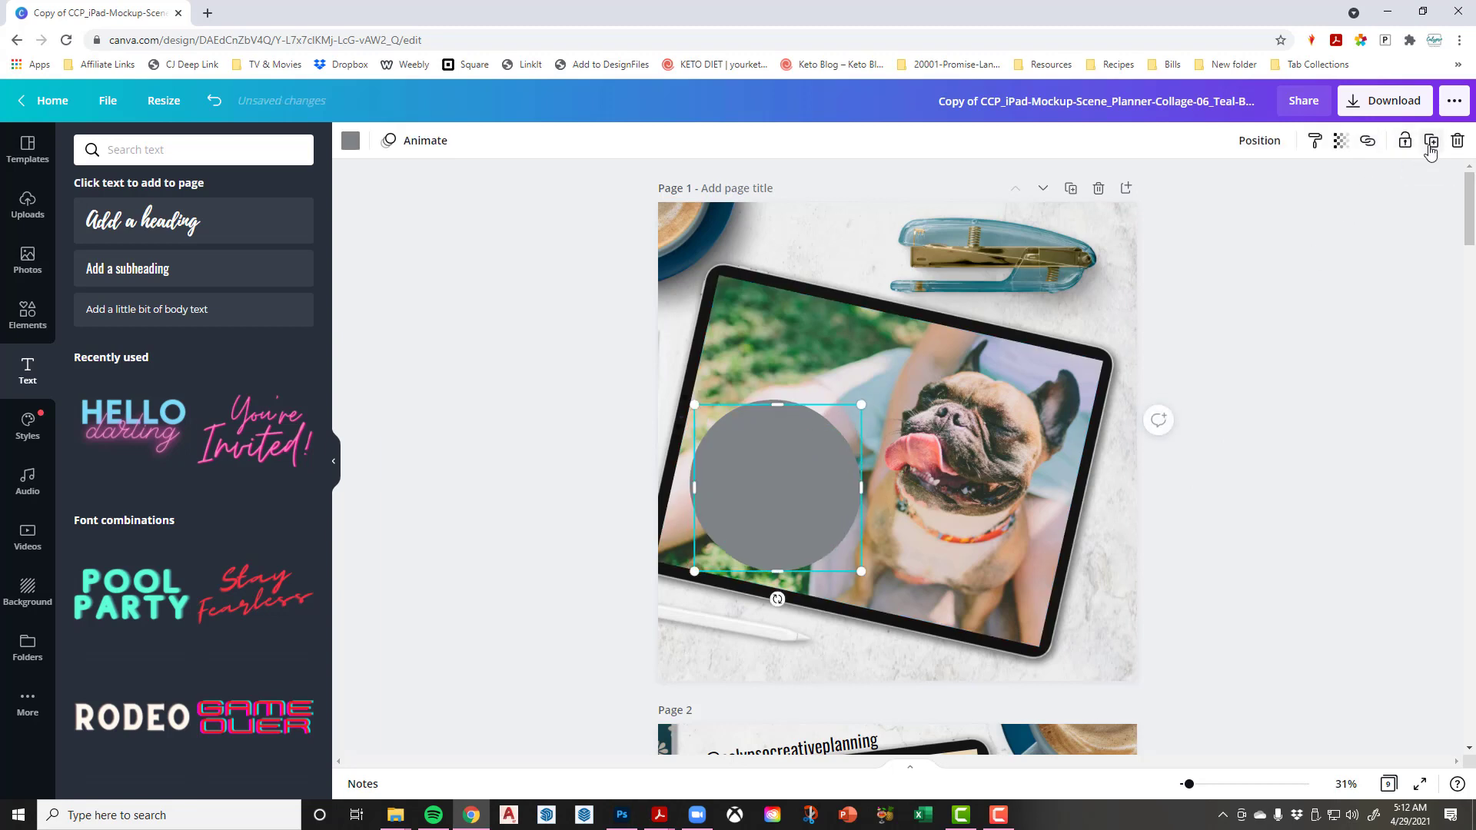
click(1269, 148)
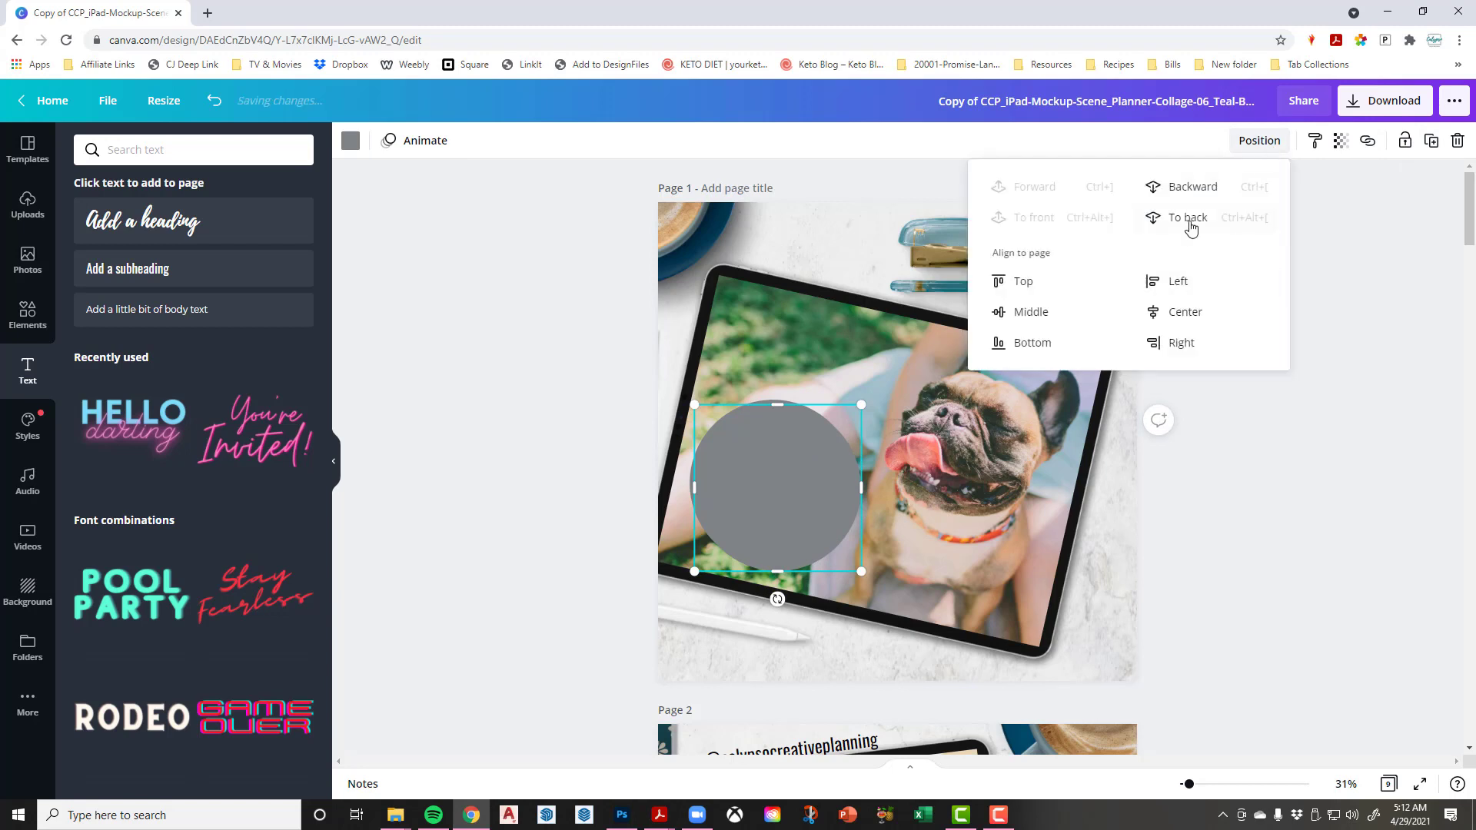
click(1187, 192)
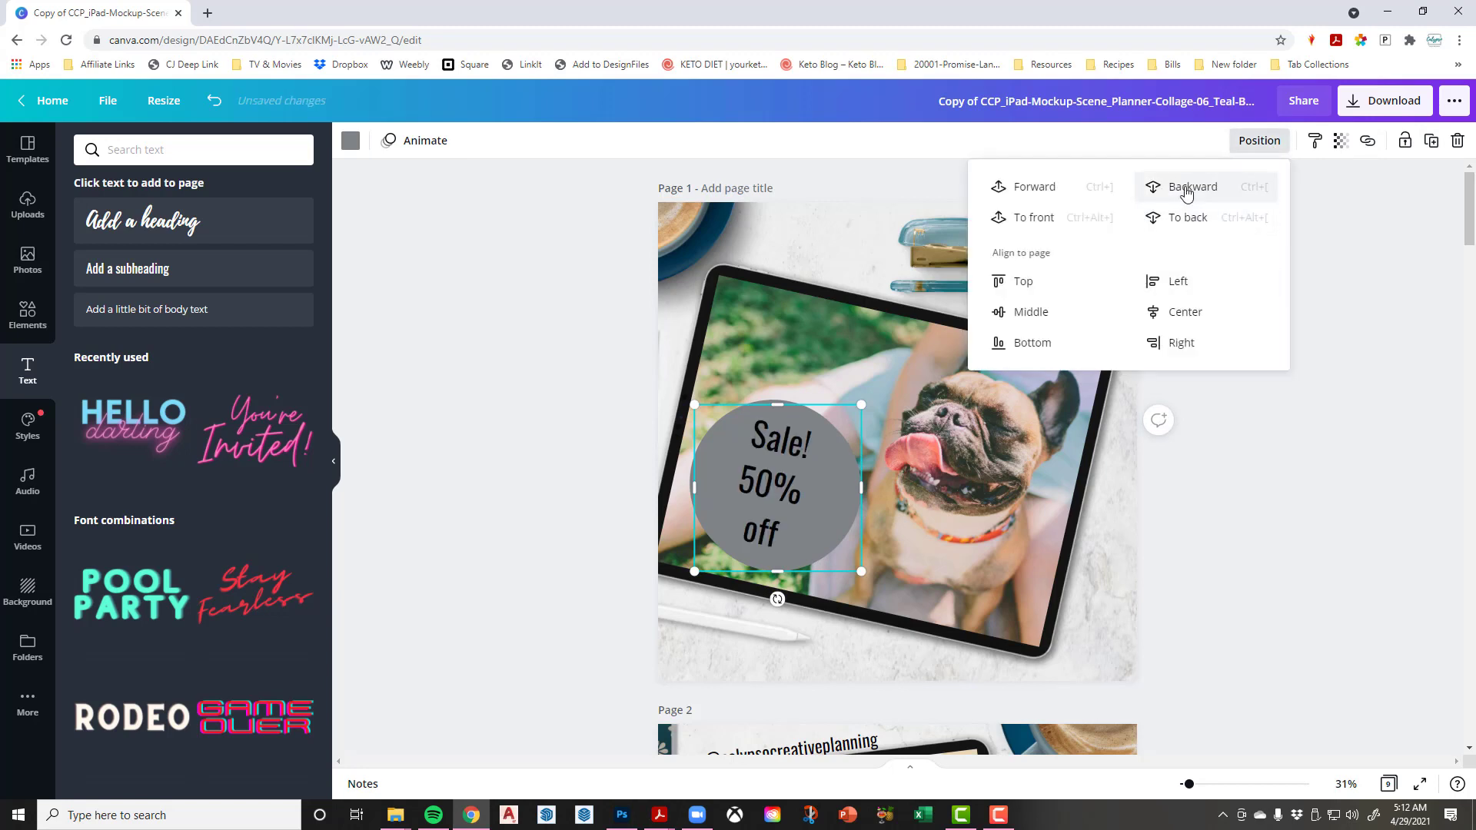
click(1187, 192)
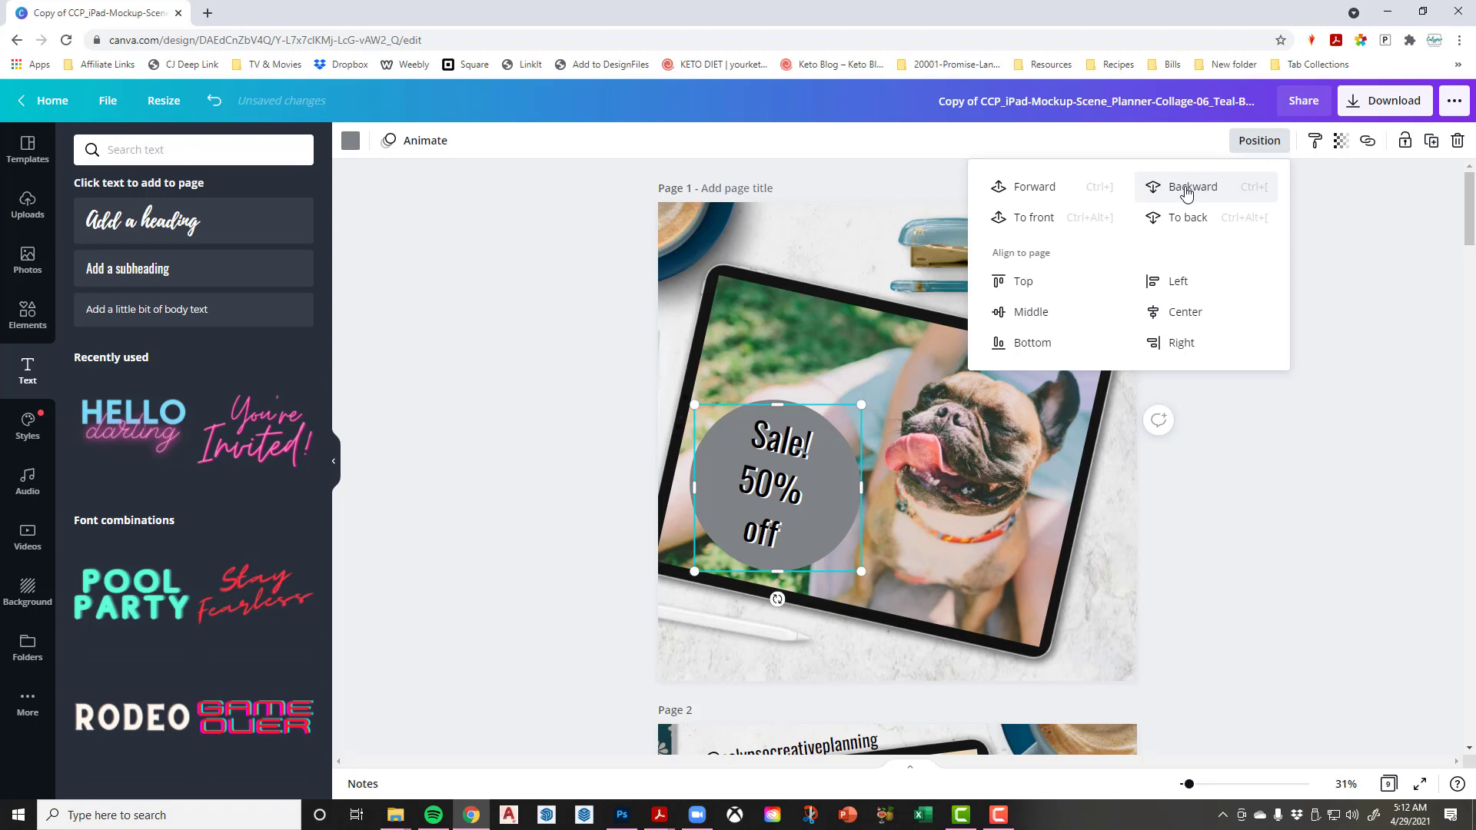
Colour the rear circle white and nudge it to form a thin edge along the grey circle's lower-right side
click(349, 141)
click(254, 223)
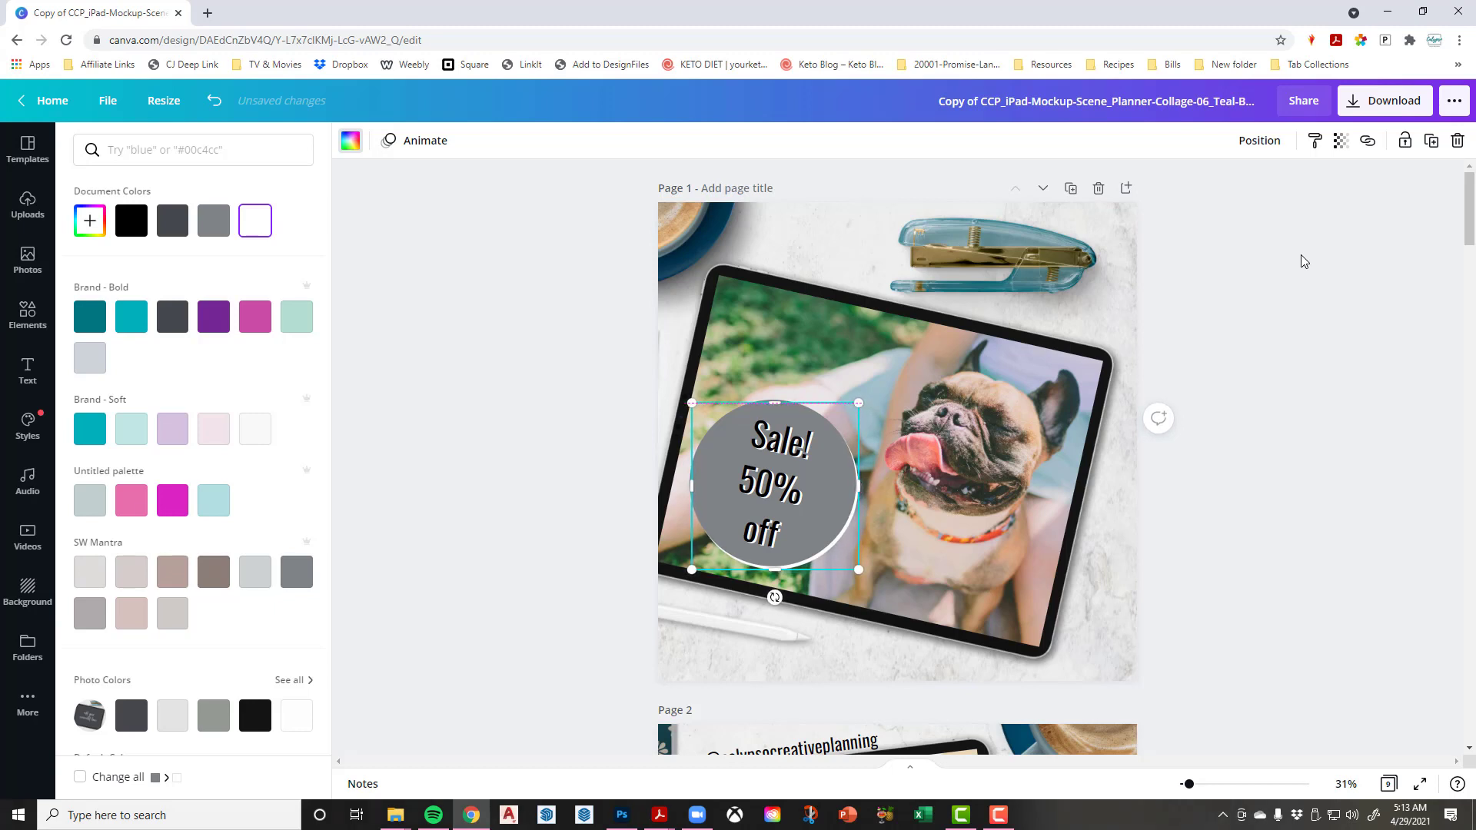
click(1385, 370)
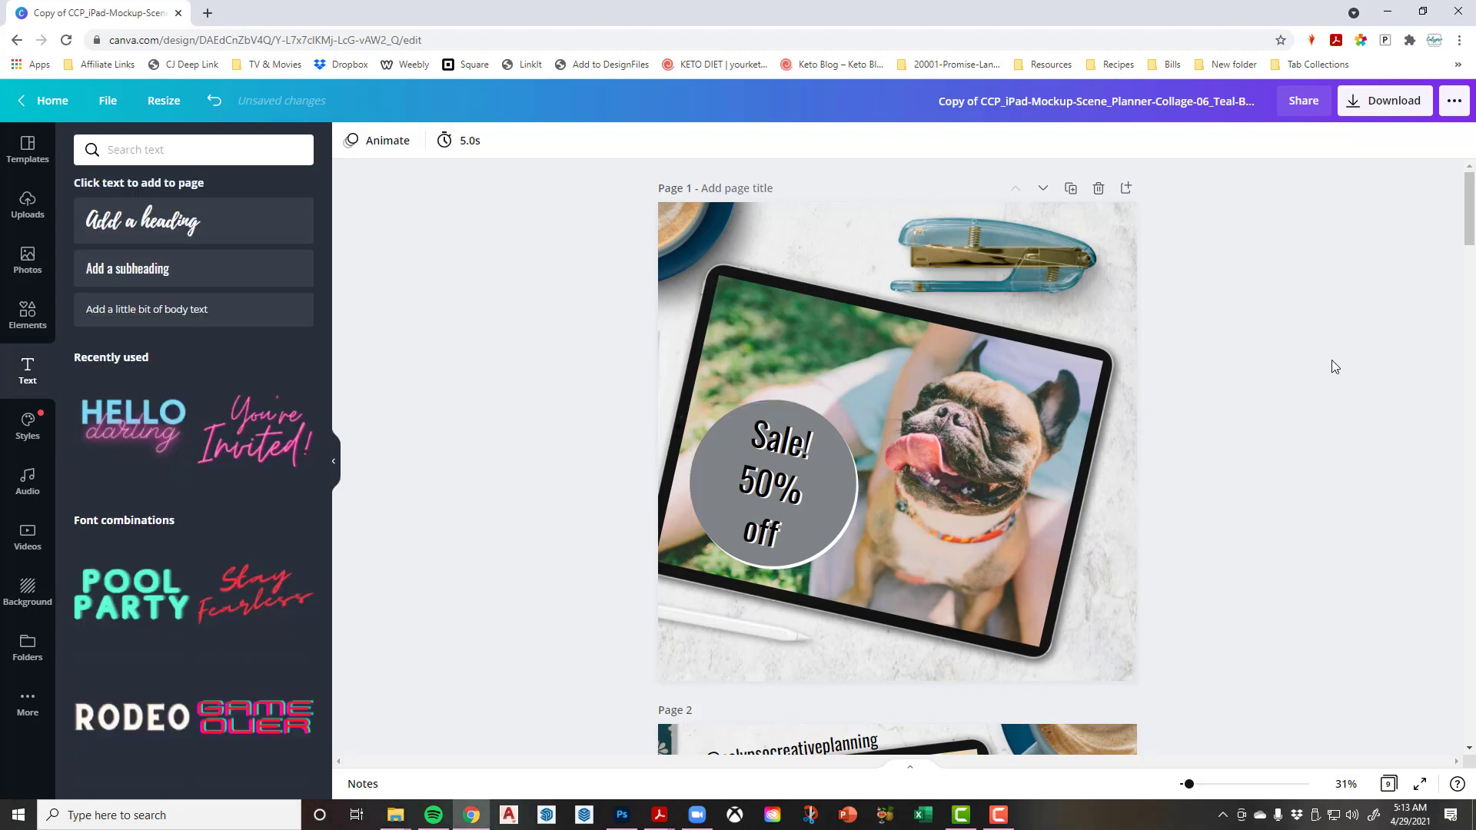
Copy page 2's social handle text onto page 1, tilt it to match the tablet and place it beneath the tablet's lower edge
click(28, 260)
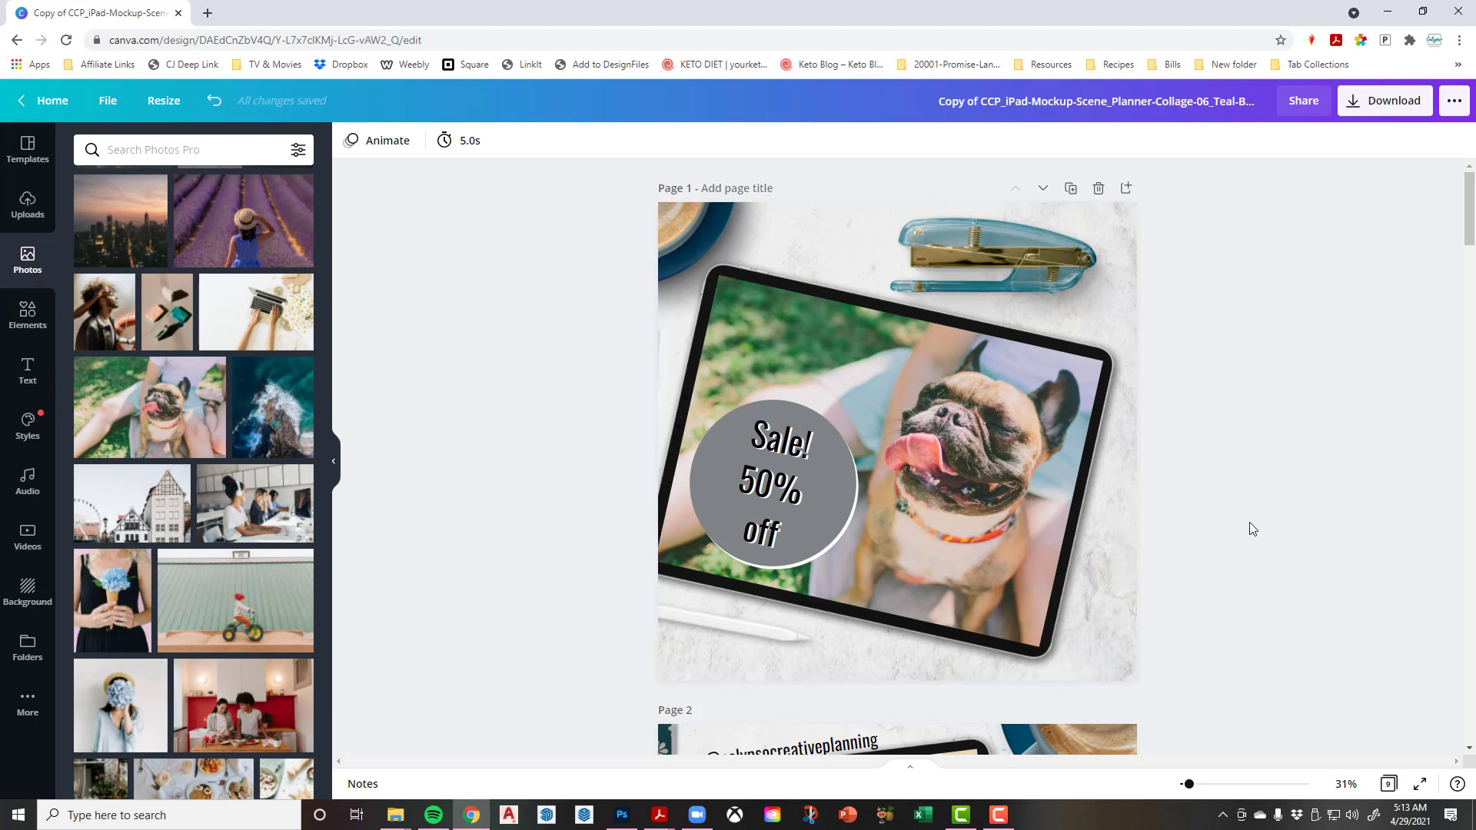
click(863, 747)
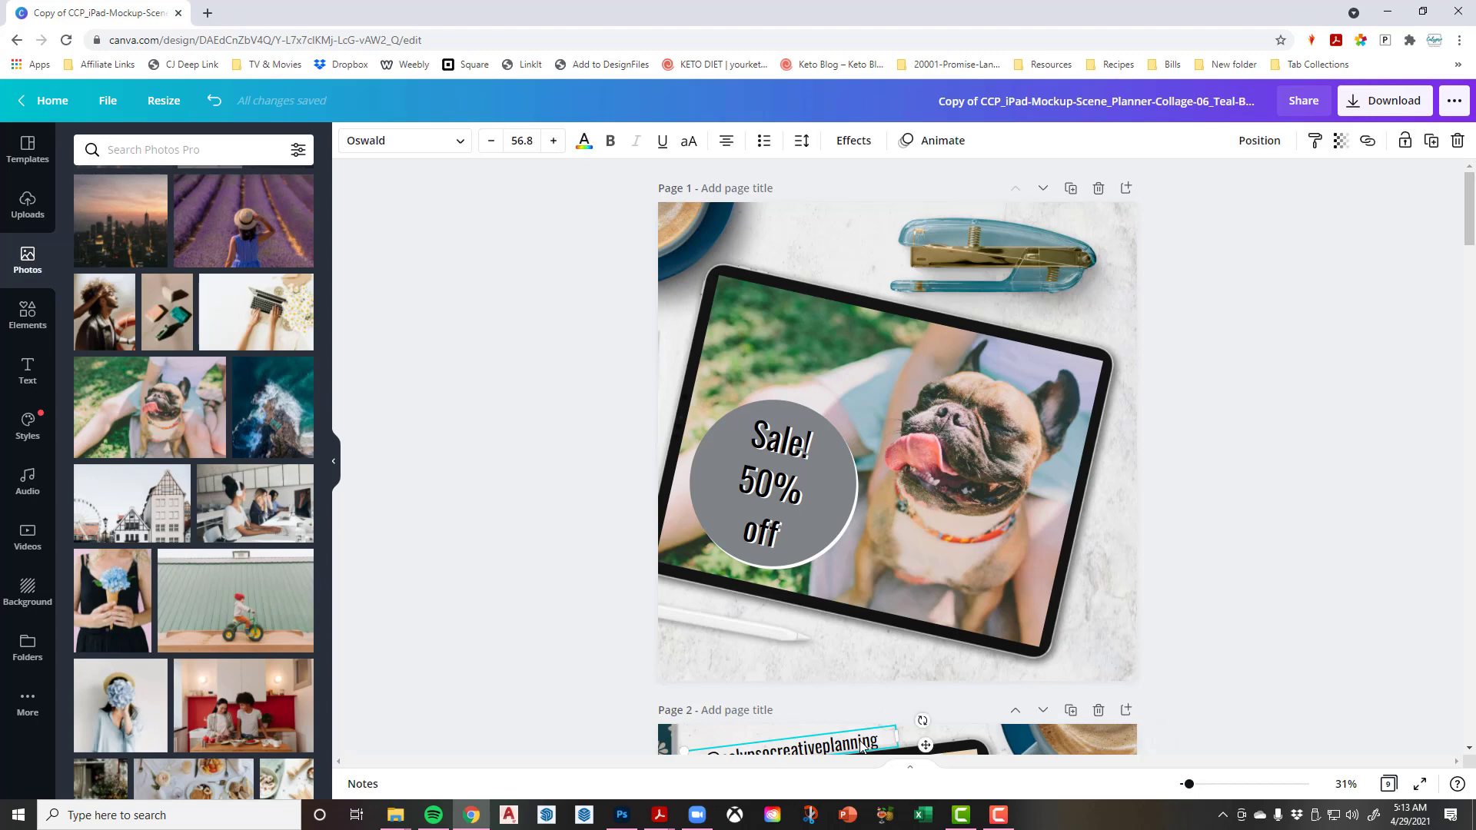
scroll(1196, 540, down, 4)
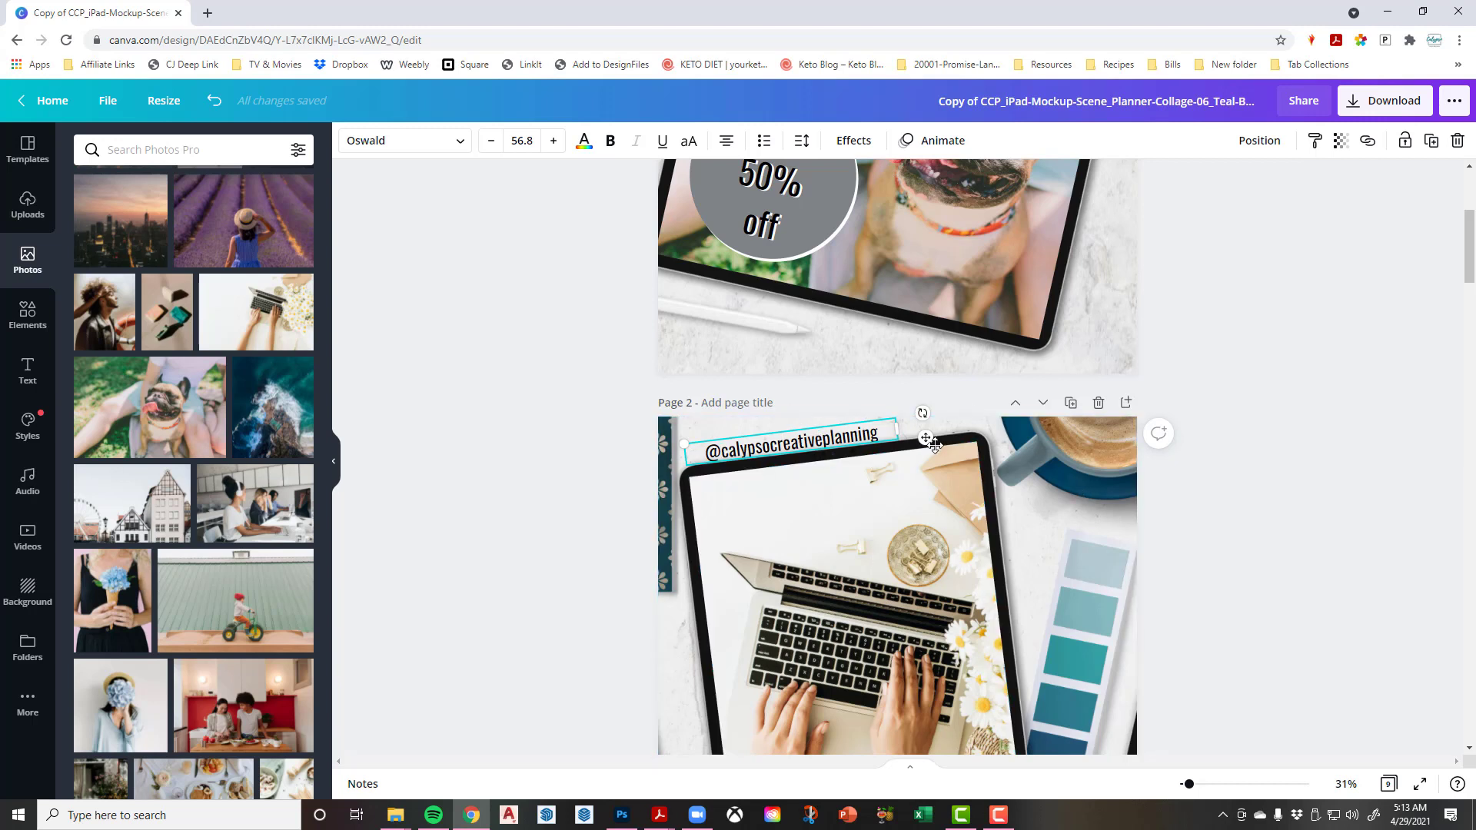
scroll(935, 446, up, 2)
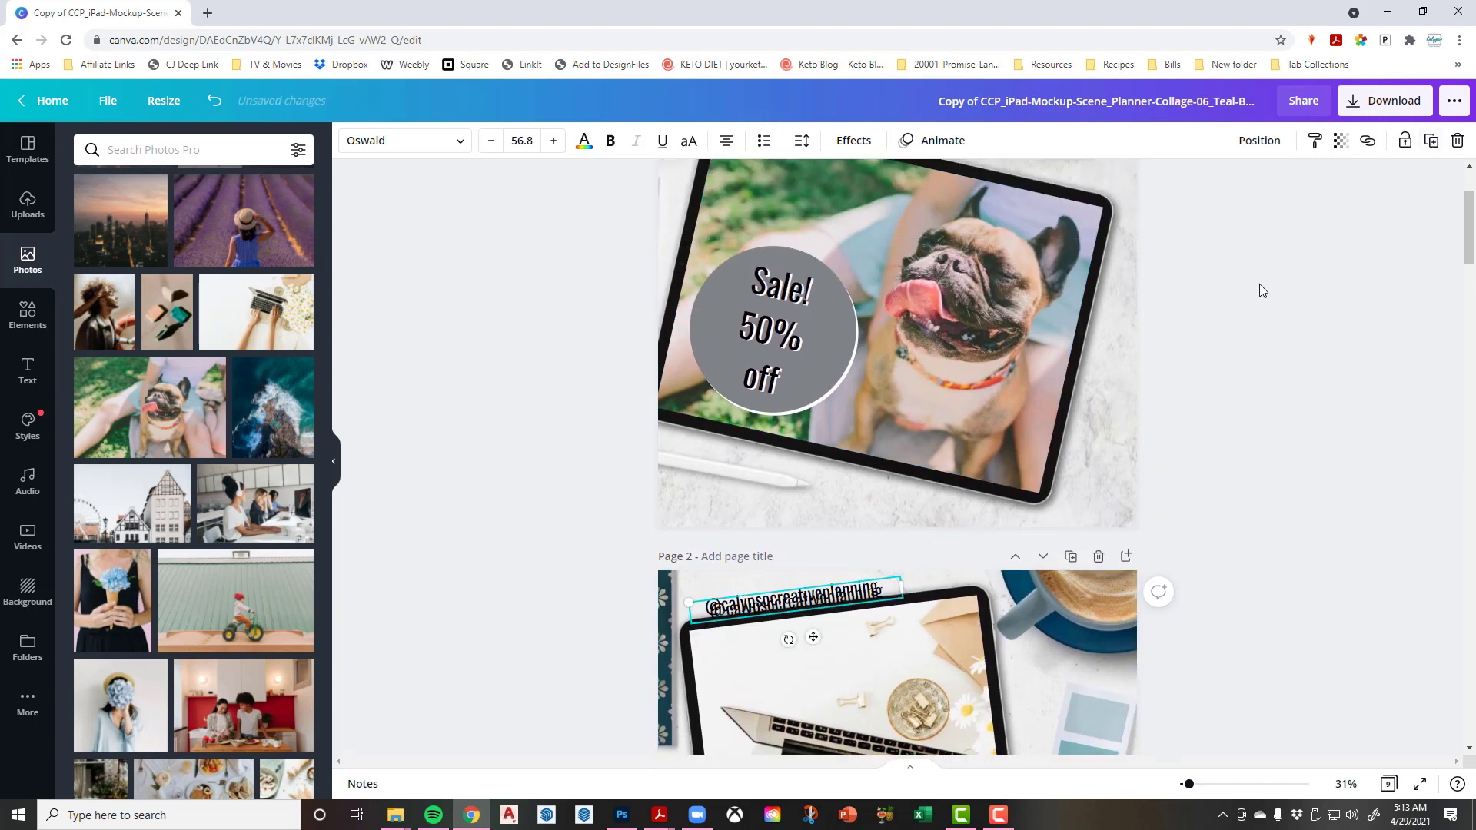
drag(882, 605, 1101, 477)
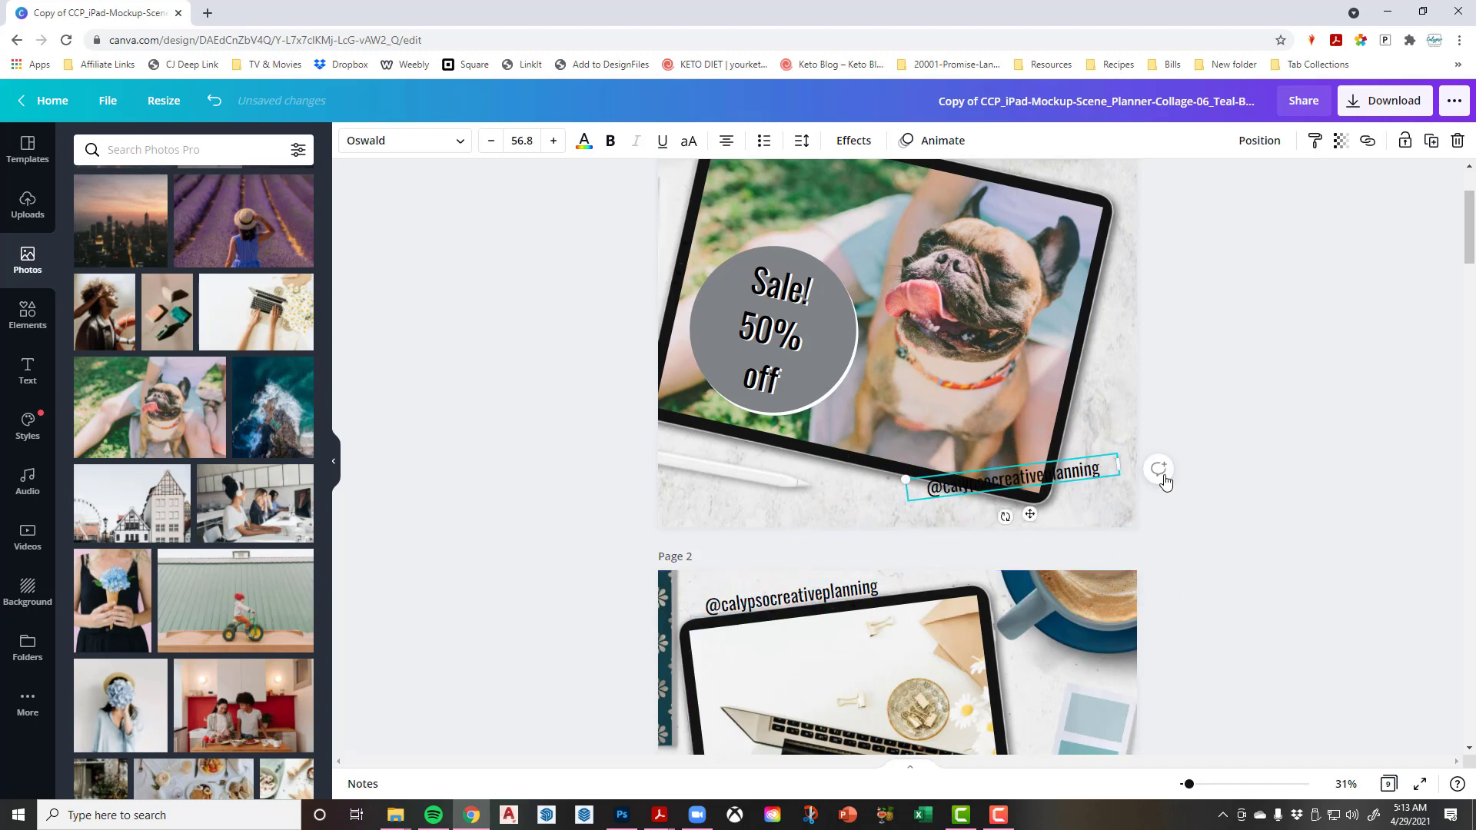
scroll(1174, 469, up, 2)
drag(1003, 669, 985, 694)
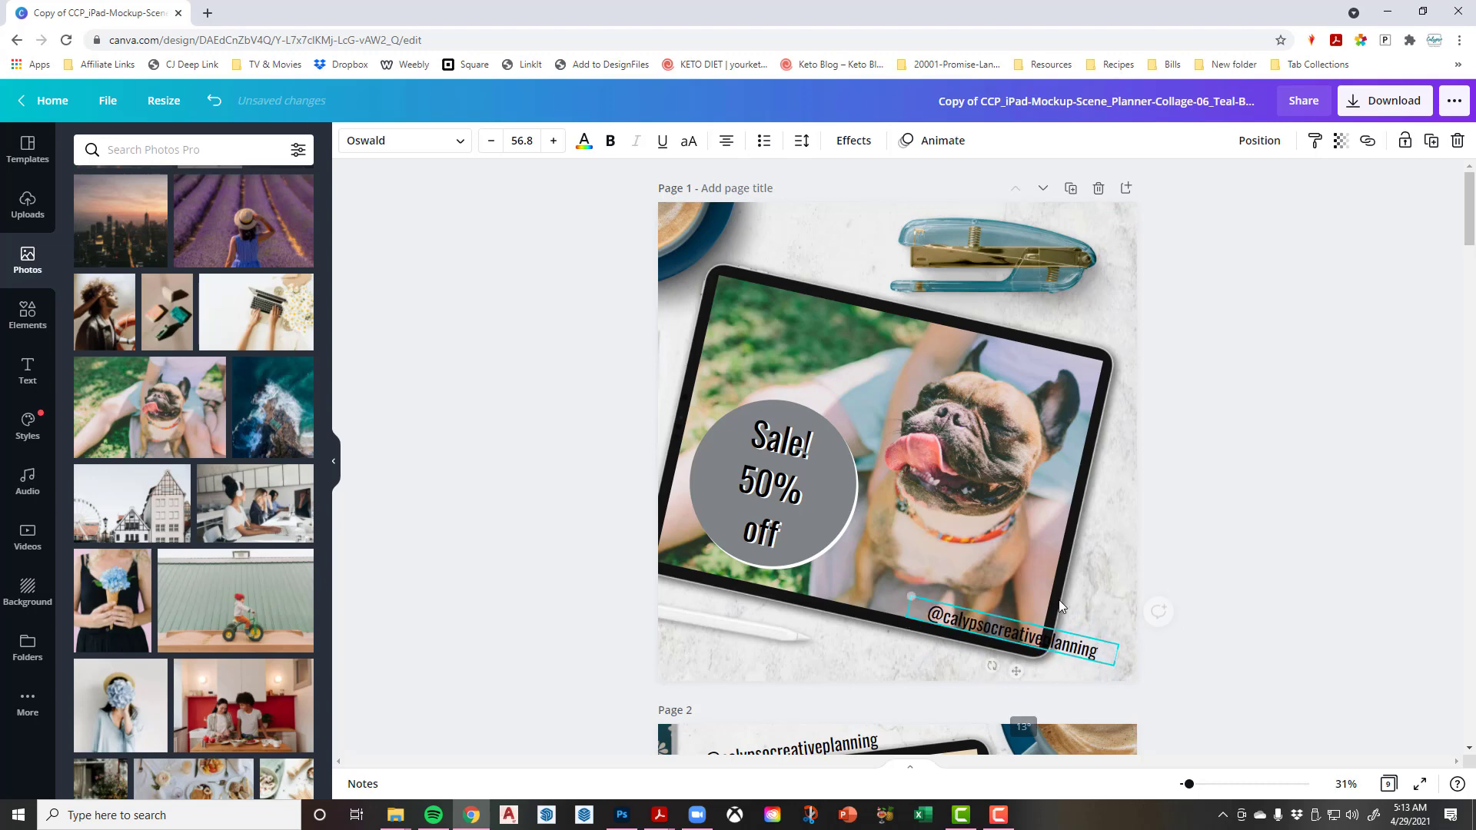
drag(1077, 655, 874, 686)
click(1272, 565)
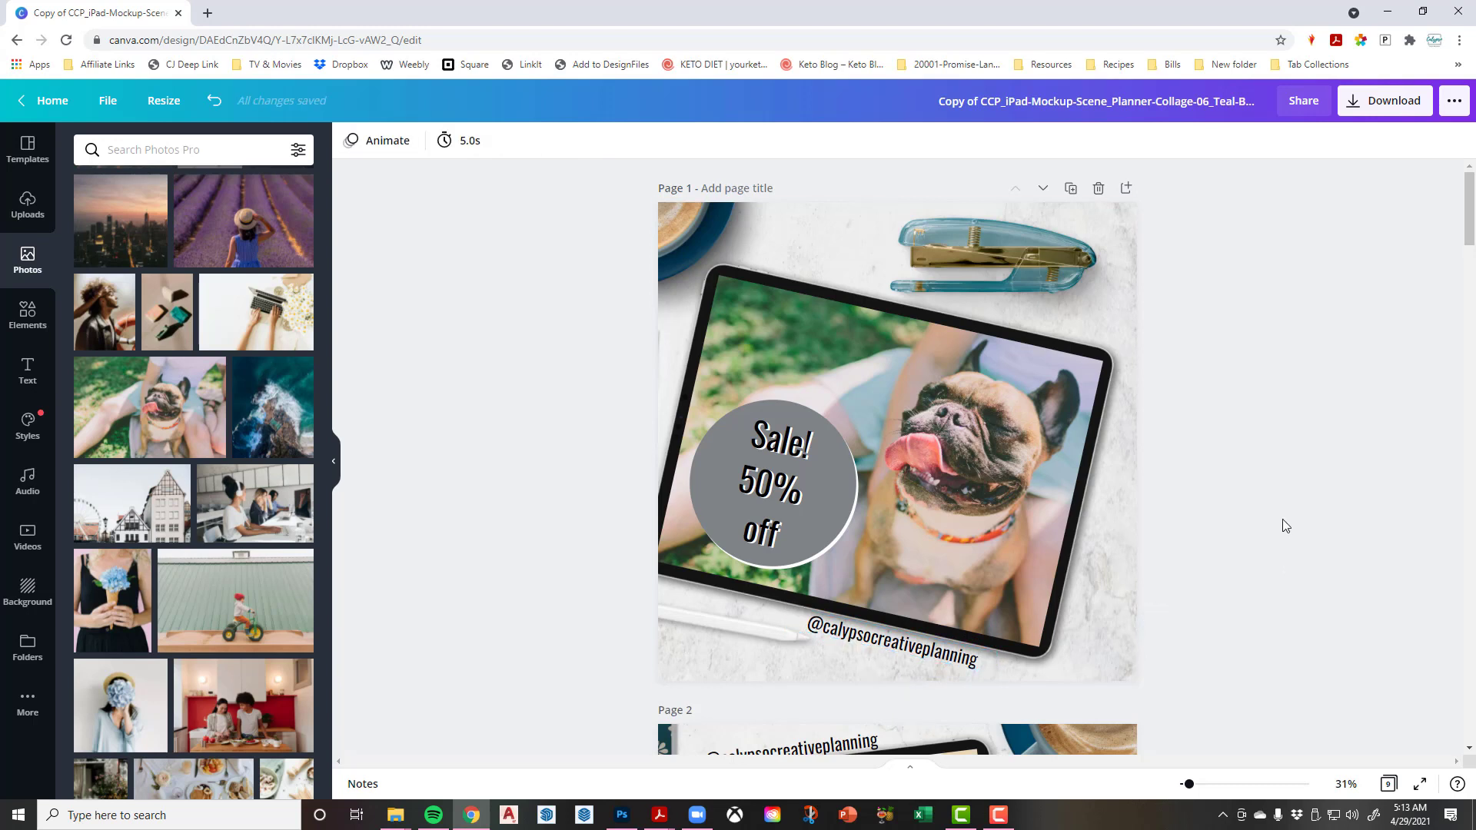
Set up a PNG download of page 1 only, and close the download options without downloading
click(1384, 103)
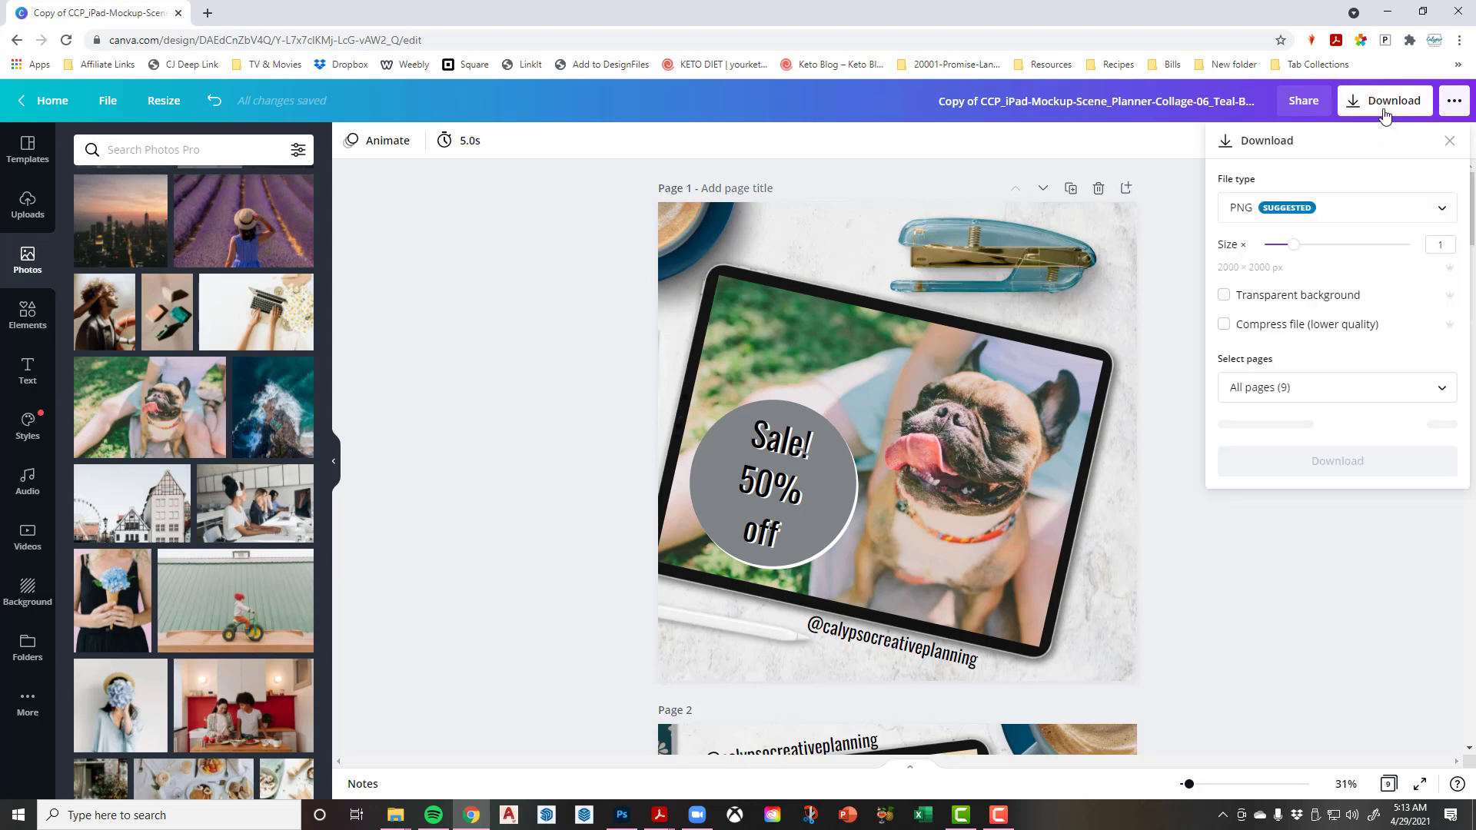
click(1295, 389)
click(1278, 473)
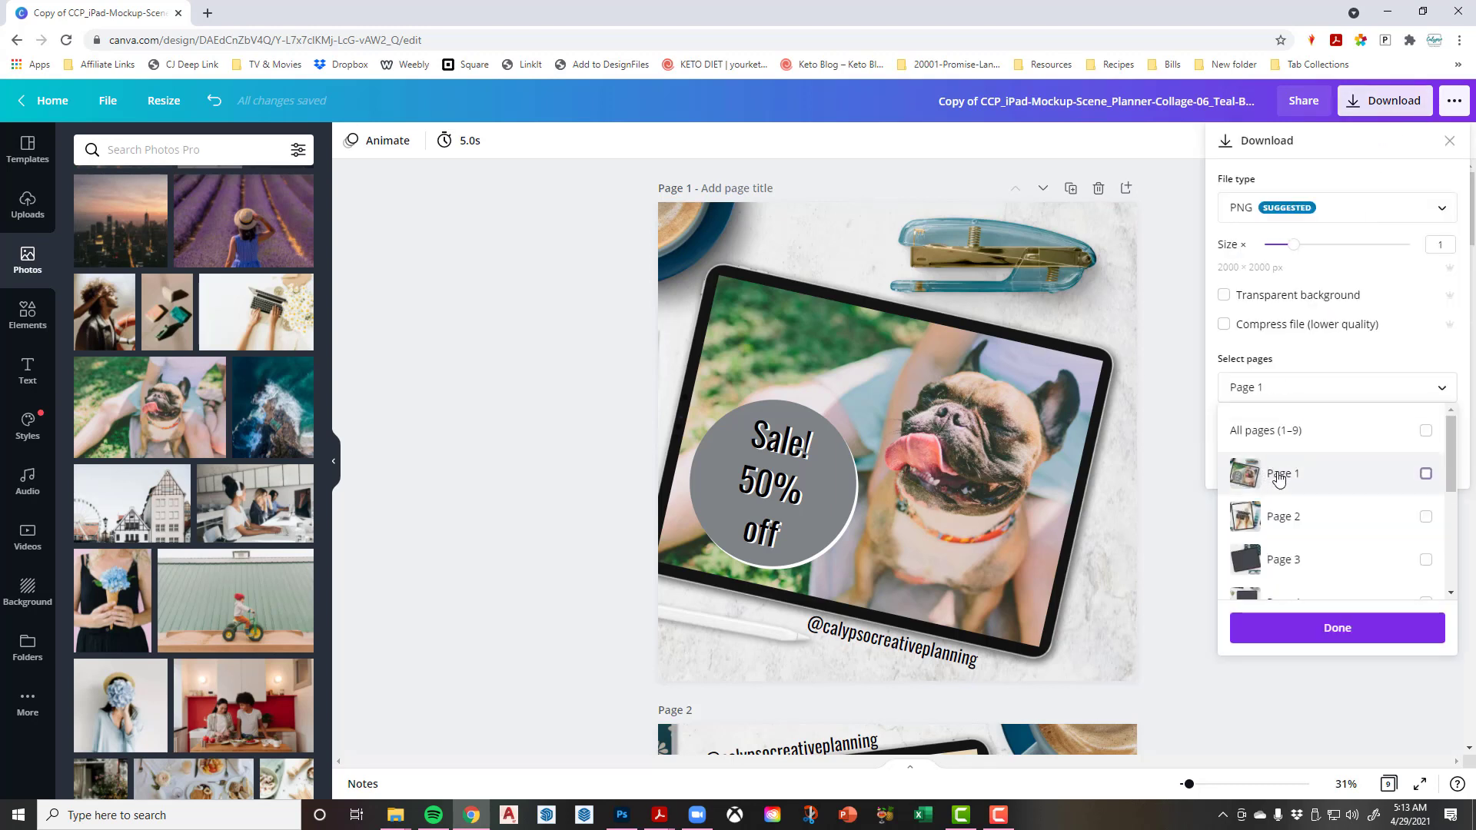
click(1337, 644)
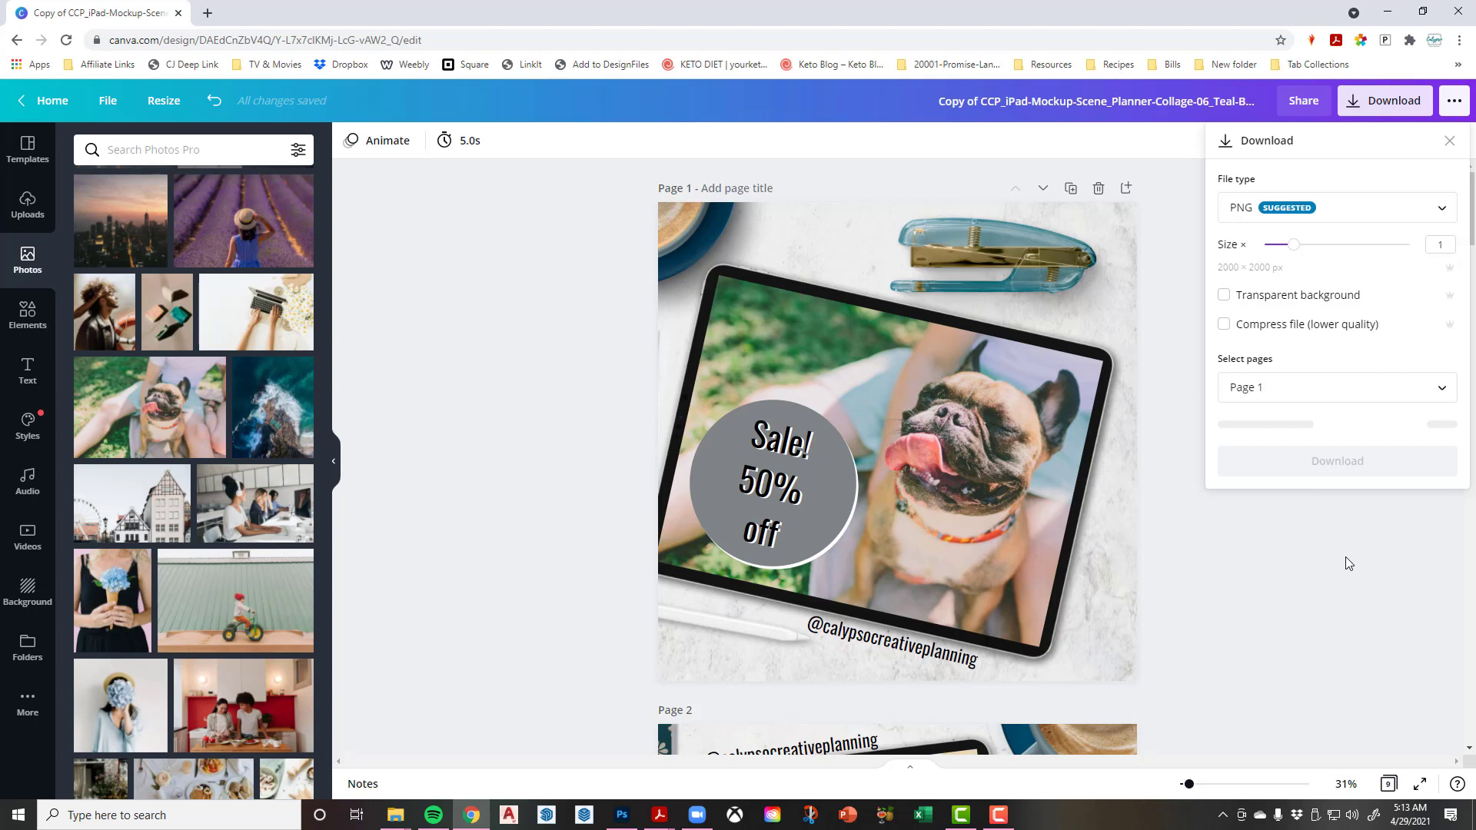
click(1339, 593)
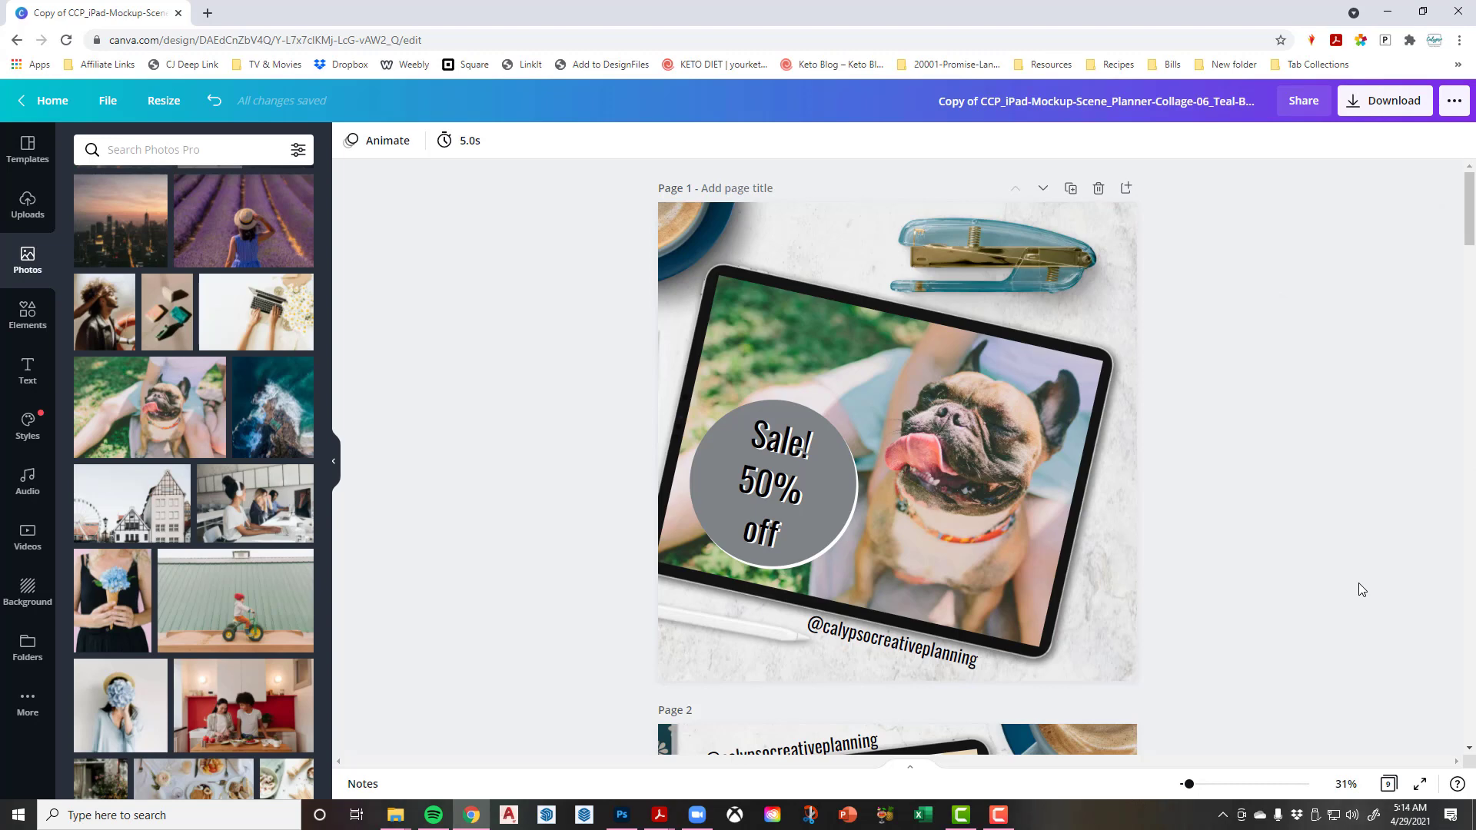
scroll(1358, 583, down, 10)
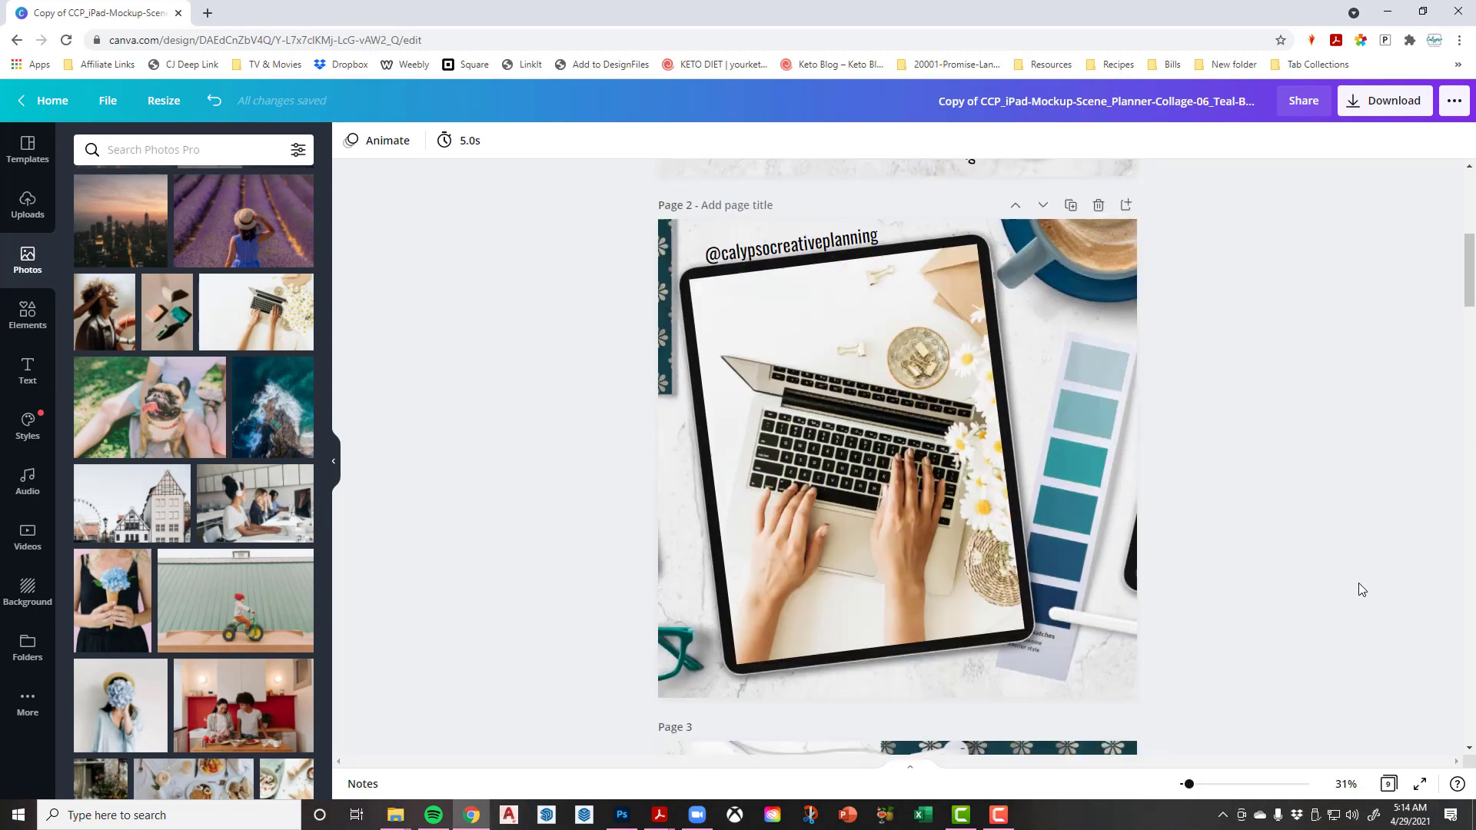
scroll(1359, 583, up, 5)
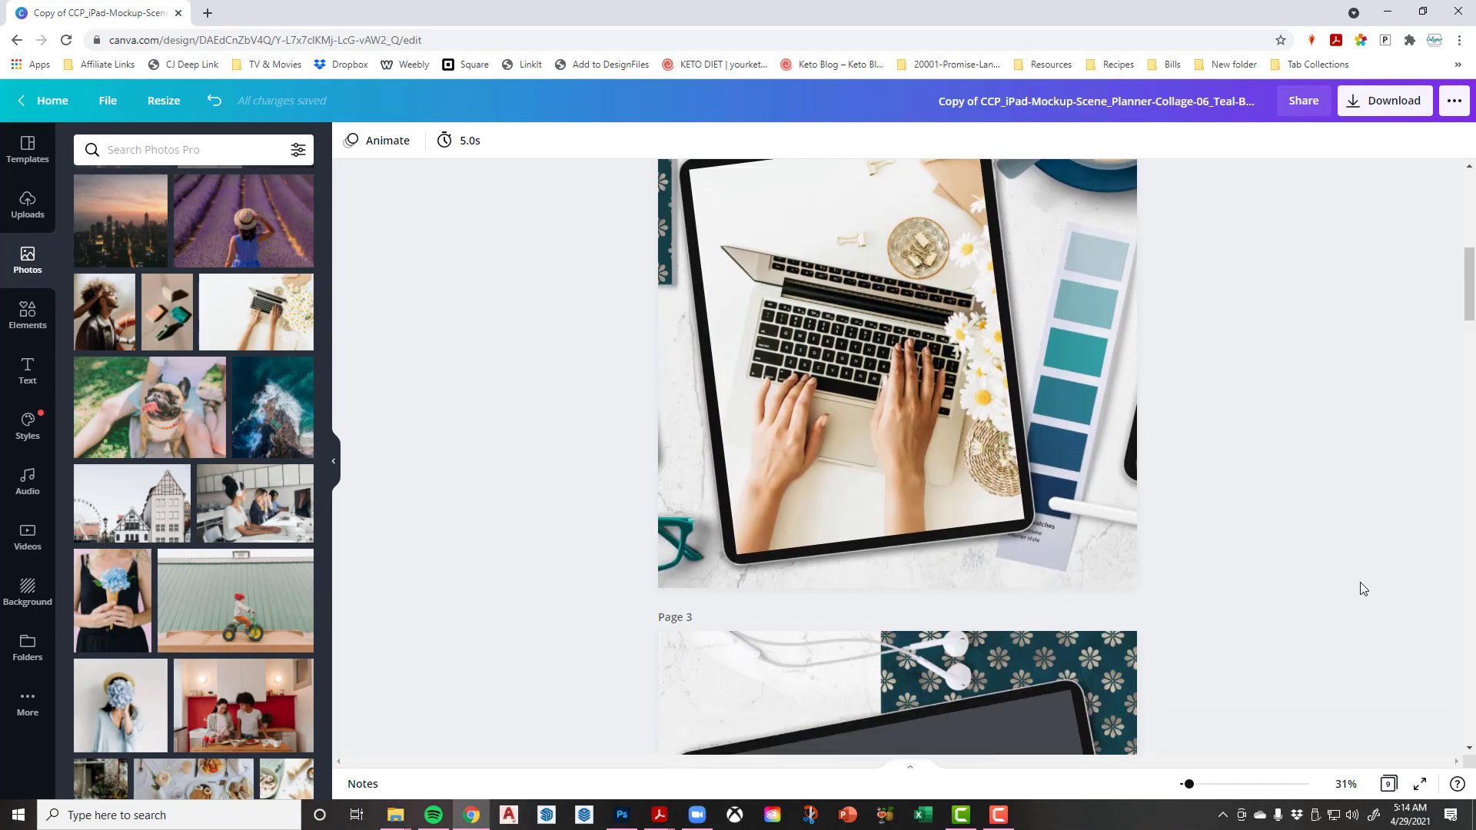
scroll(1359, 582, up, 2)
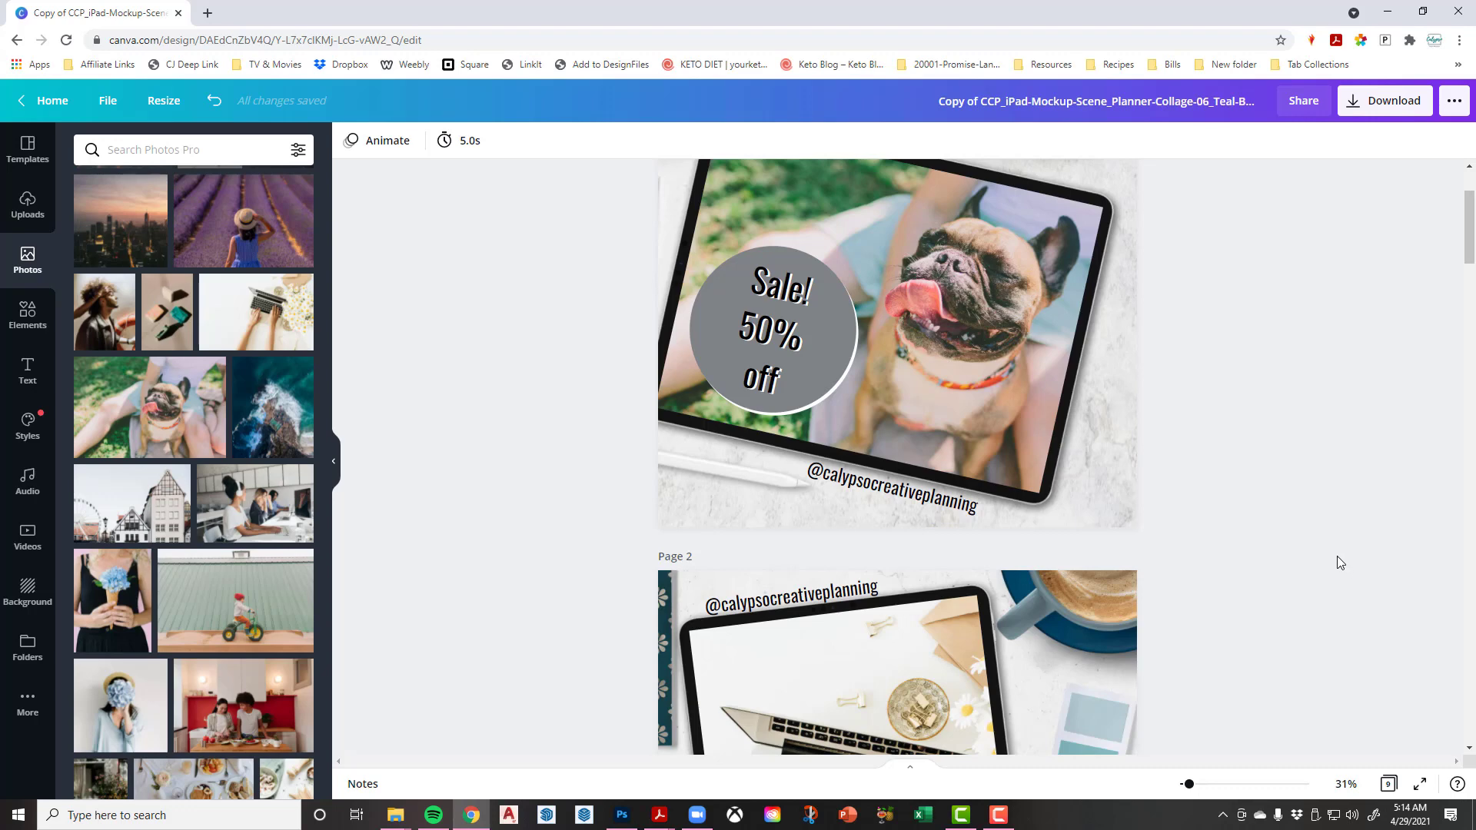
scroll(1336, 556, up, 2)
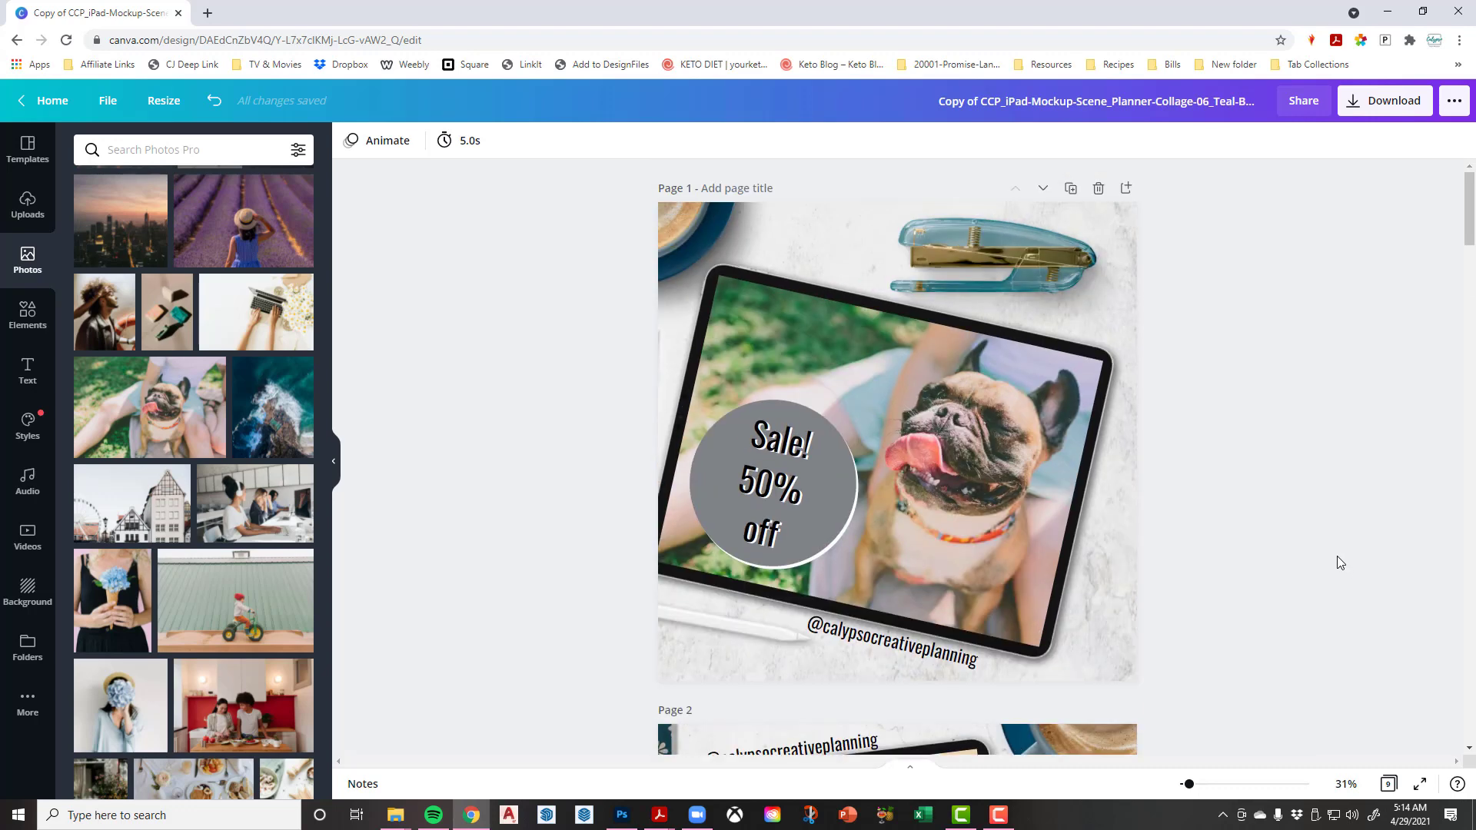
Switch to Acrobat and bring up the access PDF with the Canva template links
click(660, 817)
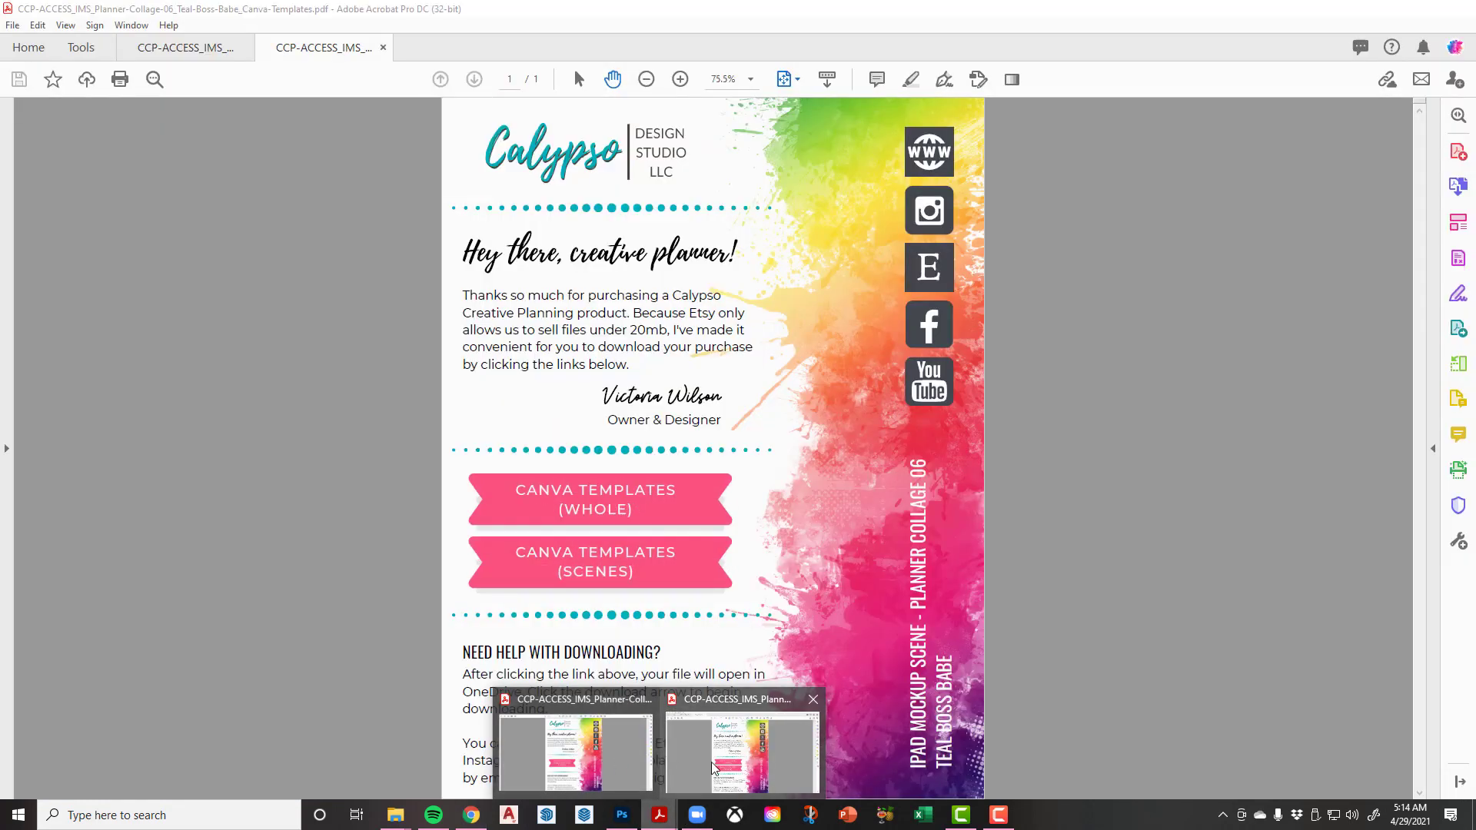
click(707, 744)
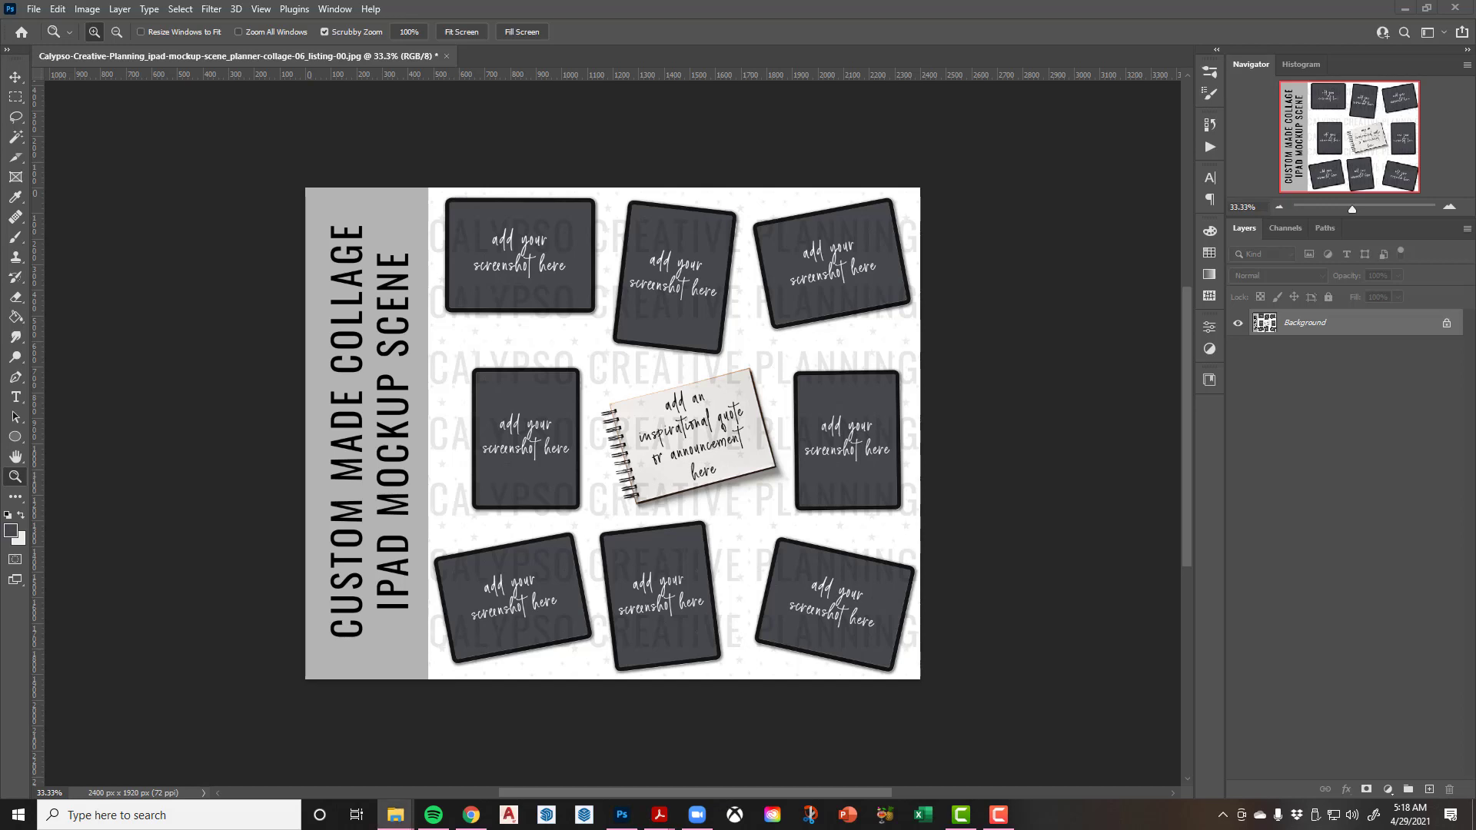
Open the planner collage collection sample and the Teal-Boss-Babe and Serious-Thinker Etsy banner mockups in Photoshop, and return to the collection sample
click(904, 24)
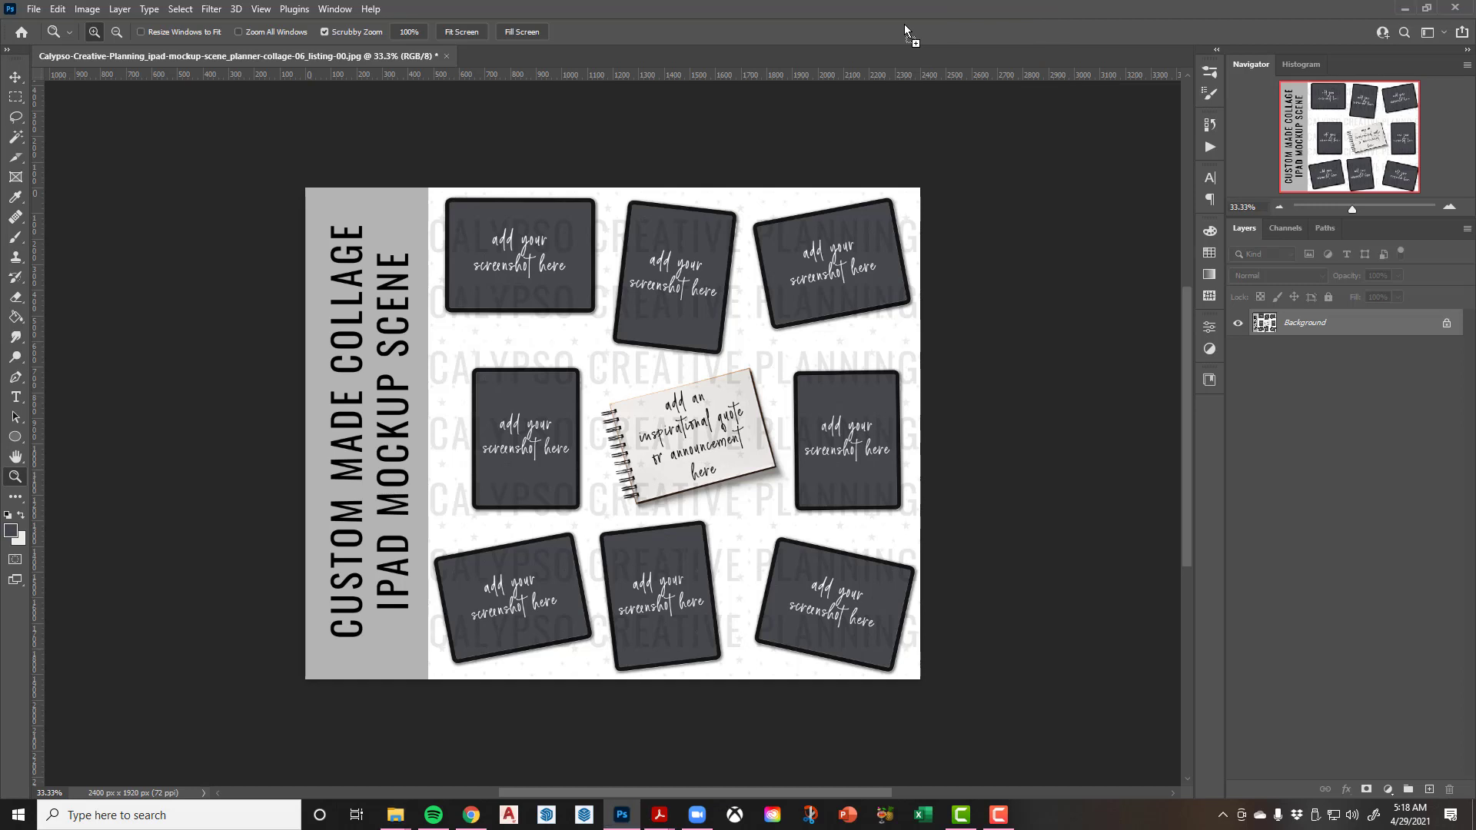
drag(904, 24, 905, 26)
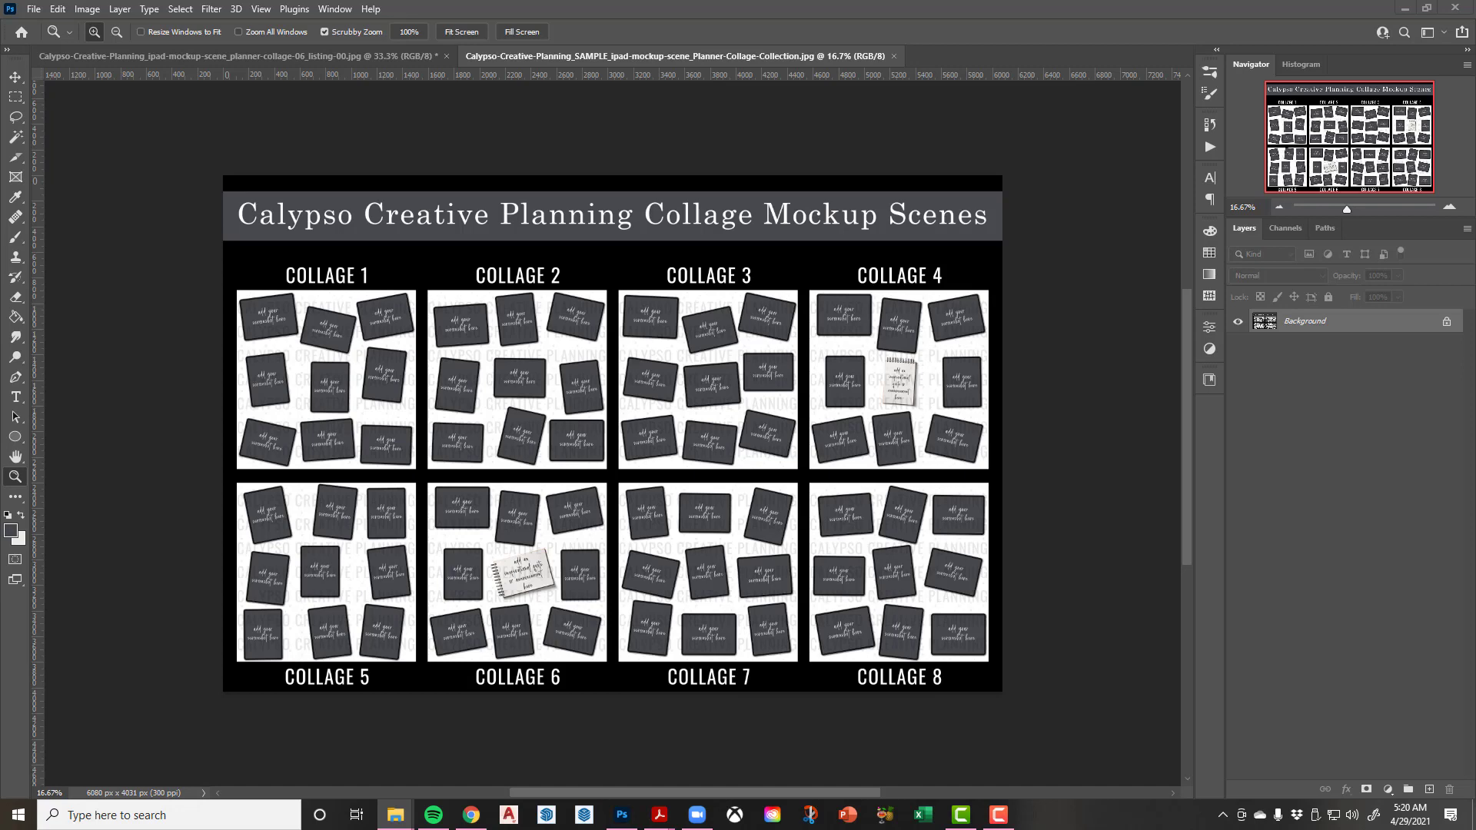
drag(967, 14, 967, 14)
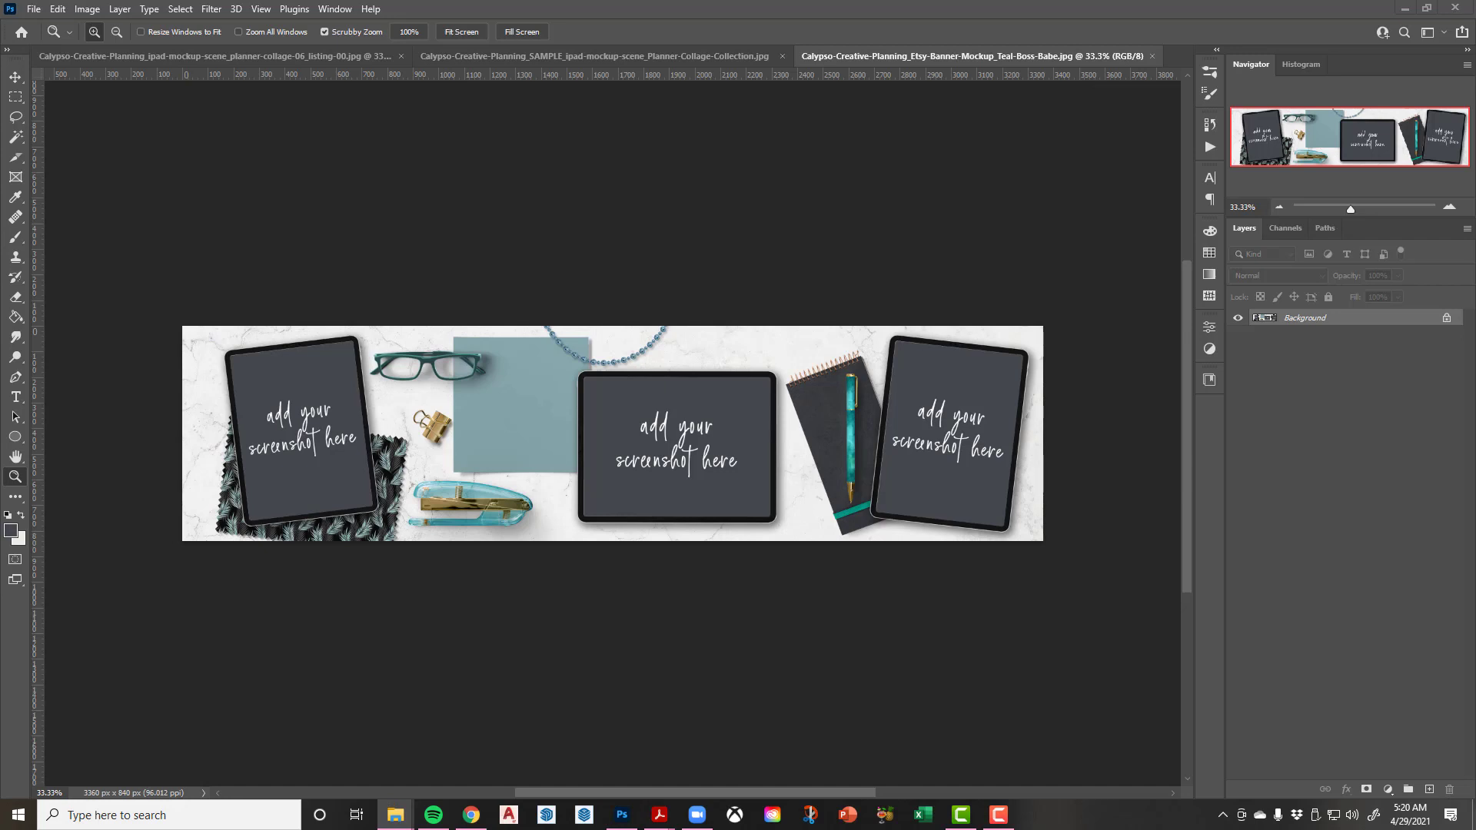
drag(981, 9, 970, 15)
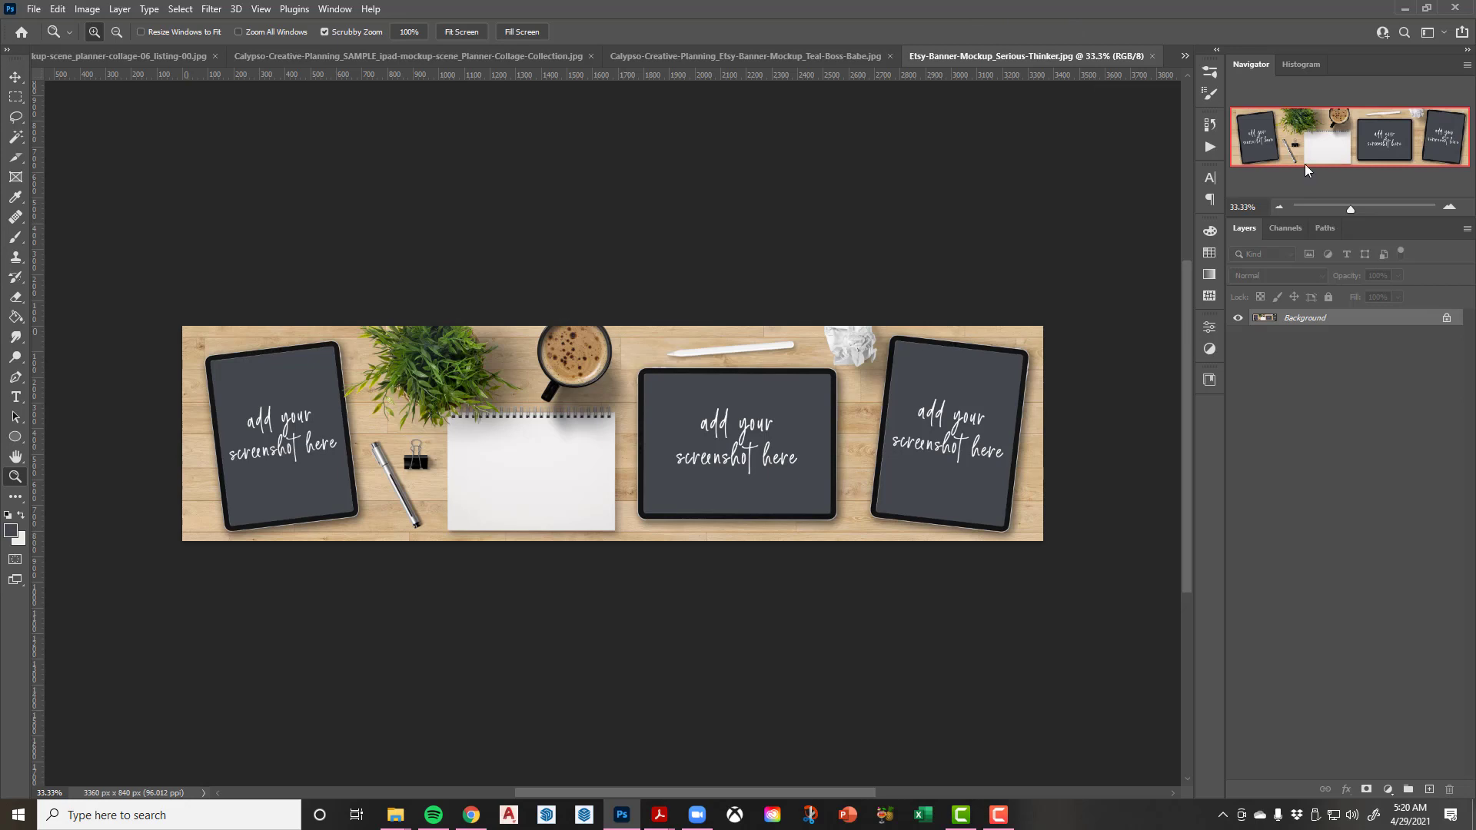
click(506, 50)
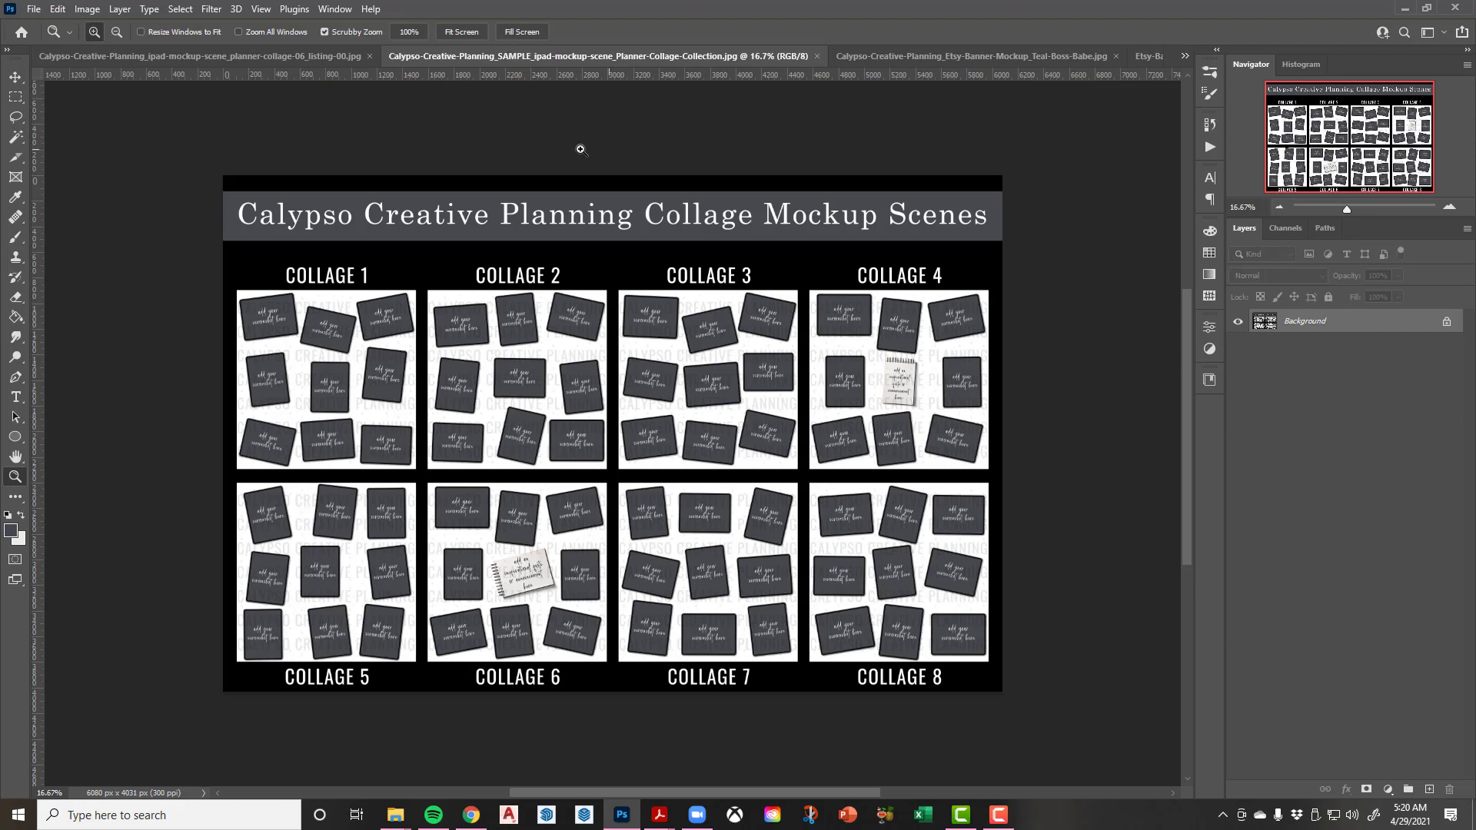